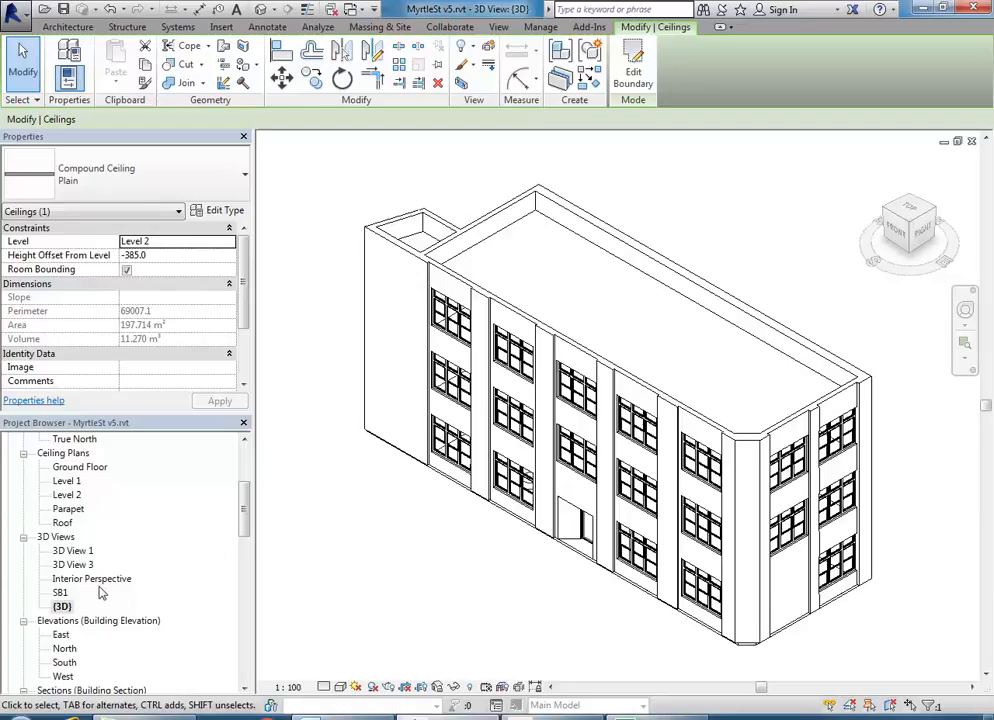
# - Open the Section 1 view, deselect the ceiling, and frame the level markers
pyautogui.moveTo(243, 515)
pyautogui.mouseDown()
pyautogui.moveTo(243, 505)
pyautogui.moveTo(239, 537)
pyautogui.mouseUp()
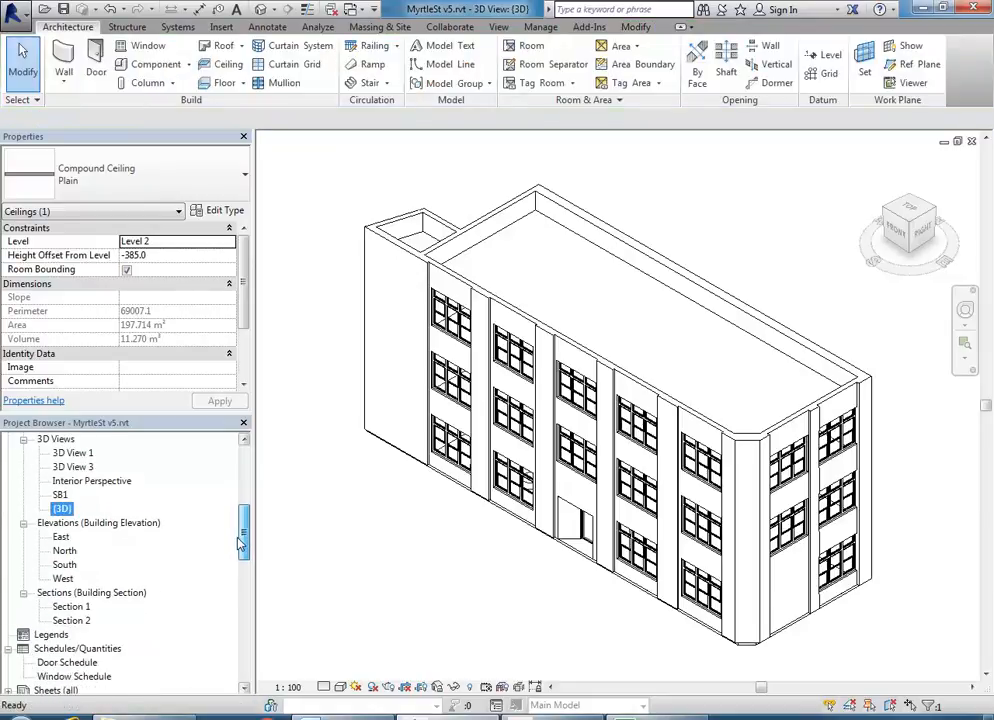
pyautogui.doubleClick(71, 606)
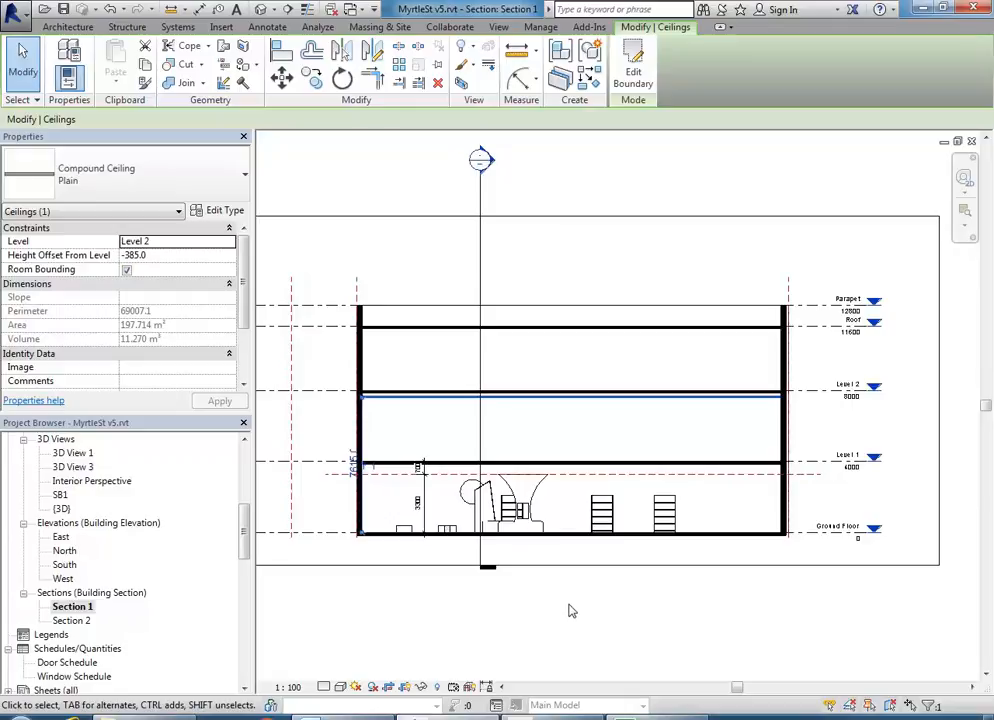
pyautogui.click(586, 438)
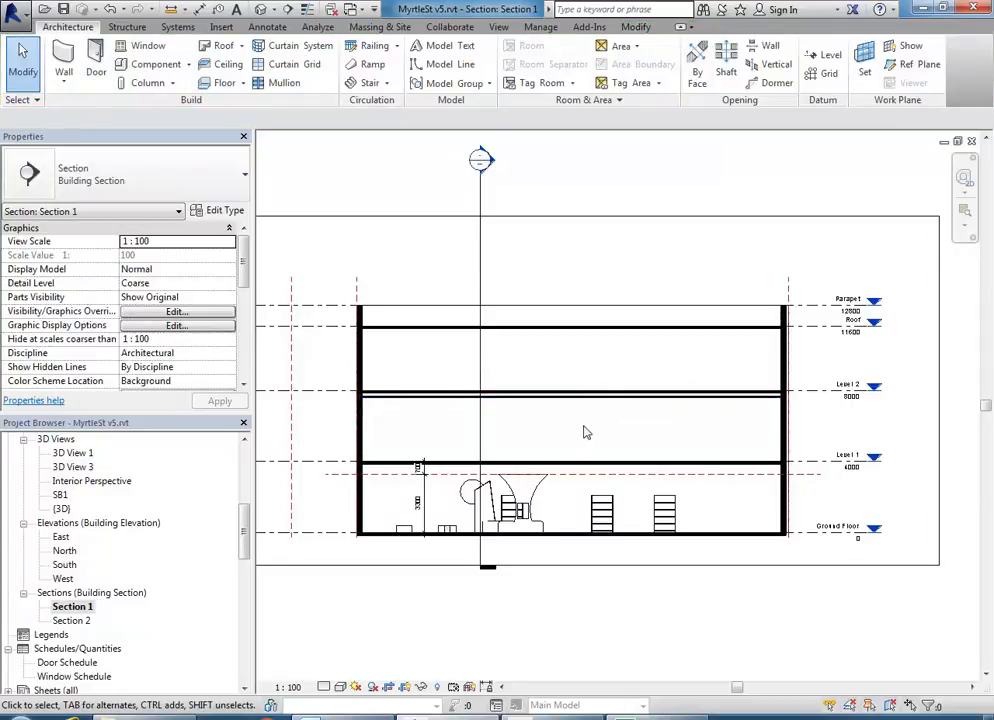
pyautogui.scroll(5, 659, 428)
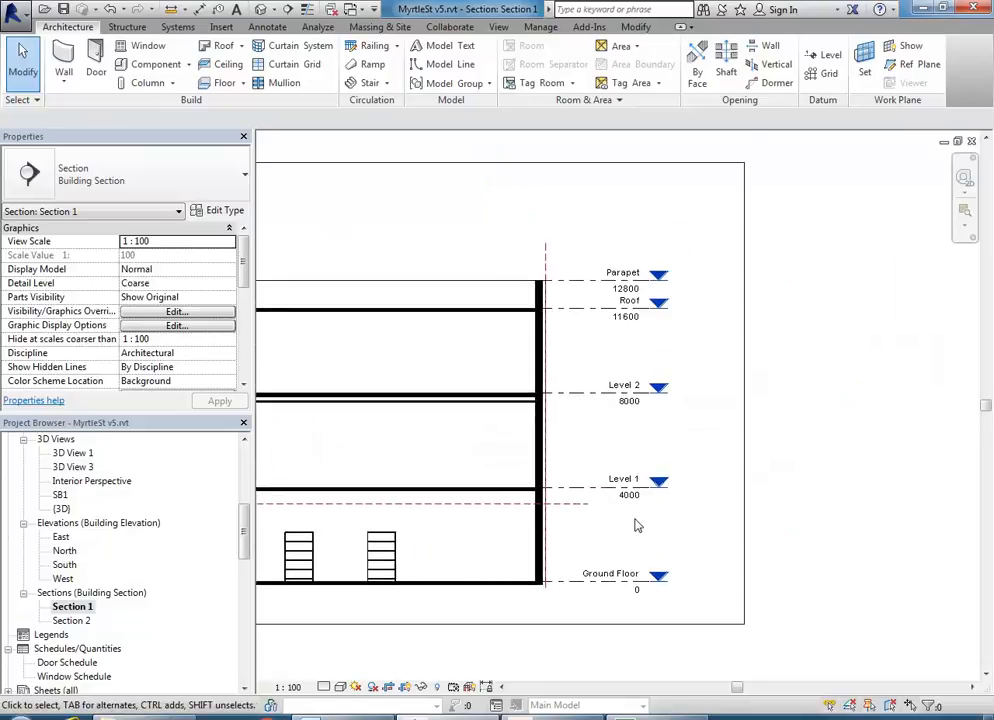
pyautogui.moveTo(450, 506); pyautogui.dragTo(470, 514, button='middle')
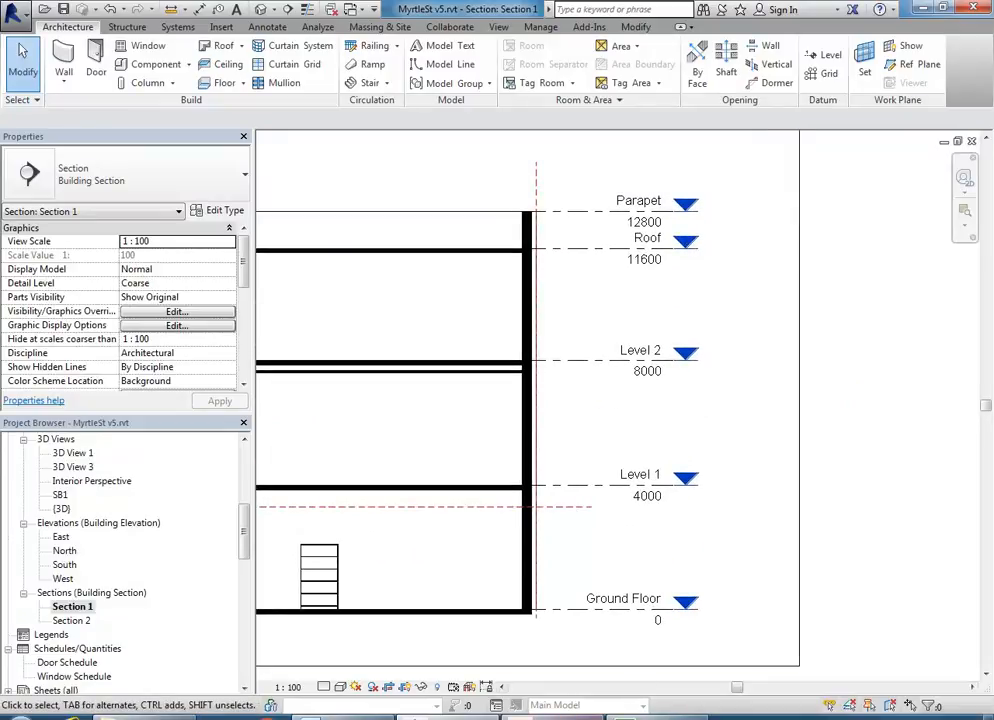
pyautogui.moveTo(590, 461); pyautogui.dragTo(667, 466, button='middle')
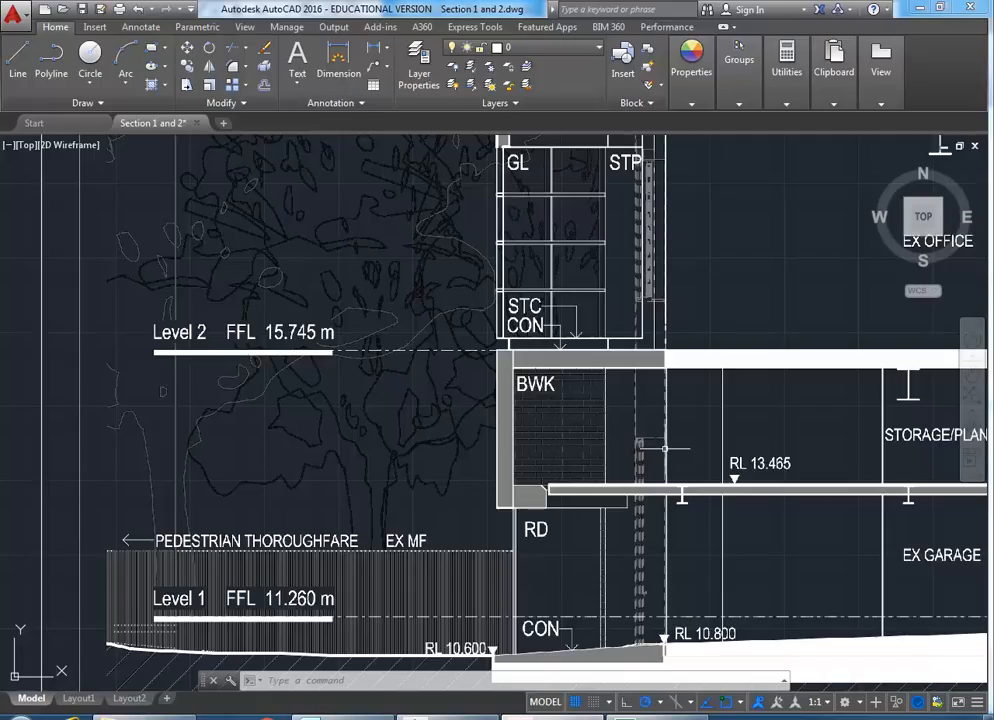
# - Measure the distance from the Level 1 line to the Level 2 line: 4485.0110
pyautogui.scroll(-3, 396, 429)
pyautogui.moveTo(396, 429)
pyautogui.mouseDown(button='middle')
pyautogui.moveTo(146, 450)
pyautogui.moveTo(51, 470)
pyautogui.mouseUp(button='middle')
pyautogui.moveTo(688, 495)
pyautogui.mouseDown(button='middle')
pyautogui.moveTo(338, 483)
pyautogui.moveTo(234, 493)
pyautogui.moveTo(705, 466)
pyautogui.mouseUp(button='middle')
pyautogui.moveTo(241, 430); pyautogui.dragTo(761, 430, button='middle')
pyautogui.scroll(3, 330, 480)
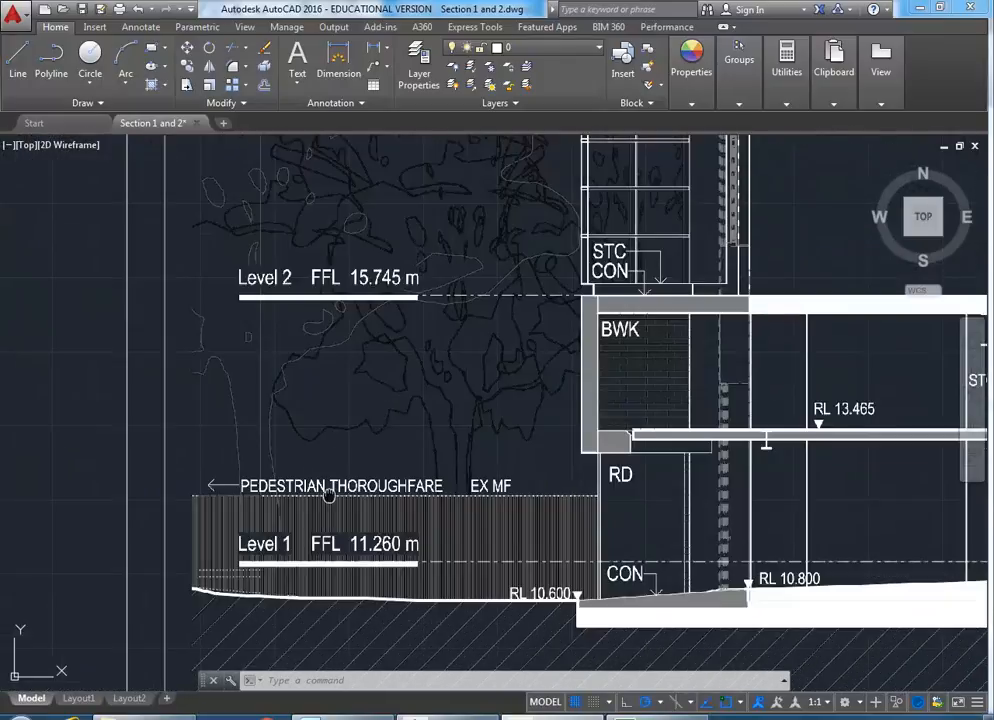
pyautogui.scroll(2, 443, 523)
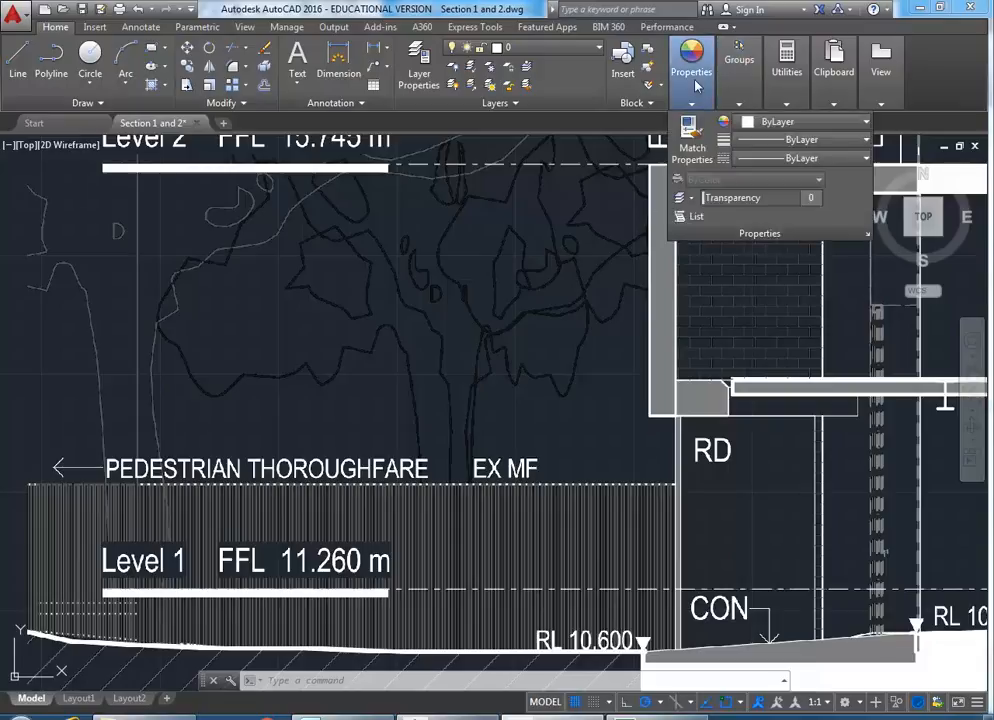
pyautogui.moveTo(781, 80)
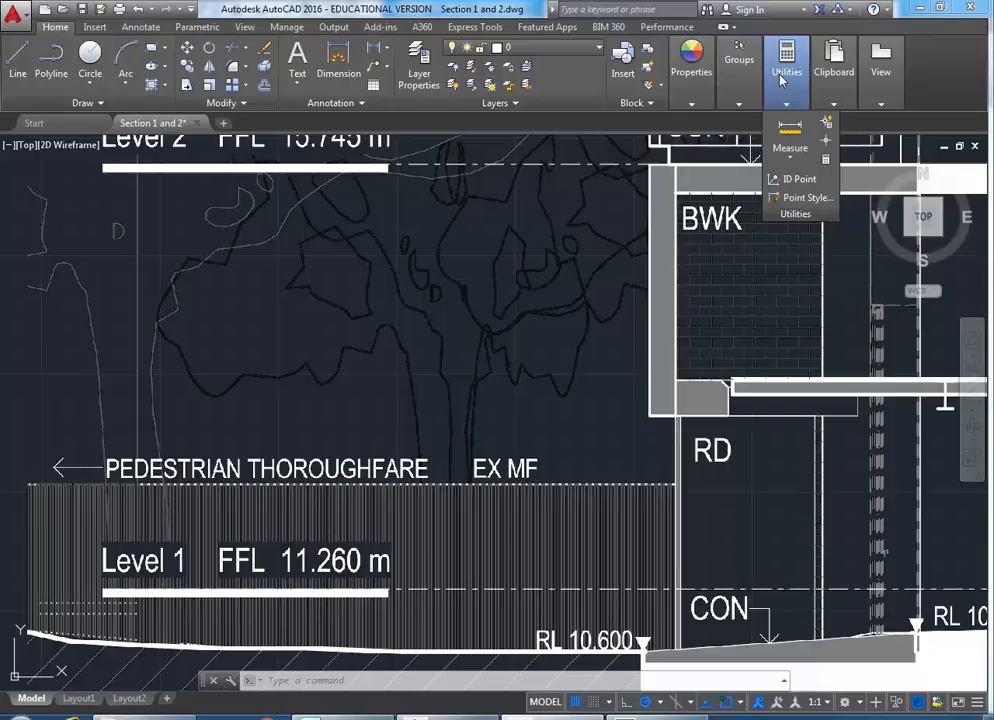
pyautogui.click(790, 127)
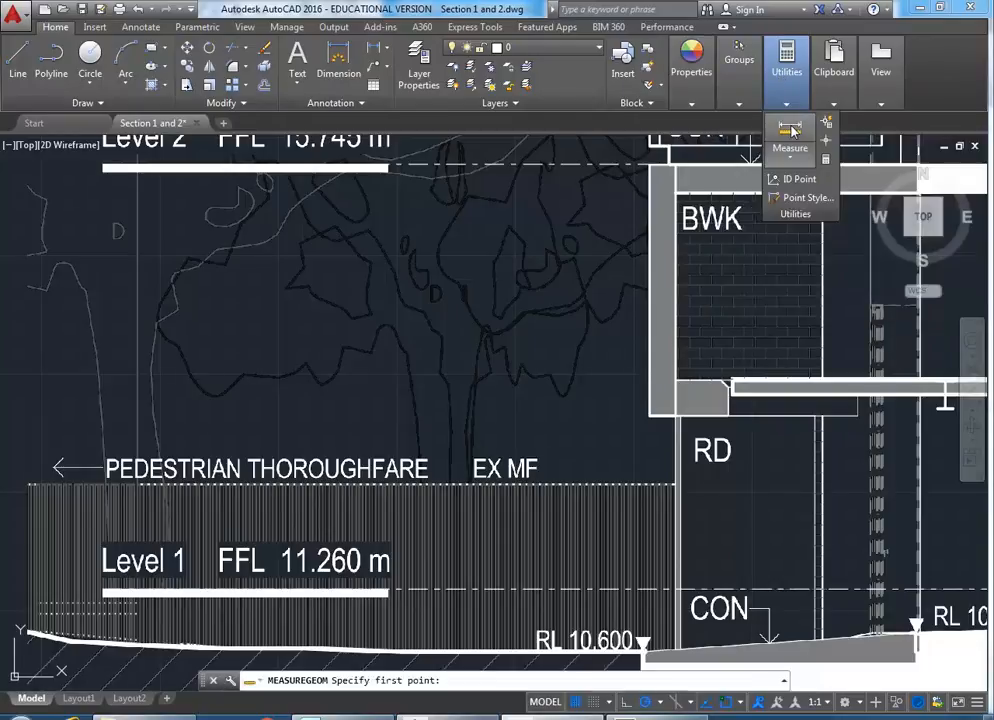
pyautogui.click(543, 589)
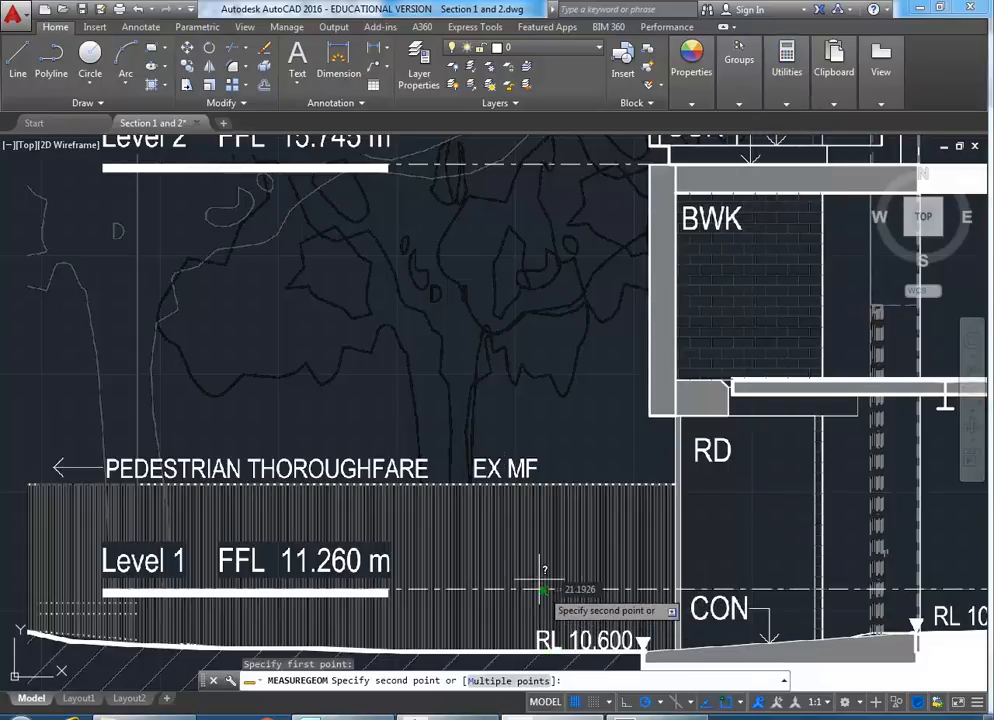
pyautogui.click(542, 162)
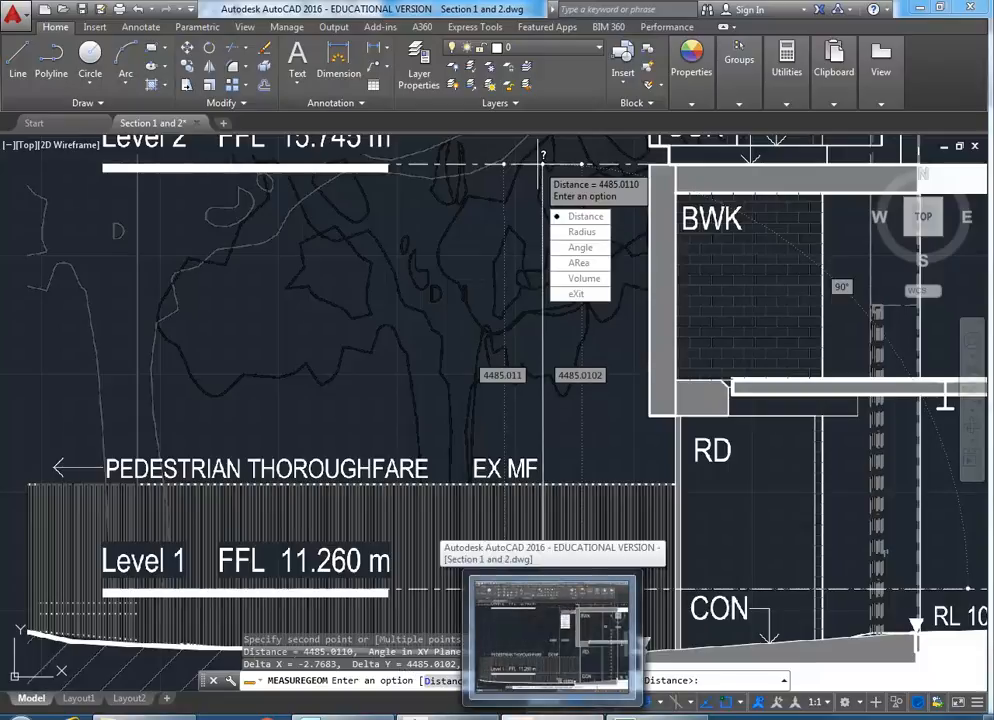
# - Back in Revit, edit Level 1's elevation and undo the mistaken 485 entry
pyautogui.moveTo(447, 717)
pyautogui.click(447, 635)
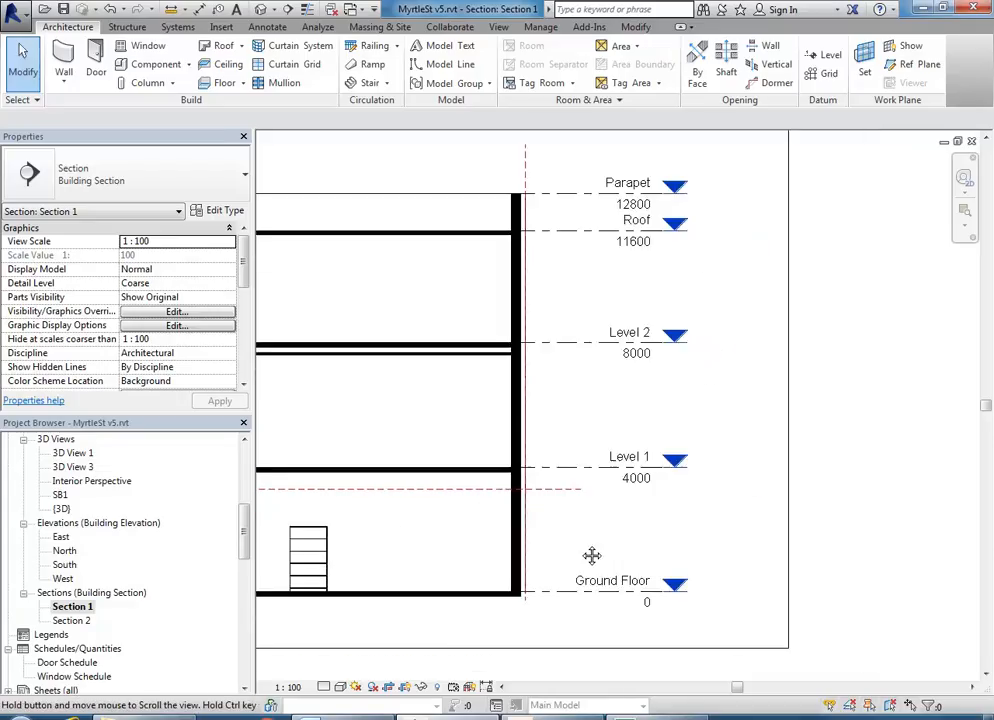
pyautogui.scroll(2, 584, 551)
pyautogui.click(590, 444)
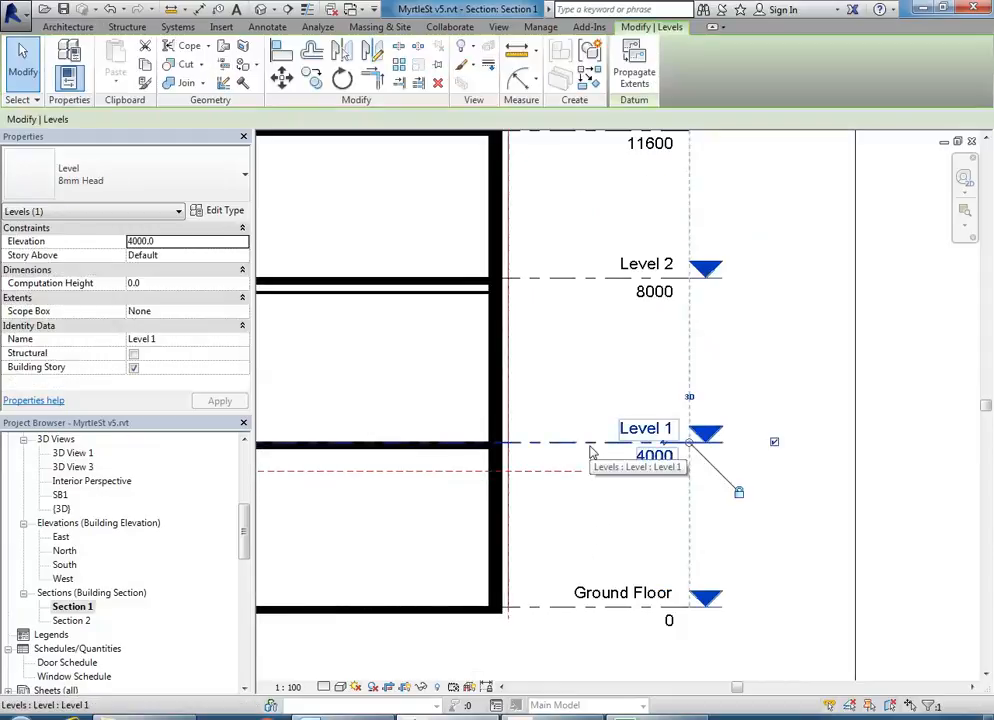
pyautogui.scroll(-2, 575, 495)
pyautogui.scroll(1, 598, 504)
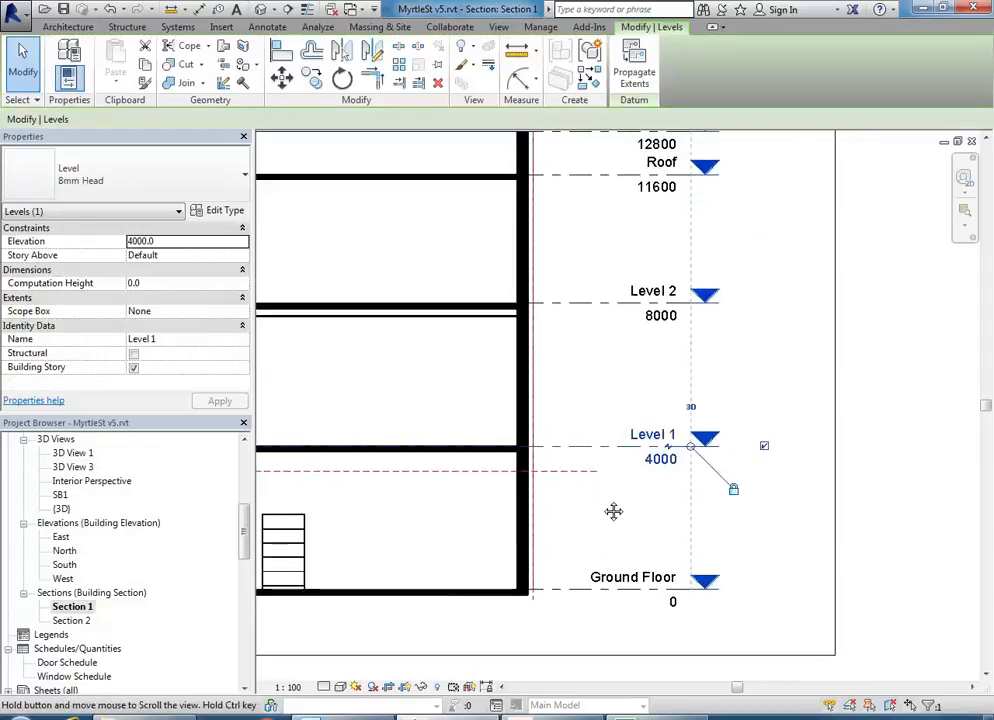
pyautogui.click(668, 459)
pyautogui.write('485')
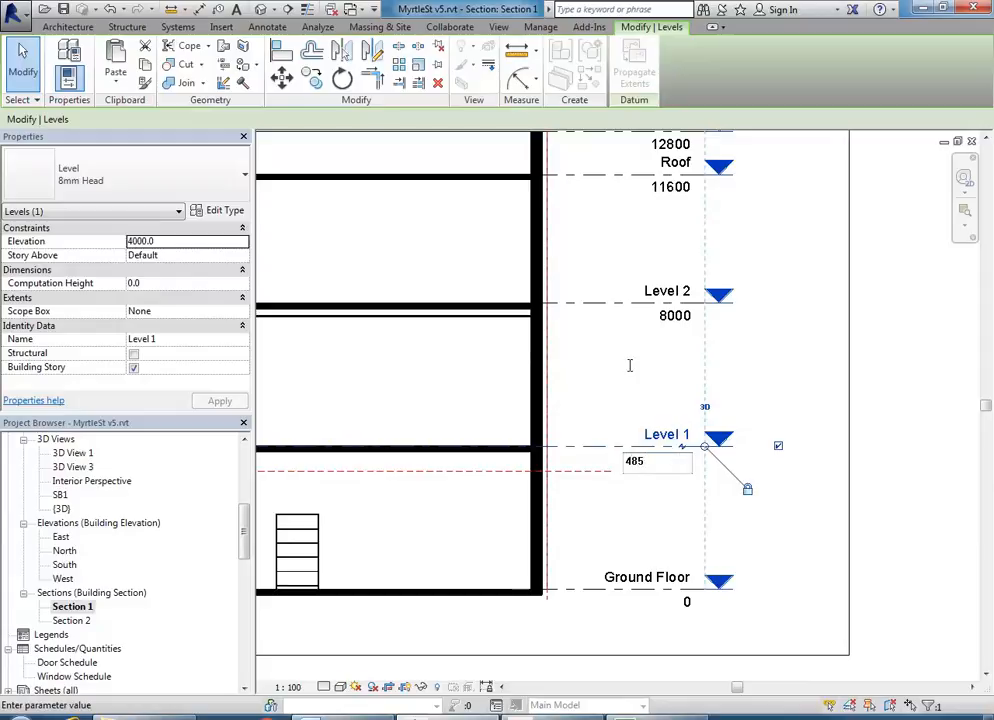
pyautogui.press('Return')
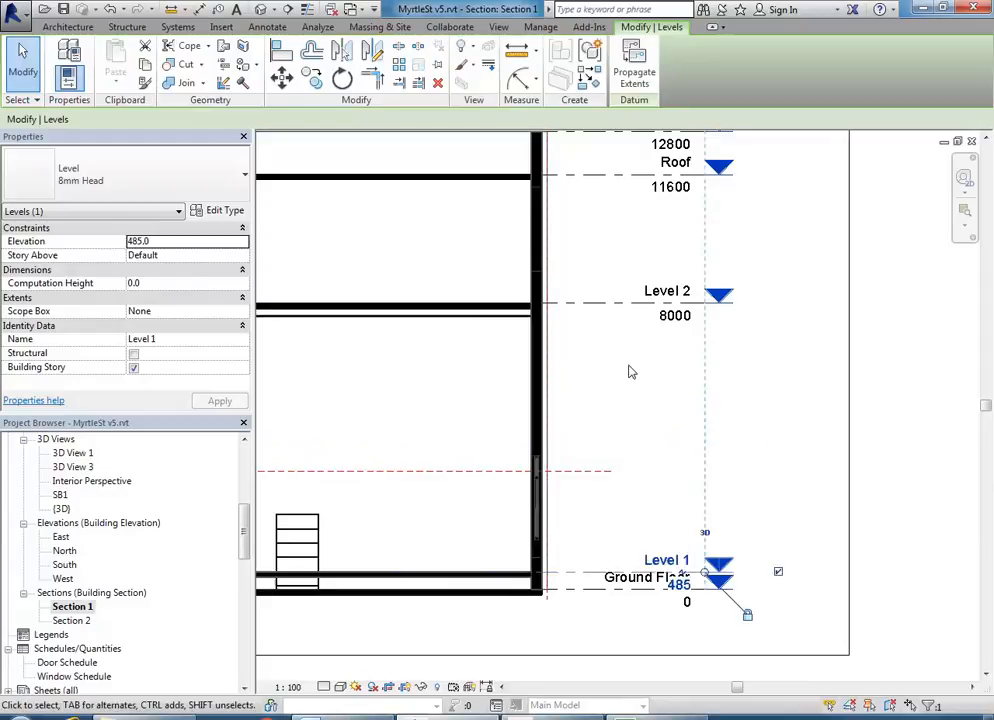
pyautogui.click(110, 9)
# - Set Level 1's elevation to 4485 and reframe the section around the level markers
pyautogui.click(693, 450)
pyautogui.click(672, 462)
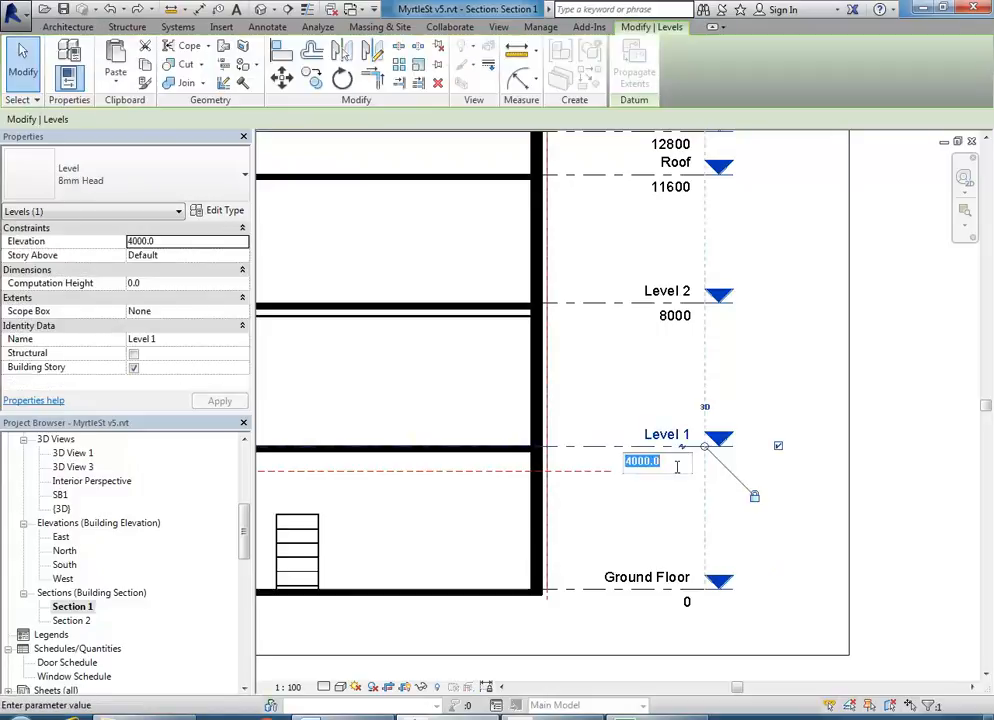
pyautogui.write('4485')
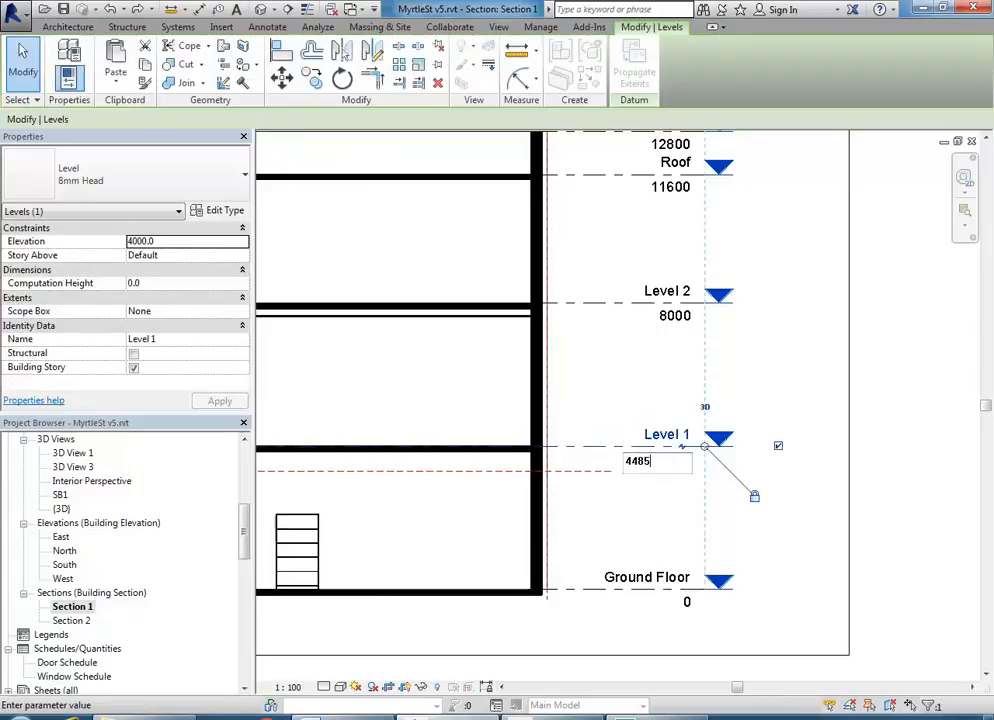
pyautogui.press('Return')
pyautogui.click(621, 362)
pyautogui.scroll(-1, 621, 362)
pyautogui.moveTo(621, 362); pyautogui.dragTo(783, 418, button='middle')
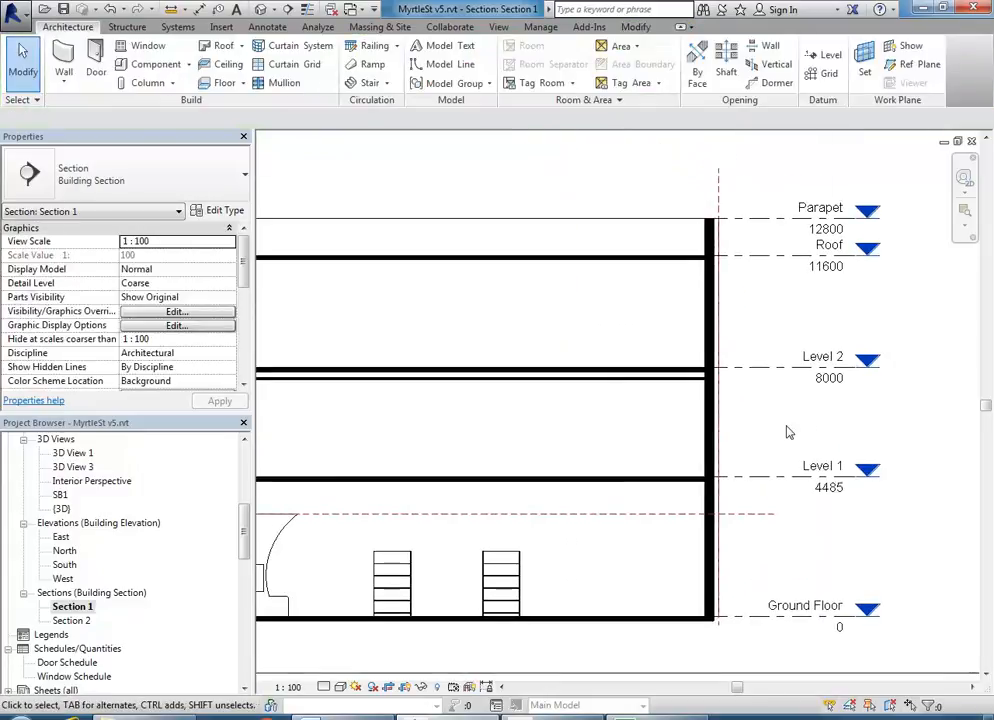
pyautogui.scroll(-4, 683, 410)
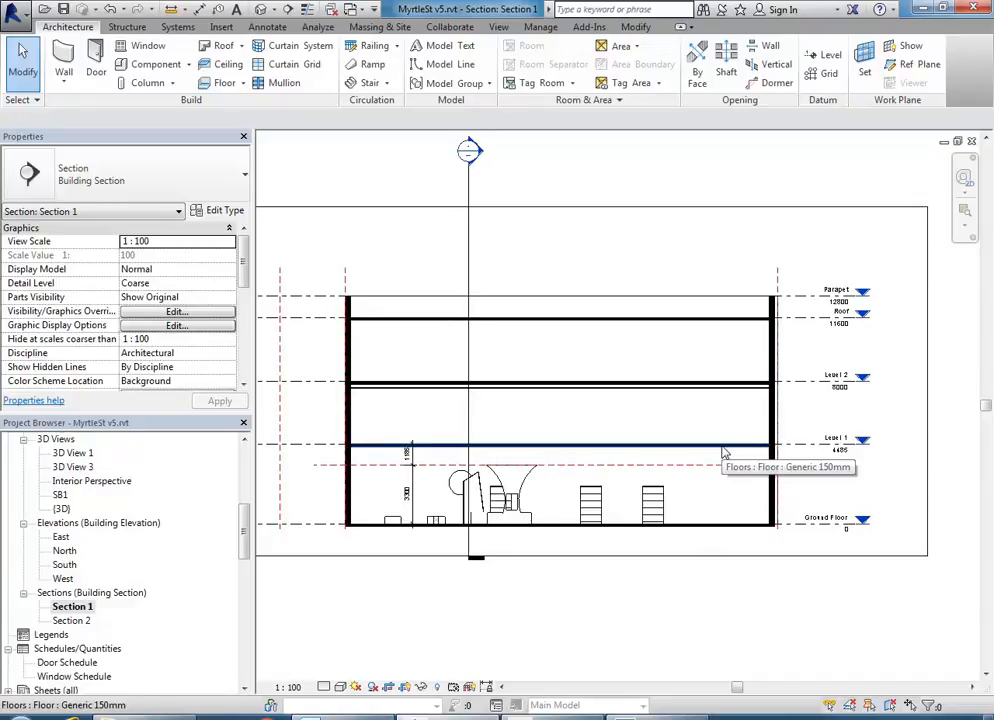
# - Start another distance measurement with the D option
pyautogui.moveTo(829, 417); pyautogui.dragTo(795, 416, button='middle')
pyautogui.scroll(1, 784, 421)
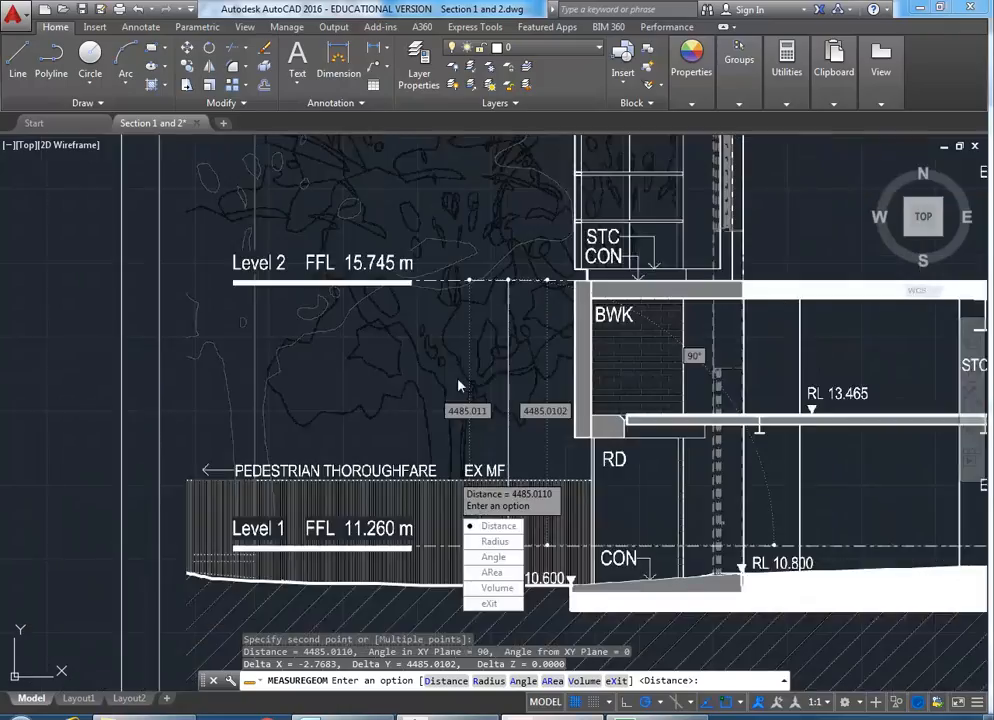
pyautogui.write('D')
pyautogui.press('Return')
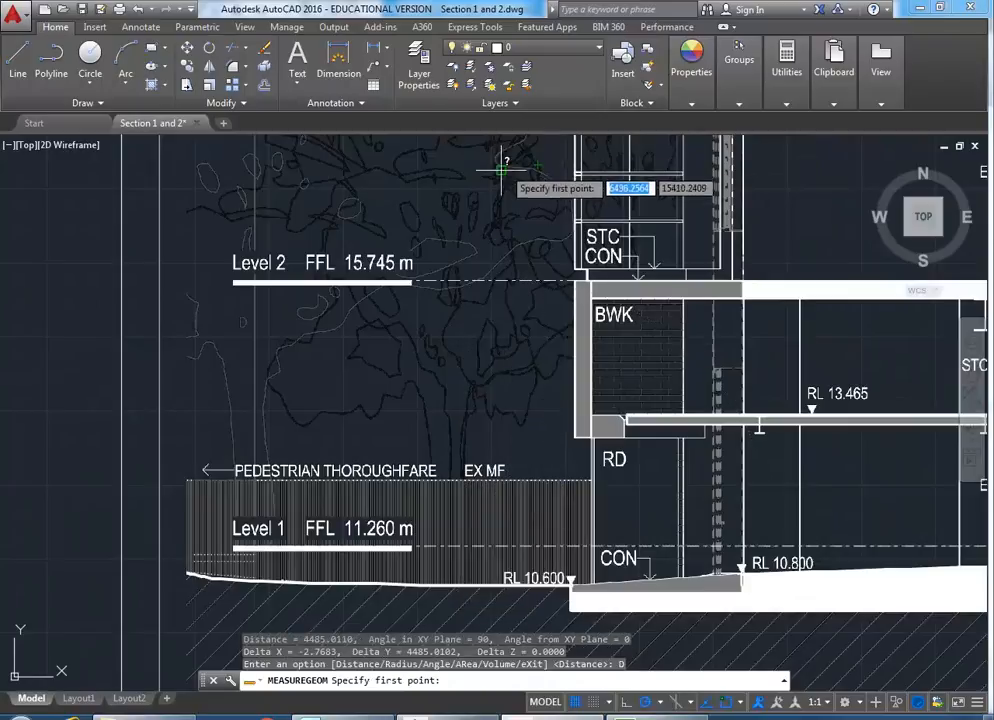
# - Measure from the Level 2 dashed line to the Level 3 line: 4117.2201
pyautogui.moveTo(484, 246); pyautogui.dragTo(474, 390, button='middle')
pyautogui.scroll(-2, 493, 344)
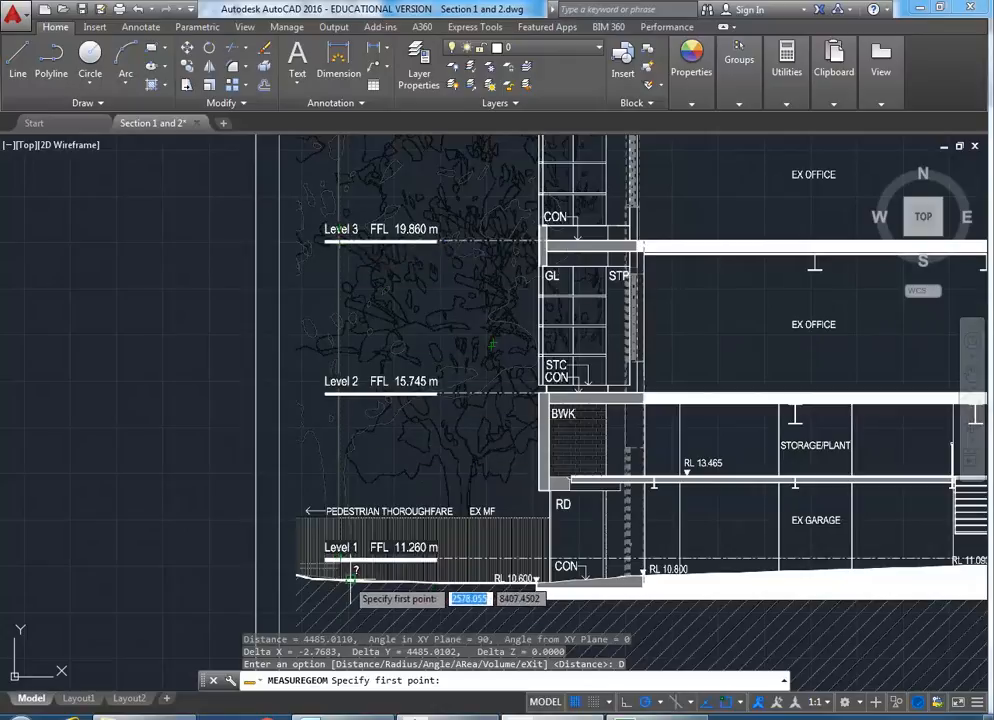
pyautogui.scroll(-1, 399, 438)
pyautogui.scroll(5, 464, 472)
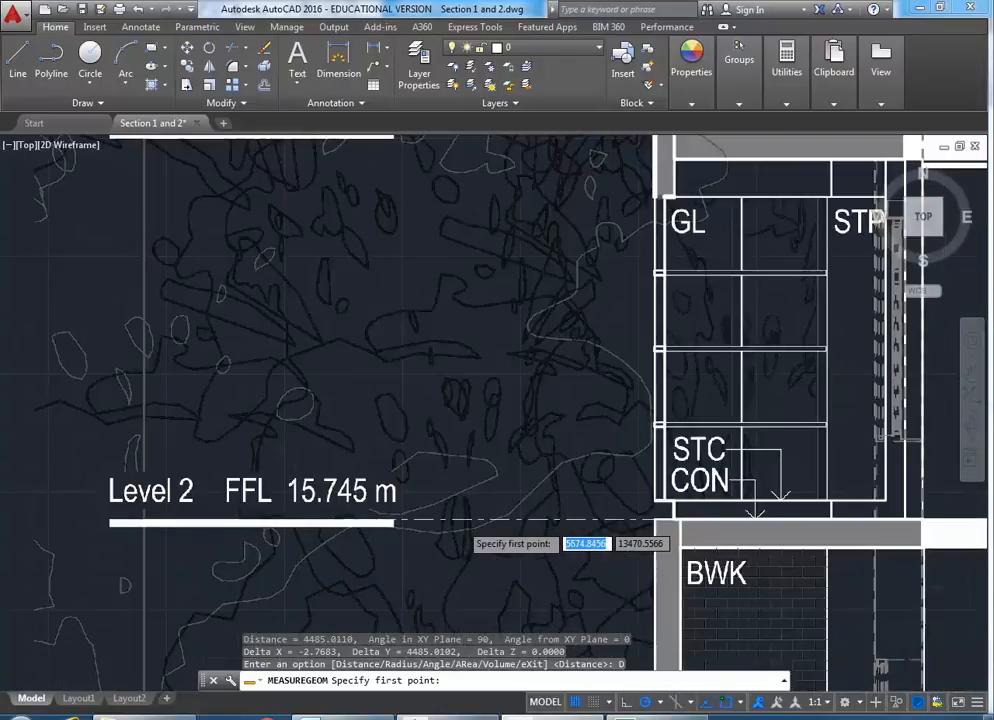
pyautogui.scroll(2, 462, 522)
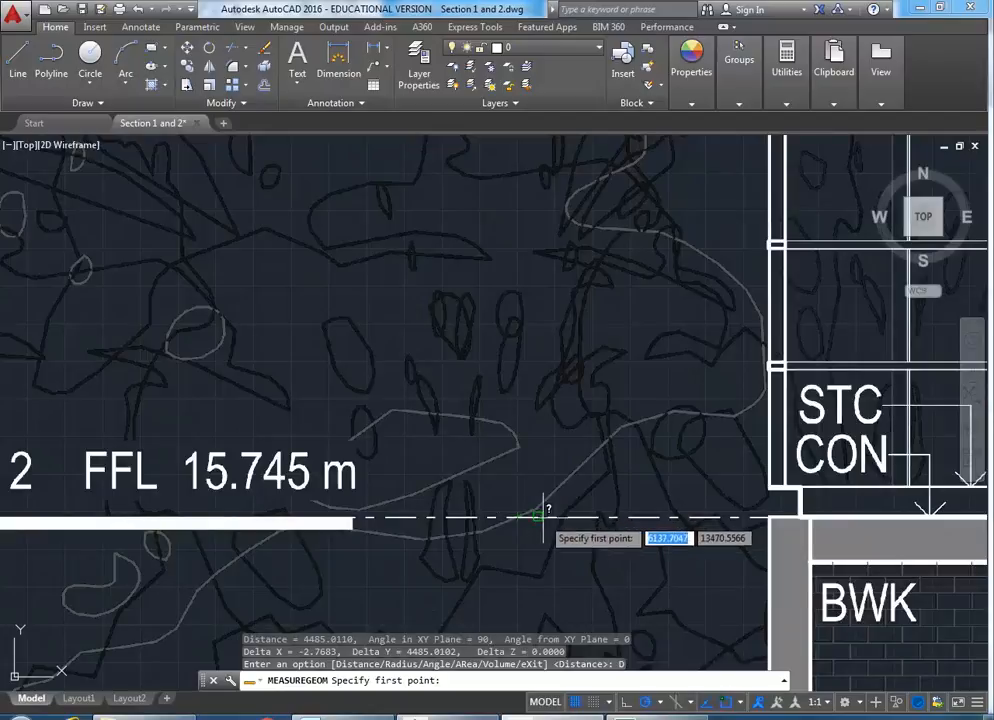
pyautogui.click(550, 516)
pyautogui.scroll(-4, 517, 466)
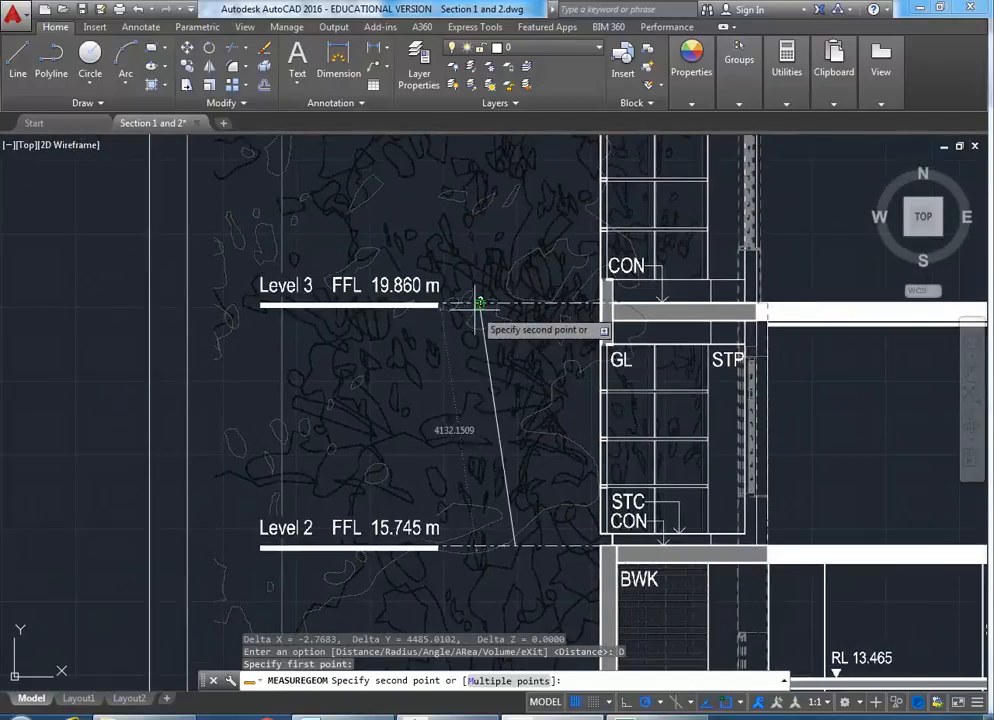
pyautogui.scroll(4, 500, 290)
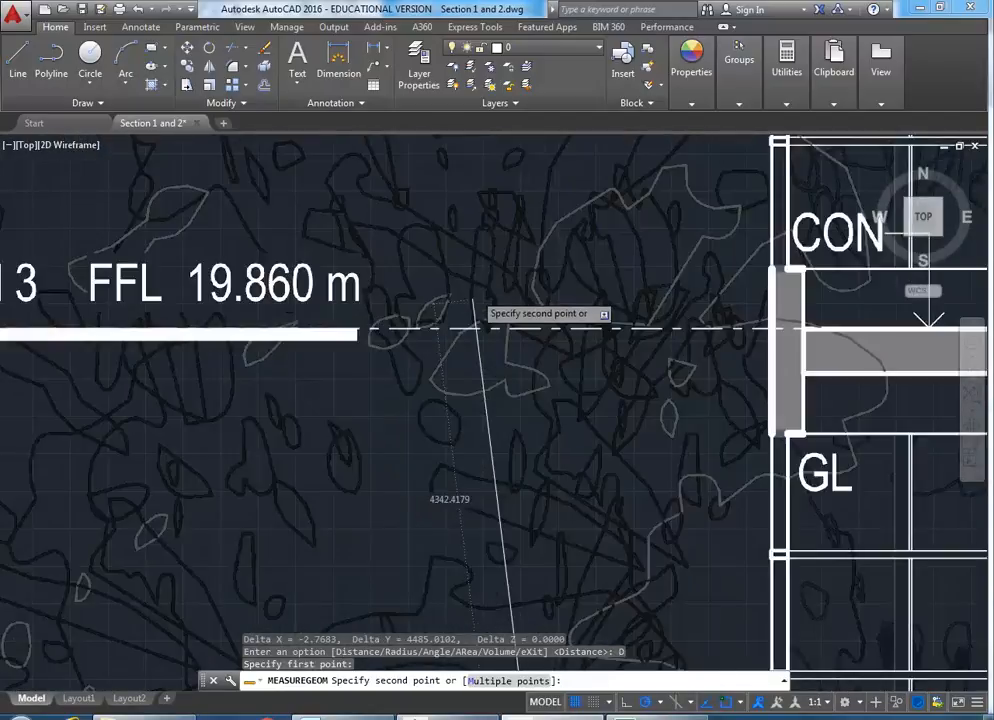
pyautogui.scroll(2, 475, 296)
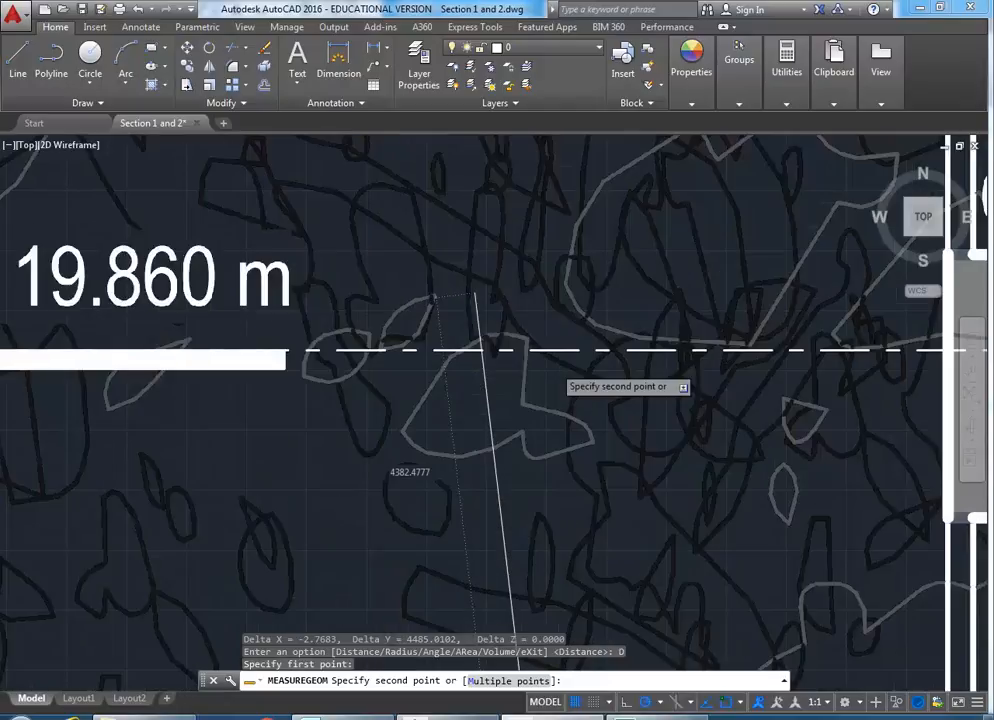
pyautogui.scroll(1, 476, 296)
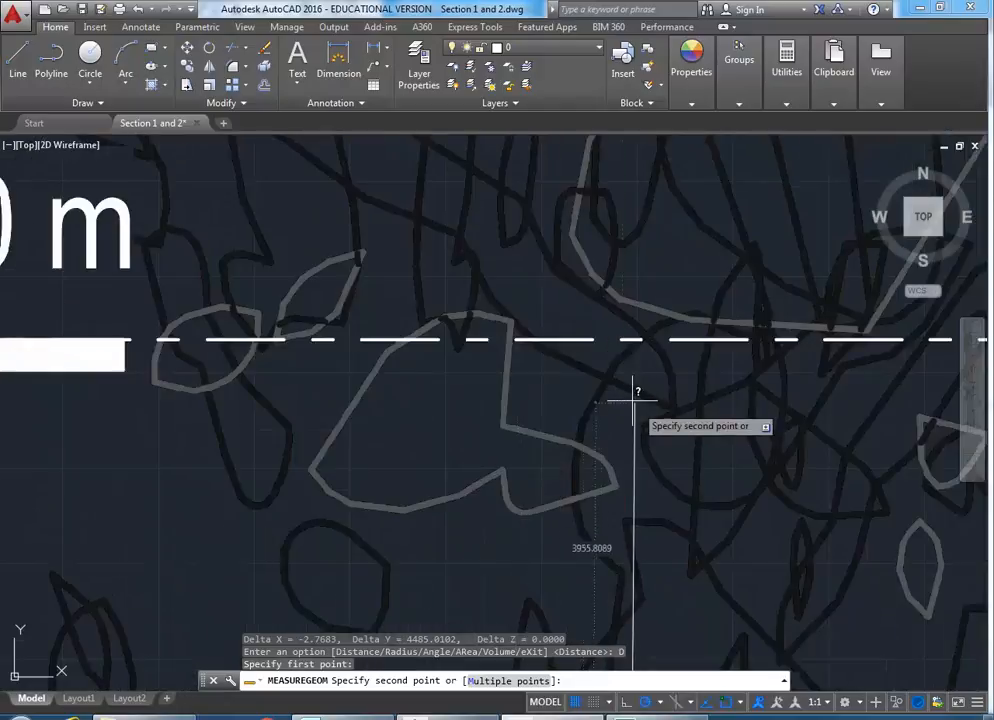
pyautogui.click(596, 341)
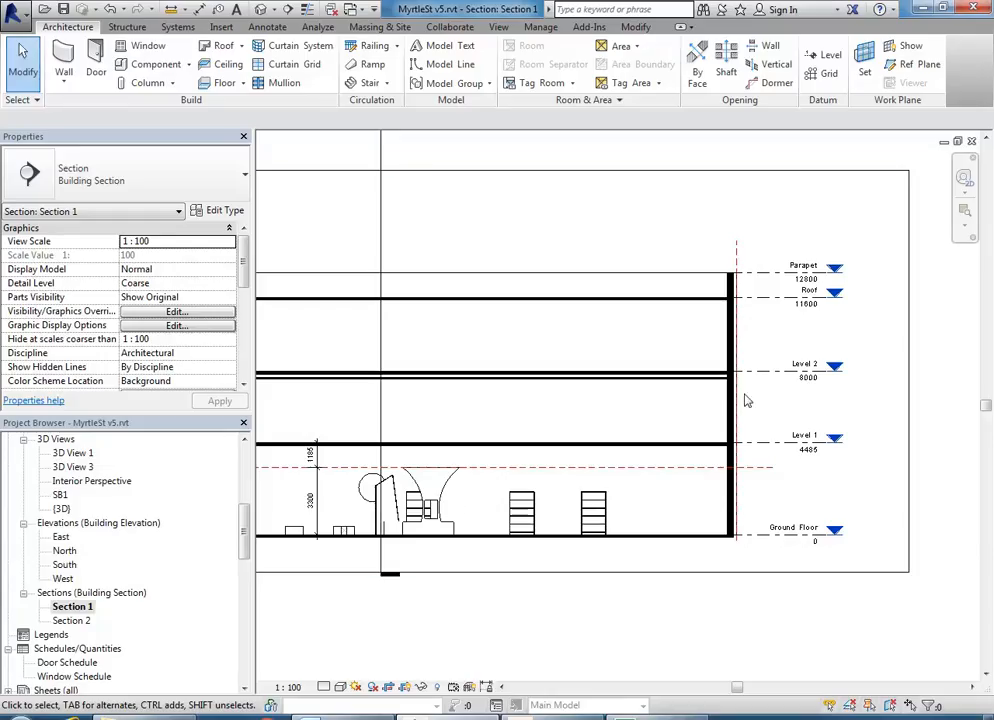
# - Cancel the active command and pan the section to show Level 1
pyautogui.moveTo(745, 400); pyautogui.dragTo(630, 397, button='middle')
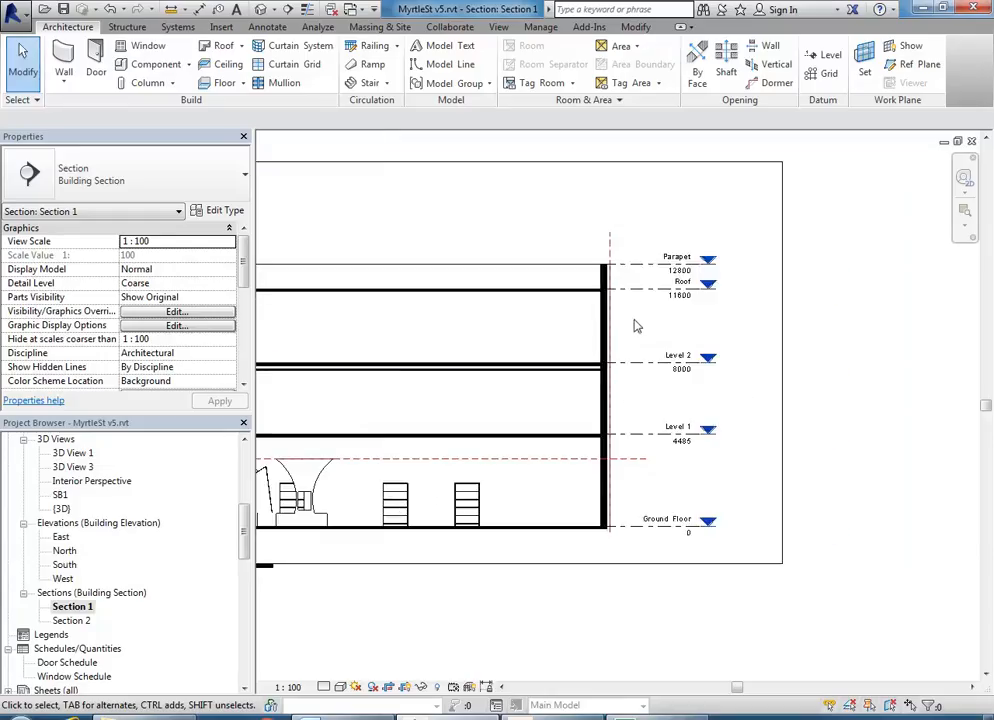
pyautogui.rightClick(657, 325)
pyautogui.click(690, 333)
pyautogui.scroll(-1, 620, 345)
pyautogui.moveTo(585, 348); pyautogui.dragTo(780, 360, button='middle')
pyautogui.moveTo(844, 386); pyautogui.dragTo(735, 375, button='middle')
# - Change Level 2's spacing above Level 1 from 3515 to 4115
pyautogui.click(840, 379)
pyautogui.scroll(3, 677, 362)
pyautogui.moveTo(677, 362); pyautogui.dragTo(779, 399, button='middle')
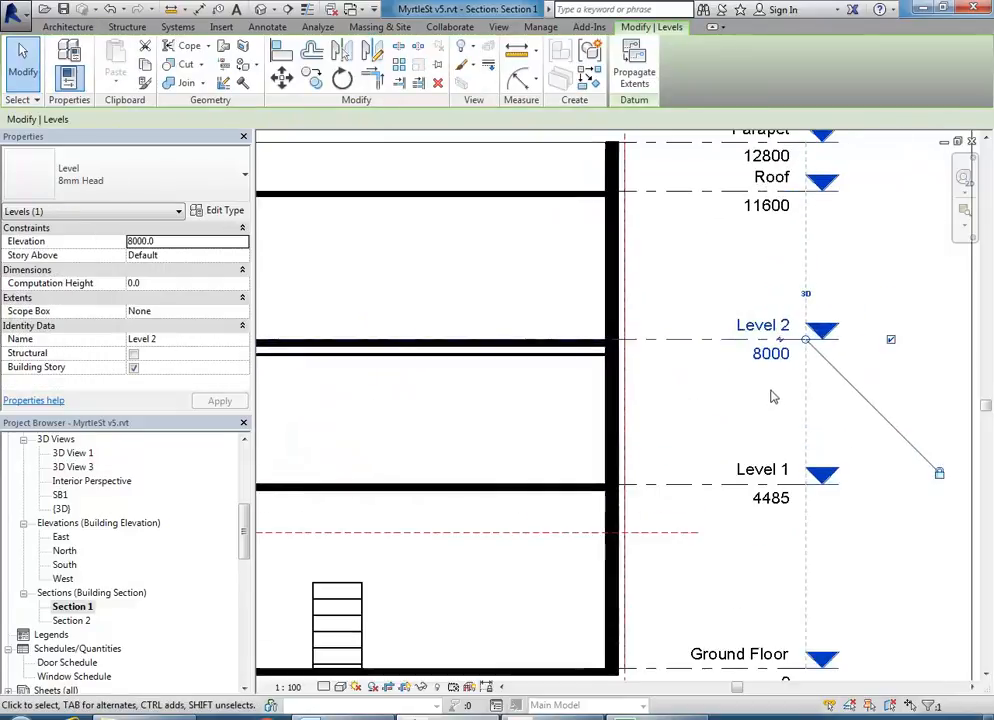
pyautogui.scroll(2, 779, 399)
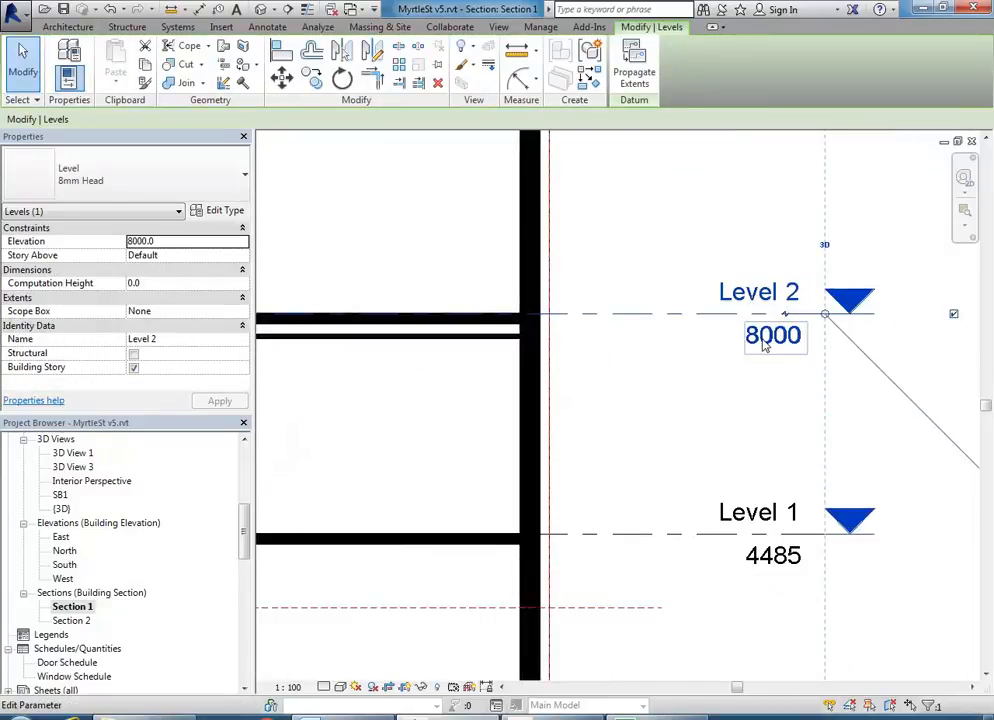
pyautogui.scroll(-3, 765, 345)
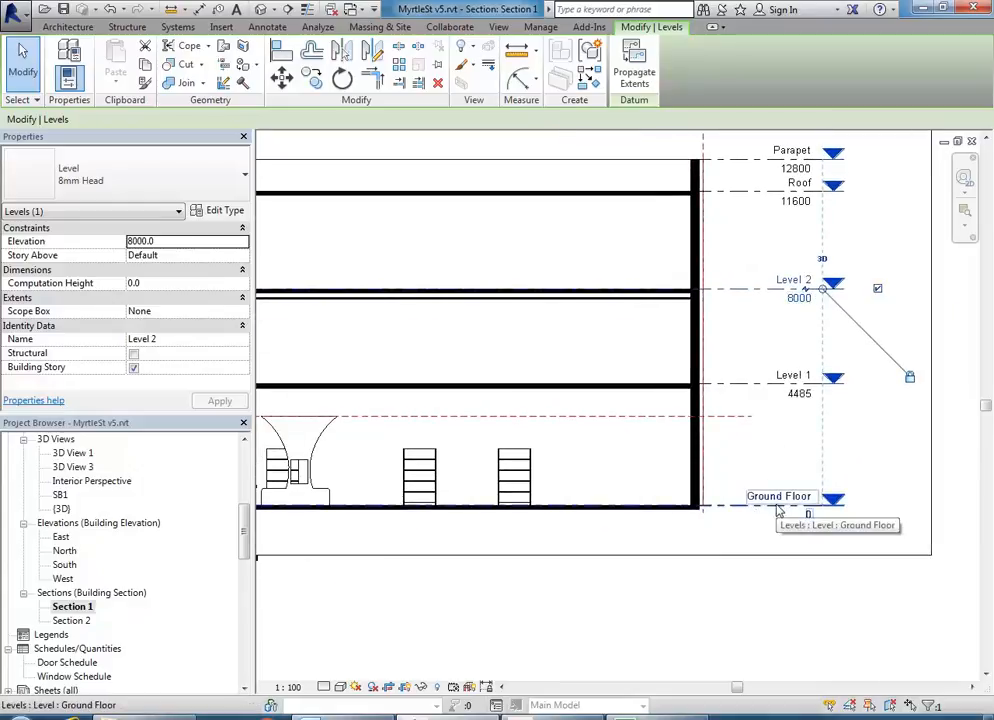
pyautogui.scroll(-1, 750, 353)
pyautogui.moveTo(500, 332); pyautogui.dragTo(799, 373, button='middle')
pyautogui.scroll(3, 555, 393)
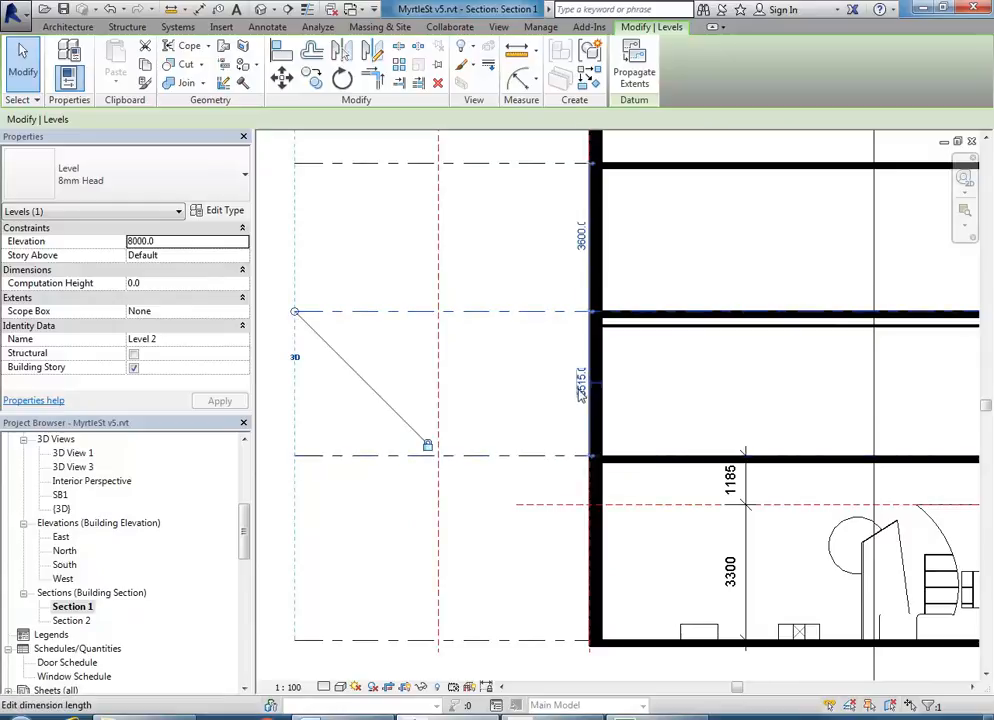
pyautogui.click(580, 378)
pyautogui.write('4115')
pyautogui.press('Return')
# - Check Level 2's resulting 8600 elevation across the whole section
pyautogui.scroll(-3, 493, 352)
pyautogui.moveTo(670, 343); pyautogui.dragTo(477, 417, button='middle')
pyautogui.scroll(5, 670, 410)
pyautogui.click(688, 300)
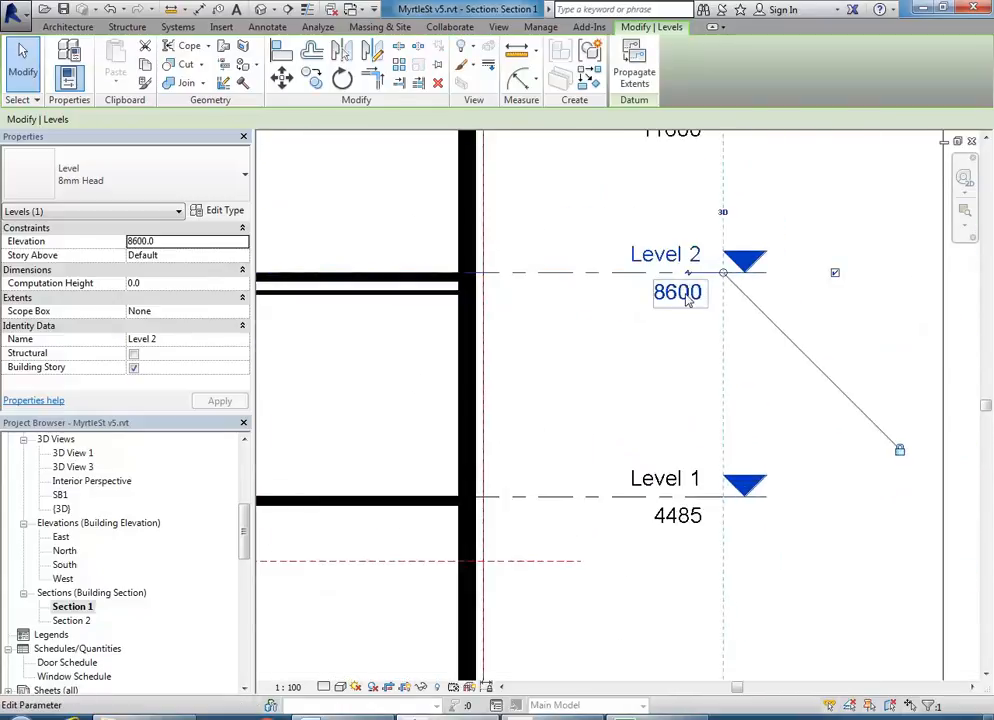
pyautogui.scroll(-3, 677, 326)
pyautogui.moveTo(677, 326); pyautogui.dragTo(787, 390, button='middle')
pyautogui.moveTo(597, 402); pyautogui.dragTo(616, 403, button='middle')
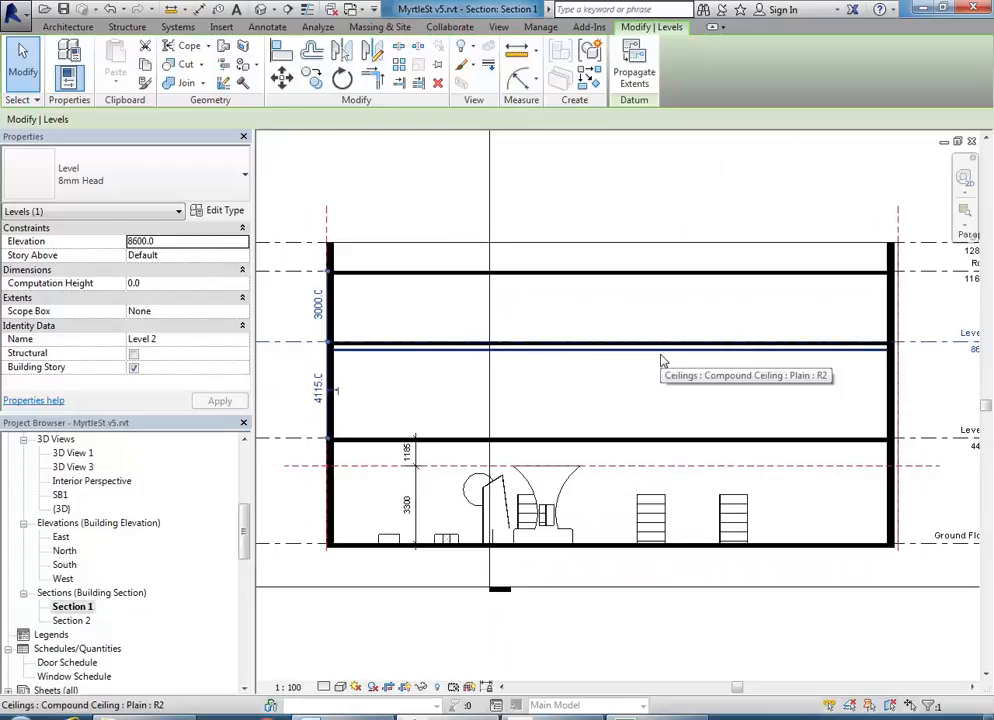
# - Set the ceiling below Level 2 to a -600 Height Offset From Level
pyautogui.click(662, 361)
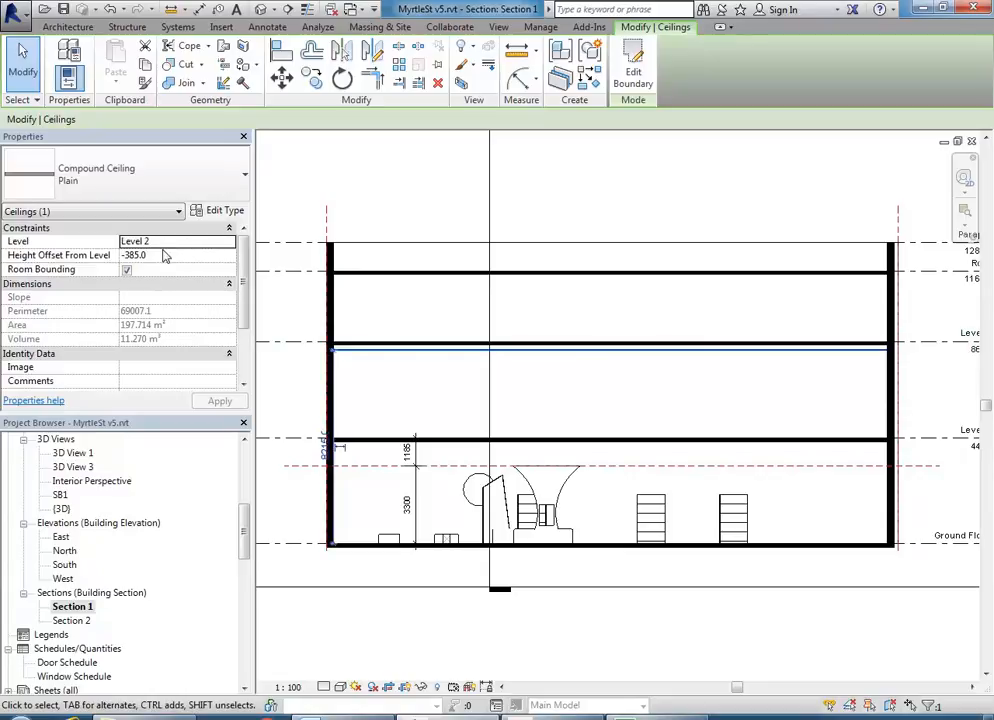
pyautogui.click(184, 258)
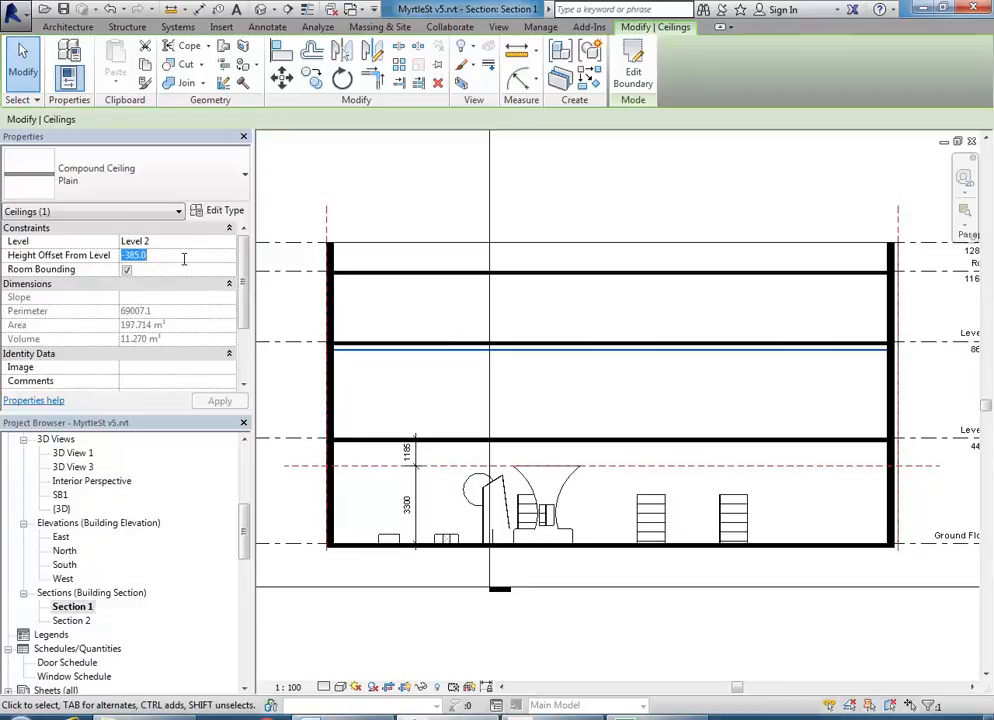
pyautogui.write('-600')
pyautogui.press('Return')
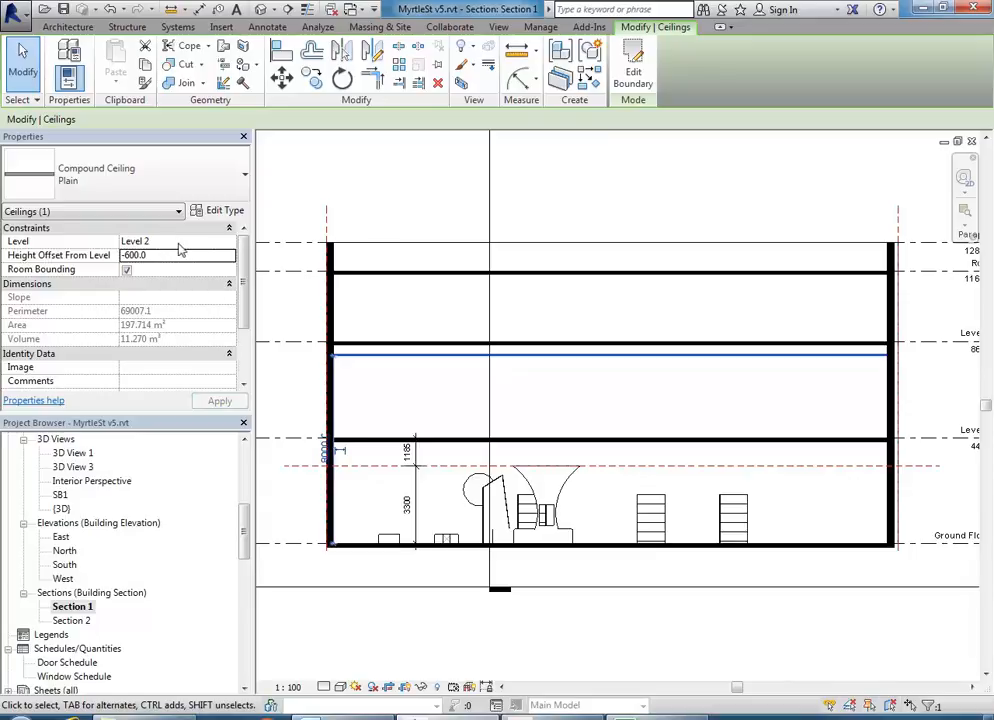
# - Deselect the ceiling, then start a new AutoCAD distance measurement with D
pyautogui.moveTo(701, 368); pyautogui.dragTo(396, 368, button='middle')
pyautogui.scroll(3, 600, 335)
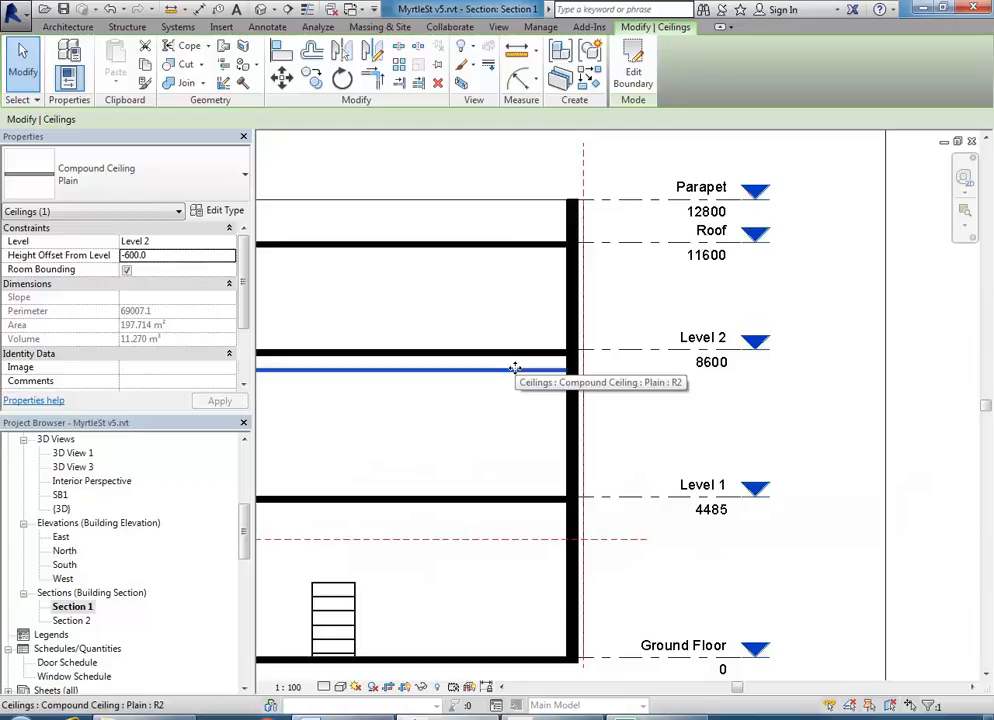
pyautogui.click(492, 441)
pyautogui.scroll(-3, 492, 440)
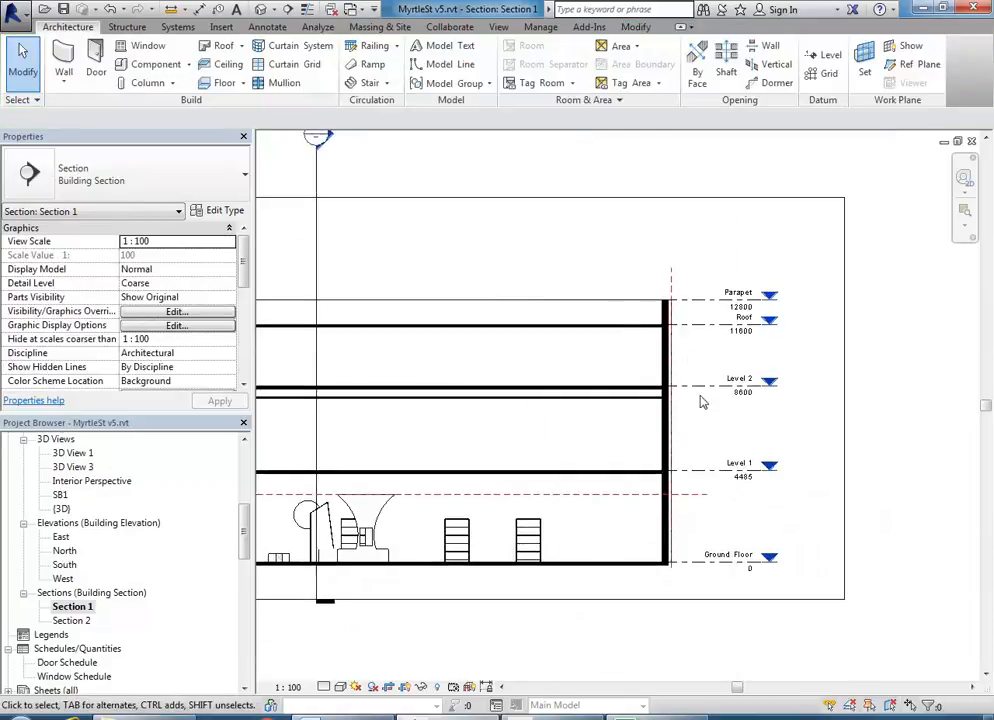
pyautogui.scroll(3, 688, 356)
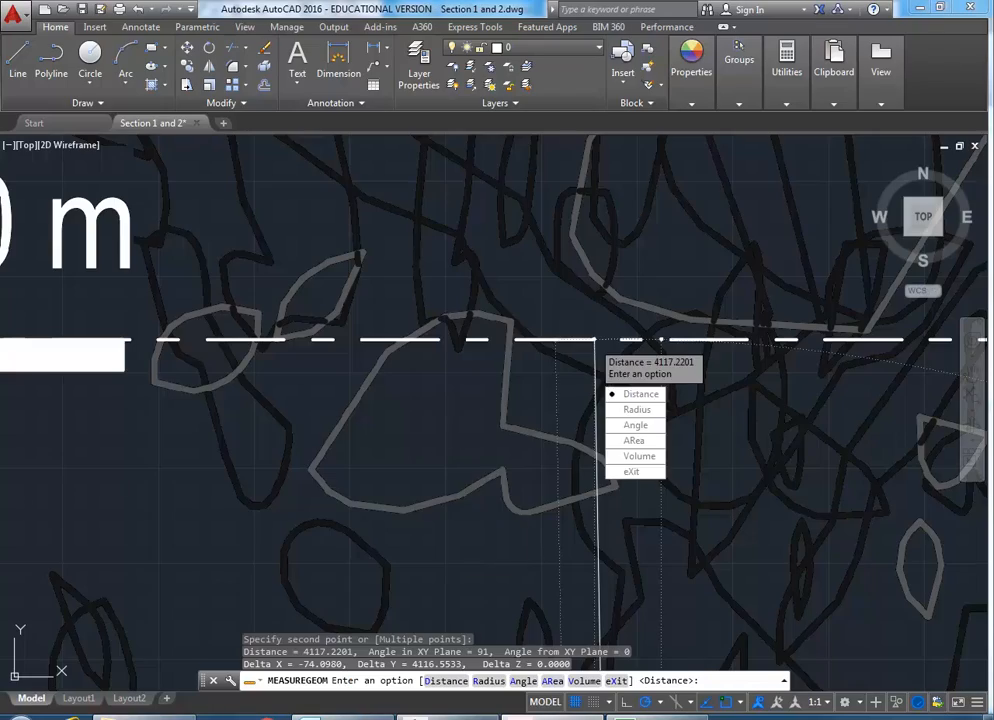
pyautogui.write('D')
pyautogui.press('Return')
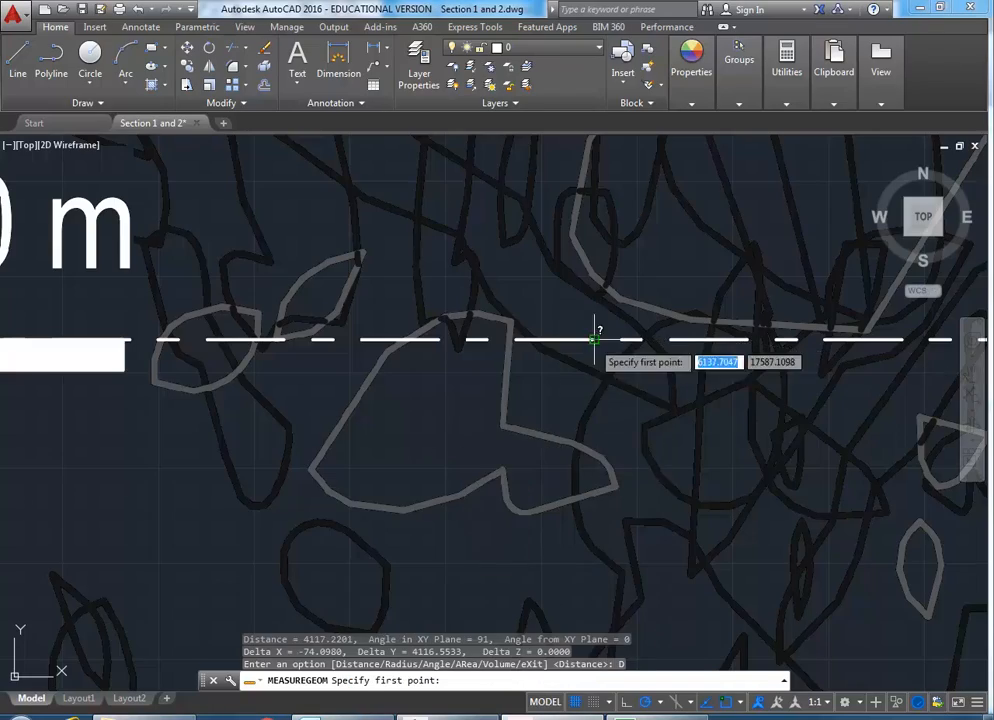
# - Measure from the dashed line to the RL 24.155 level line (4301.3446), exit, and return to Revit
pyautogui.scroll(-4, 474, 440)
pyautogui.scroll(3, 474, 440)
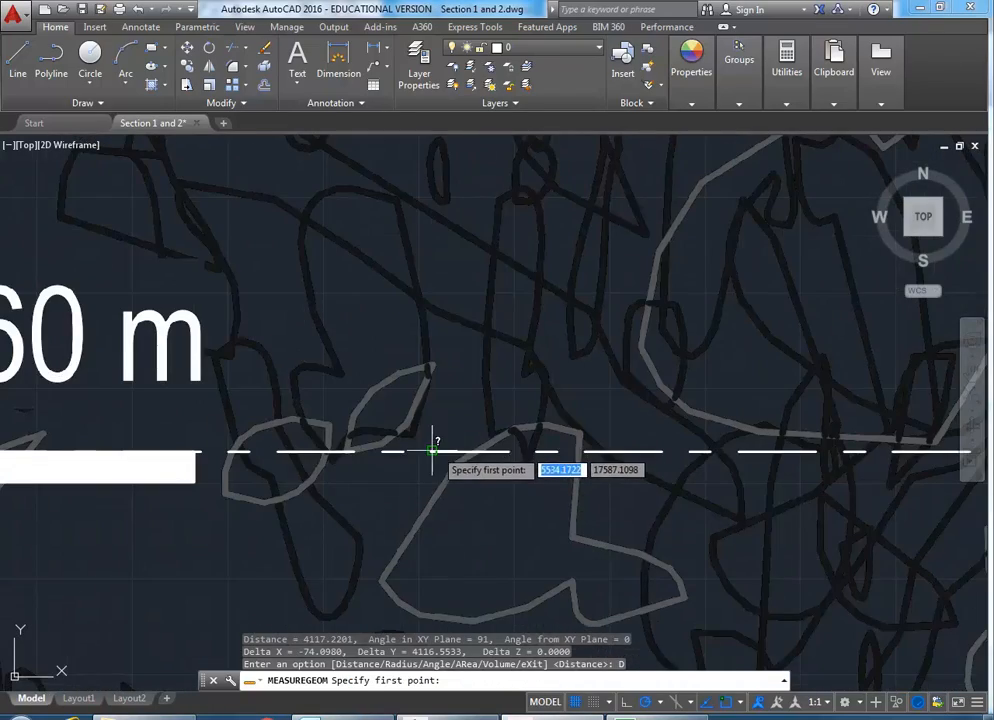
pyautogui.click(435, 455)
pyautogui.scroll(-3, 440, 456)
pyautogui.scroll(-4, 440, 456)
pyautogui.scroll(6, 440, 375)
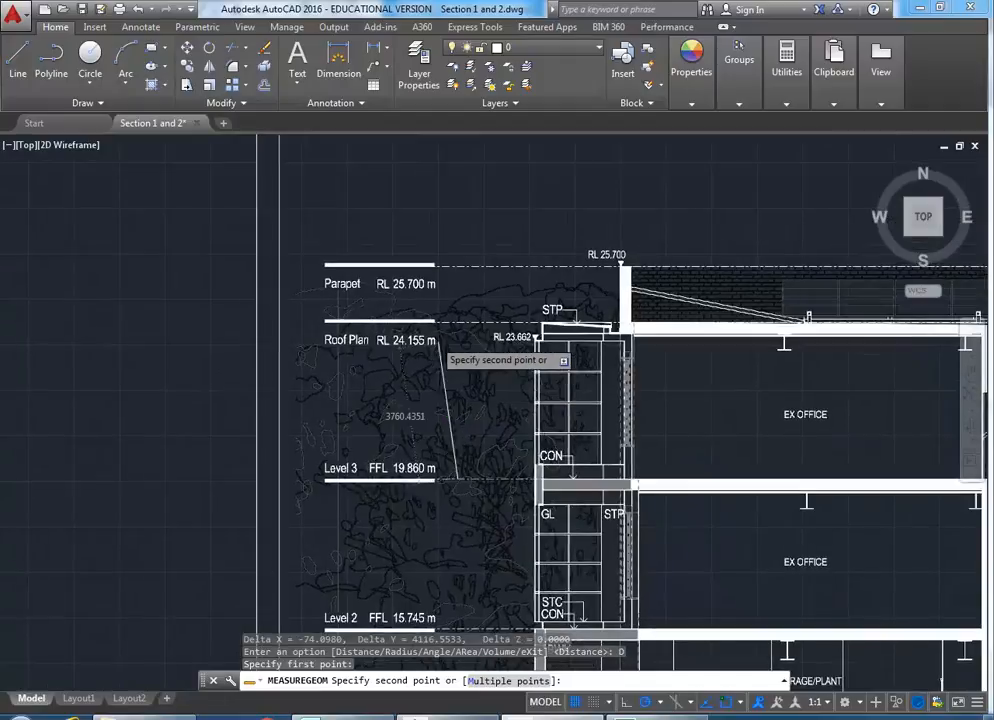
pyautogui.click(505, 220)
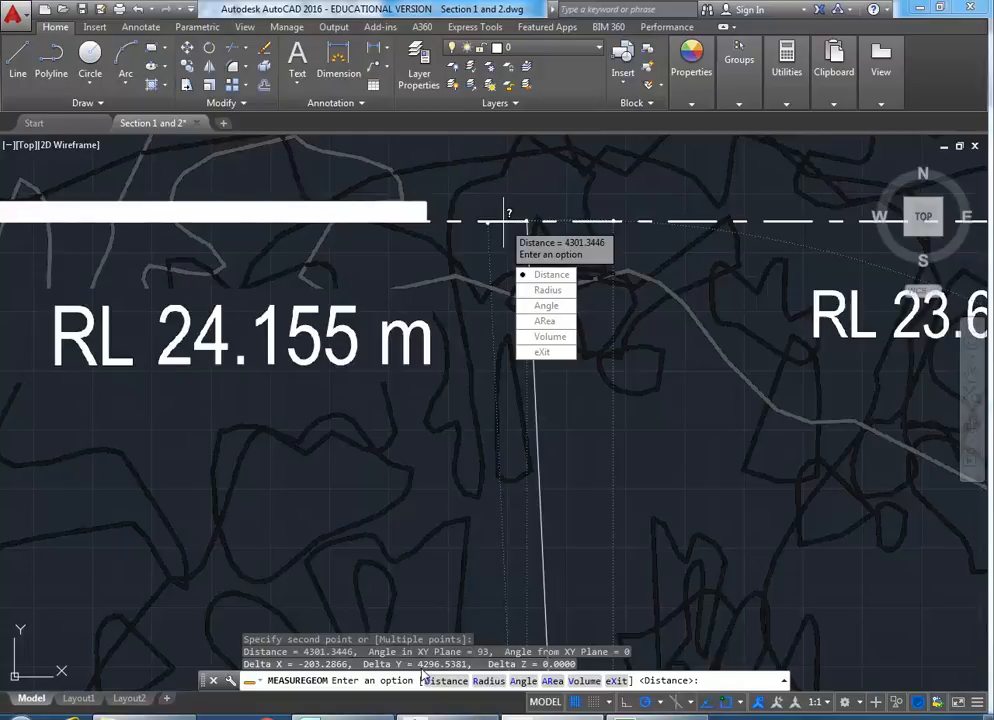
pyautogui.click(541, 356)
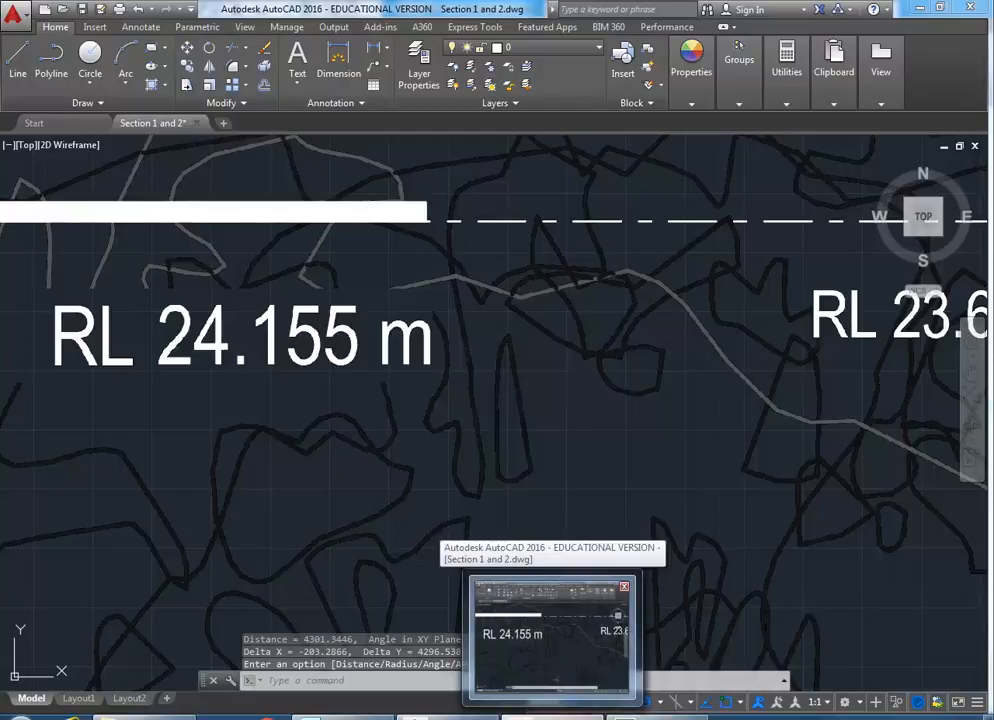
pyautogui.click(452, 716)
# - Raise the Parapet level from 12800 to 14000
pyautogui.moveTo(524, 408); pyautogui.dragTo(724, 440, button='middle')
pyautogui.scroll(-2, 588, 430)
pyautogui.moveTo(582, 435); pyautogui.dragTo(561, 435, button='middle')
pyautogui.moveTo(827, 367); pyautogui.dragTo(739, 371, button='middle')
pyautogui.scroll(2, 739, 371)
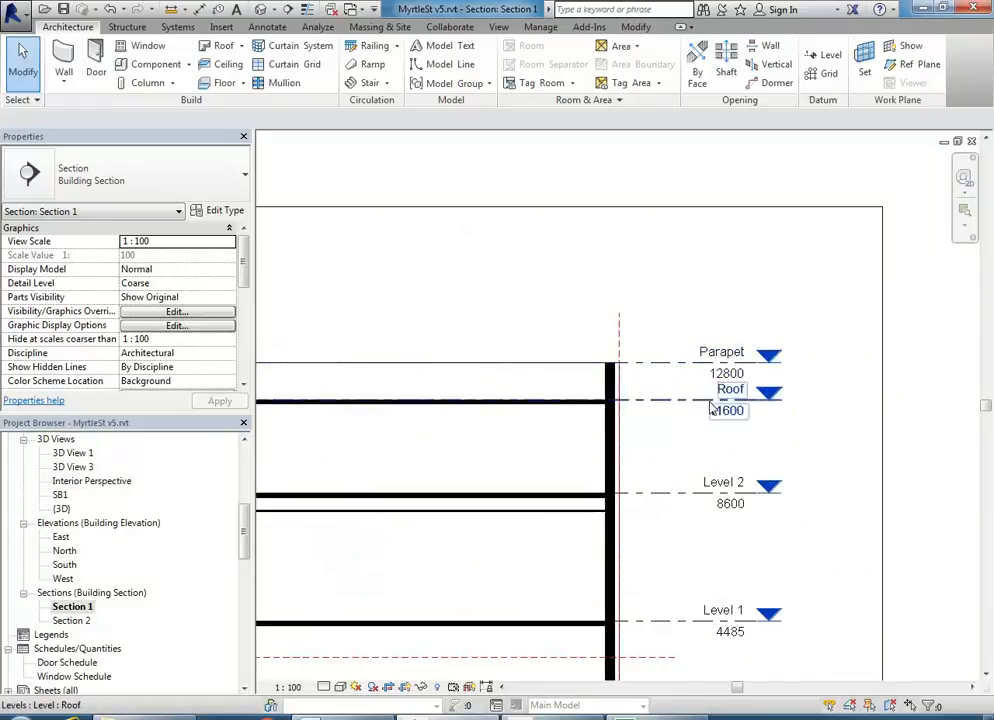
pyautogui.moveTo(695, 426); pyautogui.dragTo(650, 421, button='middle')
pyautogui.scroll(2, 650, 400)
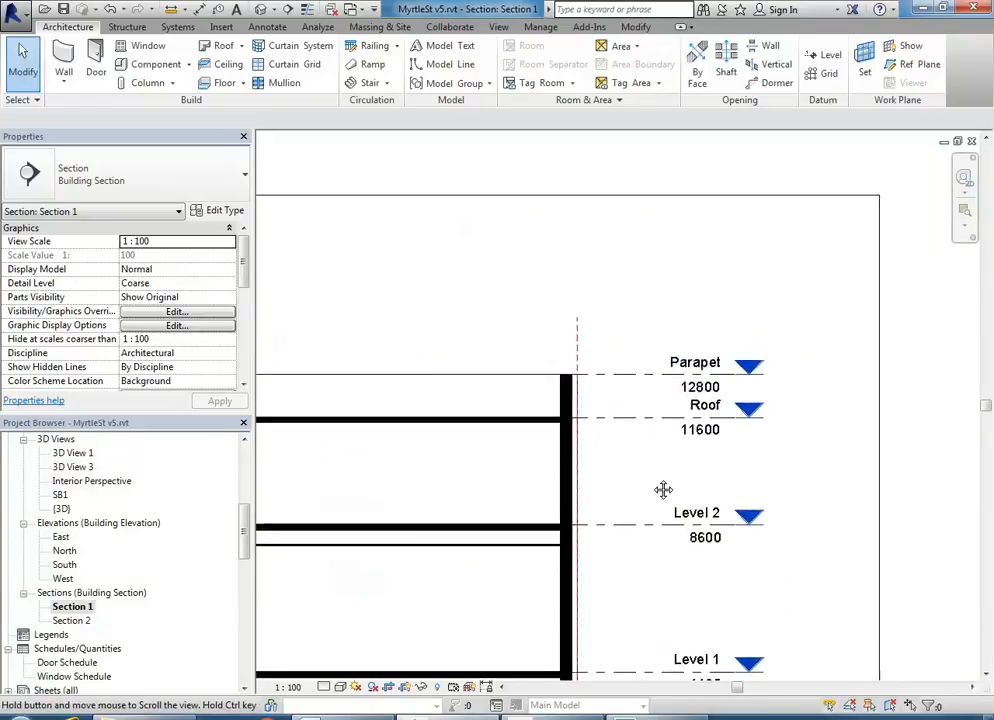
pyautogui.click(645, 377)
pyautogui.scroll(-2, 660, 395)
pyautogui.click(669, 426)
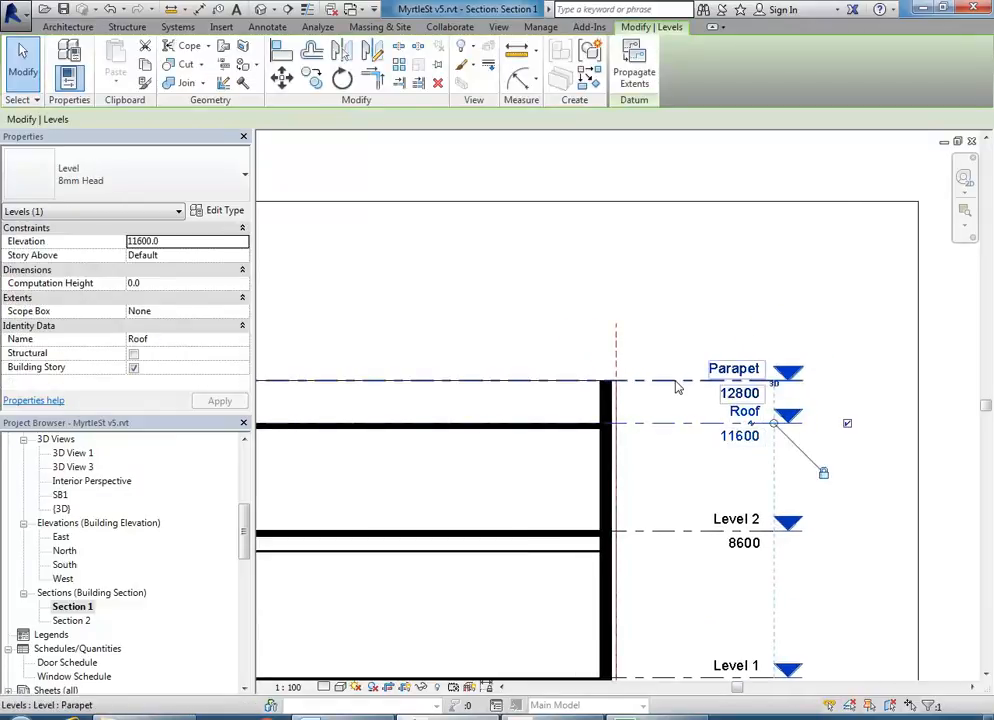
pyautogui.click(674, 381)
pyautogui.moveTo(674, 340); pyautogui.dragTo(672, 337)
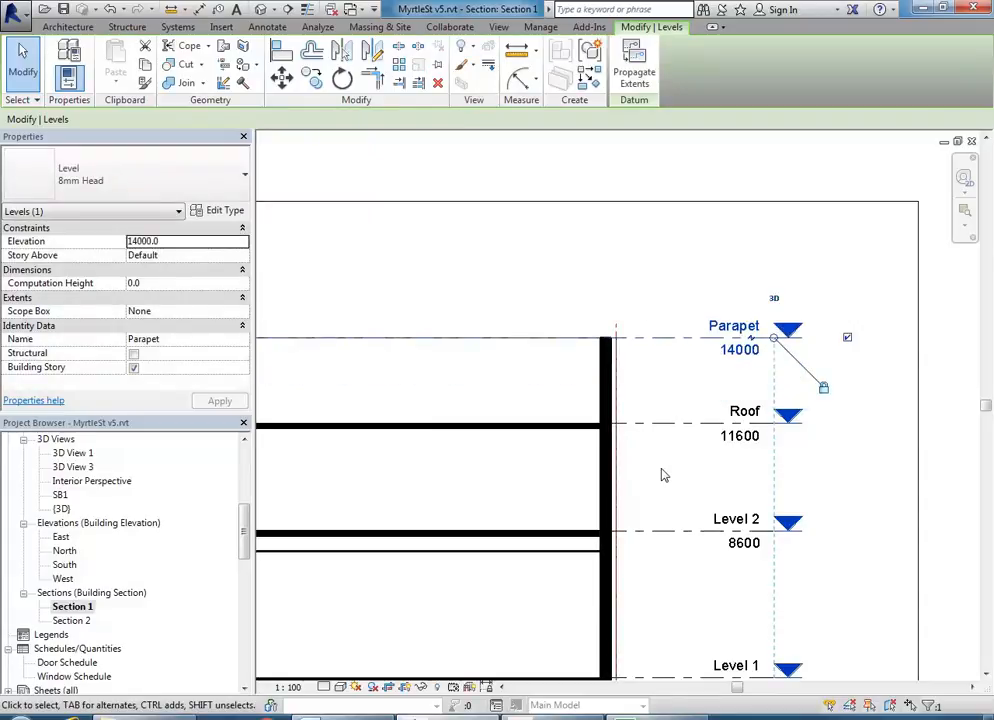
# - Change the Roof level's spacing above Level 2 from 3000 to 4295
pyautogui.click(650, 458)
pyautogui.click(662, 424)
pyautogui.scroll(-2, 548, 490)
pyautogui.moveTo(540, 492); pyautogui.dragTo(775, 448, button='middle')
pyautogui.moveTo(523, 419); pyautogui.dragTo(686, 428, button='middle')
pyautogui.scroll(2, 520, 460)
pyautogui.click(456, 468)
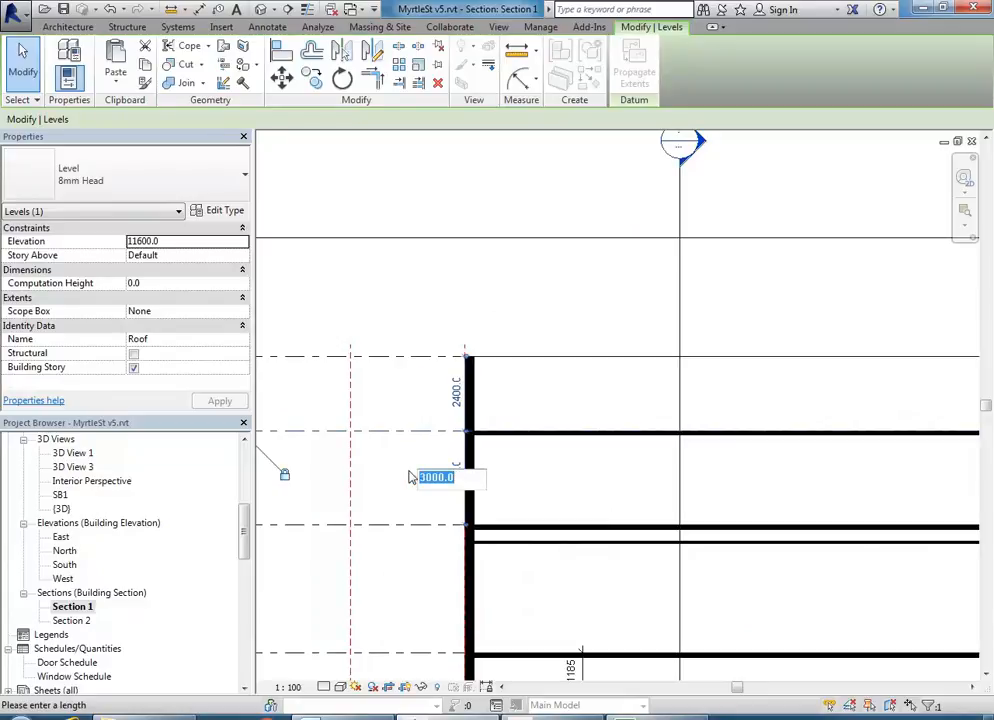
pyautogui.write('4295')
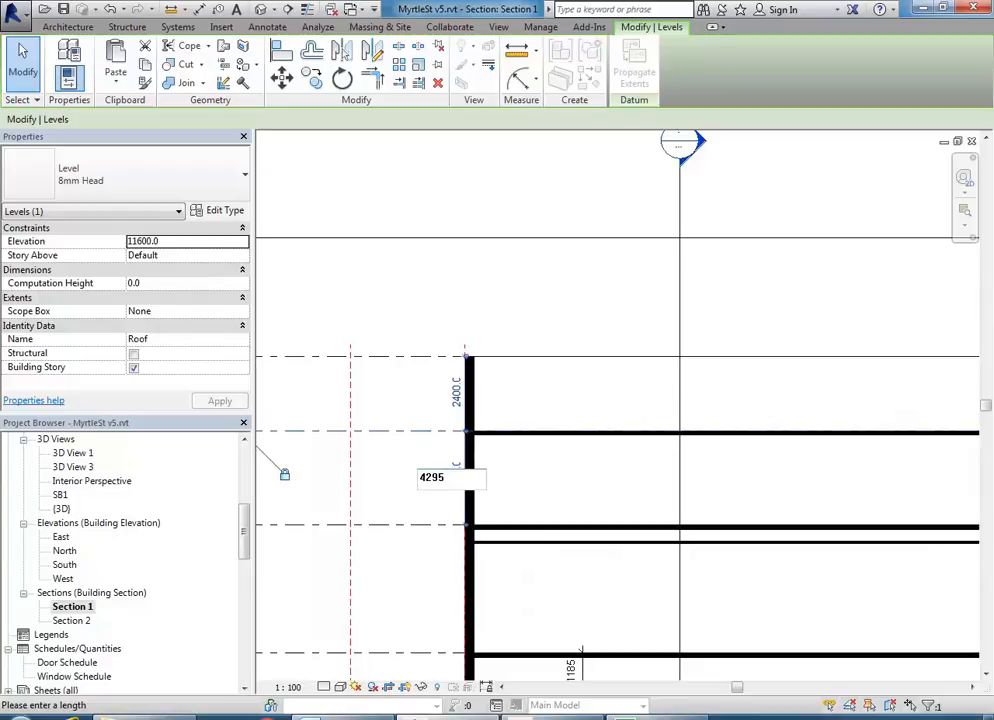
pyautogui.press('Return')
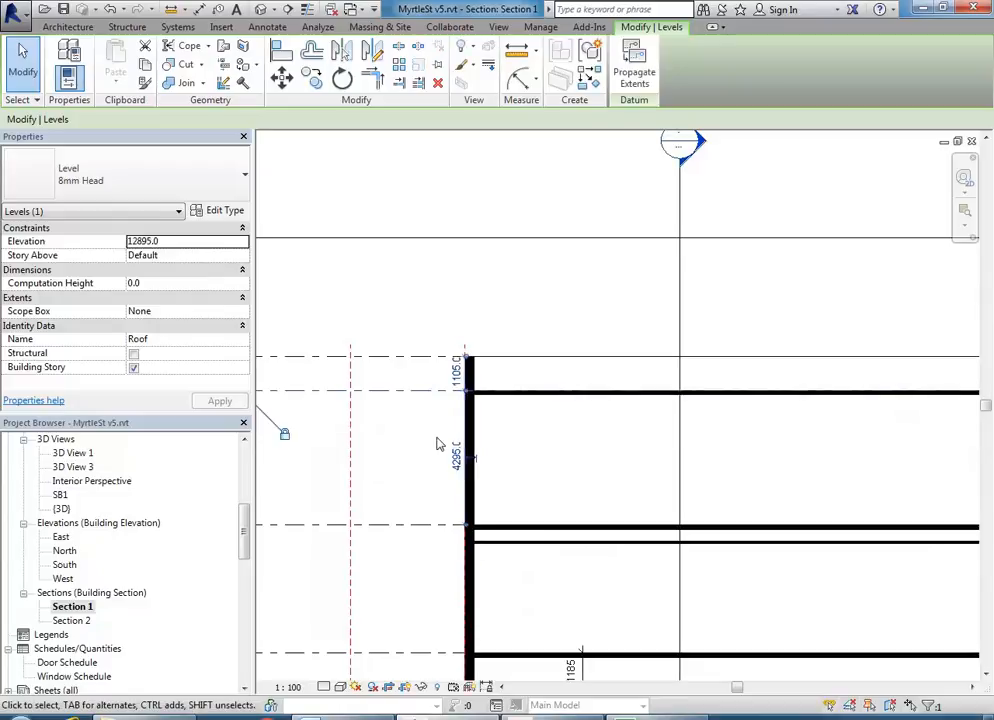
# - Deselect Roof and pan to check the right wall and level labels
pyautogui.scroll(3, 440, 350)
pyautogui.click(465, 417)
pyautogui.scroll(-2, 480, 418)
pyautogui.moveTo(489, 421); pyautogui.dragTo(521, 406, button='middle')
pyautogui.scroll(-3, 522, 408)
pyautogui.moveTo(693, 488); pyautogui.dragTo(510, 470, button='middle')
pyautogui.scroll(-4, 510, 470)
pyautogui.moveTo(699, 513); pyautogui.dragTo(444, 510, button='middle')
pyautogui.scroll(2, 735, 481)
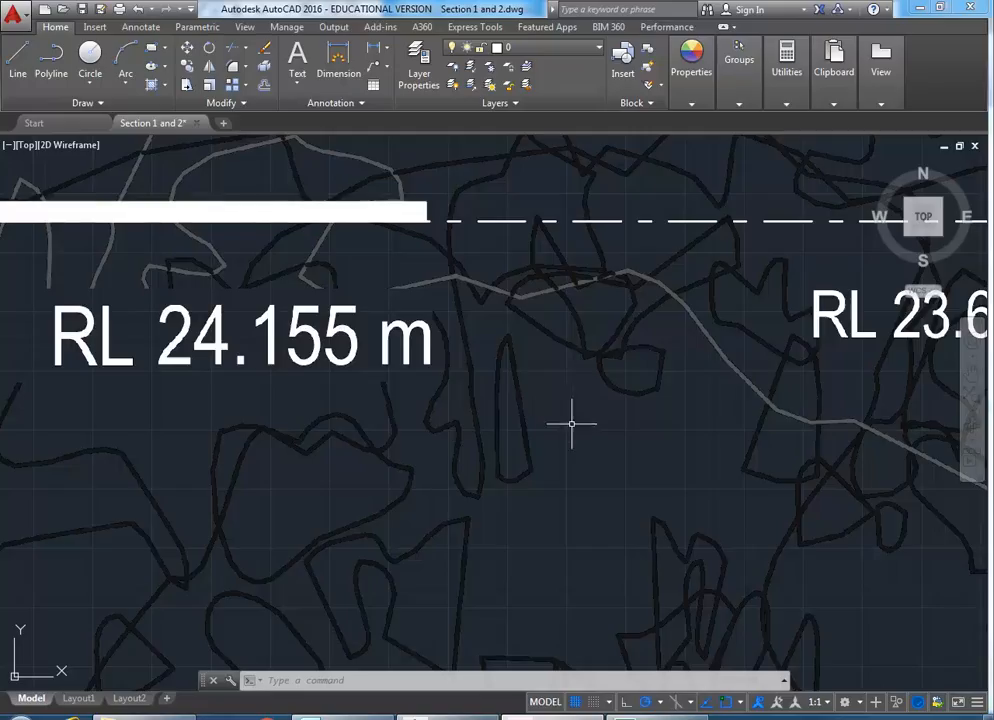
# - Measure the distance between the lower and upper dashed level lines, then end measuring
pyautogui.scroll(-5, 572, 424)
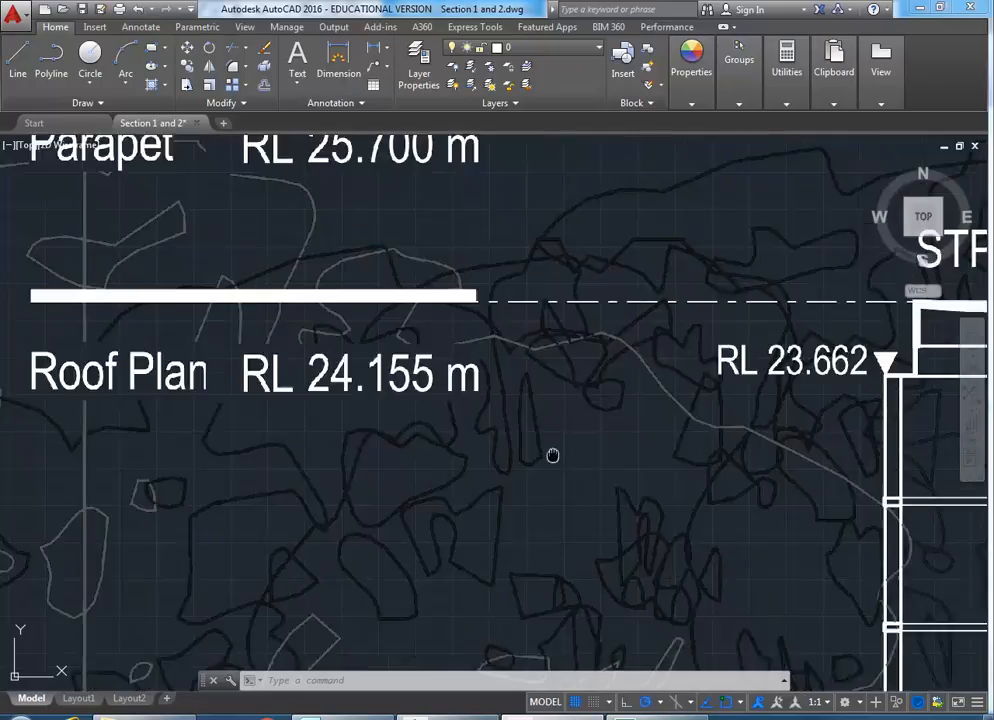
pyautogui.scroll(2, 524, 486)
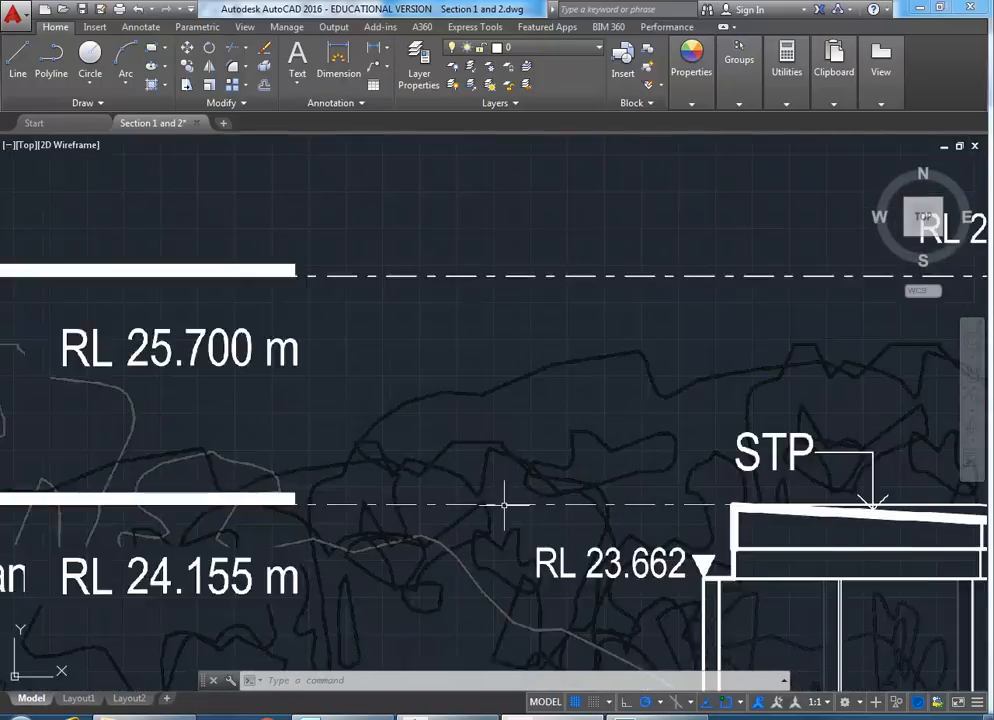
pyautogui.click(791, 80)
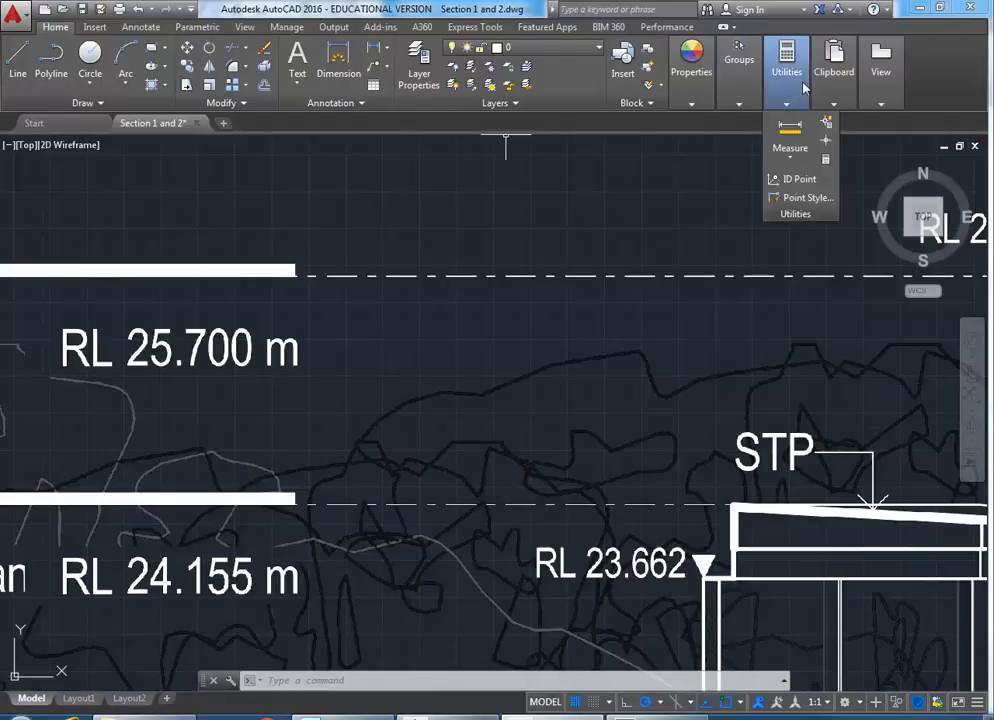
pyautogui.click(791, 125)
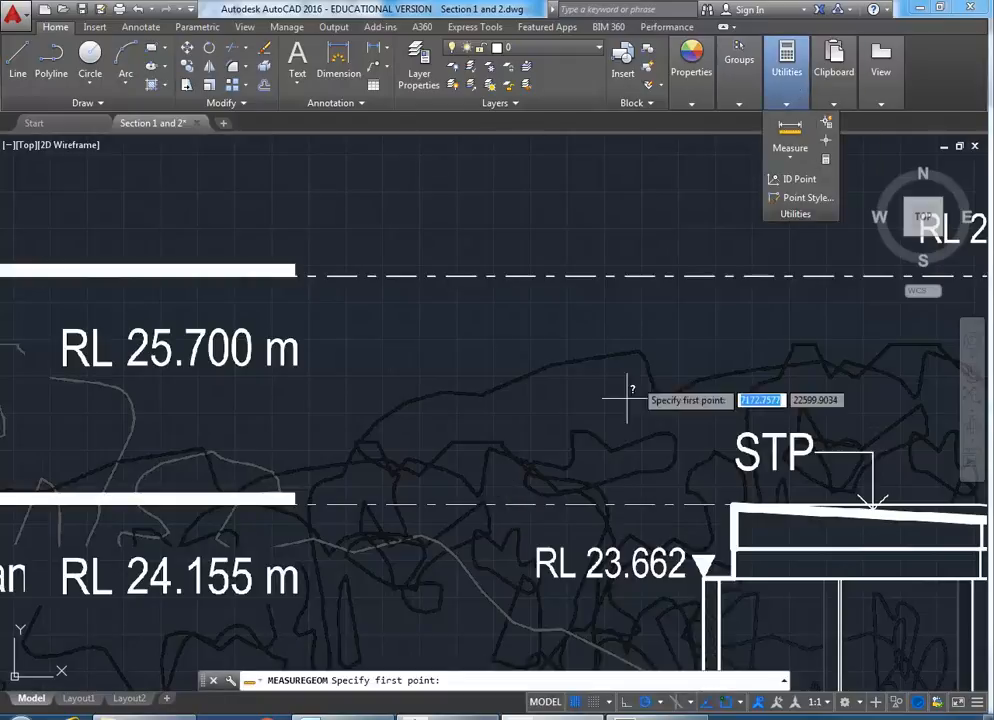
pyautogui.click(626, 504)
pyautogui.click(588, 275)
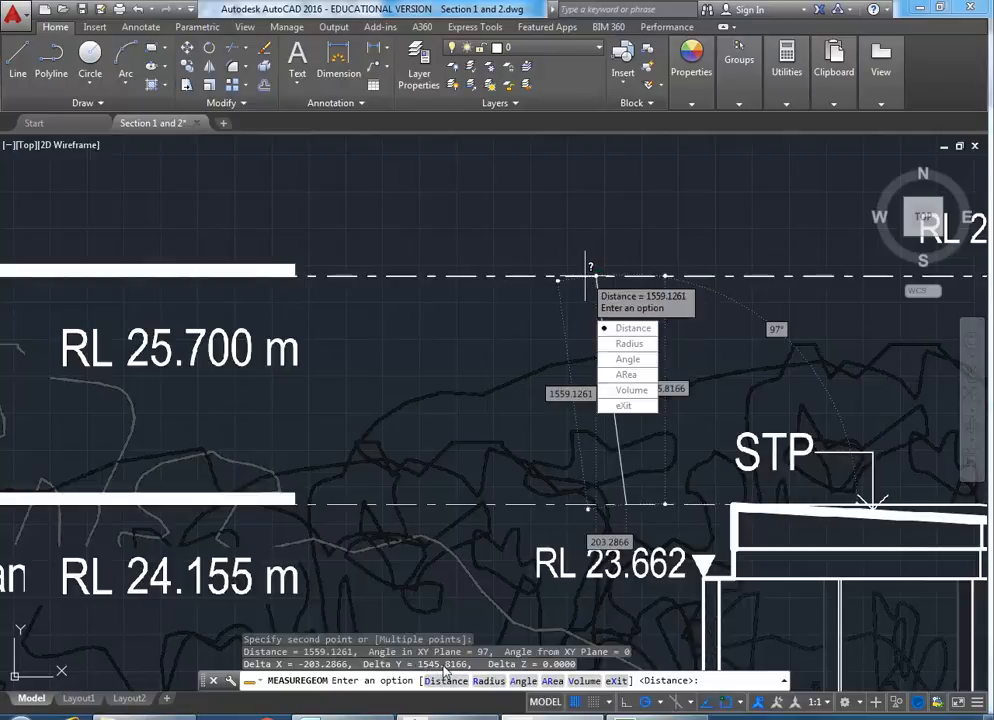
pyautogui.click(623, 405)
pyautogui.scroll(-5, 406, 350)
pyautogui.scroll(1, 333, 380)
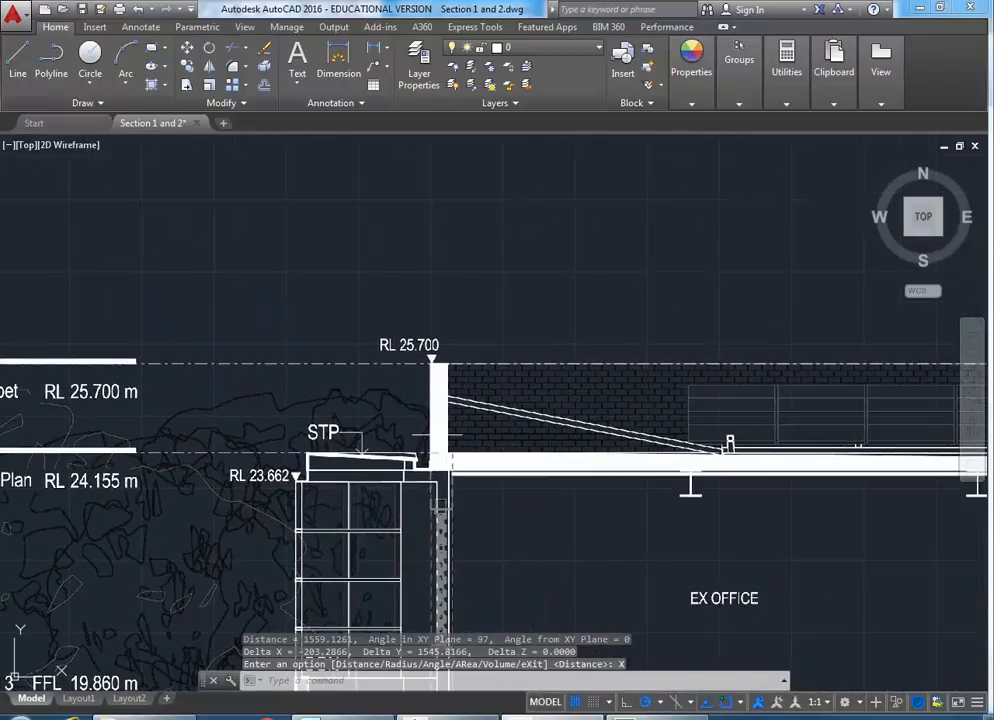
pyautogui.moveTo(246, 431); pyautogui.dragTo(397, 431, button='middle')
pyautogui.scroll(2, 238, 436)
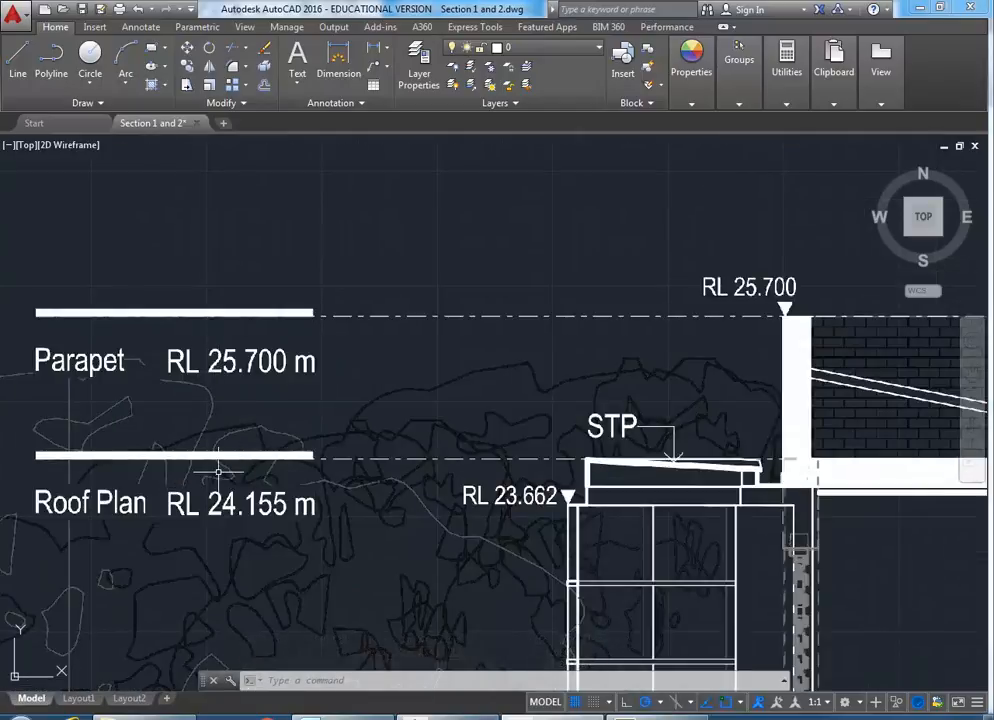
pyautogui.write('ca')
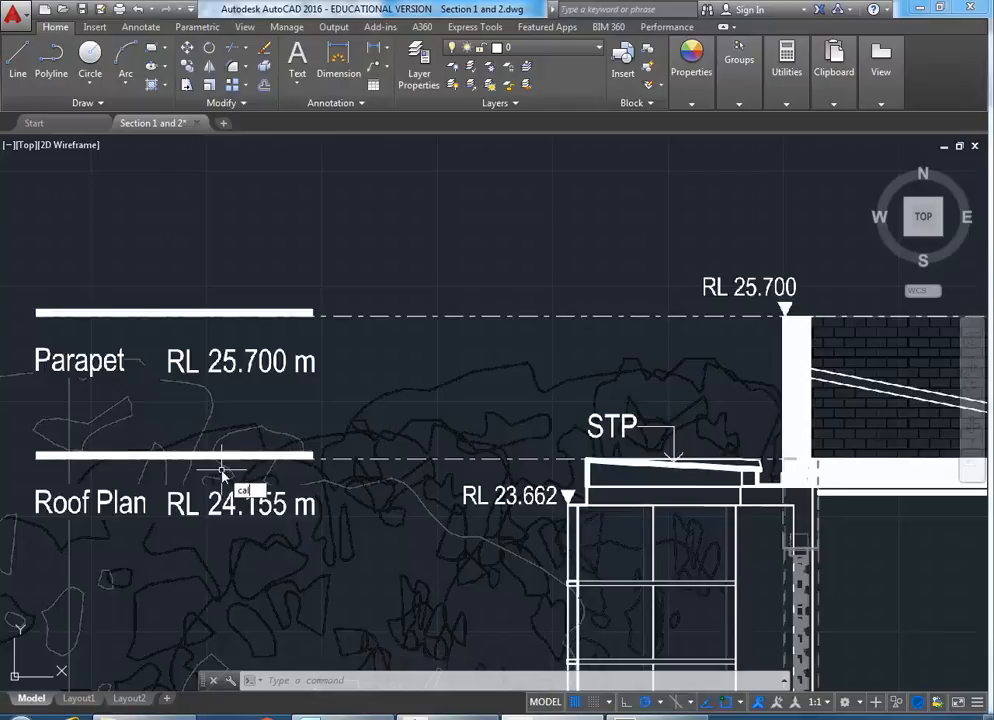
pyautogui.press('Return')
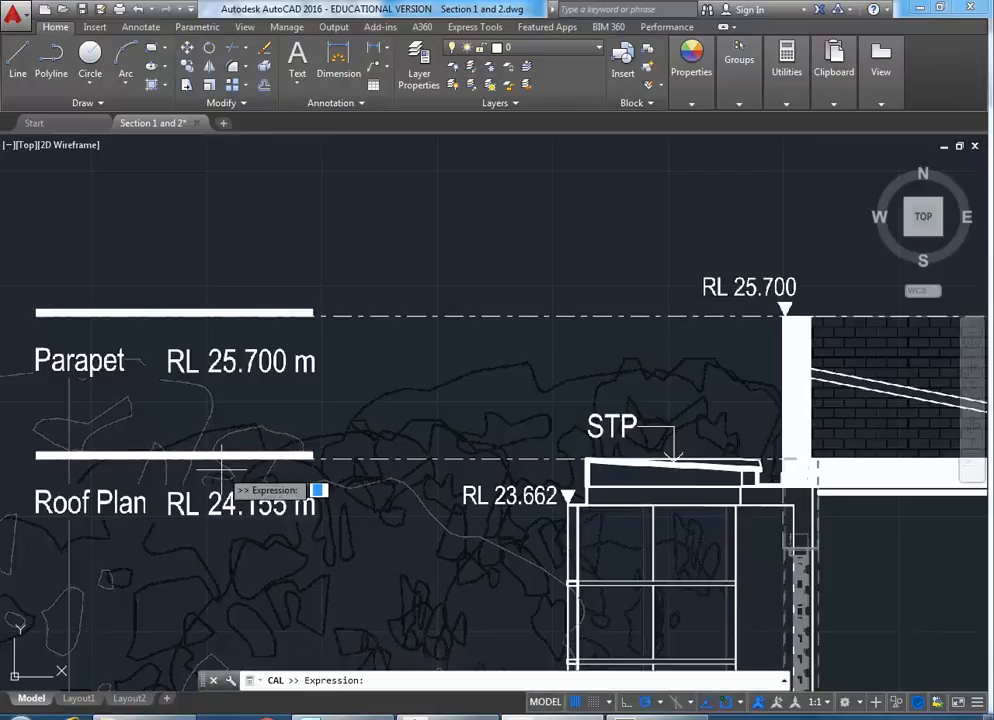
pyautogui.write('25700-24155')
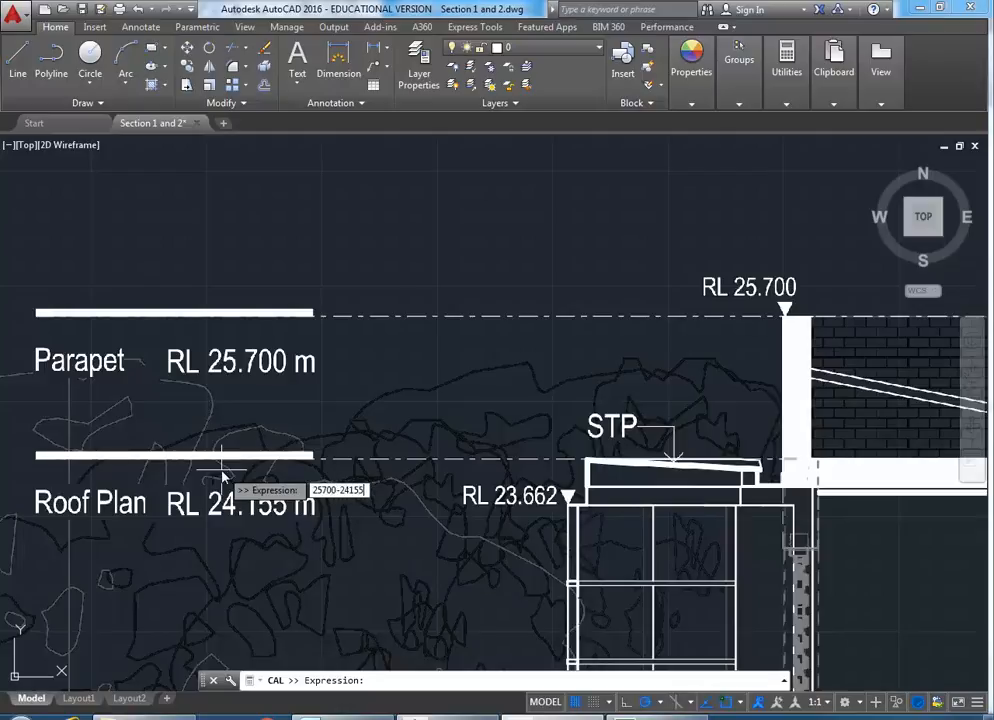
pyautogui.press('Return')
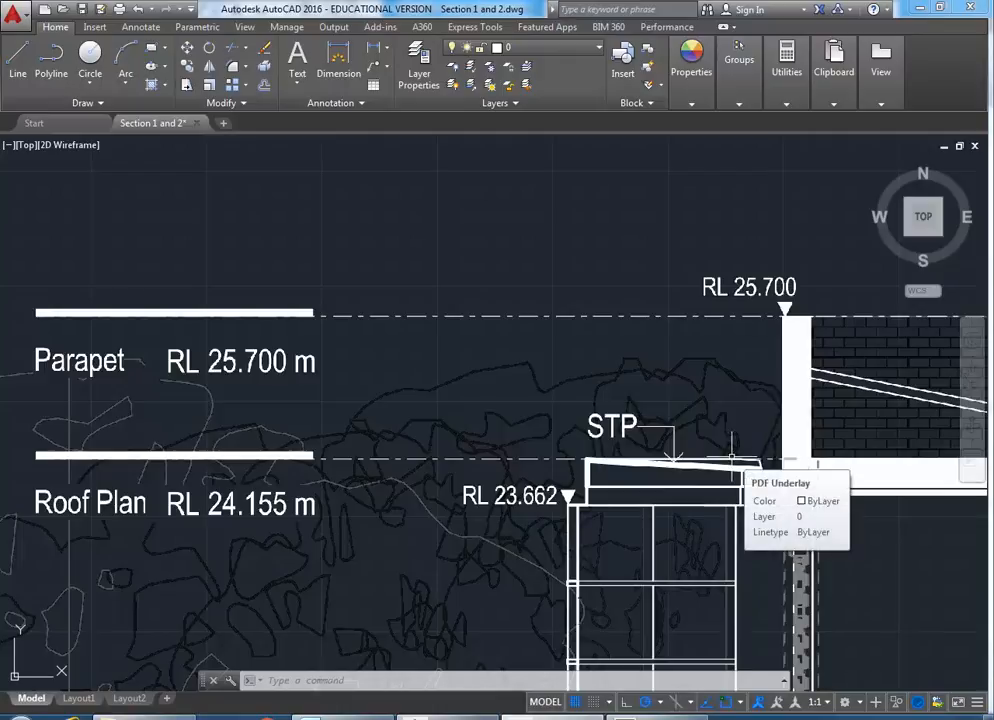
pyautogui.scroll(-7, 437, 395)
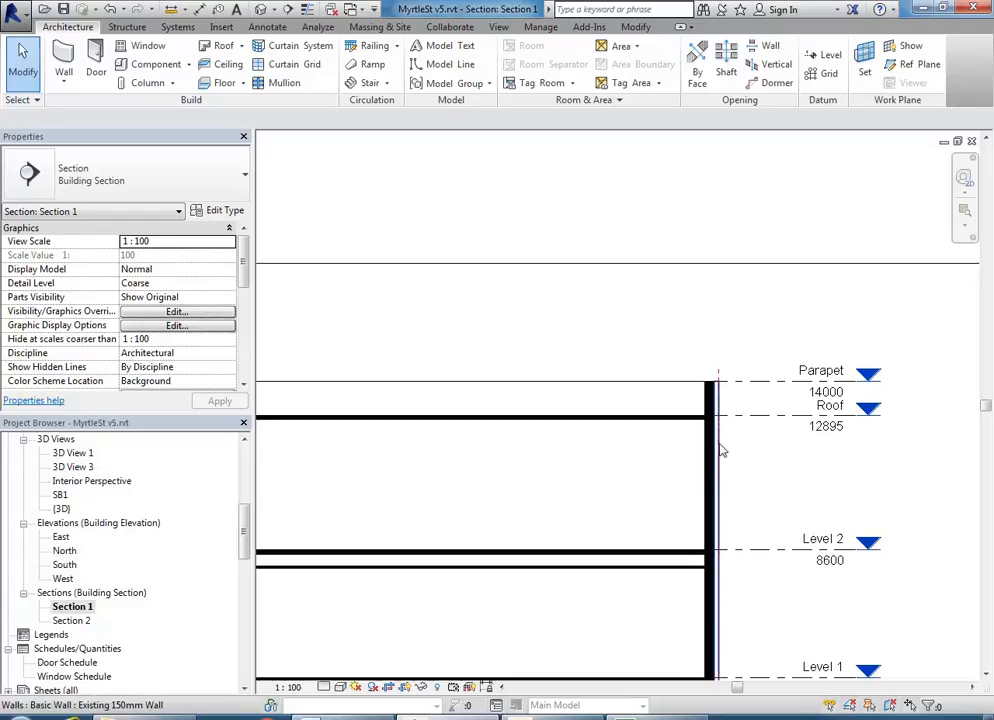
# - Frame the Parapet and Roof levels in Section 1 and select the Parapet level
pyautogui.moveTo(721, 450)
pyautogui.mouseDown(button='middle')
pyautogui.moveTo(648, 454)
pyautogui.moveTo(654, 386)
pyautogui.mouseUp(button='middle')
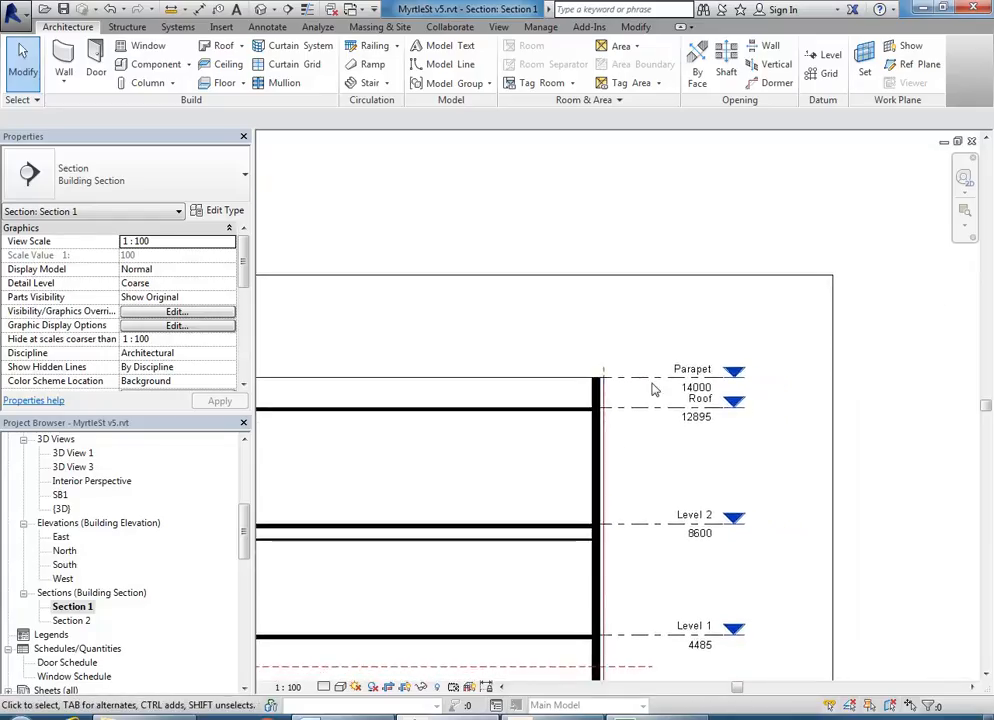
pyautogui.scroll(2, 652, 414)
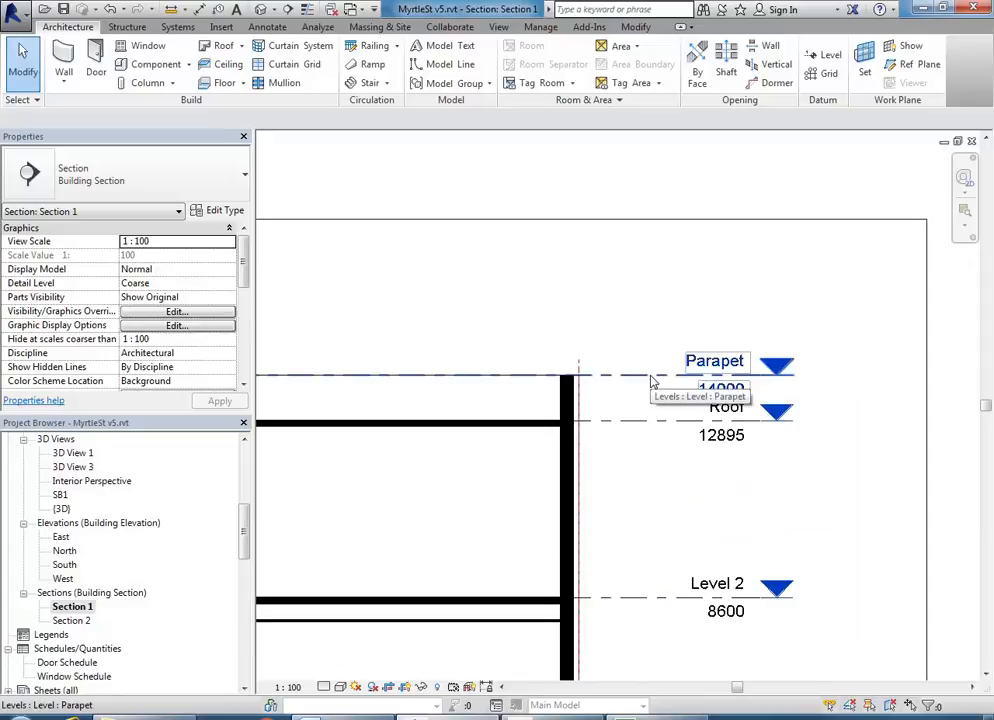
pyautogui.scroll(-3, 606, 395)
pyautogui.moveTo(606, 395); pyautogui.dragTo(686, 276, button='middle')
pyautogui.scroll(1, 699, 230)
pyautogui.scroll(2, 701, 234)
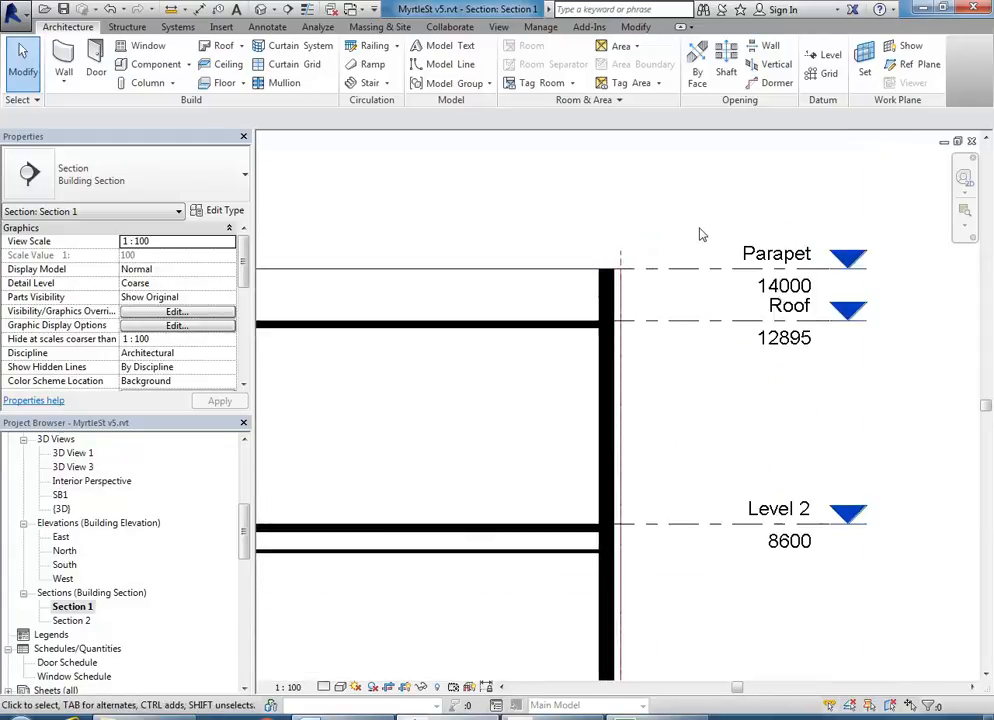
pyautogui.click(699, 270)
# - Change the Roof-to-Parapet spacing dimension from 1105 to 1545
pyautogui.scroll(-4, 425, 465)
pyautogui.moveTo(425, 465); pyautogui.dragTo(739, 404, button='middle')
pyautogui.scroll(-1, 308, 340)
pyautogui.moveTo(308, 340); pyautogui.dragTo(567, 351, button='middle')
pyautogui.moveTo(465, 320); pyautogui.dragTo(605, 345, button='middle')
pyautogui.scroll(3, 604, 343)
pyautogui.click(610, 356)
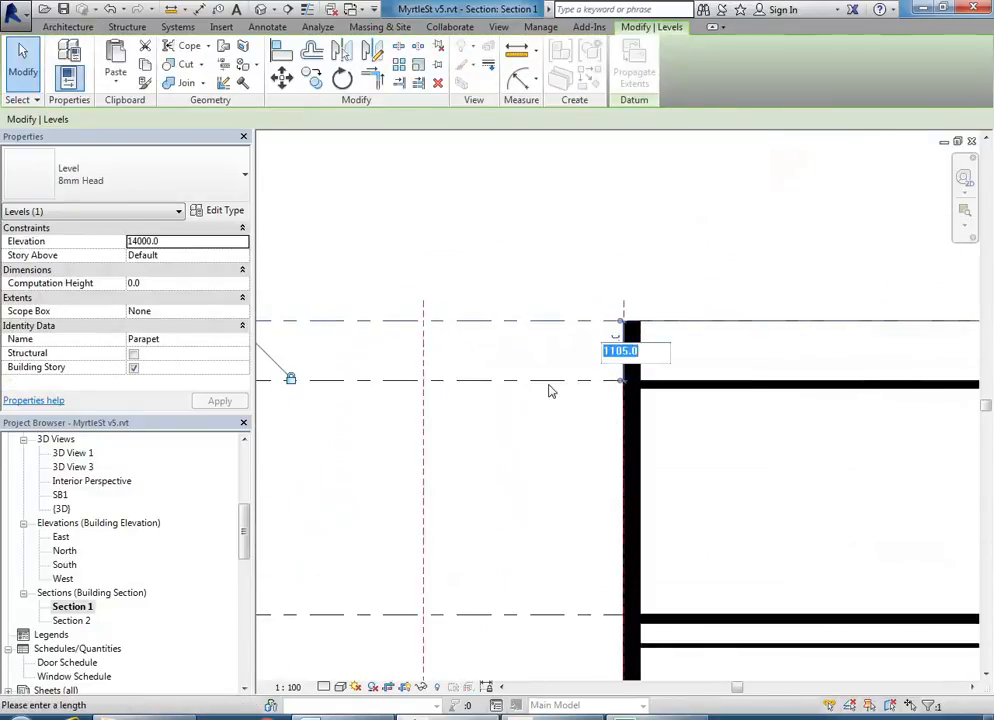
pyautogui.write('1545')
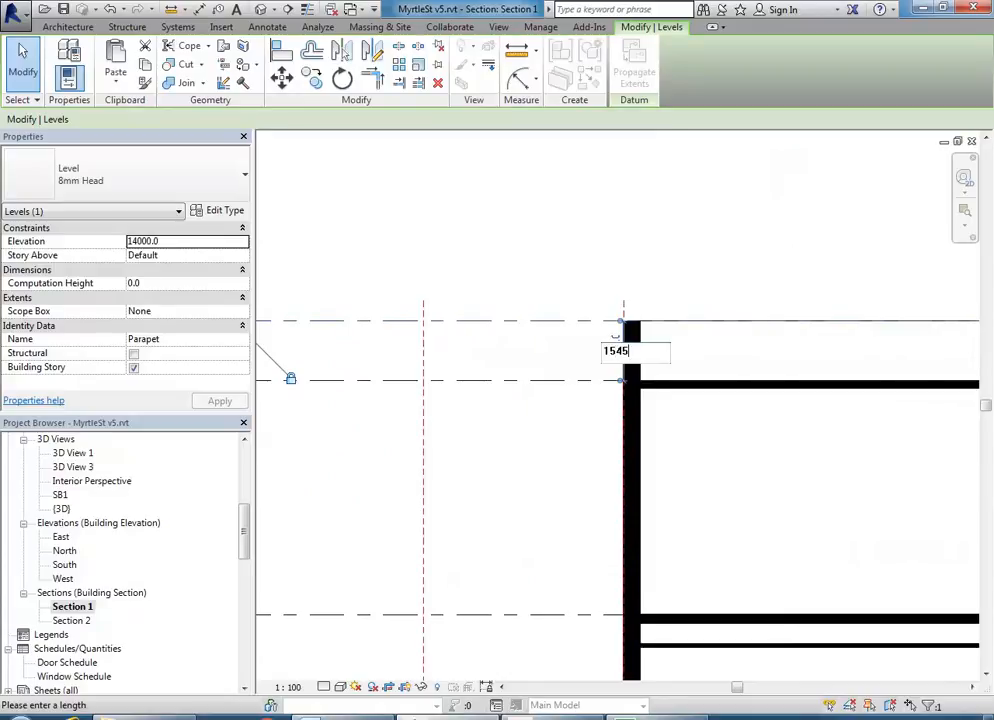
pyautogui.press('Return')
# - Clear the selection and review the lower levels and level heads of the section
pyautogui.click(561, 468)
pyautogui.scroll(-2, 760, 456)
pyautogui.moveTo(760, 458); pyautogui.dragTo(435, 481, button='middle')
pyautogui.scroll(-3, 435, 481)
pyautogui.moveTo(718, 480); pyautogui.dragTo(610, 461, button='middle')
pyautogui.scroll(2, 612, 460)
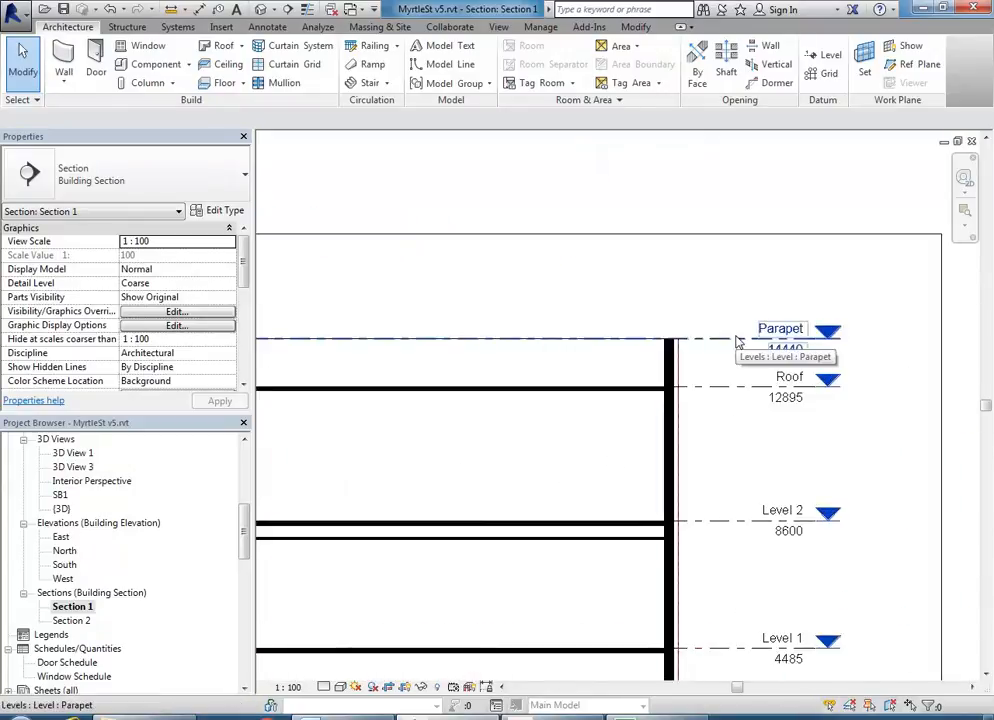
pyautogui.scroll(-2, 548, 466)
pyautogui.moveTo(548, 466); pyautogui.dragTo(676, 413, button='middle')
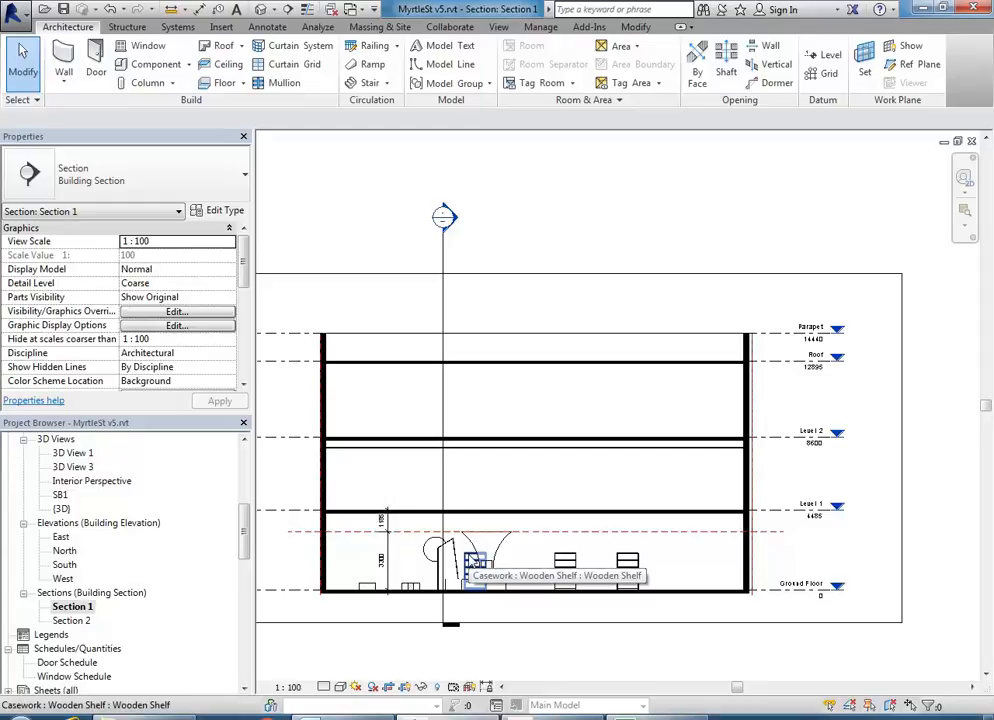
pyautogui.moveTo(832, 572); pyautogui.dragTo(780, 553, button='middle')
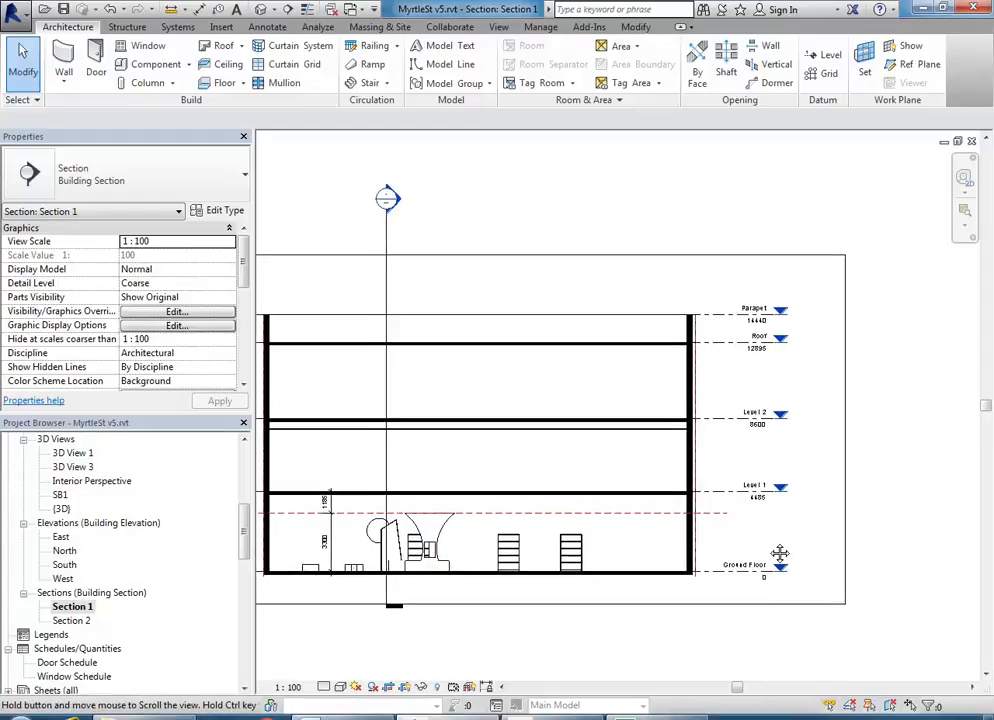
pyautogui.scroll(3, 780, 553)
pyautogui.moveTo(712, 609); pyautogui.dragTo(678, 614, button='middle')
pyautogui.scroll(1, 674, 606)
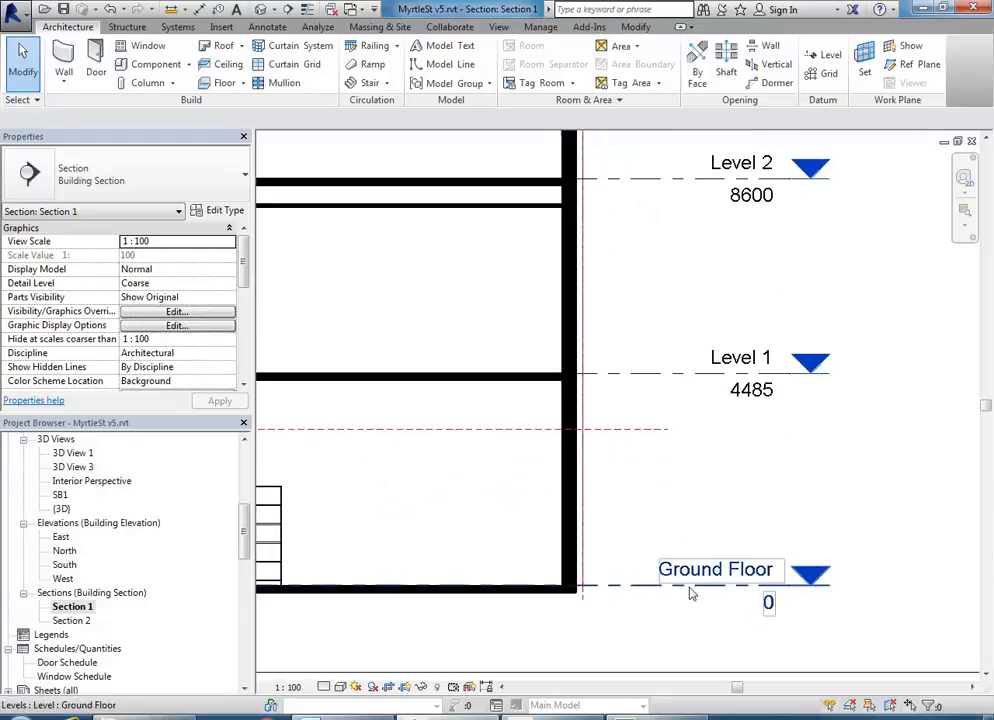
pyautogui.scroll(-2, 502, 560)
pyautogui.moveTo(552, 562); pyautogui.dragTo(616, 557, button='middle')
pyautogui.scroll(-1, 550, 514)
pyautogui.moveTo(560, 526); pyautogui.dragTo(556, 523, button='middle')
pyautogui.scroll(-3, 714, 552)
pyautogui.moveTo(725, 564); pyautogui.dragTo(821, 581, button='middle')
pyautogui.scroll(1, 778, 568)
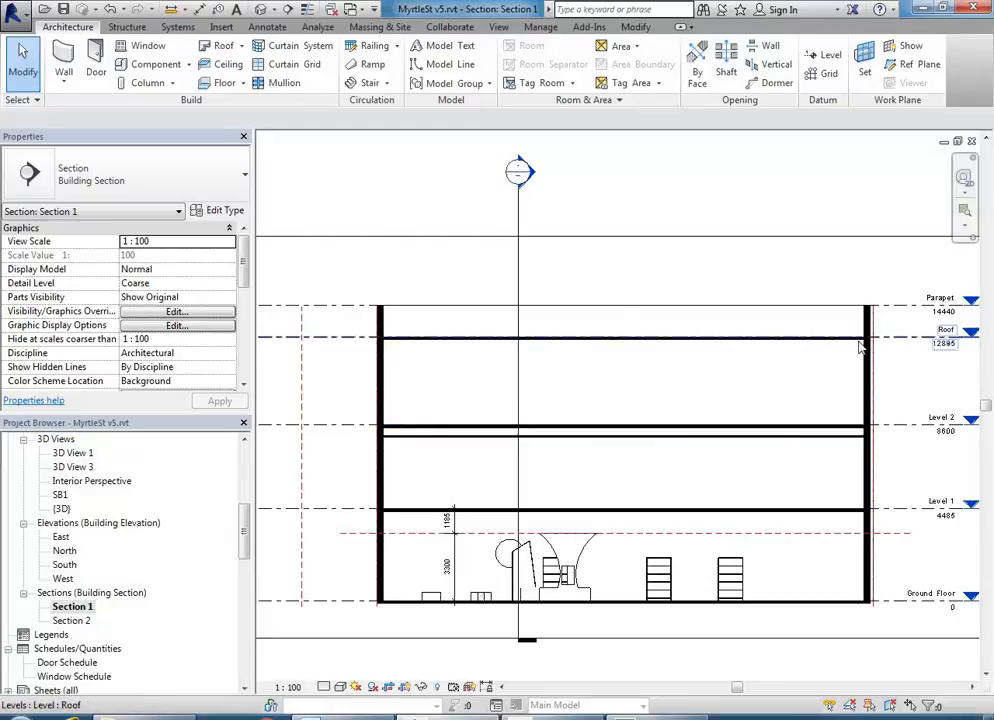
# - Open the Ground Floor floor plan and zoom in along the wall
pyautogui.moveTo(246, 526); pyautogui.dragTo(231, 477)
pyautogui.doubleClick(80, 495)
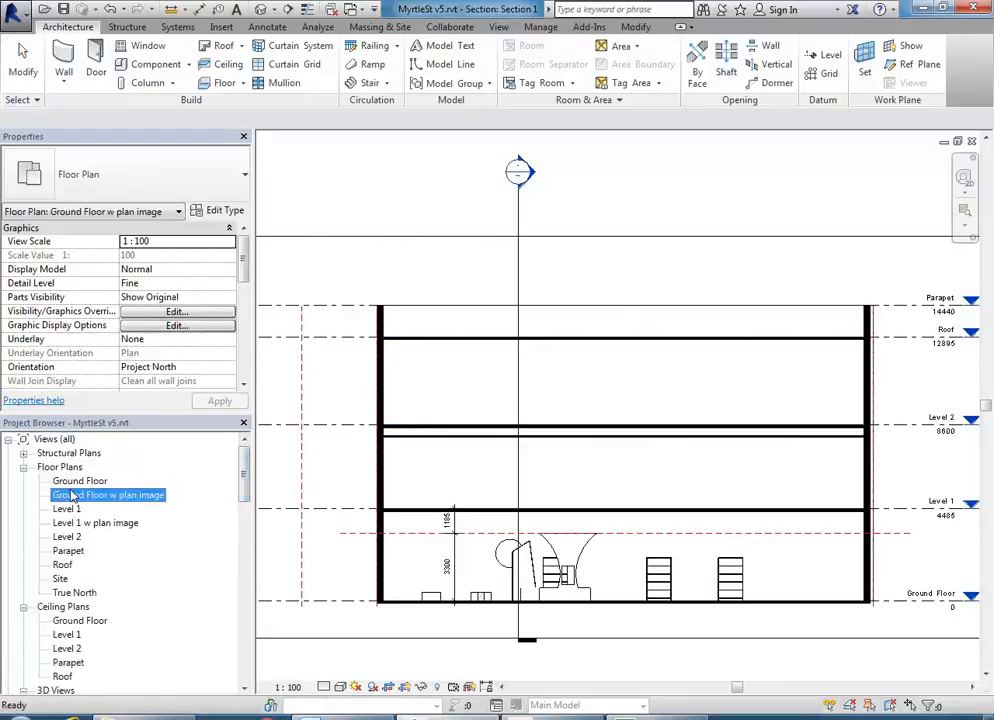
pyautogui.click(72, 482)
pyautogui.doubleClick(70, 485)
pyautogui.moveTo(539, 461)
pyautogui.mouseDown(button='middle')
pyautogui.moveTo(488, 548)
pyautogui.moveTo(475, 498)
pyautogui.moveTo(526, 518)
pyautogui.moveTo(502, 516)
pyautogui.moveTo(515, 508)
pyautogui.mouseUp(button='middle')
pyautogui.scroll(1, 528, 540)
pyautogui.scroll(1, 539, 466)
pyautogui.scroll(1, 526, 518)
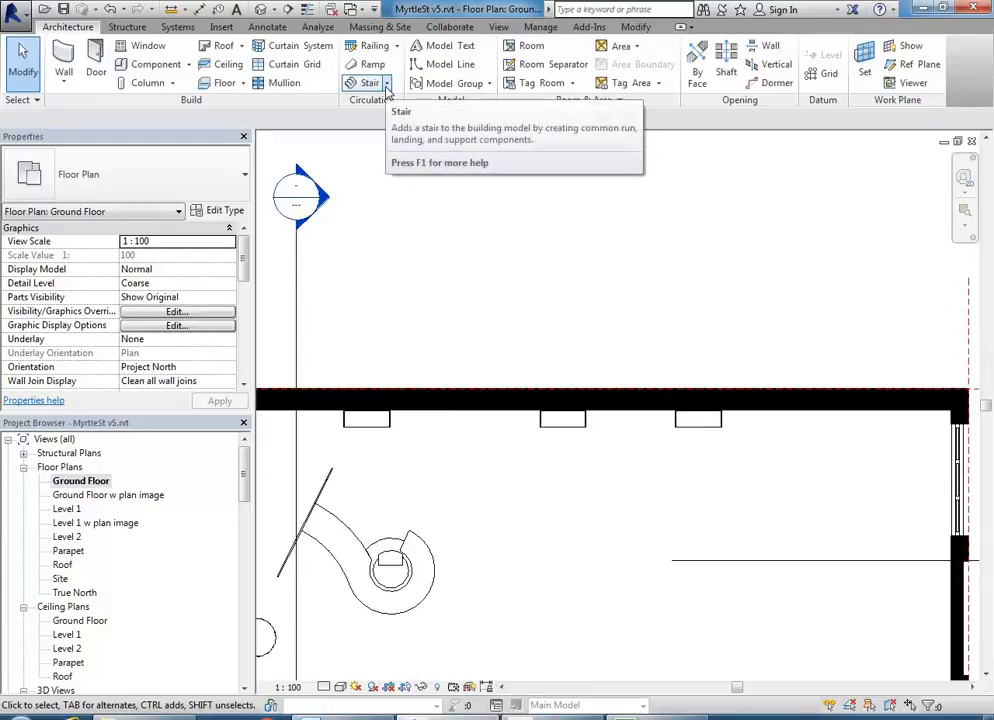
# - Check Section 2, then start a Stair by Component on the Ground Floor plan
pyautogui.click(387, 84)
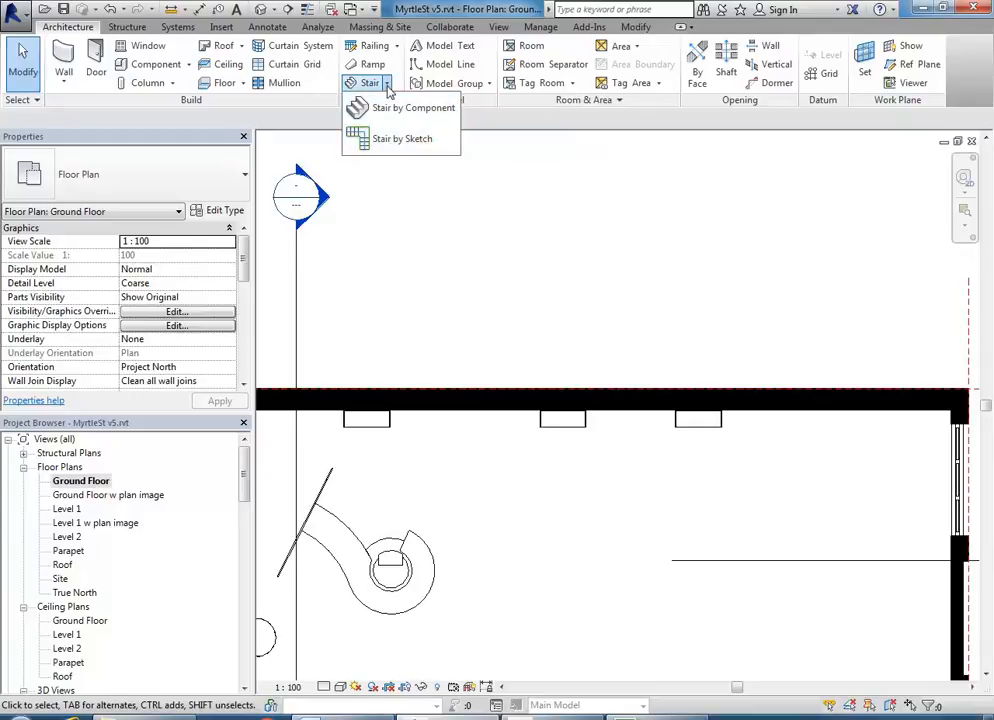
pyautogui.click(468, 277)
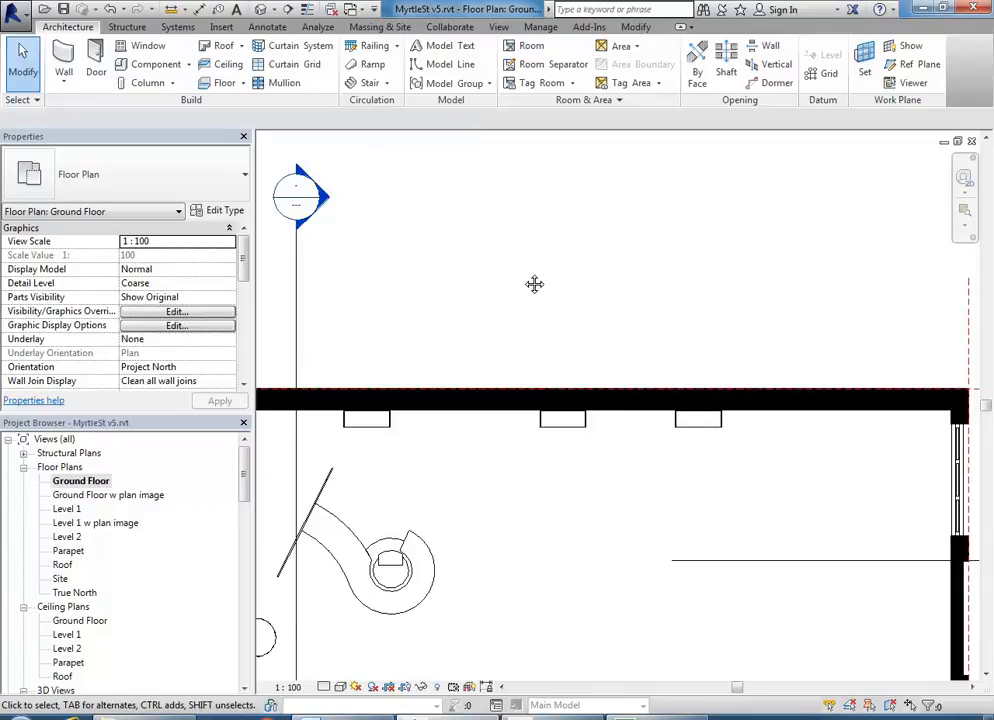
pyautogui.moveTo(524, 277); pyautogui.dragTo(566, 264, button='middle')
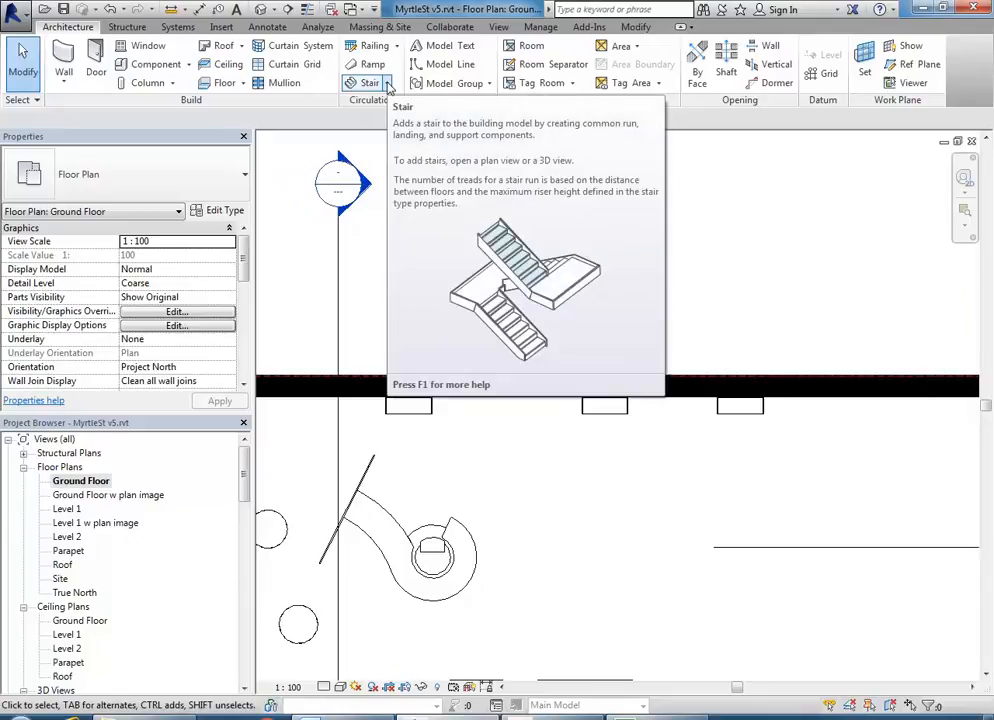
pyautogui.doubleClick(367, 190)
pyautogui.scroll(4, 828, 569)
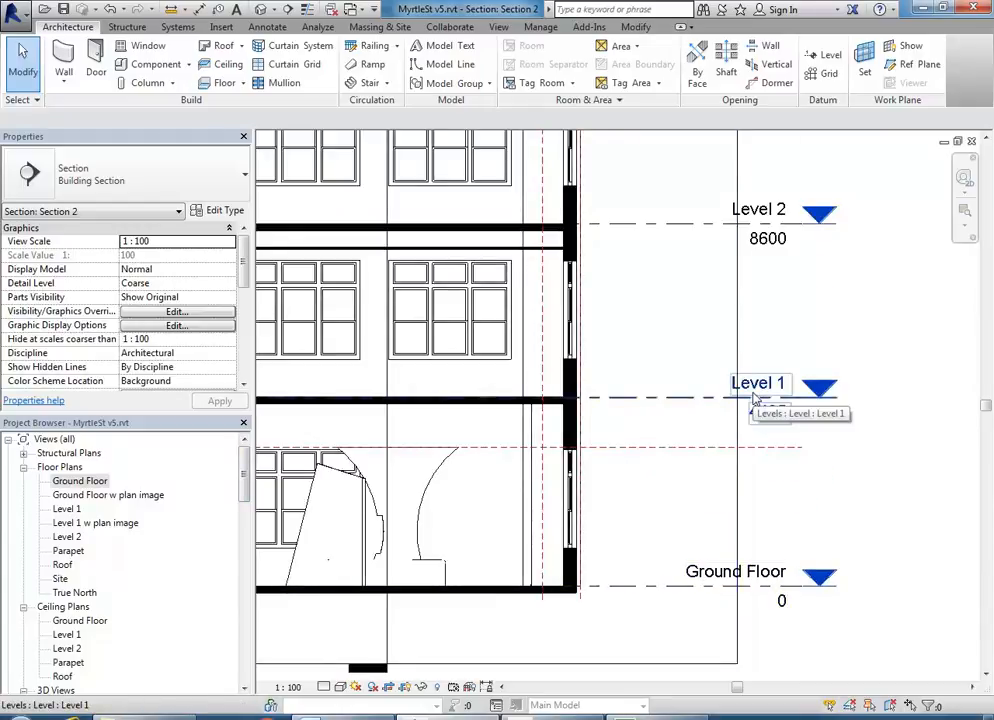
pyautogui.doubleClick(80, 481)
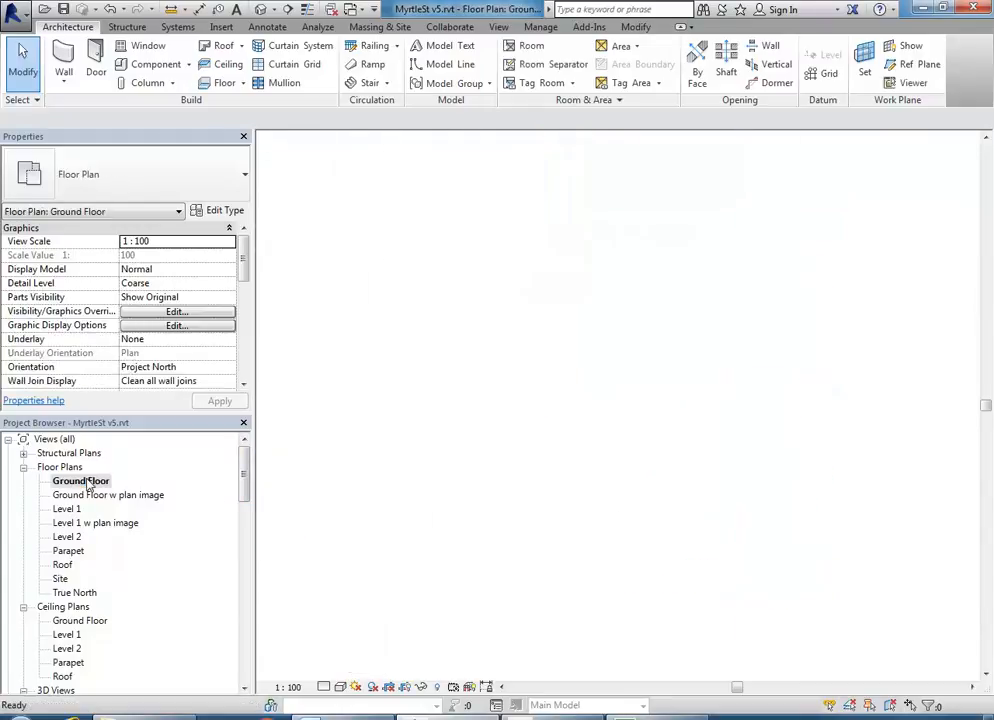
pyautogui.click(386, 83)
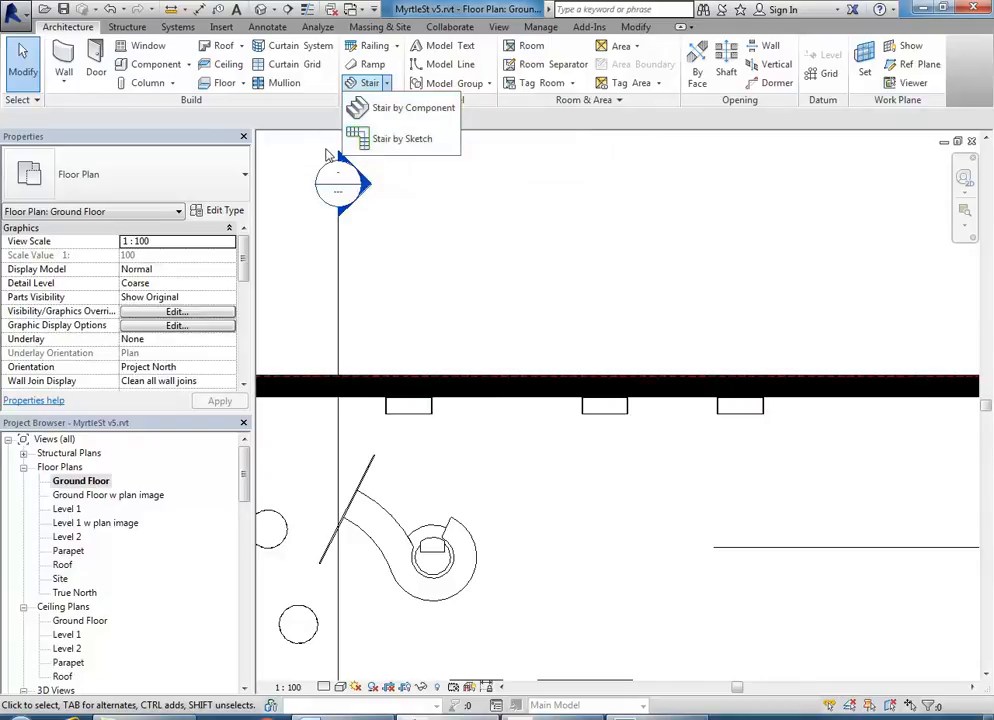
pyautogui.click(390, 107)
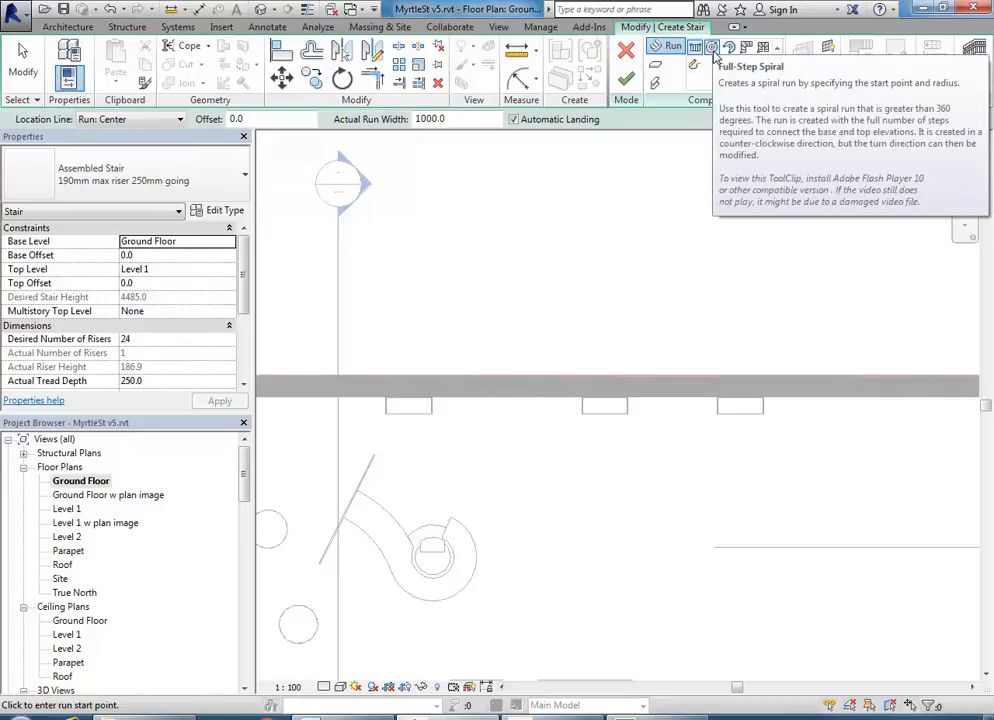
pyautogui.click(627, 53)
pyautogui.click(388, 84)
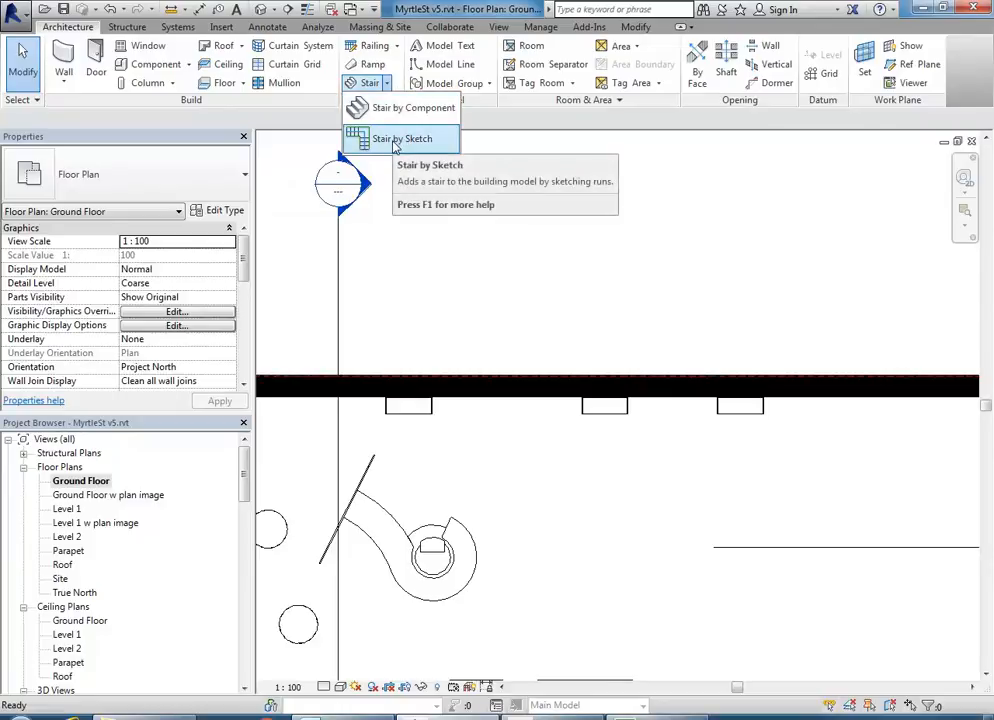
pyautogui.click(396, 143)
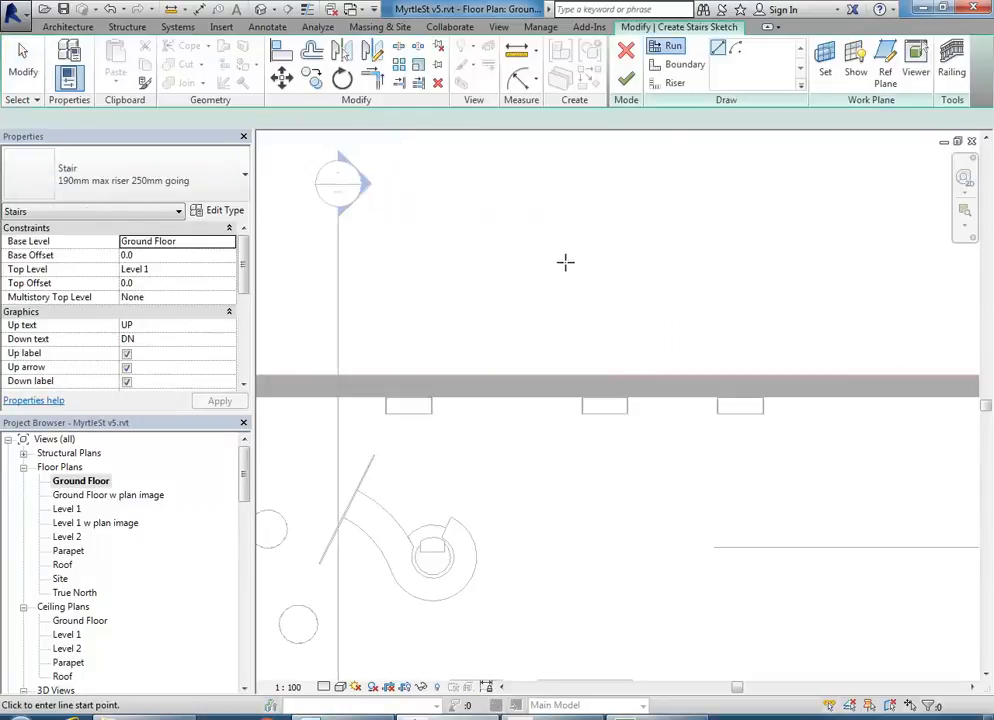
pyautogui.click(120, 170)
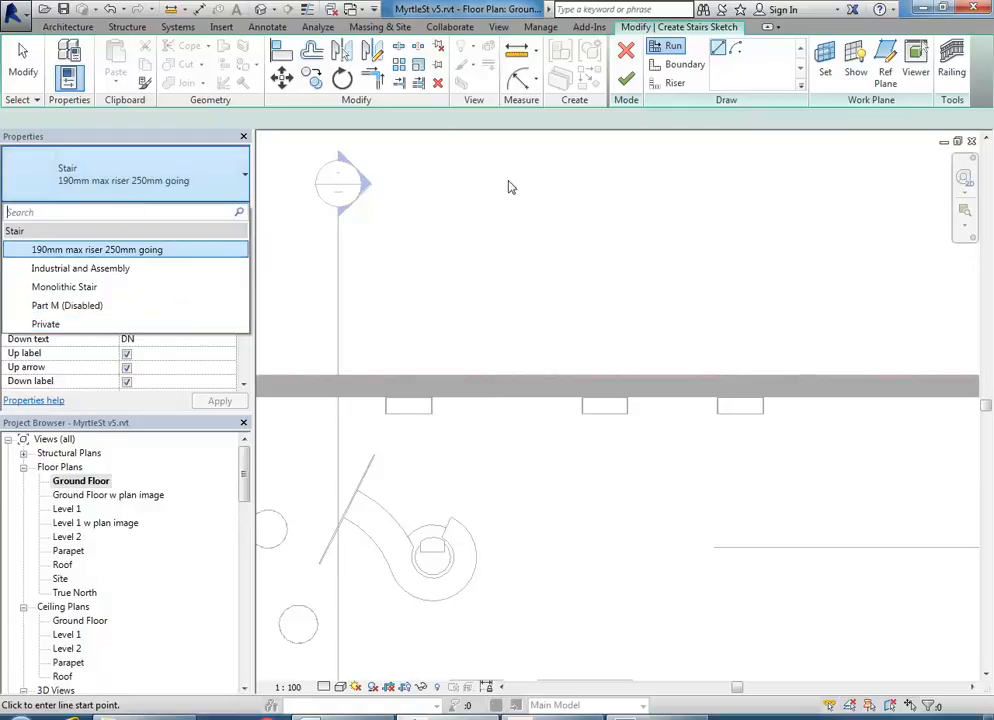
pyautogui.click(626, 50)
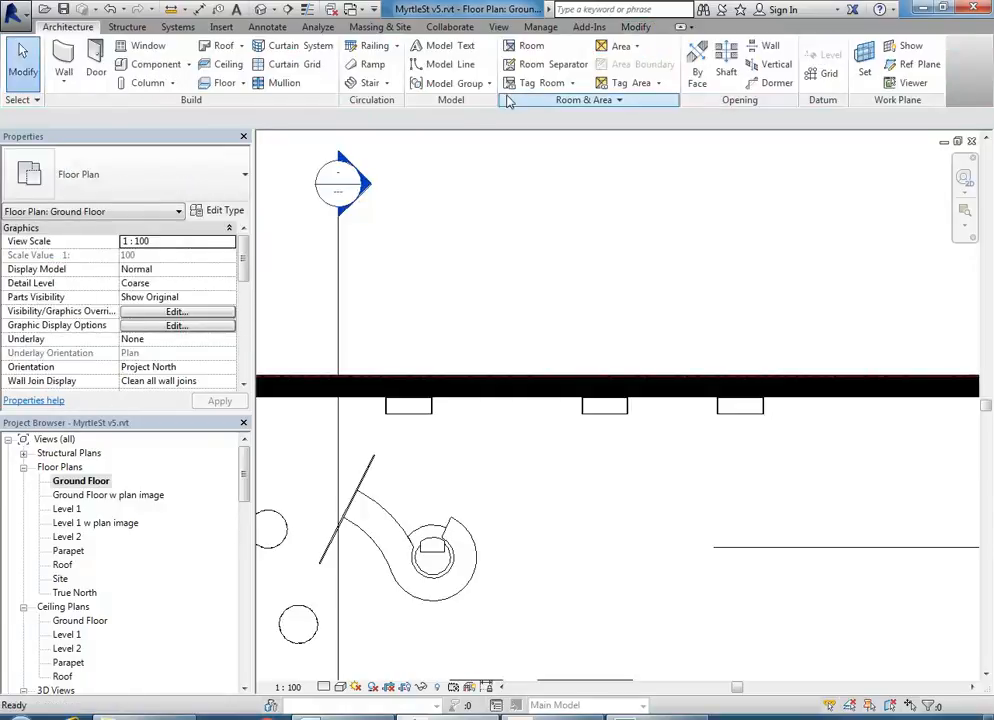
pyautogui.click(372, 83)
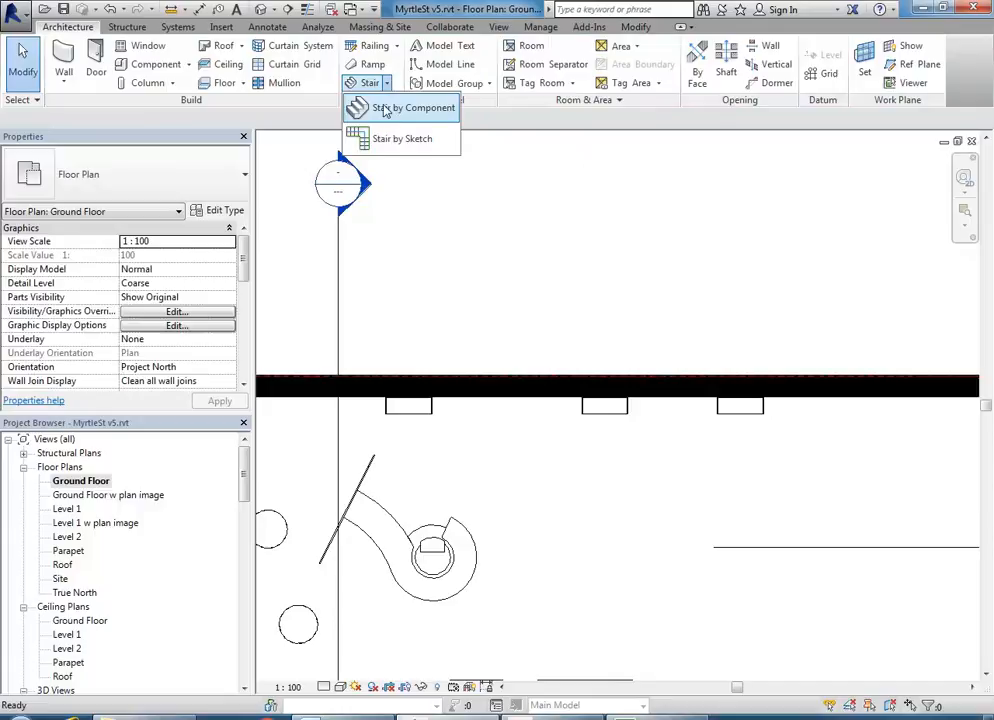
pyautogui.click(385, 108)
pyautogui.click(160, 172)
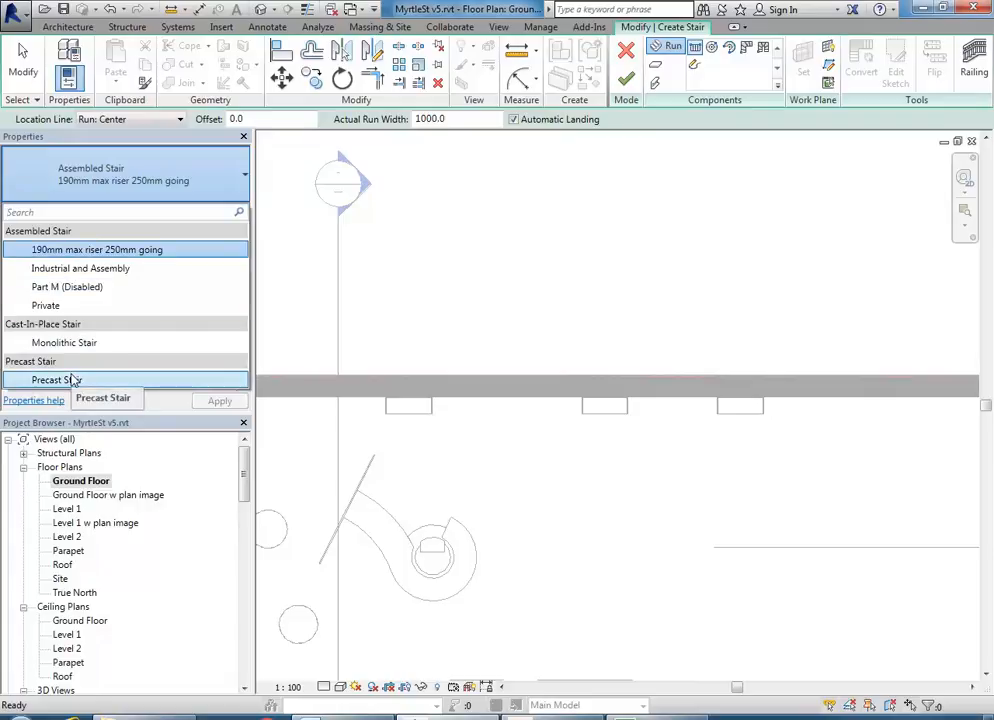
pyautogui.click(631, 50)
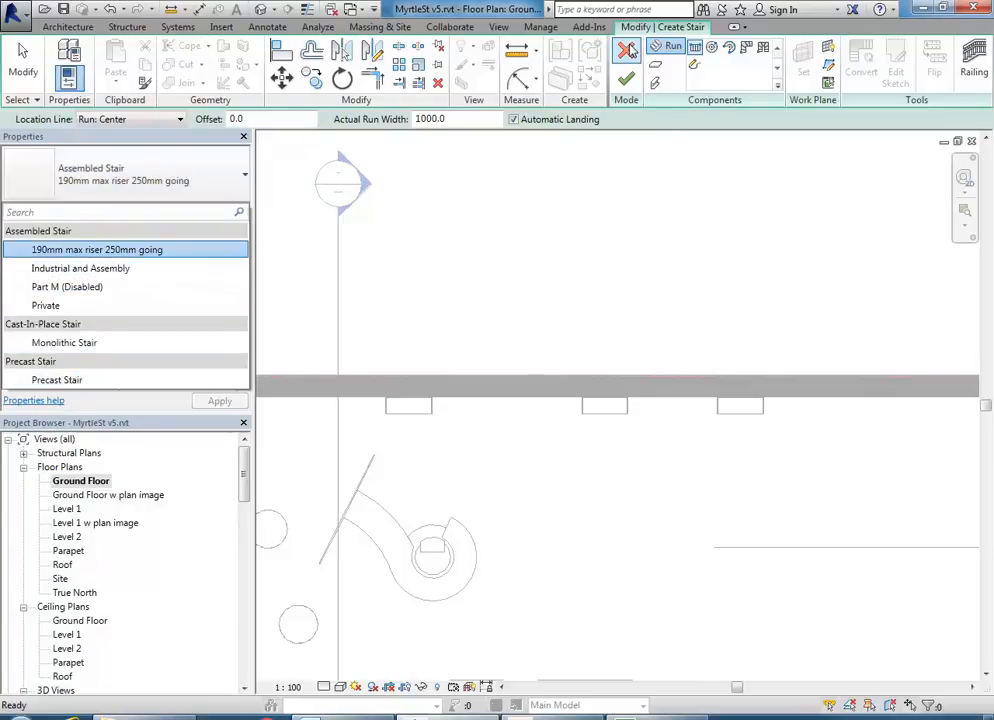
pyautogui.click(631, 50)
pyautogui.rightClick(497, 217)
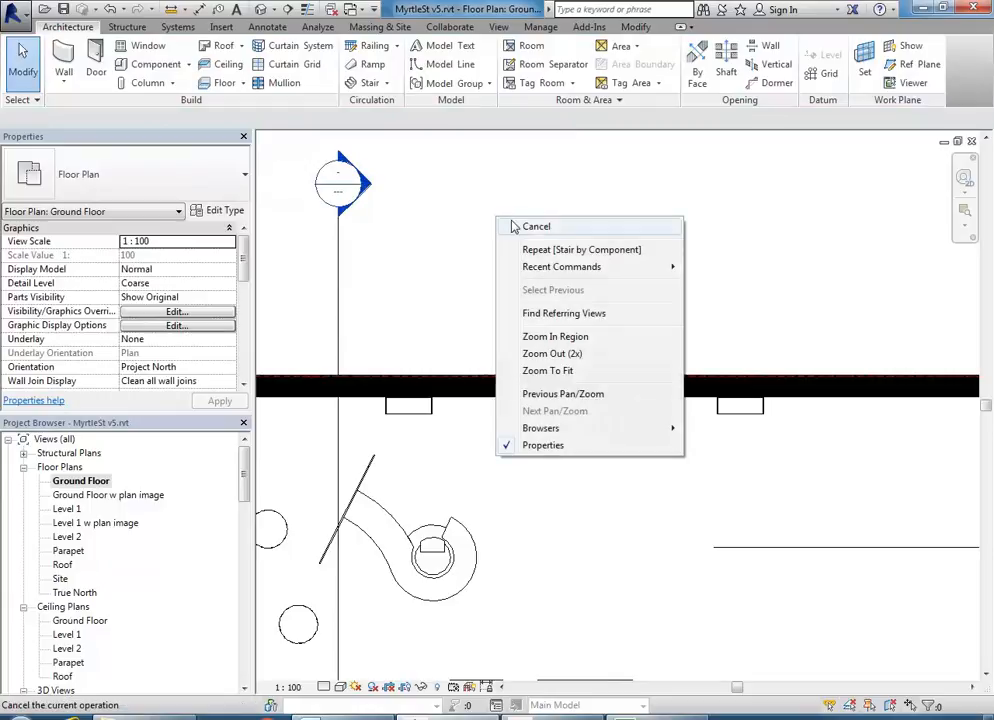
pyautogui.click(520, 226)
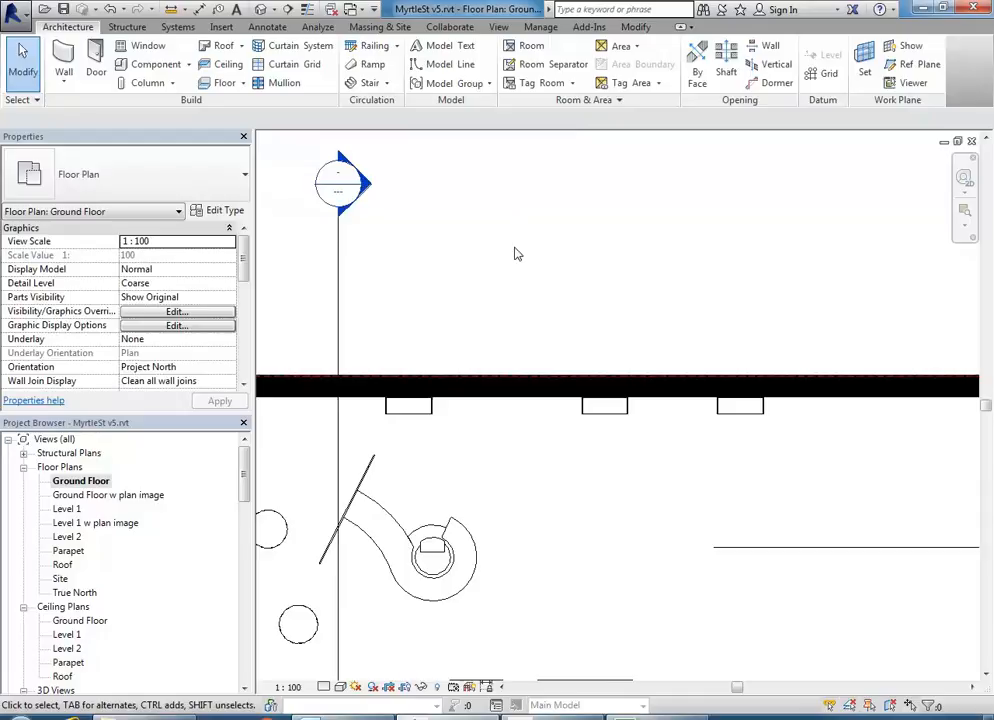
# - Start a Stair by Sketch below the top wall, keeping the 190mm max riser 250mm going type
pyautogui.scroll(-2, 519, 228)
pyautogui.moveTo(519, 228); pyautogui.dragTo(492, 225, button='middle')
pyautogui.scroll(2, 435, 332)
pyautogui.moveTo(490, 444); pyautogui.dragTo(453, 459, button='middle')
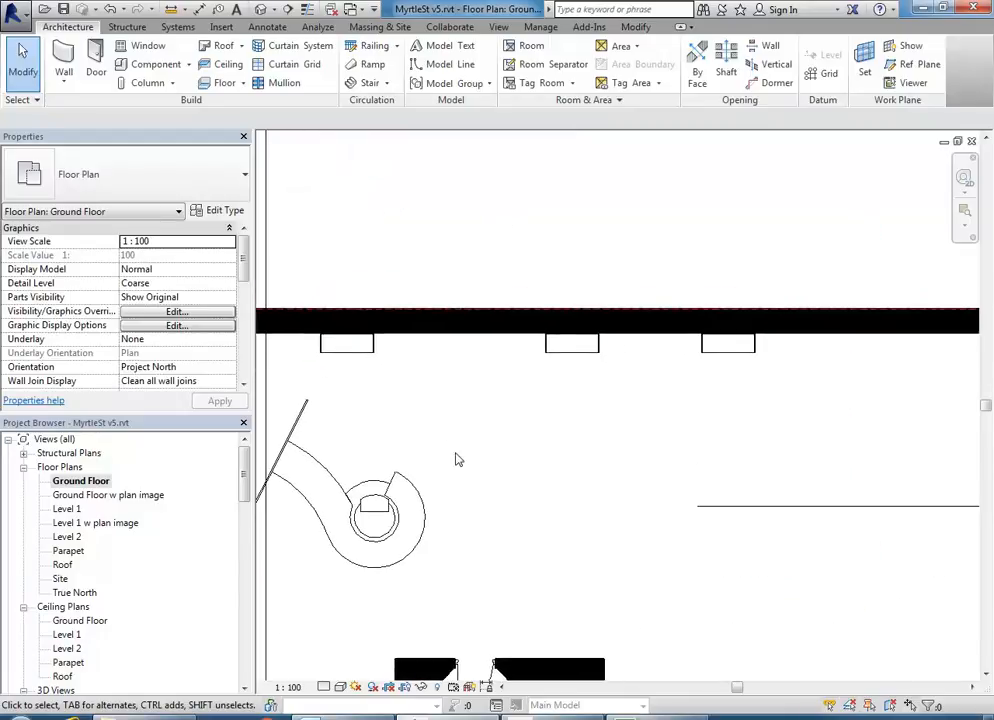
pyautogui.click(386, 83)
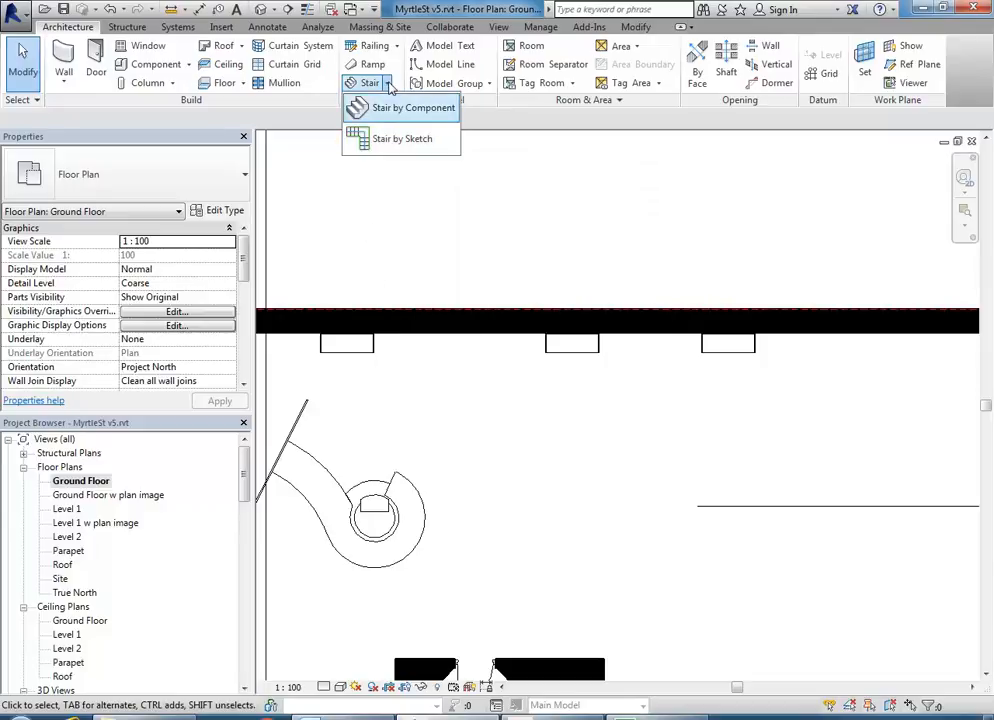
pyautogui.click(376, 146)
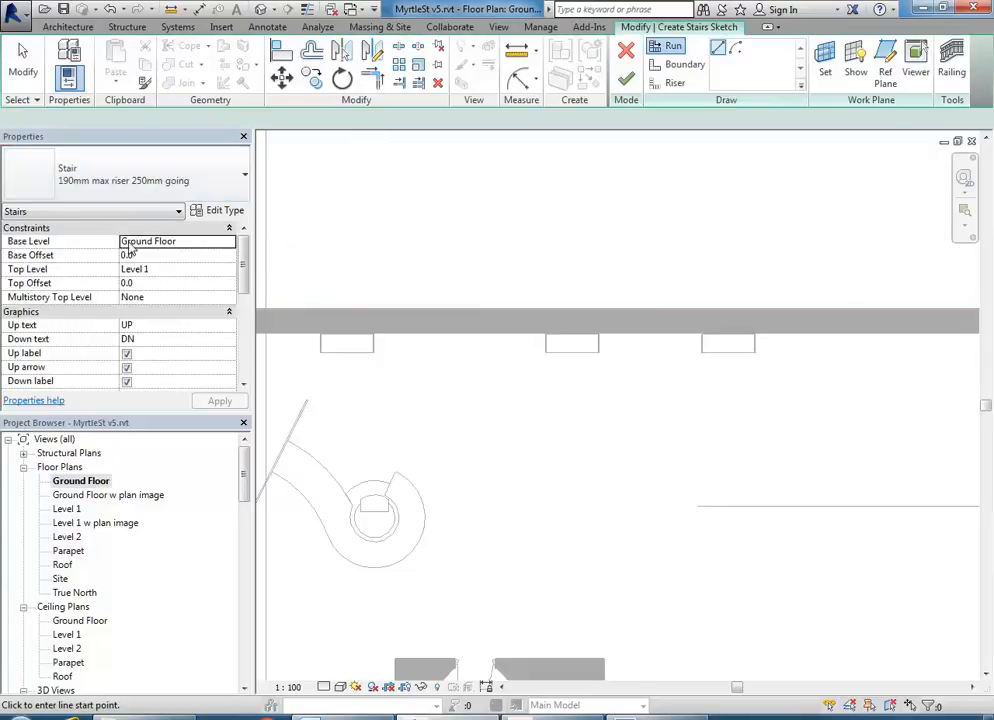
pyautogui.click(125, 190)
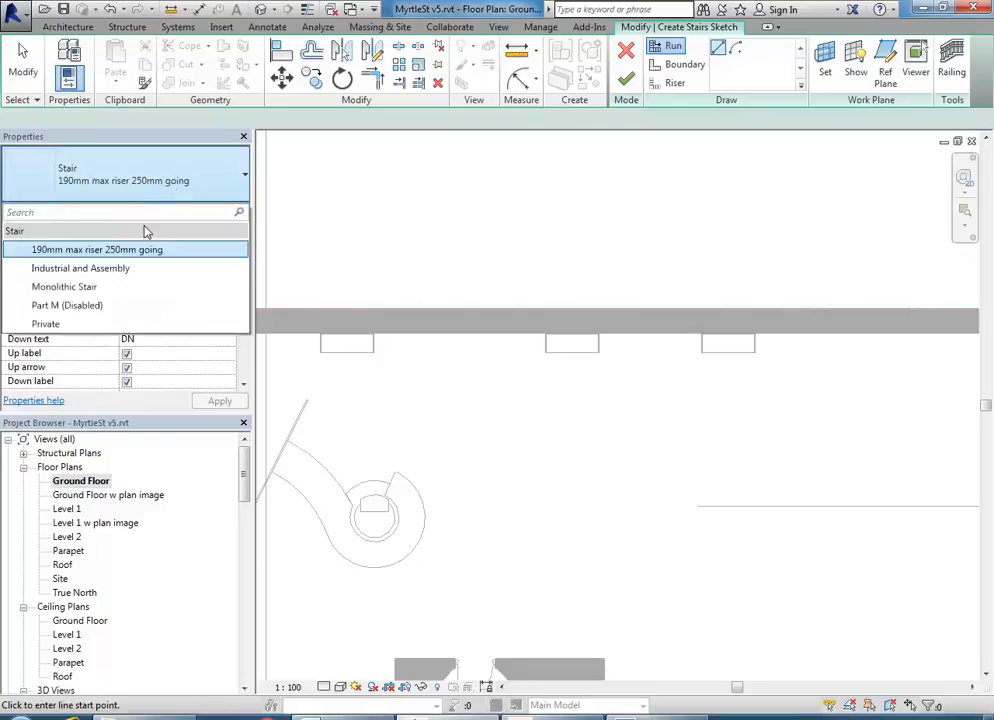
pyautogui.click(98, 180)
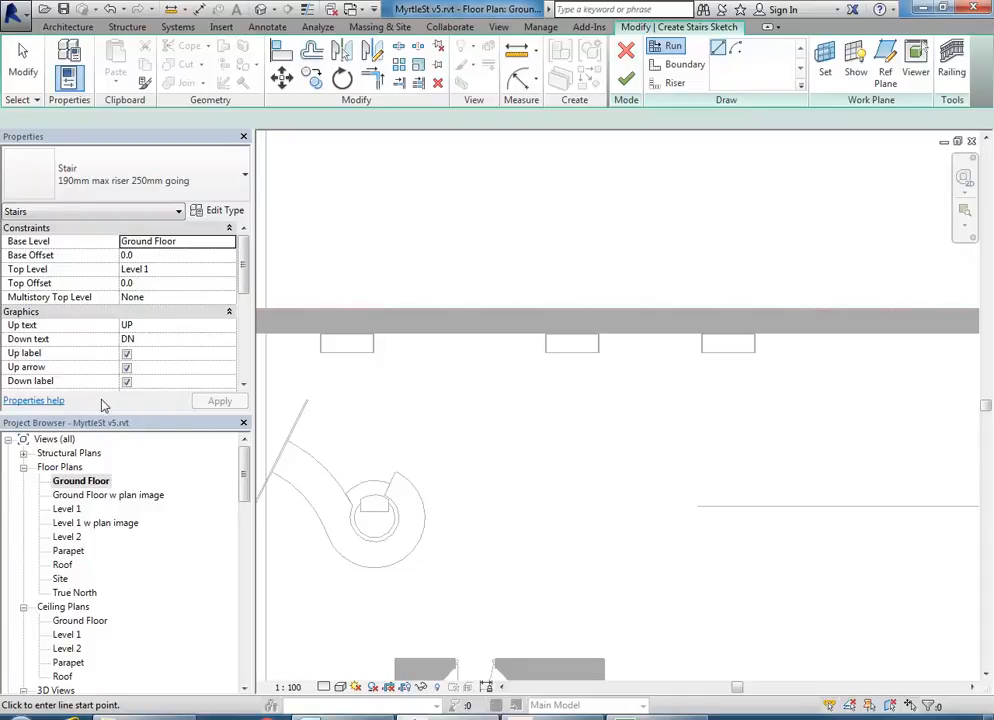
# - Keep Level 1 as the stair's top level and check the base offset and width
pyautogui.click(230, 270)
pyautogui.click(229, 271)
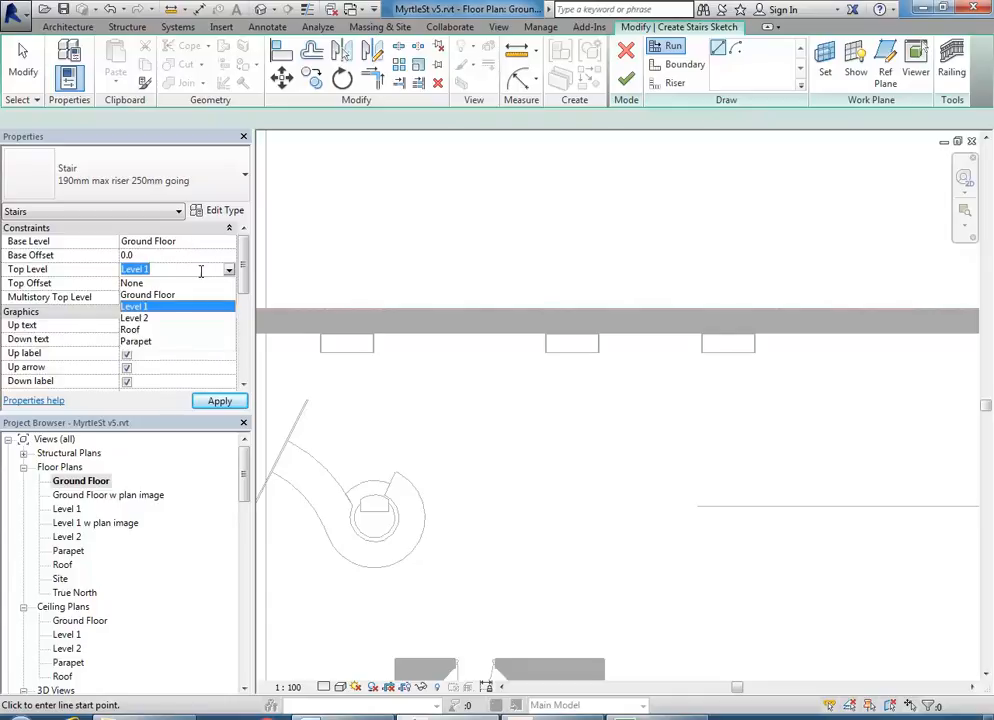
pyautogui.click(186, 273)
pyautogui.click(190, 259)
pyautogui.click(193, 270)
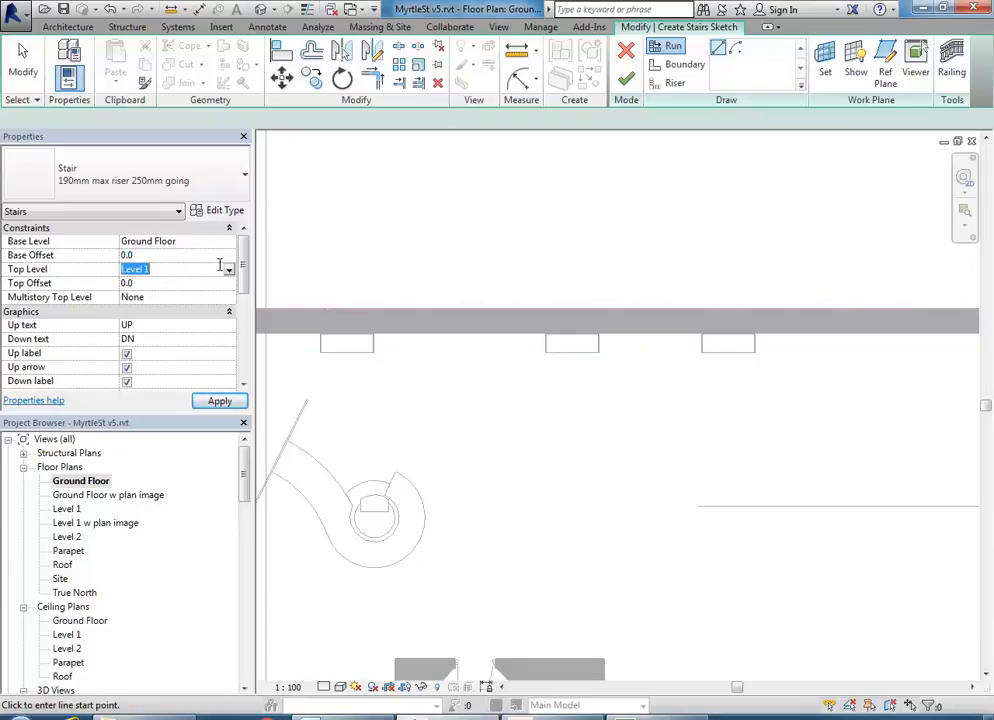
pyautogui.moveTo(246, 264); pyautogui.dragTo(246, 321)
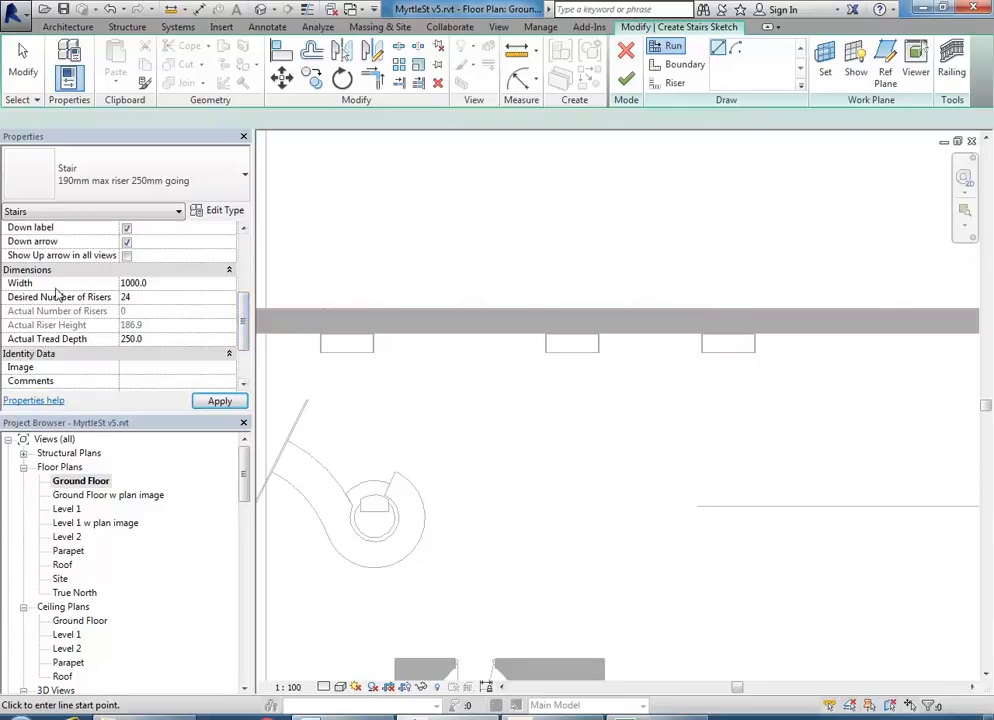
pyautogui.click(183, 284)
# - Raise the Desired Number of Risers from 24 to 26 with the spinner
pyautogui.click(144, 297)
pyautogui.click(146, 297)
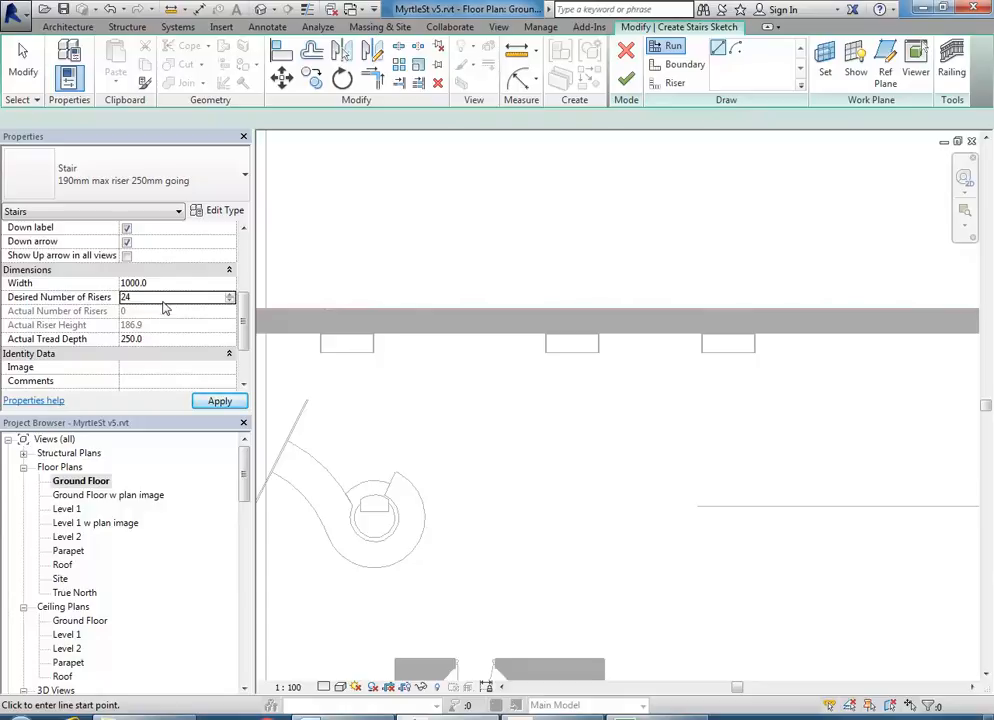
pyautogui.doubleClick(166, 298)
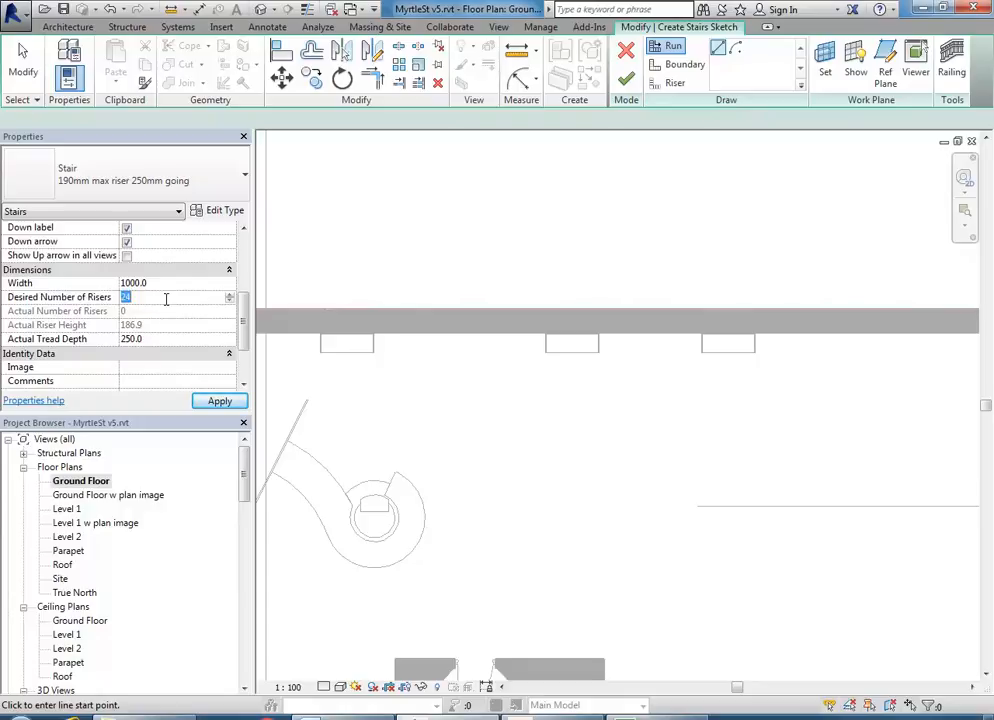
pyautogui.scroll(5, 190, 300)
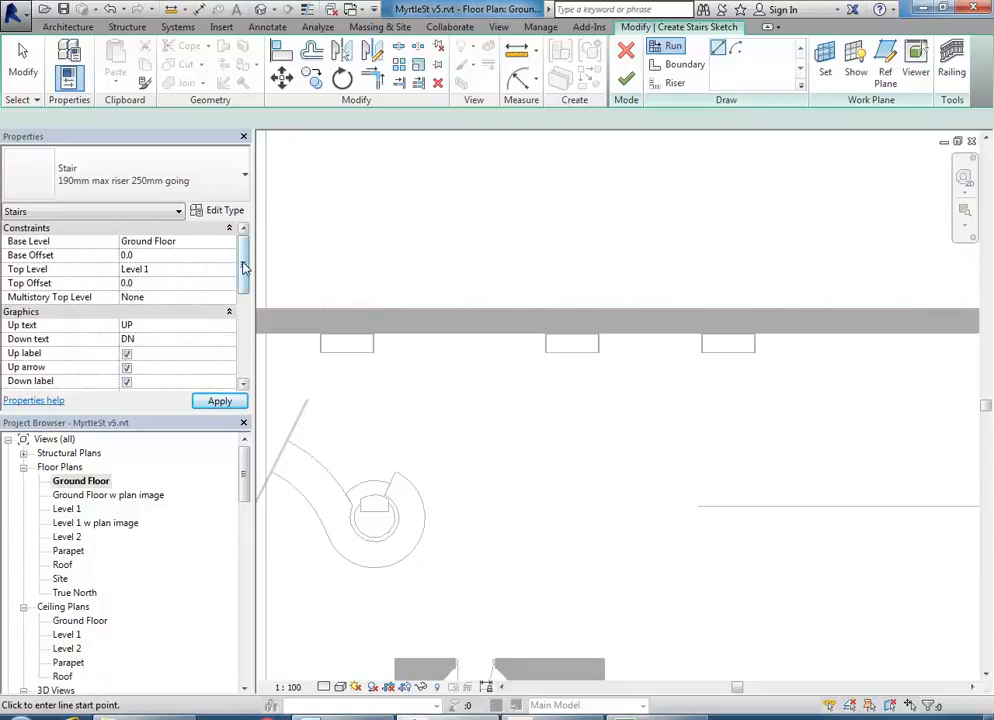
pyautogui.scroll(-5, 244, 290)
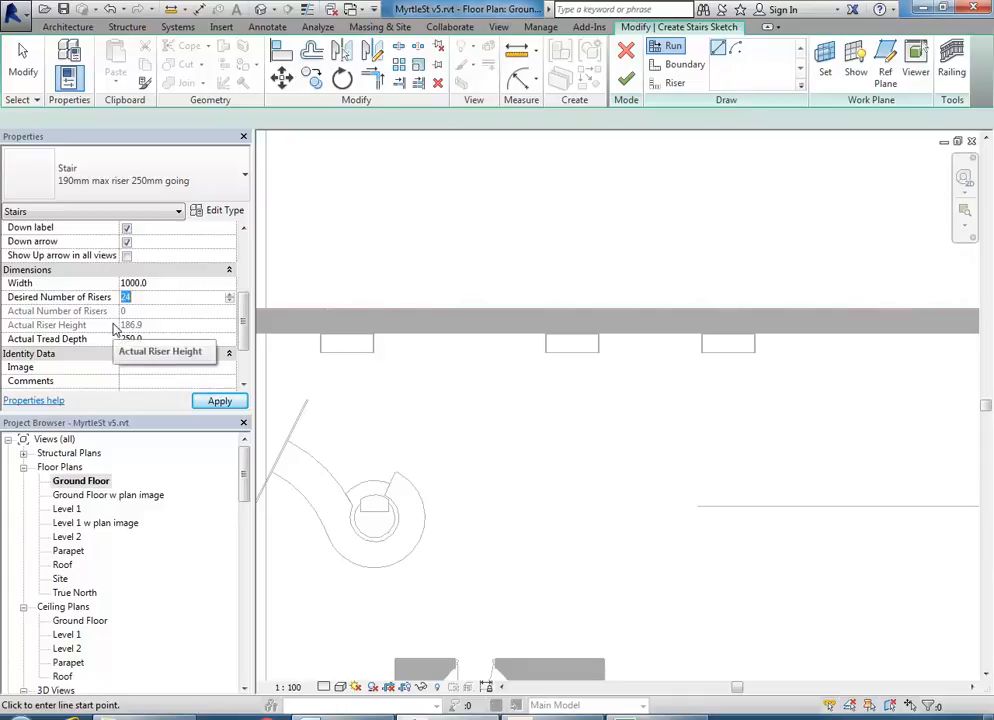
pyautogui.click(143, 296)
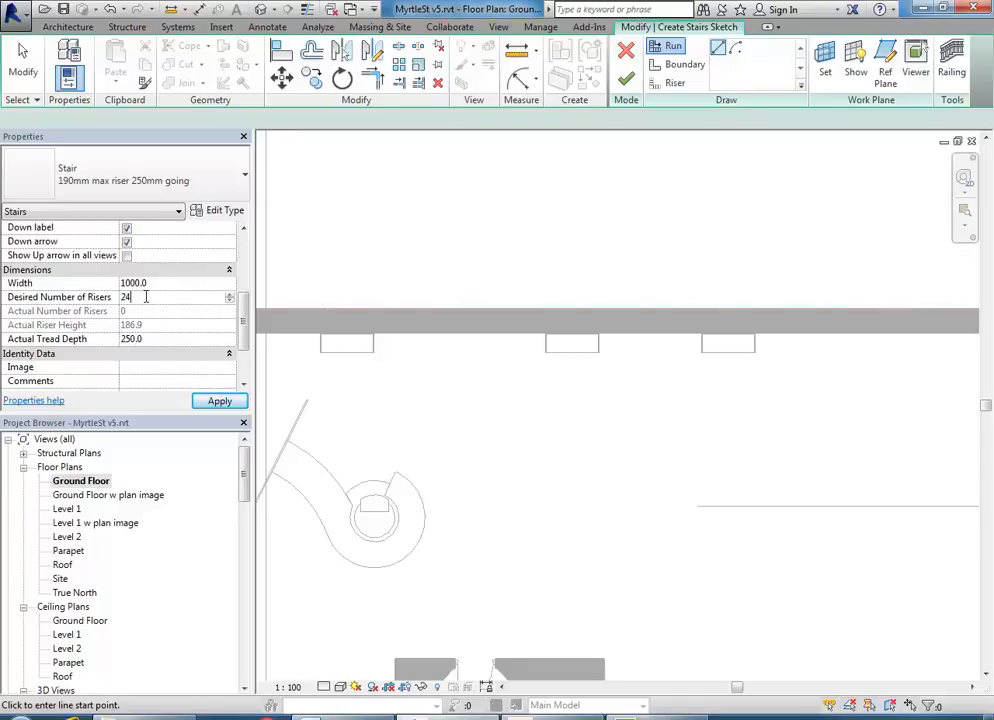
pyautogui.click(230, 295)
pyautogui.click(230, 296)
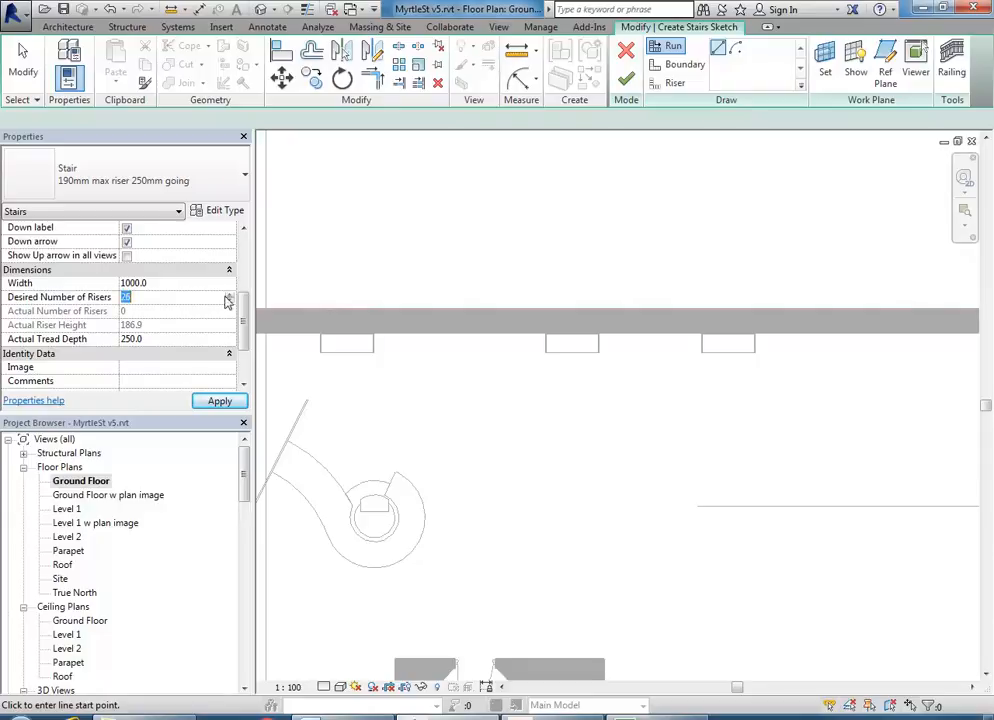
pyautogui.click(167, 286)
# - Confirm the 26-riser value took, giving an actual riser height of 172.5
pyautogui.click(164, 300)
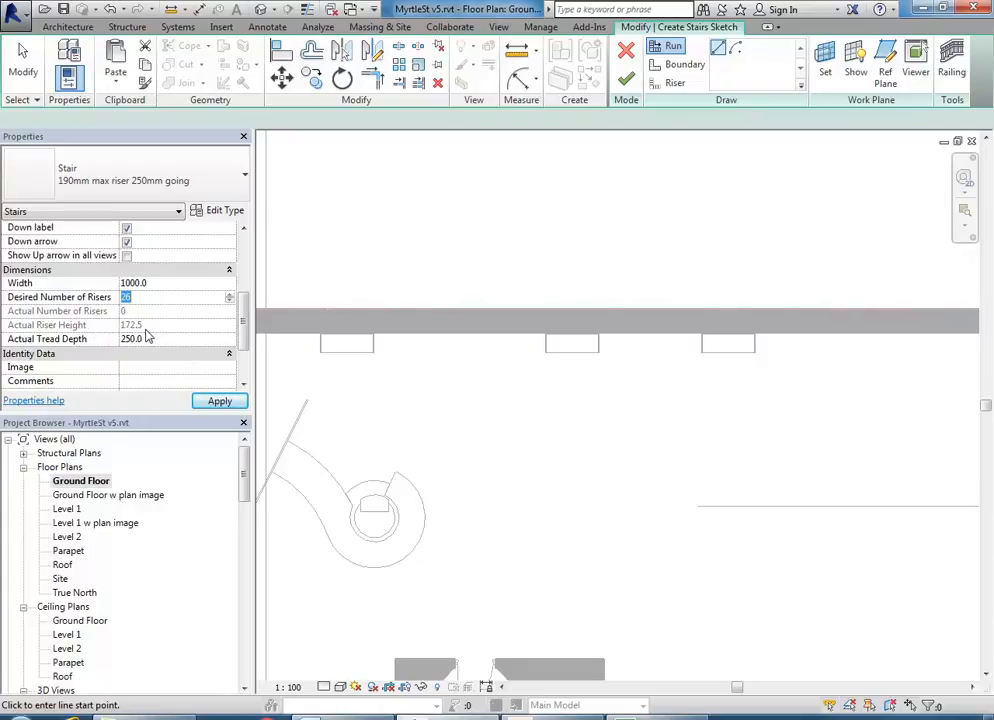
pyautogui.click(167, 299)
pyautogui.click(165, 287)
pyautogui.click(164, 297)
pyautogui.click(158, 301)
pyautogui.click(167, 285)
pyautogui.click(168, 301)
pyautogui.click(171, 288)
pyautogui.click(165, 302)
pyautogui.click(150, 297)
pyautogui.click(163, 289)
pyautogui.click(163, 297)
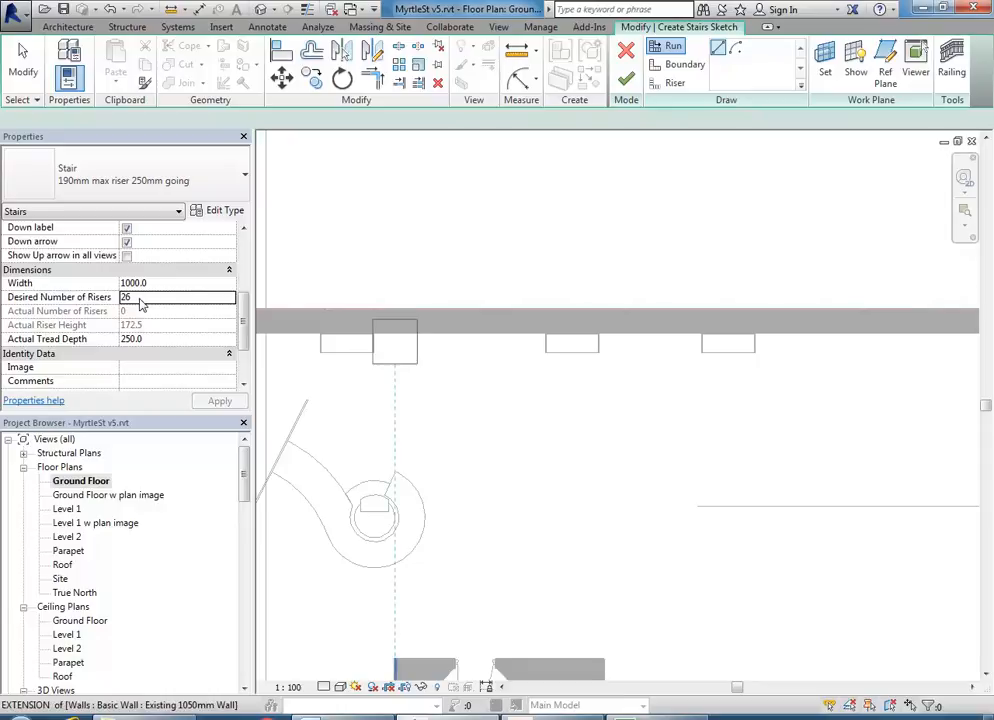
# - Draw a straight 26-riser run, 6250 long, below the top wall and finish the sketch
pyautogui.moveTo(481, 461); pyautogui.dragTo(457, 450, button='middle')
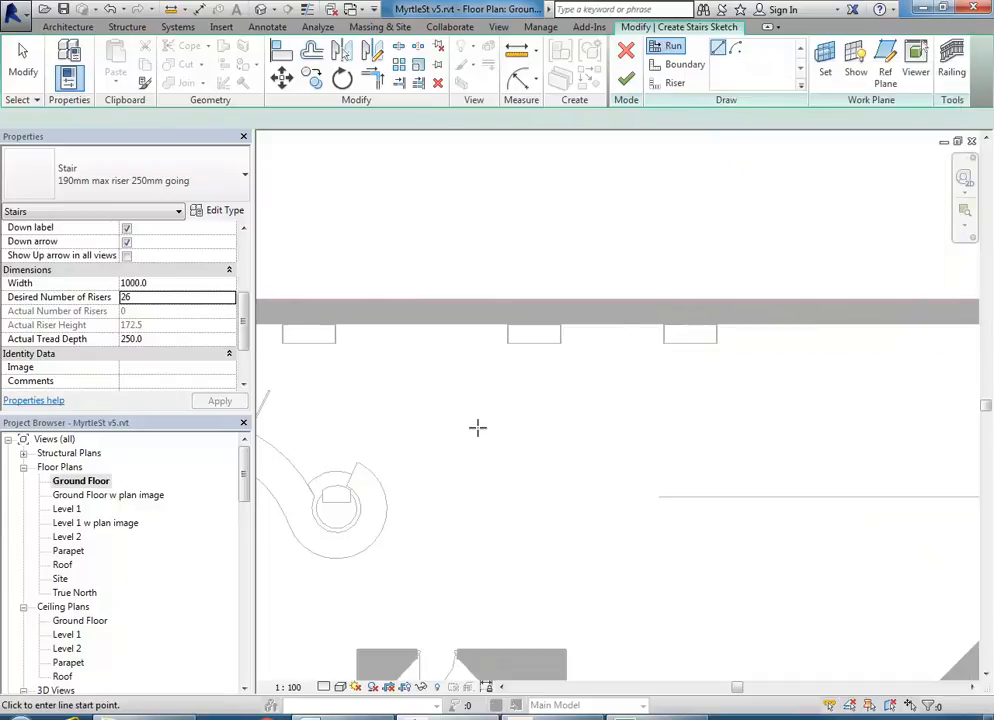
pyautogui.click(428, 424)
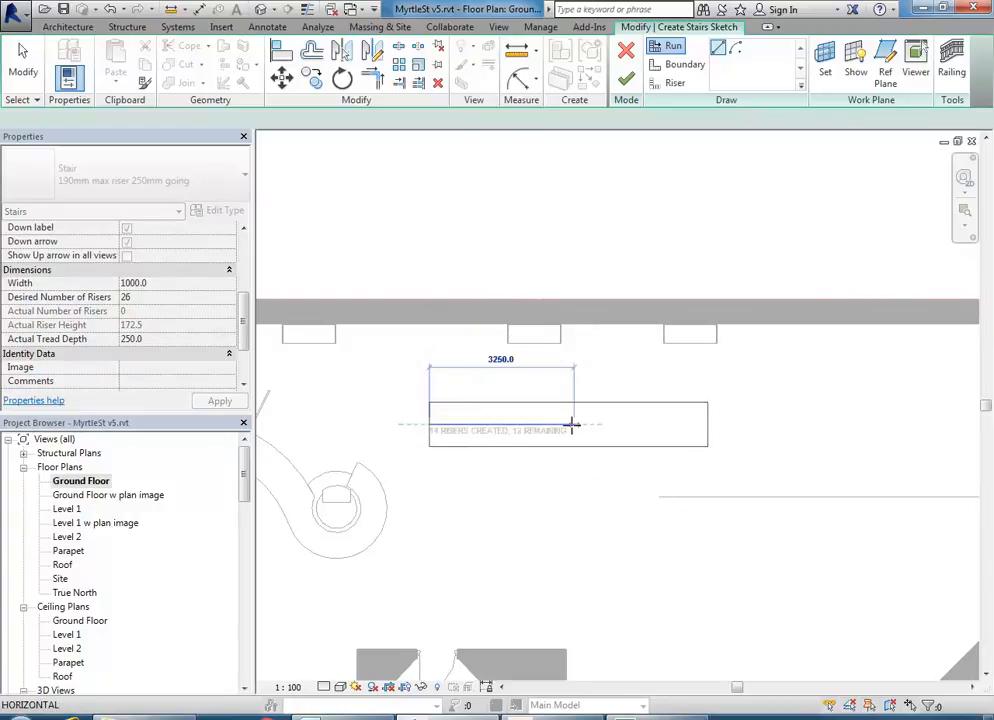
pyautogui.scroll(1, 572, 424)
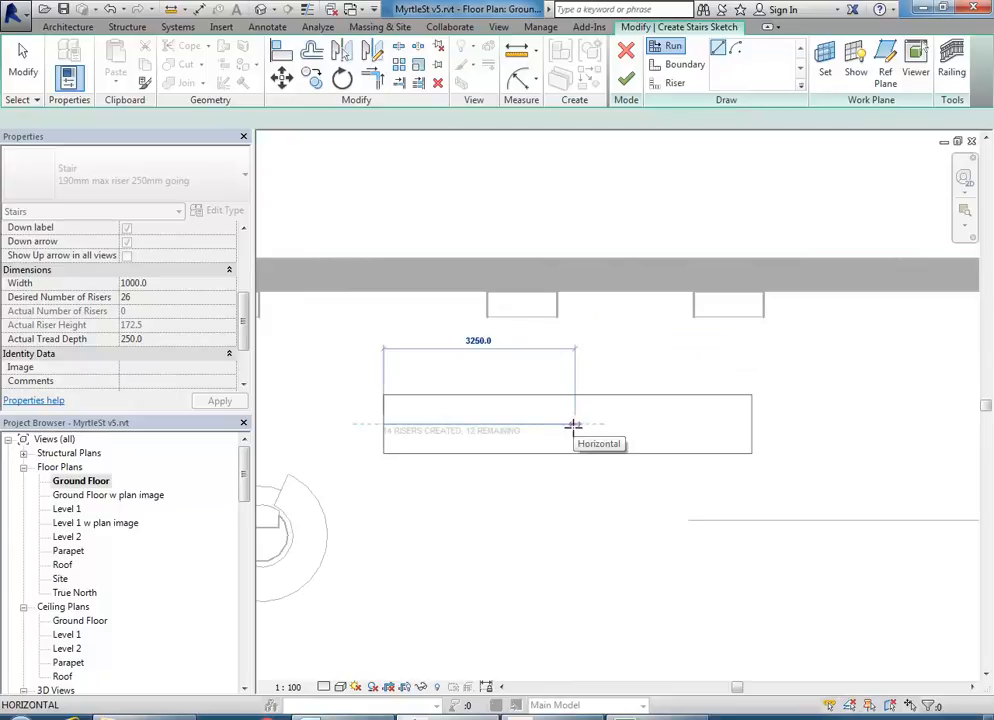
pyautogui.click(818, 424)
pyautogui.scroll(-3, 670, 532)
pyautogui.moveTo(672, 541); pyautogui.dragTo(621, 459, button='middle')
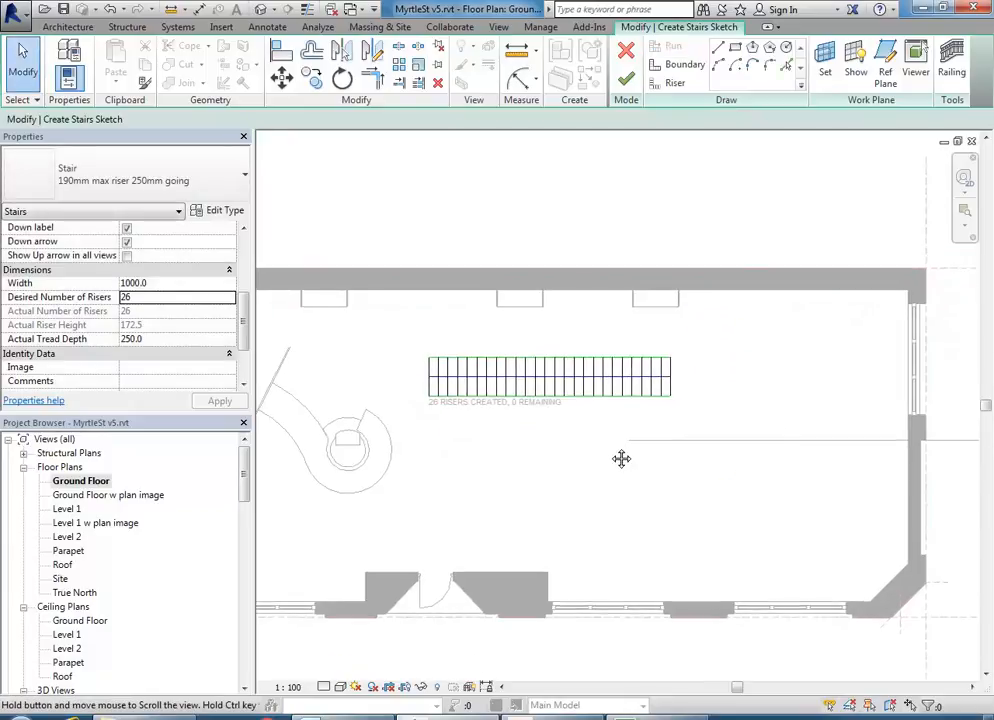
pyautogui.click(626, 79)
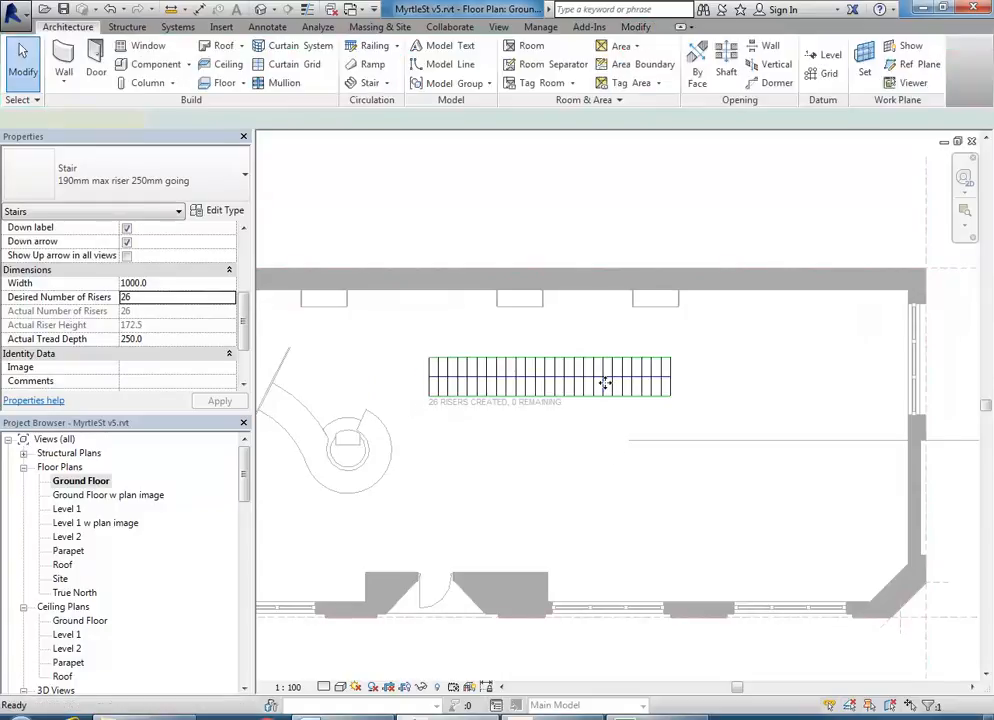
# - Select and deselect the new stair, then bring the section marker into view
pyautogui.click(604, 381)
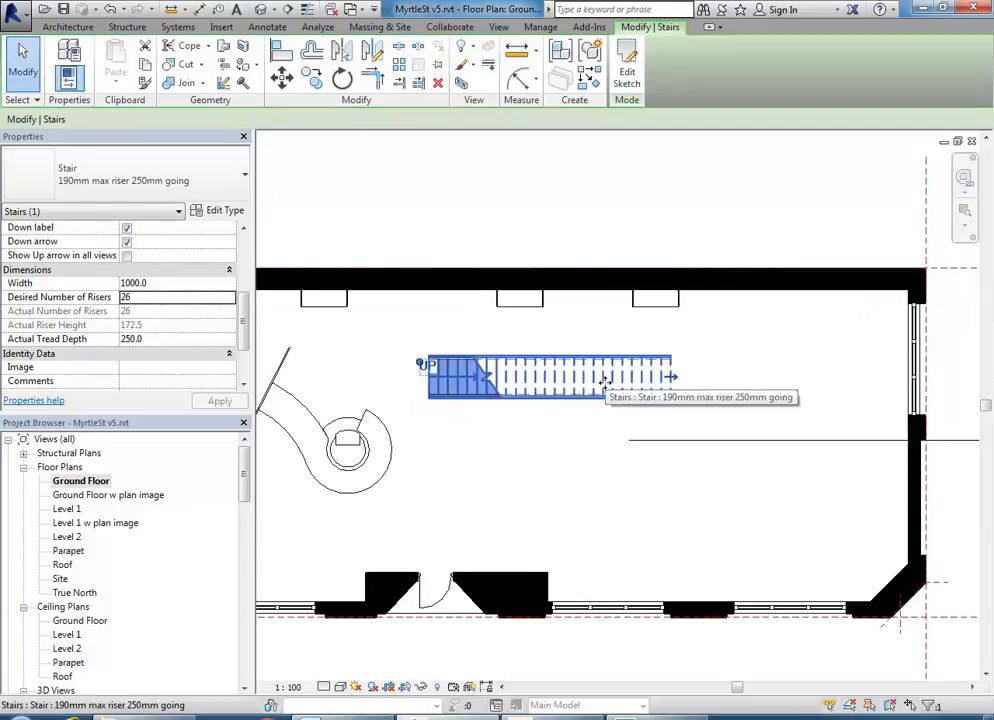
pyautogui.click(624, 513)
pyautogui.scroll(-4, 621, 513)
pyautogui.moveTo(618, 521); pyautogui.dragTo(683, 470, button='middle')
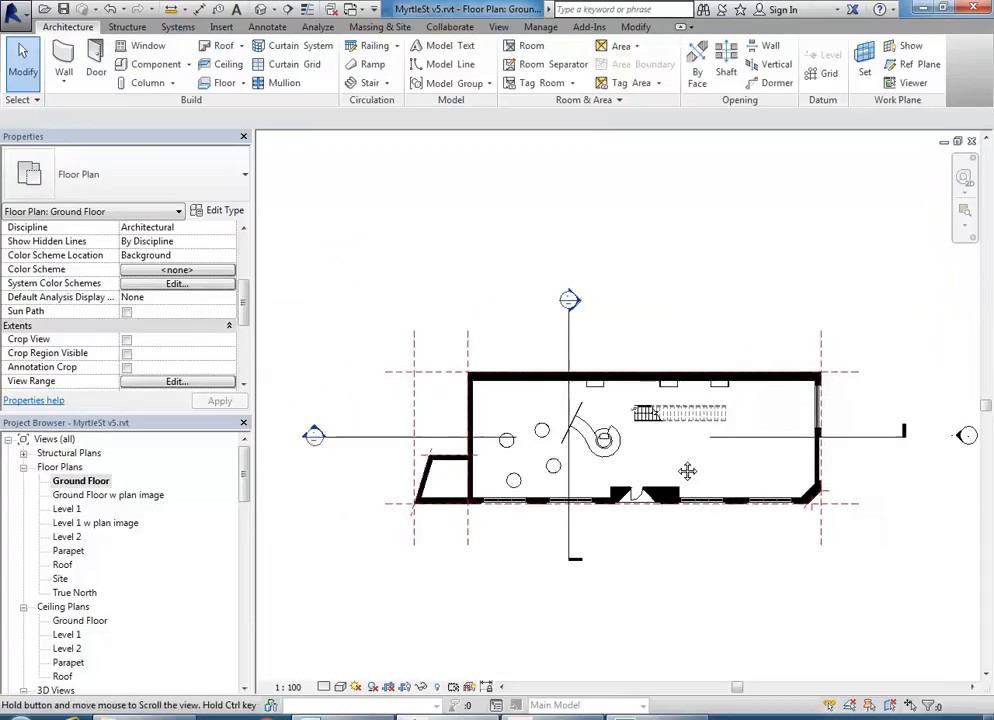
# - Inspect the new stair in Section 1, framing the whole stair
pyautogui.doubleClick(313, 437)
pyautogui.scroll(5, 785, 533)
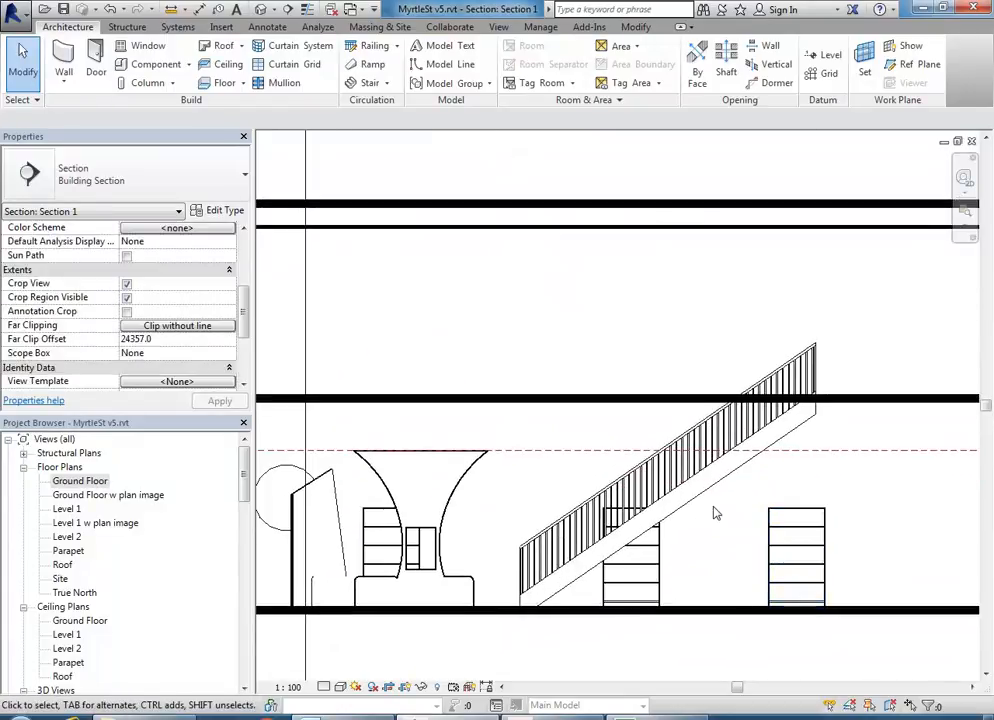
pyautogui.click(695, 566)
pyautogui.moveTo(699, 566); pyautogui.dragTo(653, 555, button='middle')
pyautogui.scroll(4, 653, 555)
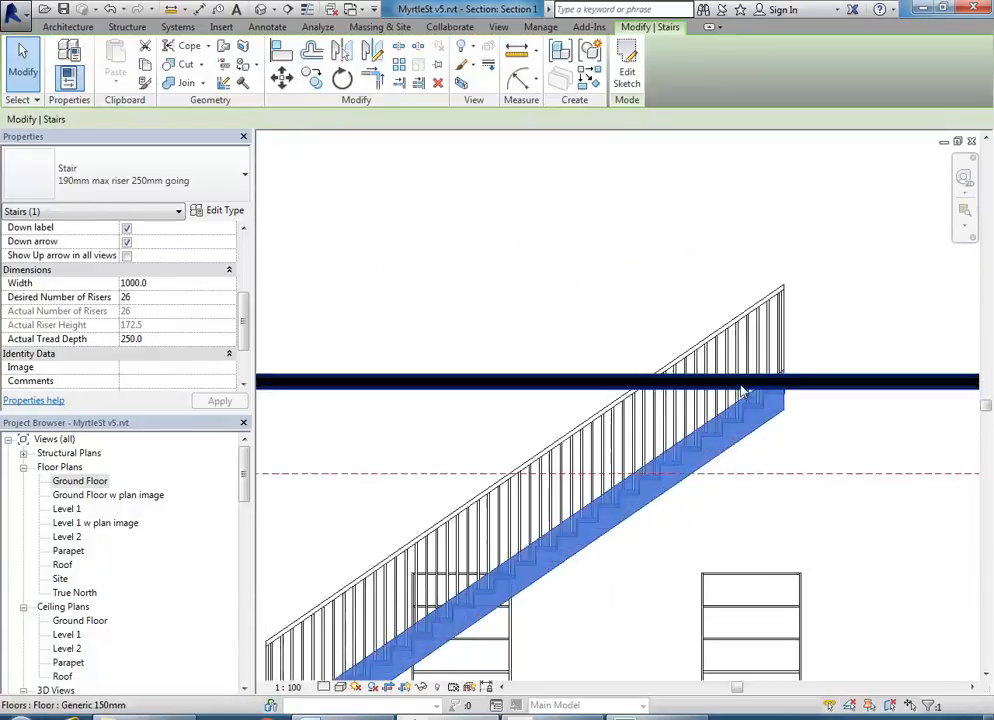
pyautogui.scroll(-3, 621, 512)
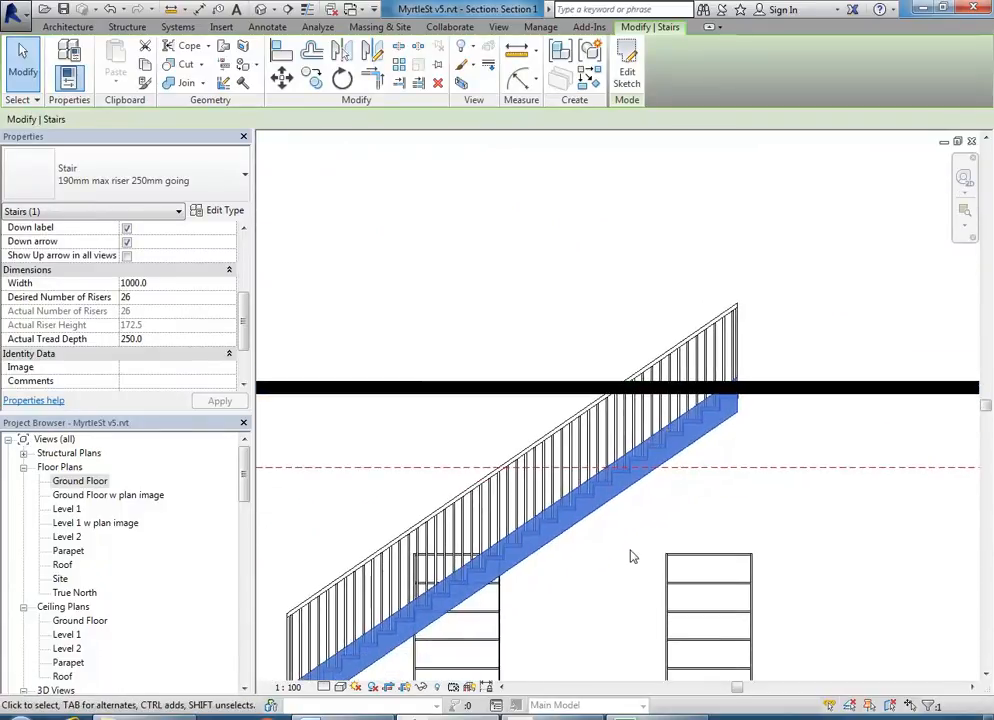
pyautogui.moveTo(632, 557); pyautogui.dragTo(631, 489, button='middle')
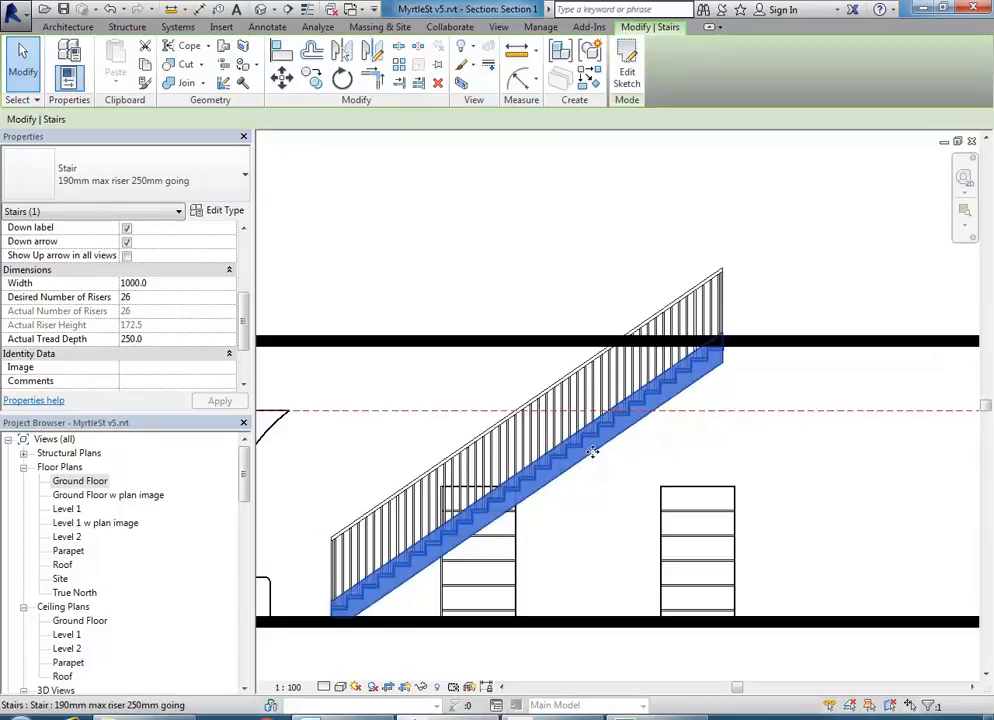
# - Return to the Ground Floor plan and zoom in on the 26-riser stair
pyautogui.doubleClick(80, 481)
pyautogui.scroll(6, 617, 448)
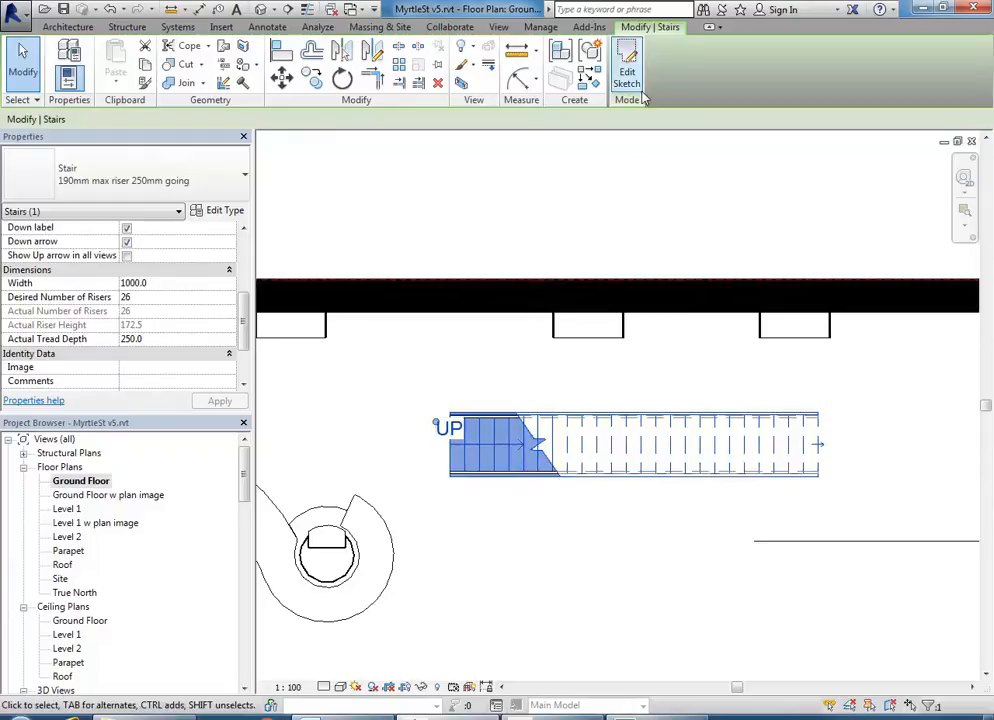
pyautogui.moveTo(630, 241); pyautogui.dragTo(608, 240, button='middle')
pyautogui.scroll(1, 608, 241)
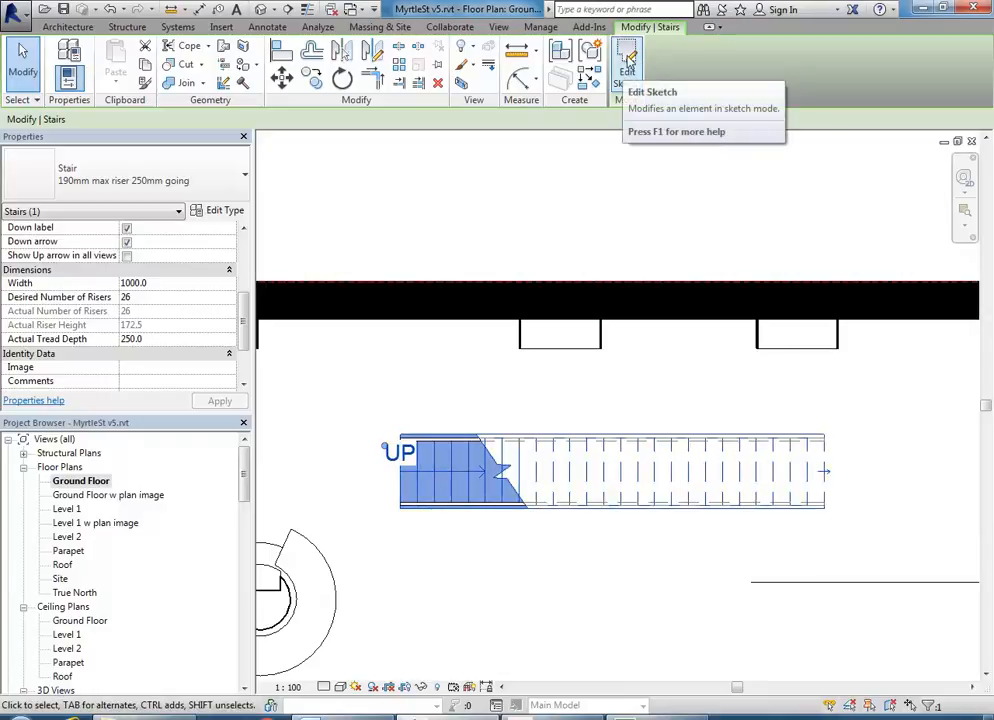
# - Edit the stair sketch and delete the old straight run's sketch lines
pyautogui.click(627, 62)
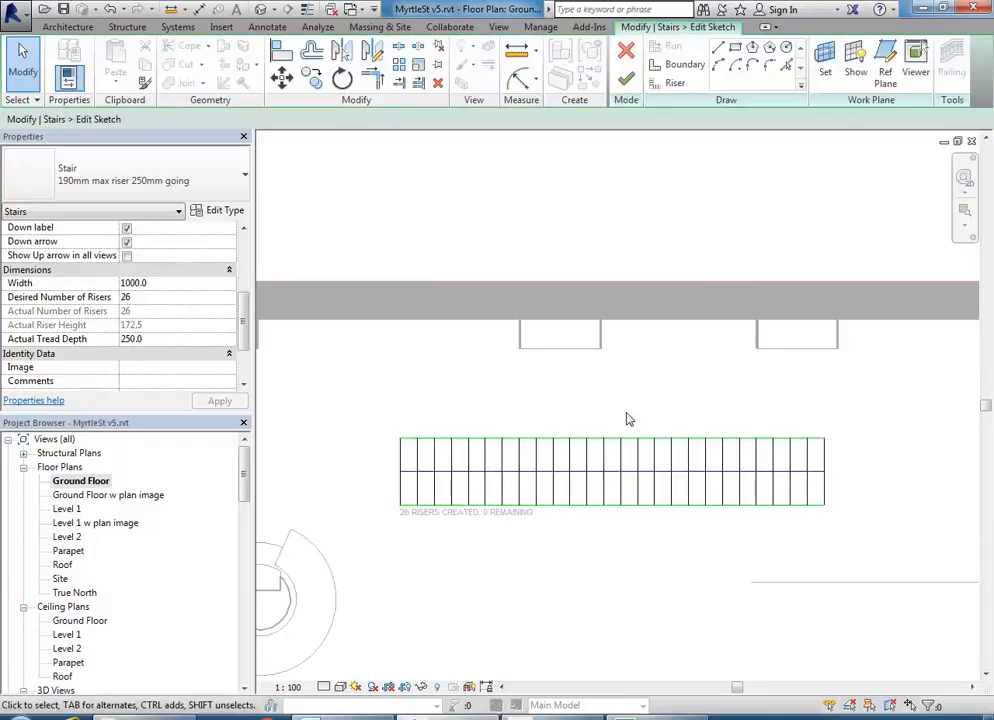
pyautogui.scroll(-1, 468, 546)
pyautogui.moveTo(475, 551); pyautogui.dragTo(457, 528, button='middle')
pyautogui.moveTo(360, 401); pyautogui.dragTo(824, 541)
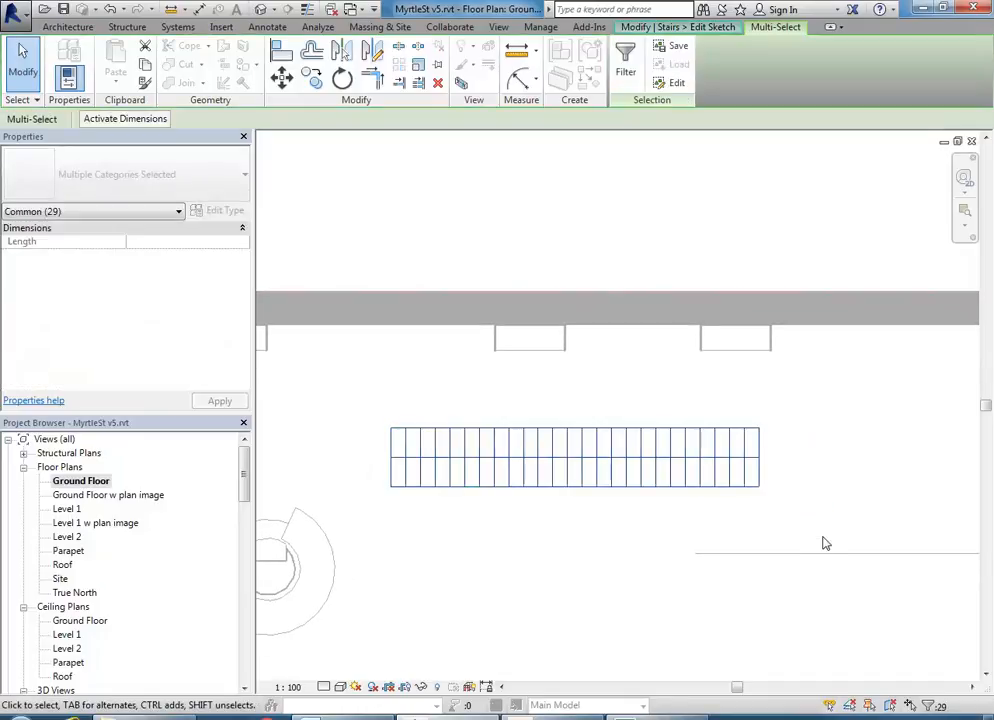
pyautogui.press('Delete')
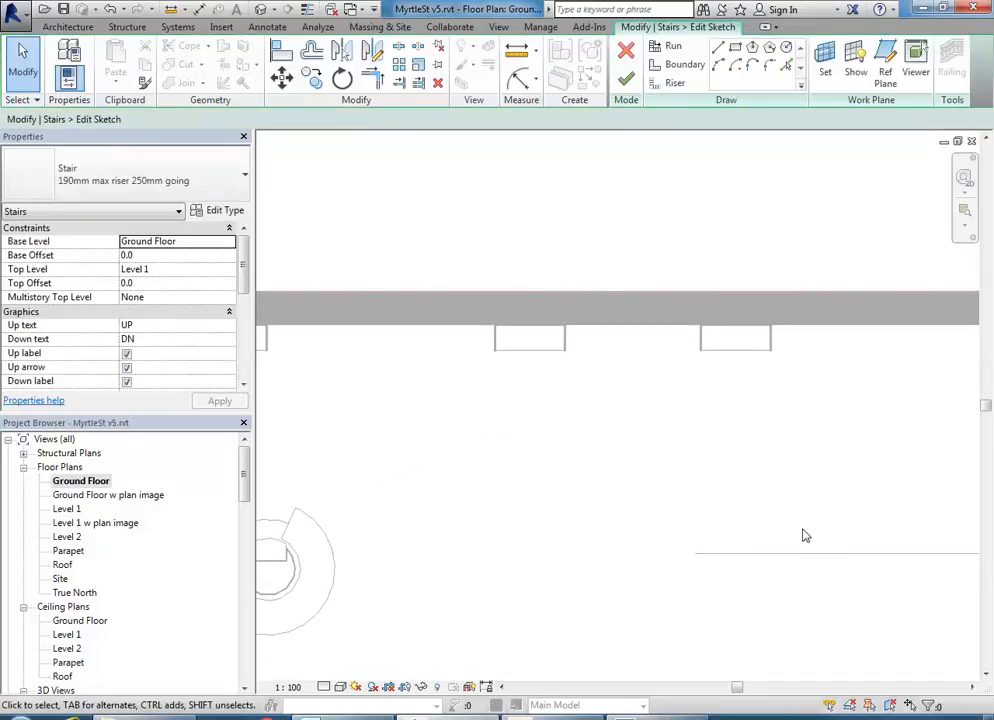
# - Draw the first 13-riser run along the wall with the Run tool
pyautogui.moveTo(688, 507); pyautogui.dragTo(668, 495, button='middle')
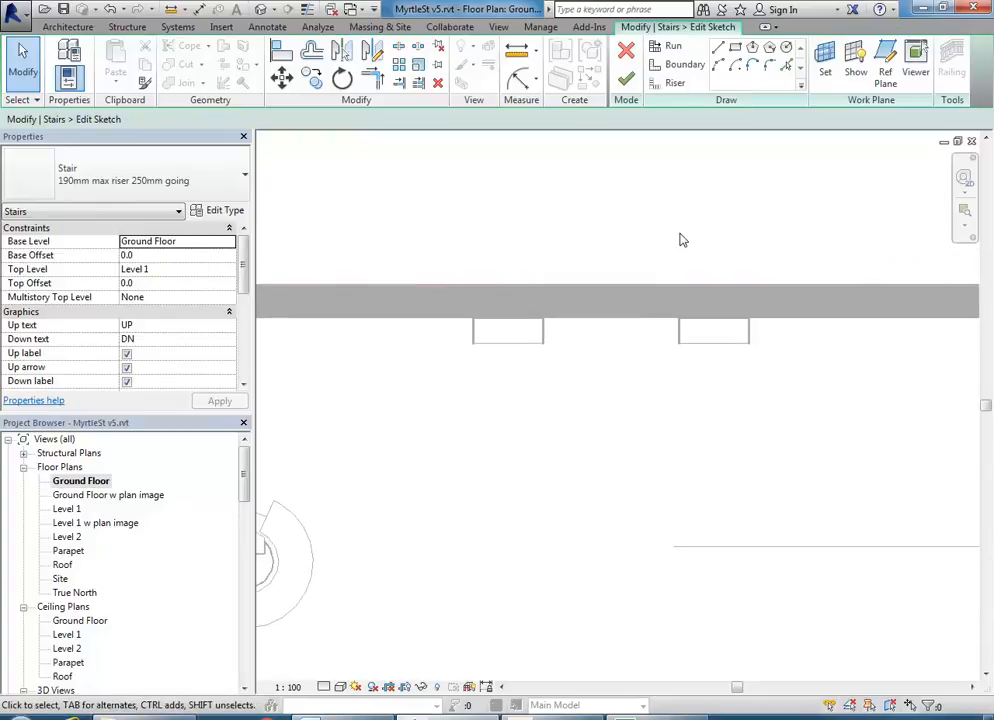
pyautogui.click(666, 51)
pyautogui.moveTo(495, 410); pyautogui.dragTo(751, 409, button='middle')
pyautogui.scroll(2, 544, 362)
pyautogui.scroll(1, 544, 362)
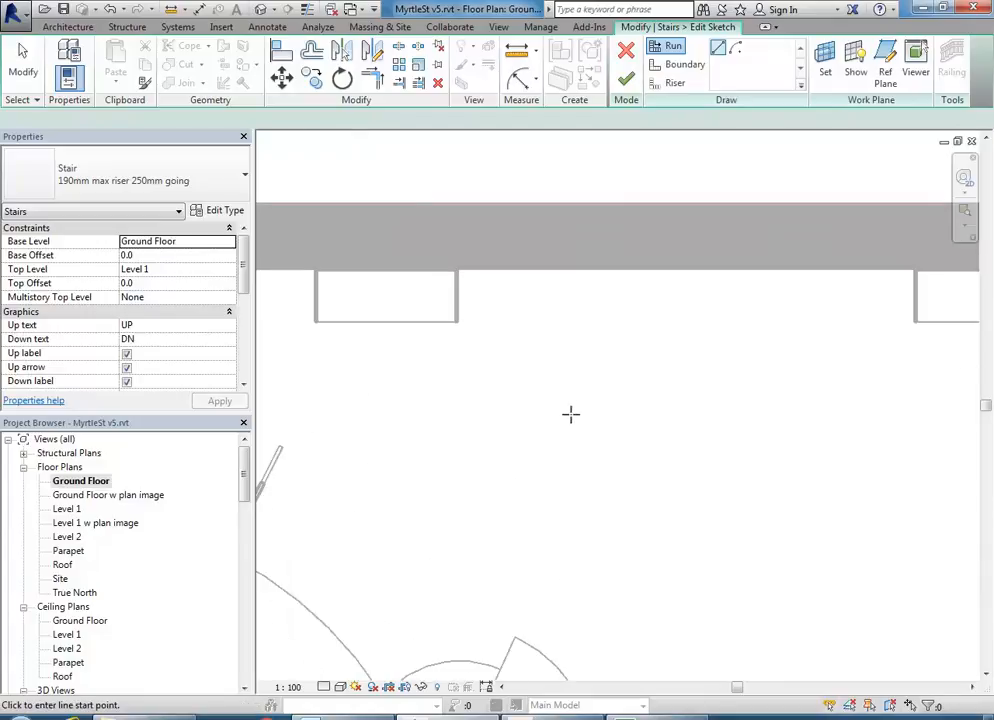
pyautogui.moveTo(632, 408); pyautogui.dragTo(343, 433, button='middle')
pyautogui.click(464, 415)
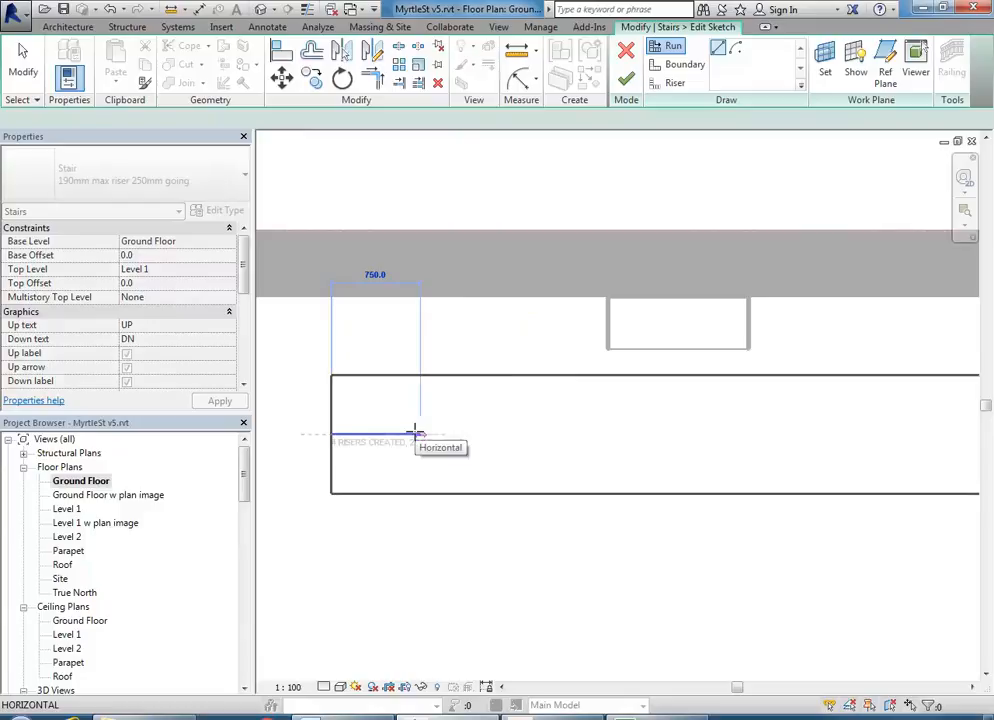
pyautogui.moveTo(416, 432); pyautogui.dragTo(490, 419, button='middle')
pyautogui.scroll(1, 490, 419)
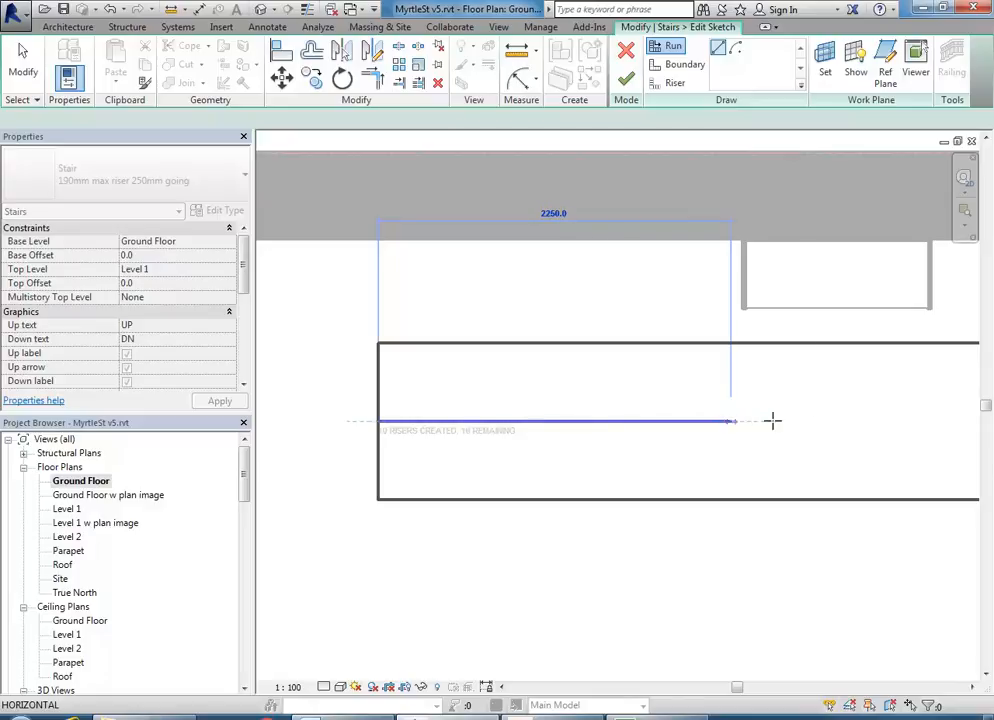
pyautogui.moveTo(749, 419); pyautogui.dragTo(661, 421, button='middle')
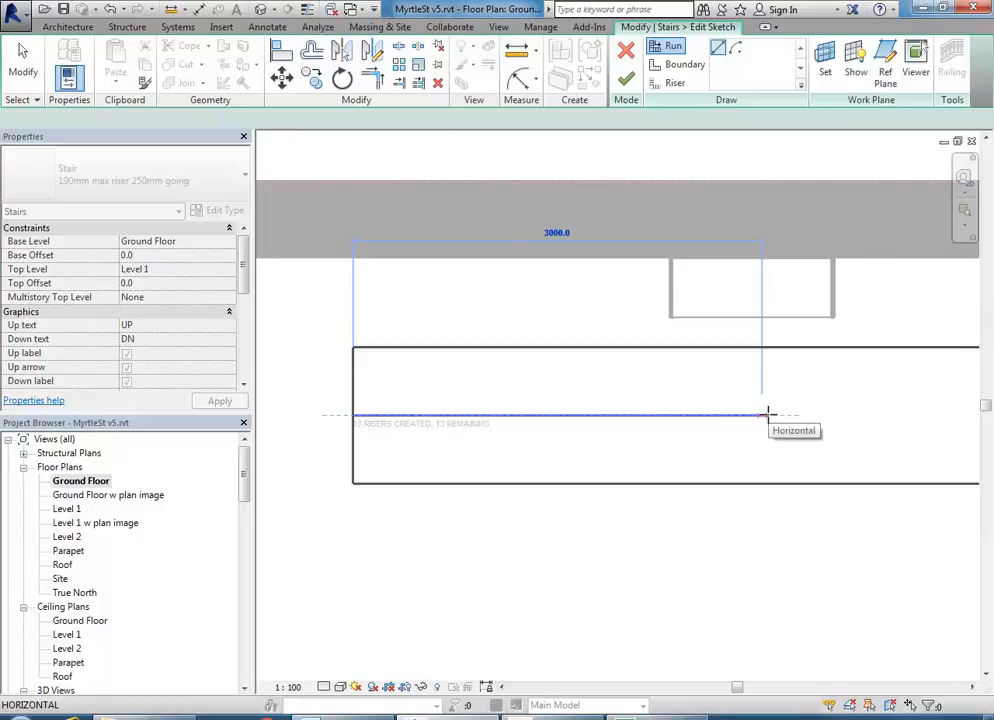
pyautogui.click(767, 413)
# - Draw the second 13-riser run below the first, forming an L, and finish the sketch
pyautogui.scroll(-1, 771, 438)
pyautogui.moveTo(771, 438); pyautogui.dragTo(639, 368, button='middle')
pyautogui.scroll(-1, 639, 368)
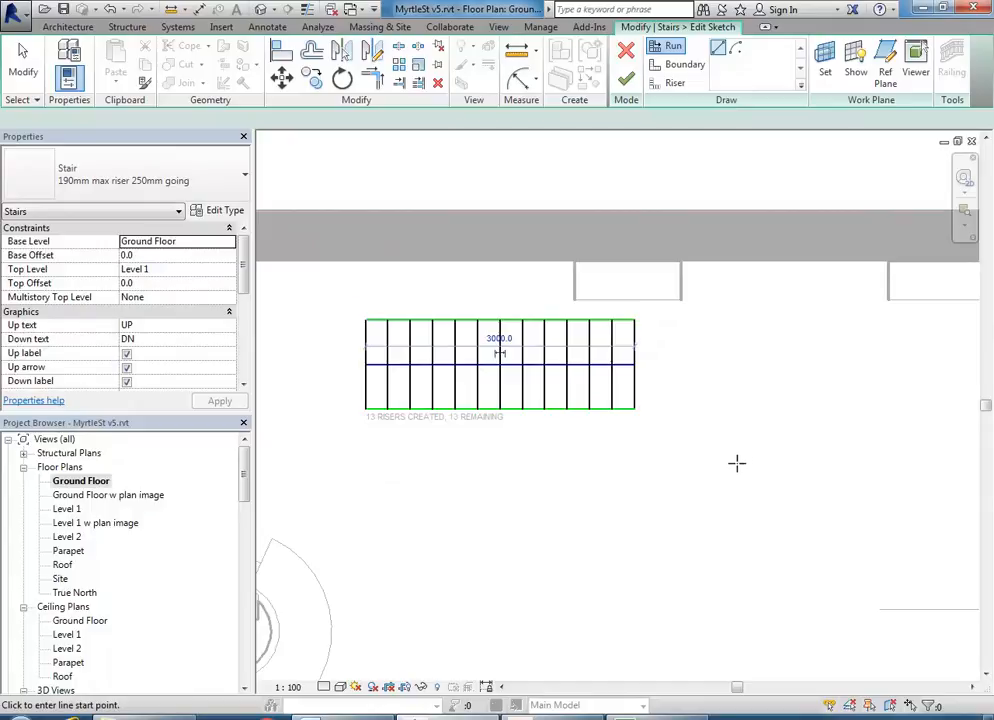
pyautogui.click(737, 463)
pyautogui.scroll(-1, 737, 463)
pyautogui.moveTo(737, 463); pyautogui.dragTo(699, 399, button='middle')
pyautogui.moveTo(701, 590); pyautogui.dragTo(703, 561, button='middle')
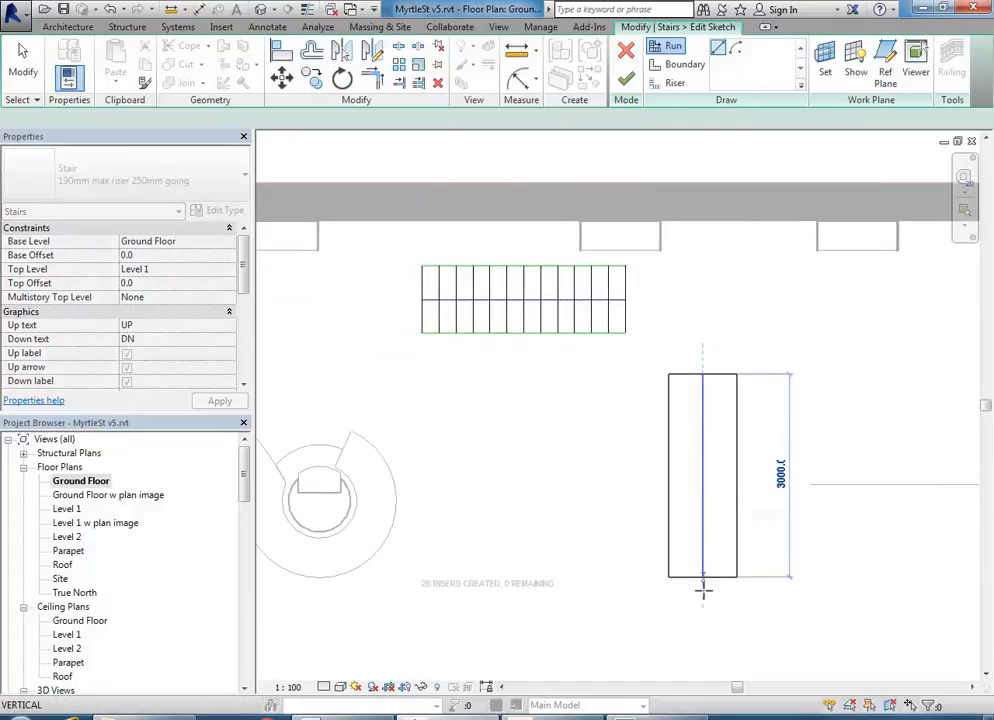
pyautogui.click(702, 605)
pyautogui.press('Escape')
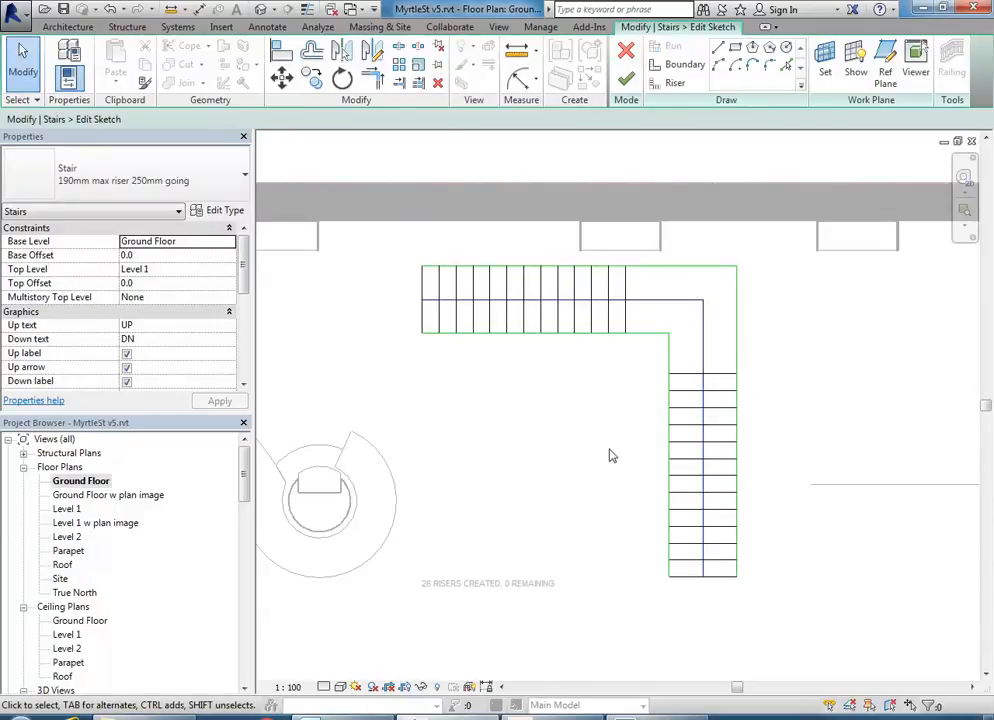
pyautogui.click(626, 79)
pyautogui.click(548, 476)
pyautogui.scroll(-2, 559, 484)
pyautogui.moveTo(559, 484); pyautogui.dragTo(629, 470, button='middle')
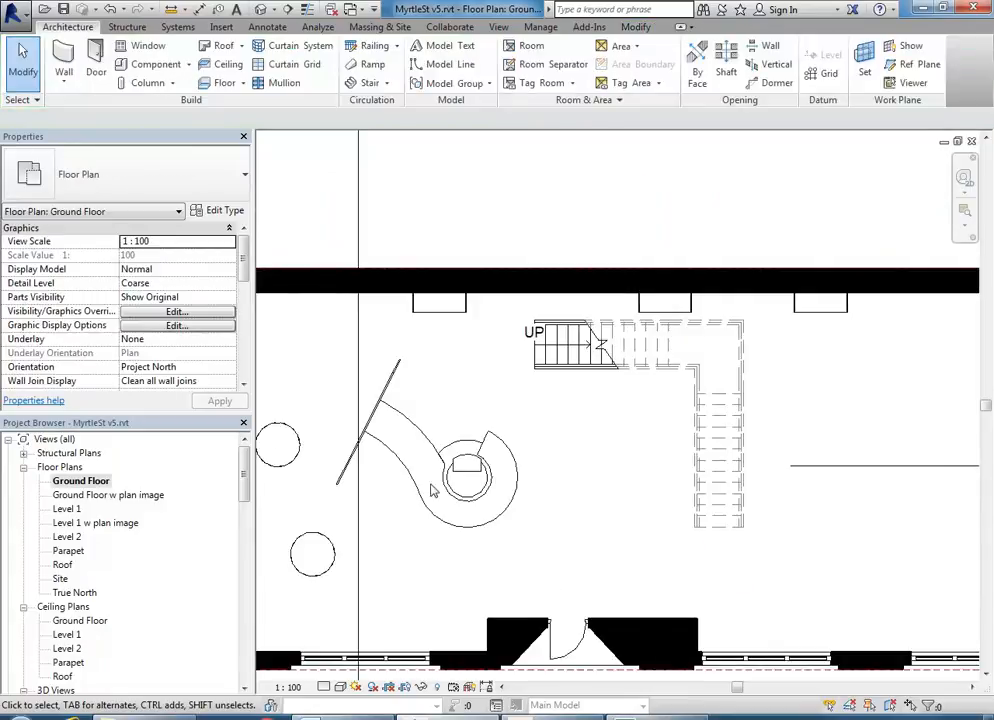
pyautogui.click(68, 634)
pyautogui.scroll(-3, 70, 631)
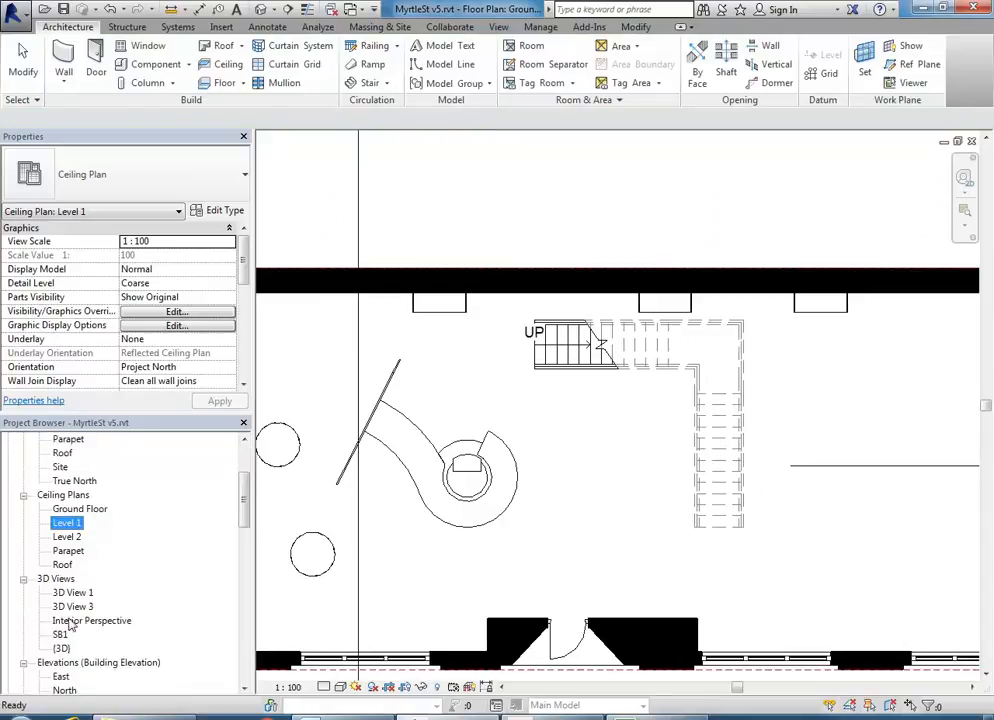
pyautogui.scroll(-3, 70, 651)
pyautogui.doubleClick(72, 648)
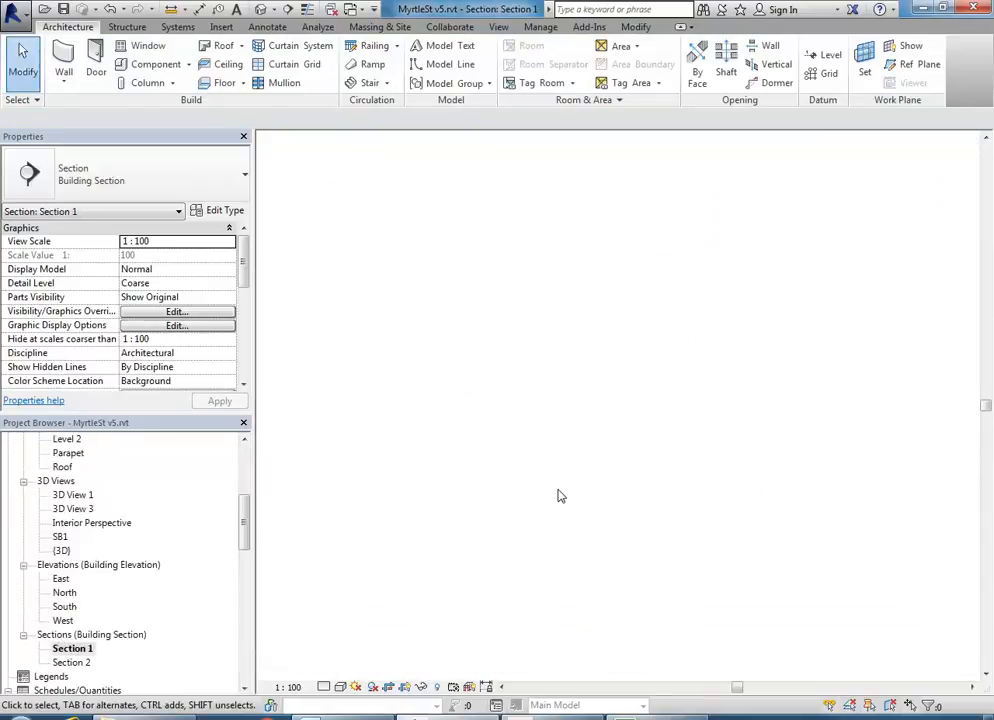
pyautogui.scroll(-1, 428, 405)
pyautogui.moveTo(428, 405); pyautogui.dragTo(557, 397, button='middle')
pyautogui.doubleClick(61, 537)
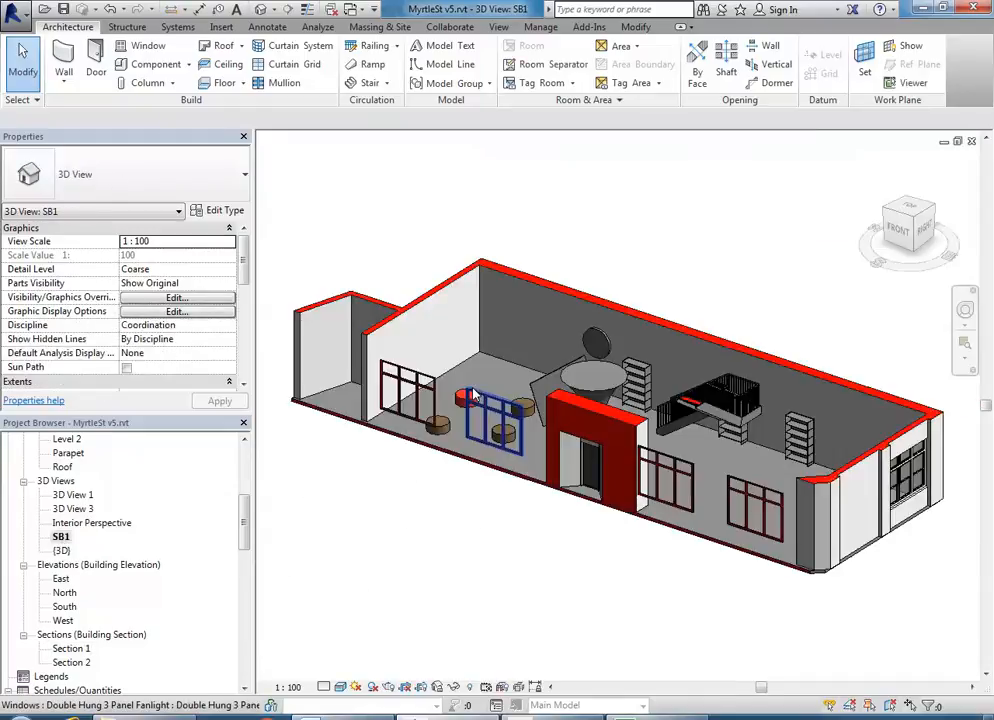
pyautogui.keyDown('shift'); pyautogui.moveTo(546, 342); pyautogui.dragTo(936, 521, button='middle'); pyautogui.keyUp('shift')
pyautogui.click(620, 358)
pyautogui.moveTo(620, 358)
pyautogui.keyDown('shift'); pyautogui.mouseDown(button='middle')
pyautogui.moveTo(712, 388)
pyautogui.moveTo(690, 433)
pyautogui.moveTo(611, 375)
pyautogui.mouseUp(button='middle'); pyautogui.keyUp('shift')
pyautogui.scroll(5, 611, 375)
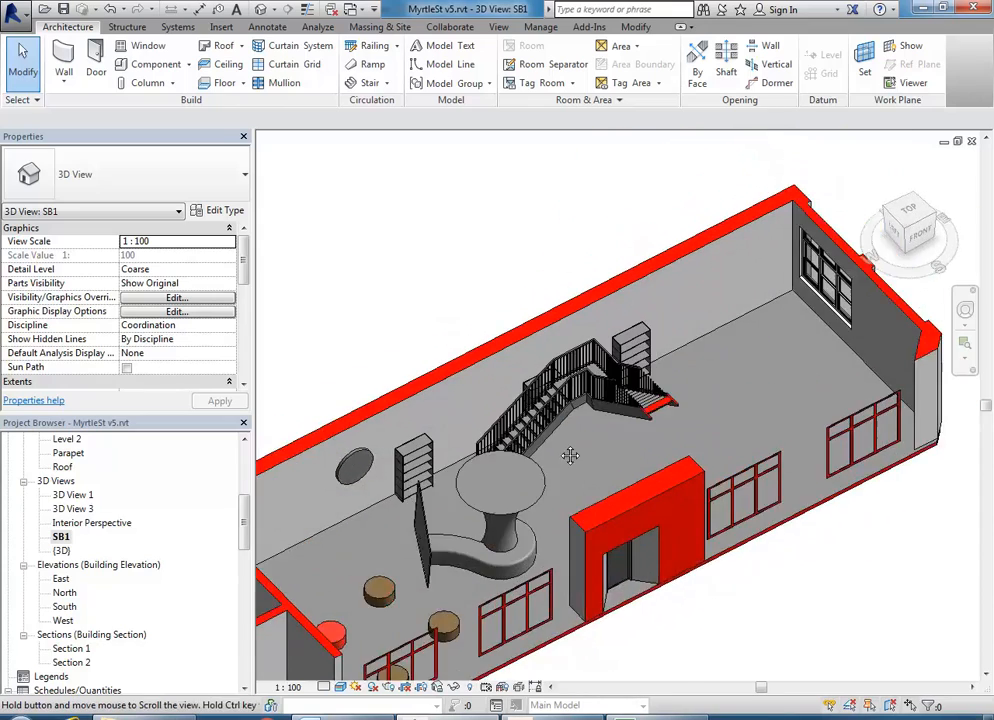
pyautogui.click(622, 410)
pyautogui.moveTo(632, 472); pyautogui.dragTo(657, 472, button='middle')
pyautogui.press('Delete')
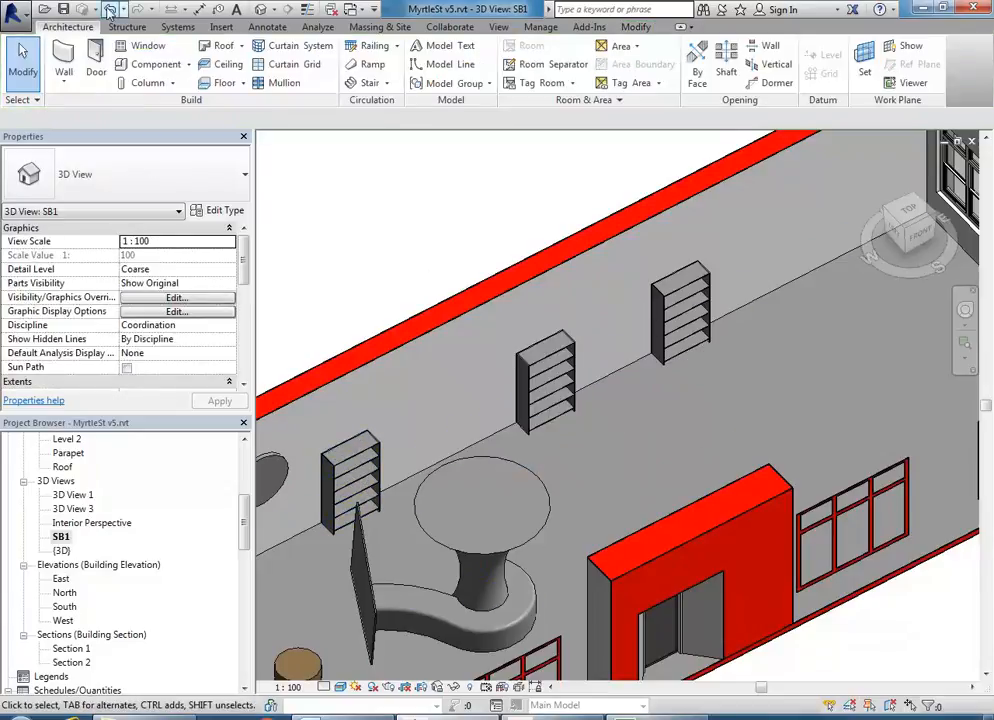
pyautogui.hotkey('ctrl', 'z')
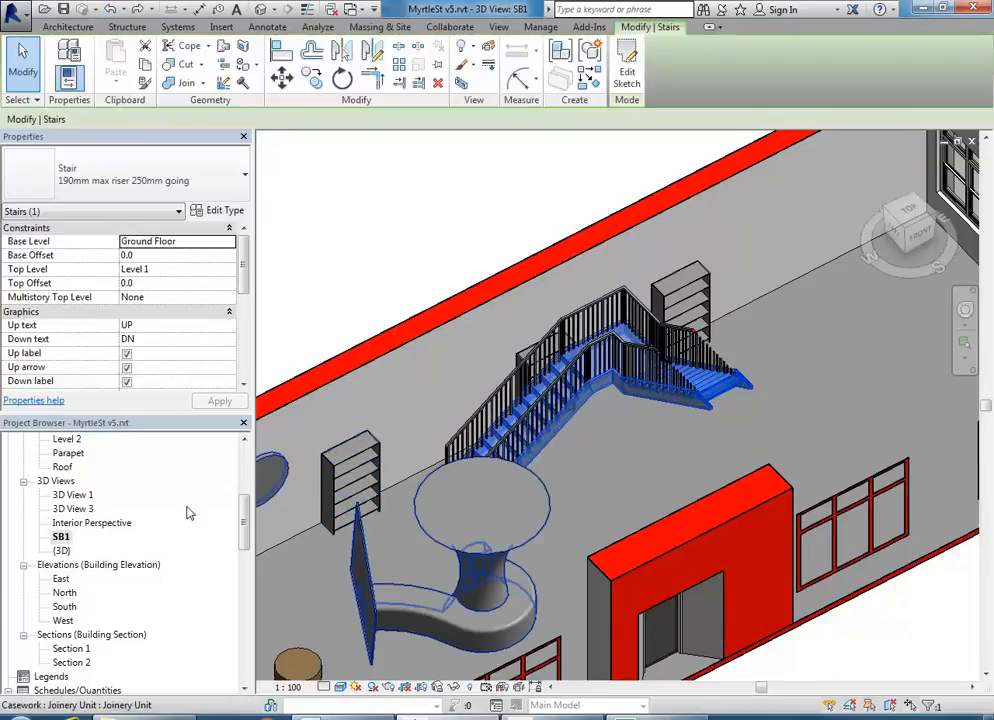
pyautogui.moveTo(247, 538); pyautogui.dragTo(247, 448)
pyautogui.doubleClick(80, 481)
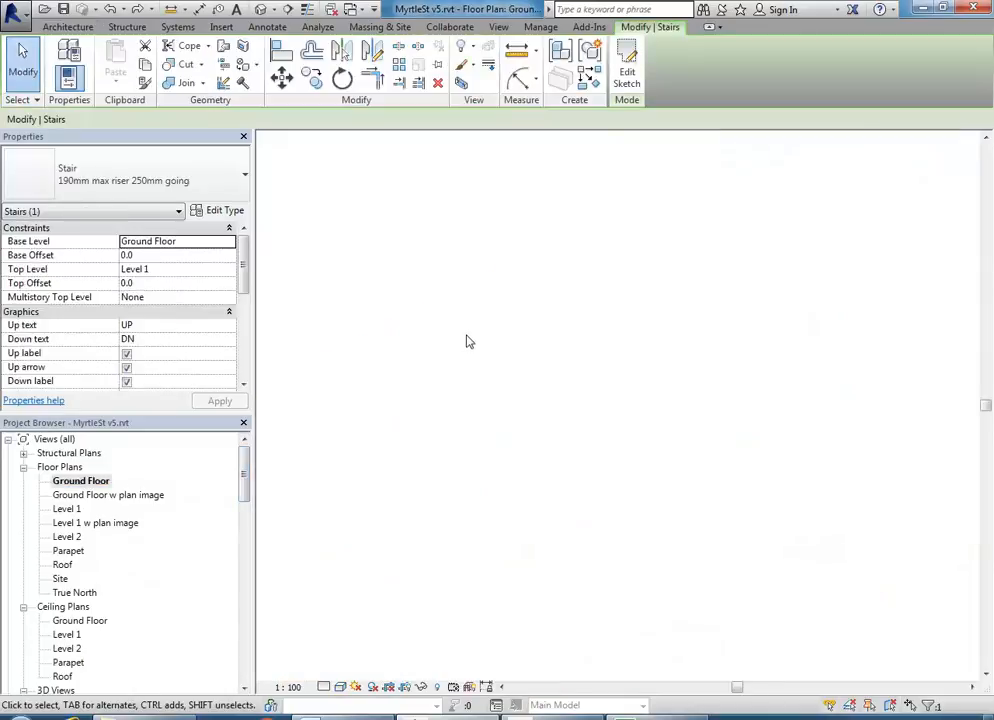
# - Reopen the stair sketch and delete all of the L-shaped stair's sketch lines
pyautogui.click(627, 72)
pyautogui.moveTo(615, 462); pyautogui.dragTo(554, 458, button='middle')
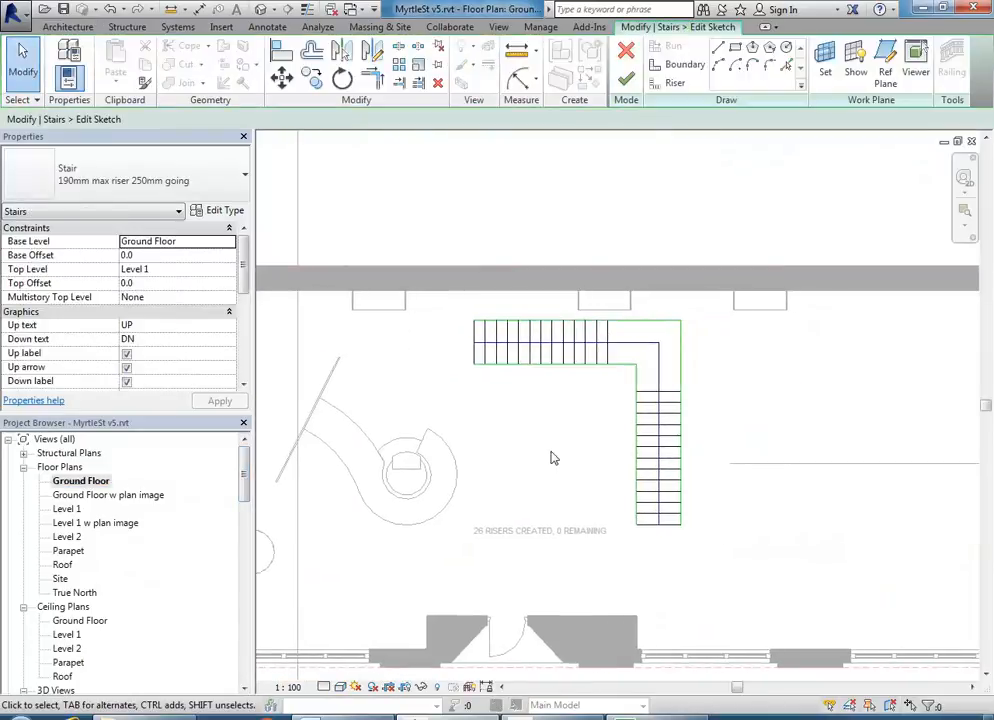
pyautogui.moveTo(460, 329); pyautogui.dragTo(766, 592)
pyautogui.press('Delete')
# - Sketch the first curved run with a centre-ends arc, ending at 13 risers
pyautogui.click(667, 46)
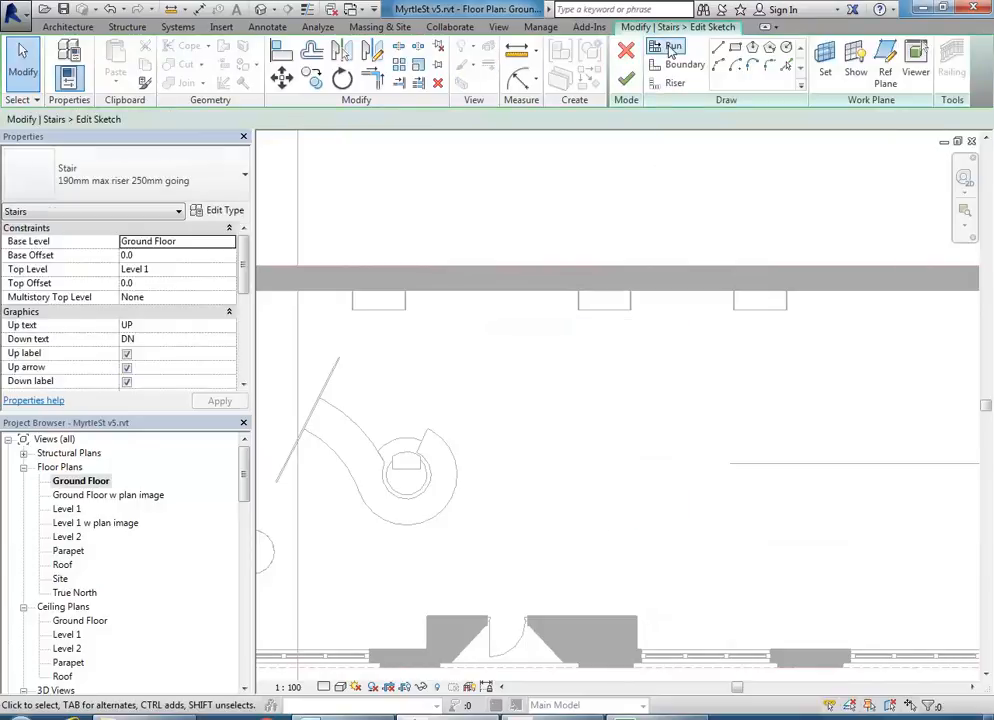
pyautogui.moveTo(590, 377); pyautogui.dragTo(568, 380, button='middle')
pyautogui.scroll(1, 568, 380)
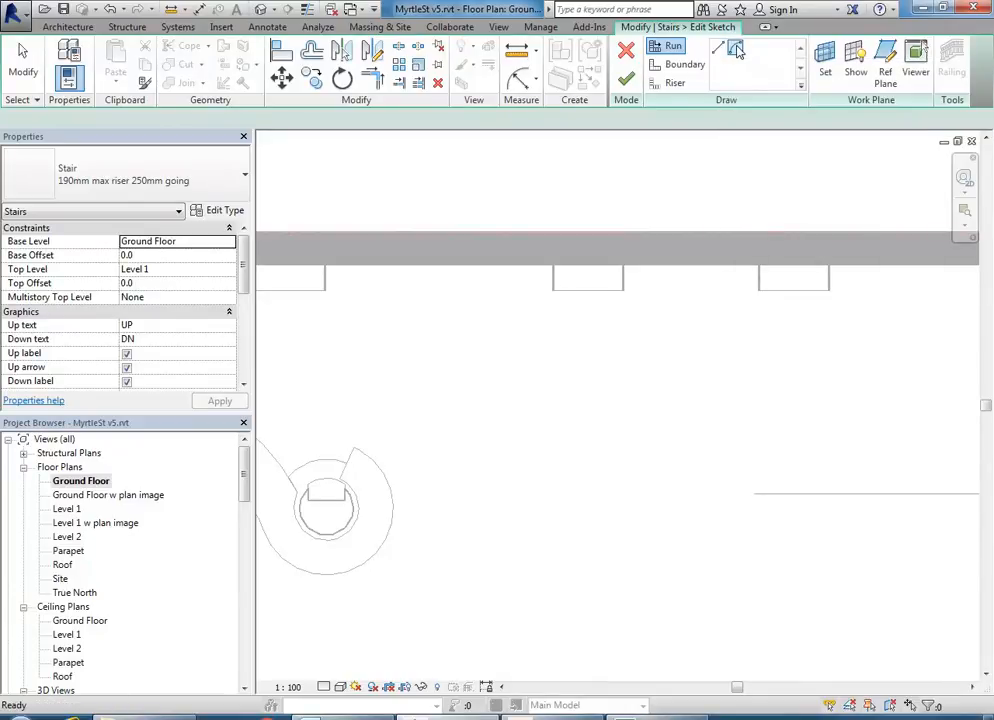
pyautogui.click(736, 50)
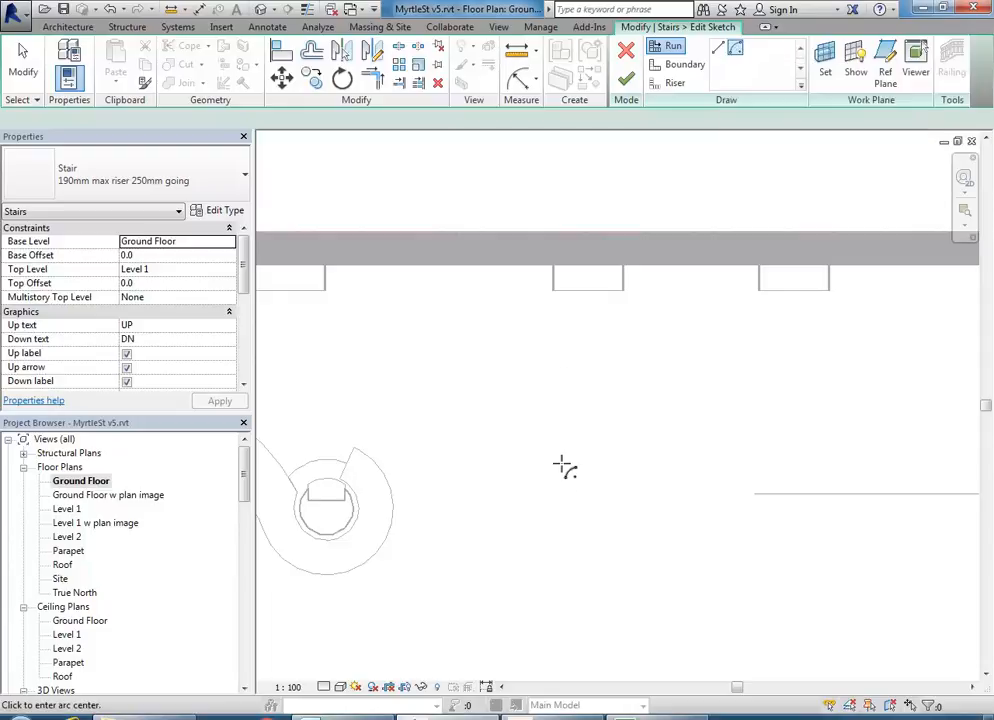
pyautogui.click(577, 504)
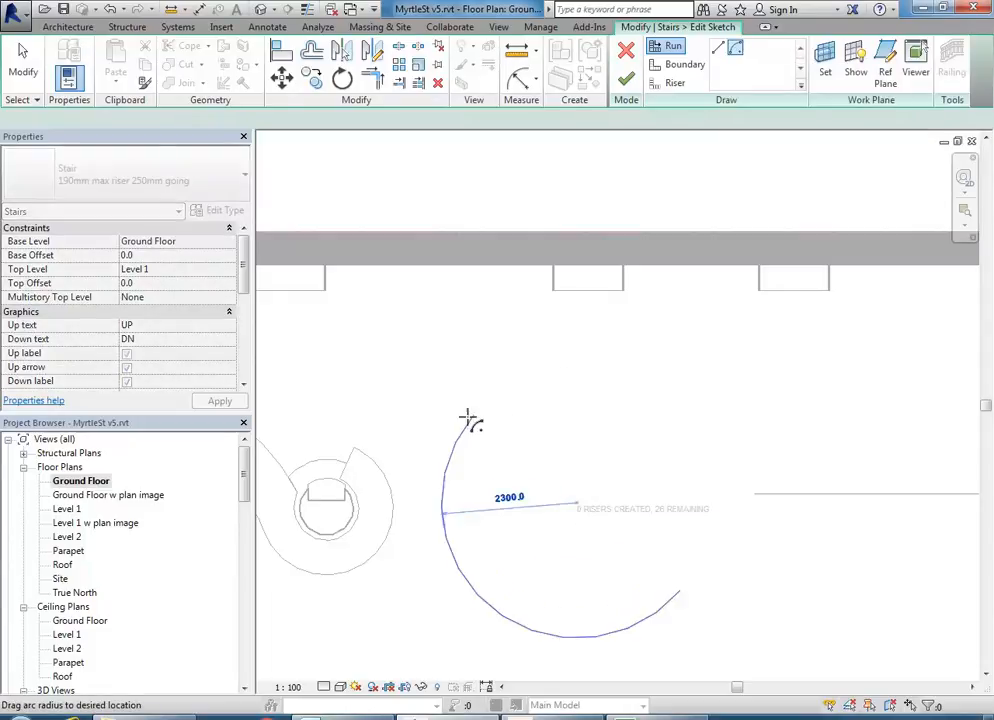
pyautogui.click(448, 463)
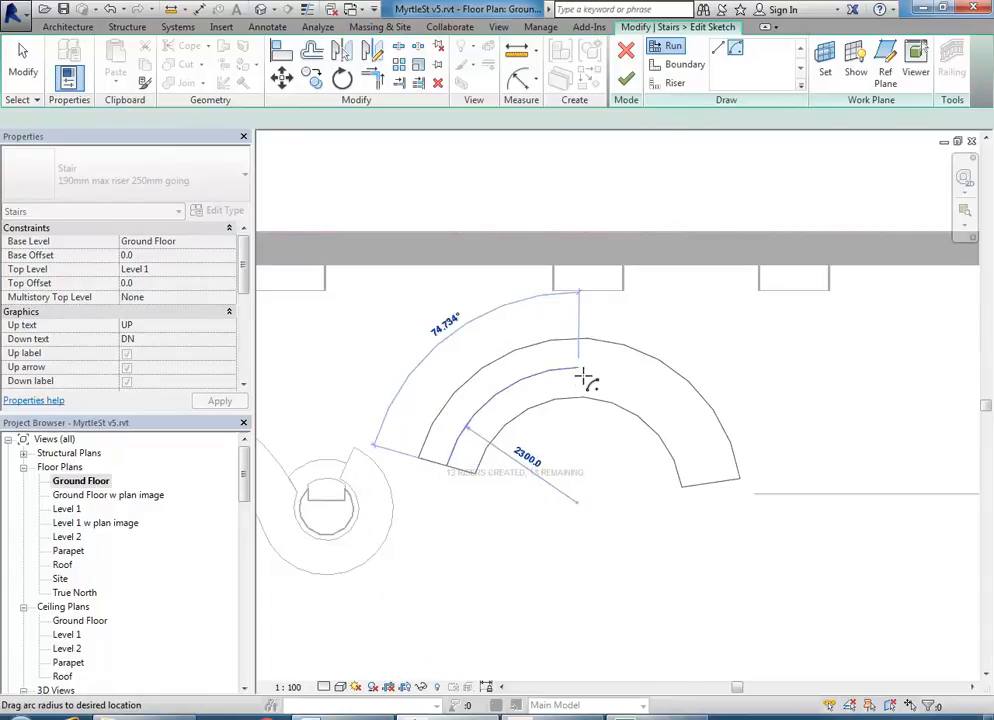
pyautogui.scroll(2, 585, 378)
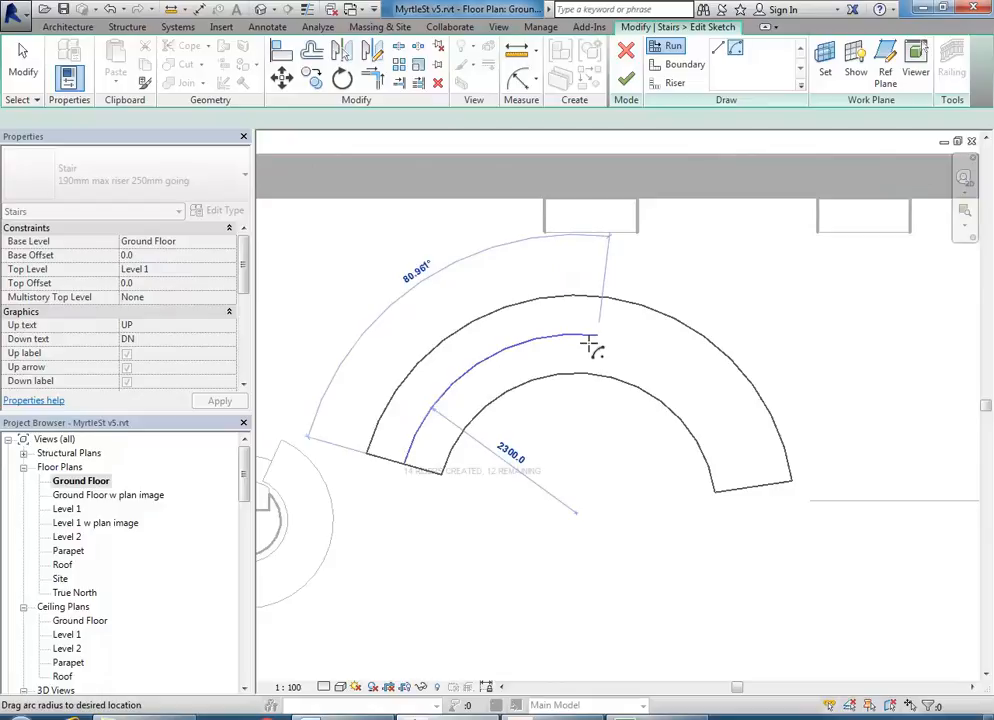
pyautogui.click(579, 343)
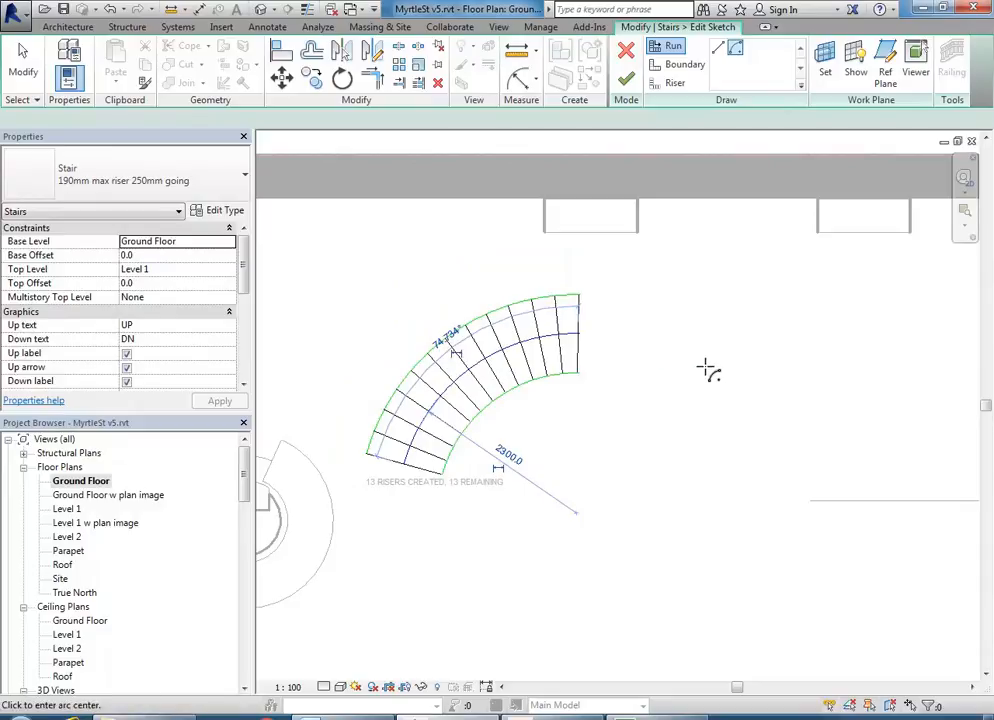
# - Draw the second 13-riser curved run opposite the first, using all 26 risers
pyautogui.click(706, 367)
pyautogui.rightClick(740, 451)
pyautogui.click(760, 454)
pyautogui.moveTo(632, 514); pyautogui.dragTo(624, 470, button='middle')
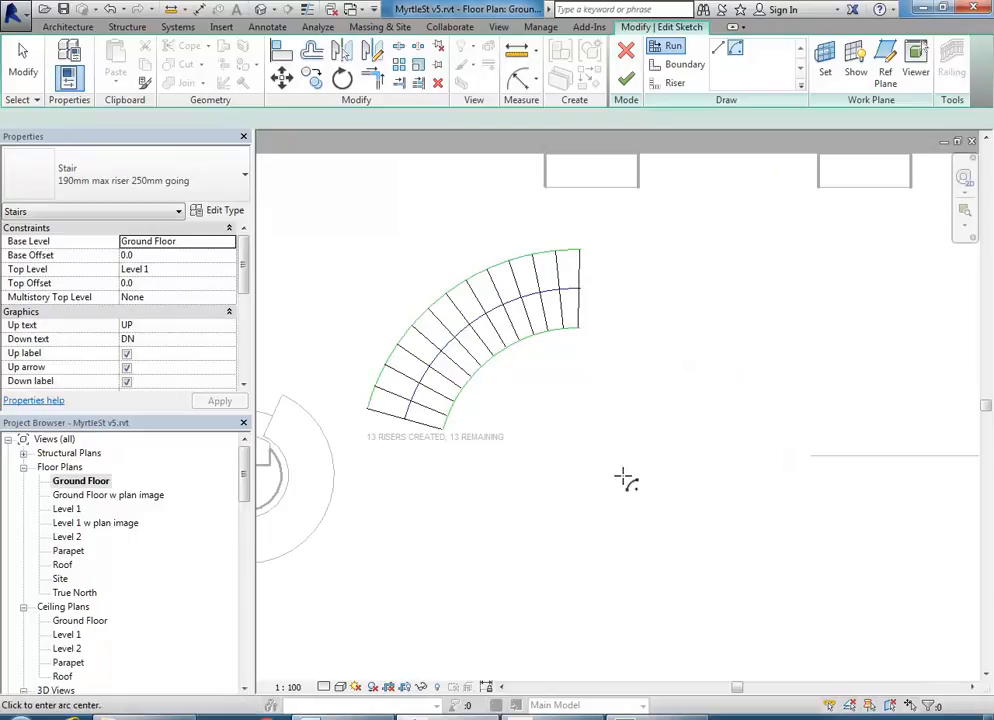
pyautogui.click(617, 478)
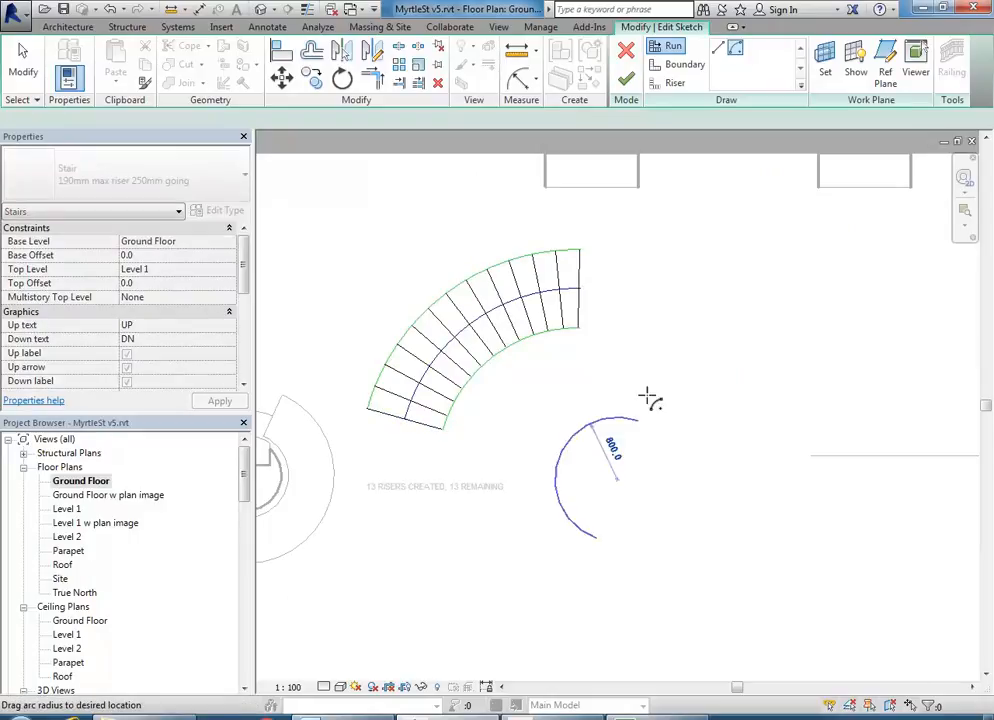
pyautogui.click(685, 316)
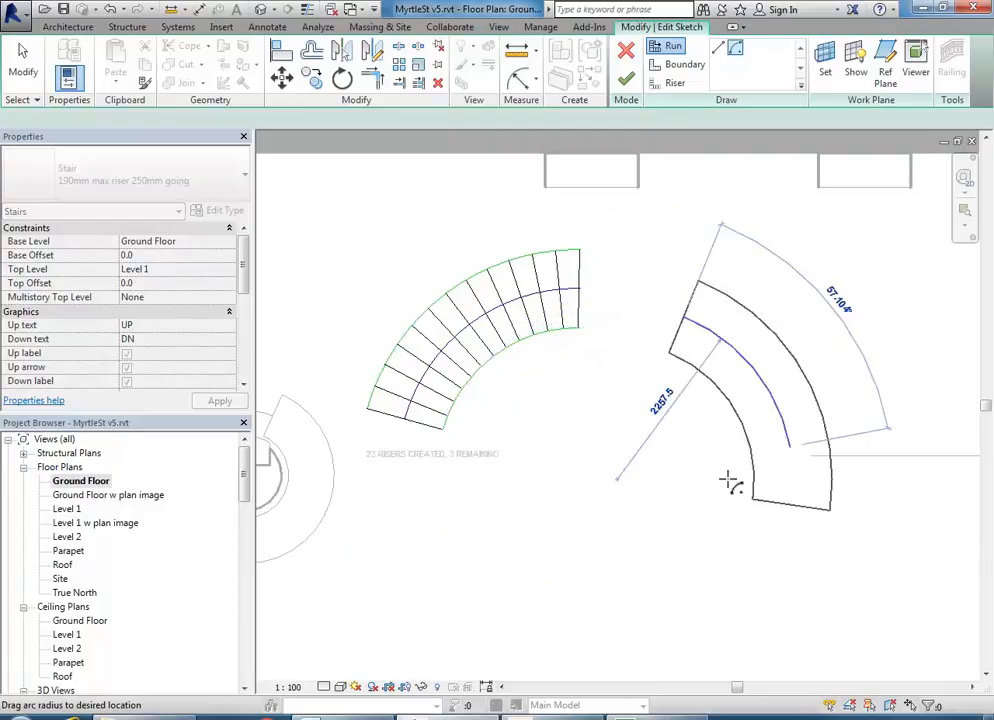
pyautogui.click(726, 576)
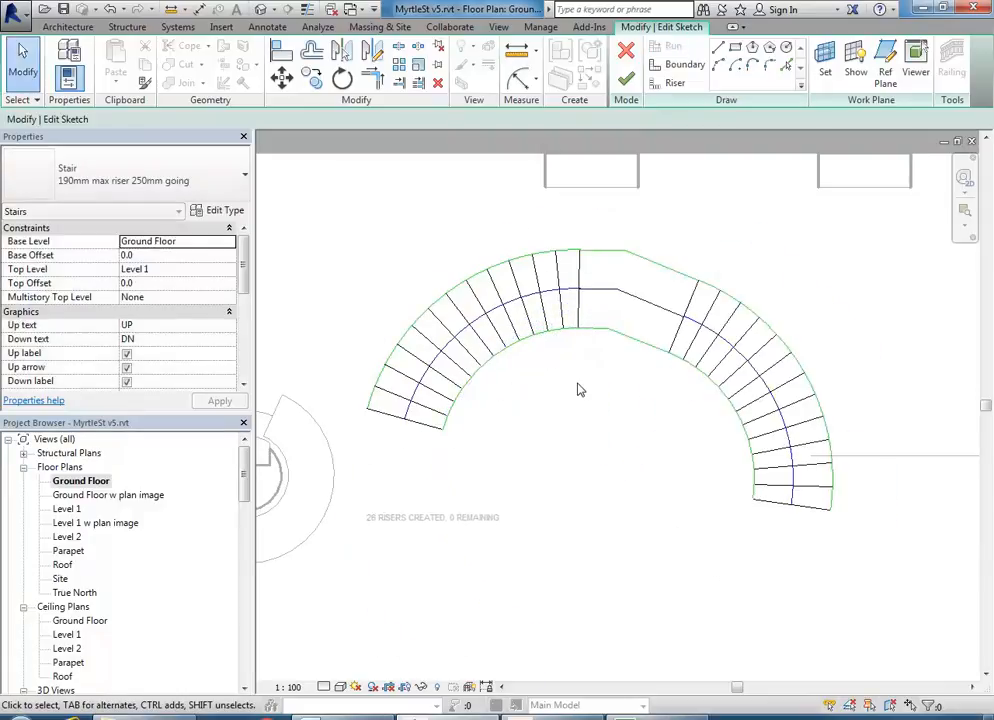
# - Delete the landing's straight top and angled outer boundary lines
pyautogui.scroll(2, 588, 407)
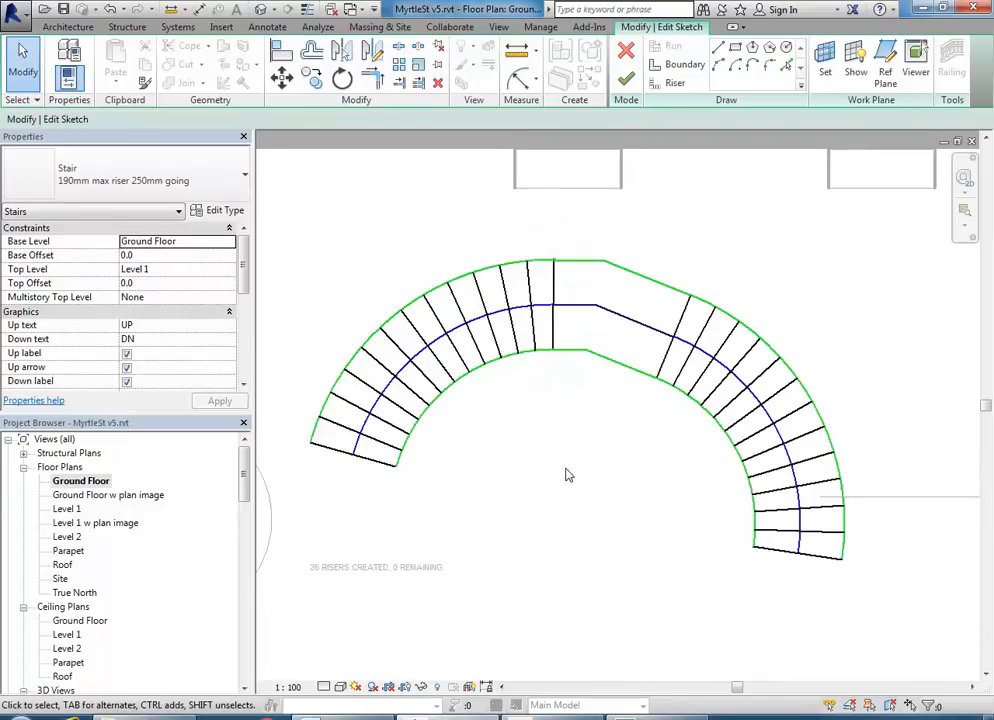
pyautogui.scroll(4, 595, 350)
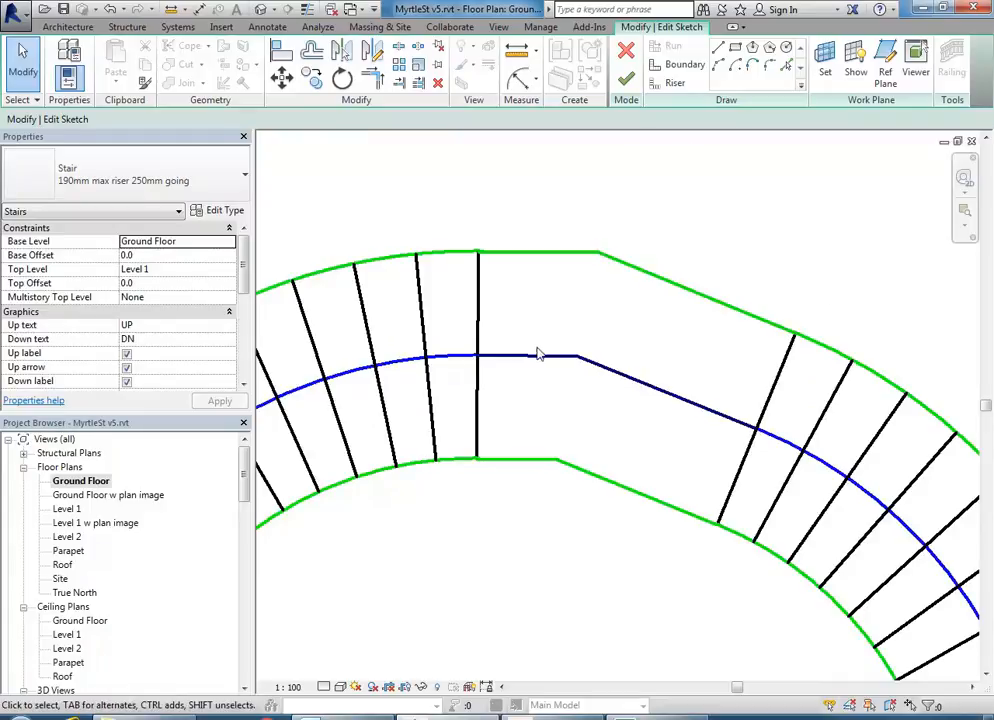
pyautogui.scroll(-2, 562, 325)
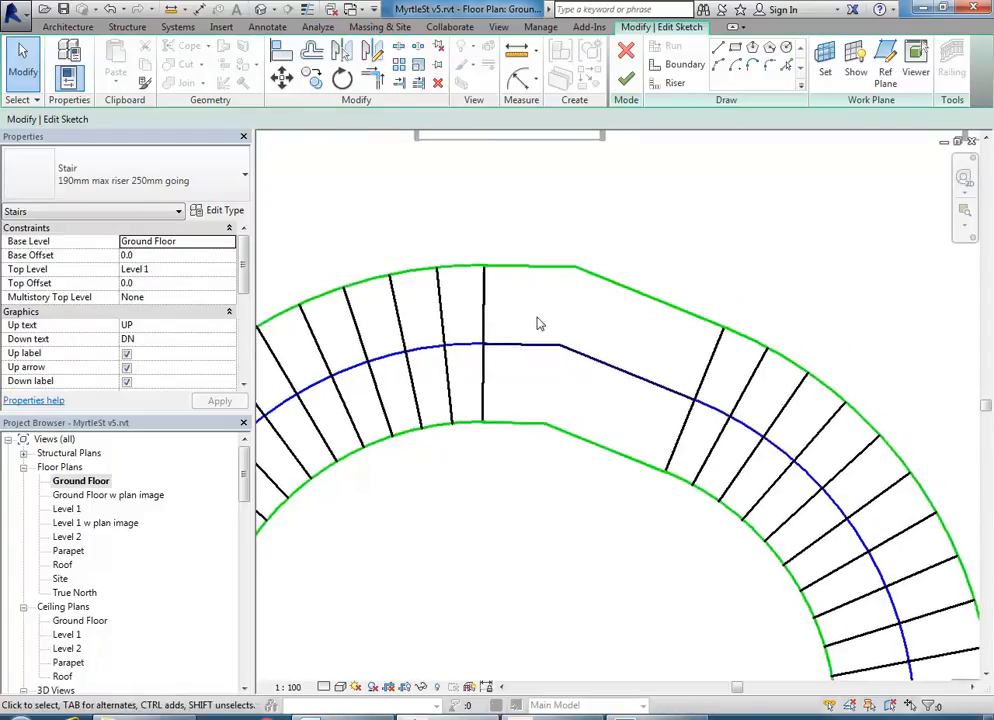
pyautogui.scroll(2, 538, 323)
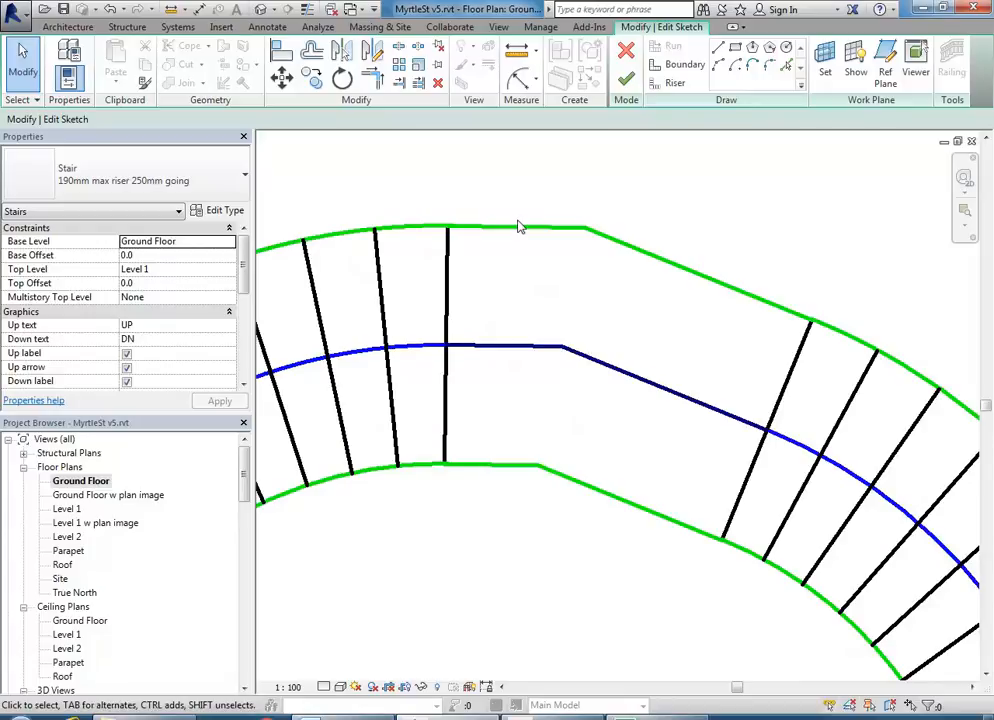
pyautogui.click(518, 229)
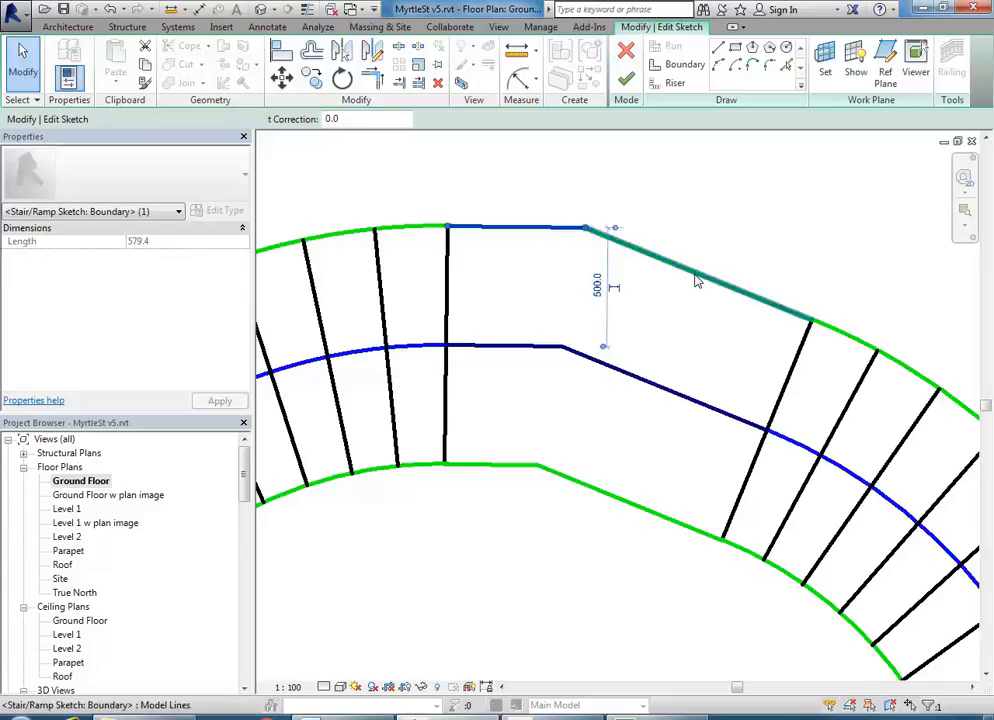
pyautogui.press('Delete')
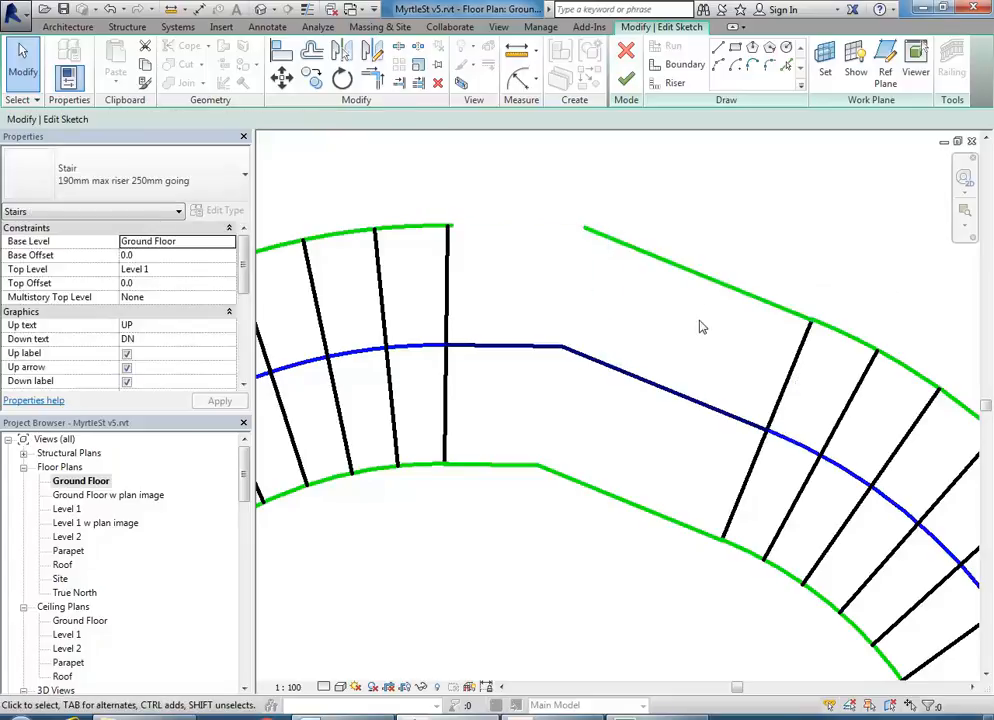
pyautogui.click(688, 274)
pyautogui.press('Delete')
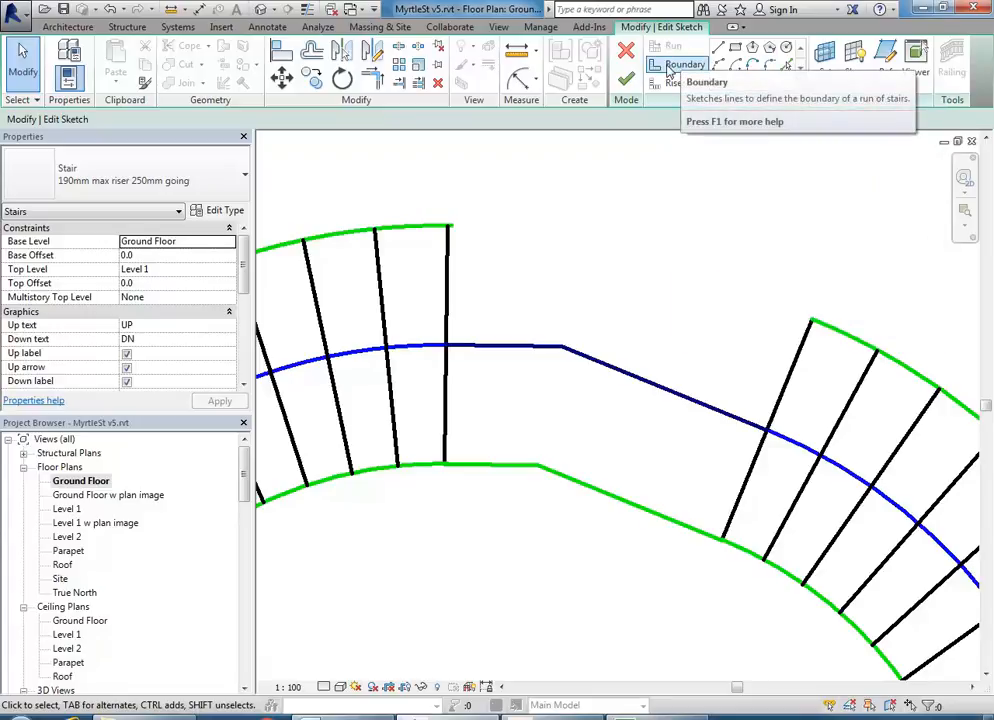
# - Draw a tangent-end arc boundary joining the two runs' outer edges
pyautogui.click(668, 70)
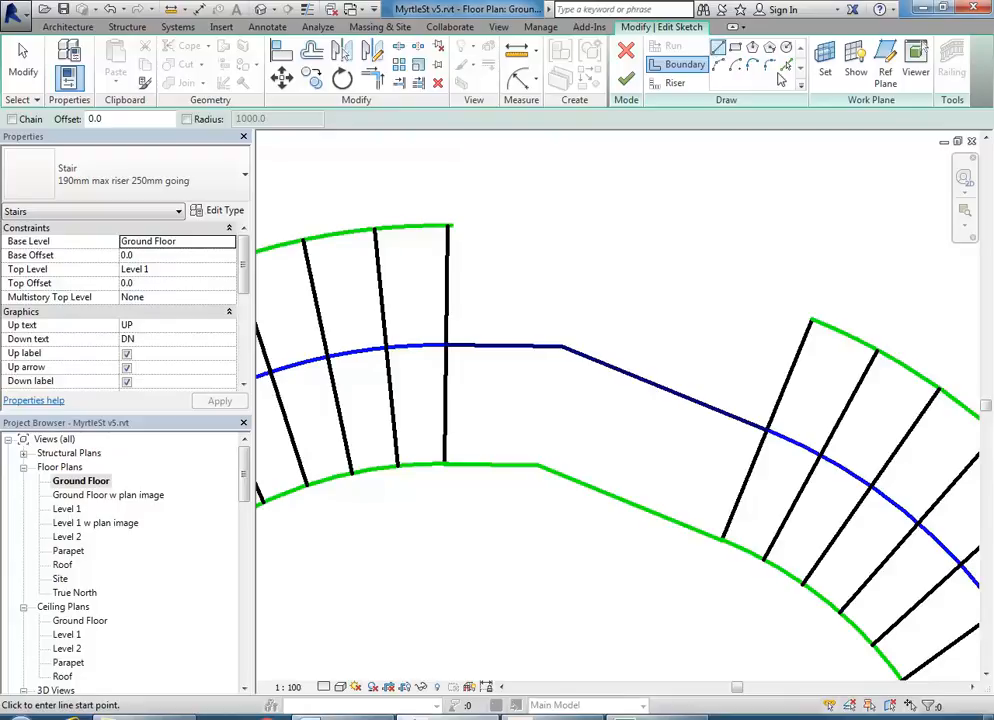
pyautogui.click(718, 64)
pyautogui.click(453, 224)
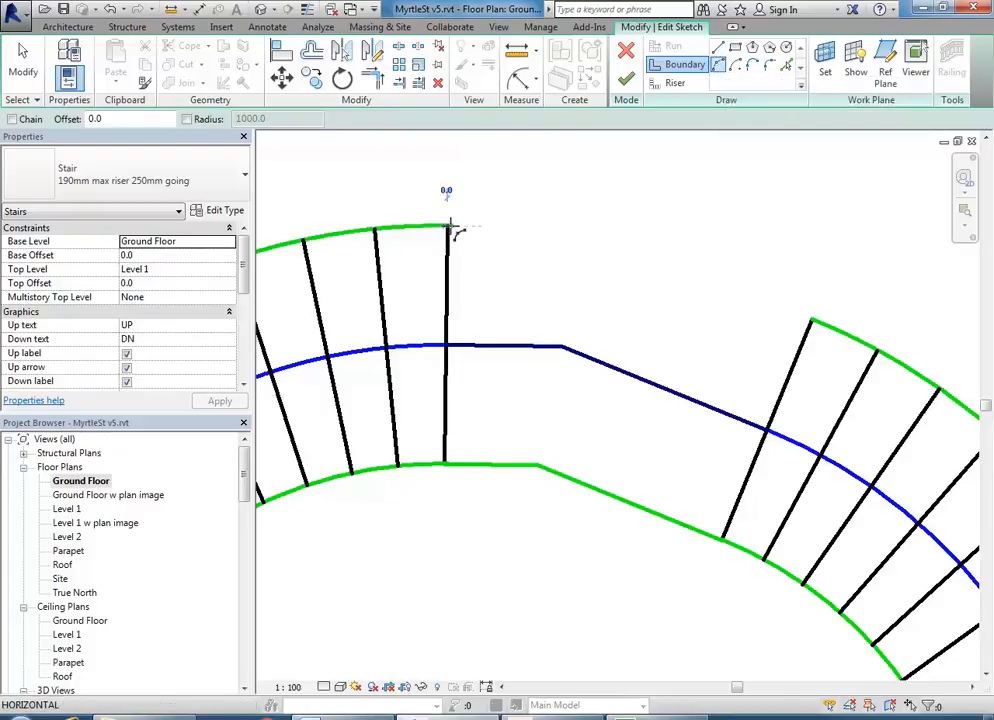
pyautogui.click(812, 320)
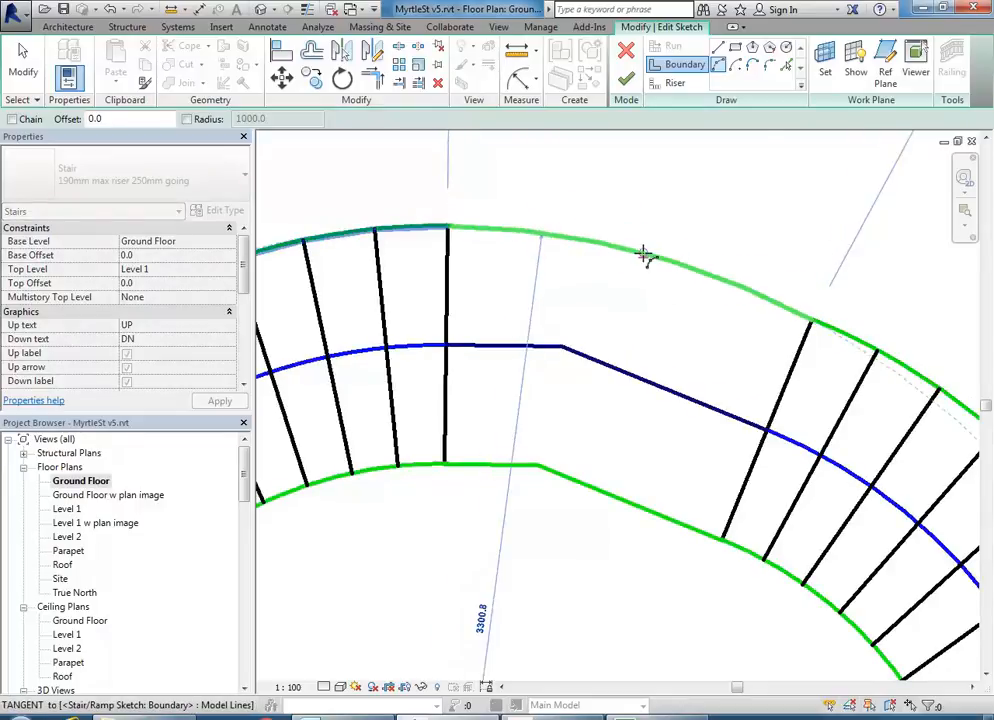
pyautogui.press('Escape')
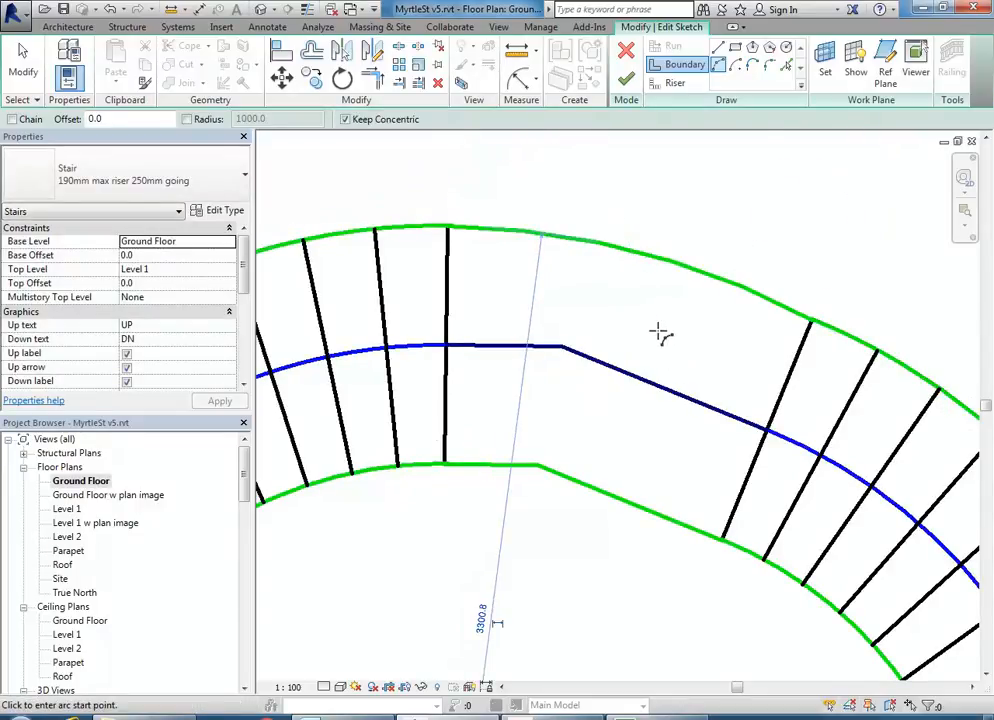
# - Exit the arc tool and delete the short straight and diagonal inner boundary lines
pyautogui.rightClick(611, 226)
pyautogui.click(653, 237)
pyautogui.rightClick(657, 244)
pyautogui.click(670, 253)
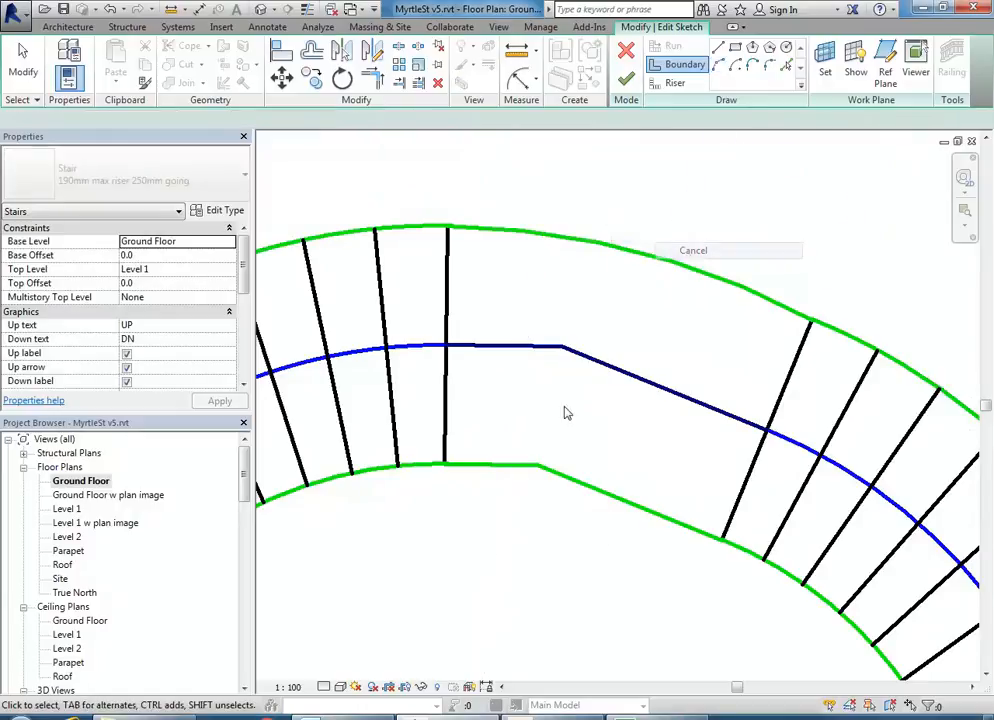
pyautogui.click(508, 466)
pyautogui.press('Delete')
pyautogui.click(577, 487)
pyautogui.press('Delete')
# - Draw a start-end-radius arc as the landing's inner boundary between the two runs
pyautogui.click(719, 65)
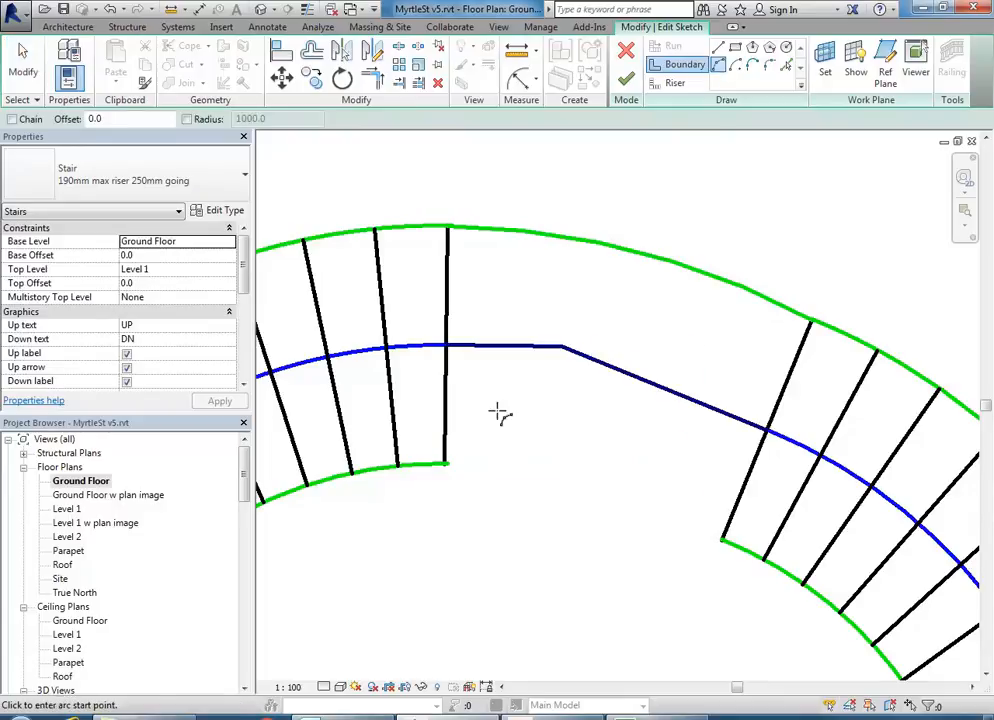
pyautogui.click(446, 465)
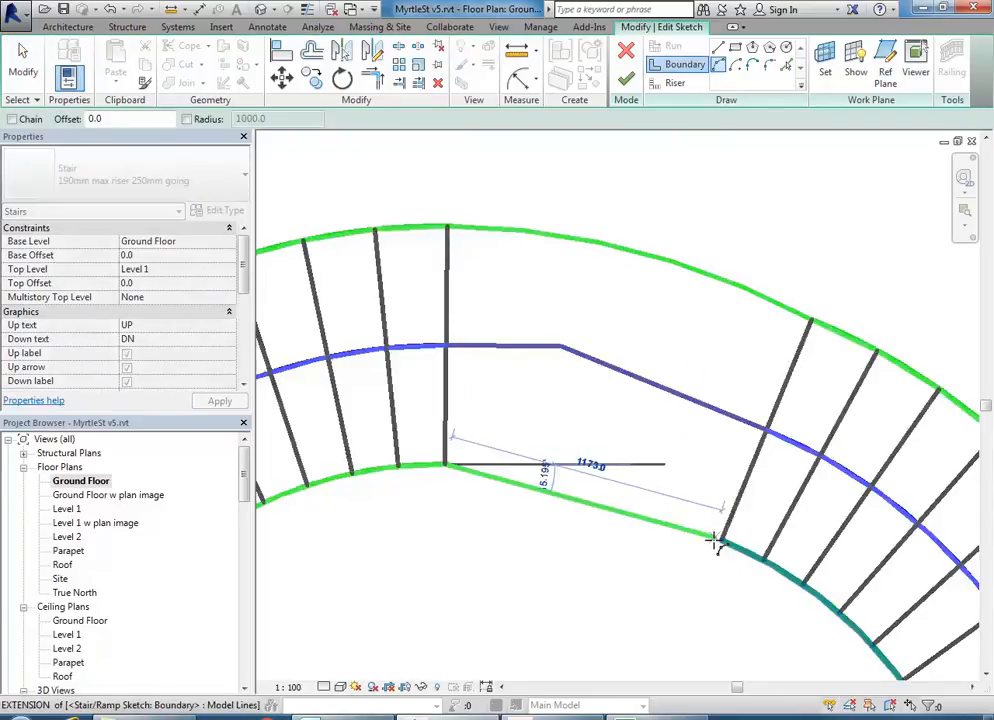
pyautogui.scroll(3, 722, 543)
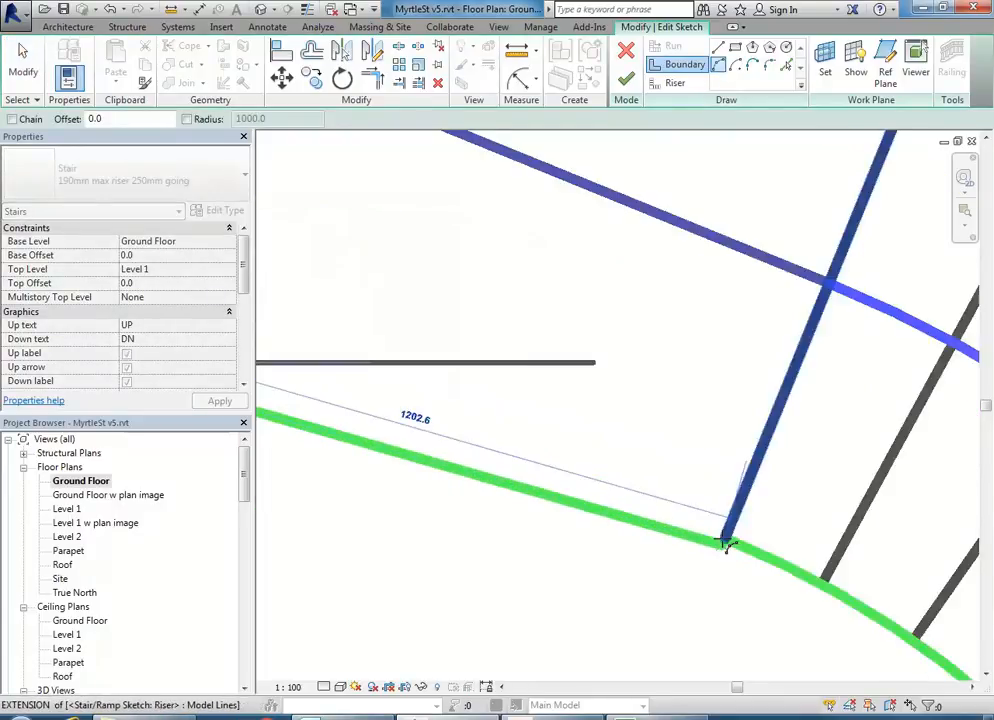
pyautogui.click(725, 541)
pyautogui.scroll(-2, 430, 407)
pyautogui.moveTo(430, 407); pyautogui.dragTo(551, 397, button='middle')
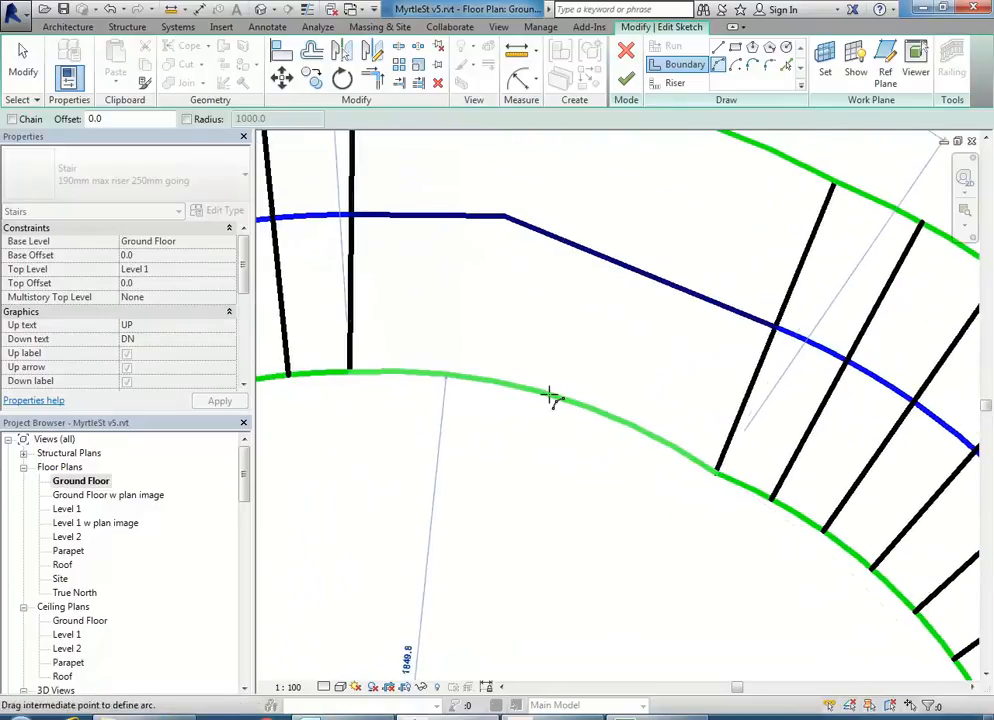
pyautogui.click(538, 398)
pyautogui.scroll(-3, 495, 437)
pyautogui.moveTo(495, 437); pyautogui.dragTo(570, 440, button='middle')
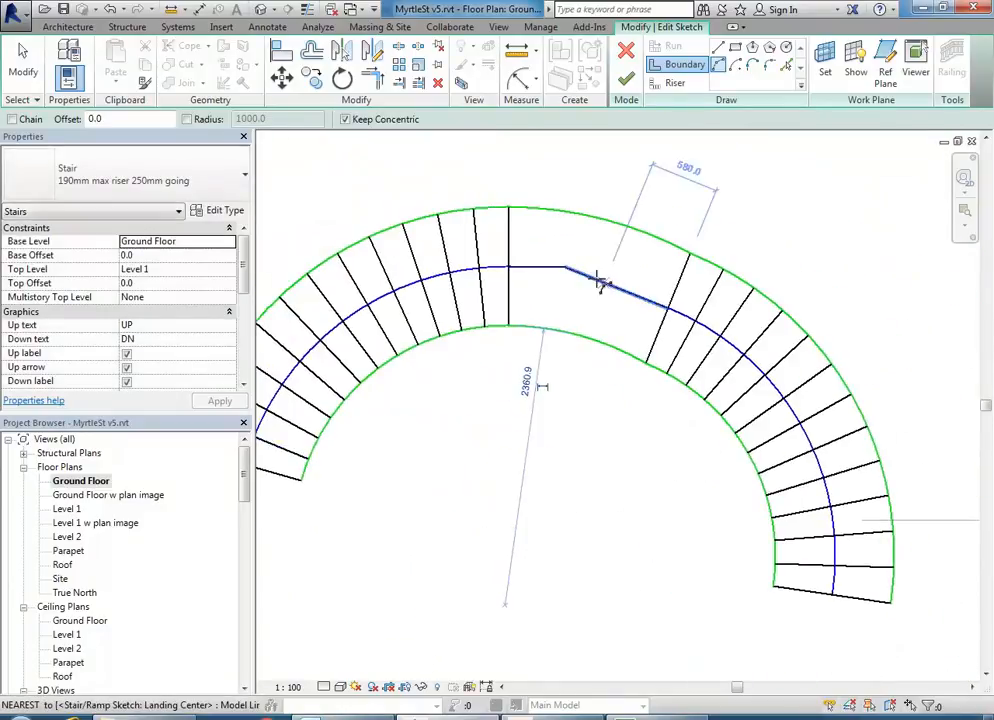
pyautogui.click(564, 269)
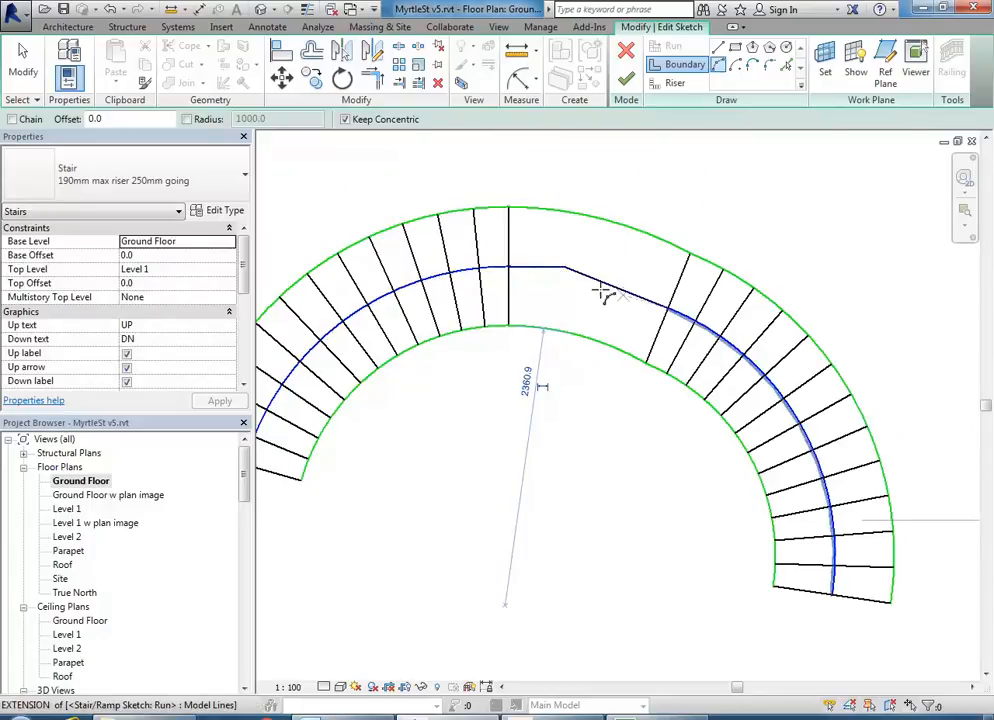
pyautogui.press('Escape')
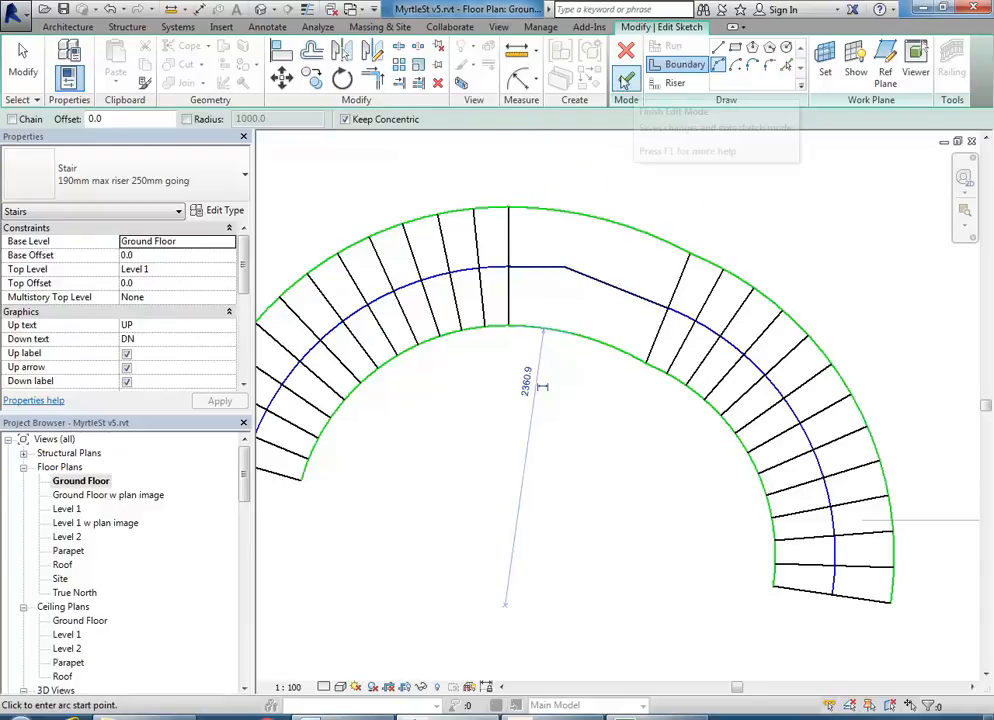
# - Finish the U-shaped stair, dismiss the stringer warning, and deselect it on the plan
pyautogui.press('Escape')
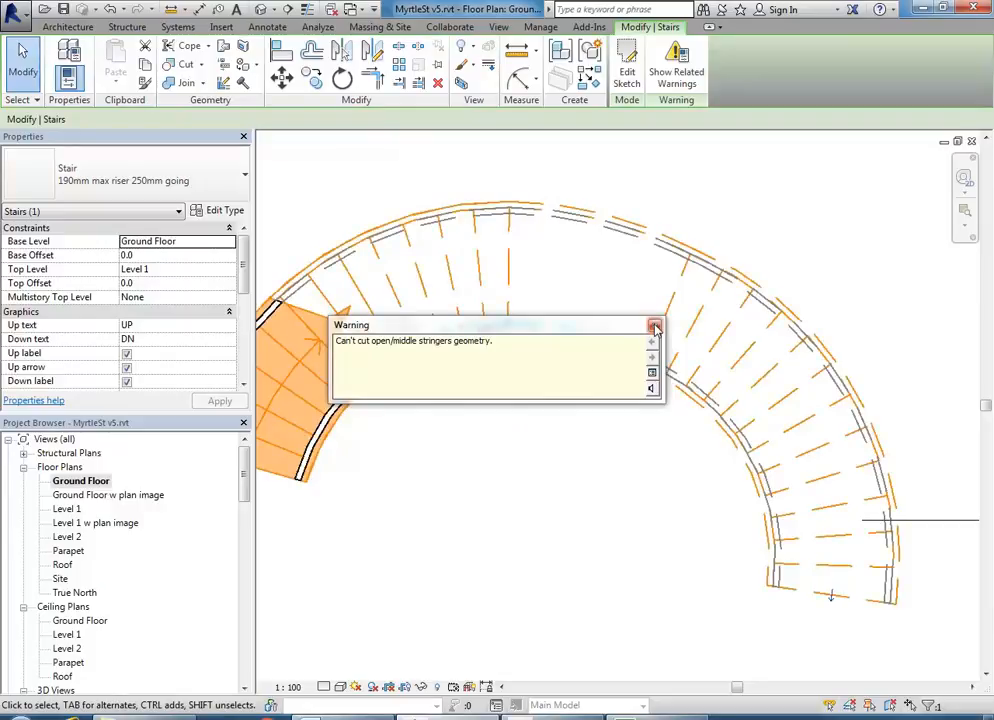
pyautogui.click(655, 328)
pyautogui.click(550, 536)
pyautogui.scroll(-3, 584, 459)
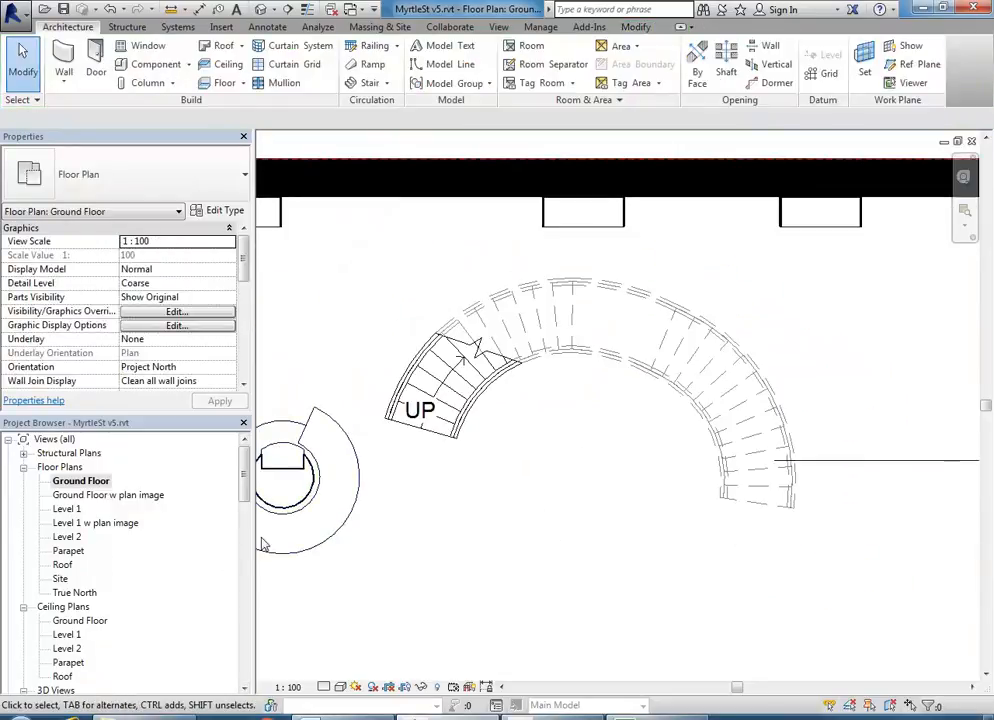
pyautogui.scroll(-4, 60, 597)
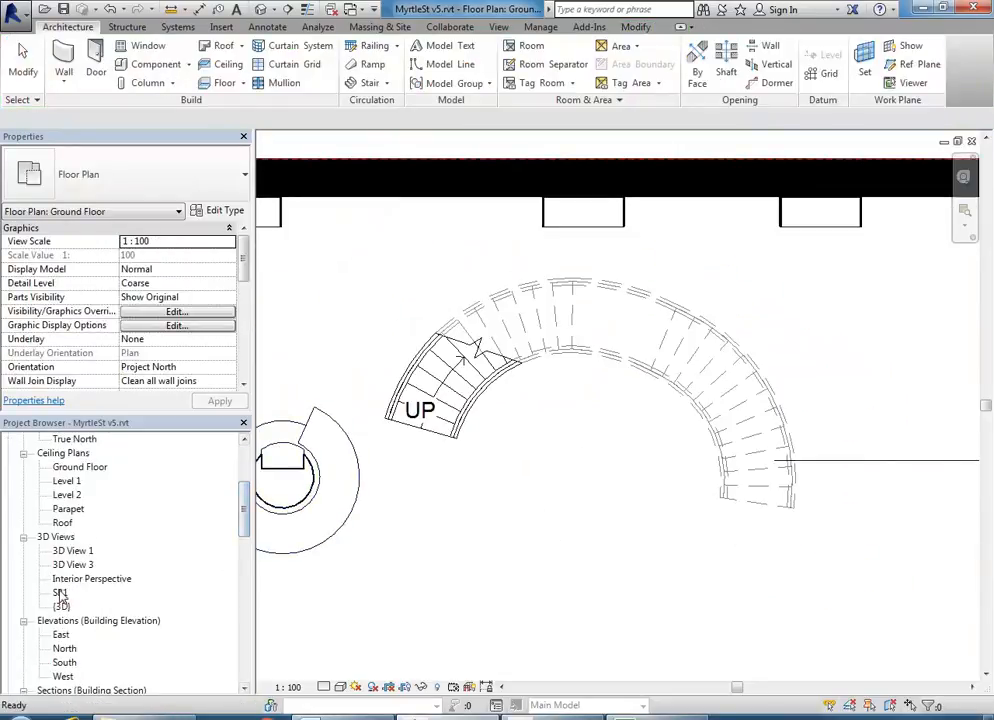
# - In 3D view SB1, change the stair's outer railing to the 900mm Pipe type
pyautogui.doubleClick(60, 593)
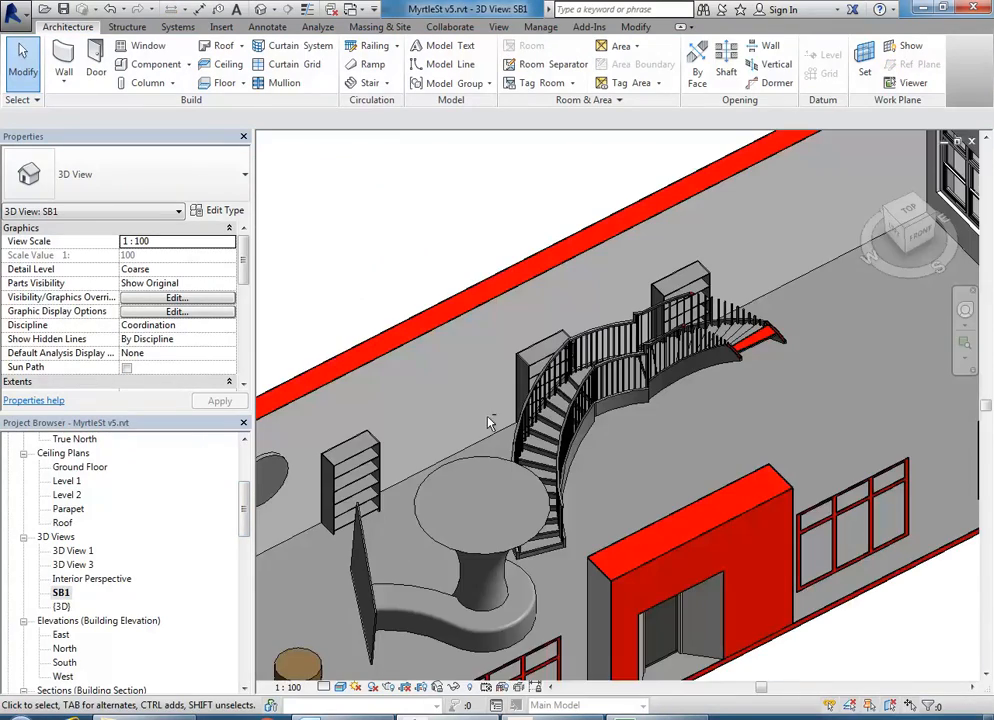
pyautogui.keyDown('shift'); pyautogui.moveTo(476, 412); pyautogui.dragTo(659, 581, button='middle'); pyautogui.keyUp('shift')
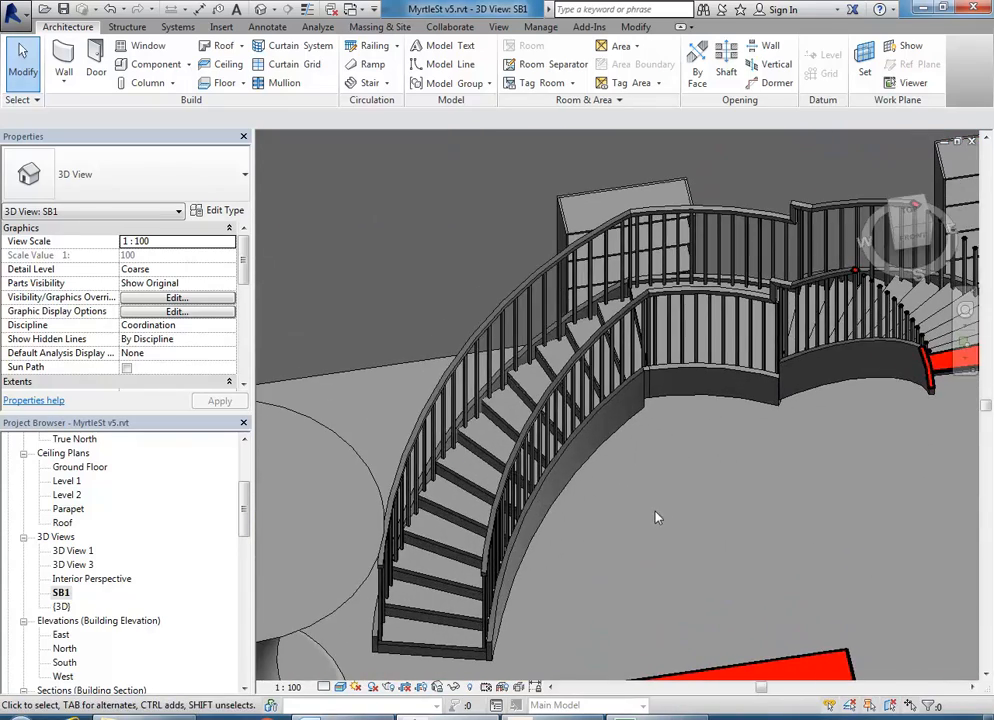
pyautogui.click(488, 342)
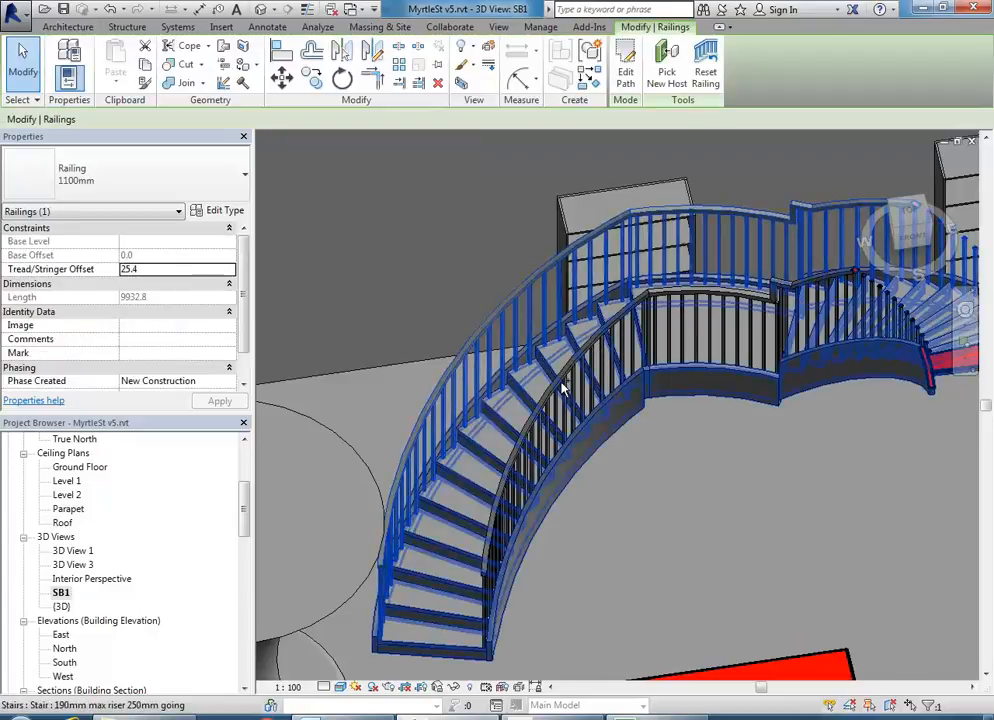
pyautogui.click(658, 476)
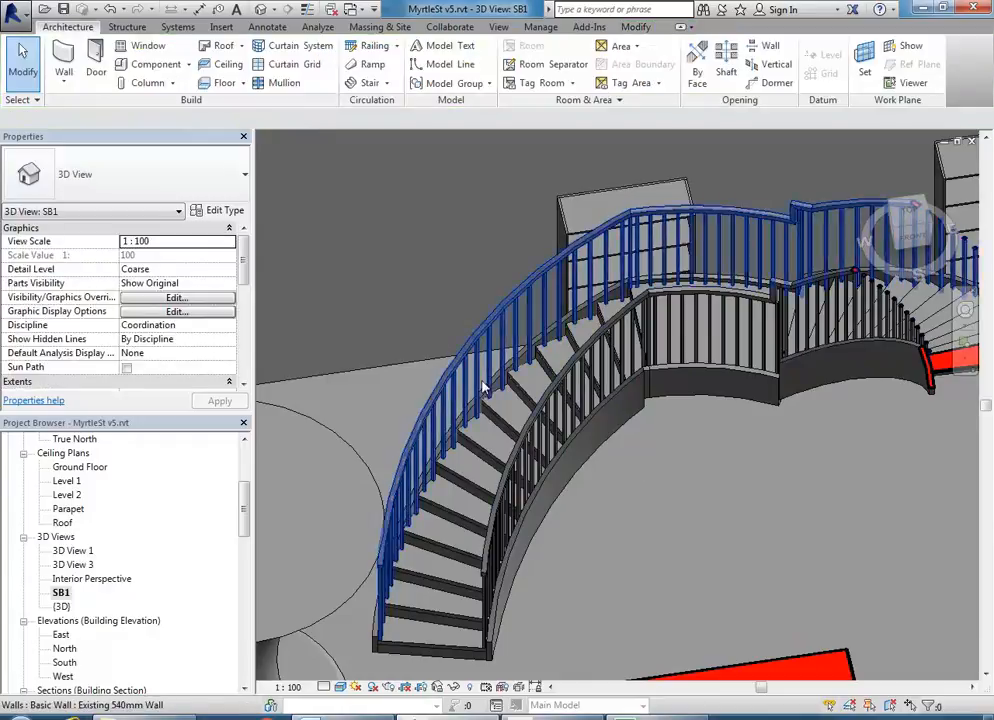
pyautogui.keyDown('shift'); pyautogui.moveTo(604, 538); pyautogui.dragTo(520, 445, button='middle'); pyautogui.keyUp('shift')
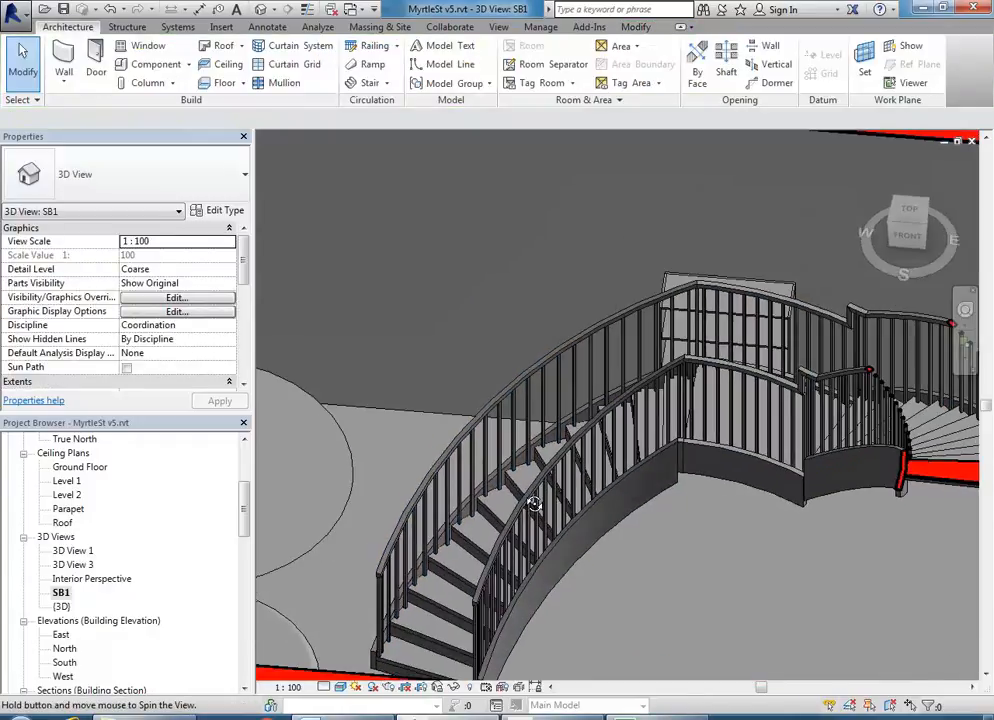
pyautogui.click(503, 404)
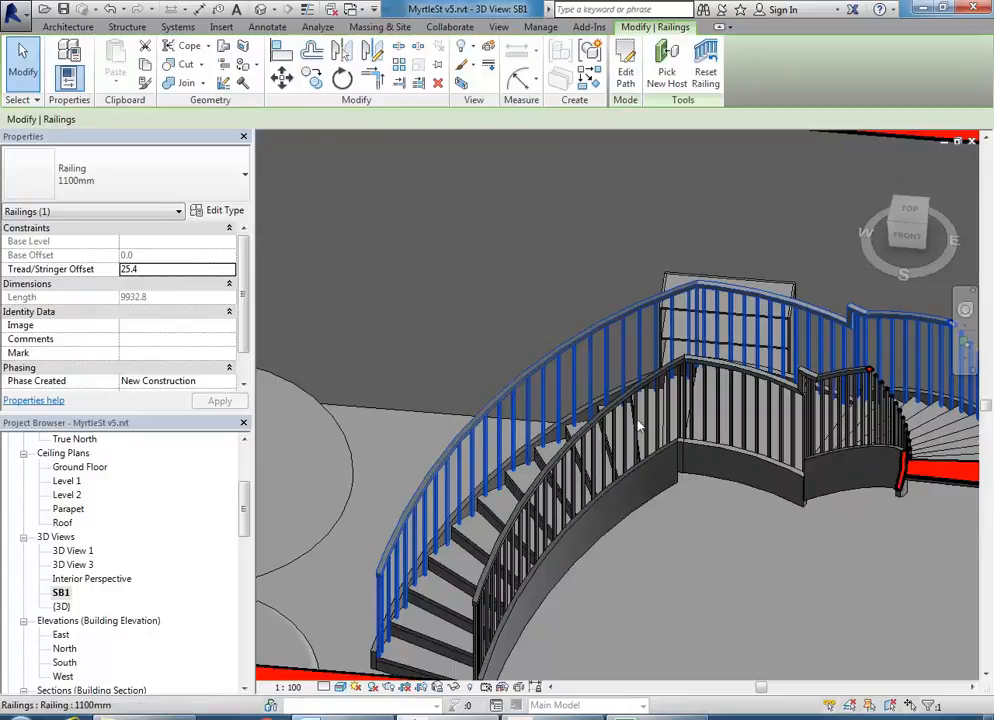
pyautogui.click(150, 180)
pyautogui.click(90, 268)
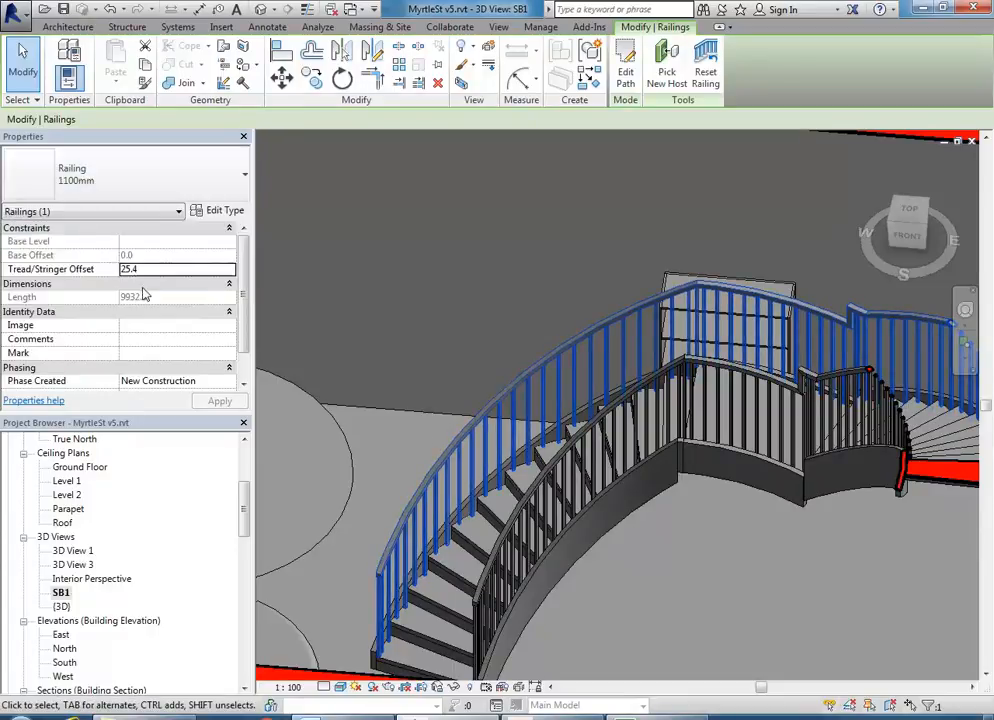
# - Change the stair's inner railing to the 900mm Pipe type as well
pyautogui.press('Escape')
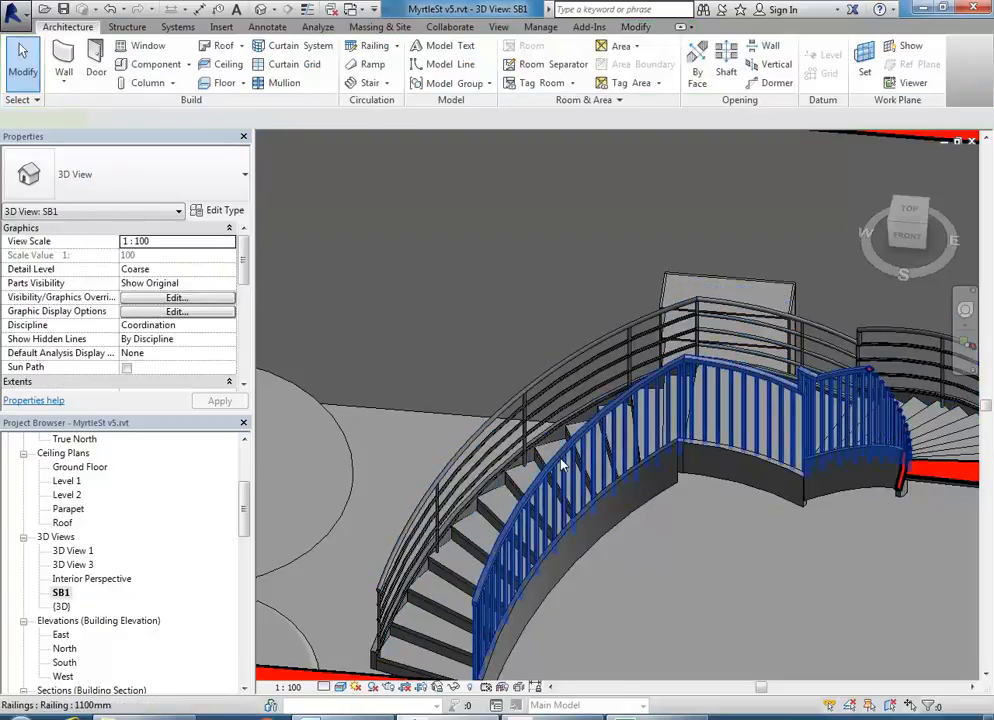
pyautogui.click(590, 450)
pyautogui.click(190, 190)
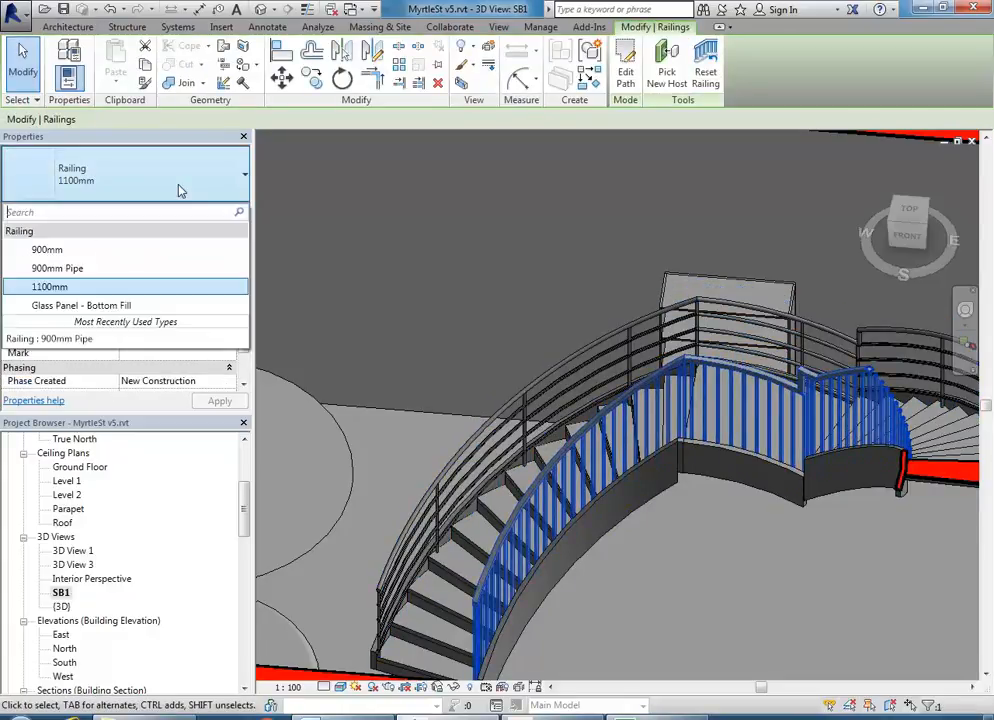
pyautogui.click(89, 270)
pyautogui.press('Escape')
# - Orbit to the stair's other side and select the curved stair
pyautogui.keyDown('shift'); pyautogui.moveTo(678, 542); pyautogui.dragTo(540, 395, button='middle'); pyautogui.keyUp('shift')
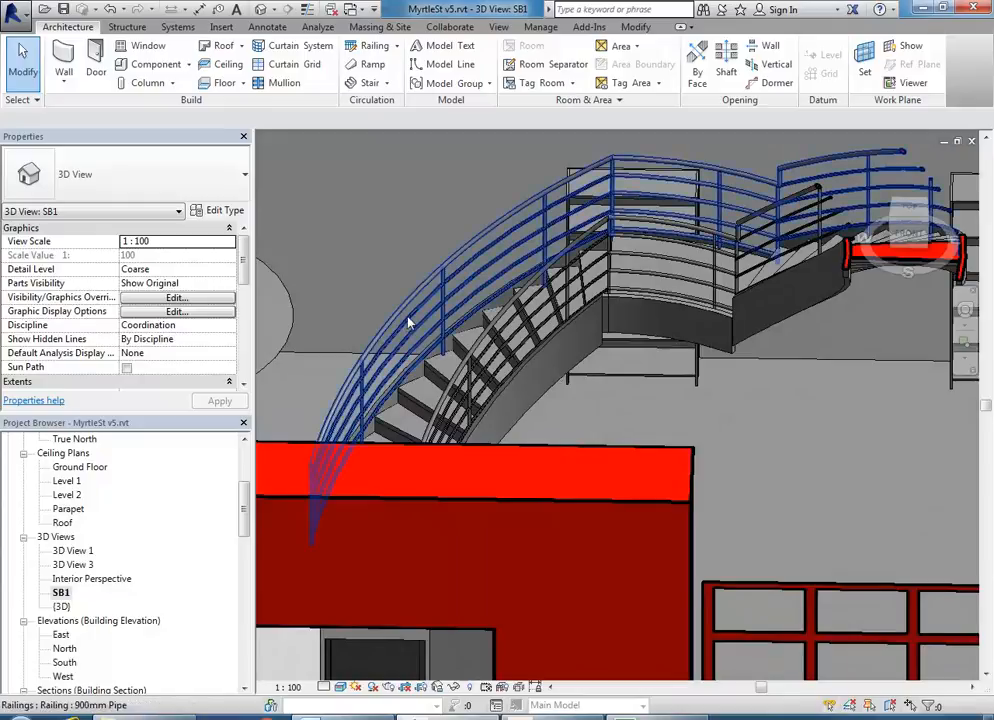
pyautogui.click(545, 400)
pyautogui.scroll(4, 560, 405)
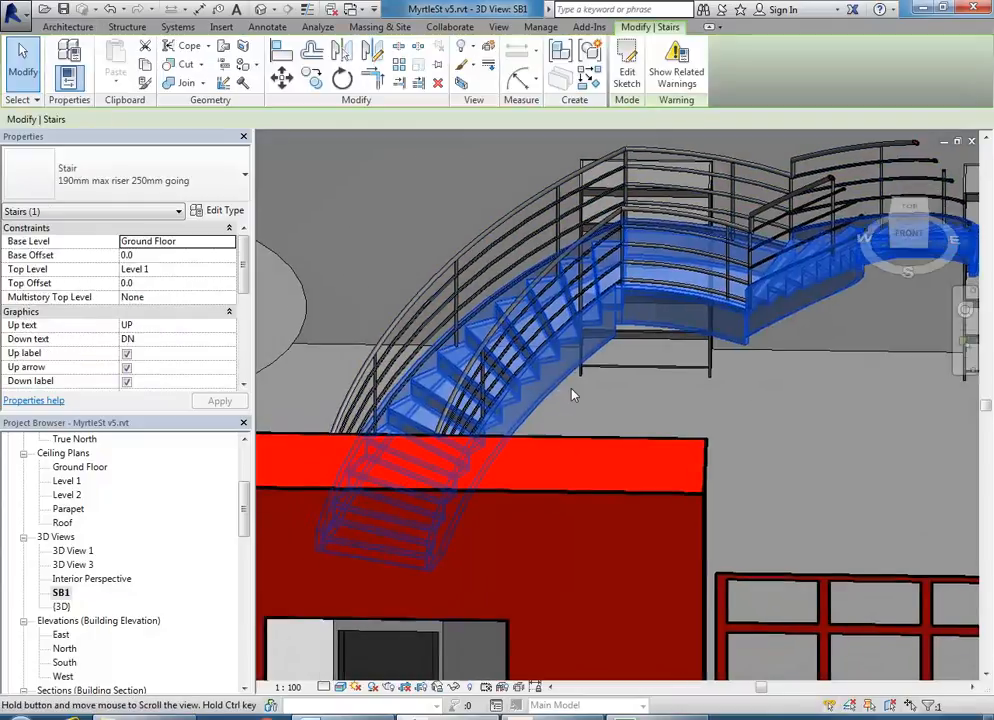
# - Switch the curved stair's type to Monolithic Stair and deselect it
pyautogui.keyDown('shift'); pyautogui.moveTo(561, 411); pyautogui.dragTo(481, 424, button='middle'); pyautogui.keyUp('shift')
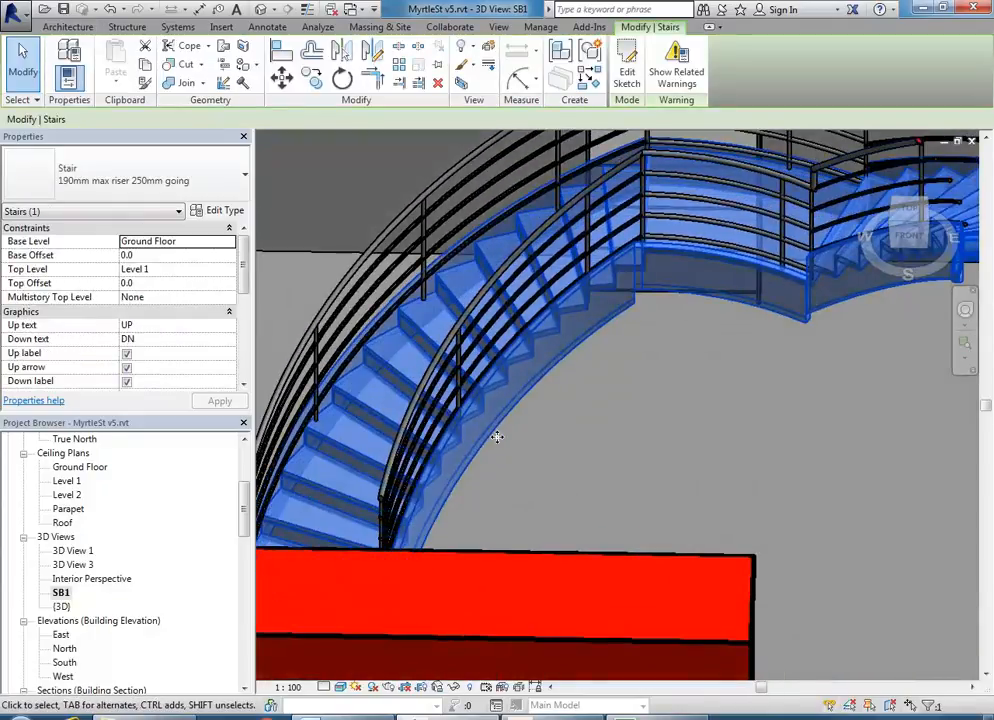
pyautogui.click(135, 178)
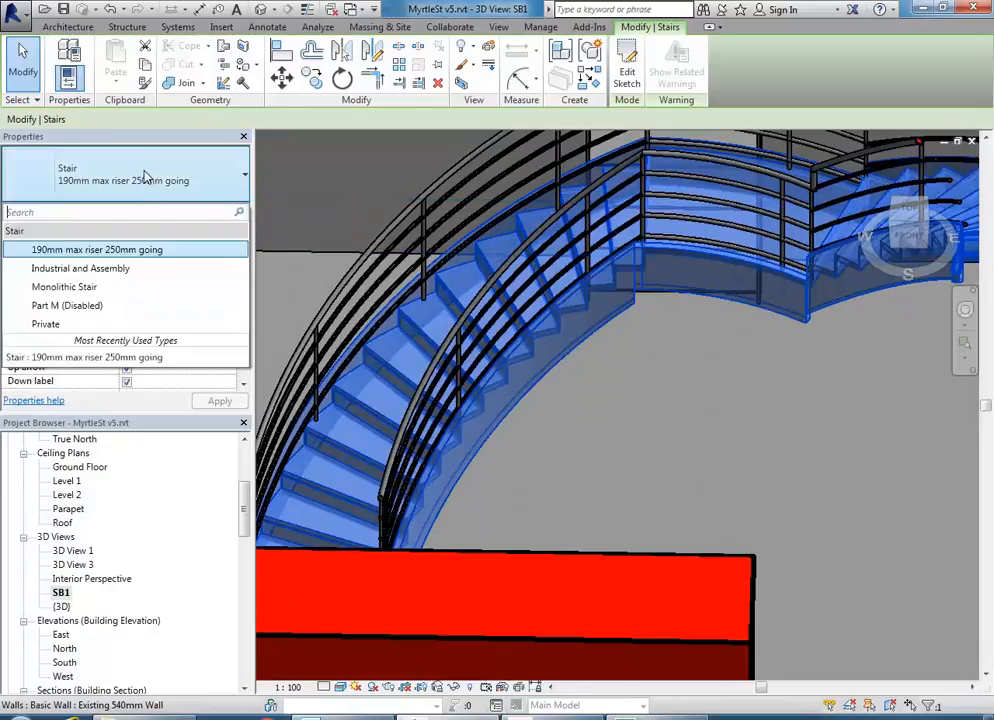
pyautogui.click(75, 290)
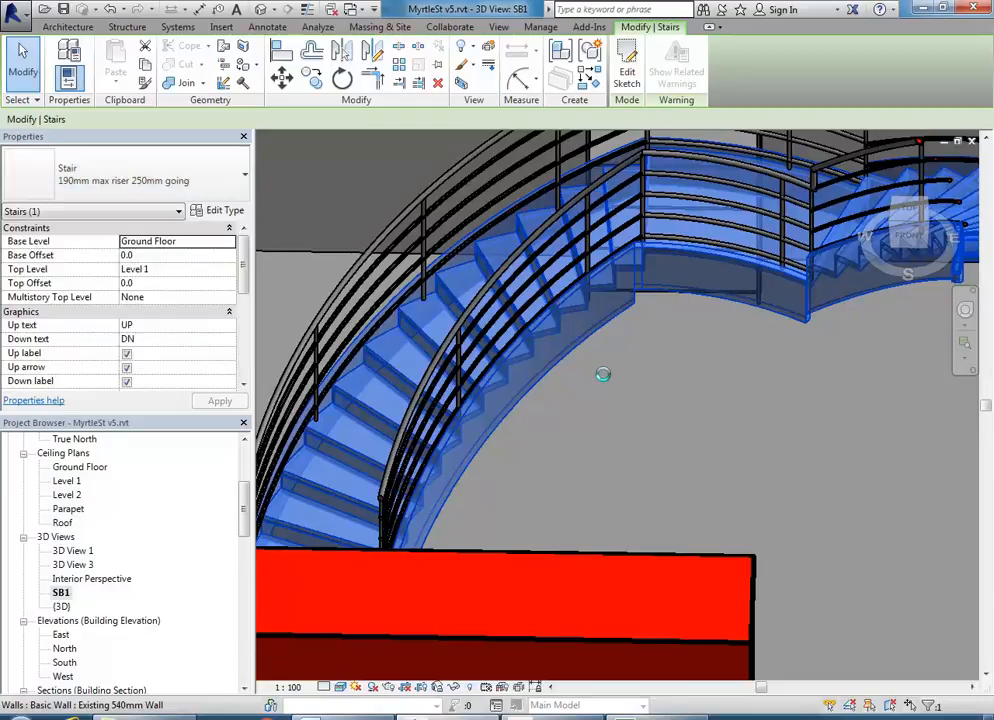
pyautogui.click(604, 381)
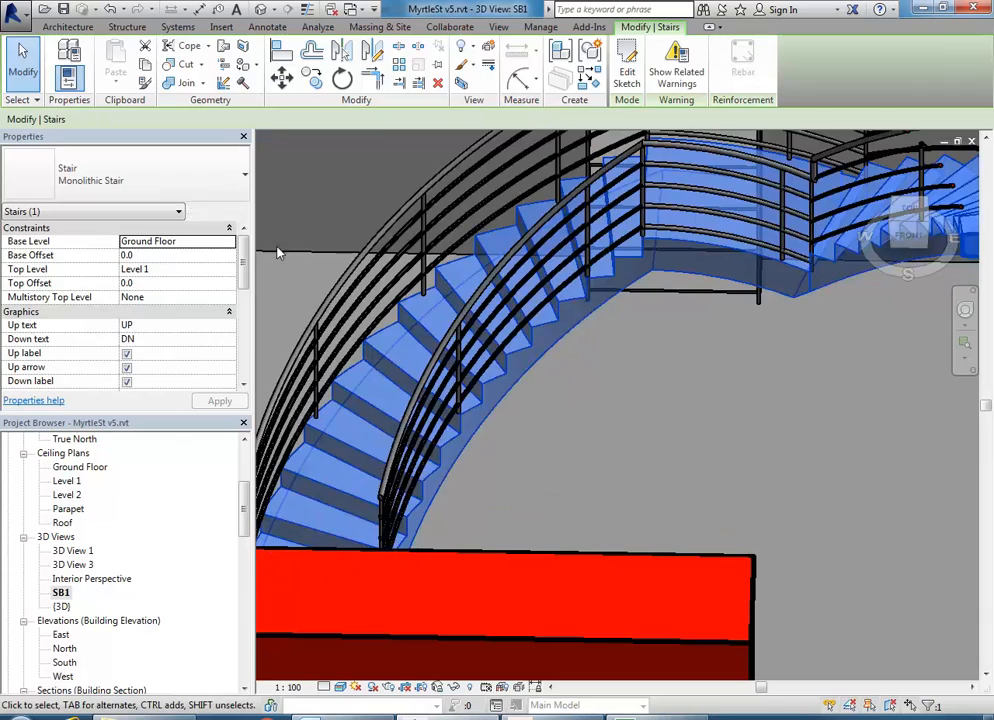
pyautogui.scroll(-2, 590, 485)
pyautogui.moveTo(645, 438); pyautogui.dragTo(632, 401, button='middle')
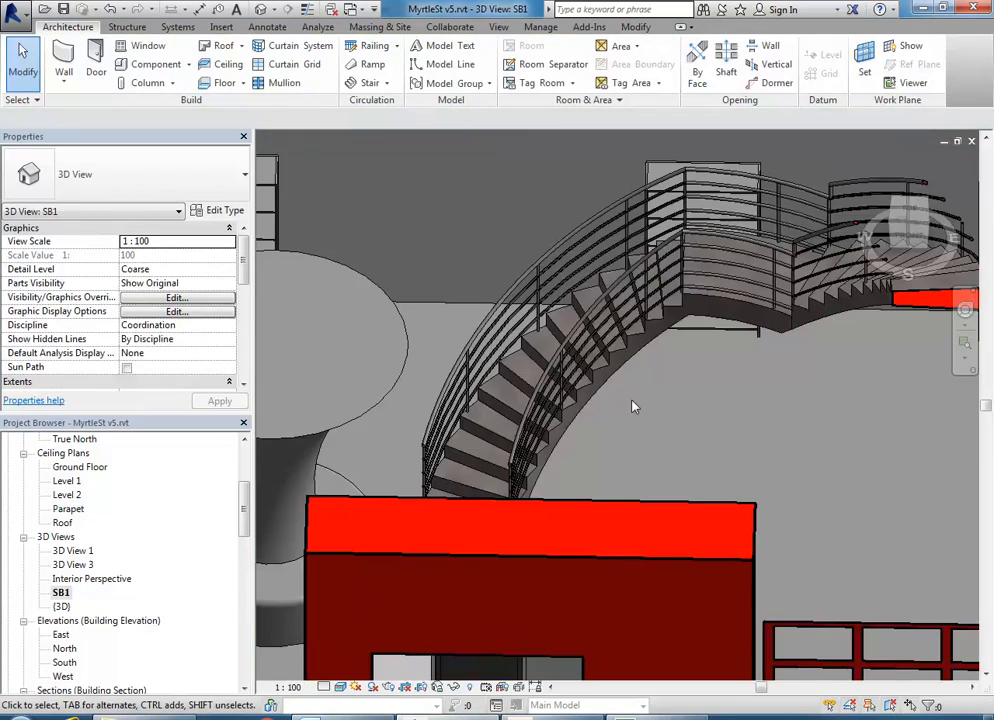
# - Drag the monolithic curved stair further along the room near the front wall
pyautogui.keyDown('shift'); pyautogui.moveTo(635, 320); pyautogui.dragTo(620, 470, button='middle'); pyautogui.keyUp('shift')
pyautogui.click(597, 485)
pyautogui.click(690, 530)
pyautogui.scroll(-3, 664, 472)
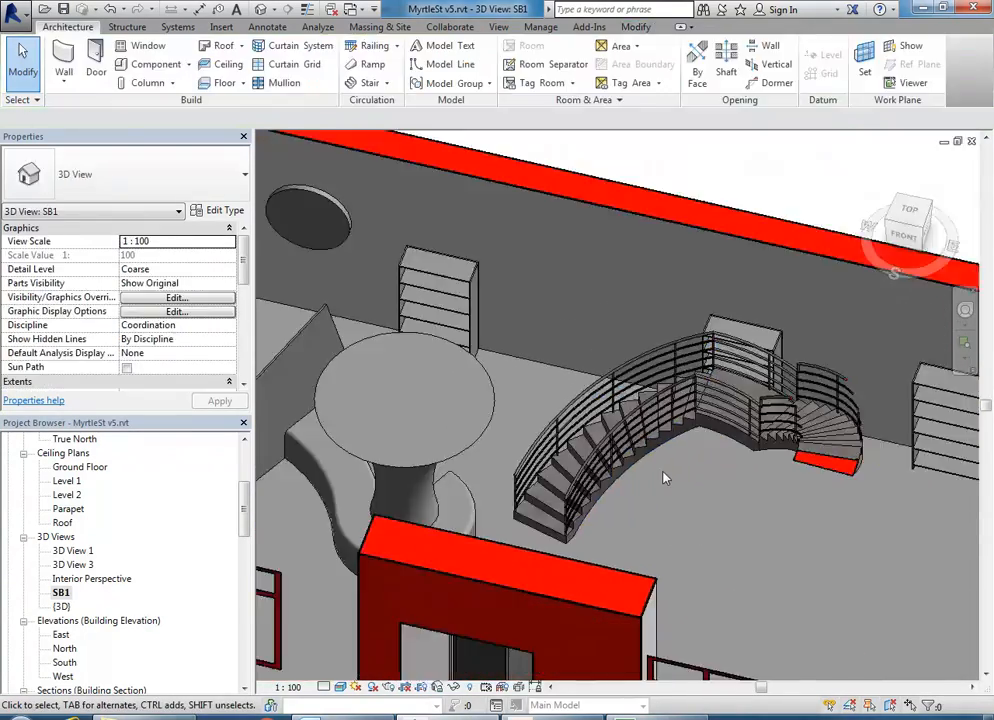
pyautogui.keyDown('shift'); pyautogui.moveTo(532, 428); pyautogui.dragTo(413, 394, button='middle'); pyautogui.keyUp('shift')
pyautogui.moveTo(721, 503); pyautogui.dragTo(643, 418, button='middle')
pyautogui.scroll(-1, 680, 494)
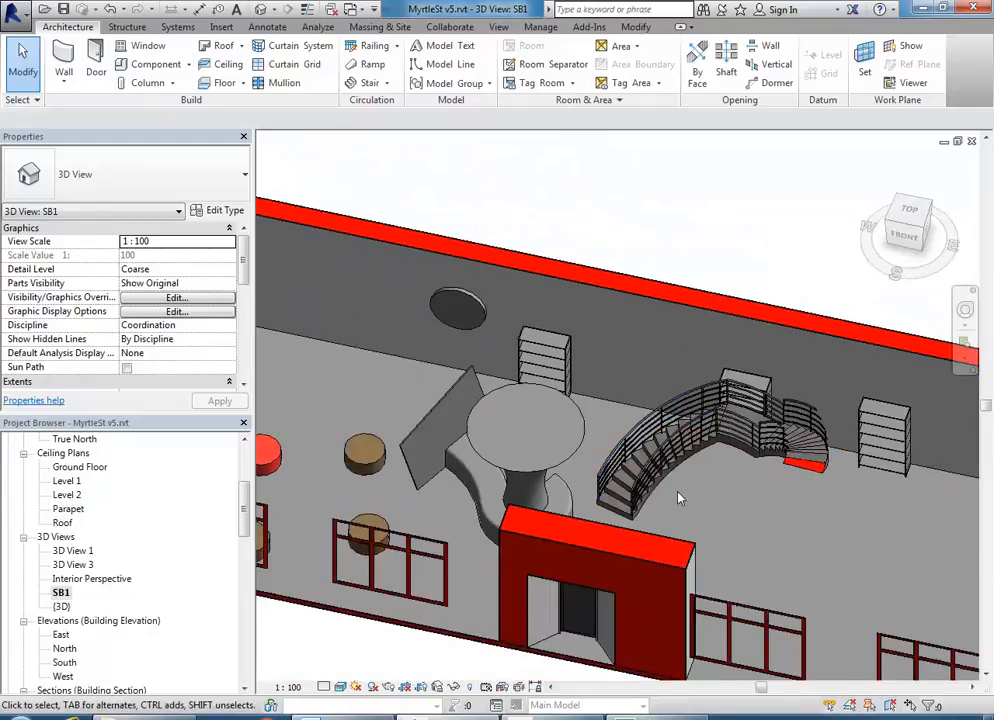
pyautogui.click(676, 467)
pyautogui.scroll(-1, 718, 498)
pyautogui.moveTo(722, 501); pyautogui.dragTo(572, 452, button='middle')
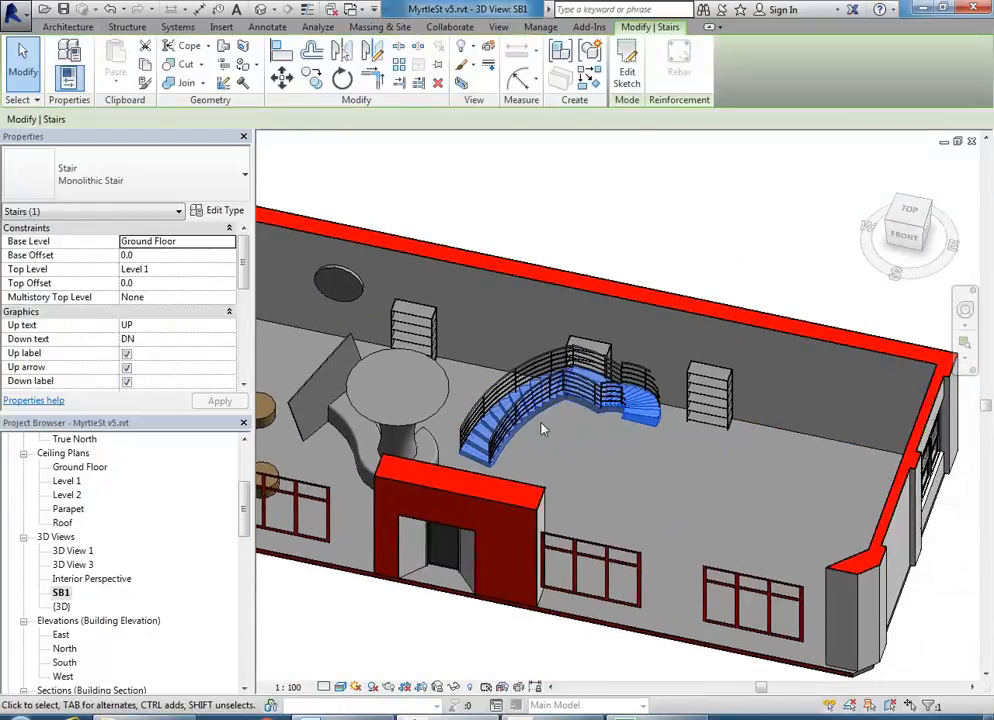
pyautogui.moveTo(535, 421); pyautogui.dragTo(715, 530)
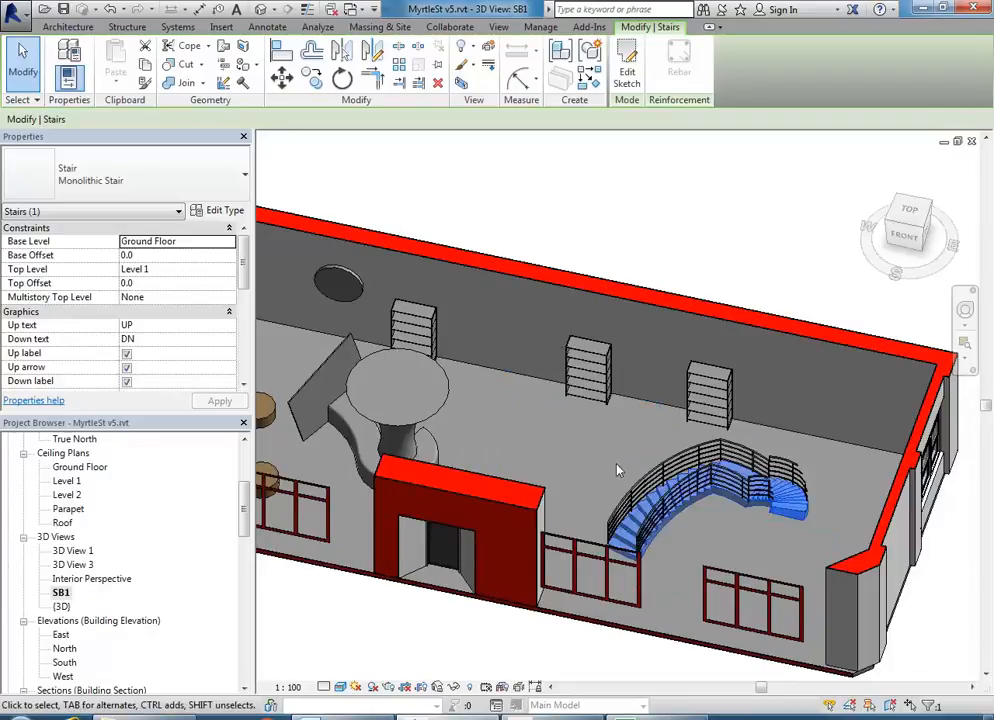
pyautogui.press('Escape')
# - Open the Ground Floor plan from the Project Browser
pyautogui.scroll(3, 519, 424)
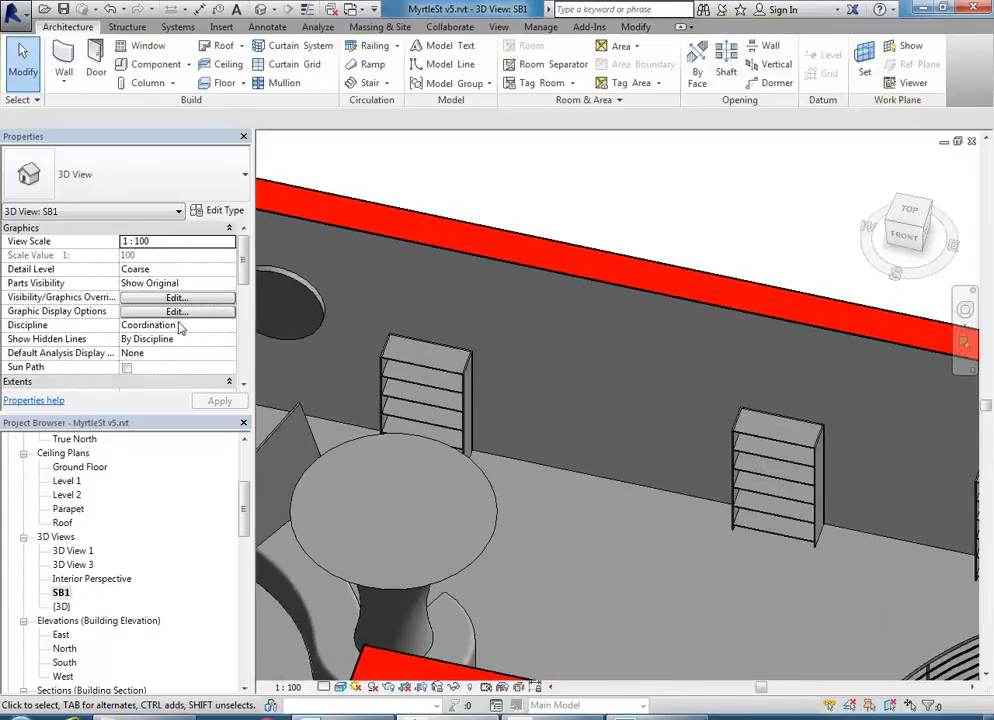
pyautogui.moveTo(246, 530); pyautogui.dragTo(243, 485)
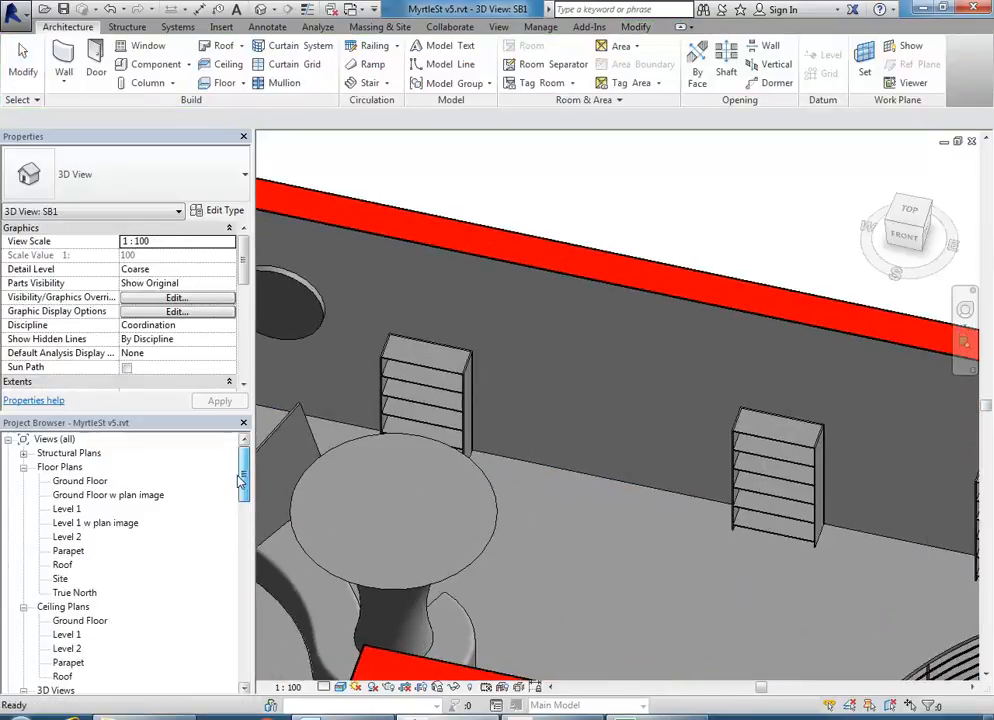
pyautogui.doubleClick(100, 481)
pyautogui.moveTo(637, 513); pyautogui.dragTo(726, 583, button='middle')
pyautogui.scroll(2, 568, 433)
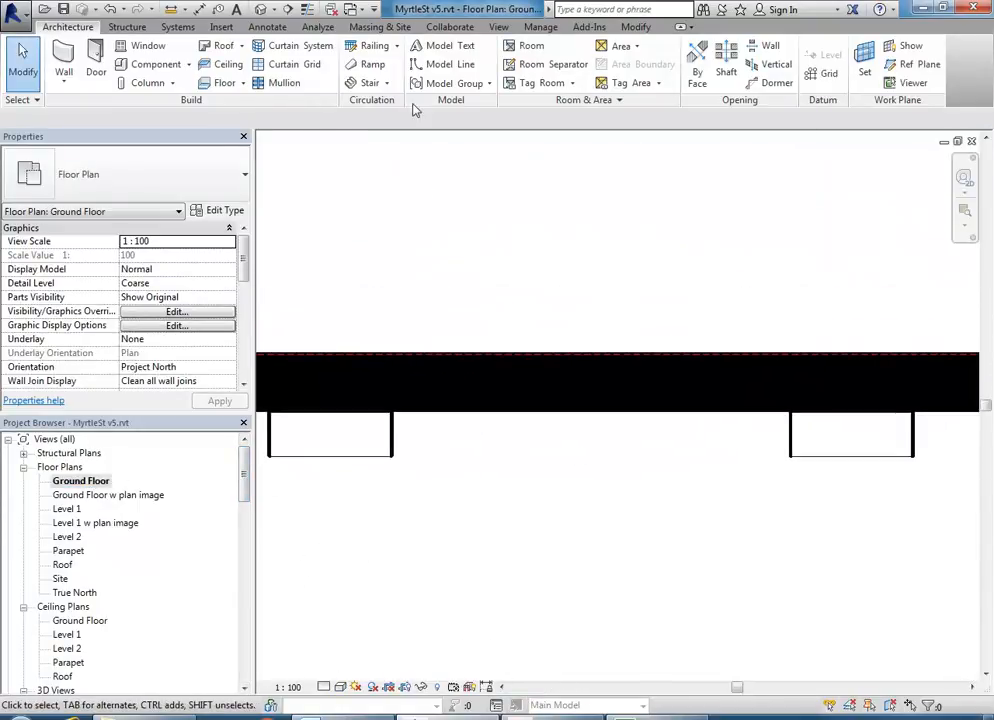
# - Start a new Stair by Sketch, checking width 1100.0 and 24 desired risers
pyautogui.click(387, 83)
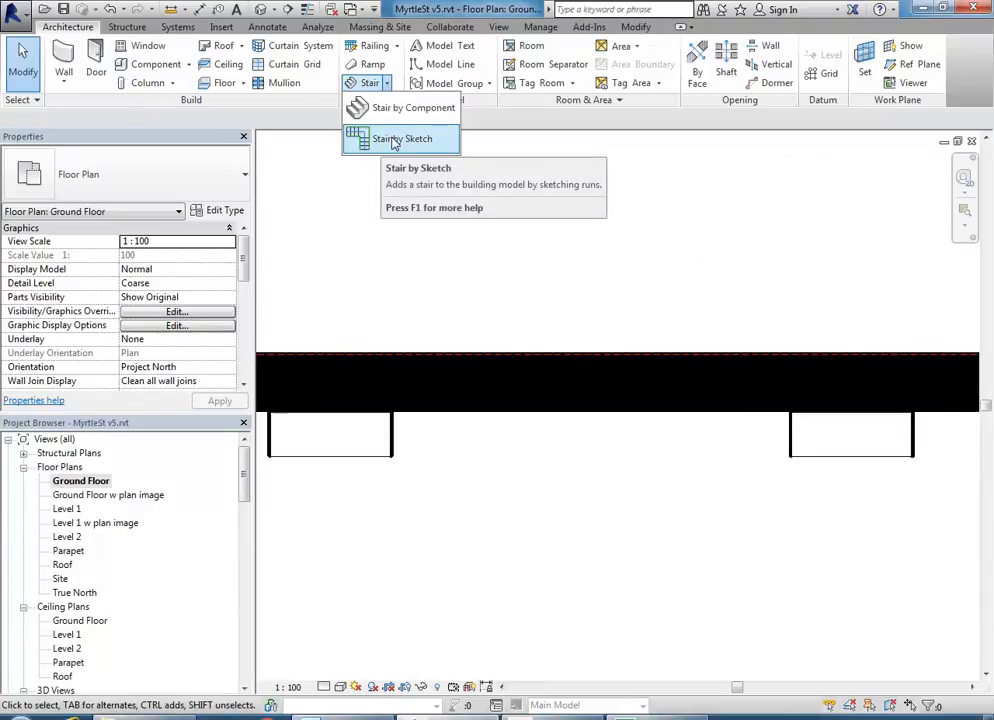
pyautogui.click(395, 143)
pyautogui.scroll(2, 432, 405)
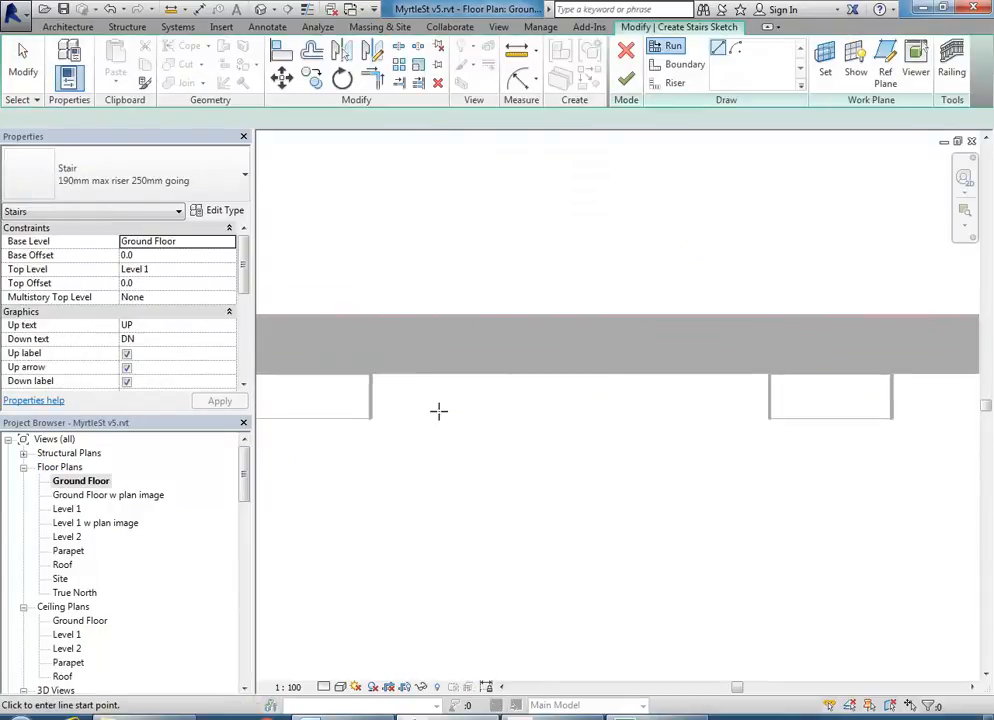
pyautogui.moveTo(456, 440); pyautogui.dragTo(488, 454, button='middle')
pyautogui.moveTo(245, 268); pyautogui.dragTo(244, 328)
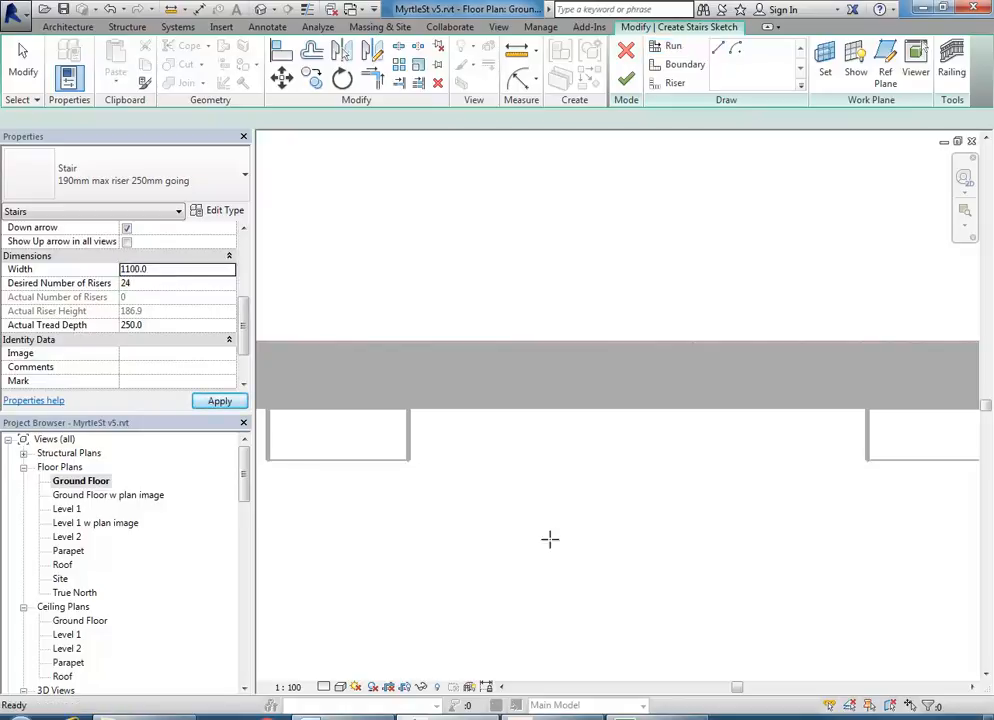
pyautogui.moveTo(553, 546); pyautogui.dragTo(513, 515, button='middle')
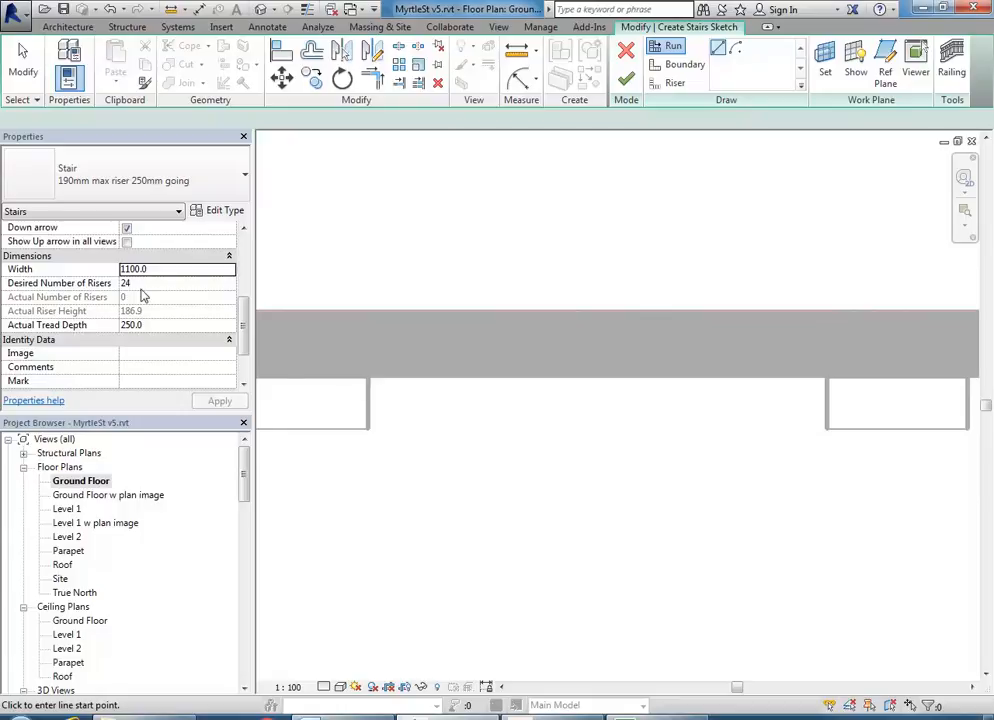
pyautogui.moveTo(441, 482); pyautogui.dragTo(452, 482, button='middle')
pyautogui.moveTo(444, 394); pyautogui.dragTo(466, 390, button='middle')
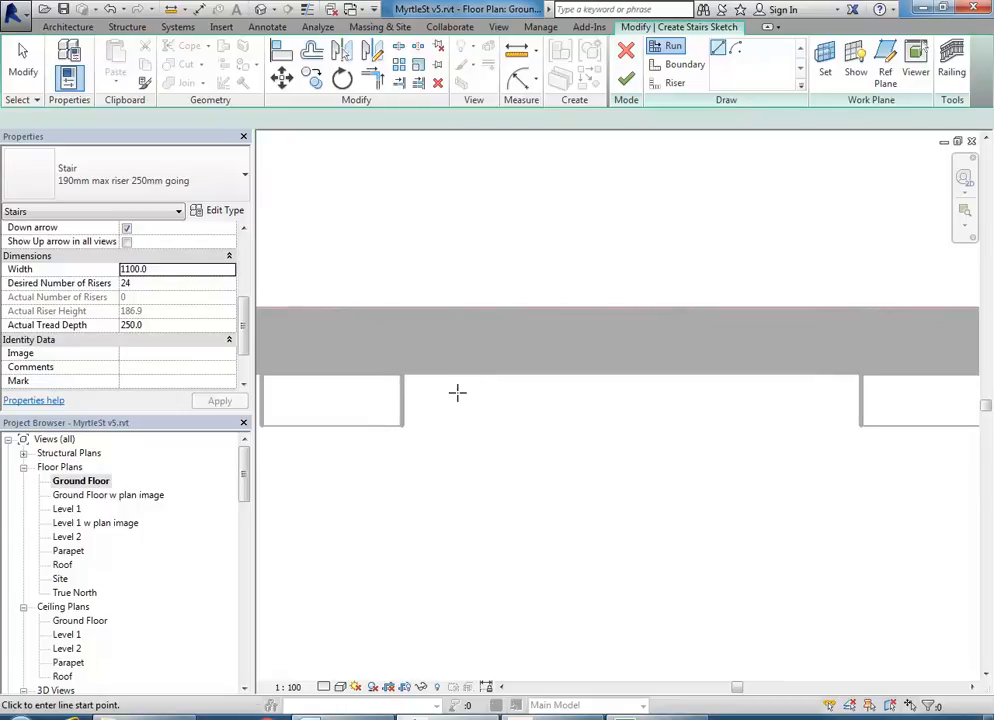
pyautogui.scroll(1, 455, 390)
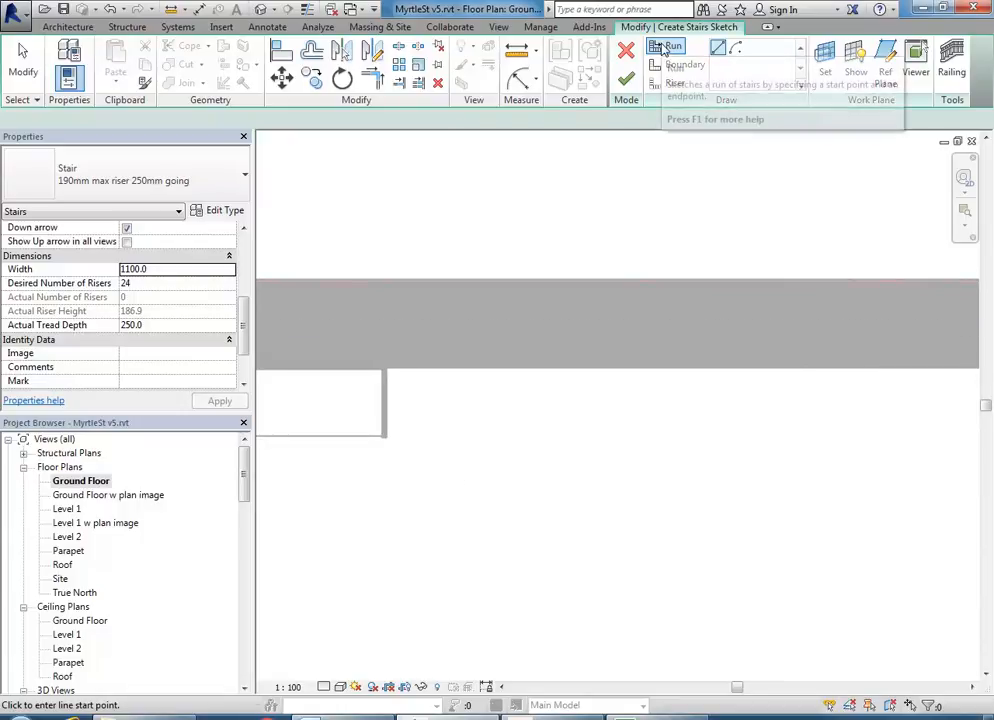
# - Sketch a straight 18-riser run just below the wall
pyautogui.moveTo(532, 499); pyautogui.dragTo(444, 435, button='middle')
pyautogui.click(360, 437)
pyautogui.scroll(-1, 661, 434)
pyautogui.moveTo(661, 434); pyautogui.dragTo(595, 455, button='middle')
pyautogui.scroll(-1, 558, 457)
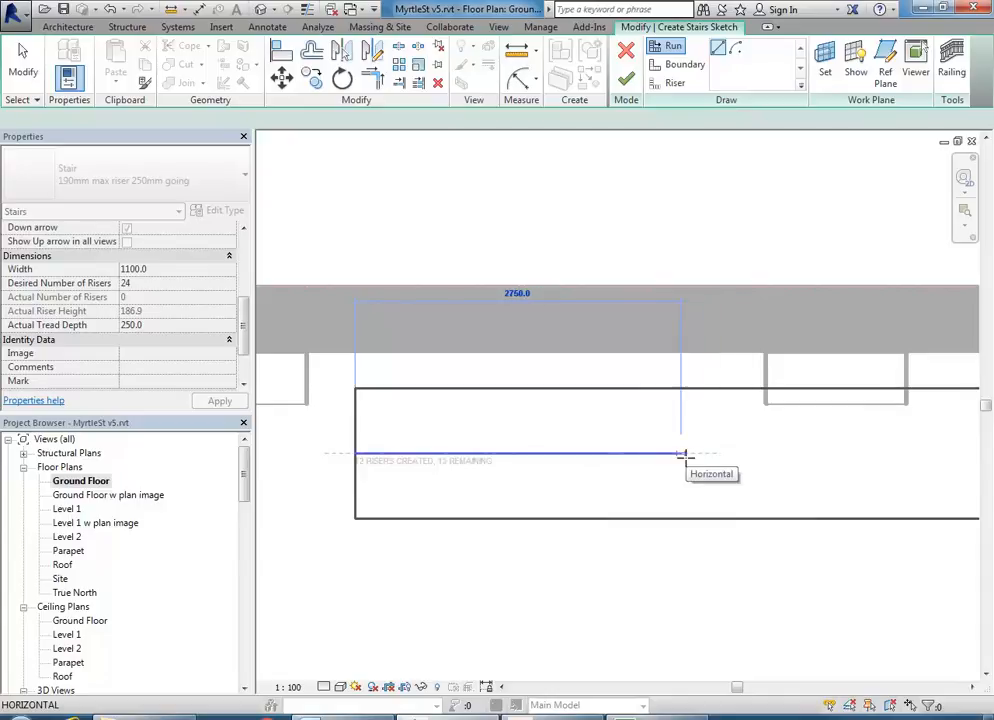
pyautogui.moveTo(734, 458); pyautogui.dragTo(609, 459, button='middle')
pyautogui.moveTo(706, 450); pyautogui.dragTo(746, 447, button='middle')
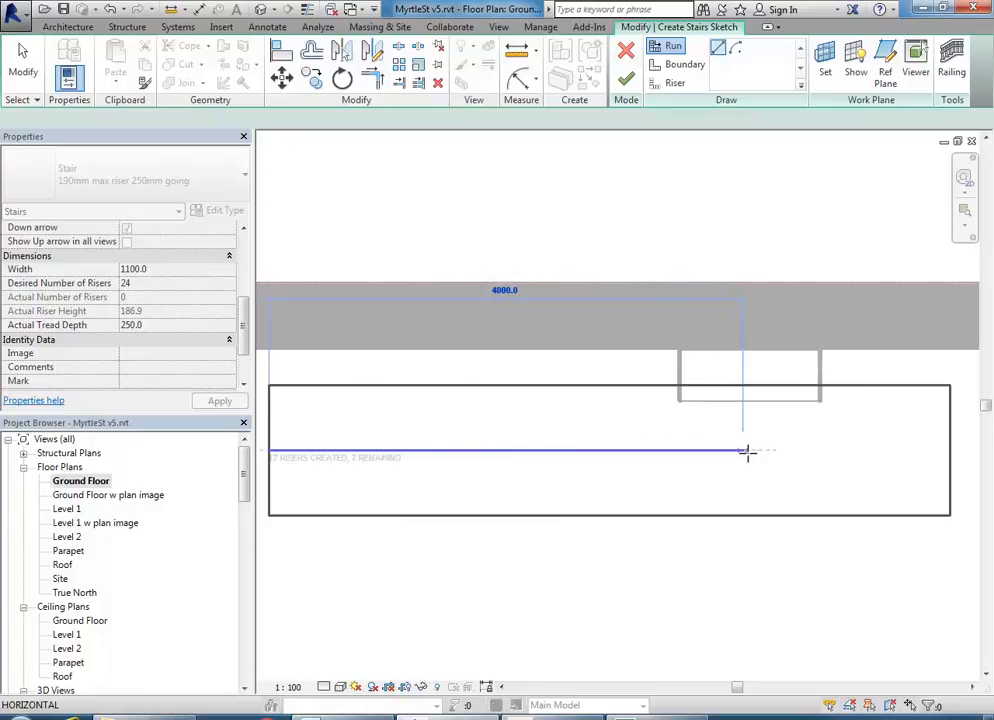
pyautogui.click(771, 449)
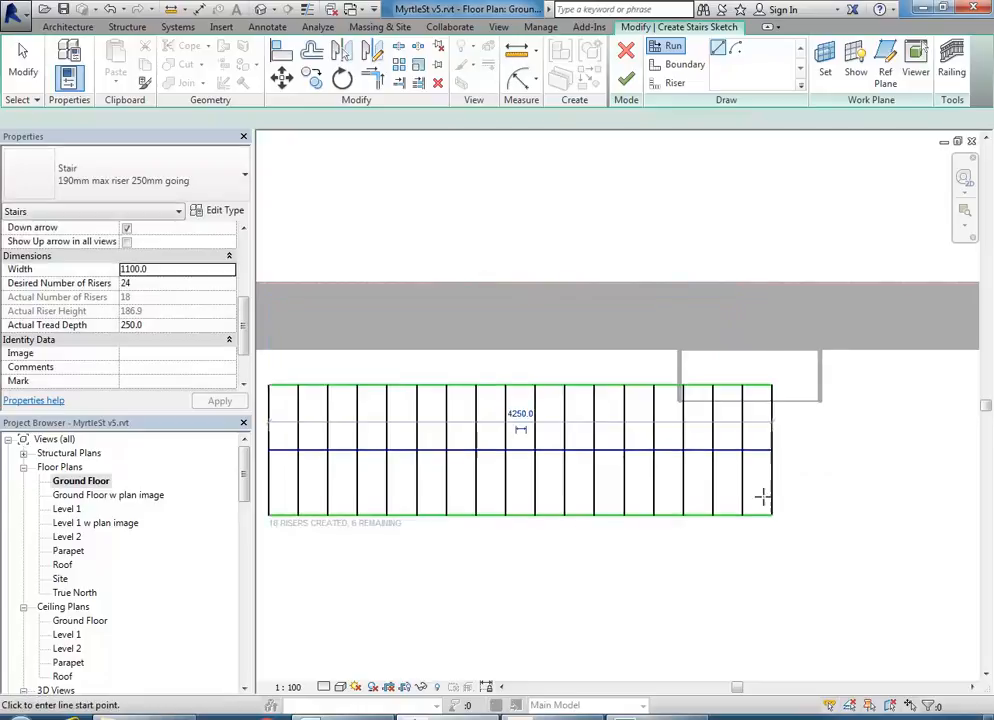
pyautogui.scroll(-1, 713, 568)
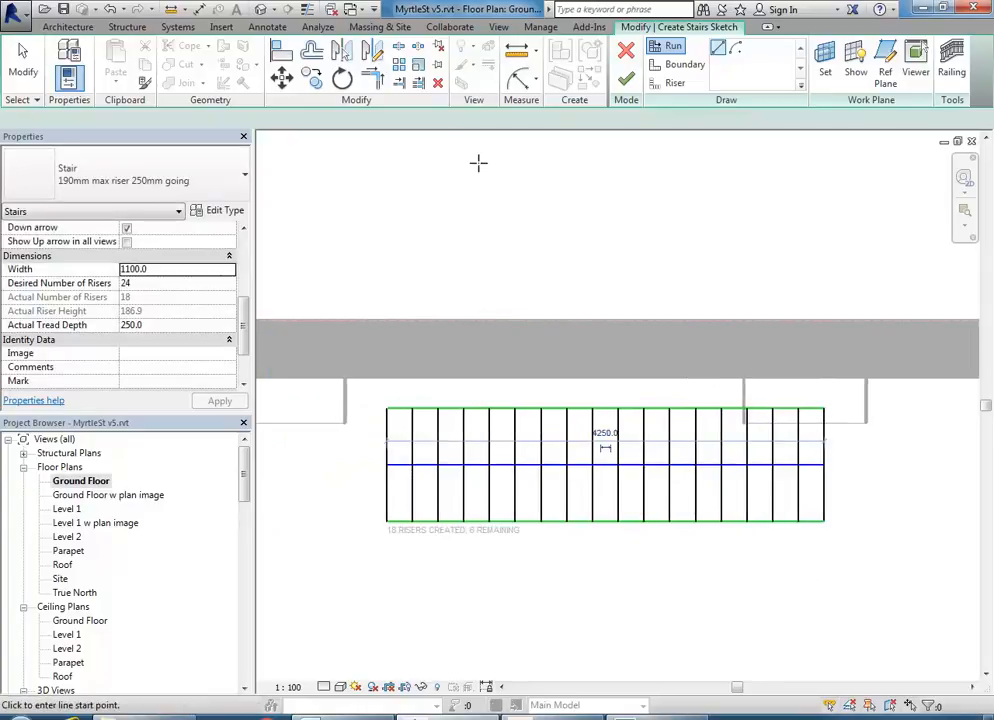
# - Window-select the run's sketch lines and move them up tight against the wall
pyautogui.rightClick(427, 171)
pyautogui.click(480, 183)
pyautogui.rightClick(480, 183)
pyautogui.click(520, 194)
pyautogui.scroll(-1, 508, 303)
pyautogui.moveTo(397, 300)
pyautogui.mouseDown()
pyautogui.moveTo(783, 473)
pyautogui.moveTo(868, 543)
pyautogui.mouseUp()
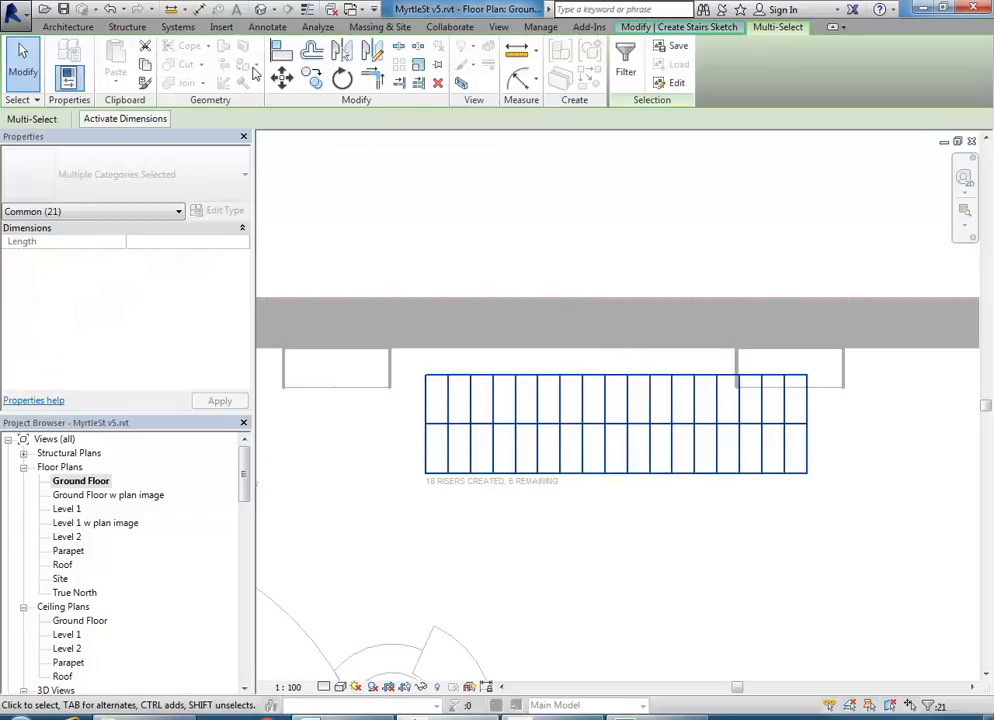
pyautogui.scroll(2, 422, 377)
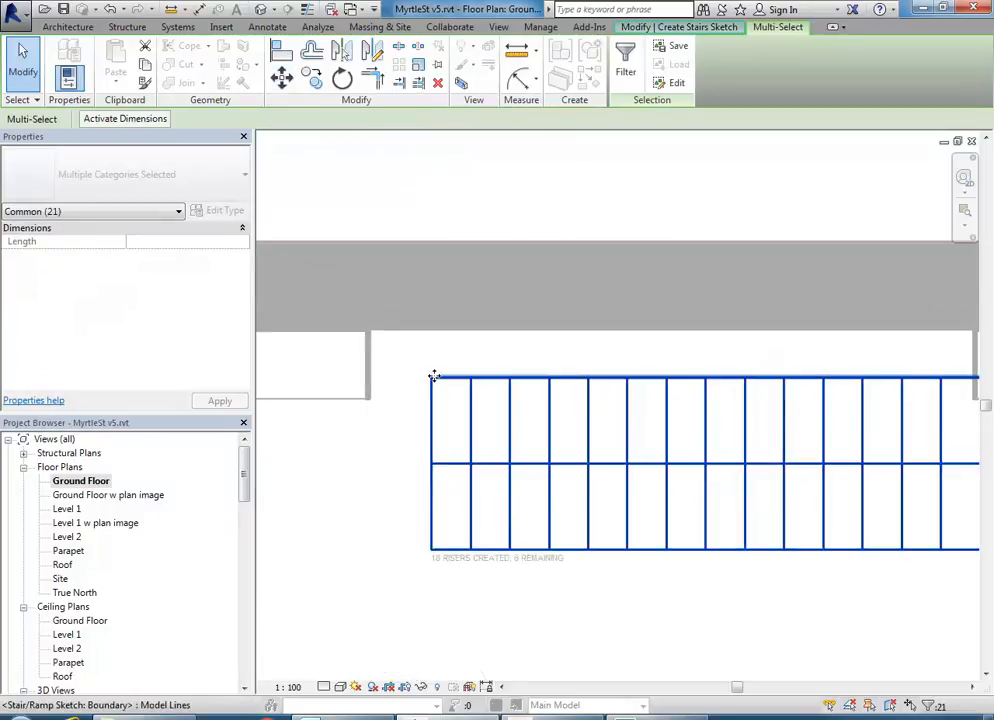
pyautogui.moveTo(433, 379); pyautogui.dragTo(413, 340)
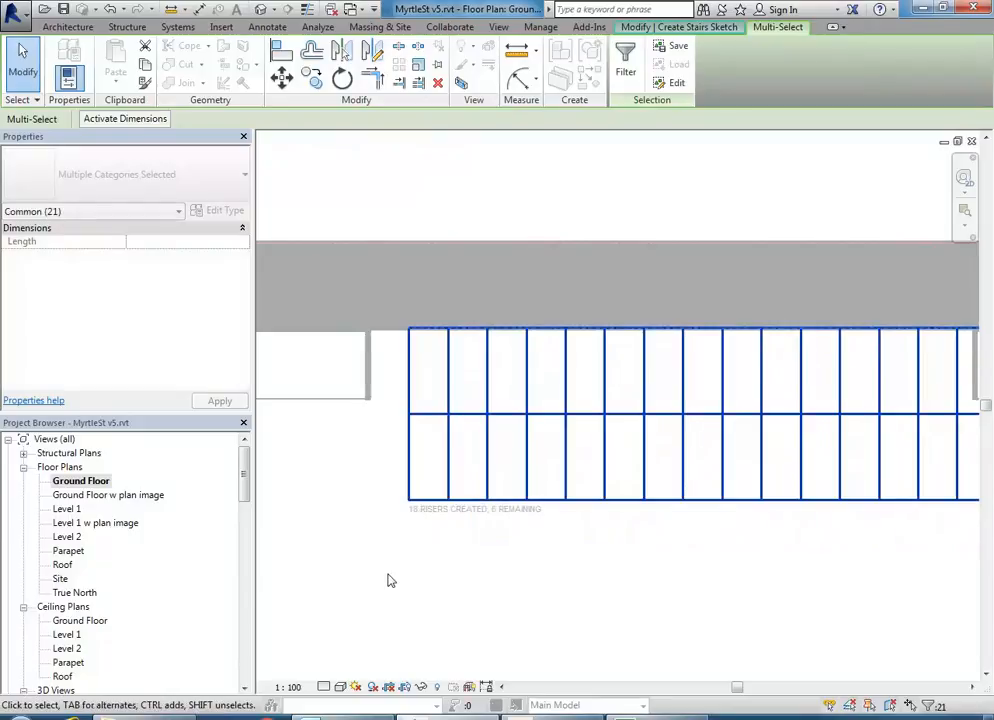
pyautogui.scroll(-3, 459, 561)
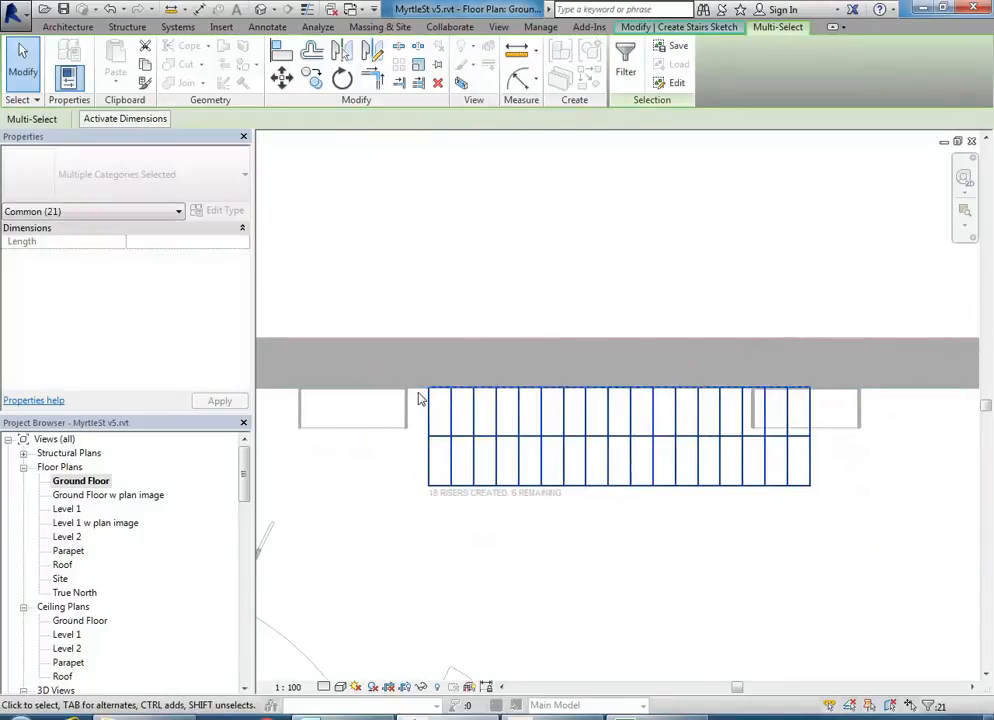
pyautogui.moveTo(550, 552)
pyautogui.mouseDown(button='middle')
pyautogui.moveTo(559, 556)
pyautogui.moveTo(545, 549)
pyautogui.moveTo(575, 506)
pyautogui.moveTo(549, 513)
pyautogui.mouseUp(button='middle')
pyautogui.scroll(-2, 580, 557)
pyautogui.click(627, 556)
pyautogui.moveTo(606, 529)
pyautogui.mouseDown(button='middle')
pyautogui.moveTo(581, 514)
pyautogui.moveTo(586, 499)
pyautogui.mouseUp(button='middle')
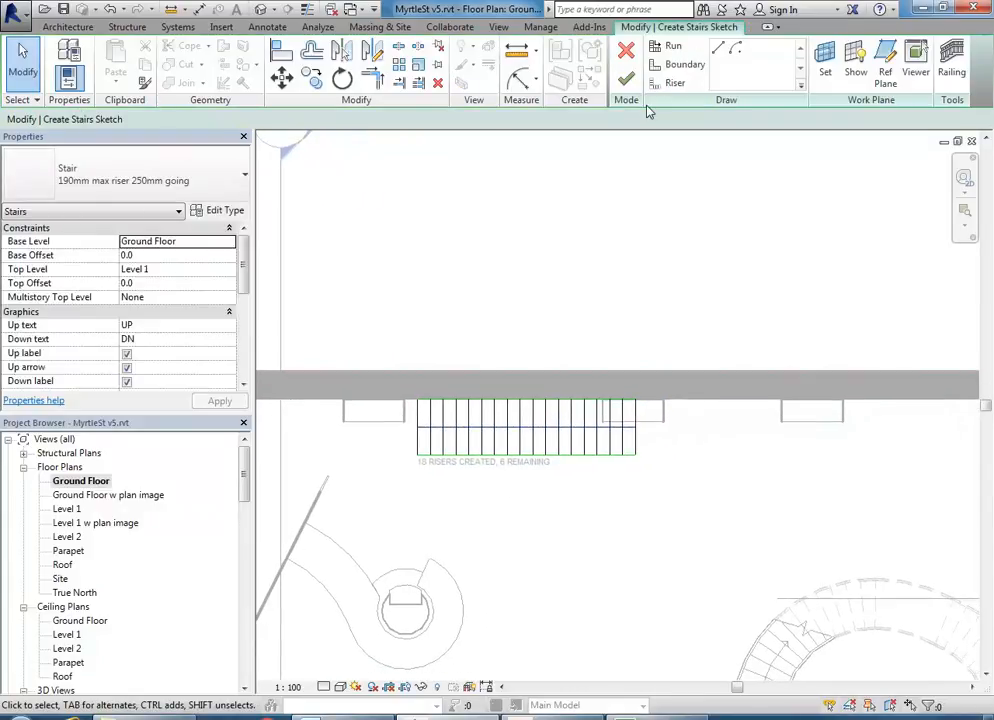
# - Draw a second 6-riser run turning down from a landing below the first run
pyautogui.click(668, 50)
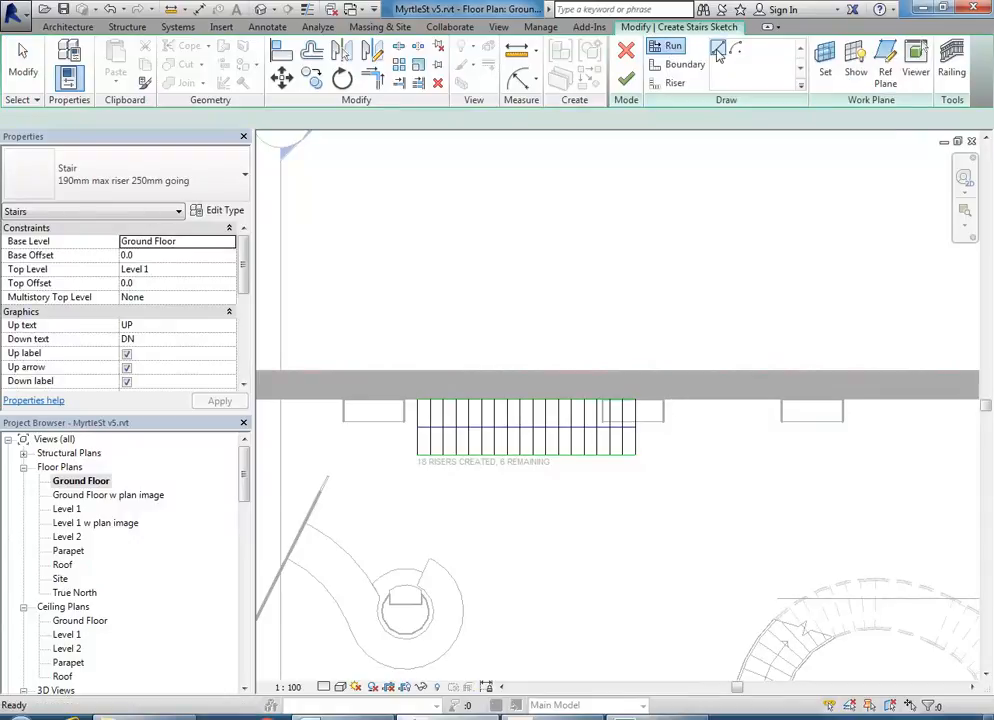
pyautogui.scroll(3, 650, 440)
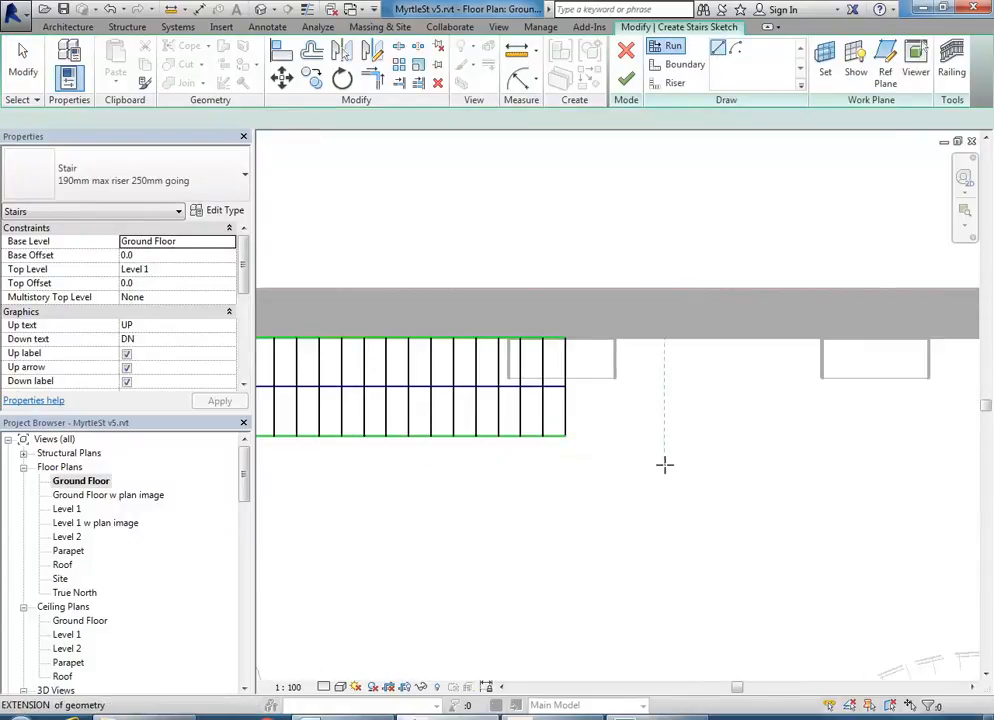
pyautogui.click(665, 464)
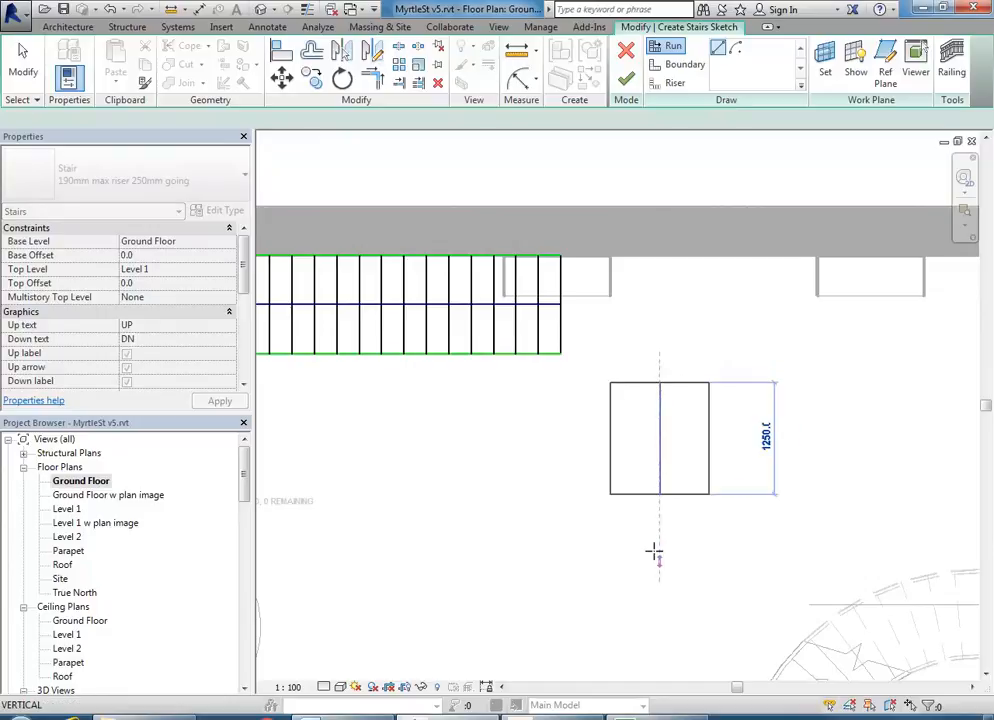
pyautogui.click(655, 555)
pyautogui.press('Escape')
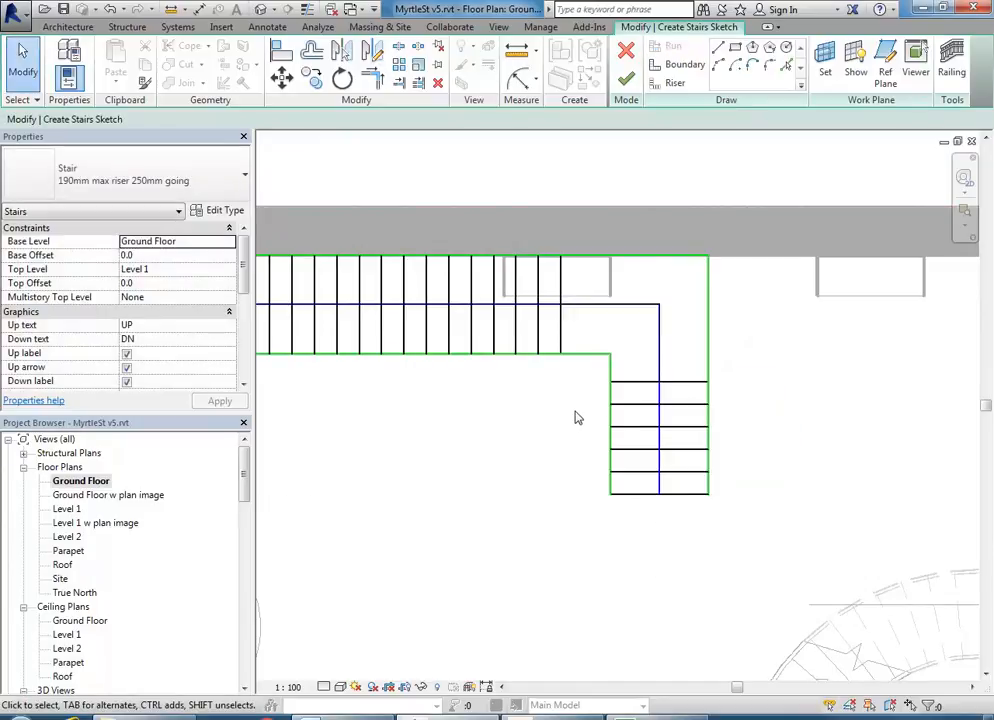
# - Finish the L-shaped stair sketch and deselect the stair
pyautogui.click(626, 79)
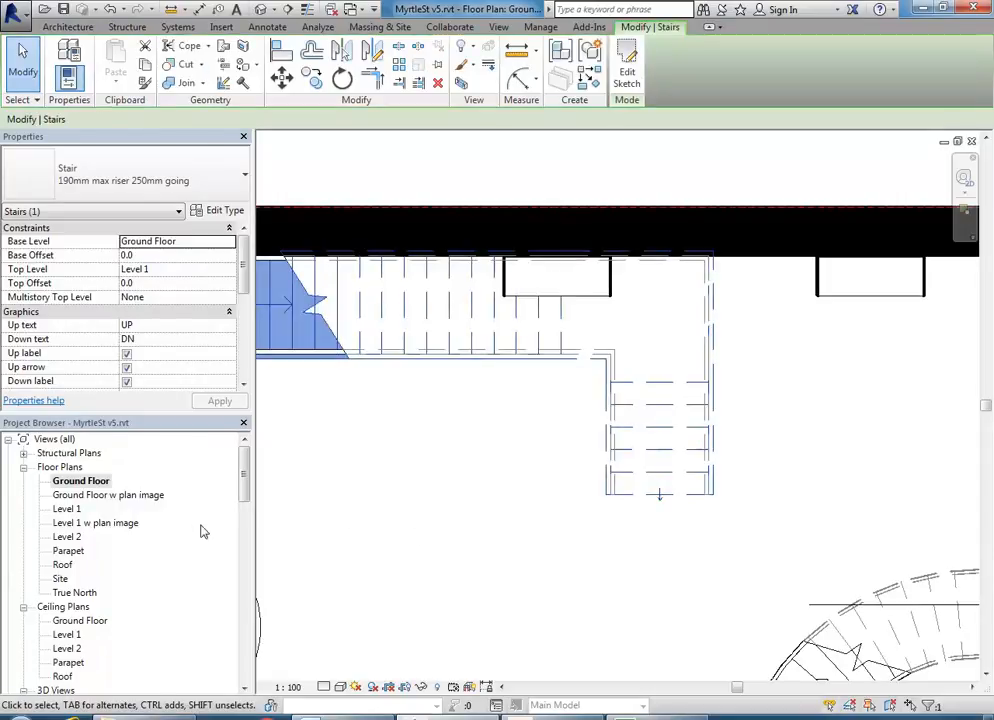
pyautogui.press('Escape')
pyautogui.scroll(-4, 57, 648)
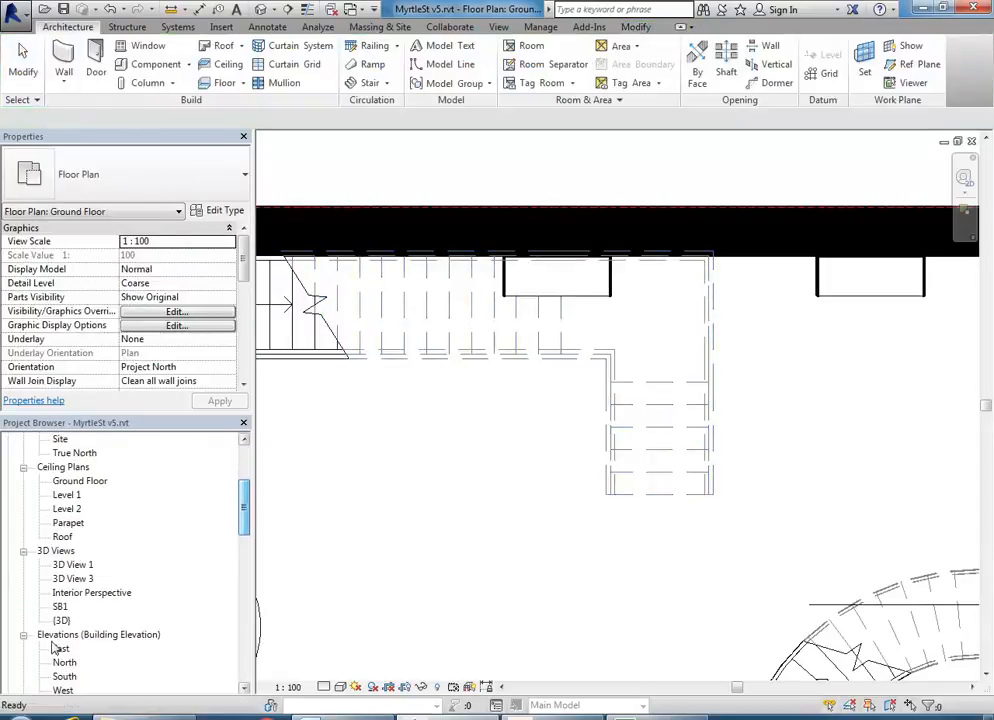
pyautogui.doubleClick(60, 607)
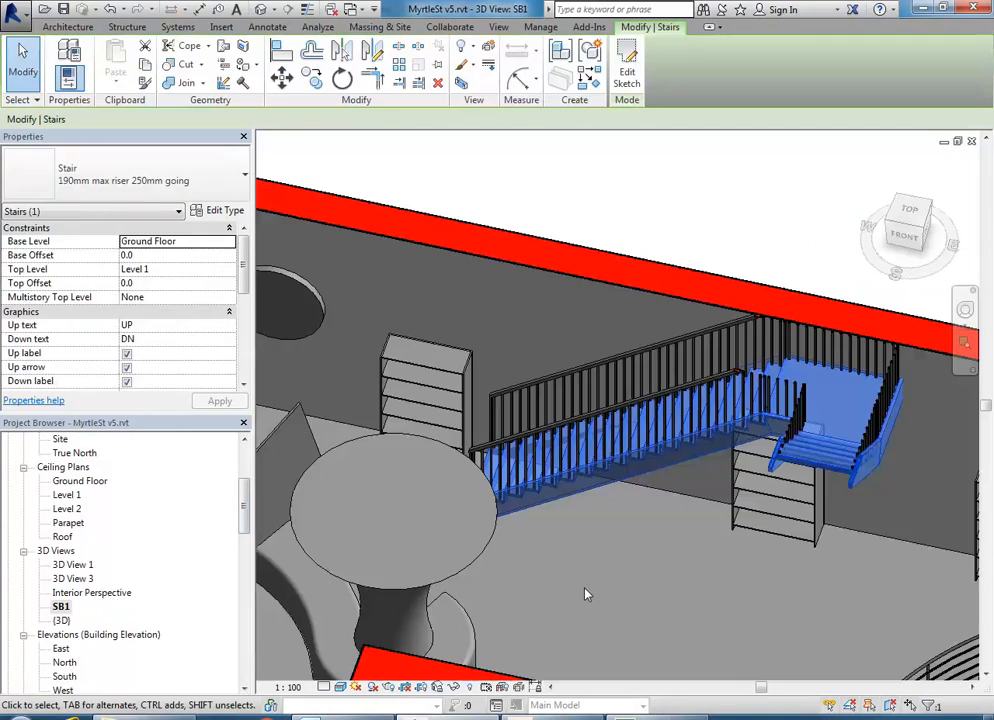
pyautogui.keyDown('shift'); pyautogui.moveTo(622, 425); pyautogui.dragTo(445, 388, button='middle'); pyautogui.keyUp('shift')
pyautogui.click(666, 526)
pyautogui.moveTo(666, 526); pyautogui.dragTo(655, 566, button='middle')
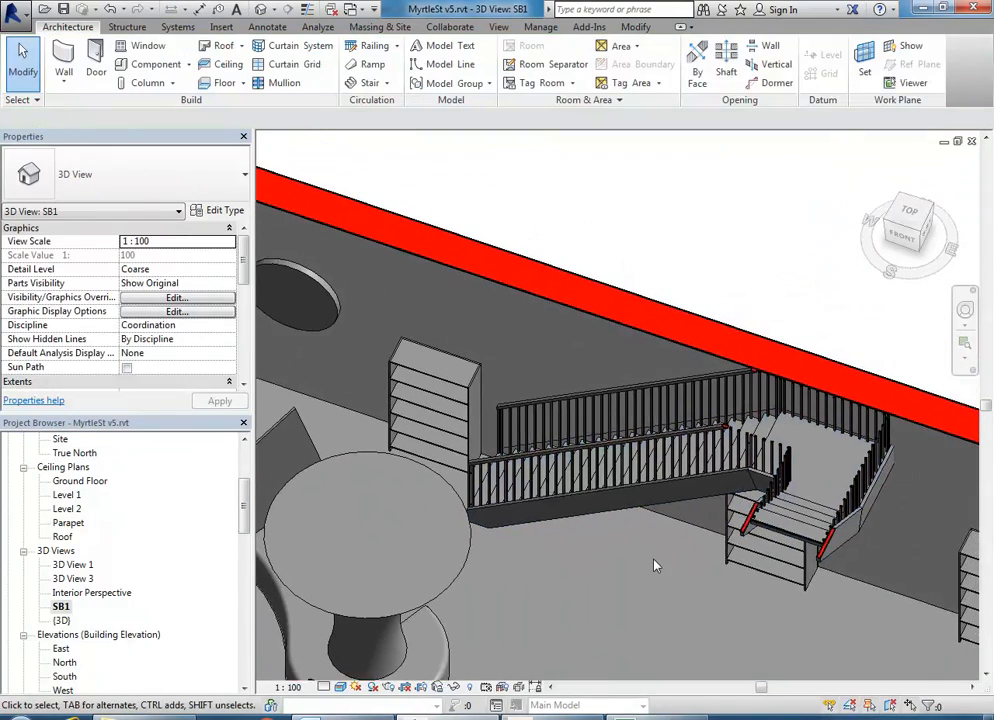
pyautogui.scroll(1, 655, 566)
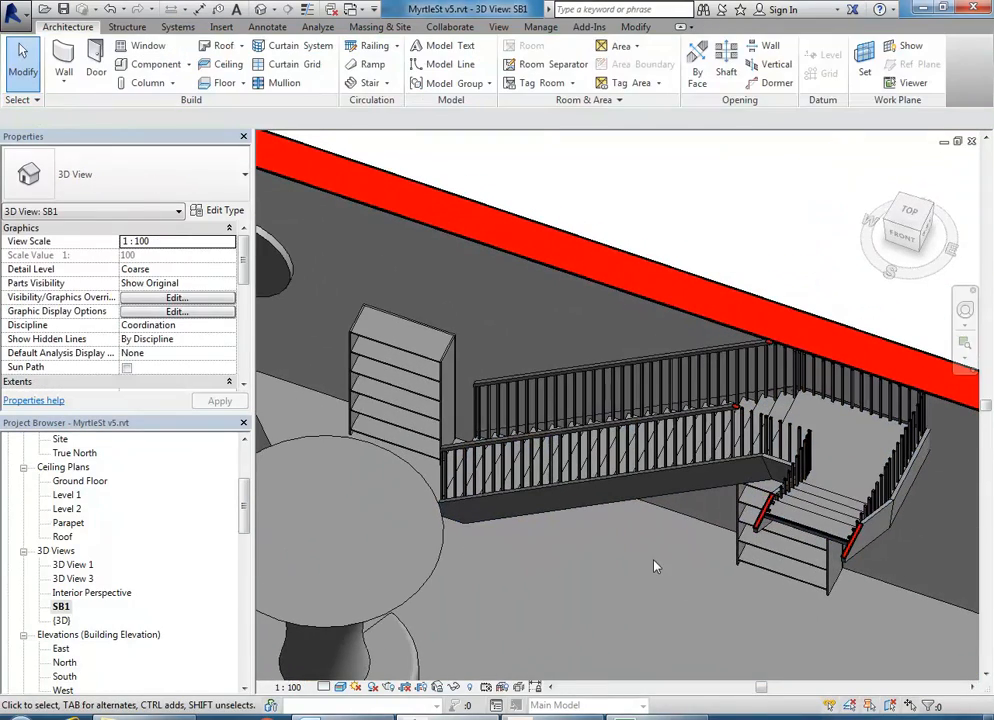
pyautogui.moveTo(243, 508); pyautogui.dragTo(231, 466)
pyautogui.doubleClick(81, 481)
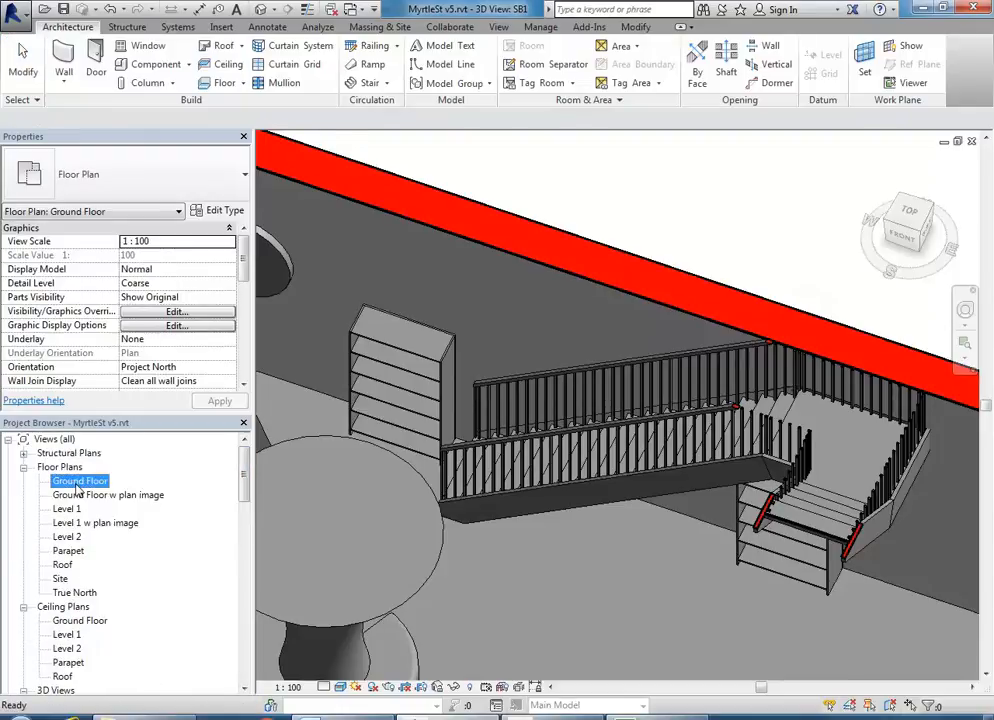
pyautogui.moveTo(595, 485); pyautogui.dragTo(743, 479, button='middle')
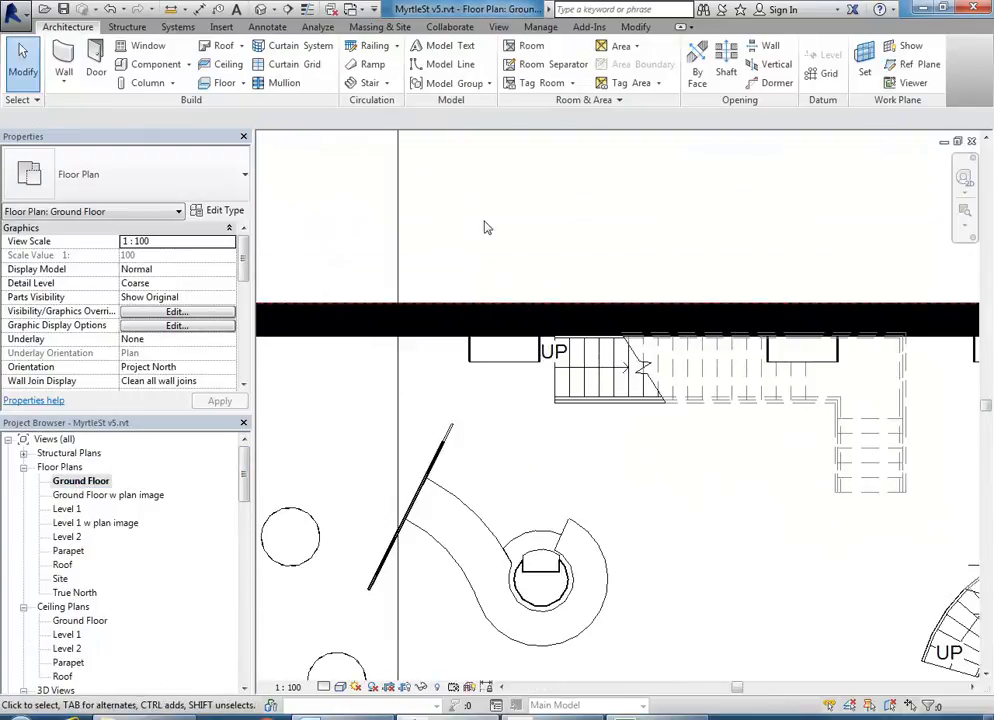
# - Start a new Stair by Sketch and draw a straight 13-riser run up to the left wall
pyautogui.click(390, 84)
pyautogui.click(378, 137)
pyautogui.moveTo(425, 453)
pyautogui.mouseDown(button='middle')
pyautogui.moveTo(699, 386)
pyautogui.moveTo(701, 410)
pyautogui.mouseUp(button='middle')
pyautogui.scroll(-1, 701, 410)
pyautogui.scroll(2, 440, 455)
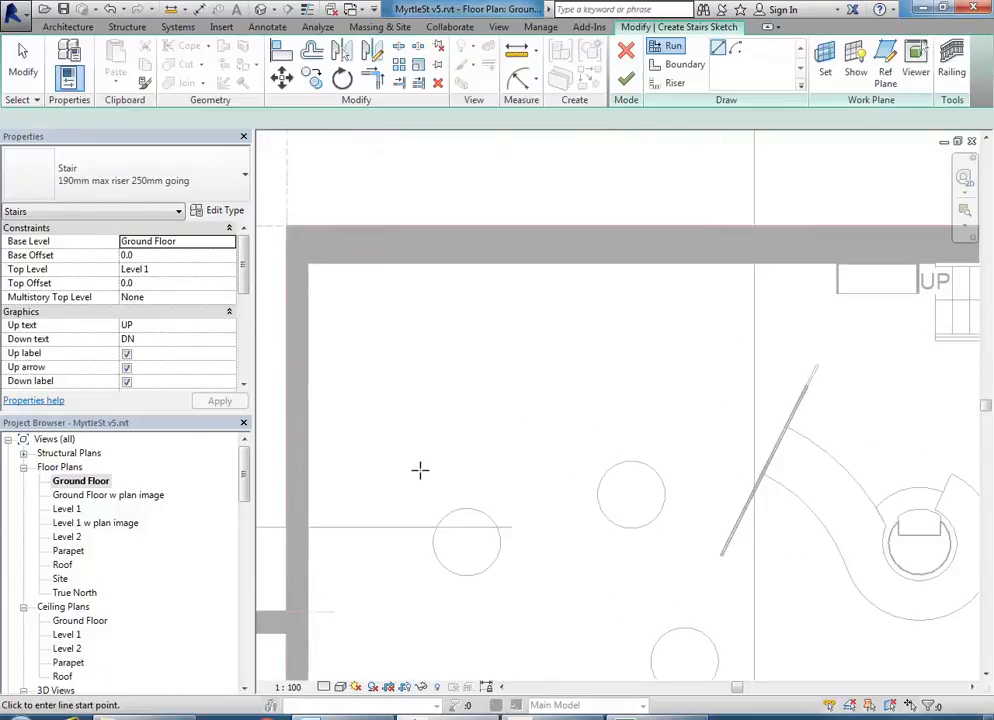
pyautogui.click(420, 470)
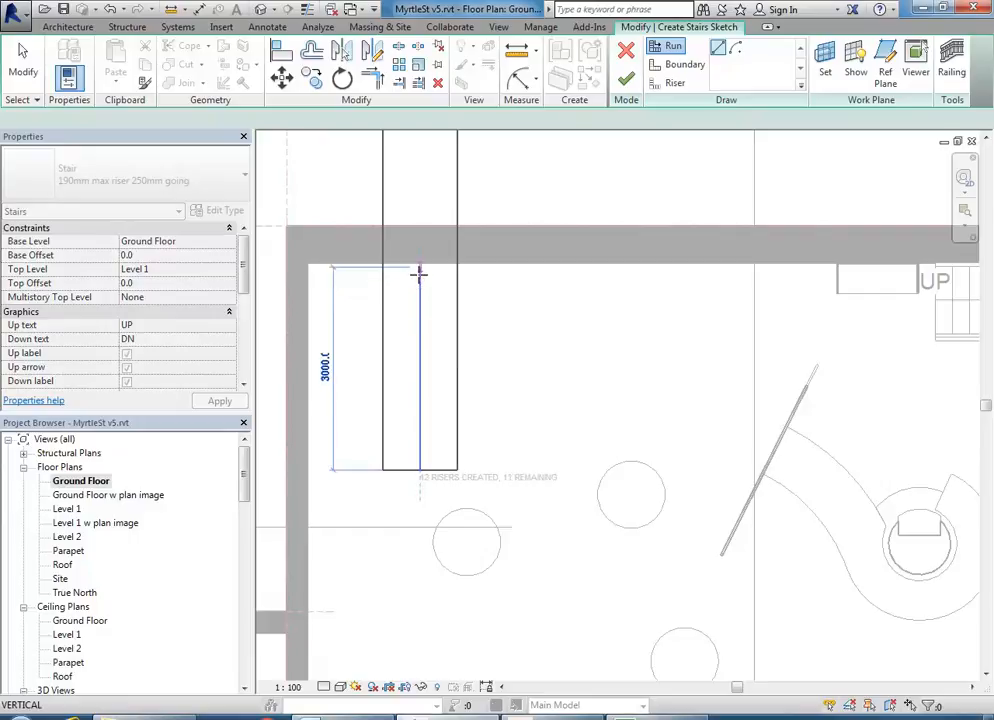
pyautogui.click(420, 272)
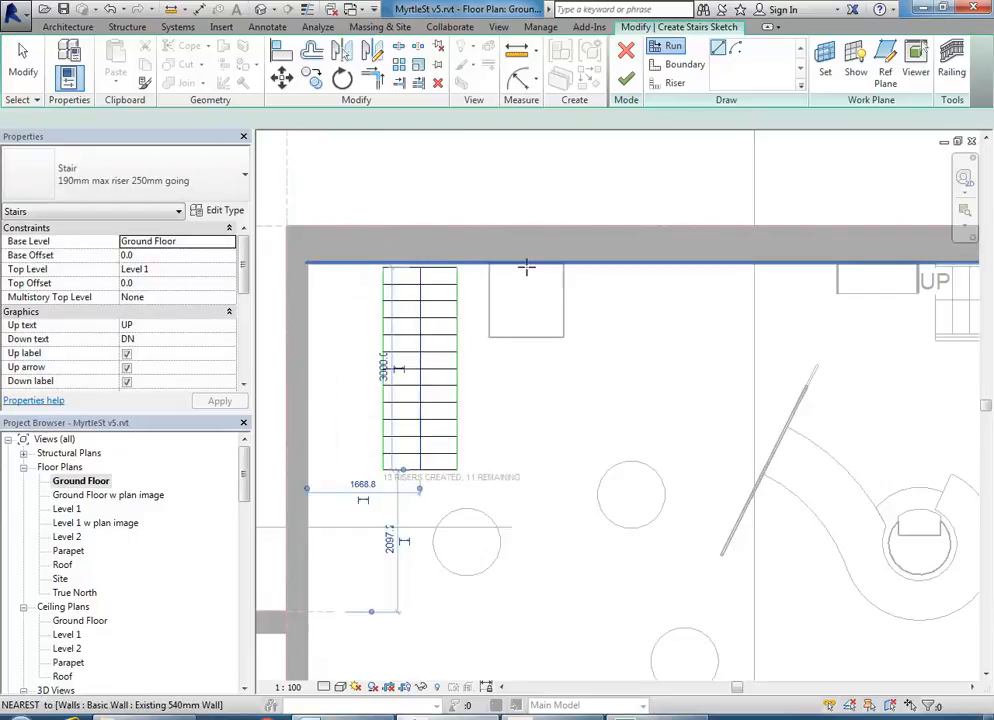
pyautogui.moveTo(524, 272); pyautogui.dragTo(606, 280, button='middle')
pyautogui.scroll(2, 610, 272)
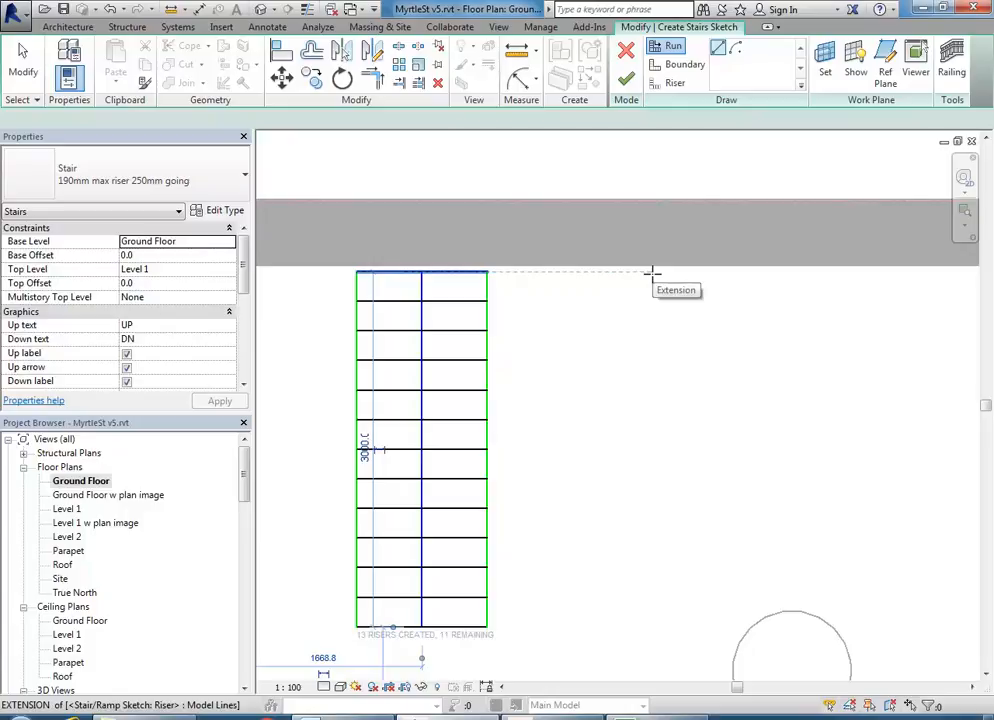
# - Cancel the stray second run, leaving 11 risers remaining
pyautogui.click(652, 272)
pyautogui.scroll(-1, 668, 408)
pyautogui.moveTo(670, 409); pyautogui.dragTo(638, 321, button='middle')
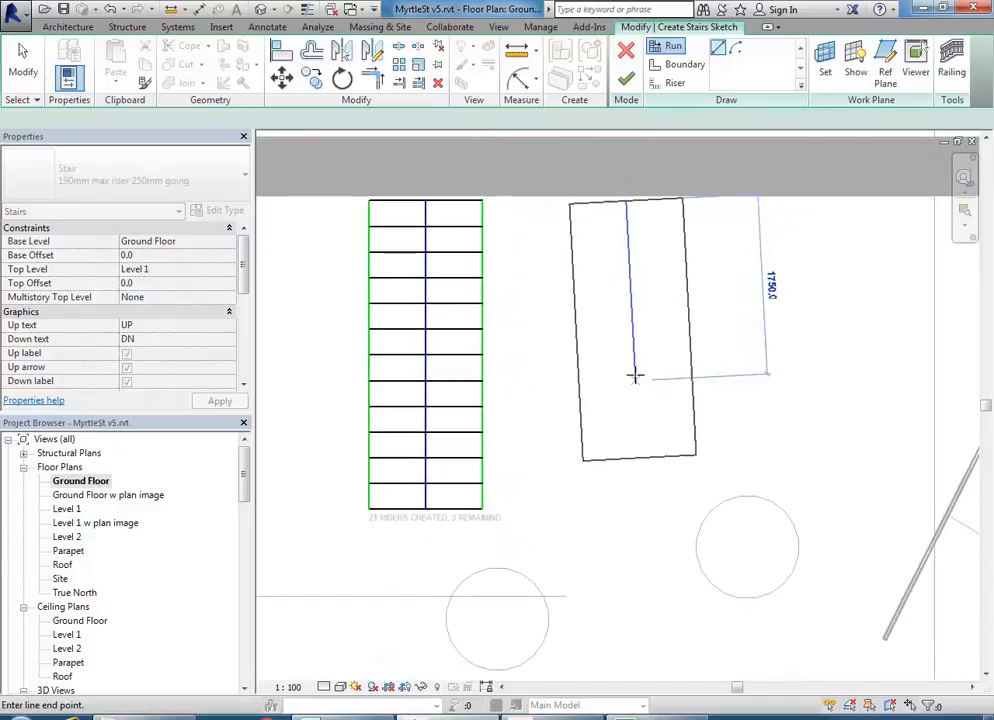
pyautogui.rightClick(630, 540)
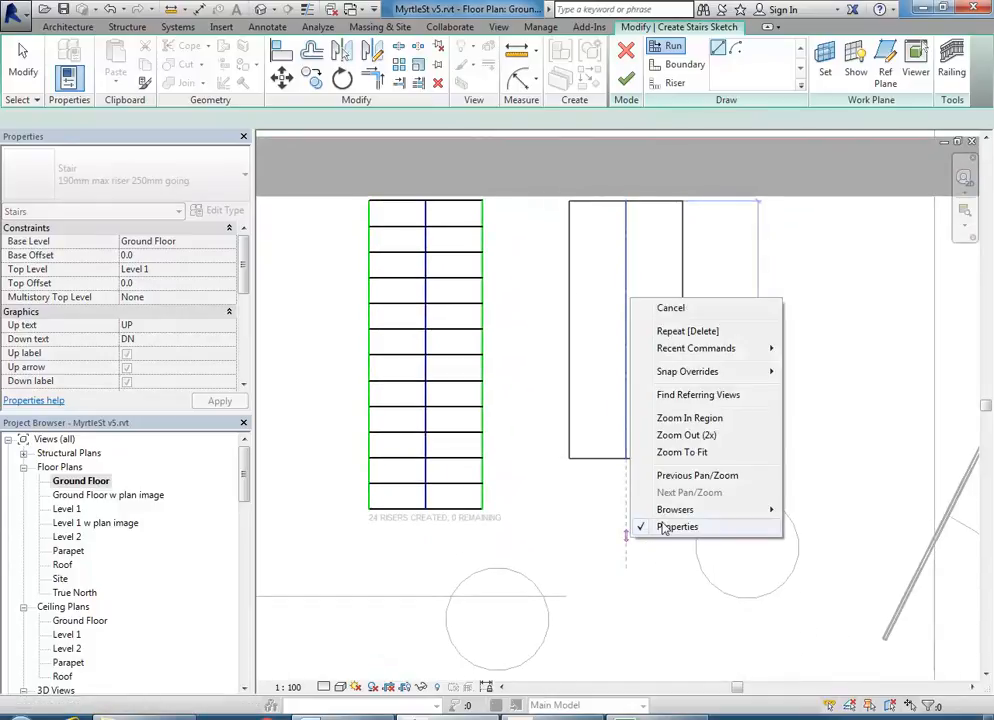
pyautogui.click(672, 310)
pyautogui.scroll(1, 597, 288)
pyautogui.rightClick(655, 324)
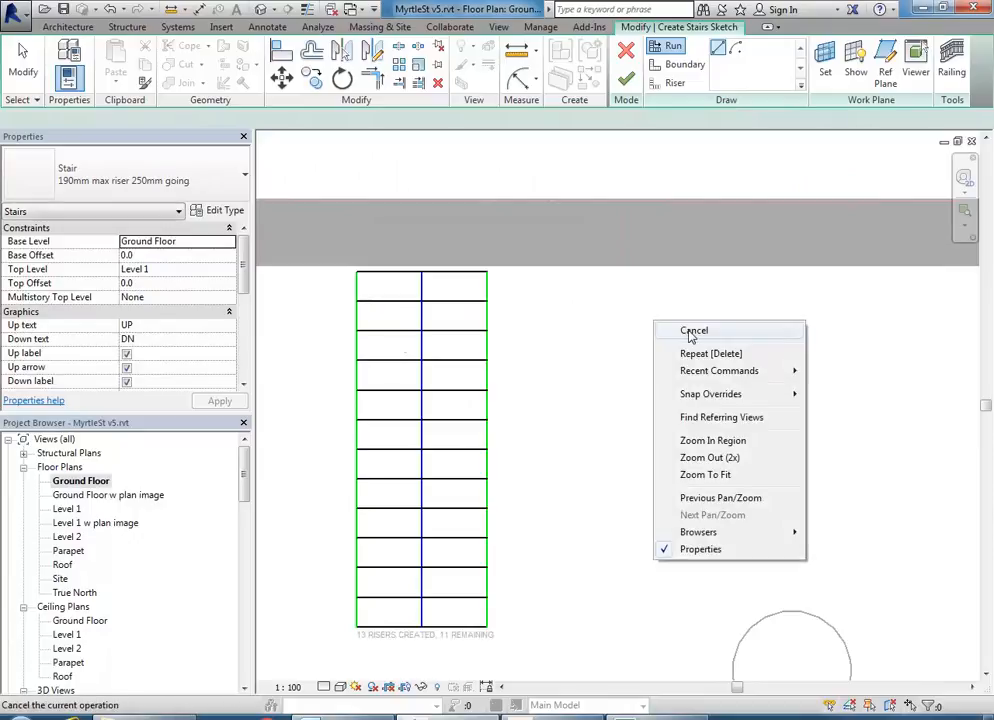
pyautogui.click(690, 332)
pyautogui.moveTo(453, 370); pyautogui.dragTo(470, 317, button='middle')
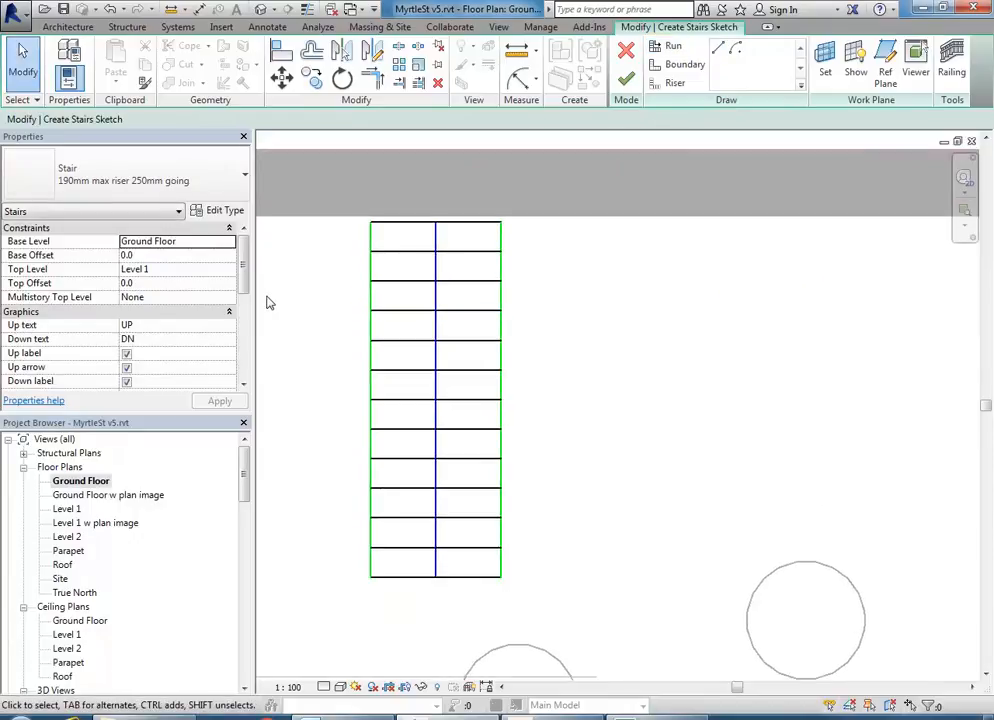
# - Shorten the first run from 3000 to 2750
pyautogui.click(436, 240)
pyautogui.moveTo(437, 225); pyautogui.dragTo(437, 252)
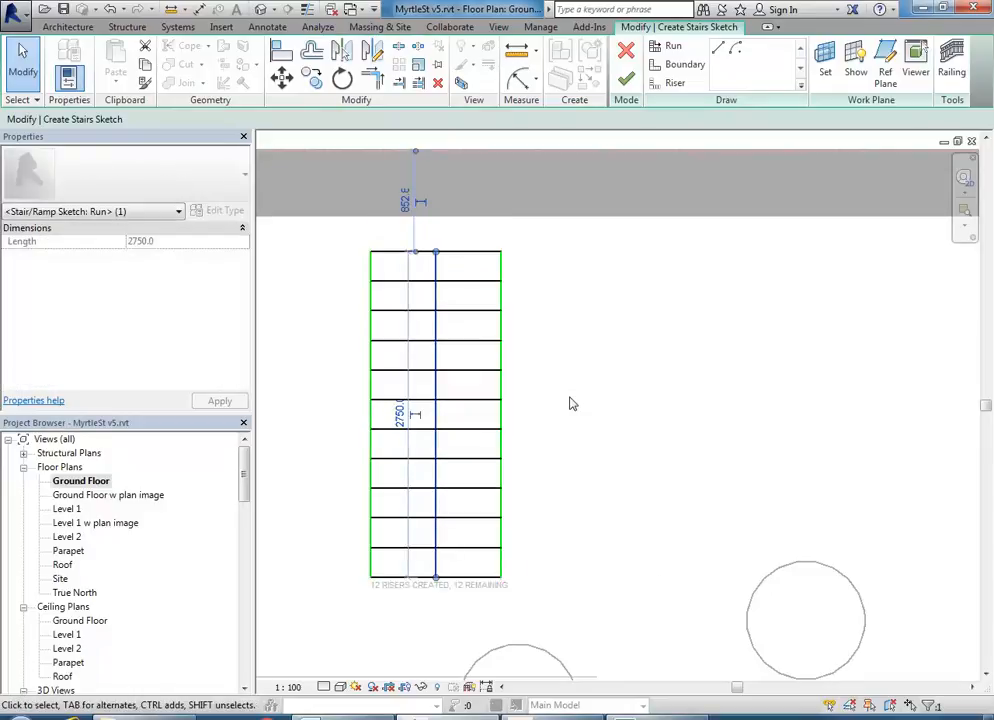
pyautogui.click(571, 403)
# - Draw a parallel second run joined by a landing, completing all 24 risers, and window-select the sketch
pyautogui.click(667, 84)
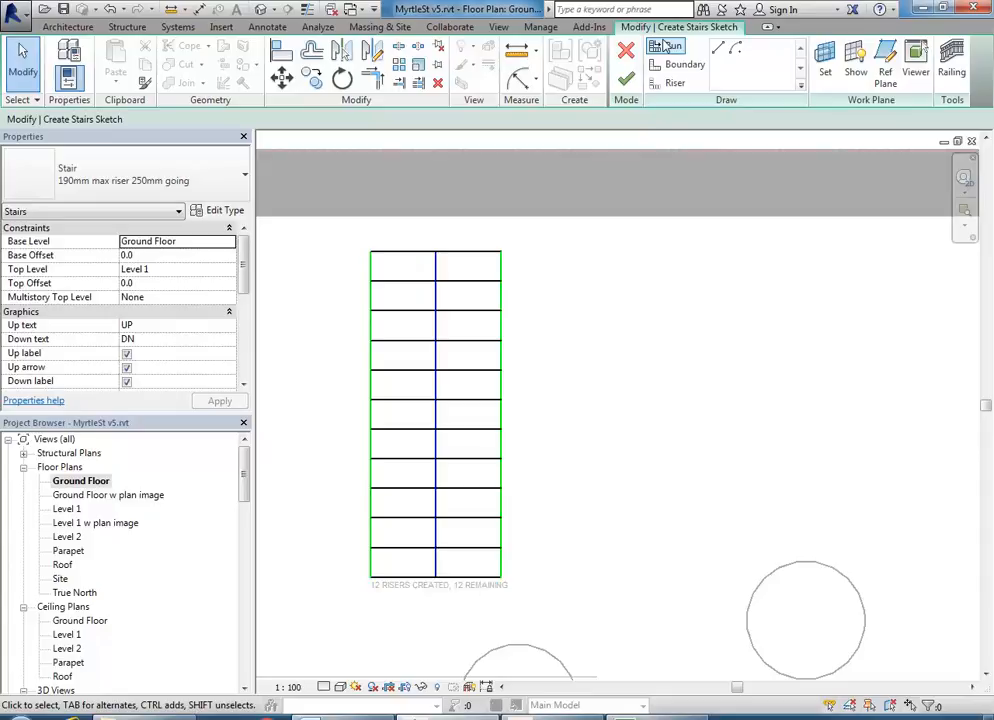
pyautogui.click(639, 252)
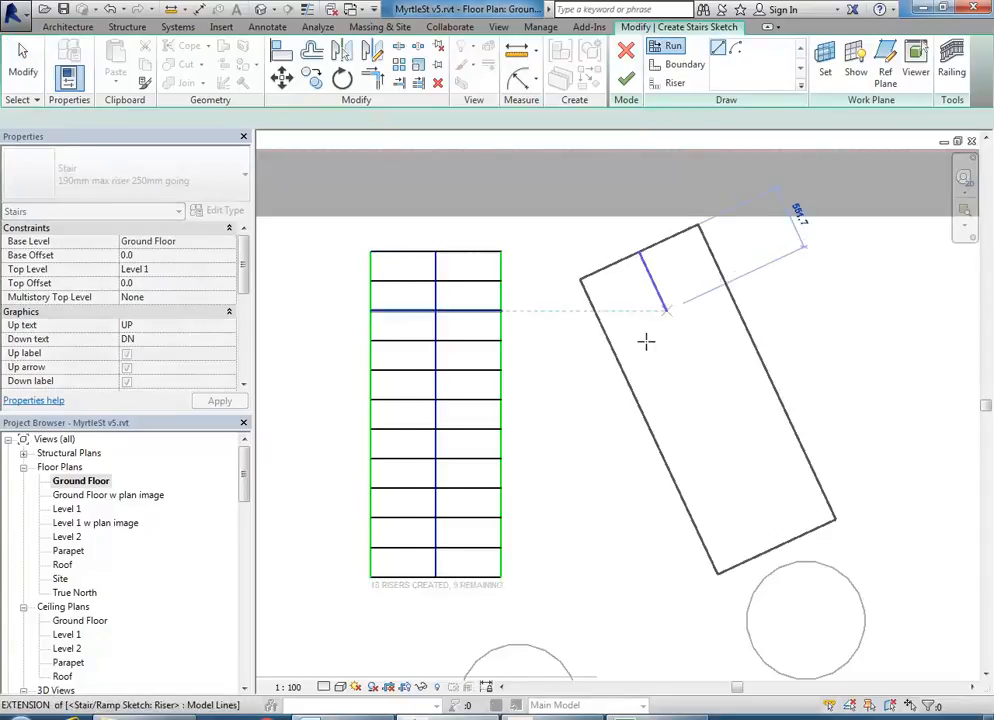
pyautogui.click(629, 541)
pyautogui.click(627, 576)
pyautogui.press('Escape')
pyautogui.moveTo(527, 292); pyautogui.dragTo(517, 382, button='middle')
pyautogui.scroll(-1, 539, 439)
pyautogui.moveTo(539, 438); pyautogui.dragTo(514, 352, button='middle')
pyautogui.scroll(-1, 514, 352)
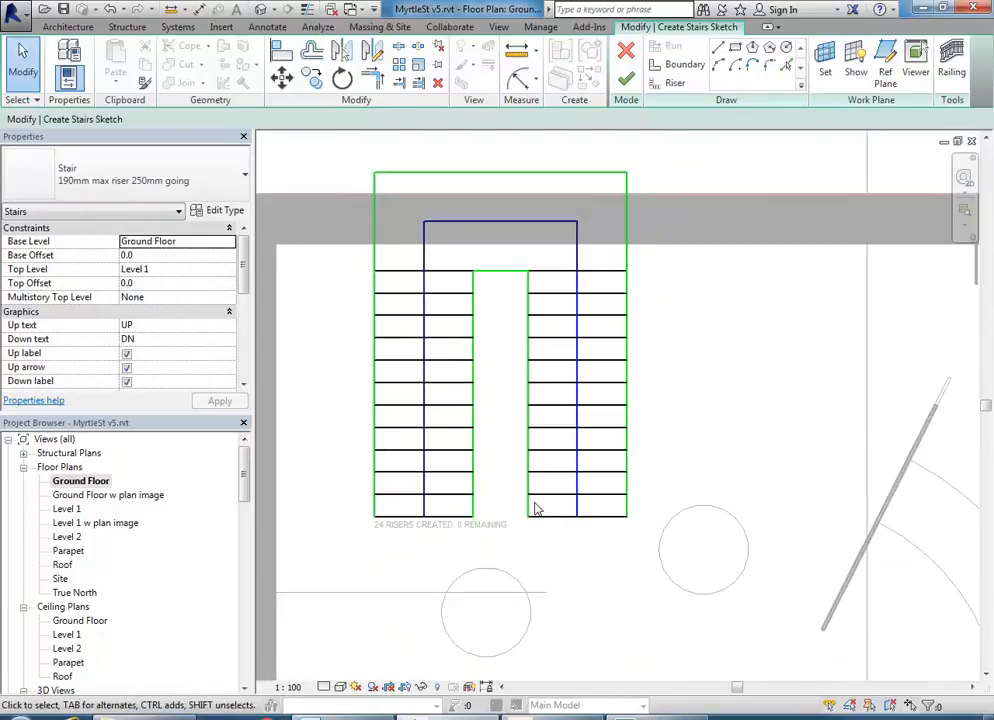
pyautogui.moveTo(535, 509); pyautogui.dragTo(537, 552, button='middle')
pyautogui.moveTo(330, 156)
pyautogui.mouseDown()
pyautogui.moveTo(612, 586)
pyautogui.moveTo(674, 593)
pyautogui.mouseUp()
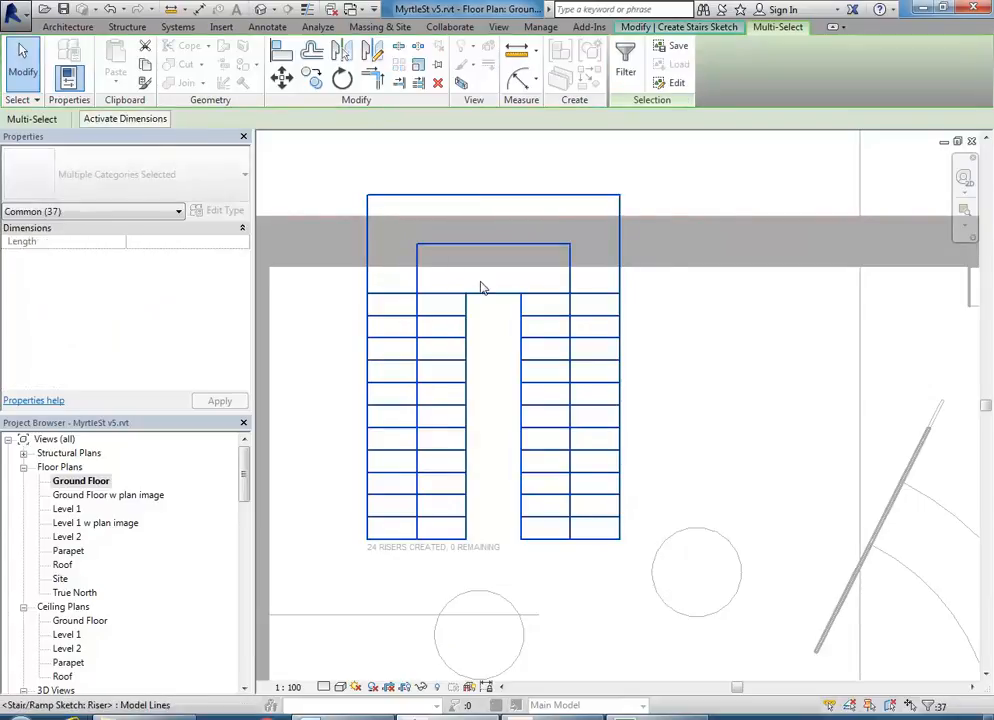
# - Move the stair sketch 700 down onto the top wall using MV
pyautogui.press('m')
pyautogui.press('v')
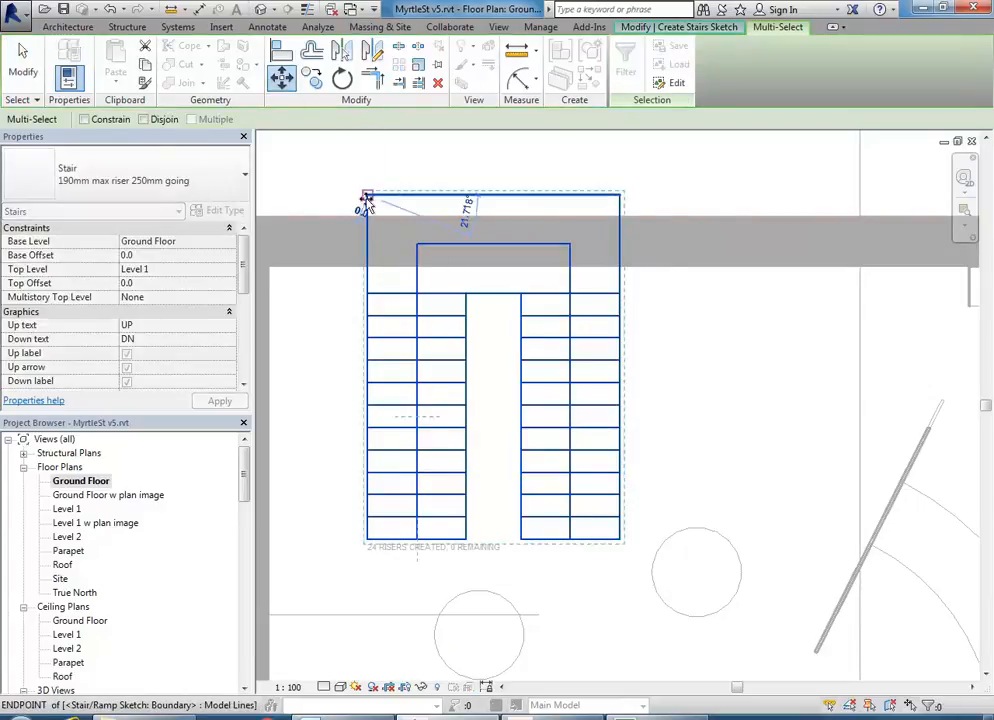
pyautogui.click(368, 196)
pyautogui.click(367, 266)
pyautogui.moveTo(396, 369); pyautogui.dragTo(500, 369, button='middle')
# - Move the sketch left so its top-left corner sits in the inner wall corner
pyautogui.press('m')
pyautogui.press('v')
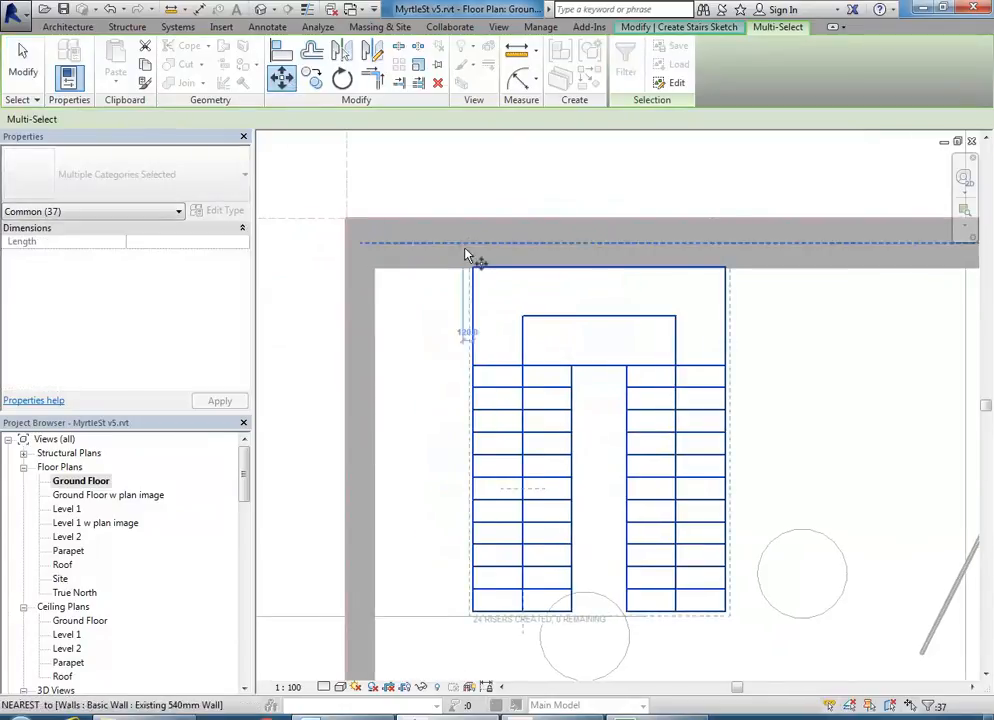
pyautogui.click(475, 272)
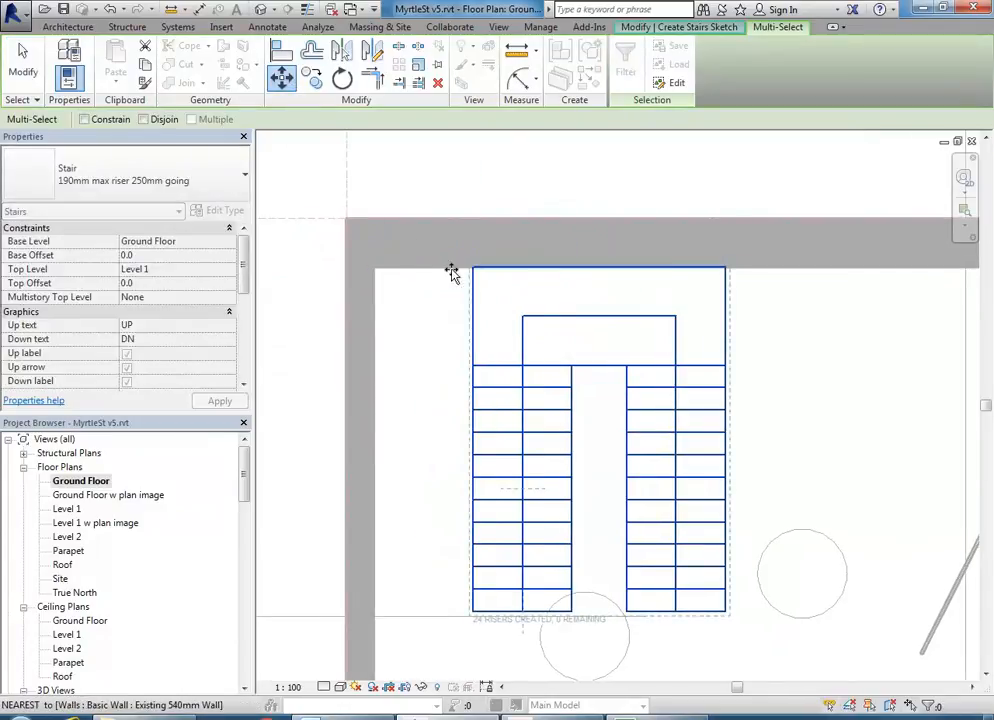
pyautogui.click(400, 275)
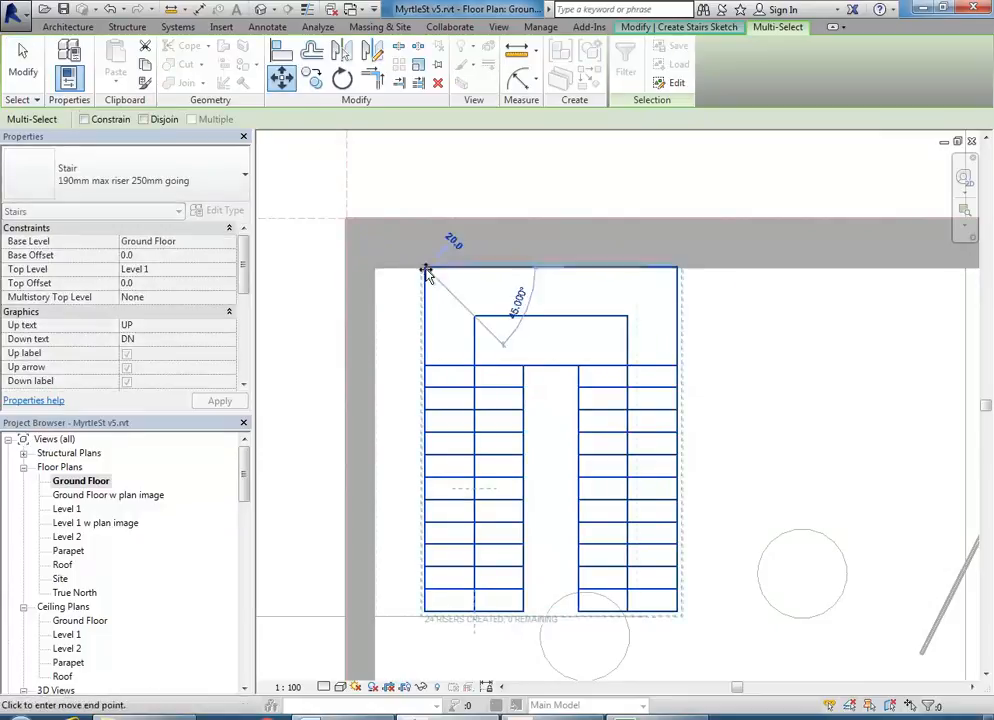
pyautogui.click(377, 271)
pyautogui.scroll(-2, 440, 330)
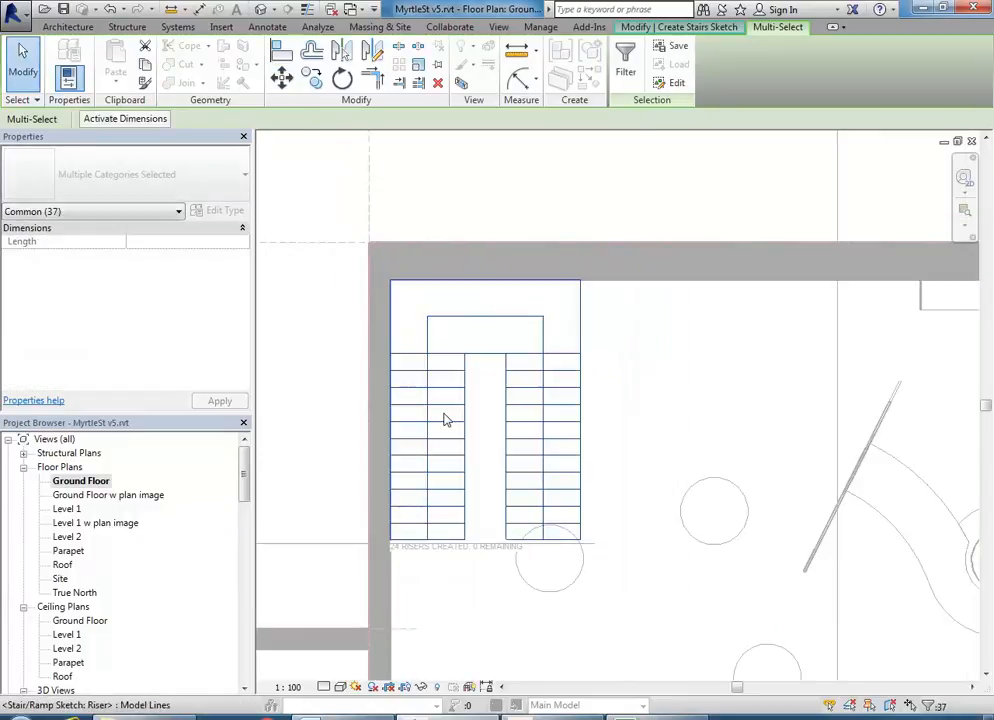
pyautogui.click(490, 490)
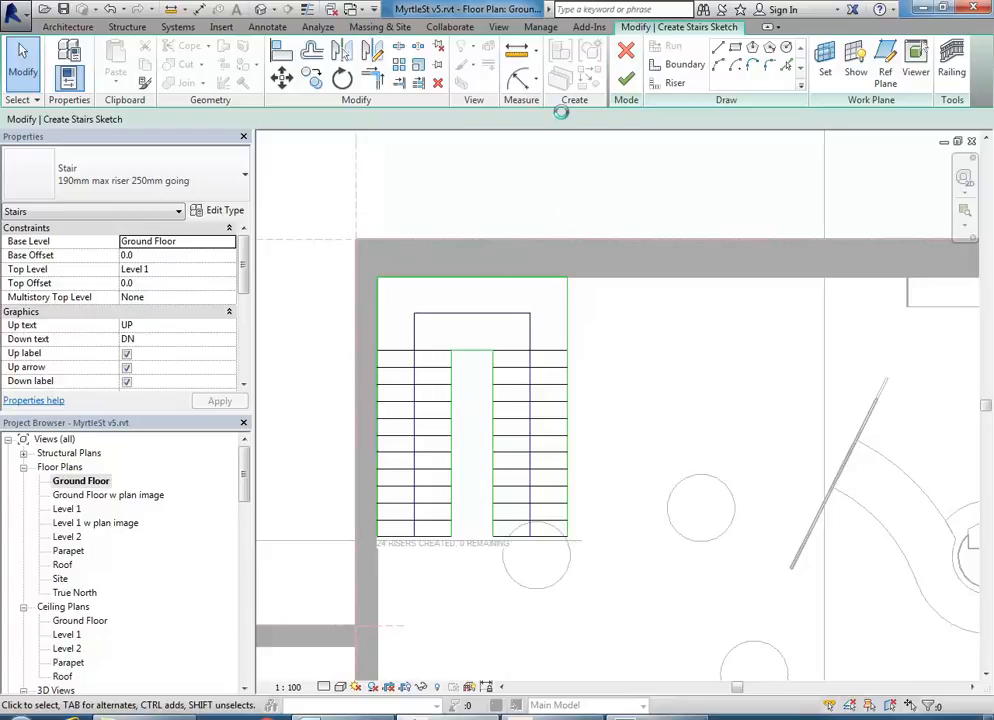
# - Set the gap between the two stair flights to 500
pyautogui.scroll(1, 565, 262)
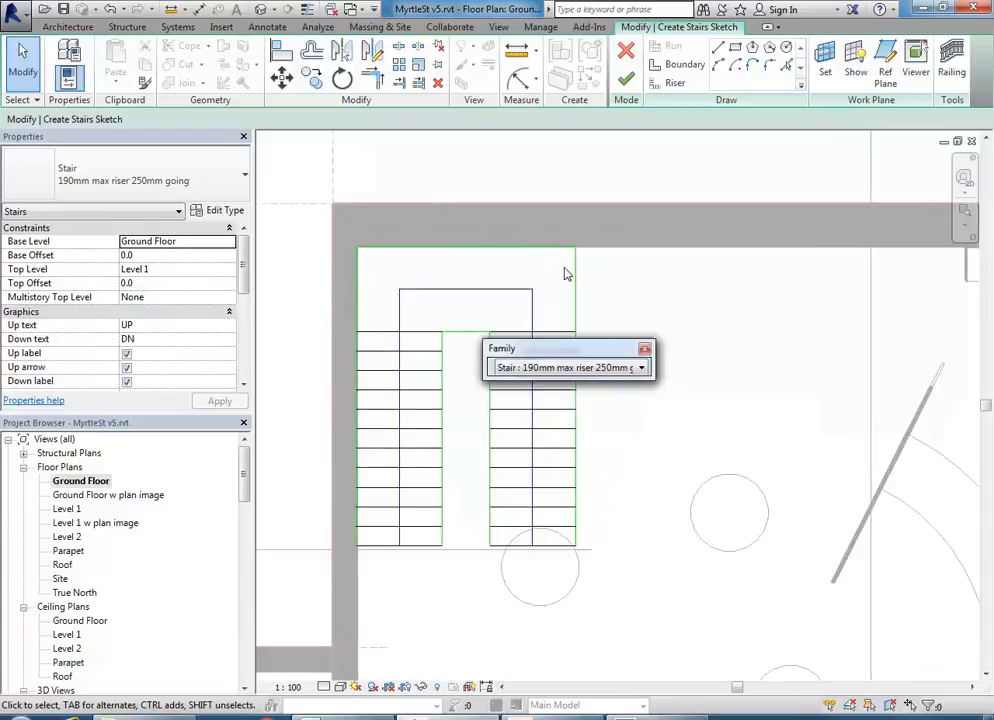
pyautogui.click(645, 351)
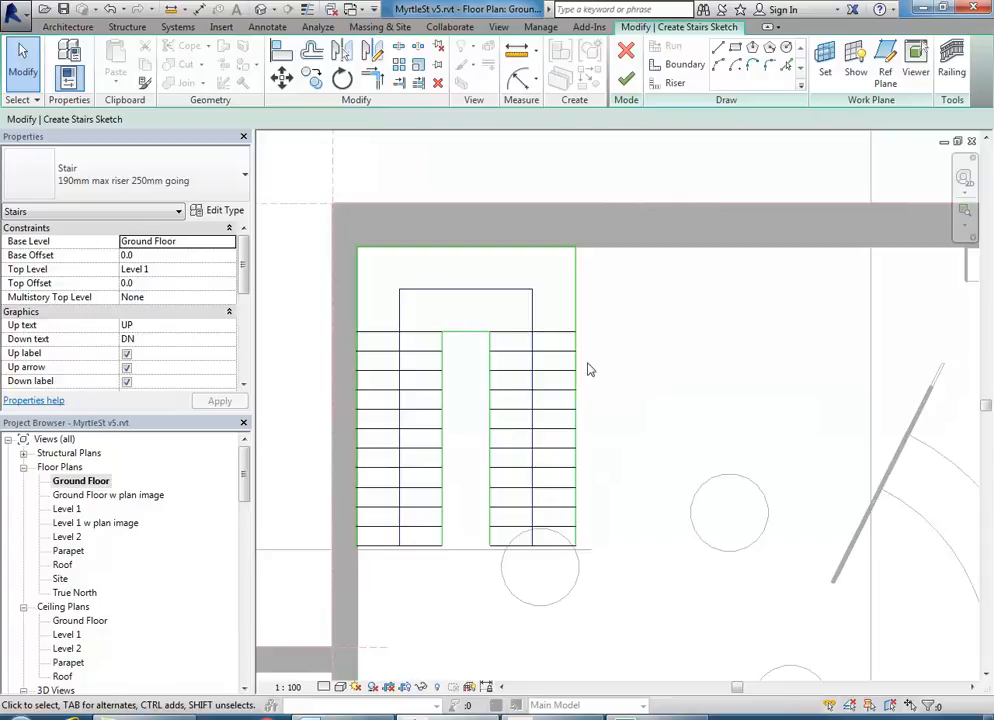
pyautogui.click(491, 372)
pyautogui.scroll(2, 464, 395)
pyautogui.click(447, 270)
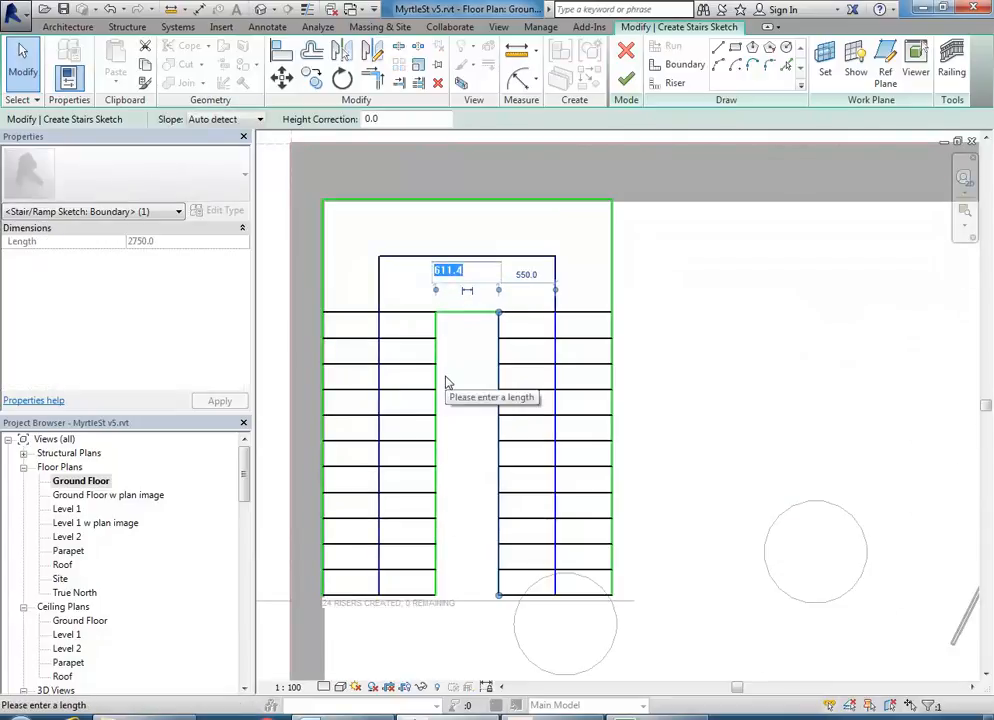
pyautogui.write('500')
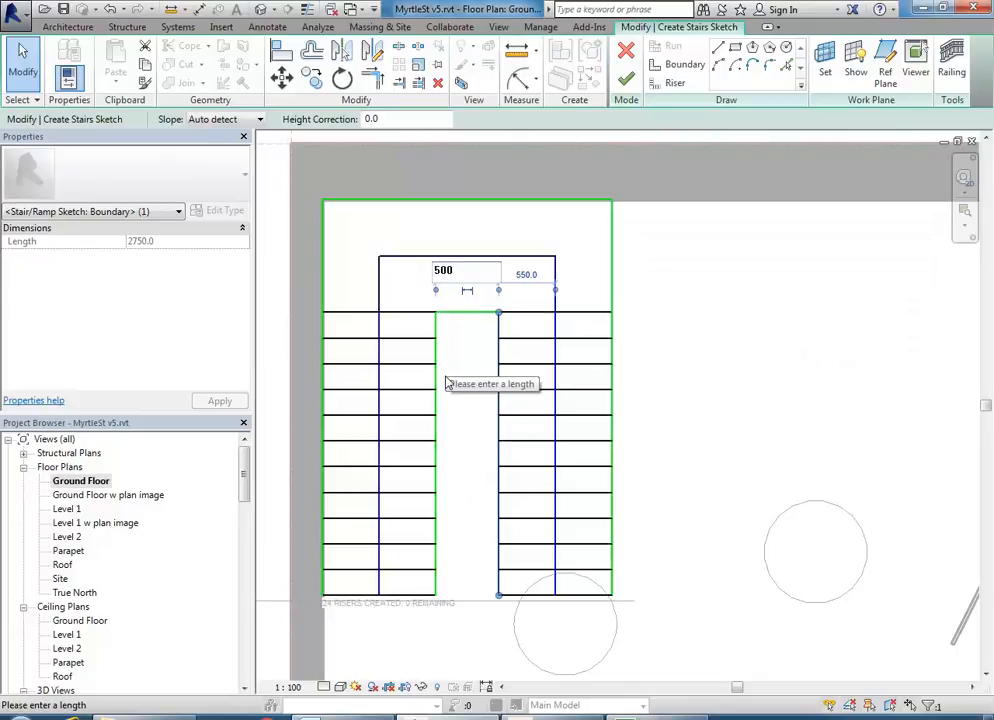
pyautogui.press('Return')
pyautogui.press('Escape')
# - Narrow the right flight to 1000 wide by moving its outer boundary
pyautogui.click(555, 340)
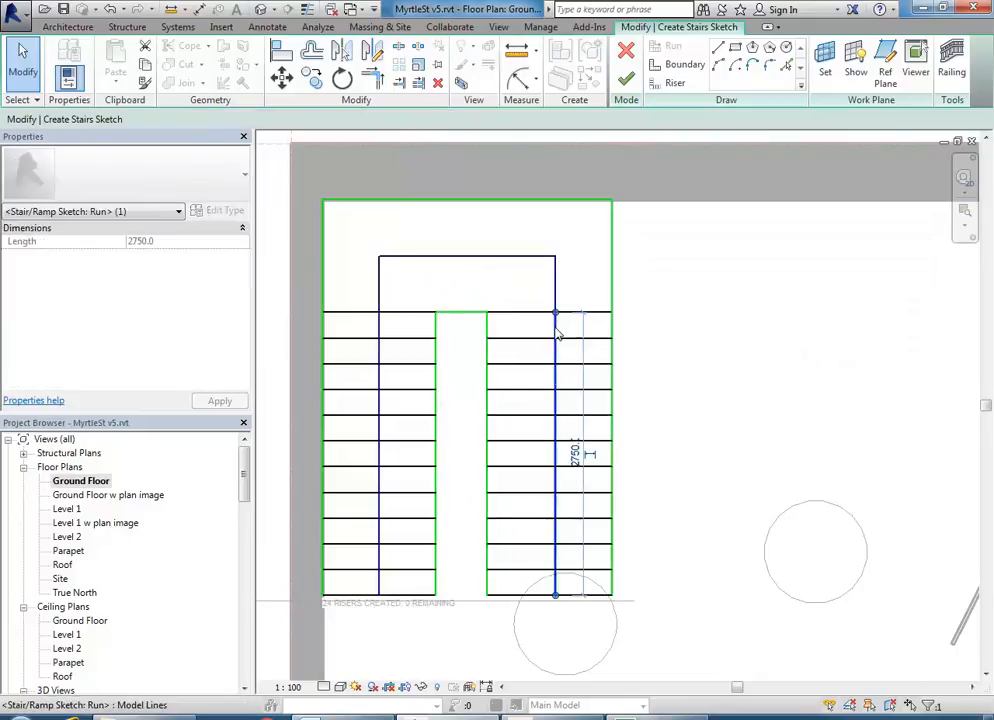
pyautogui.click(613, 333)
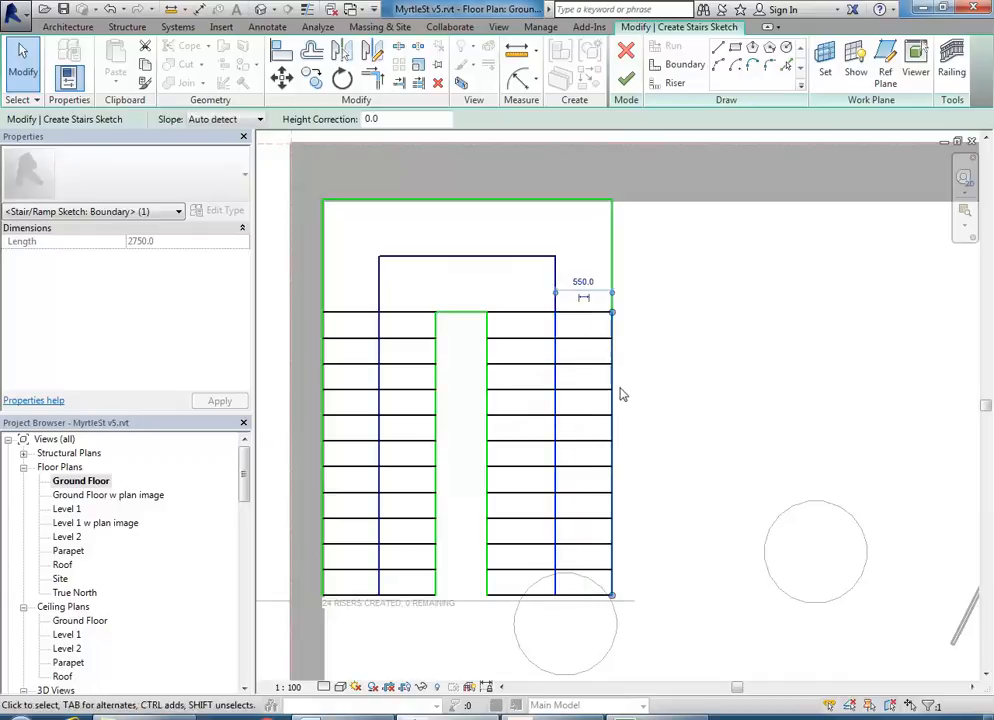
pyautogui.moveTo(494, 323); pyautogui.dragTo(487, 326)
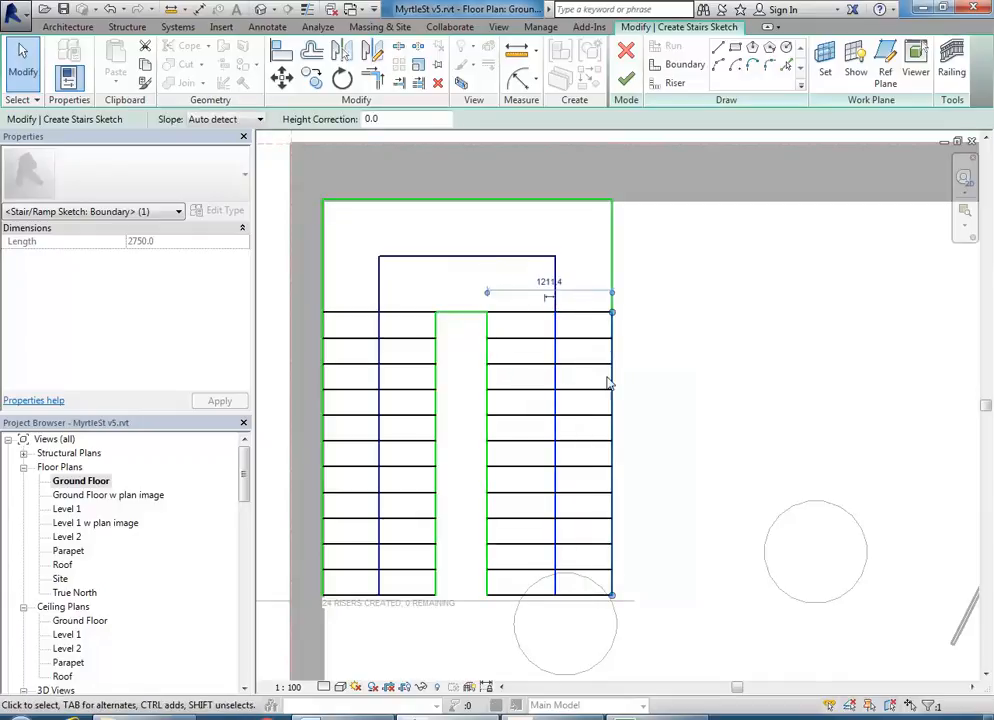
pyautogui.click(552, 281)
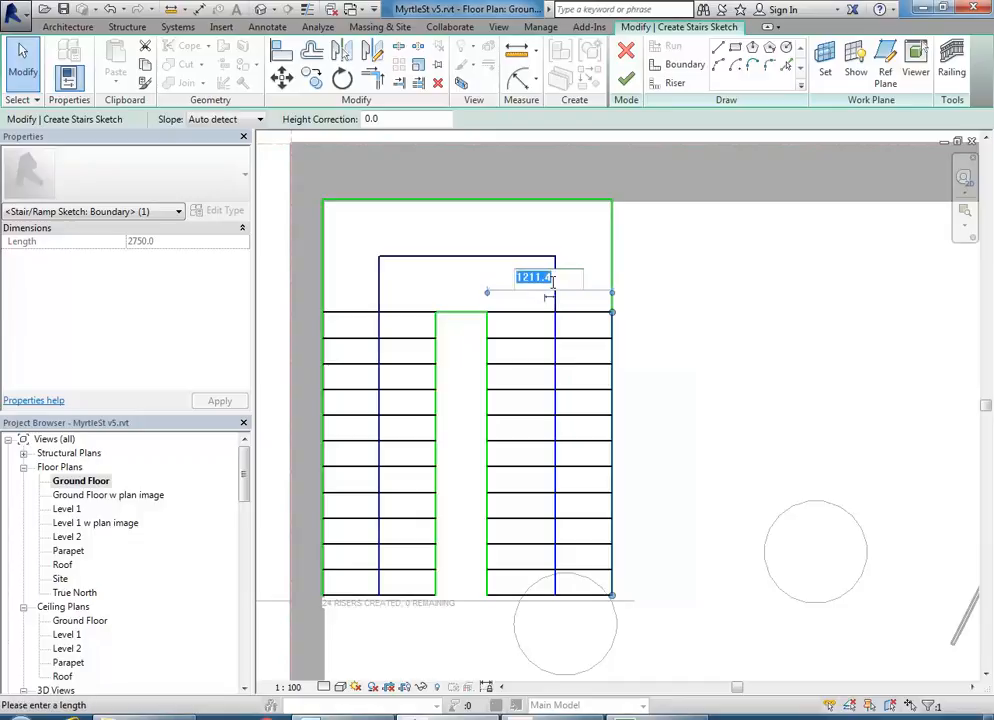
pyautogui.write('1000')
pyautogui.press('Return')
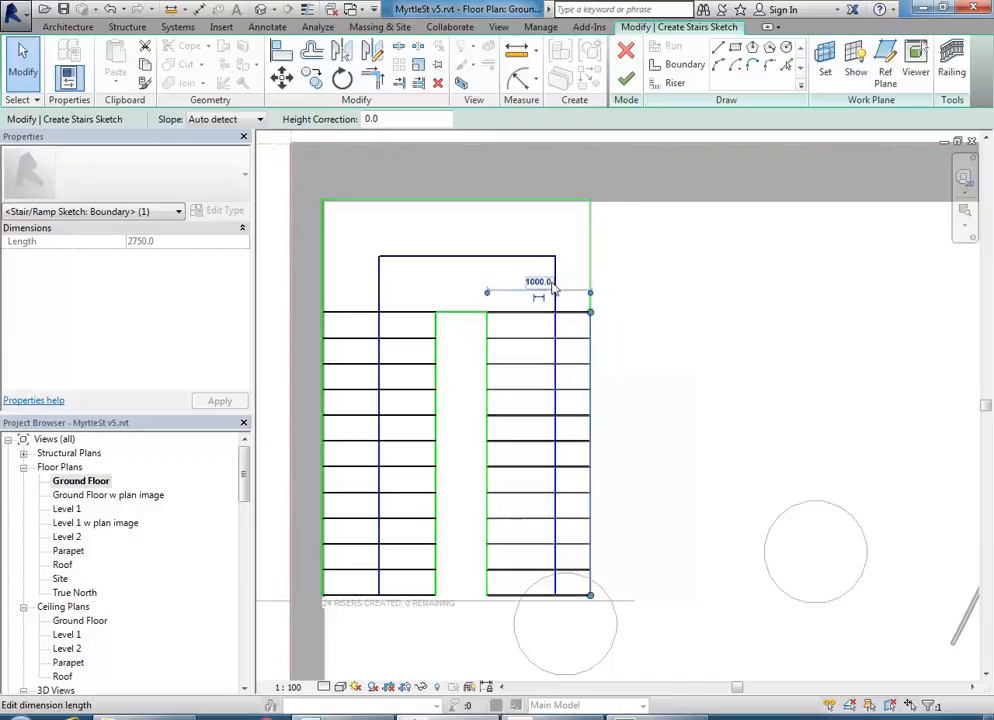
# - Recentre the right flight's run line in the narrower flight and finish the stair sketch
pyautogui.click(690, 370)
pyautogui.click(538, 330)
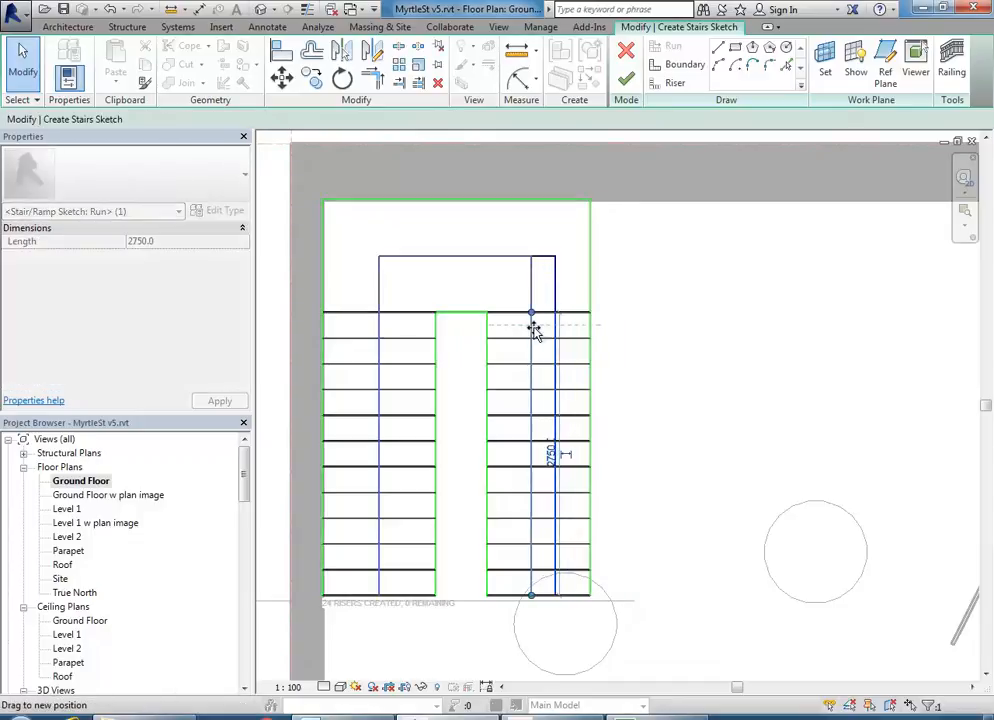
pyautogui.moveTo(540, 330); pyautogui.dragTo(526, 397)
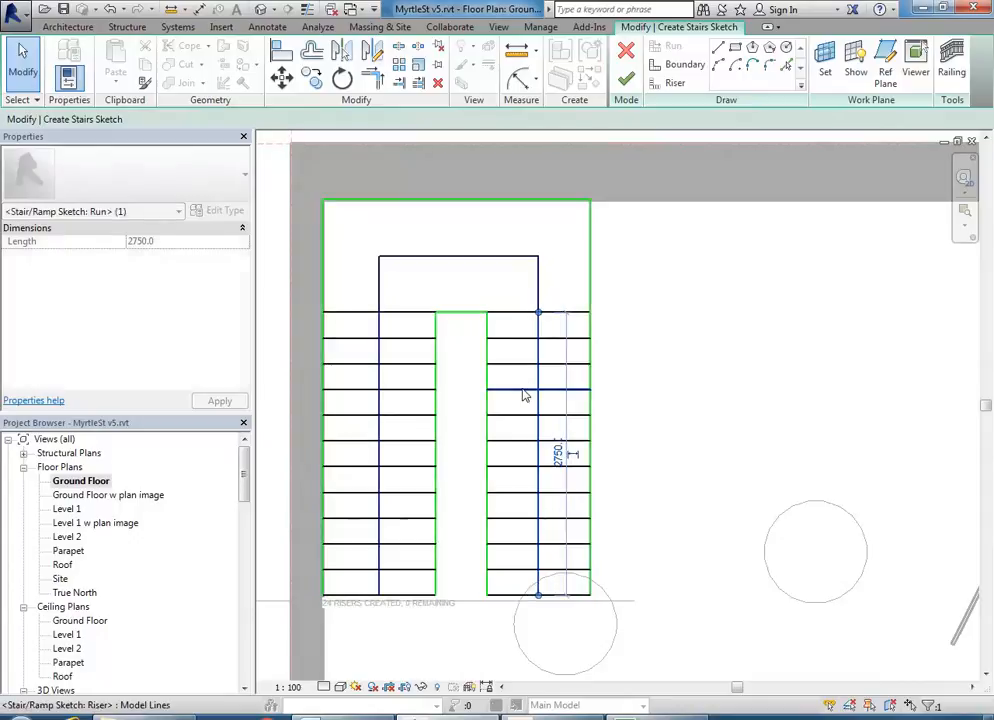
pyautogui.click(650, 421)
pyautogui.scroll(-2, 658, 427)
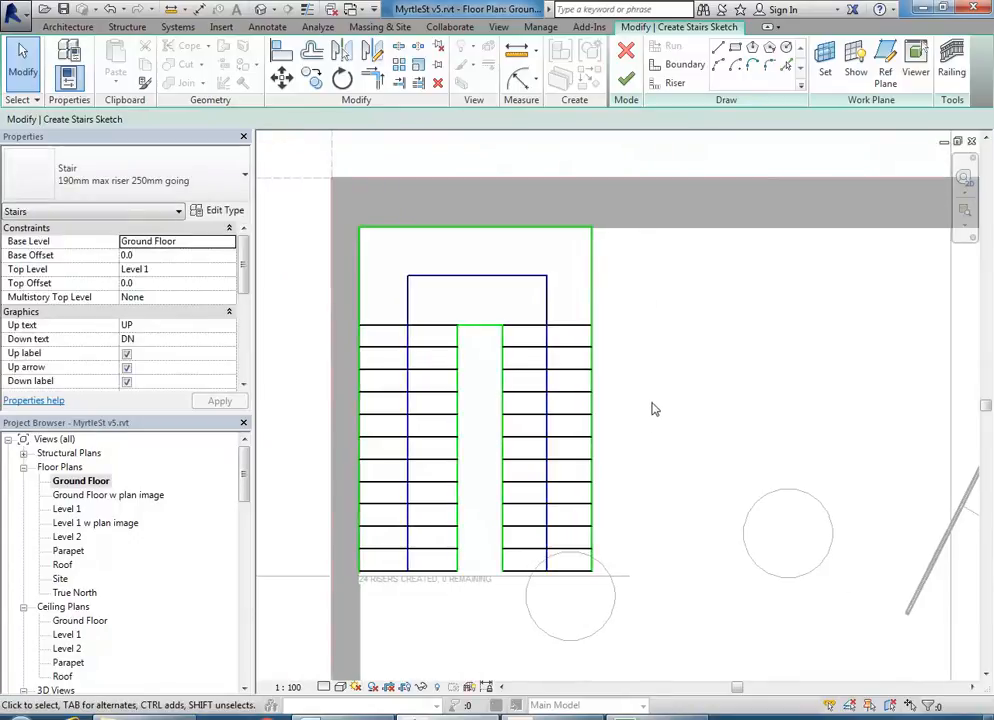
pyautogui.click(627, 86)
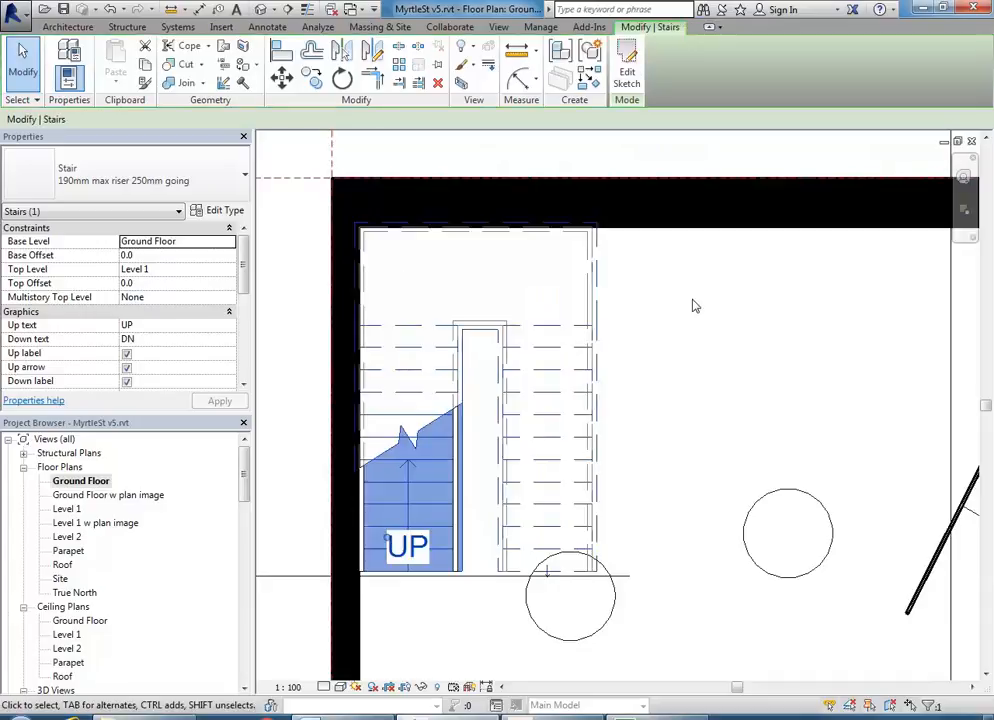
# - Find and select the L-shaped stair in the plan
pyautogui.click(695, 322)
pyautogui.scroll(-2, 704, 352)
pyautogui.moveTo(708, 364); pyautogui.dragTo(566, 376, button='middle')
pyautogui.moveTo(661, 406); pyautogui.dragTo(460, 429, button='middle')
pyautogui.moveTo(675, 451); pyautogui.dragTo(510, 506, button='middle')
pyautogui.scroll(1, 530, 500)
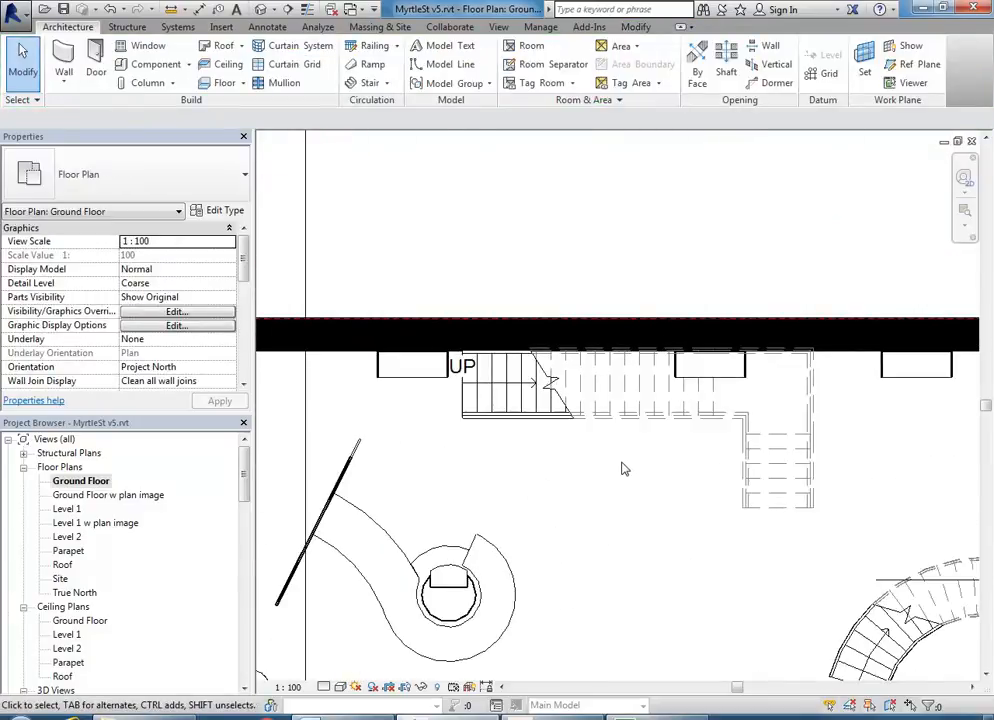
pyautogui.moveTo(593, 486); pyautogui.dragTo(602, 467, button='middle')
pyautogui.moveTo(476, 489); pyautogui.dragTo(416, 496, button='middle')
pyautogui.scroll(-1, 670, 504)
pyautogui.scroll(3, 590, 497)
pyautogui.scroll(-2, 552, 533)
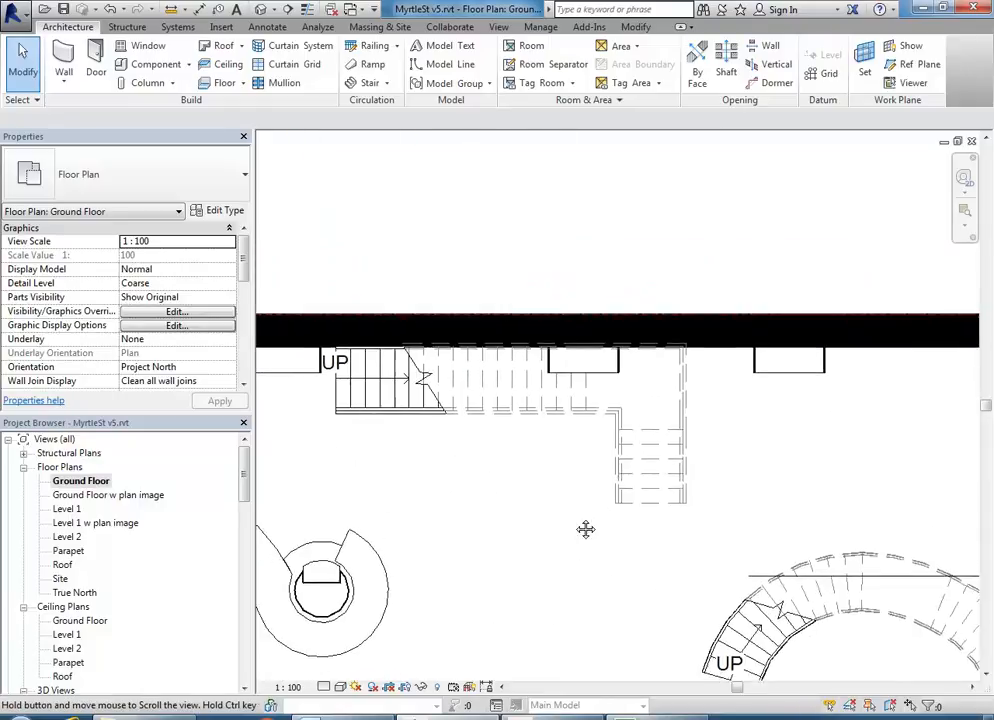
pyautogui.moveTo(564, 537); pyautogui.dragTo(584, 581, button='middle')
pyautogui.click(684, 488)
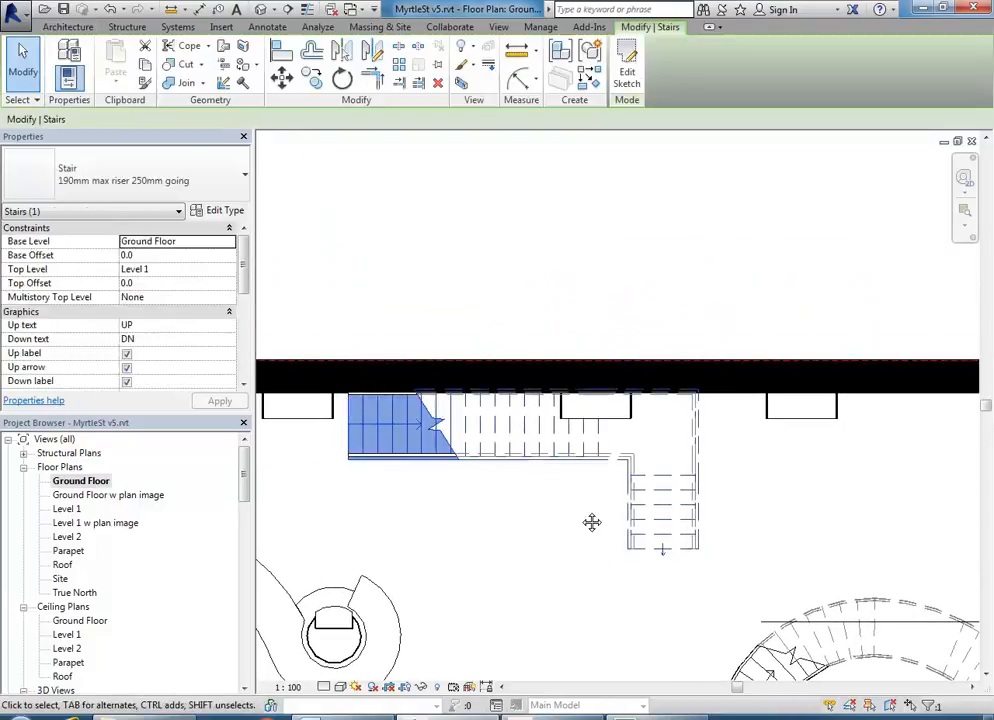
pyautogui.scroll(2, 530, 520)
pyautogui.moveTo(510, 527); pyautogui.dragTo(657, 572, button='middle')
# - In the stair's sketch, delete the straight riser at the landing edge
pyautogui.click(627, 76)
pyautogui.moveTo(585, 531); pyautogui.dragTo(497, 508, button='middle')
pyautogui.scroll(2, 607, 499)
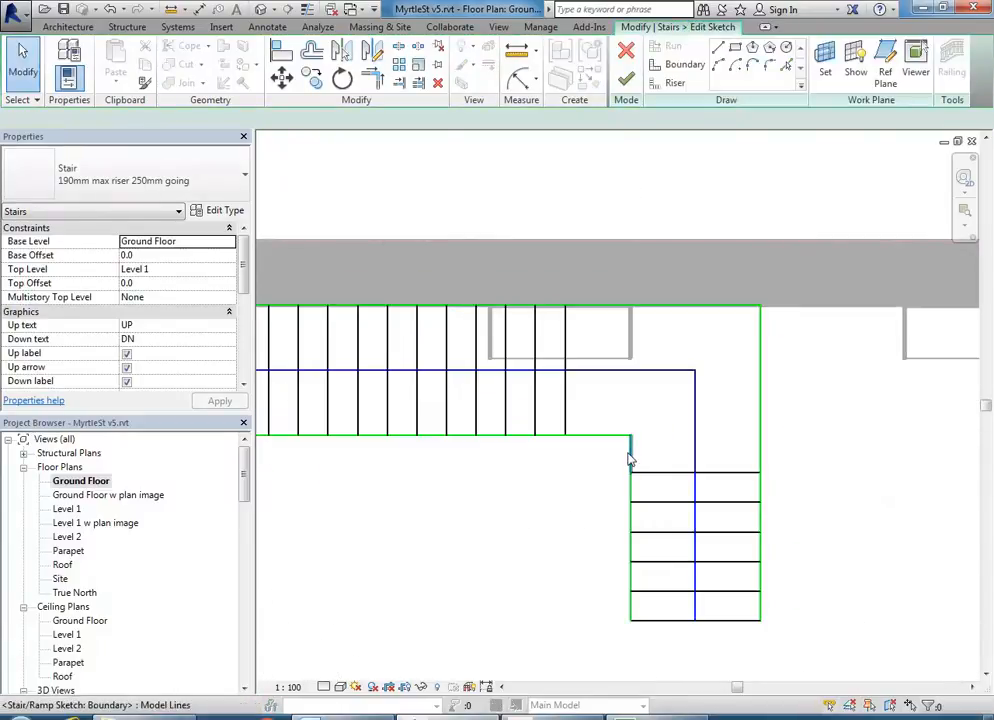
pyautogui.click(630, 455)
pyautogui.moveTo(604, 494); pyautogui.dragTo(510, 488, button='middle')
pyautogui.scroll(2, 530, 470)
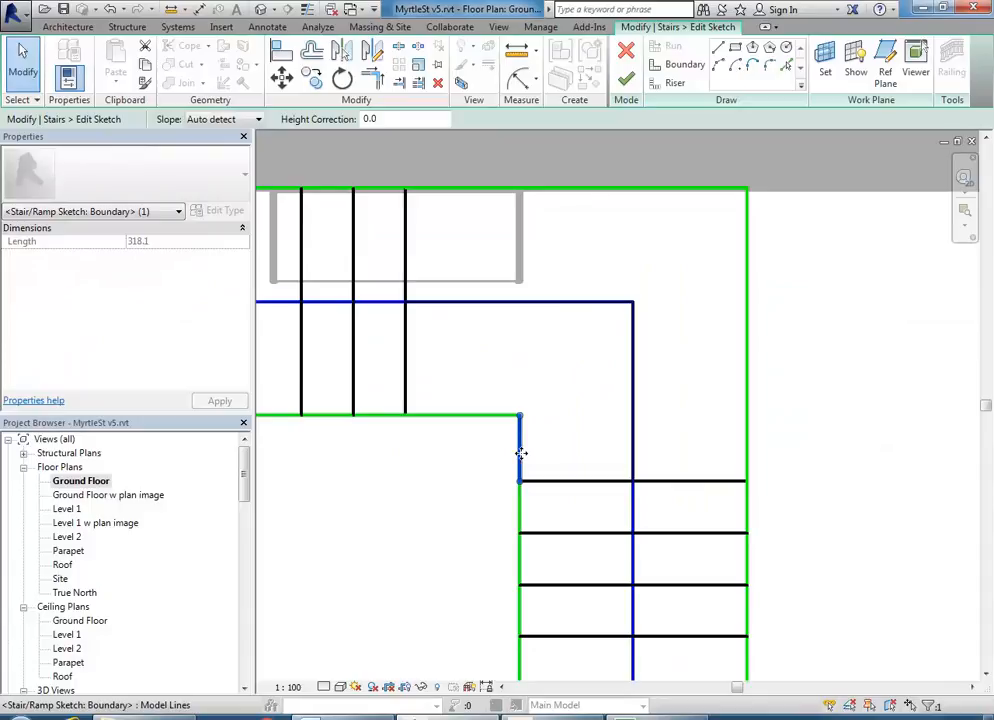
pyautogui.click(455, 548)
pyautogui.scroll(-2, 455, 548)
pyautogui.moveTo(455, 548); pyautogui.dragTo(442, 444, button='middle')
pyautogui.scroll(2, 470, 450)
pyautogui.click(484, 446)
pyautogui.moveTo(477, 483); pyautogui.dragTo(454, 499, button='middle')
pyautogui.scroll(1, 468, 510)
pyautogui.click(477, 471)
pyautogui.click(487, 477)
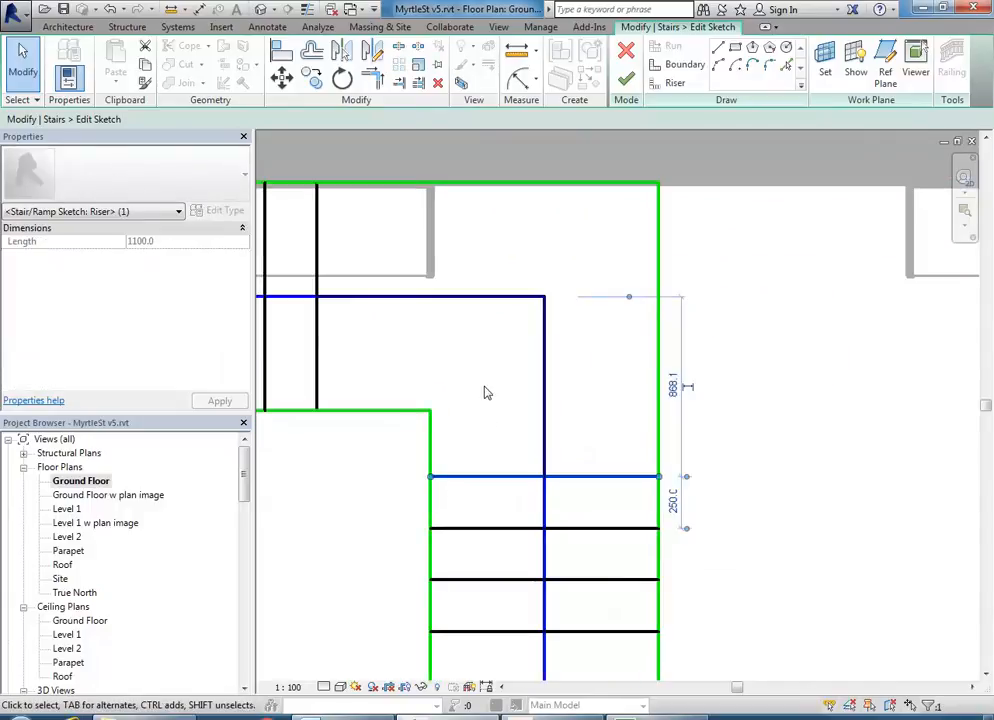
pyautogui.press('Delete')
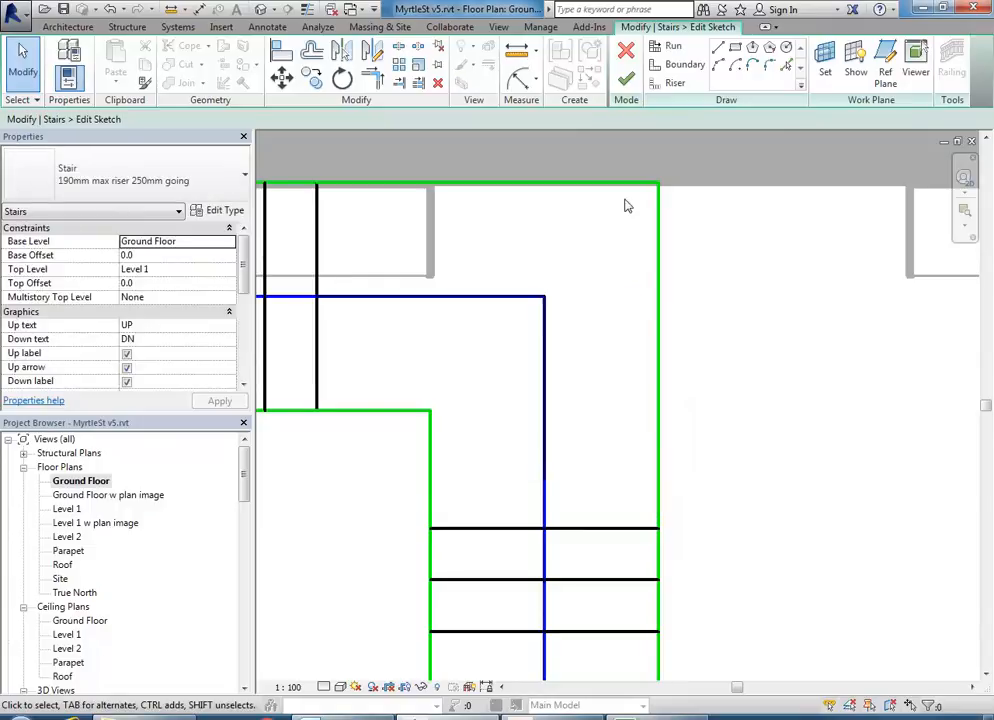
# - Draw a start-end-radius arc riser between the landing boundaries and finish the sketch
pyautogui.click(670, 84)
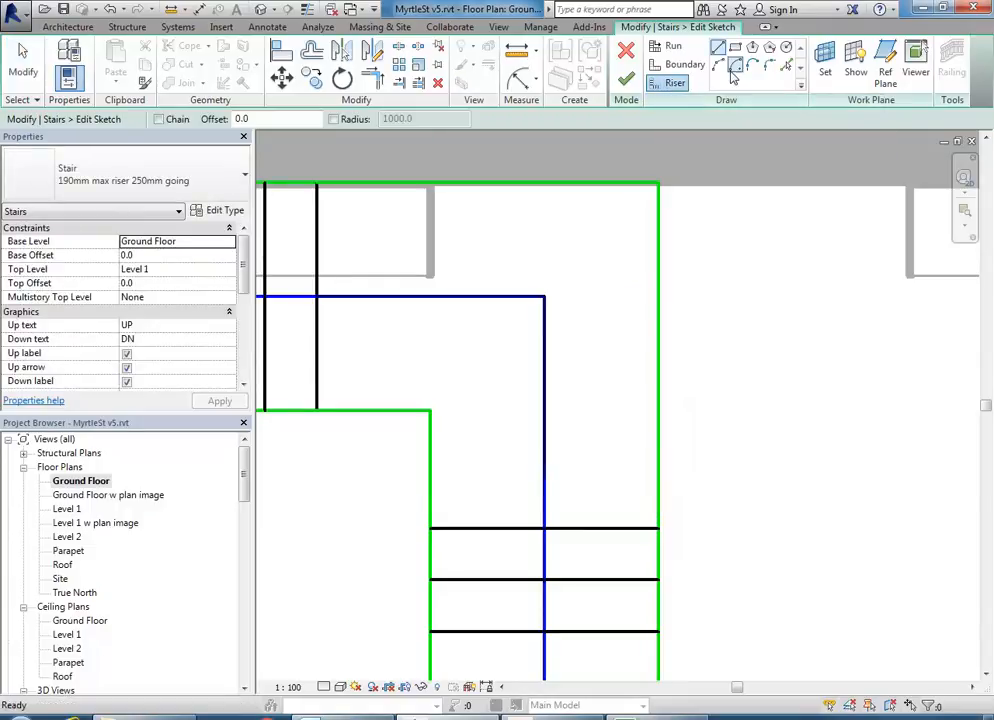
pyautogui.click(432, 478)
pyautogui.click(658, 478)
pyautogui.click(594, 447)
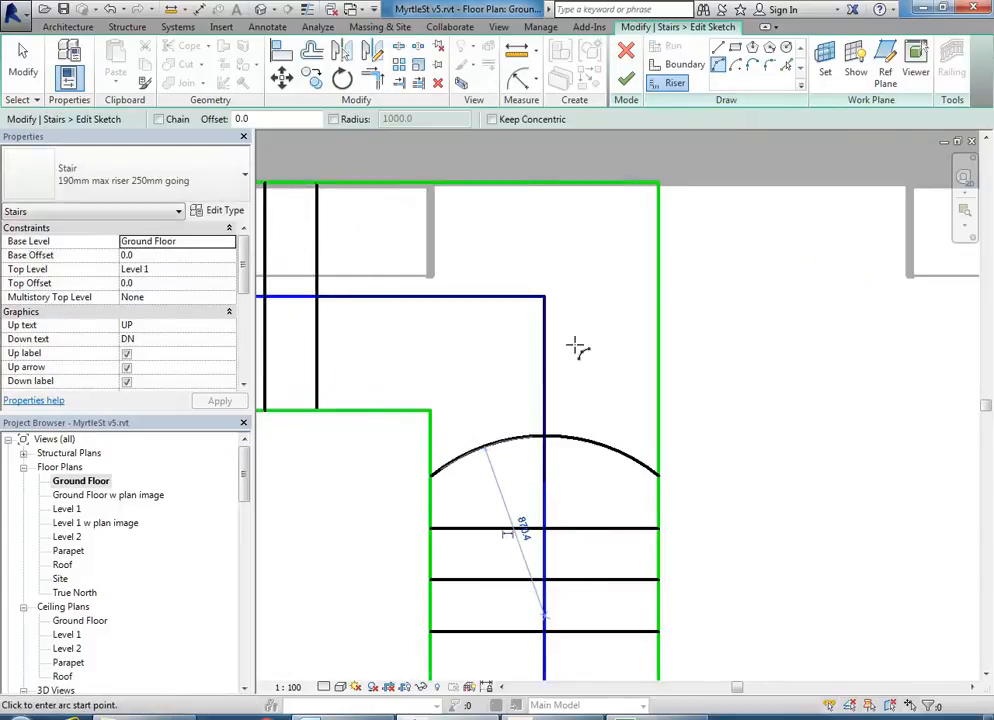
pyautogui.click(626, 79)
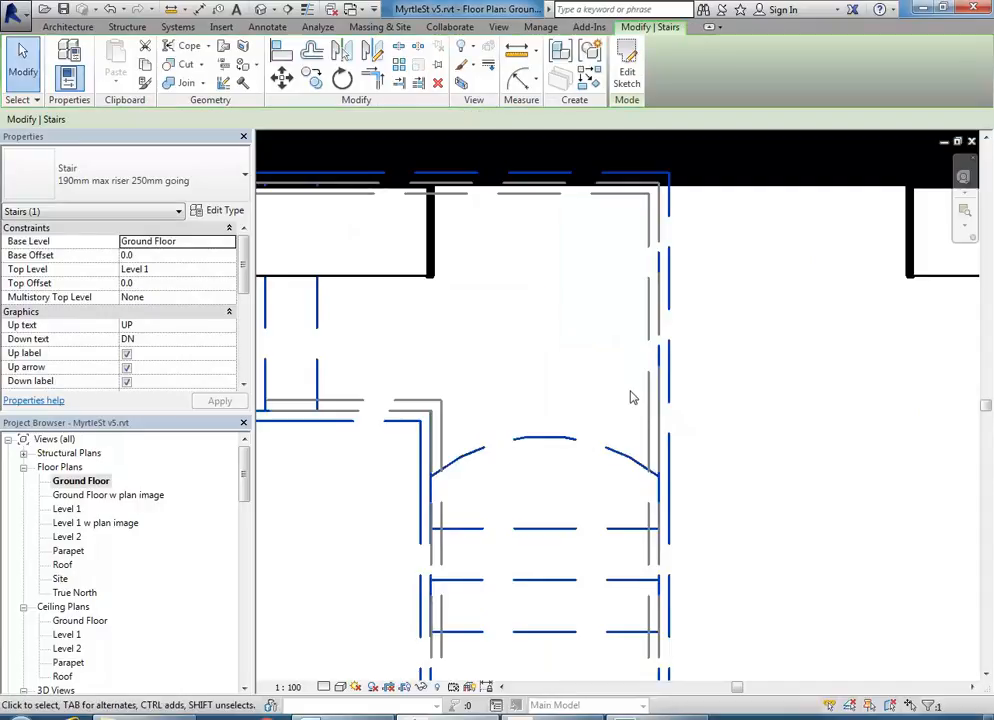
# - Switch to the 3D view SB1, orbit around, and select the L-shaped stair
pyautogui.press('Escape')
pyautogui.scroll(-5, 237, 487)
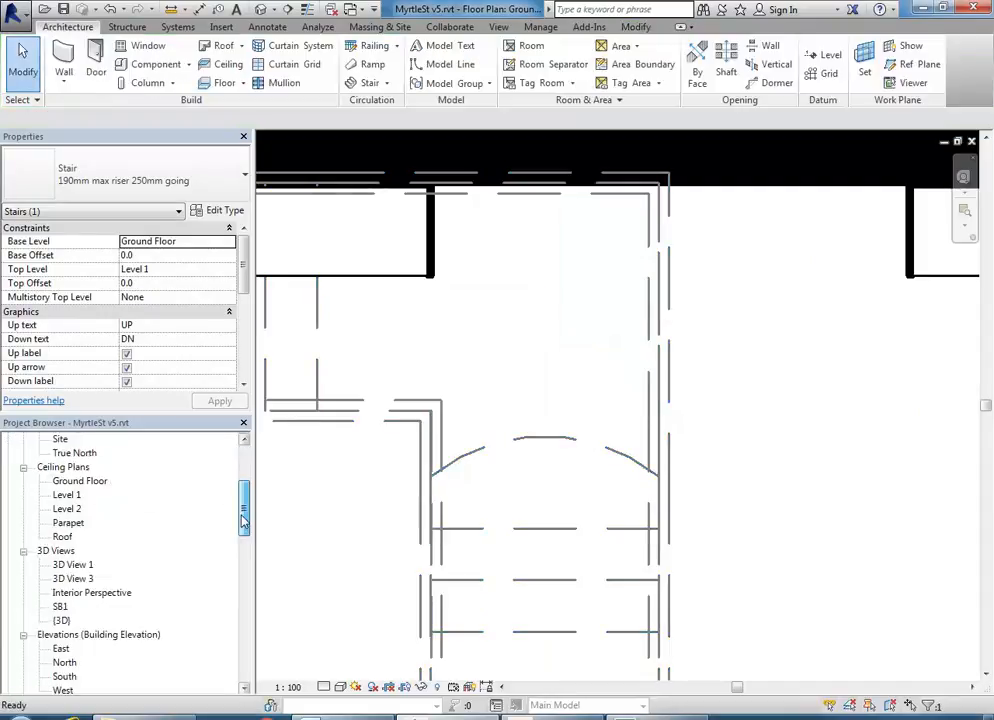
pyautogui.doubleClick(60, 551)
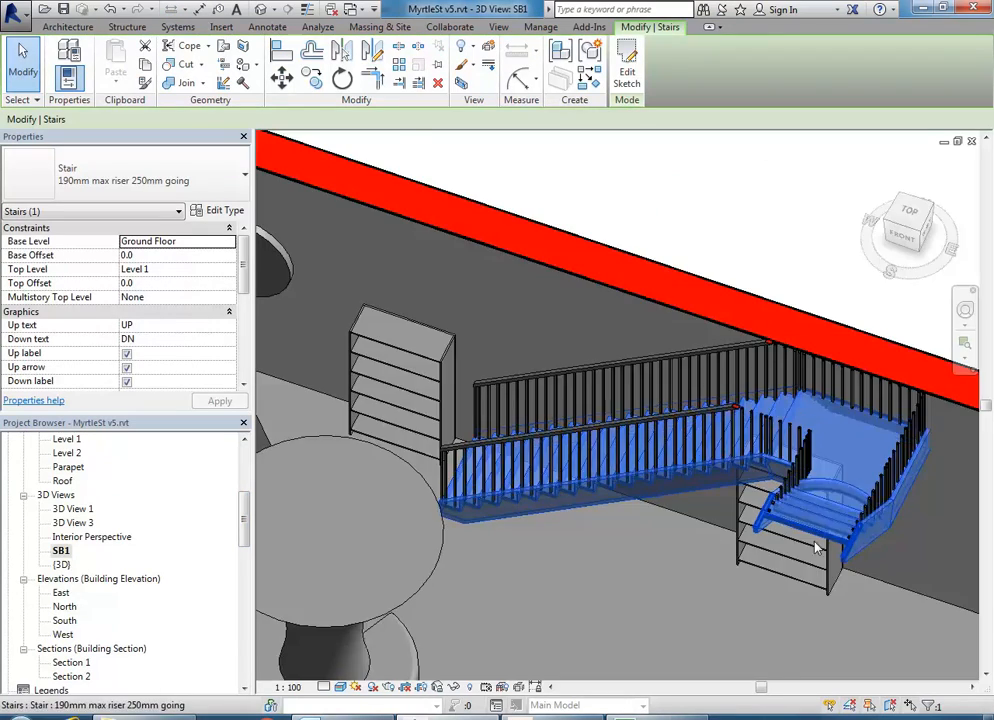
pyautogui.keyDown('shift'); pyautogui.moveTo(815, 547); pyautogui.dragTo(653, 538, button='middle'); pyautogui.keyUp('shift')
pyautogui.click(621, 531)
pyautogui.scroll(4, 658, 560)
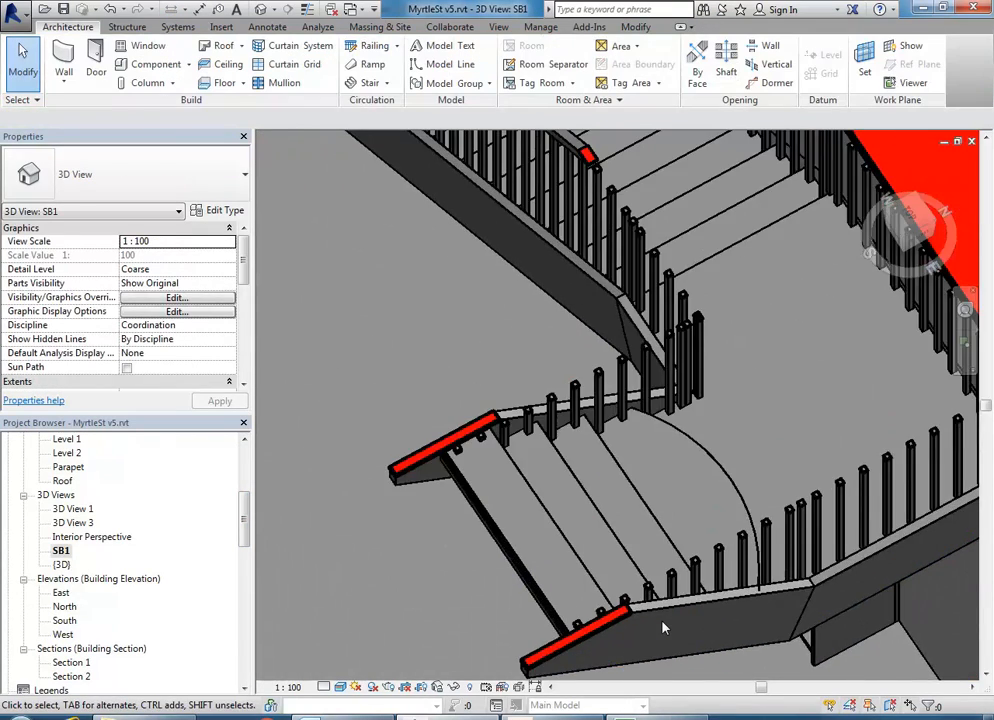
pyautogui.scroll(-5, 662, 627)
pyautogui.keyDown('shift'); pyautogui.moveTo(510, 501); pyautogui.dragTo(600, 492, button='middle'); pyautogui.keyUp('shift')
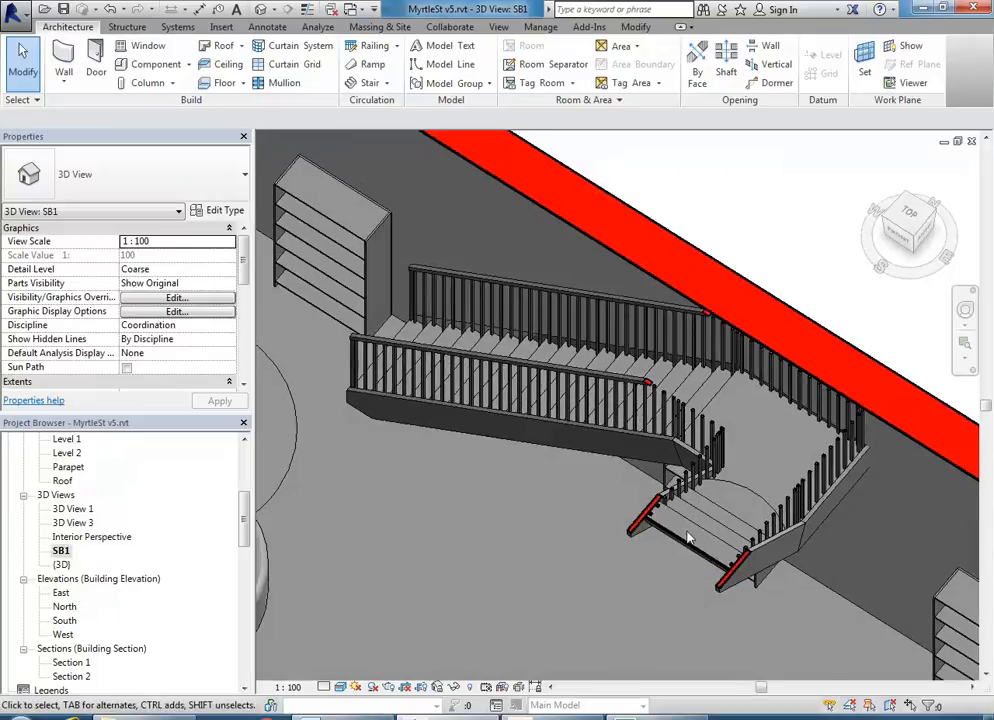
pyautogui.click(688, 532)
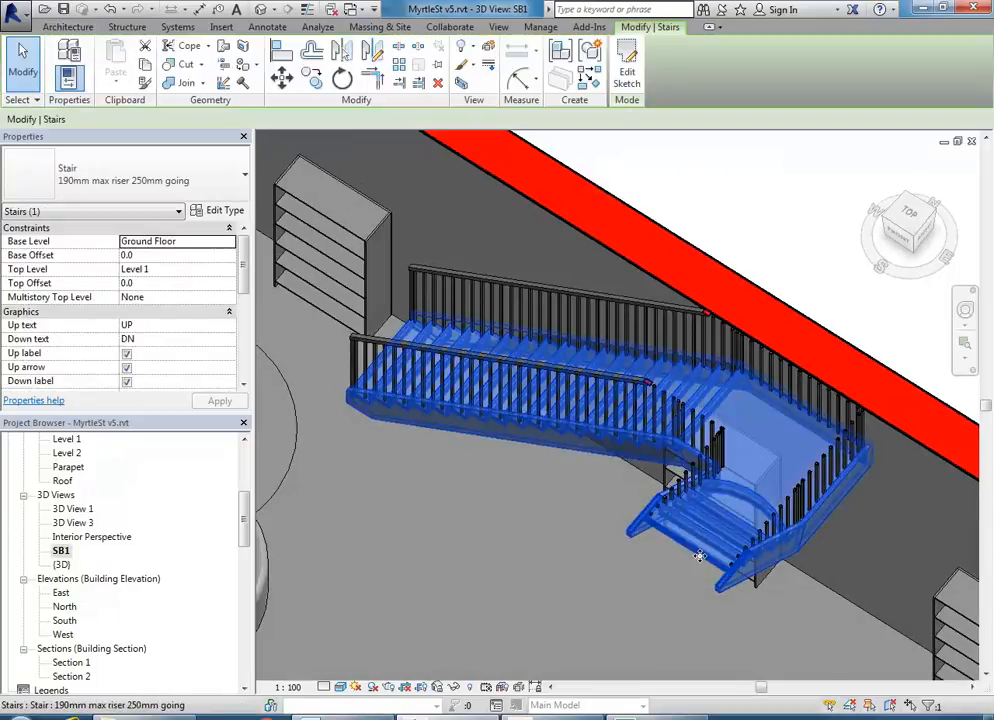
# - In the stair sketch, delete the curved landing riser
pyautogui.click(630, 72)
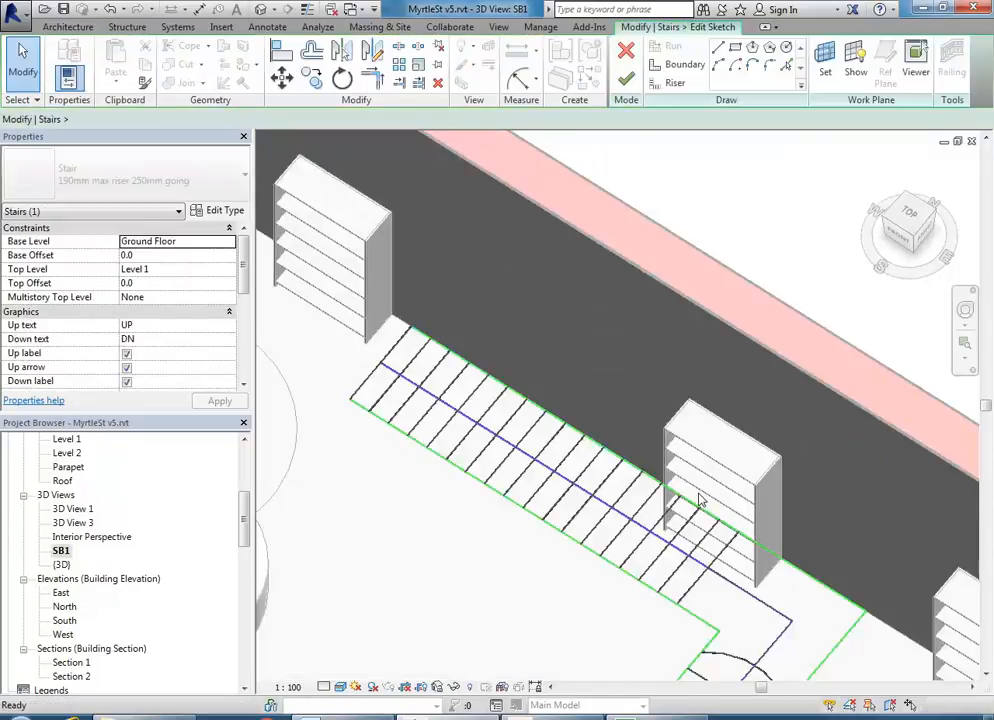
pyautogui.scroll(4, 617, 487)
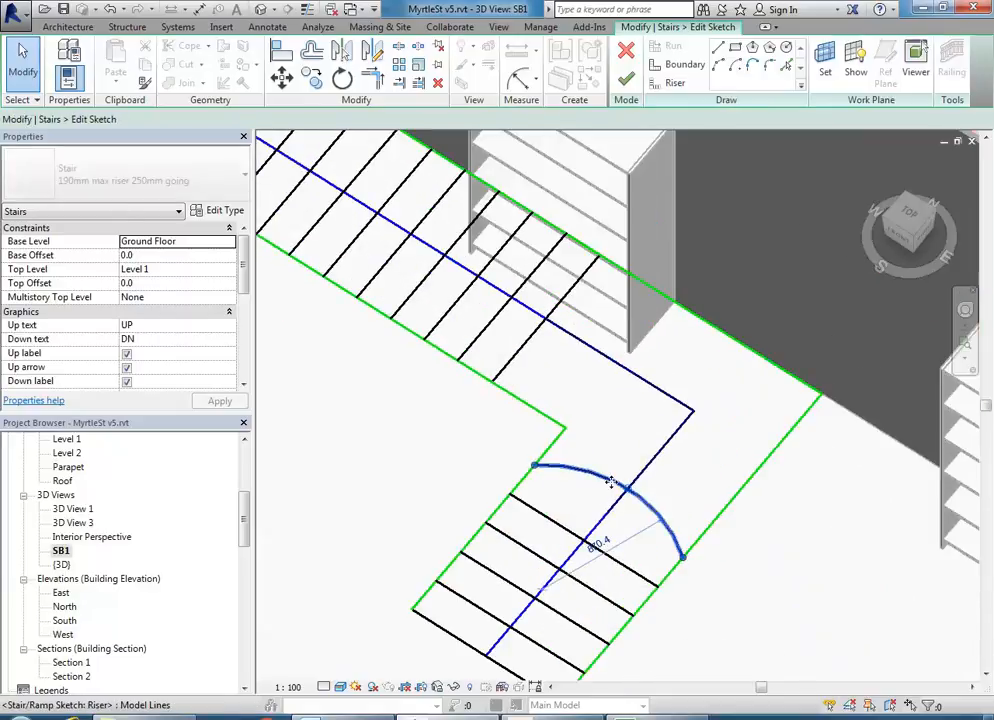
pyautogui.click(617, 484)
pyautogui.press('Delete')
# - Sketch a boundary line across the landing, then discard it after the boundary error
pyautogui.click(685, 64)
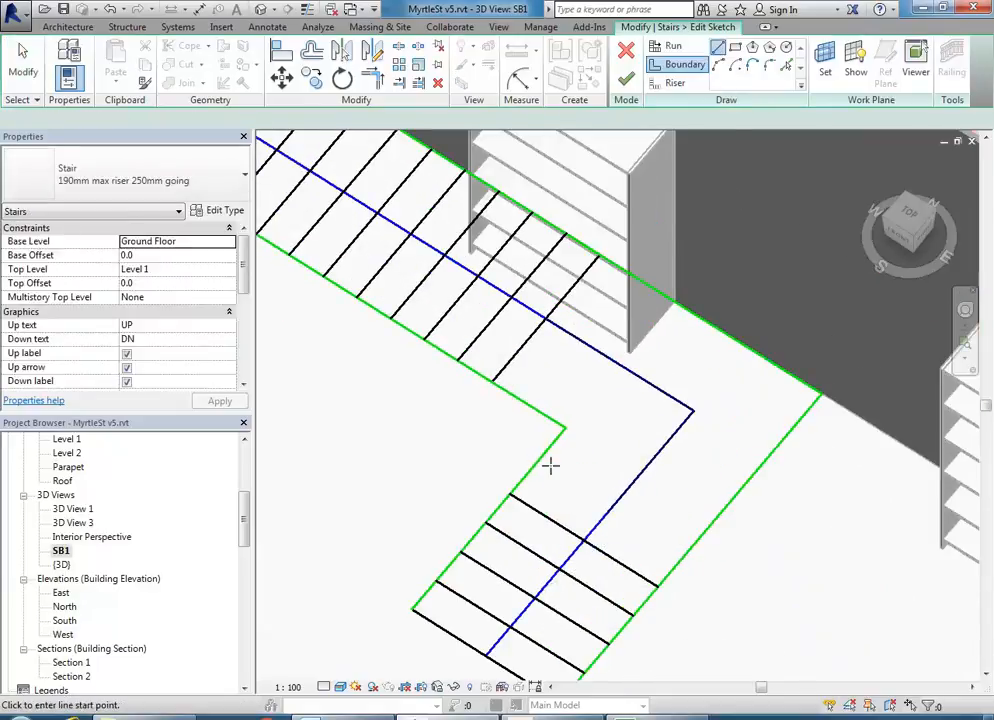
pyautogui.click(537, 465)
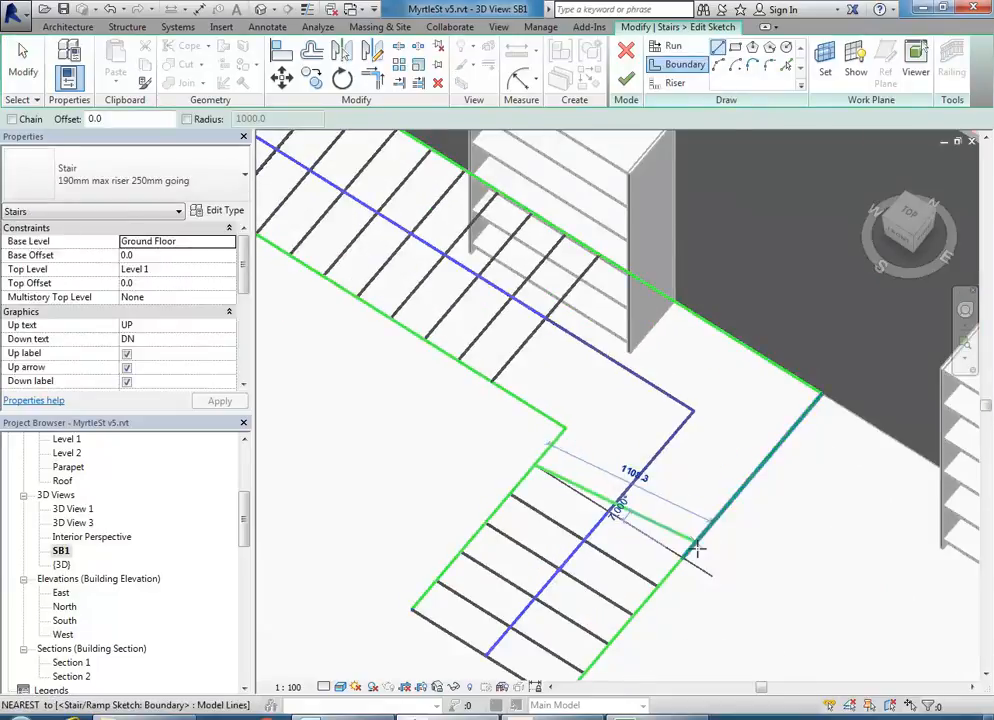
pyautogui.click(683, 558)
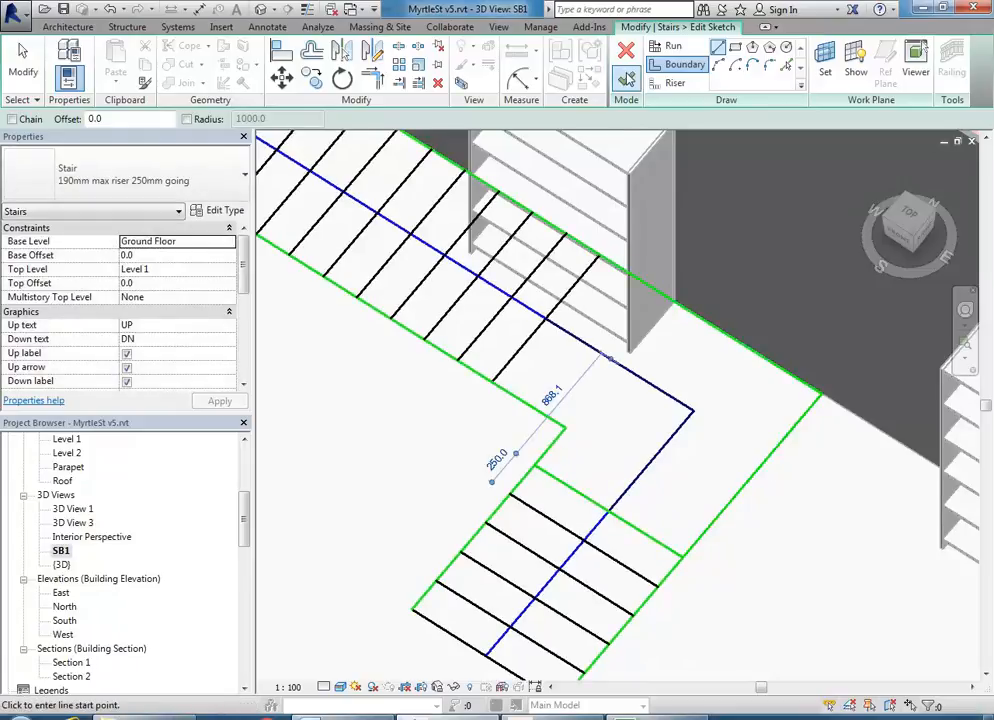
pyautogui.click(625, 70)
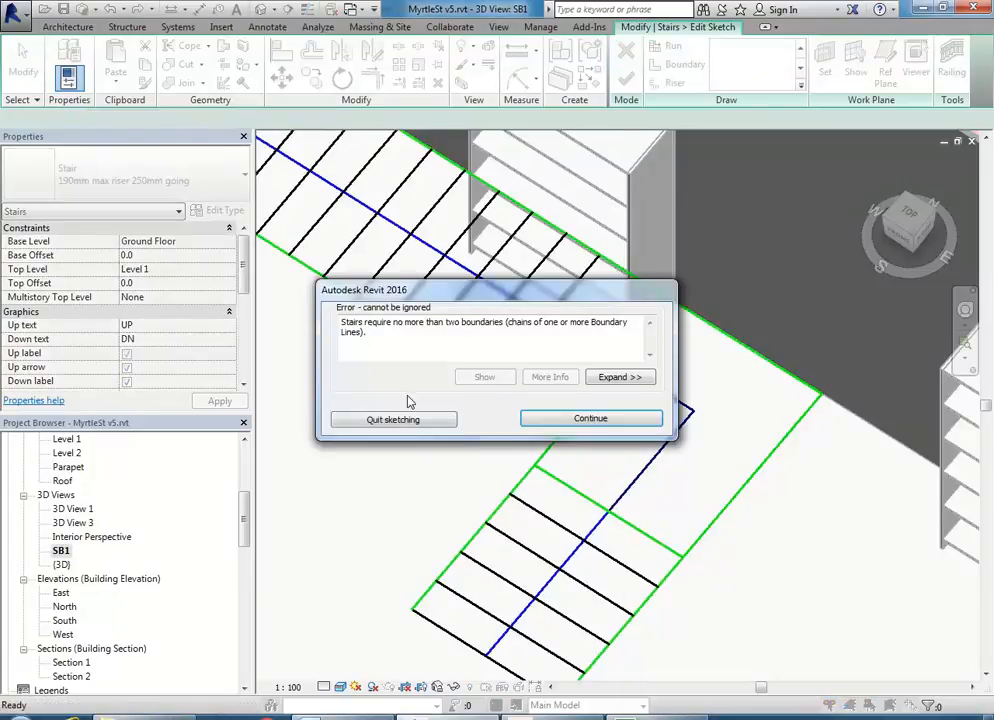
pyautogui.click(552, 420)
pyautogui.rightClick(587, 456)
pyautogui.click(626, 466)
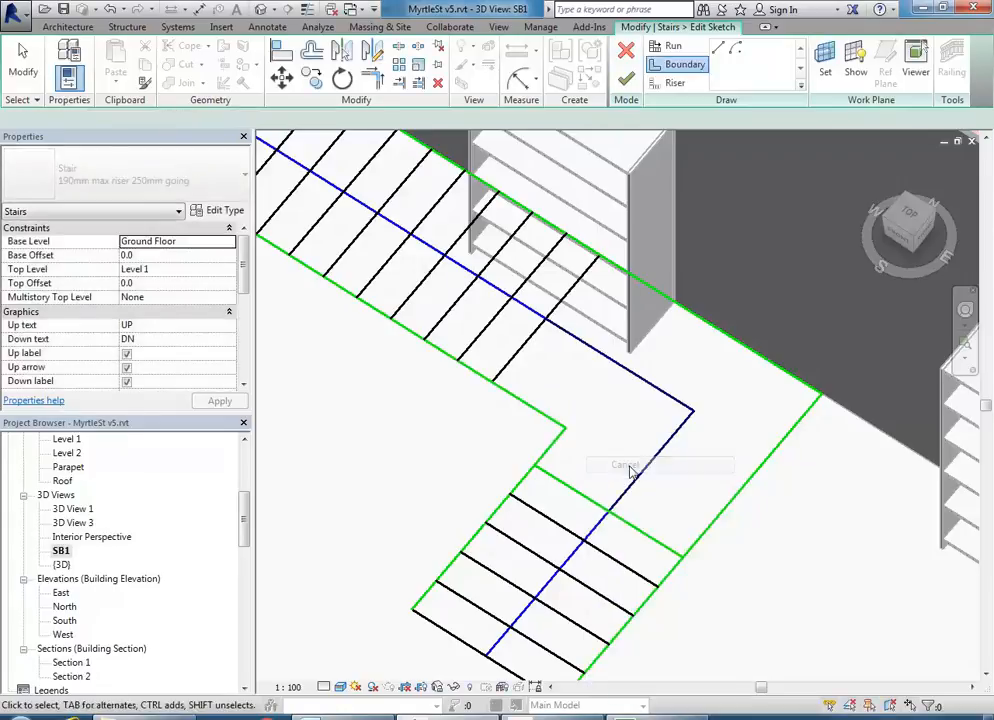
pyautogui.click(584, 496)
pyautogui.press('Escape')
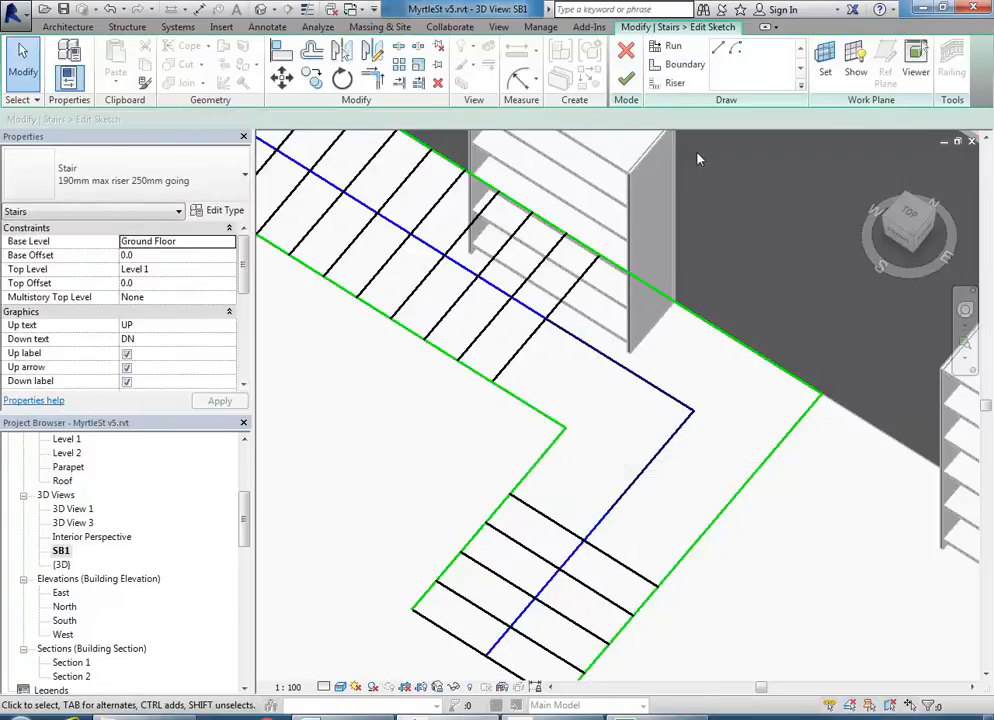
# - Draw a straight riser across the landing and finish the stair sketch
pyautogui.click(673, 82)
pyautogui.click(534, 466)
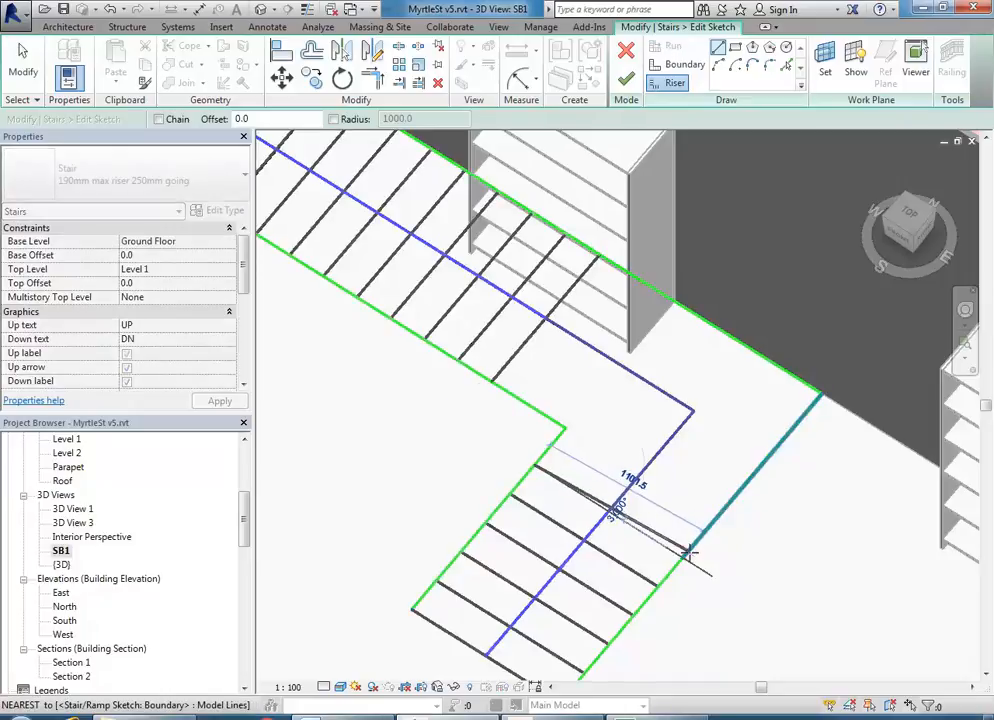
pyautogui.click(683, 557)
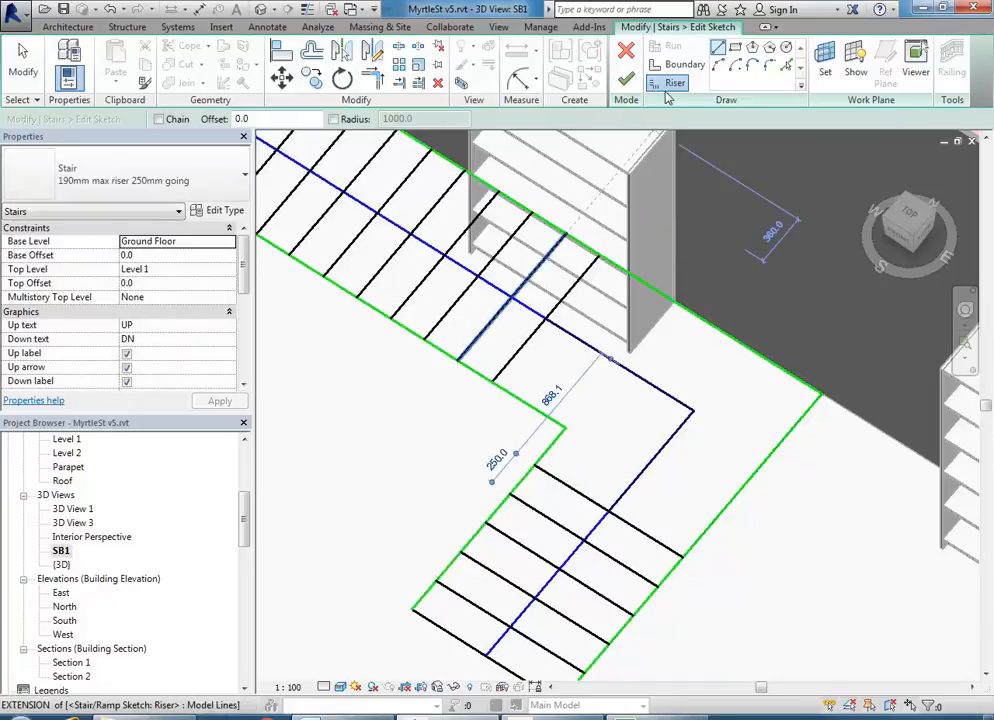
pyautogui.click(627, 80)
pyautogui.moveTo(395, 470)
pyautogui.keyDown('shift'); pyautogui.mouseDown(button='middle')
pyautogui.moveTo(468, 437)
pyautogui.moveTo(570, 428)
pyautogui.moveTo(657, 403)
pyautogui.mouseUp(button='middle'); pyautogui.keyUp('shift')
pyautogui.moveTo(462, 361); pyautogui.dragTo(446, 435, button='middle')
pyautogui.scroll(1, 515, 411)
pyautogui.moveTo(385, 428); pyautogui.dragTo(531, 448, button='middle')
pyautogui.scroll(-2, 520, 439)
pyautogui.moveTo(477, 404); pyautogui.dragTo(413, 377, button='middle')
# - Delete the wall-side railing's path segment along the lower flight and finish the path edit
pyautogui.click(425, 416)
pyautogui.scroll(2, 413, 377)
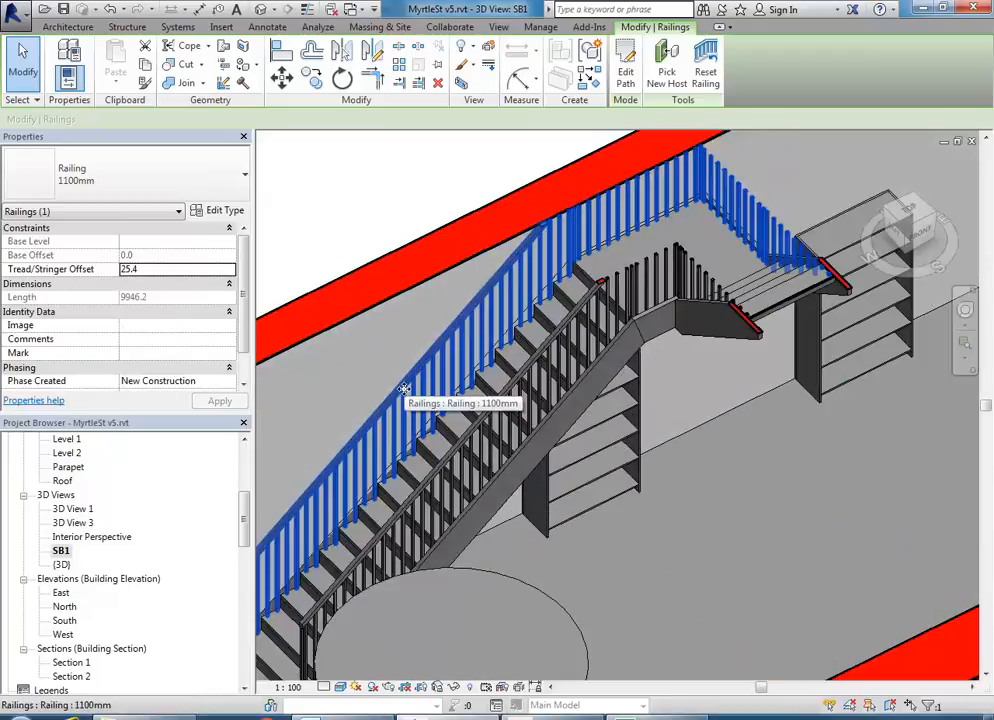
pyautogui.scroll(-1, 462, 388)
pyautogui.moveTo(462, 388); pyautogui.dragTo(481, 380, button='middle')
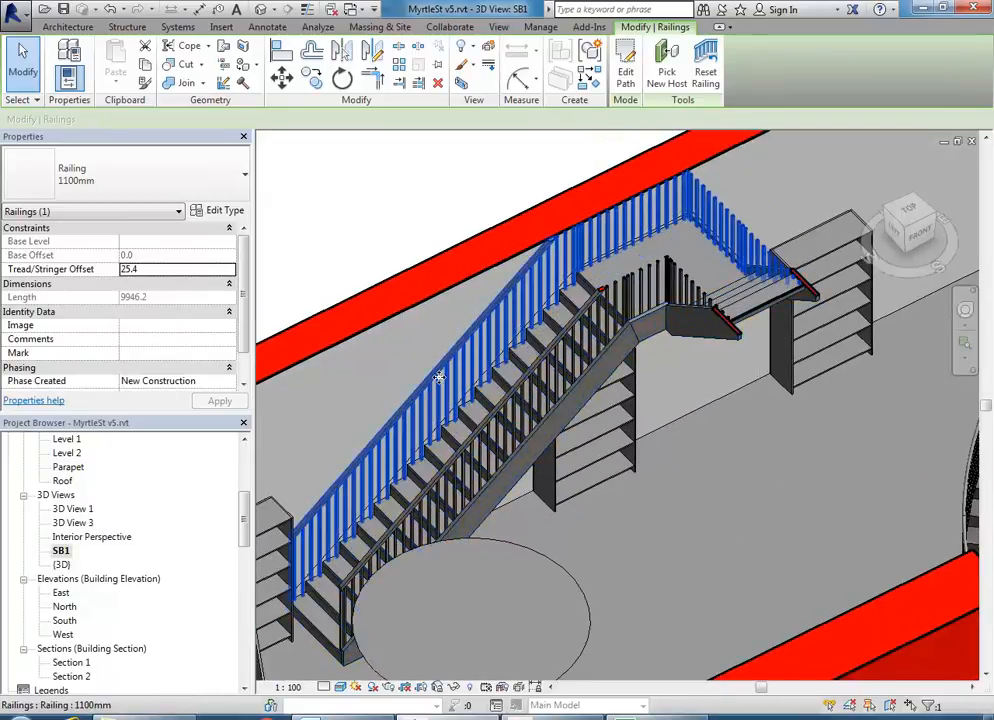
pyautogui.click(625, 70)
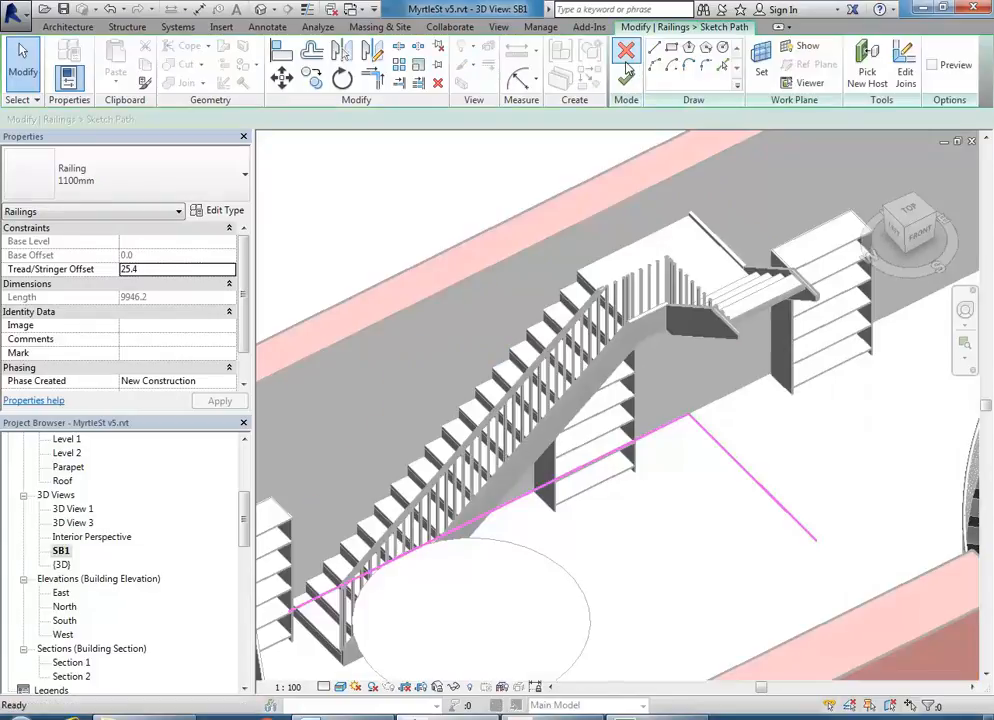
pyautogui.moveTo(616, 428); pyautogui.dragTo(677, 388, button='middle')
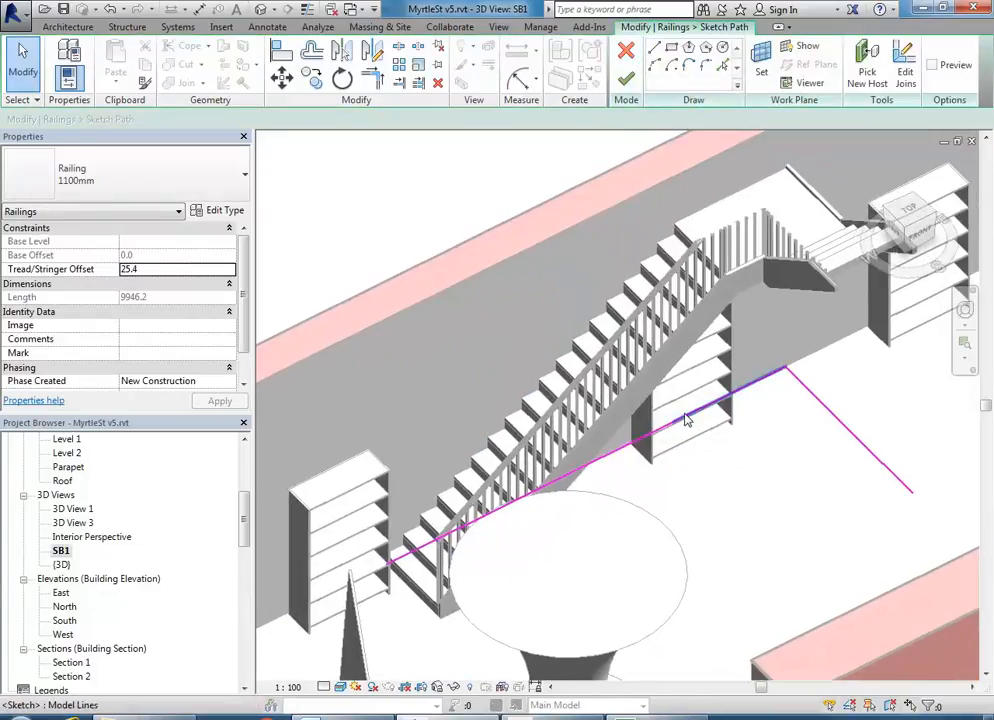
pyautogui.click(595, 465)
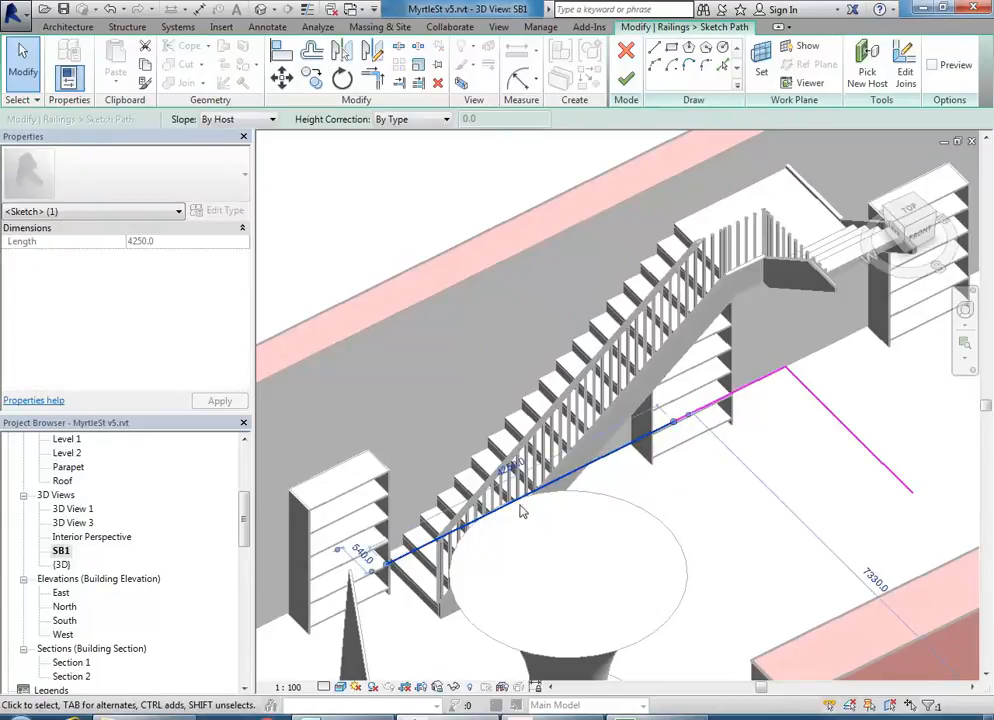
pyautogui.press('Delete')
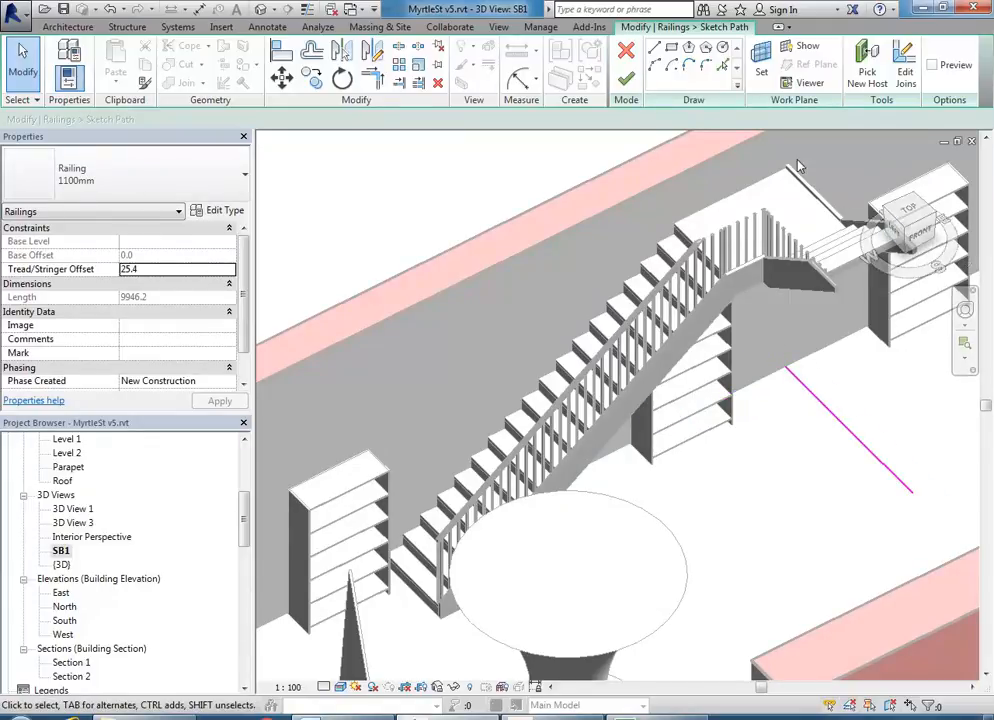
pyautogui.moveTo(788, 181); pyautogui.dragTo(732, 204, button='middle')
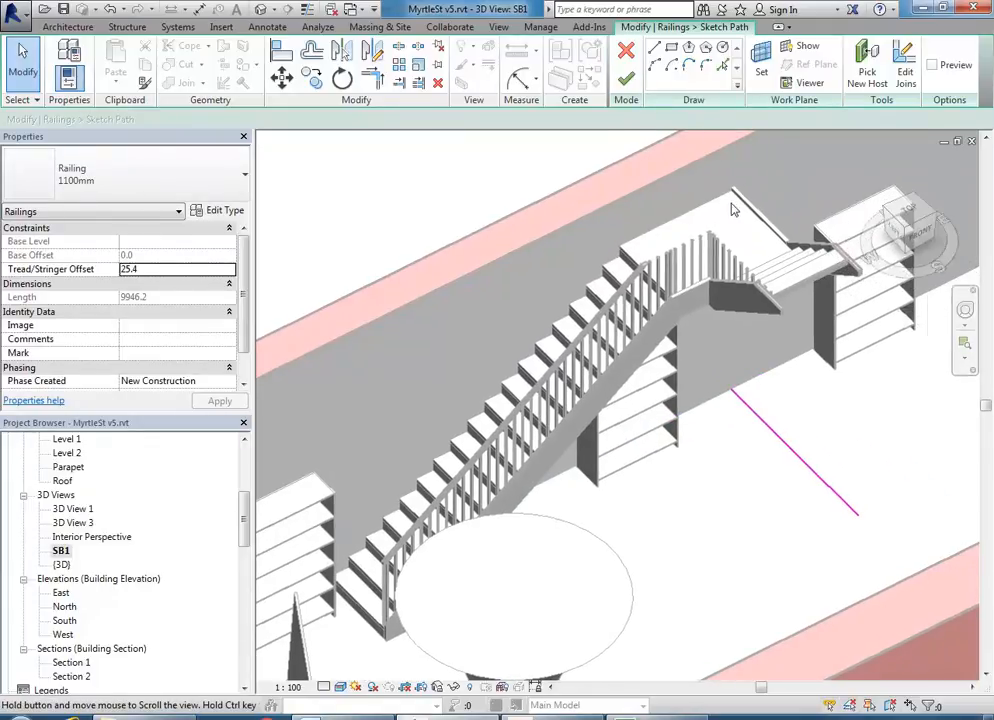
pyautogui.click(627, 80)
# - Change the railing along the stair flight to the 900mm Pipe type
pyautogui.moveTo(688, 348); pyautogui.dragTo(612, 440, button='middle')
pyautogui.scroll(3, 643, 379)
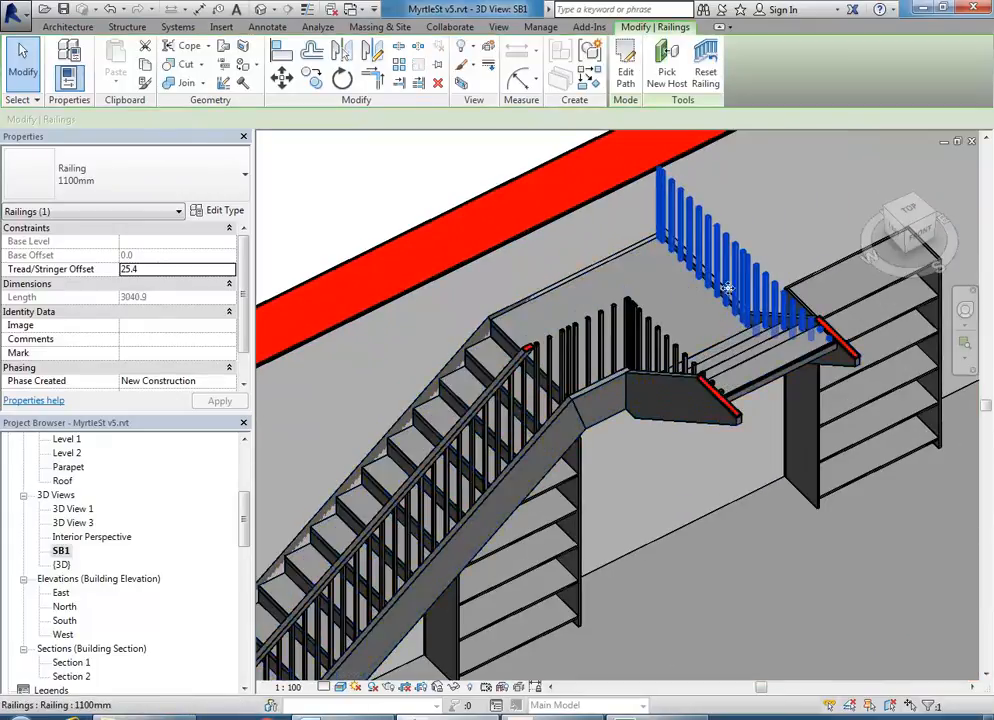
pyautogui.scroll(-2, 553, 347)
pyautogui.moveTo(577, 302); pyautogui.dragTo(643, 275, button='middle')
pyautogui.moveTo(440, 447); pyautogui.dragTo(465, 374, button='middle')
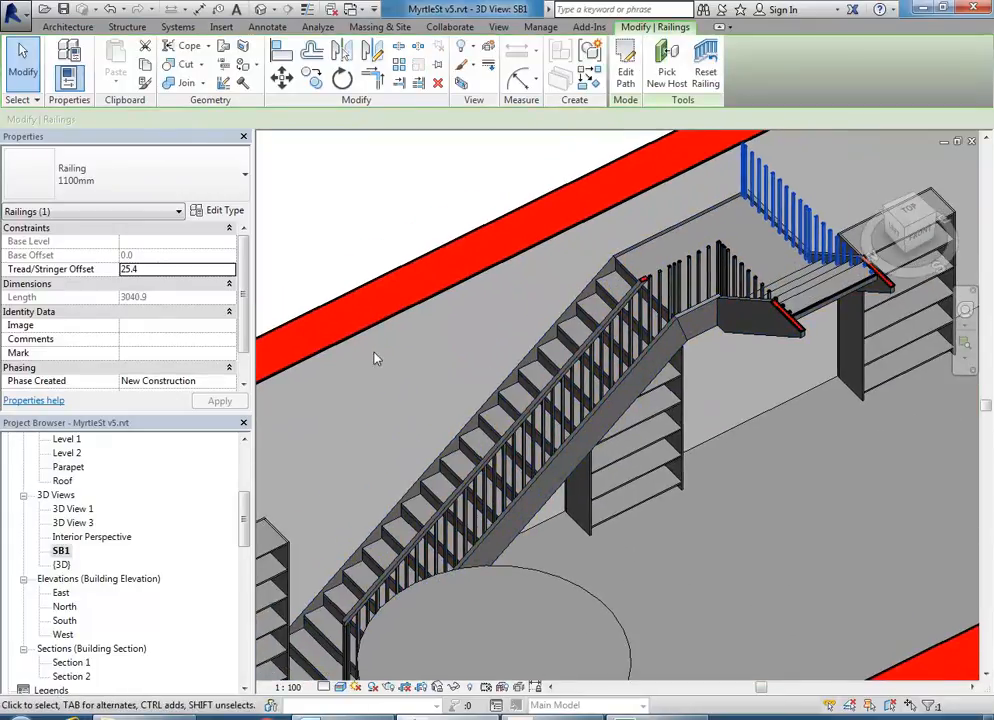
pyautogui.click(182, 196)
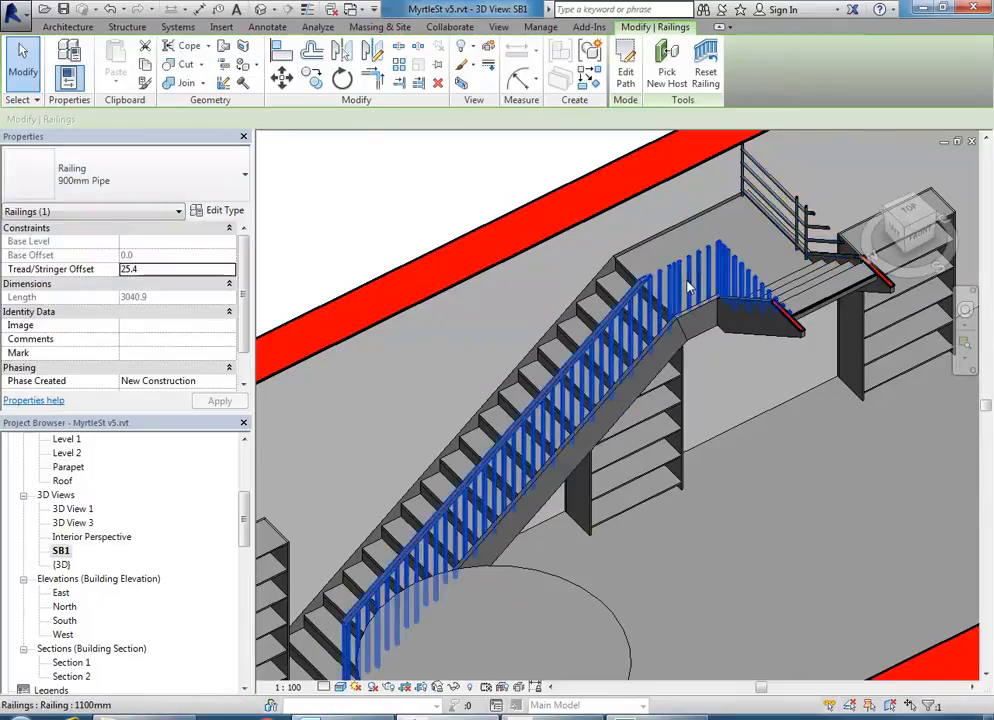
pyautogui.click(688, 290)
pyautogui.scroll(-1, 688, 290)
pyautogui.click(144, 184)
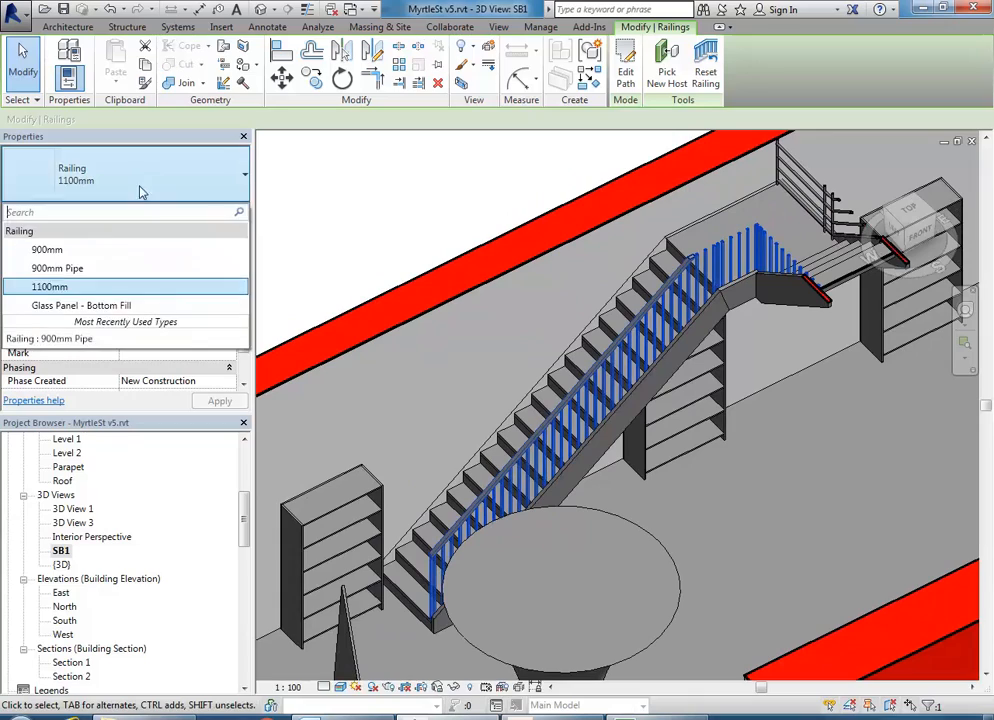
pyautogui.click(62, 268)
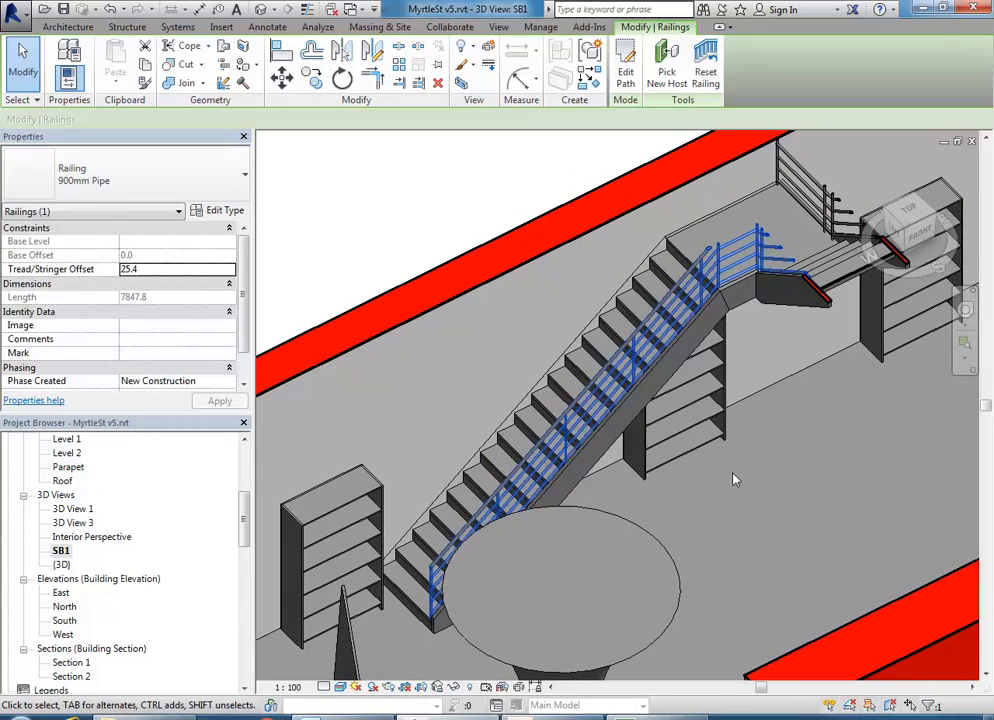
# - Orbit the 3D view to inspect the new pipe railing
pyautogui.click(733, 475)
pyautogui.moveTo(592, 487)
pyautogui.keyDown('shift'); pyautogui.mouseDown(button='middle')
pyautogui.moveTo(542, 458)
pyautogui.moveTo(546, 488)
pyautogui.moveTo(602, 486)
pyautogui.mouseUp(button='middle'); pyautogui.keyUp('shift')
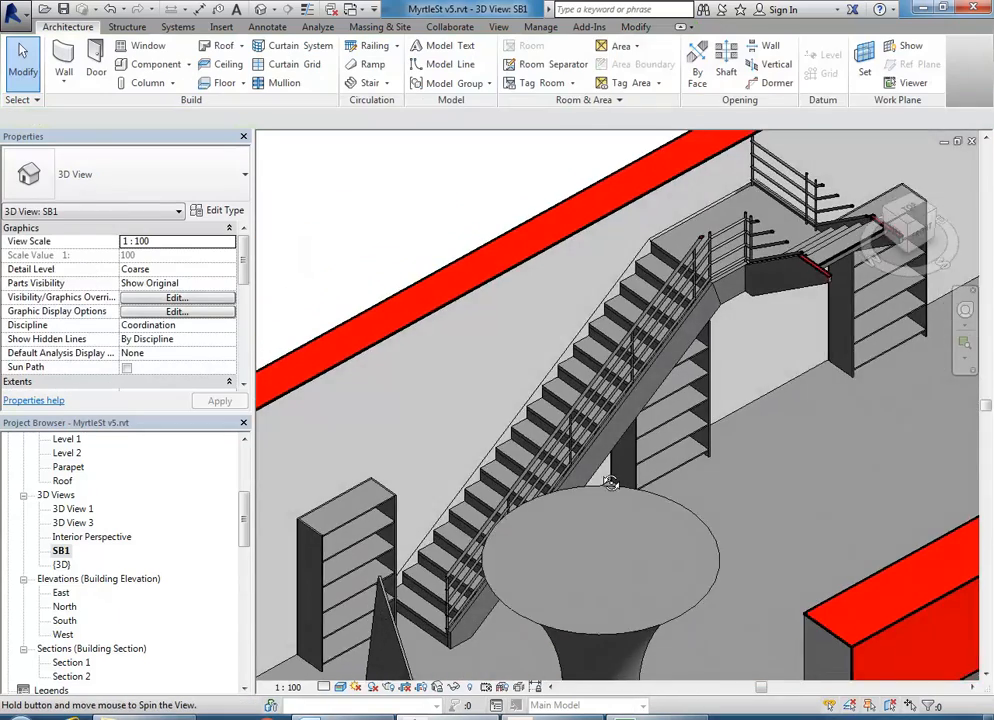
pyautogui.scroll(2, 508, 461)
pyautogui.keyDown('shift'); pyautogui.moveTo(502, 438); pyautogui.dragTo(476, 366, button='middle'); pyautogui.keyUp('shift')
pyautogui.scroll(-1, 457, 368)
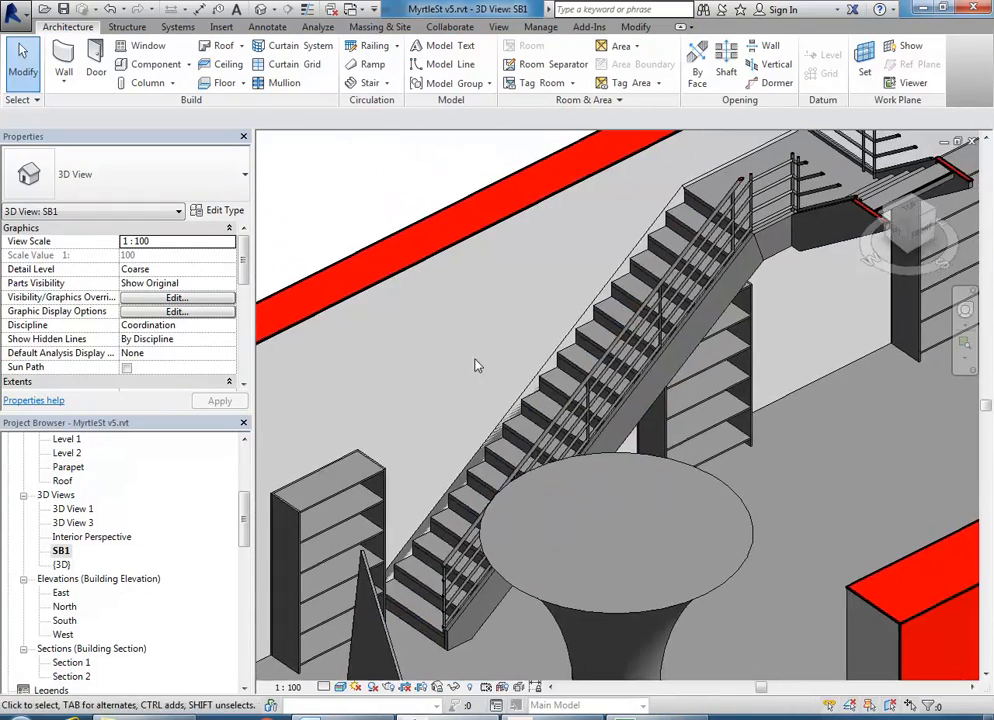
# - Duplicate the stair's type as 'Cantilevered Stair'
pyautogui.click(531, 410)
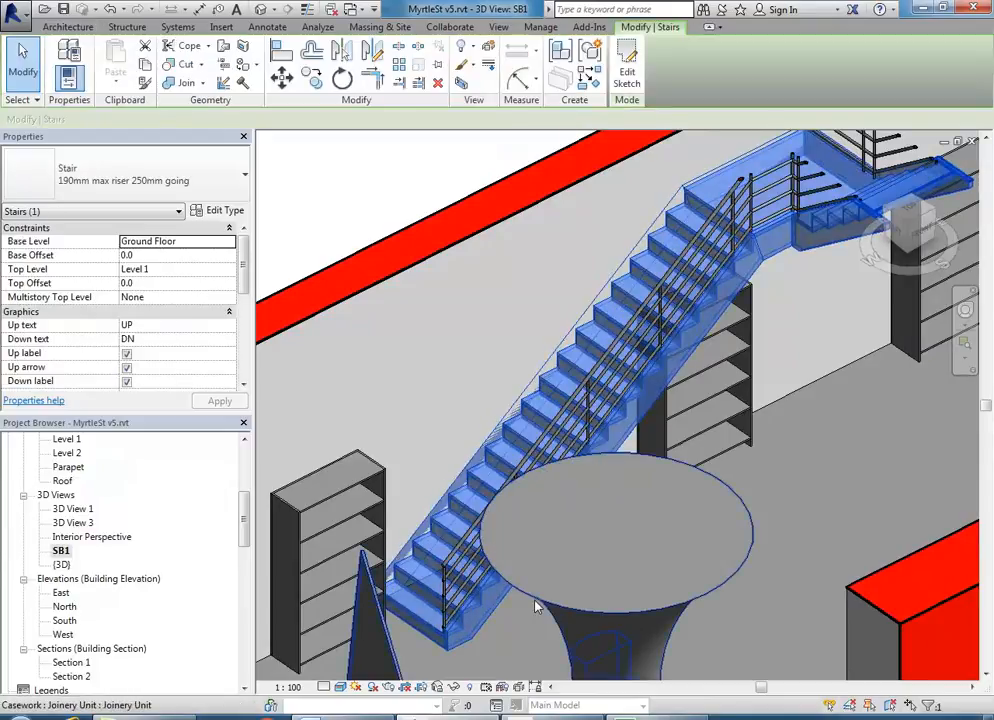
pyautogui.scroll(-2, 480, 390)
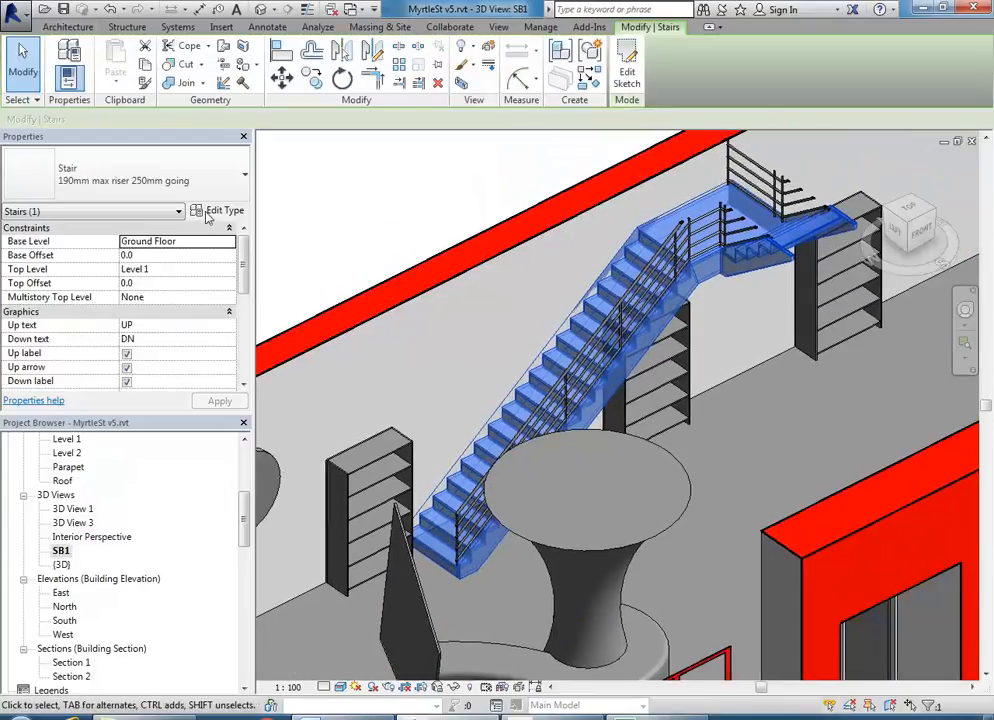
pyautogui.click(197, 210)
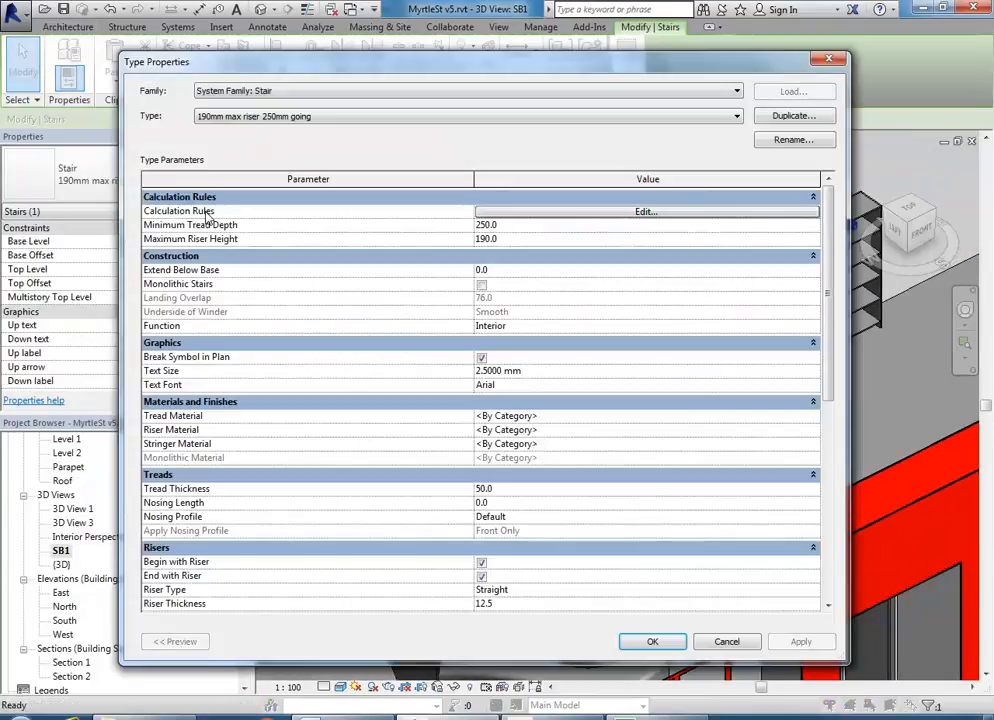
pyautogui.click(793, 117)
pyautogui.write('Cantilevered Stair')
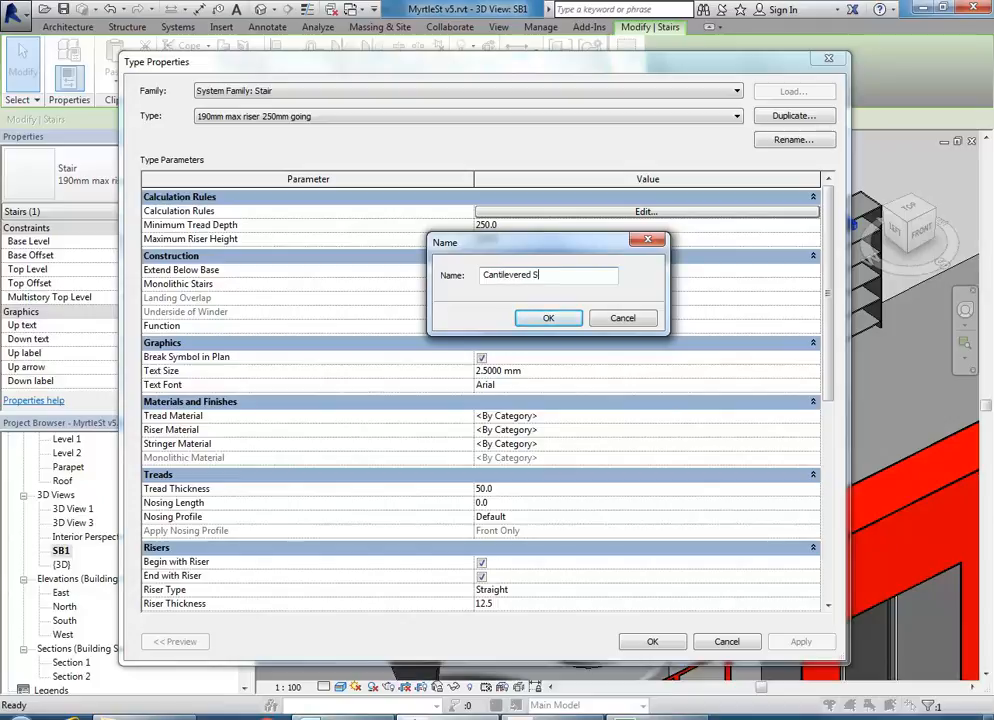
pyautogui.click(548, 318)
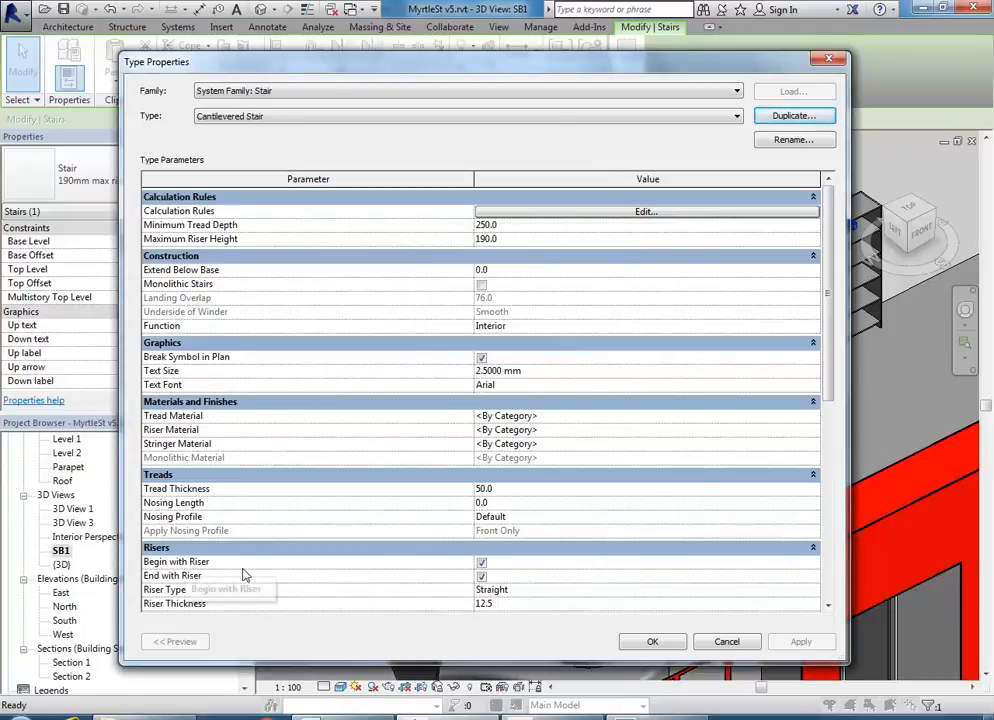
# - Set the Cantilevered Stair type's Riser Type to None
pyautogui.scroll(-3, 815, 397)
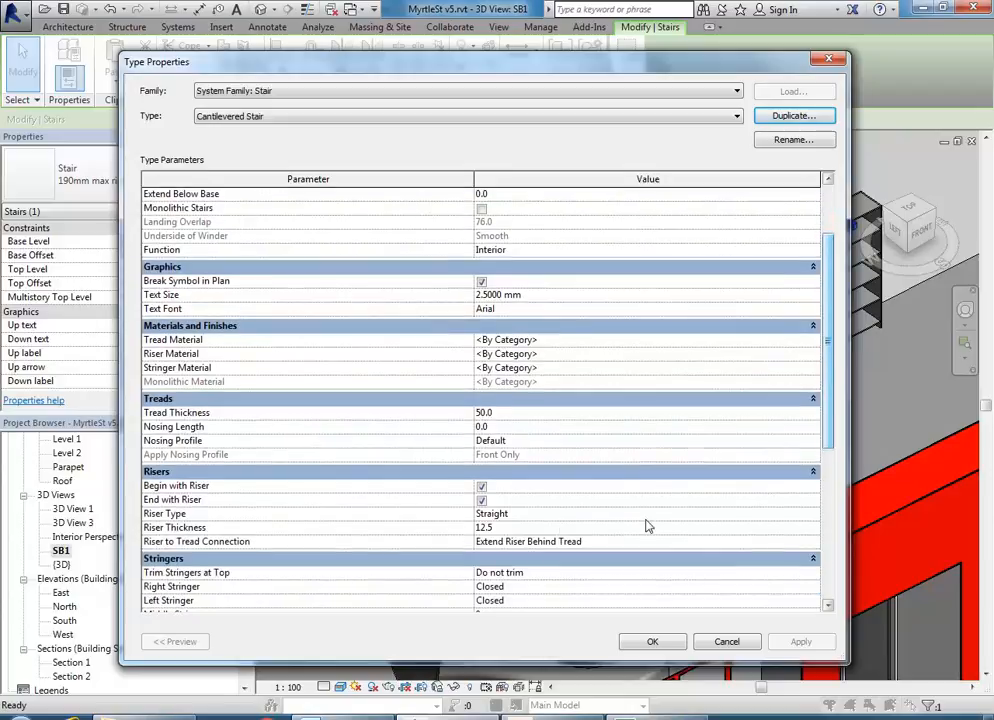
pyautogui.click(732, 513)
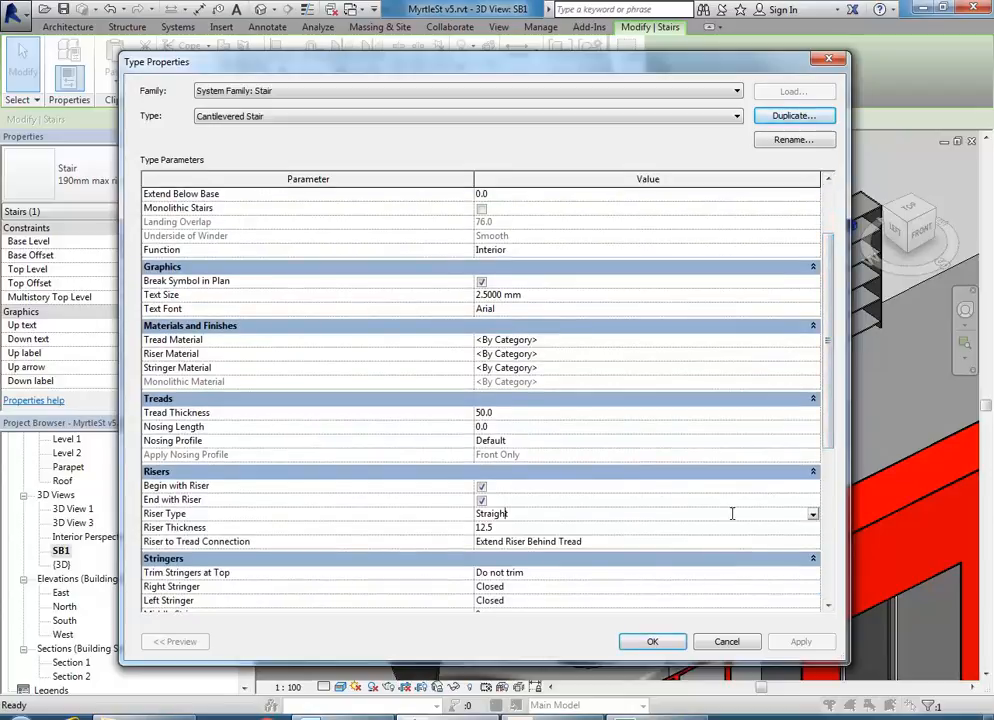
pyautogui.click(812, 514)
pyautogui.click(488, 527)
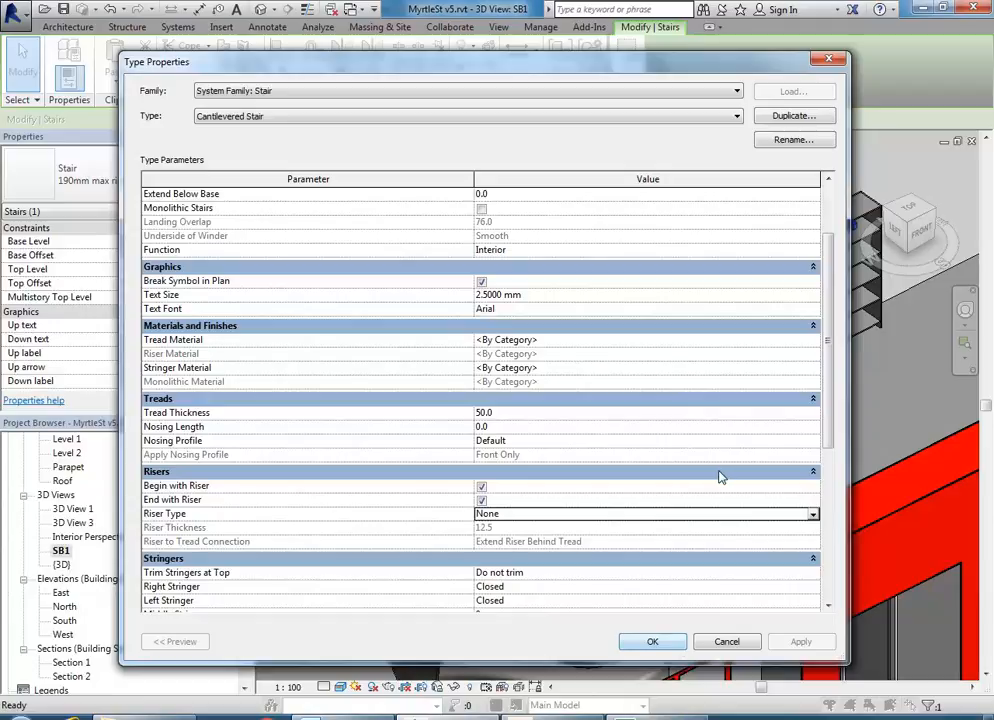
# - Apply the riser change, then set the Left Stringer to None in the type properties
pyautogui.click(652, 641)
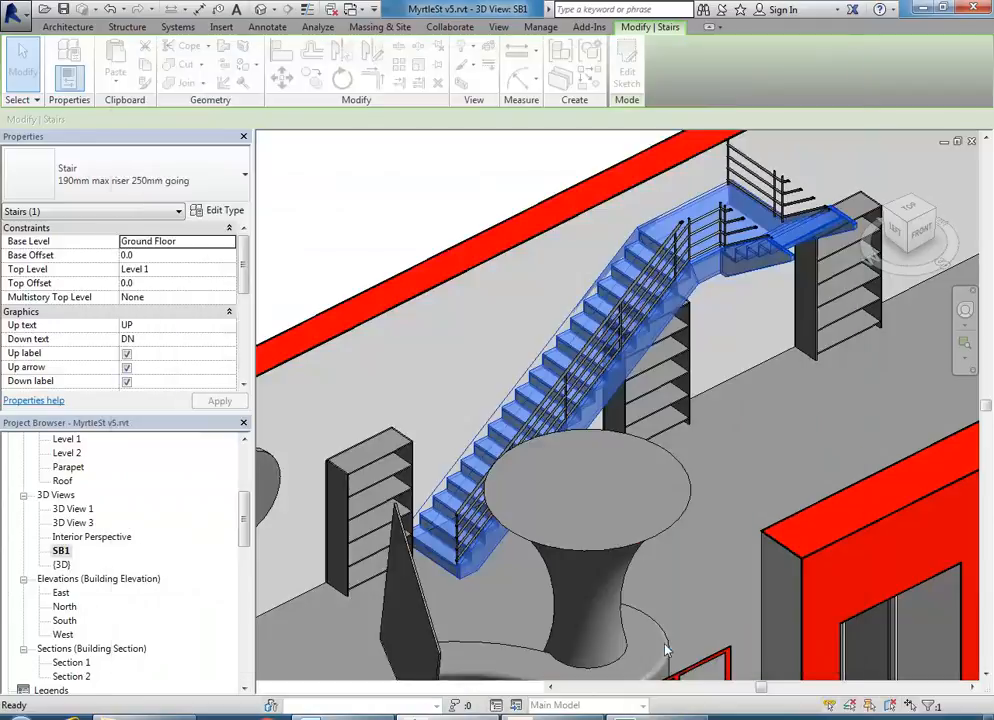
pyautogui.scroll(2, 433, 421)
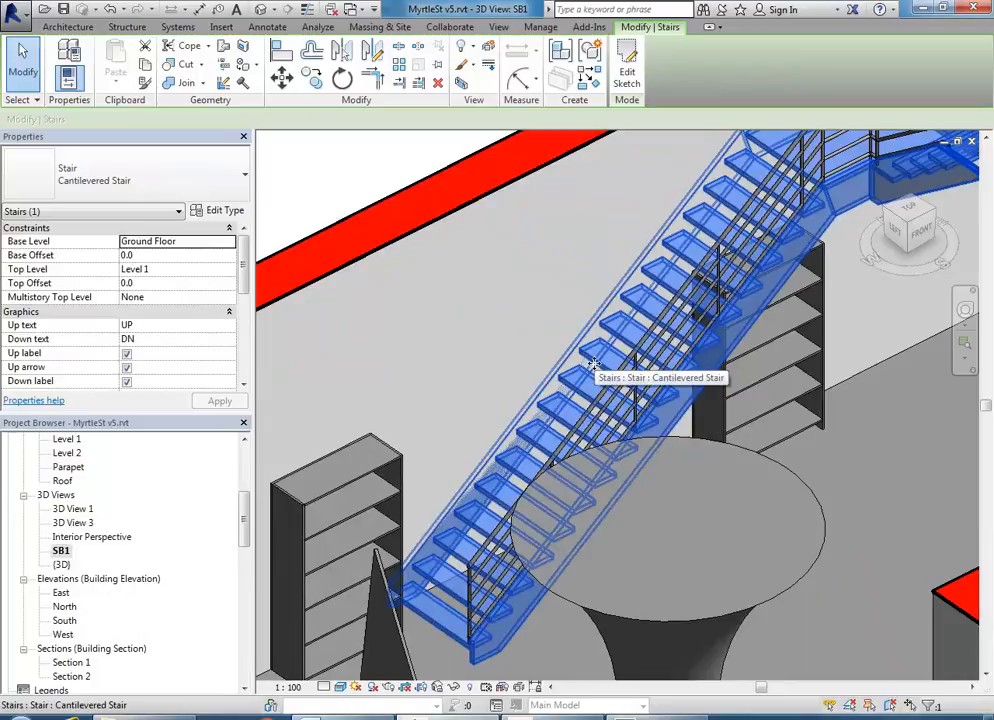
pyautogui.scroll(-2, 438, 400)
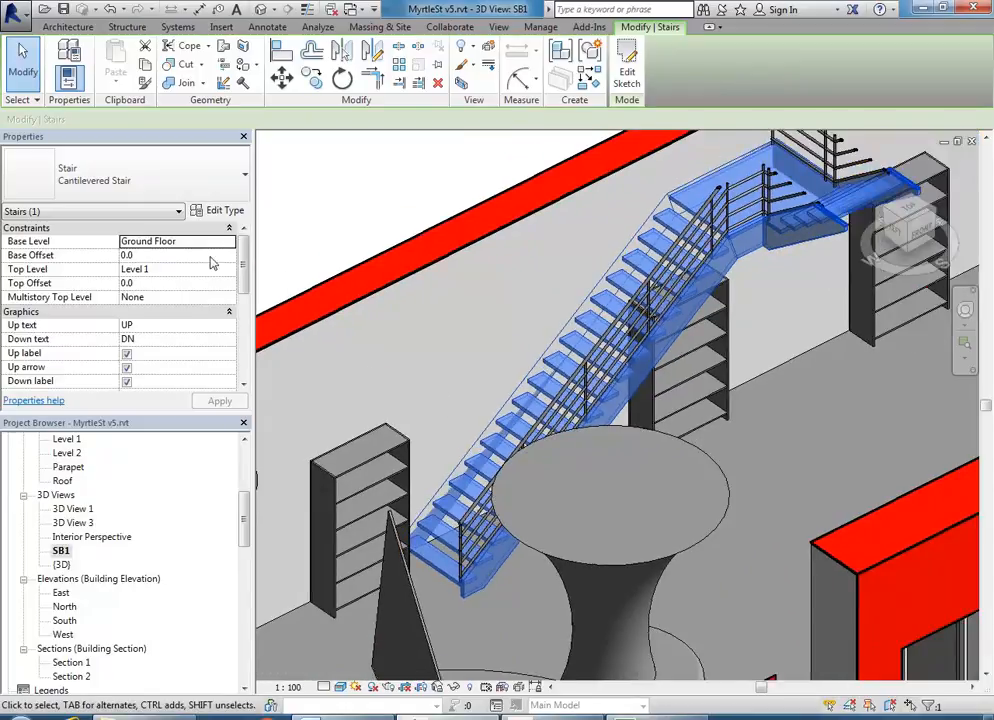
pyautogui.click(222, 211)
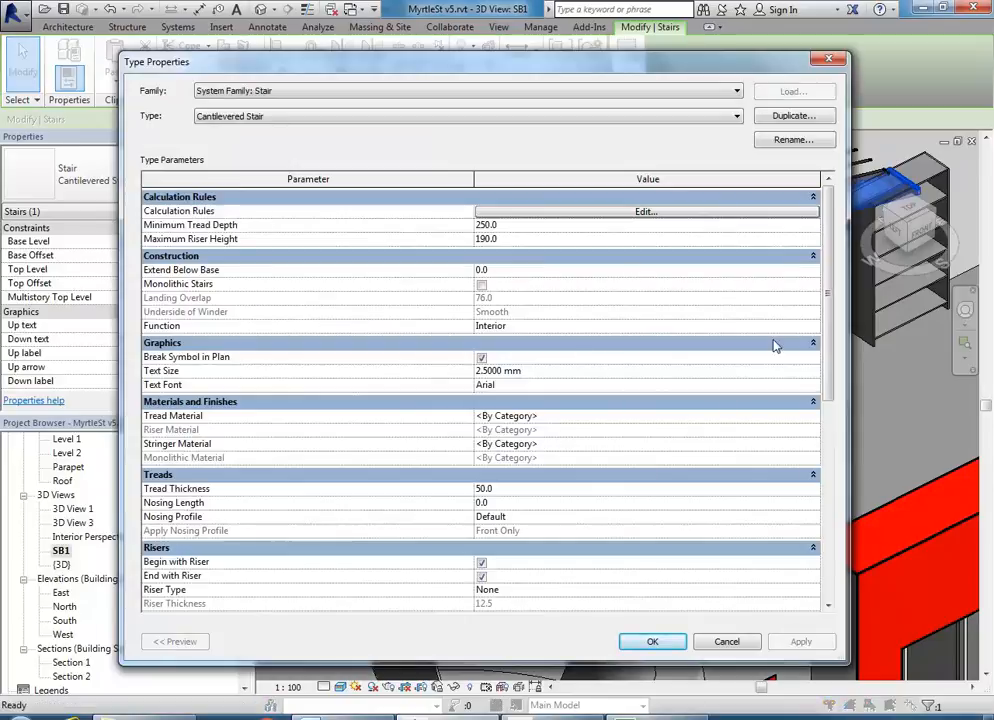
pyautogui.moveTo(831, 323); pyautogui.dragTo(830, 443)
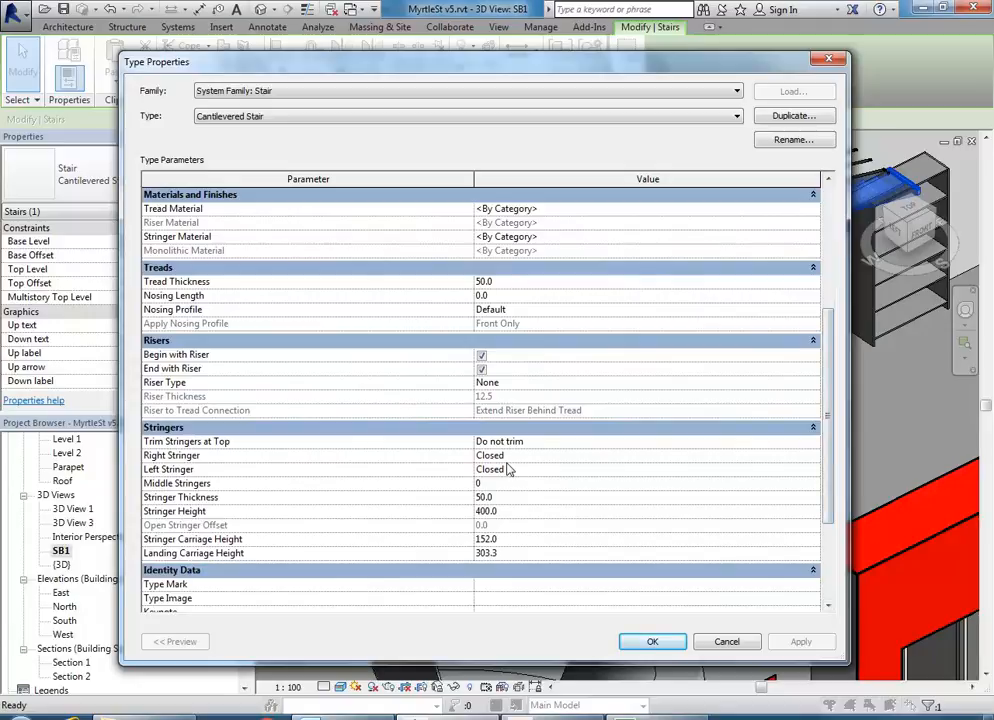
pyautogui.click(812, 469)
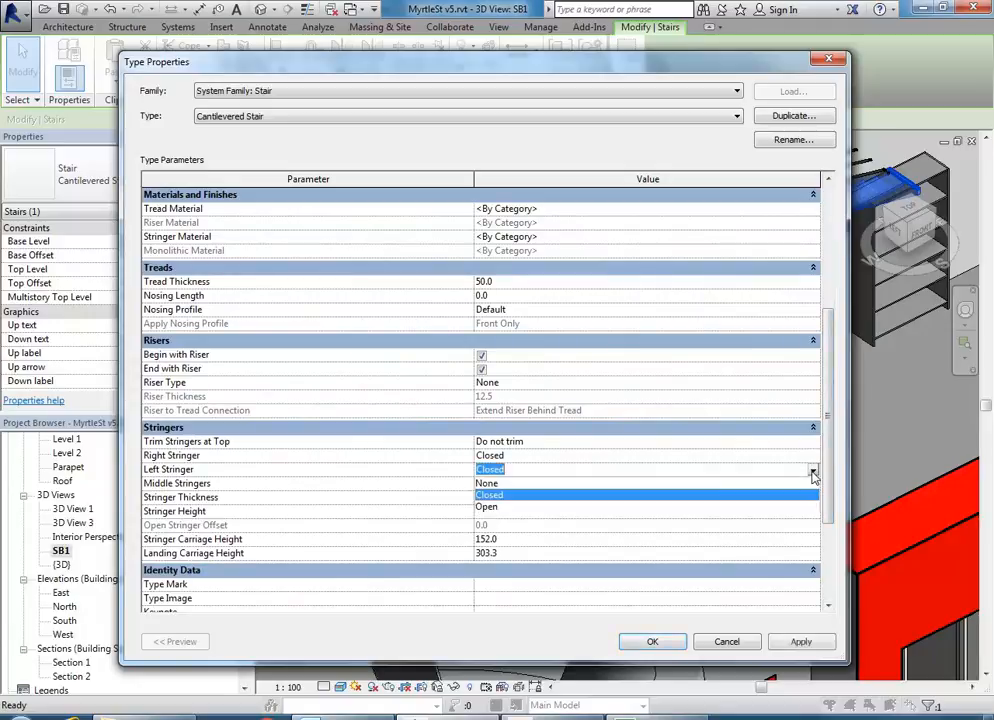
pyautogui.click(493, 484)
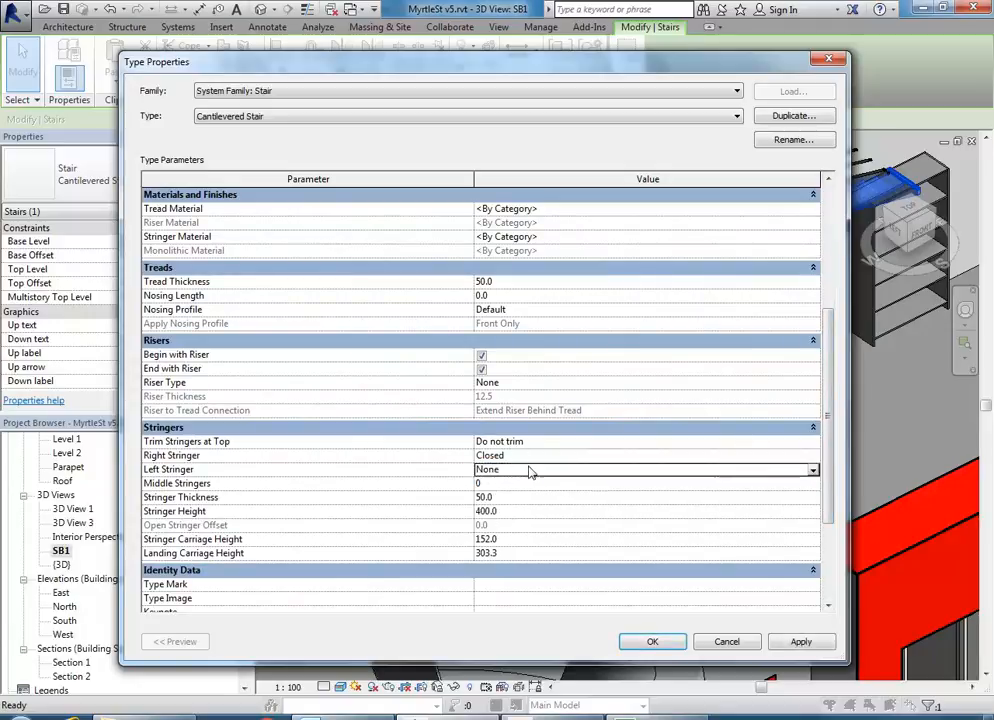
pyautogui.click(650, 641)
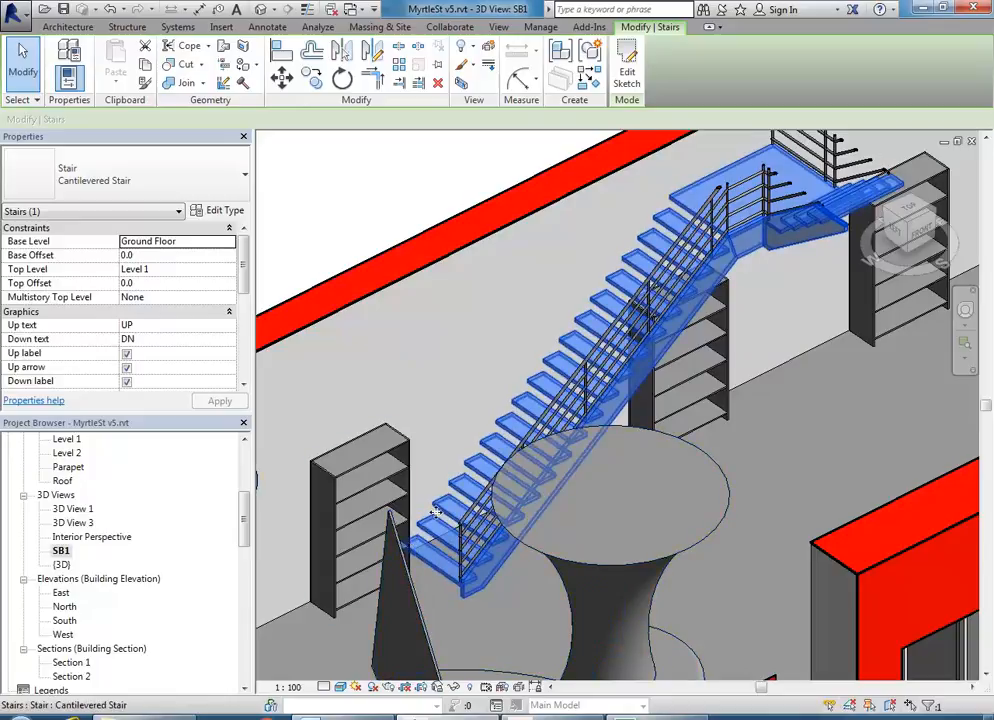
pyautogui.moveTo(493, 444); pyautogui.dragTo(404, 455, button='middle')
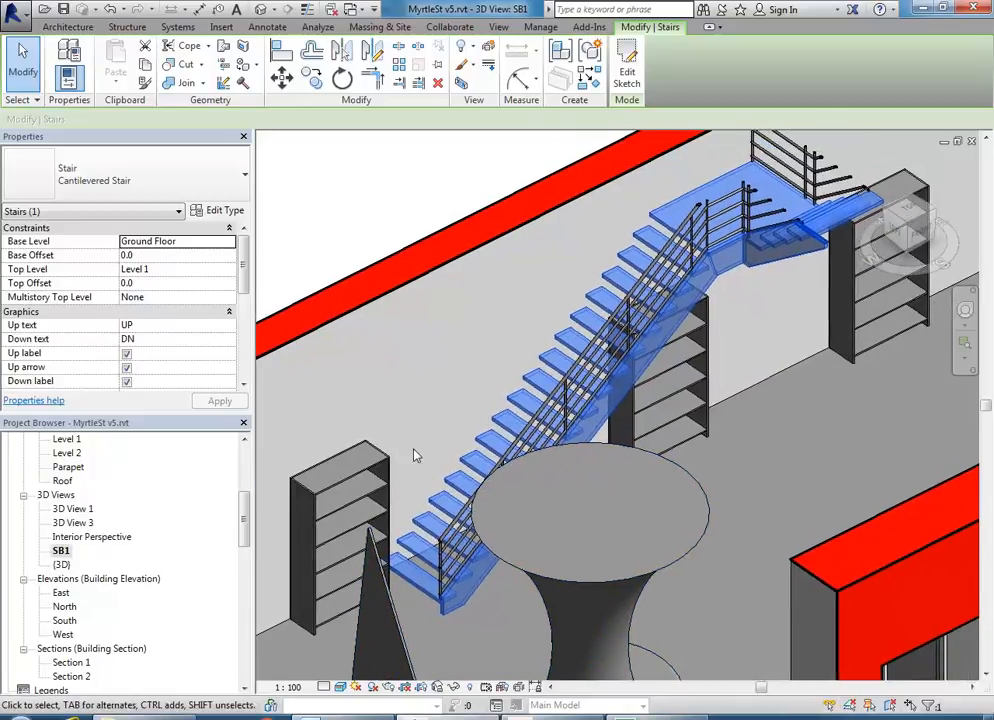
# - Set the Cantilevered Stair type's Right Stringer to None
pyautogui.click(216, 210)
pyautogui.moveTo(833, 330); pyautogui.dragTo(822, 437)
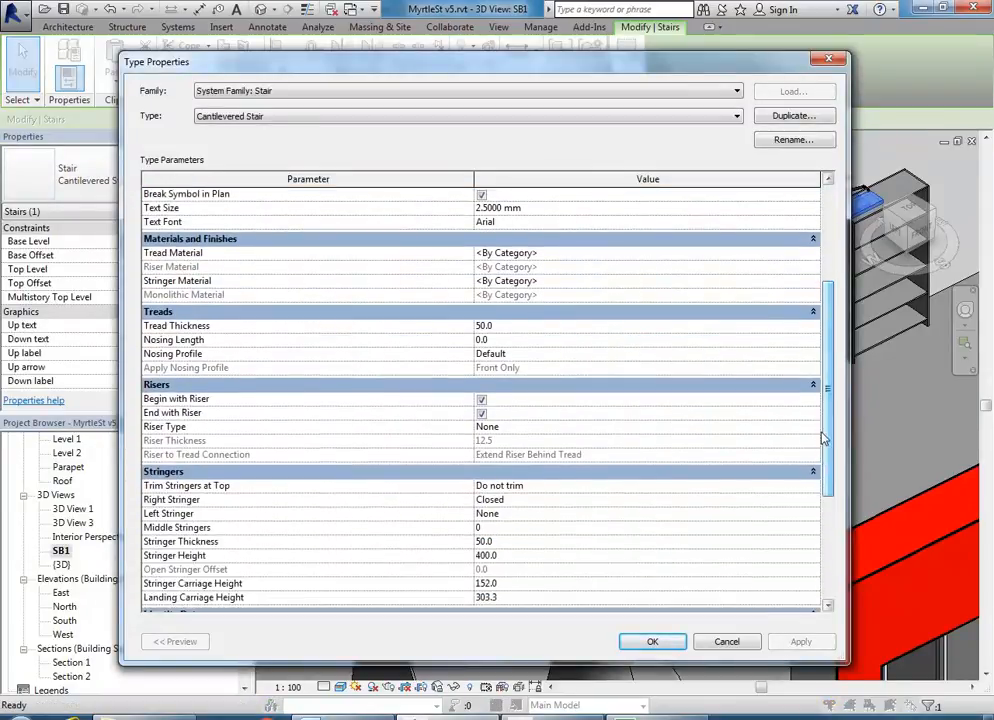
pyautogui.click(813, 502)
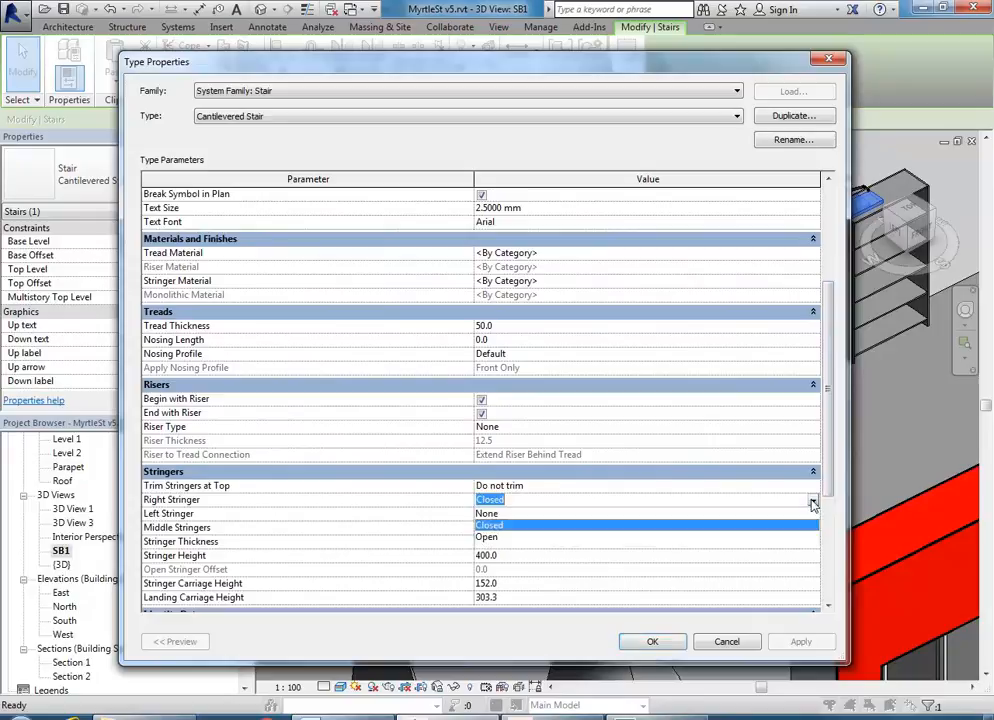
pyautogui.click(498, 513)
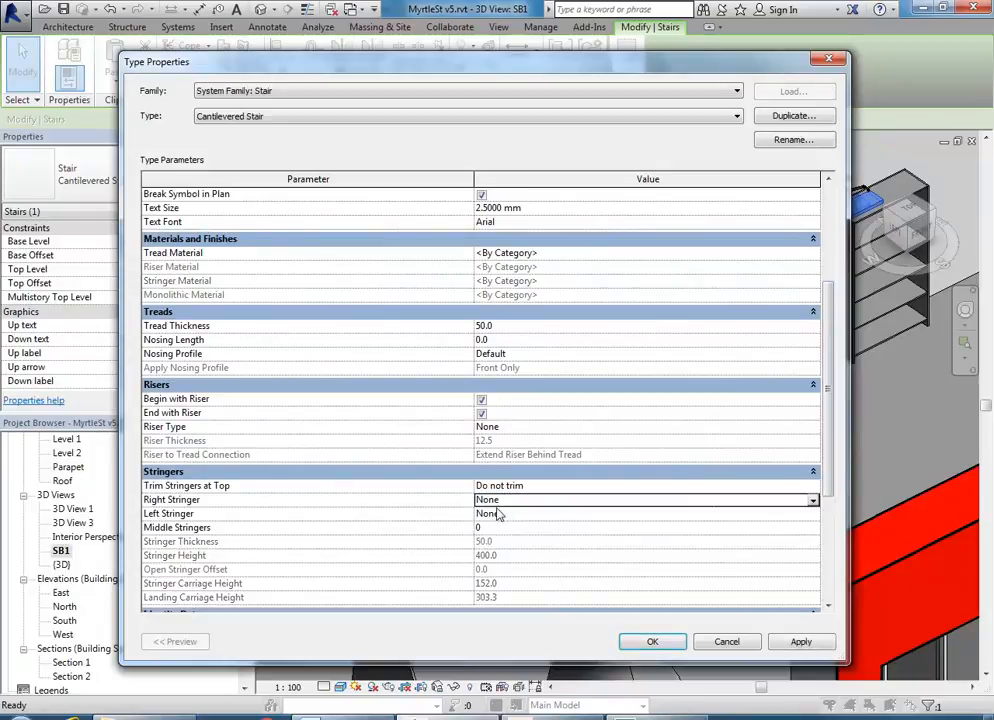
pyautogui.click(650, 642)
# - Orbit and zoom around the stair to inspect the treads, then reopen its Type Properties
pyautogui.click(432, 434)
pyautogui.moveTo(416, 418)
pyautogui.keyDown('shift'); pyautogui.mouseDown(button='middle')
pyautogui.moveTo(513, 326)
pyautogui.moveTo(373, 408)
pyautogui.moveTo(292, 429)
pyautogui.moveTo(422, 435)
pyautogui.mouseUp(button='middle'); pyautogui.keyUp('shift')
pyautogui.moveTo(493, 410)
pyautogui.keyDown('shift'); pyautogui.mouseDown(button='middle')
pyautogui.moveTo(470, 405)
pyautogui.moveTo(505, 430)
pyautogui.mouseUp(button='middle'); pyautogui.keyUp('shift')
pyautogui.scroll(2, 512, 438)
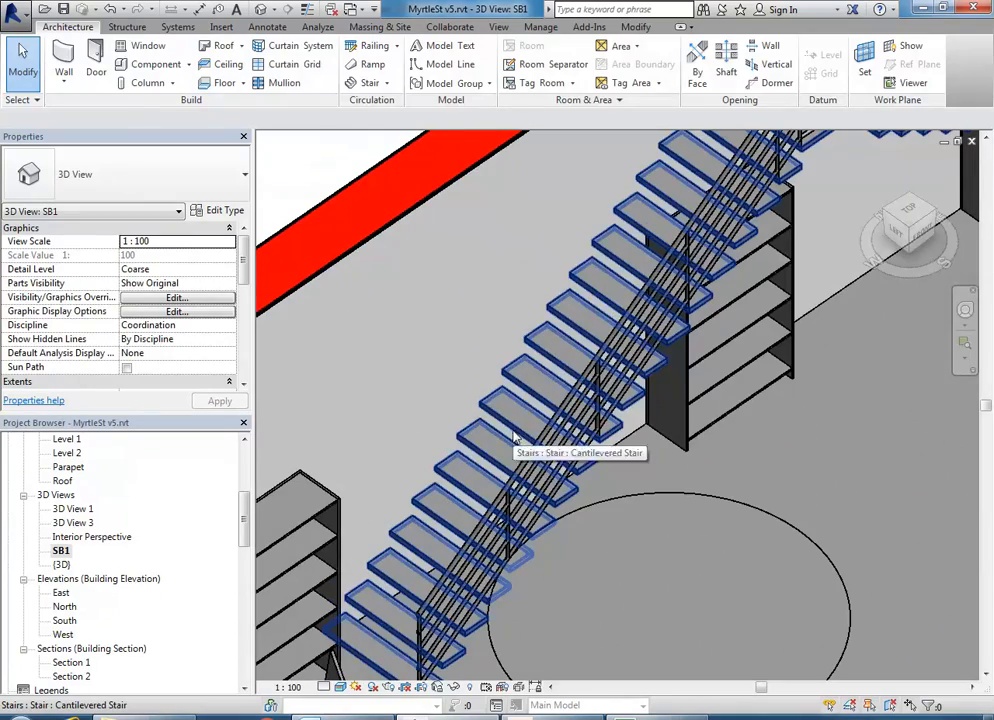
pyautogui.click(513, 438)
pyautogui.scroll(4, 508, 465)
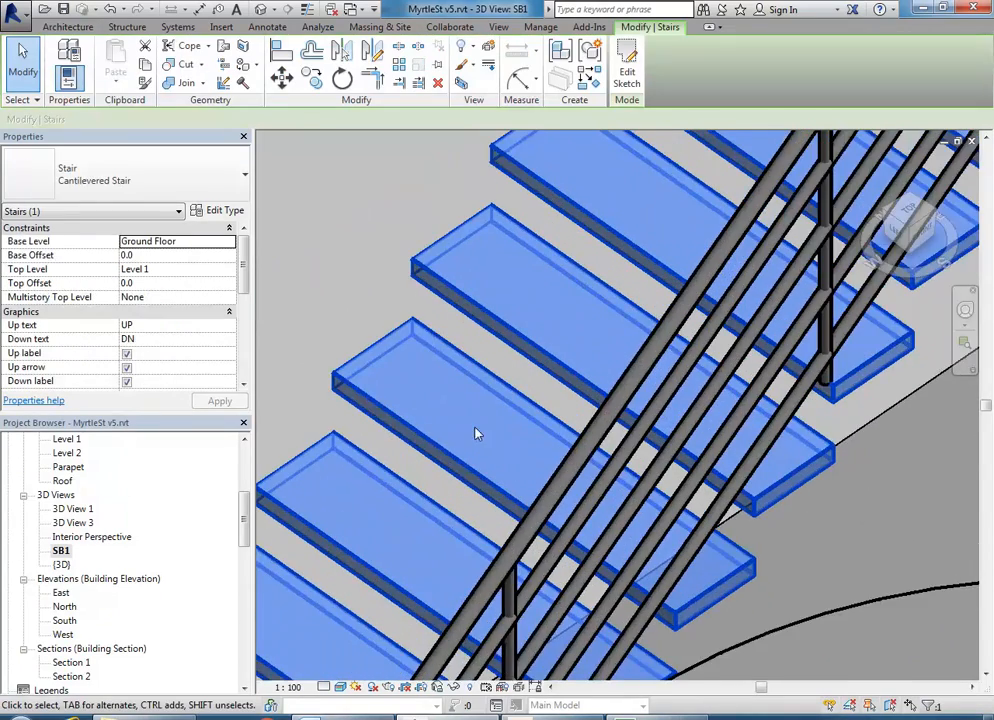
pyautogui.moveTo(336, 311); pyautogui.dragTo(433, 364, button='middle')
pyautogui.click(433, 364)
pyautogui.scroll(1, 433, 364)
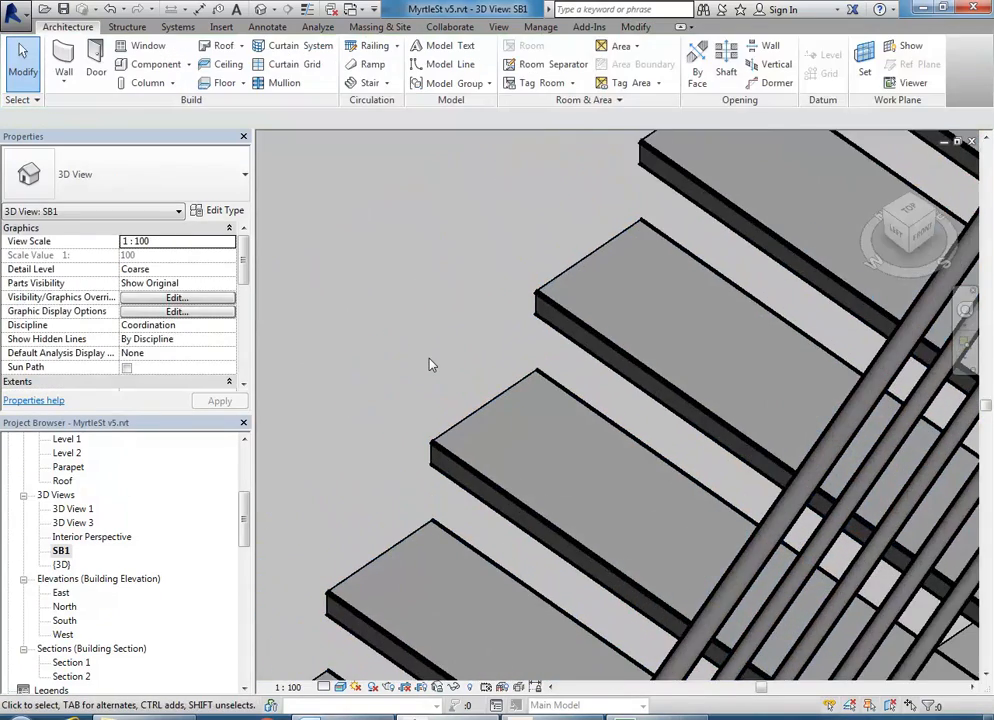
pyautogui.click(517, 513)
pyautogui.scroll(1, 500, 486)
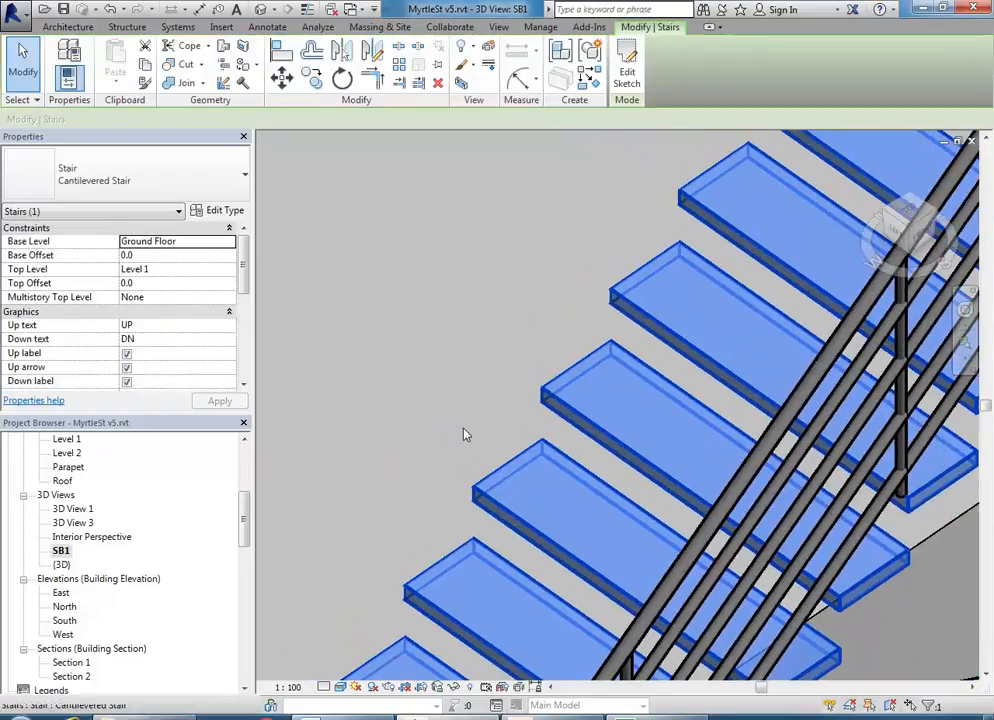
pyautogui.click(220, 211)
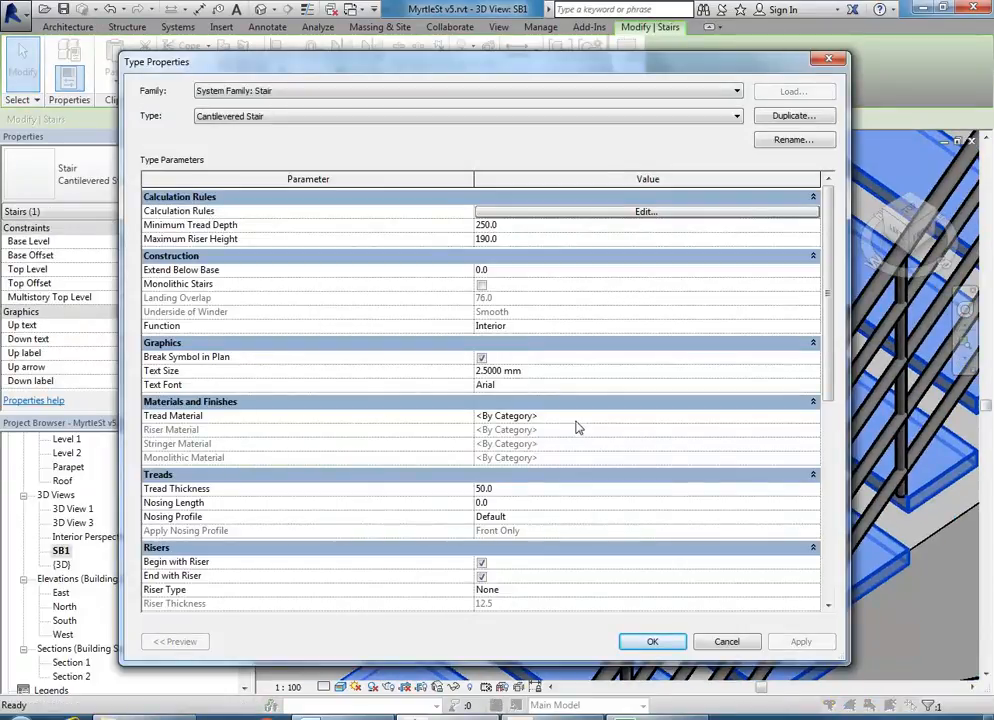
# - Browse the tread material and pick Wood - Pine in the Material Browser
pyautogui.click(625, 416)
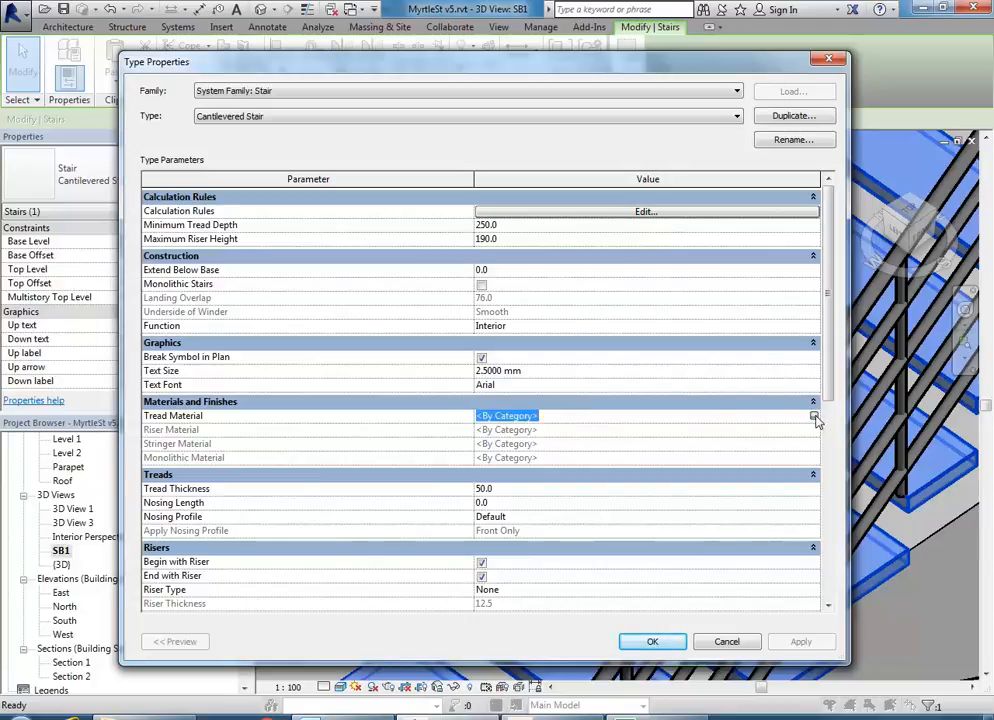
pyautogui.click(814, 415)
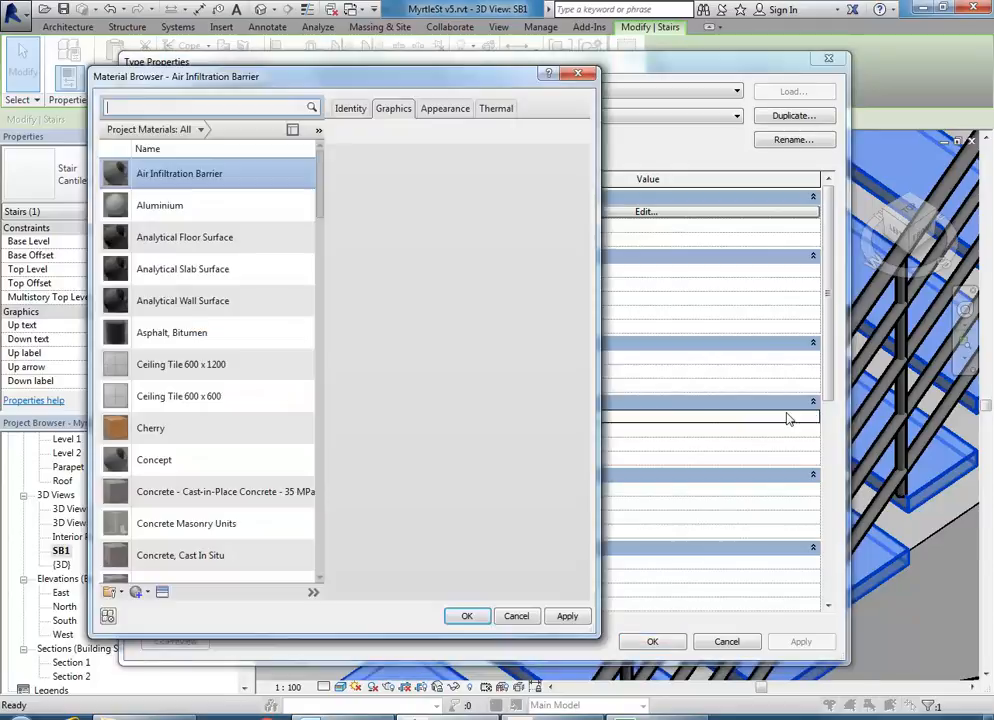
pyautogui.moveTo(320, 185); pyautogui.dragTo(311, 565)
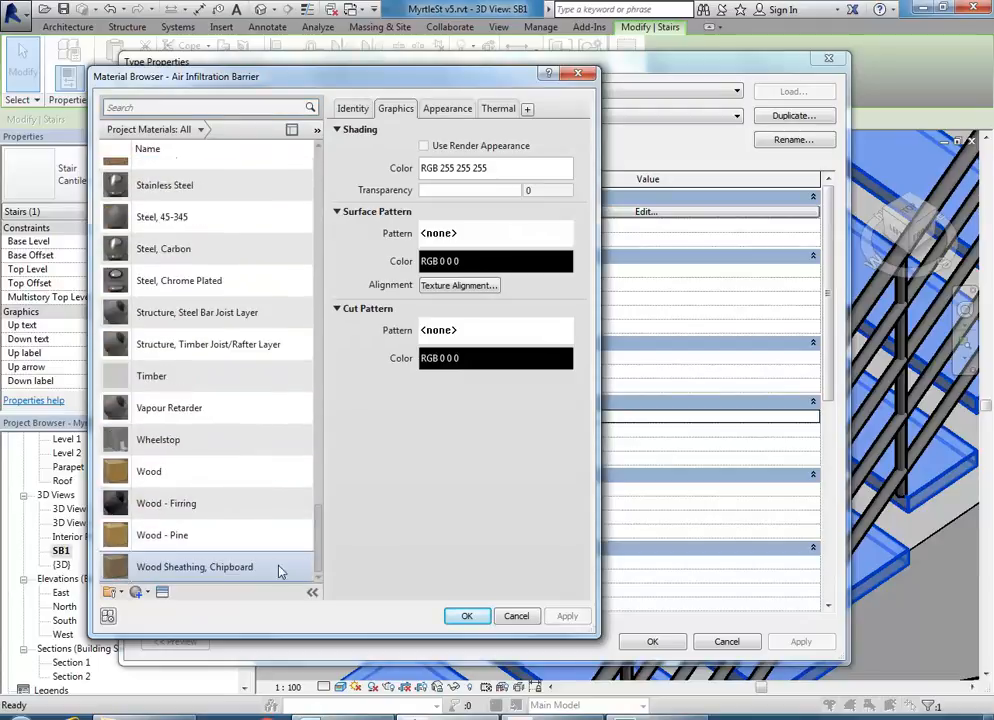
pyautogui.click(145, 540)
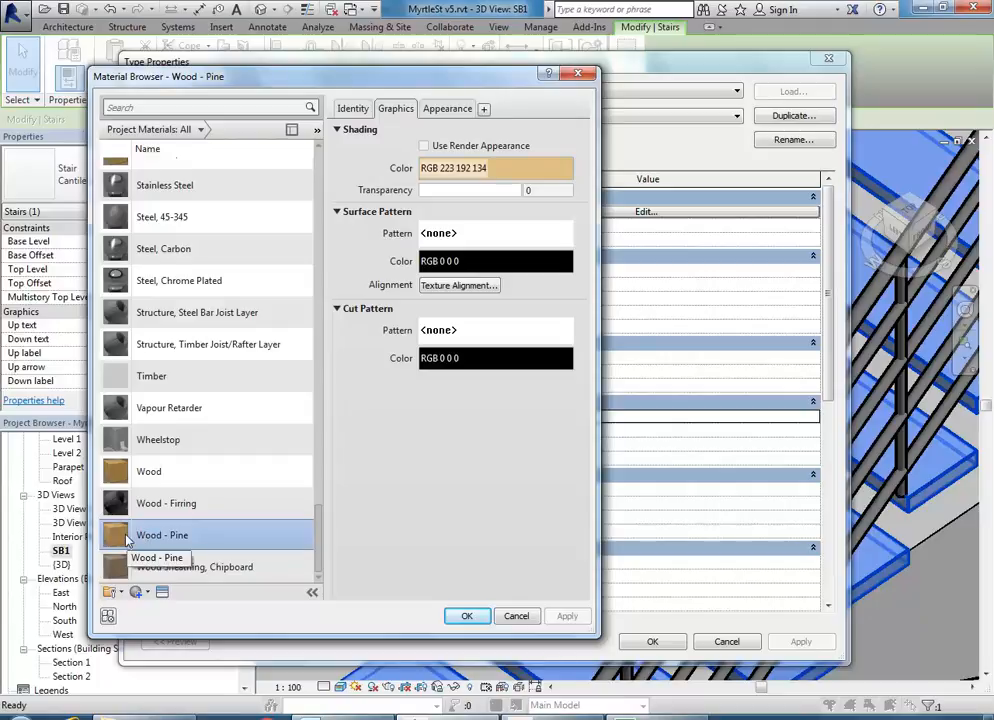
# - Duplicate Wood - Pine and rename the copy Wood - Stairs
pyautogui.rightClick(122, 540)
pyautogui.click(152, 561)
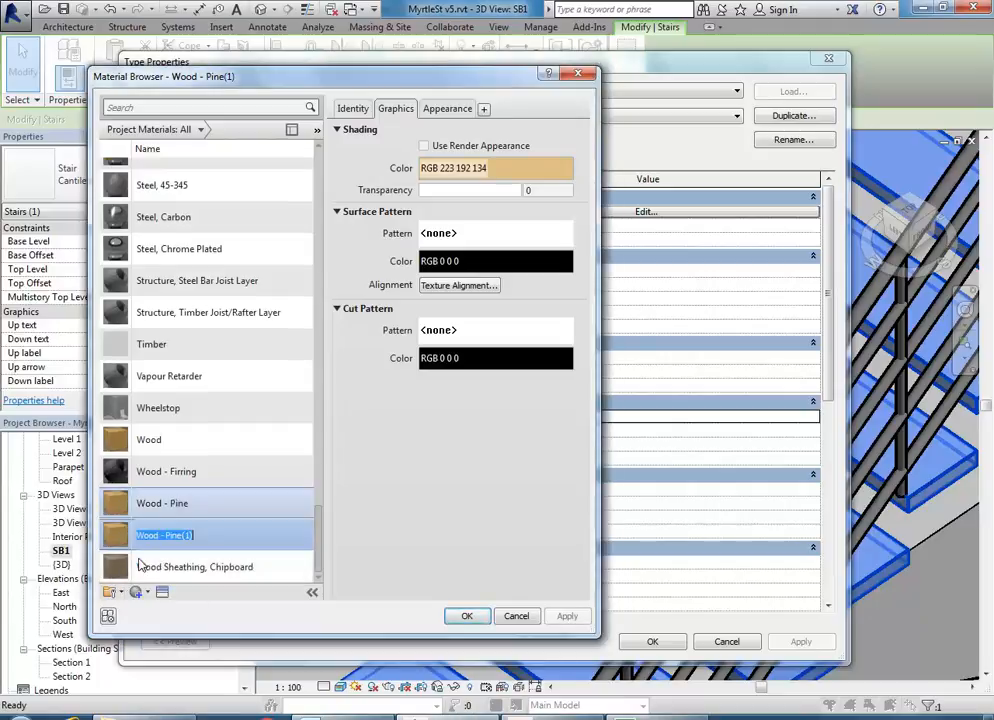
pyautogui.moveTo(167, 535); pyautogui.dragTo(238, 539)
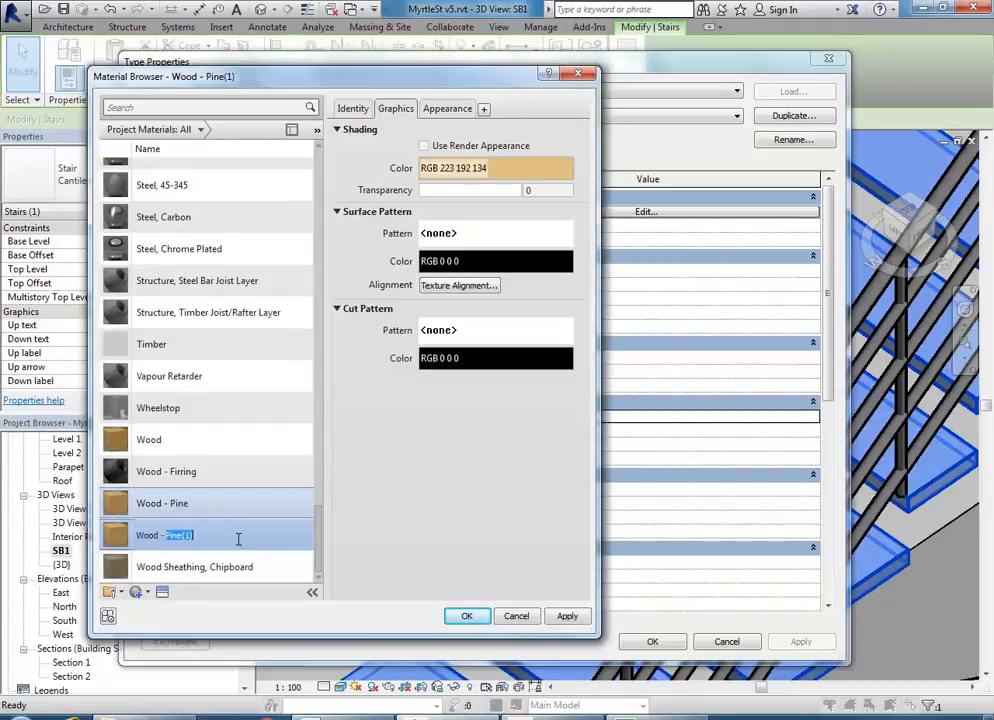
pyautogui.write('S')
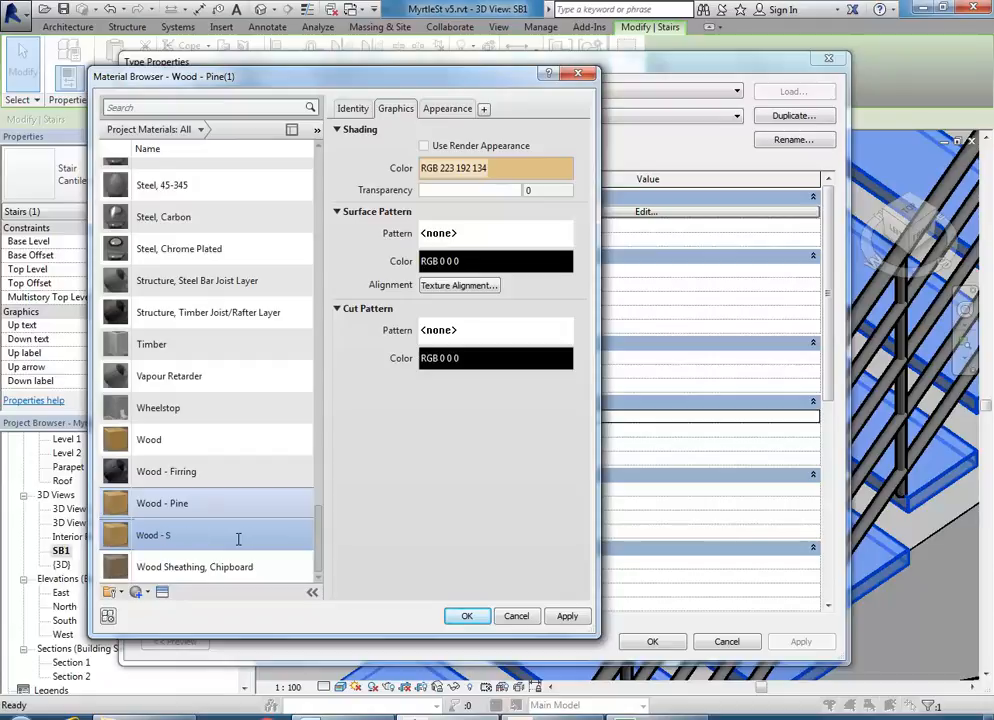
pyautogui.write('tairs')
pyautogui.press('Return')
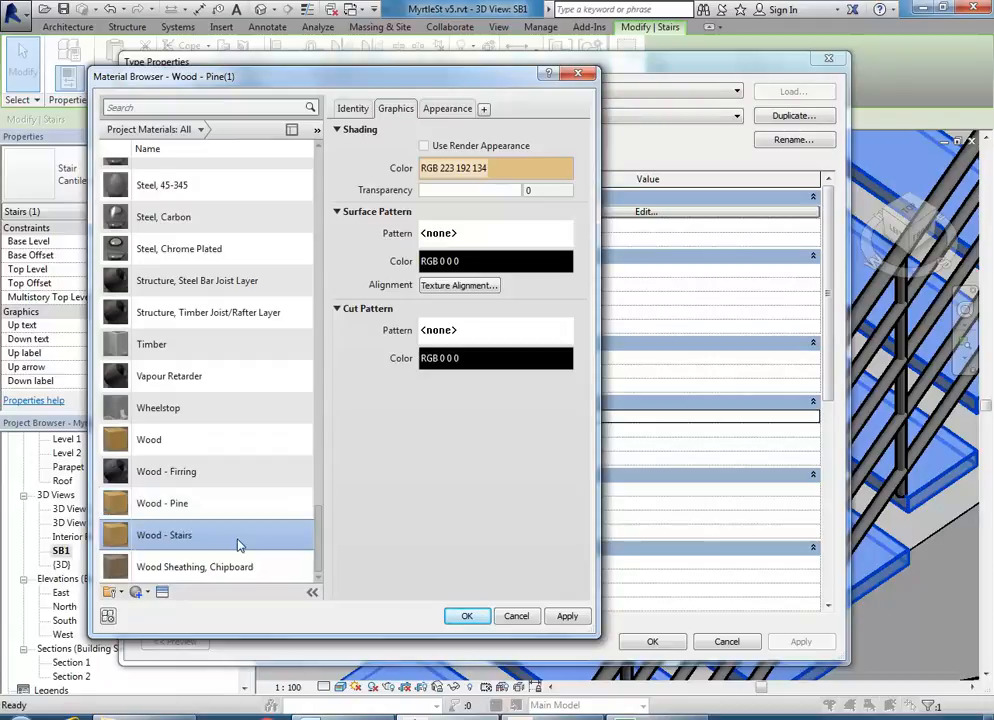
pyautogui.click(450, 109)
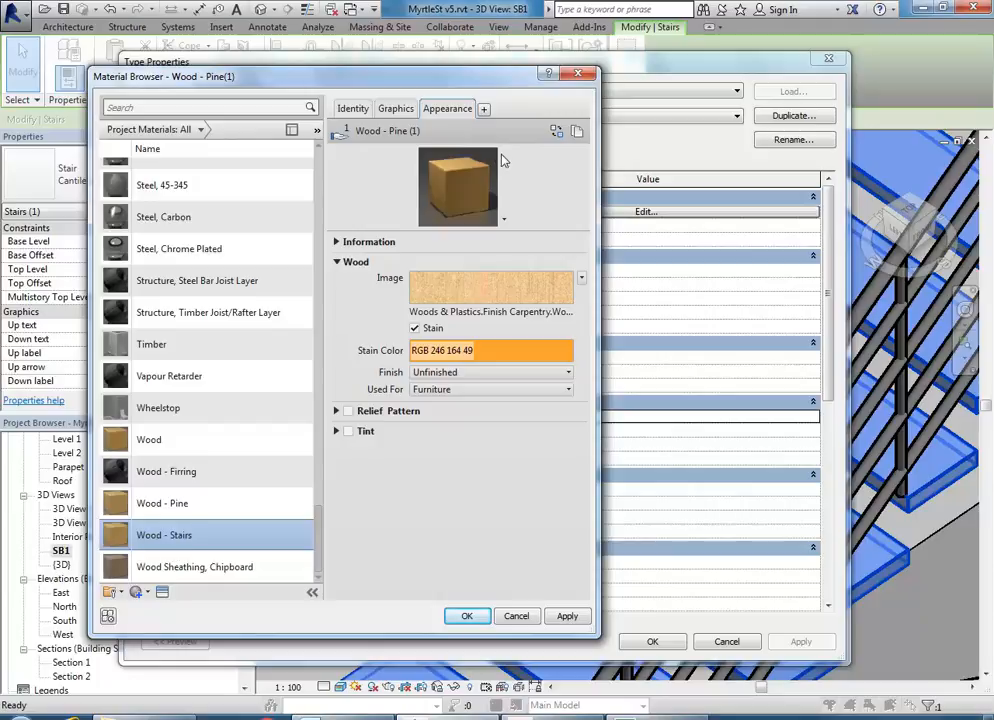
# - Duplicate the pine appearance asset and browse to the EDU_DC_InteriorDesign Material Images folder
pyautogui.rightClick(453, 115)
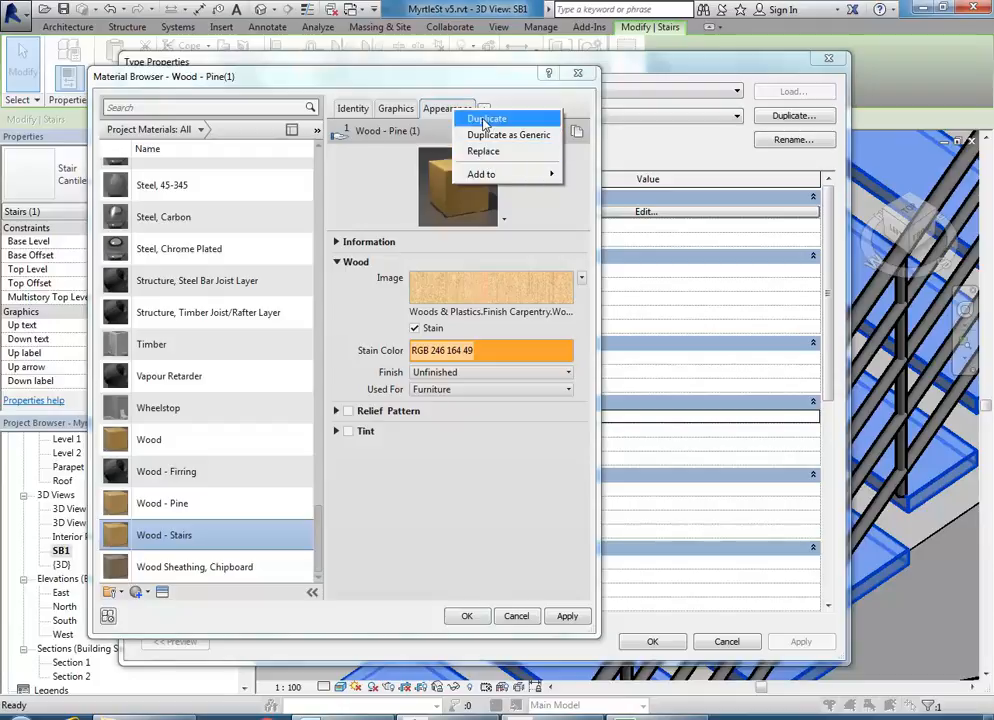
pyautogui.click(485, 120)
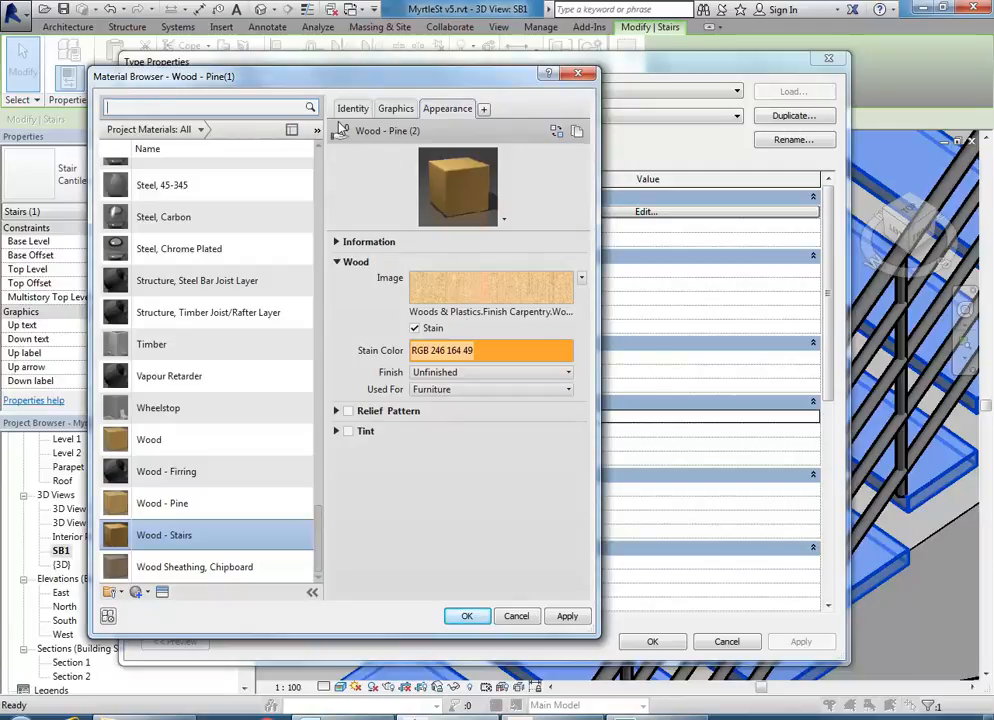
pyautogui.click(455, 316)
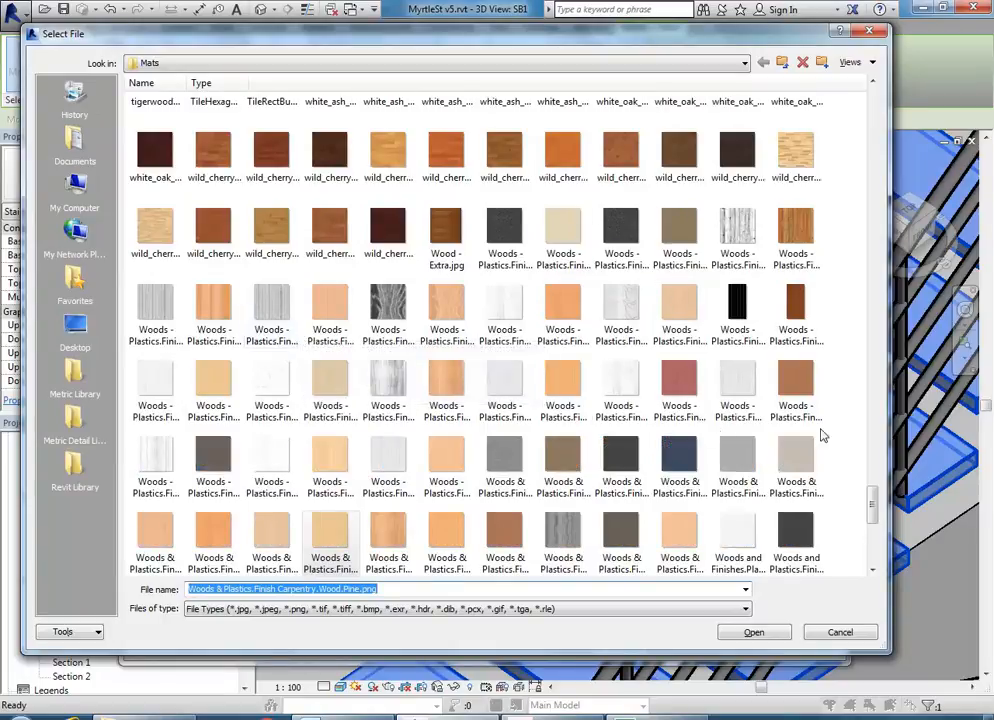
pyautogui.moveTo(869, 492); pyautogui.dragTo(870, 565)
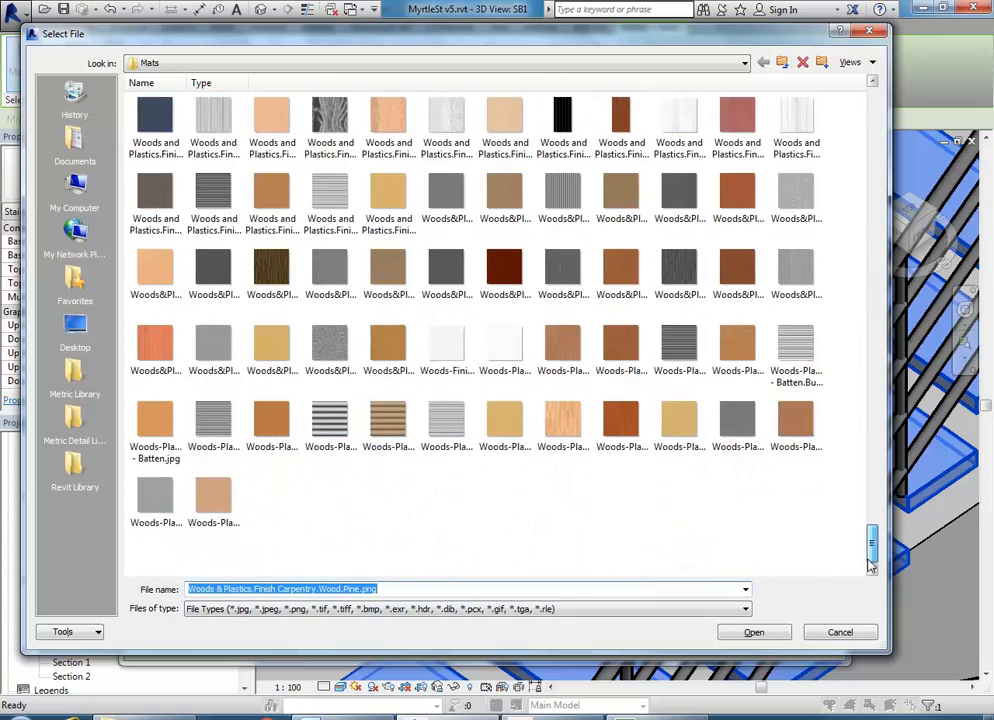
pyautogui.click(608, 545)
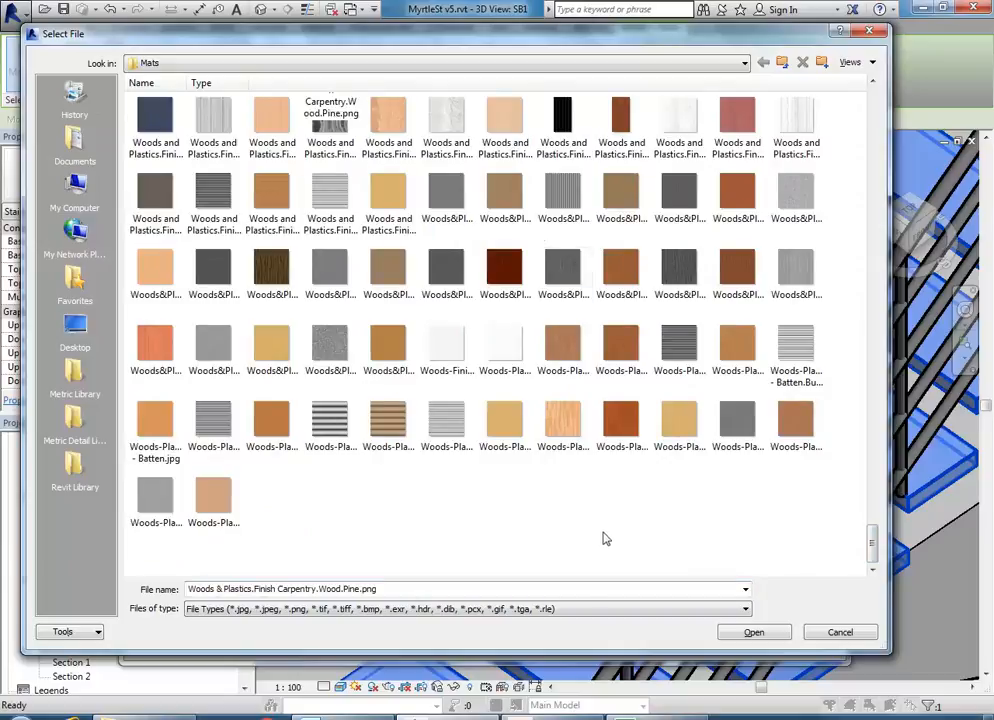
pyautogui.click(515, 63)
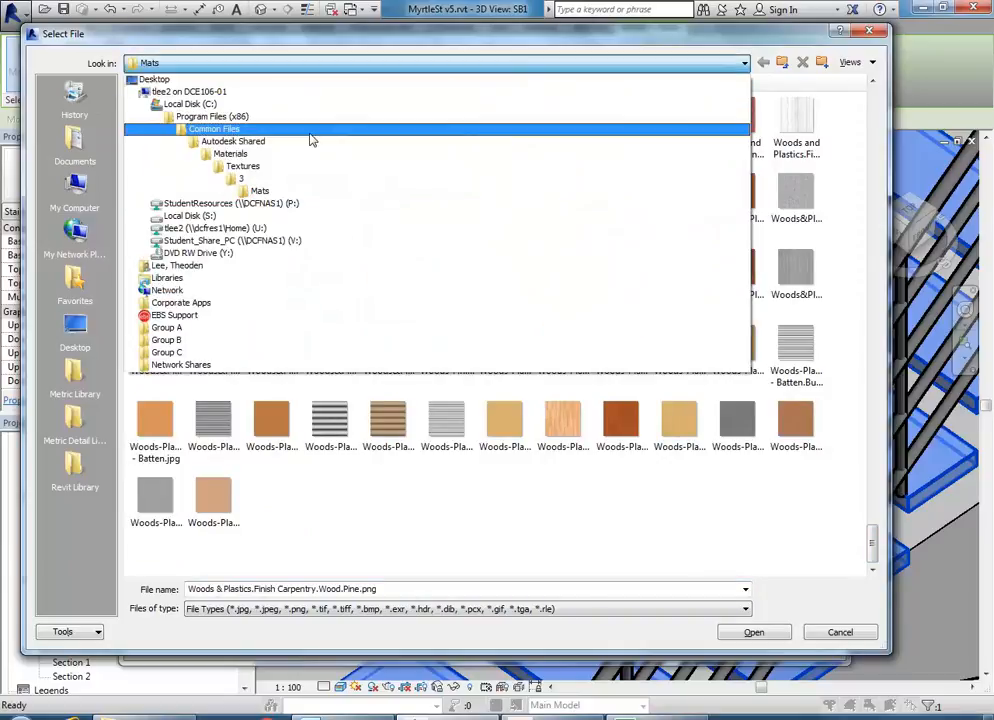
pyautogui.click(214, 205)
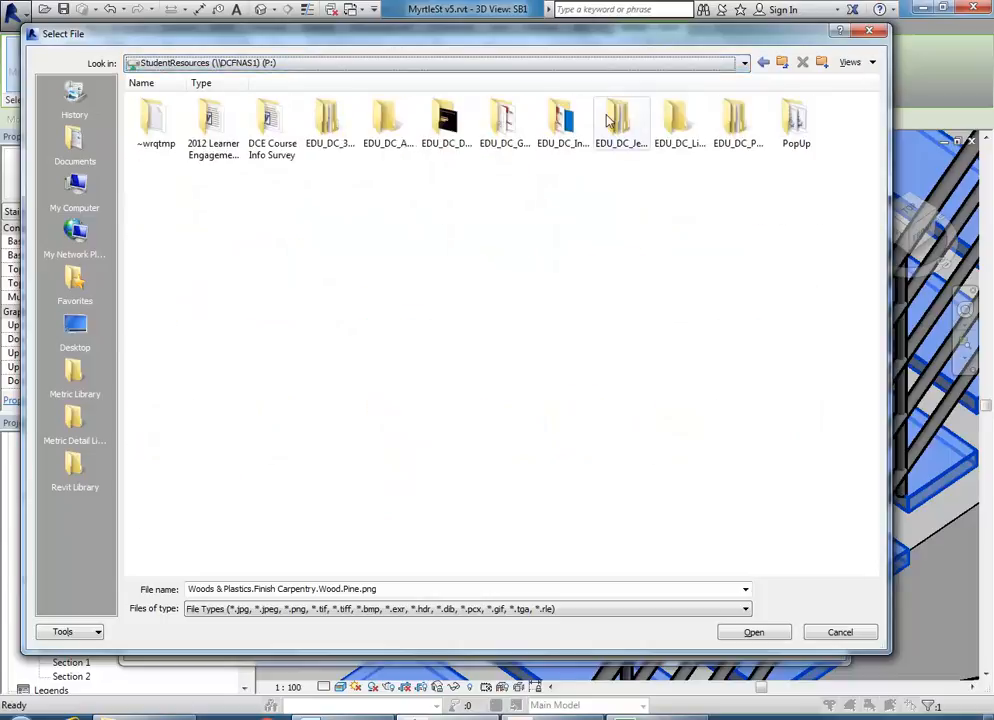
pyautogui.doubleClick(576, 124)
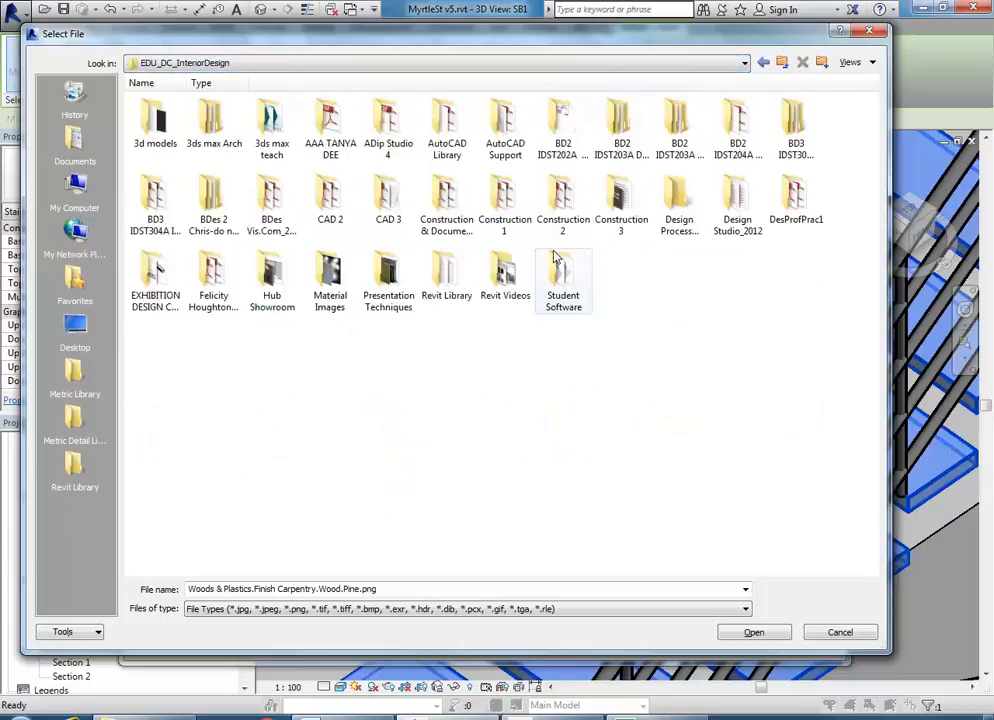
pyautogui.doubleClick(331, 278)
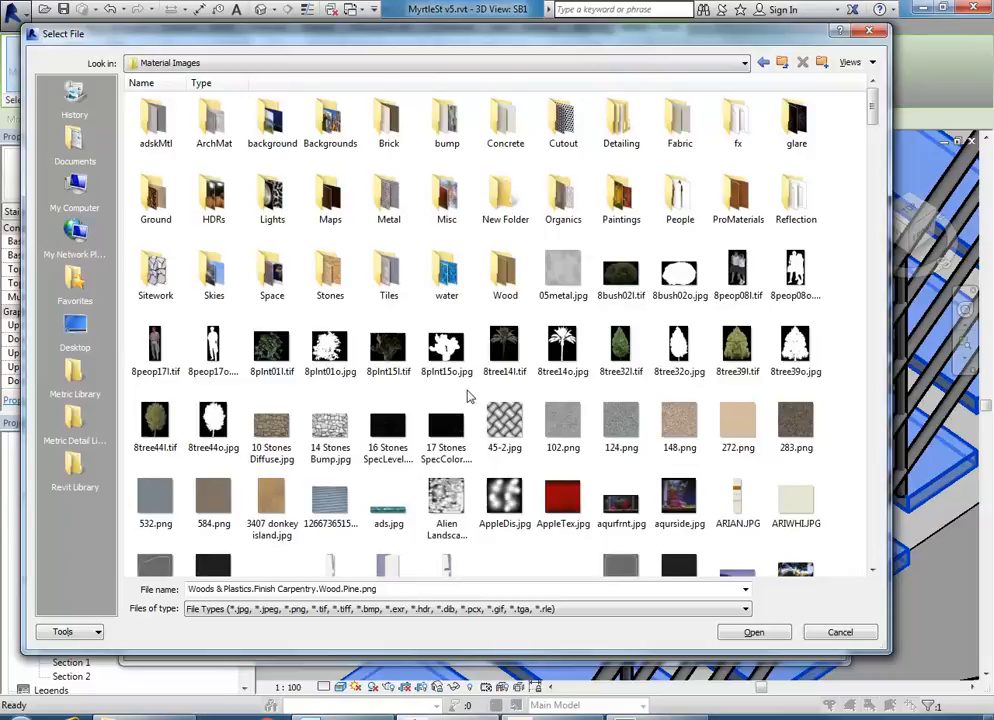
# - Open the Wood textures folder and scroll through its images
pyautogui.scroll(-10, 467, 396)
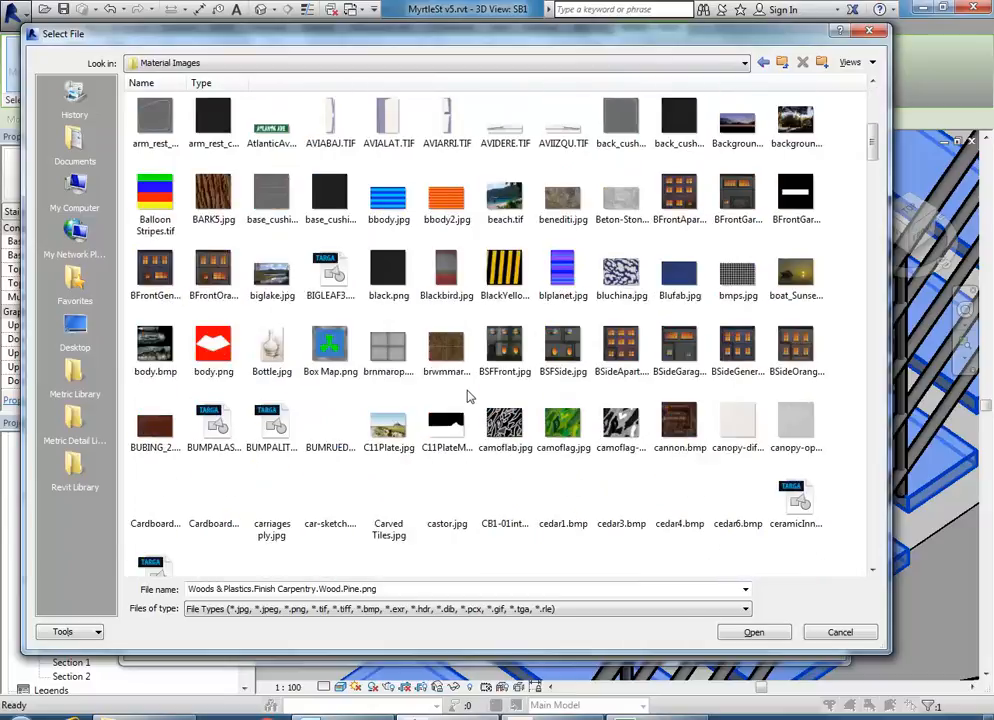
pyautogui.scroll(-12, 467, 396)
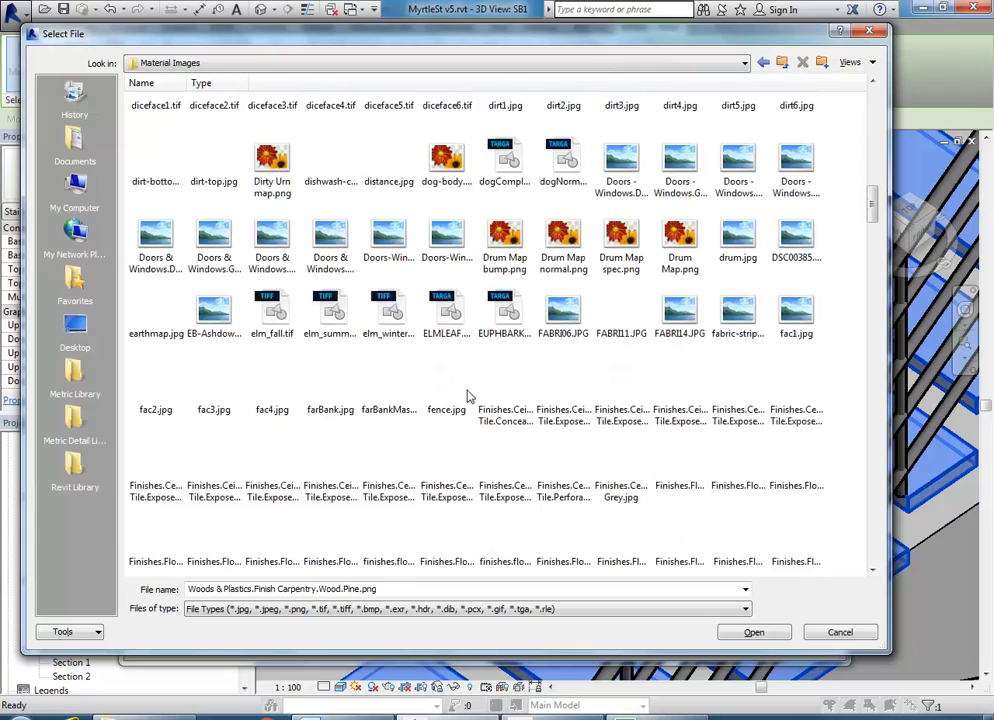
pyautogui.scroll(-15, 467, 396)
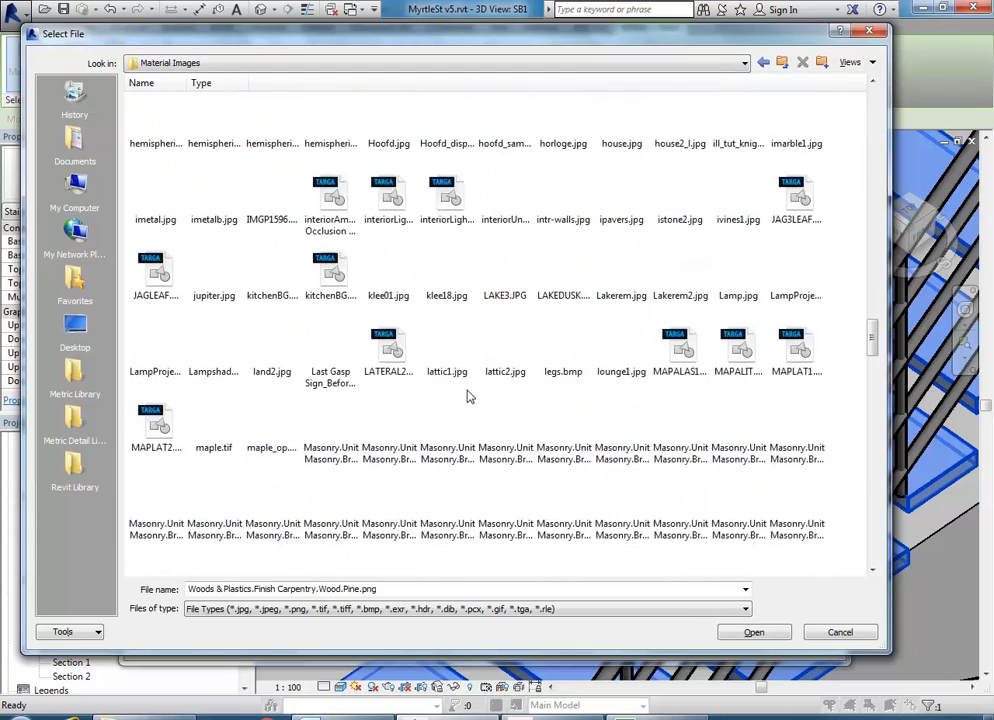
pyautogui.scroll(6, 467, 396)
pyautogui.scroll(20, 467, 396)
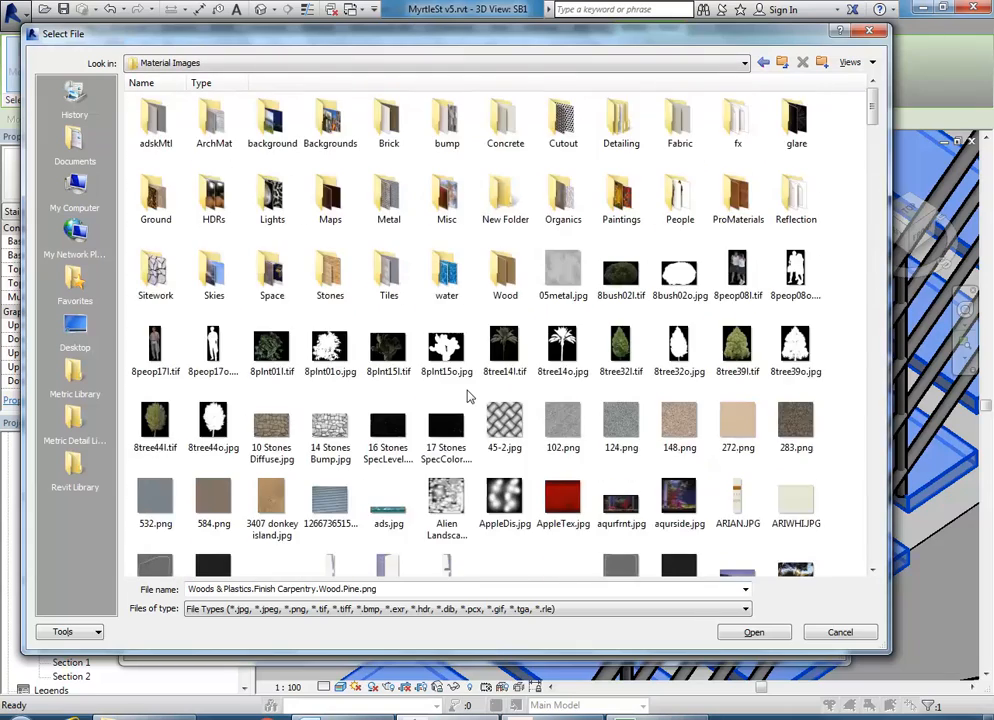
pyautogui.doubleClick(508, 279)
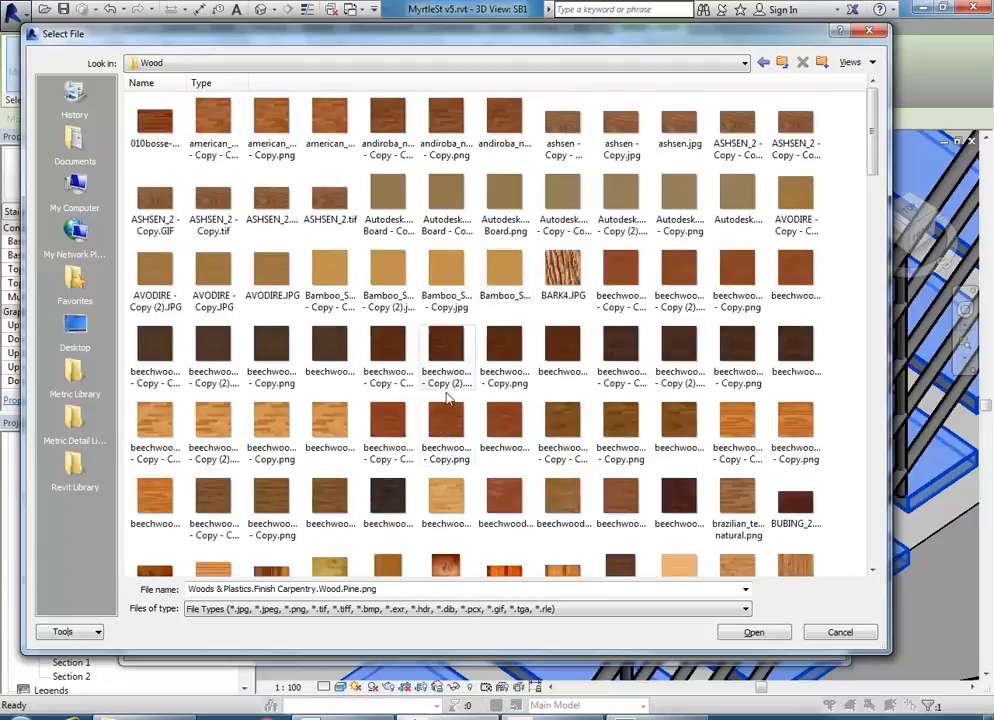
pyautogui.scroll(-6, 477, 401)
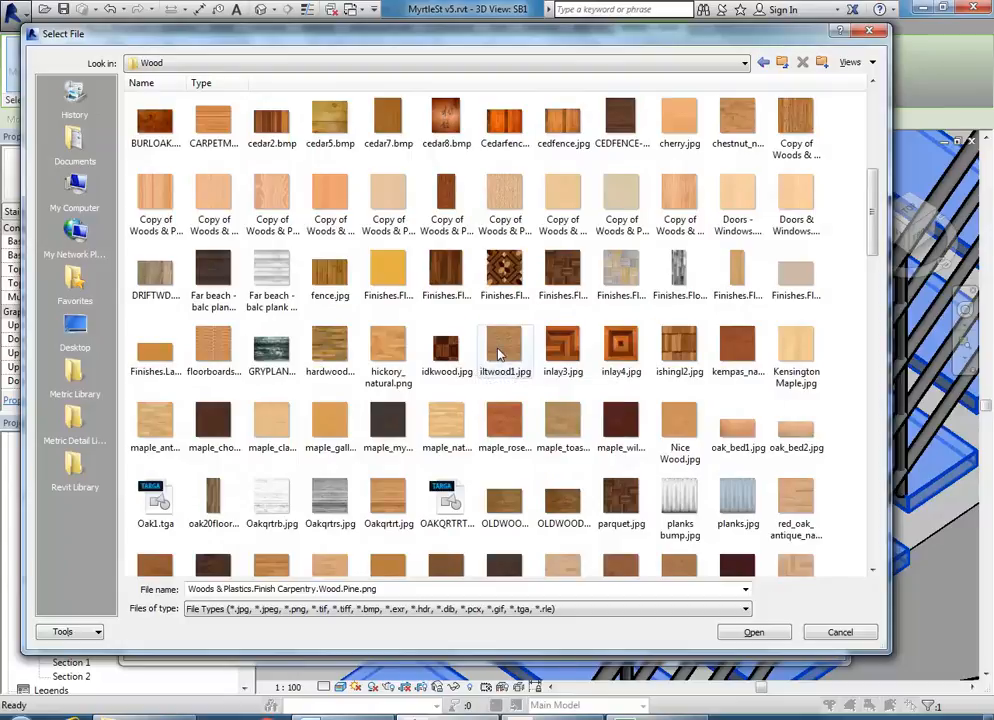
pyautogui.scroll(-2, 538, 378)
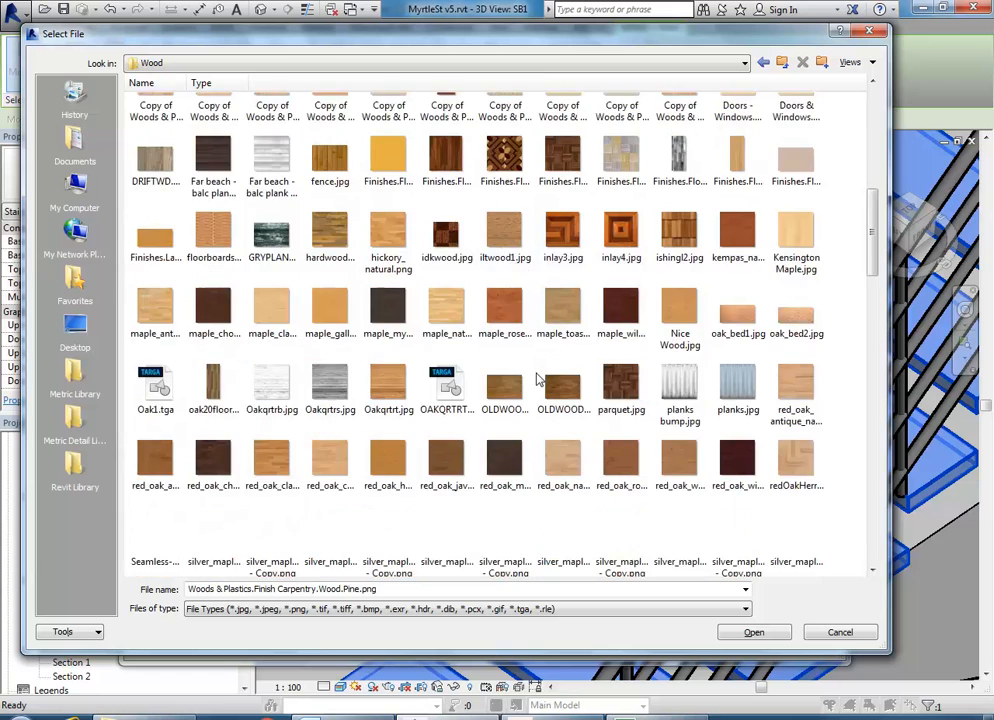
pyautogui.scroll(-8, 538, 378)
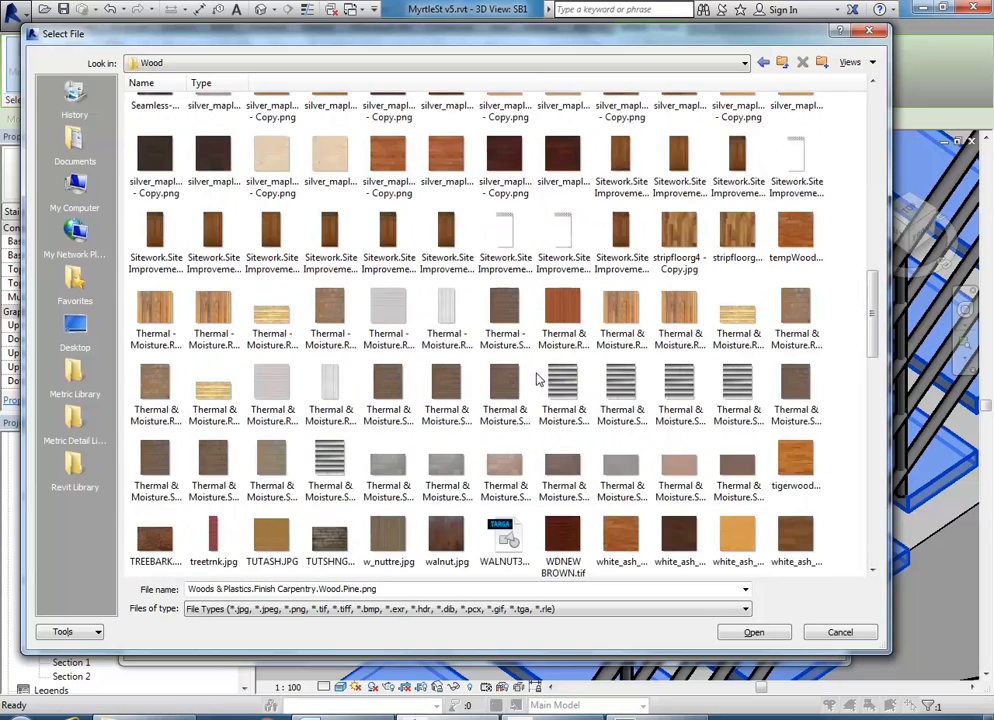
pyautogui.scroll(-4, 350, 370)
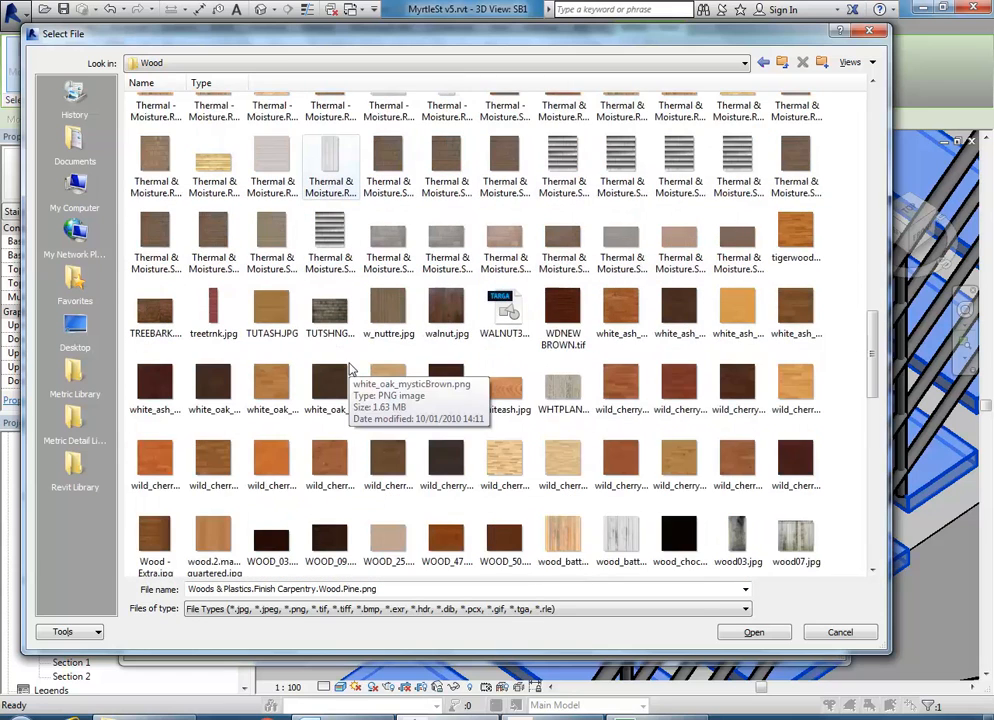
pyautogui.scroll(-2, 350, 370)
# - Compare walnut, oak, cherry and WOOD_47 textures, then load WOOD_50.JPG as the wood image
pyautogui.click(446, 201)
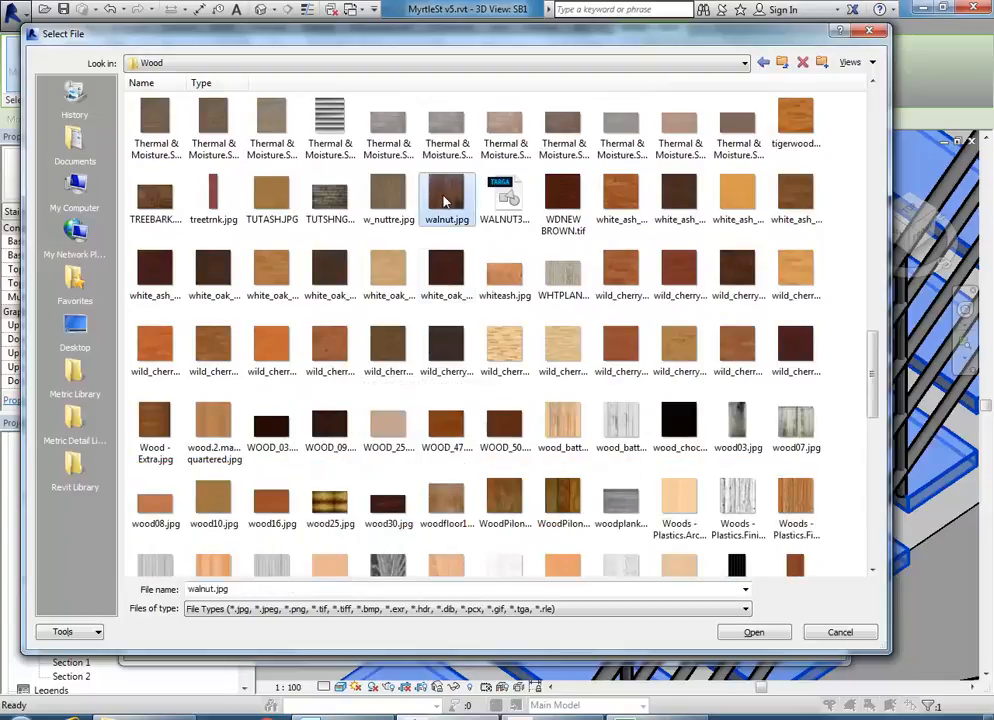
pyautogui.click(446, 268)
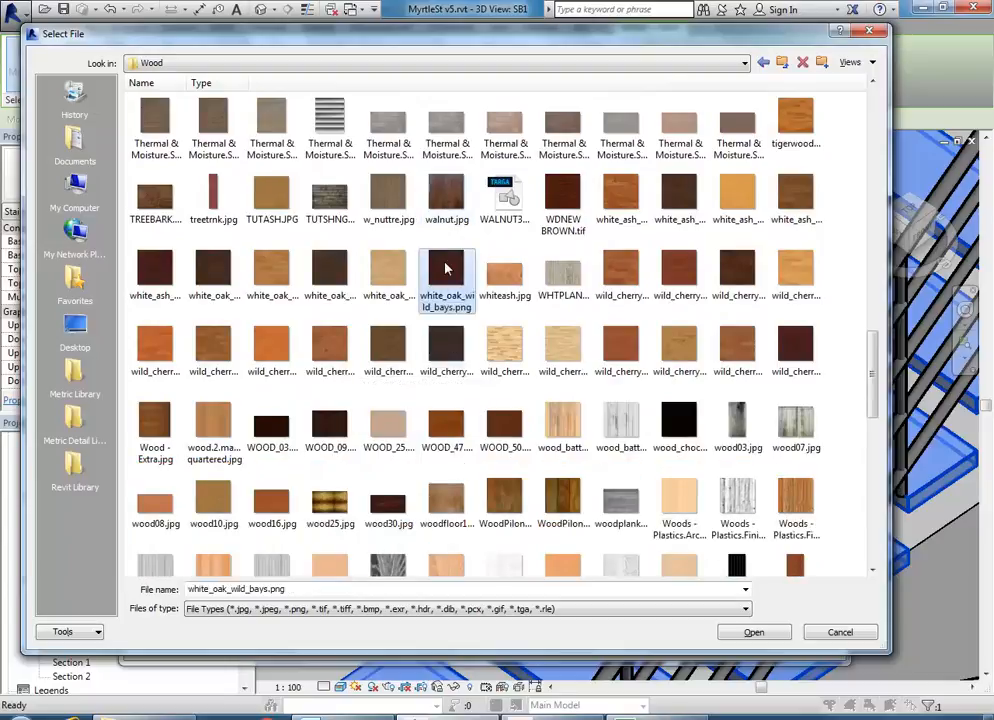
pyautogui.click(451, 355)
pyautogui.scroll(-2, 451, 365)
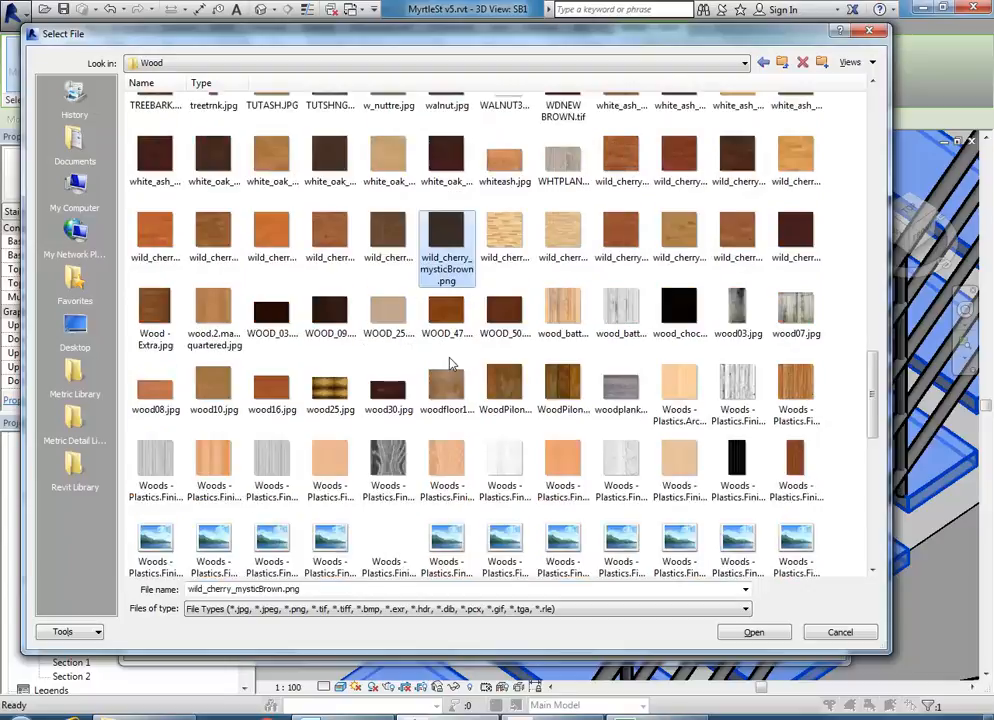
pyautogui.click(504, 312)
pyautogui.click(447, 318)
pyautogui.click(504, 312)
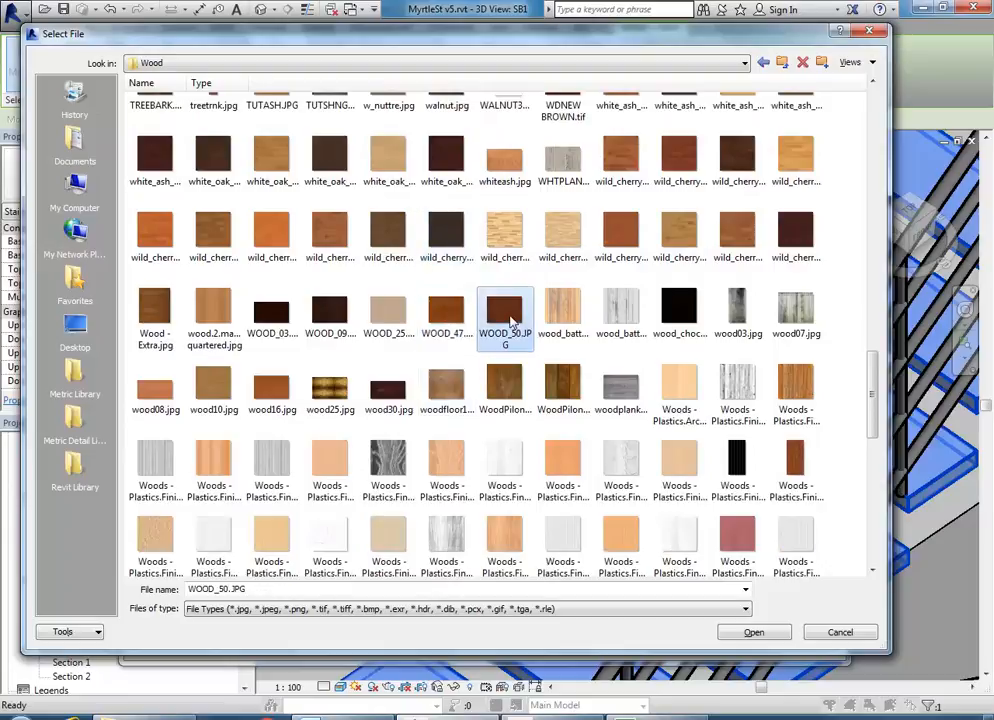
pyautogui.click(503, 380)
pyautogui.click(506, 322)
pyautogui.scroll(-2, 506, 322)
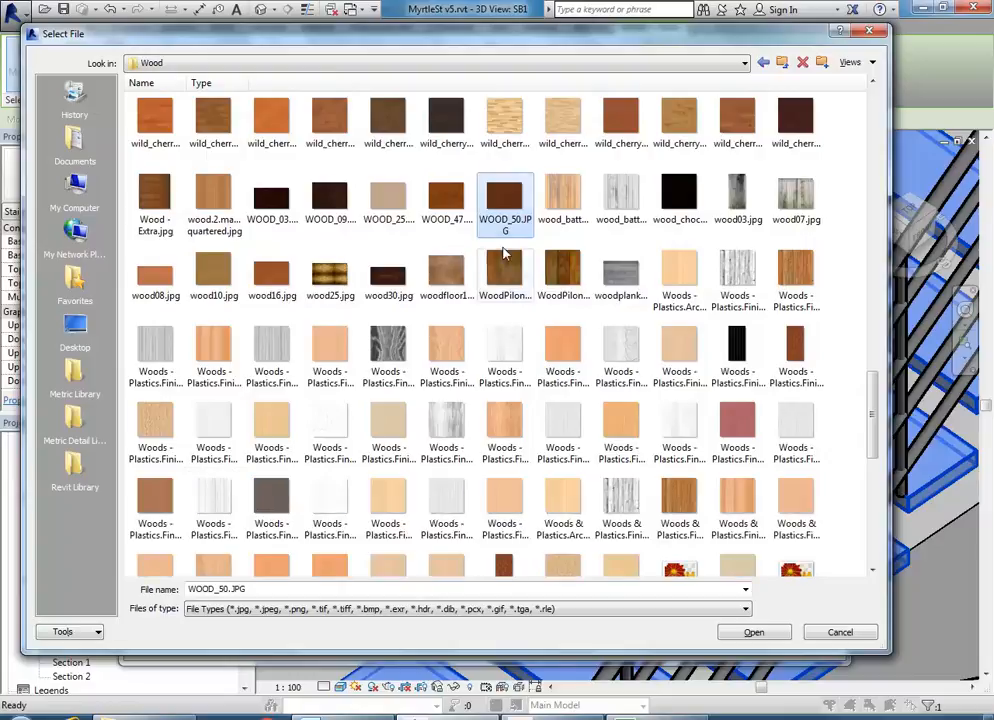
pyautogui.doubleClick(505, 205)
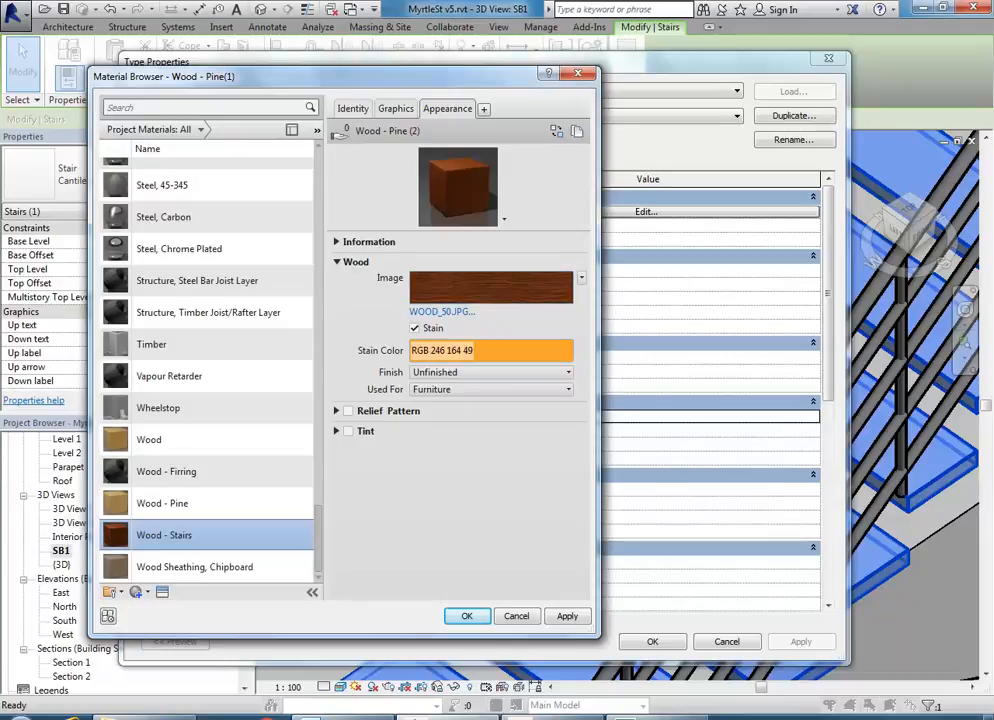
pyautogui.click(68, 717)
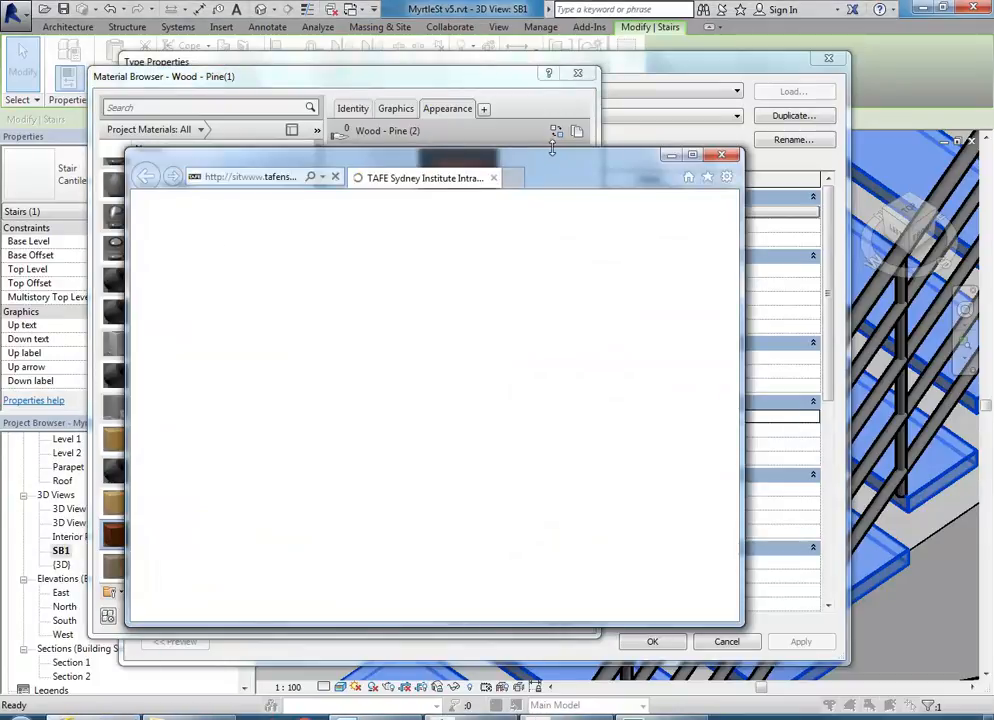
# - Maximize the browser and open Google from the frequent sites in a new tab
pyautogui.doubleClick(555, 166)
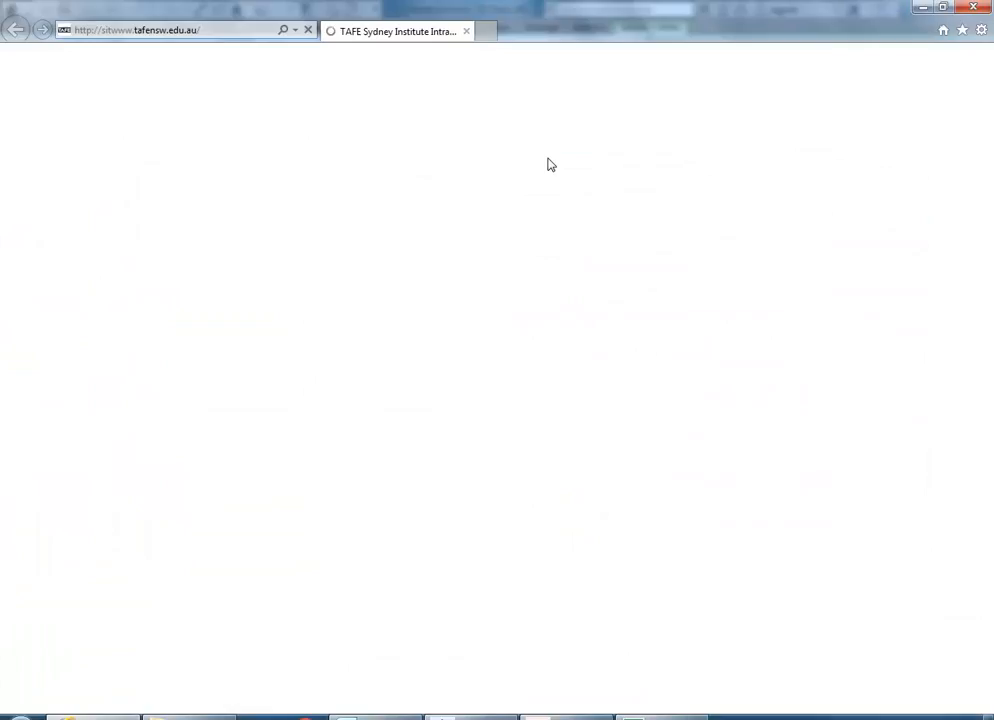
pyautogui.click(485, 33)
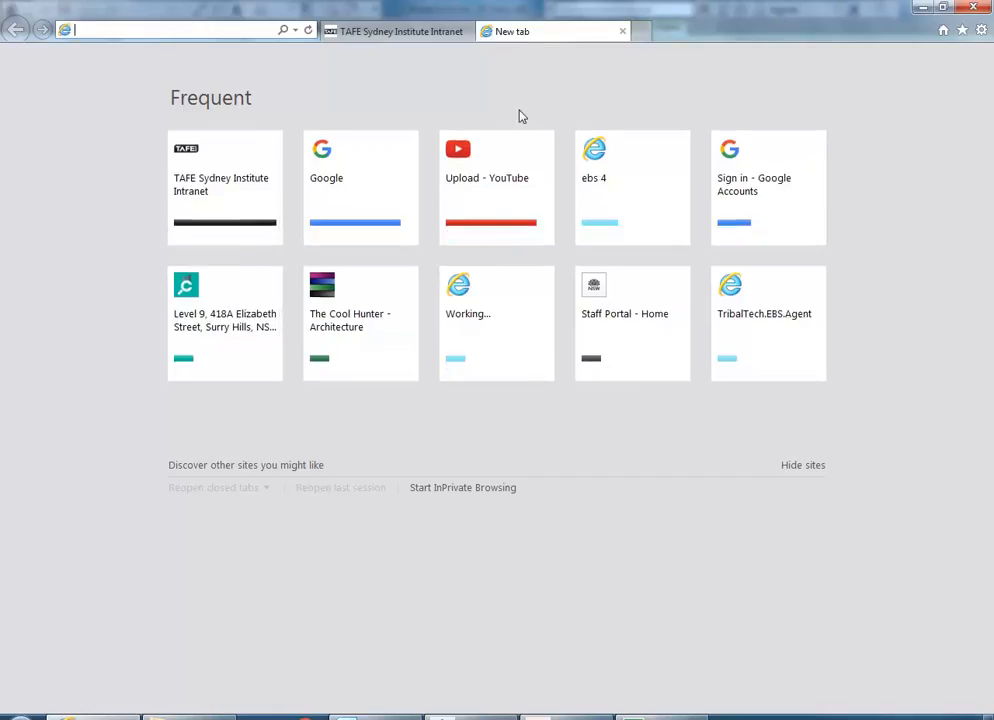
pyautogui.click(339, 175)
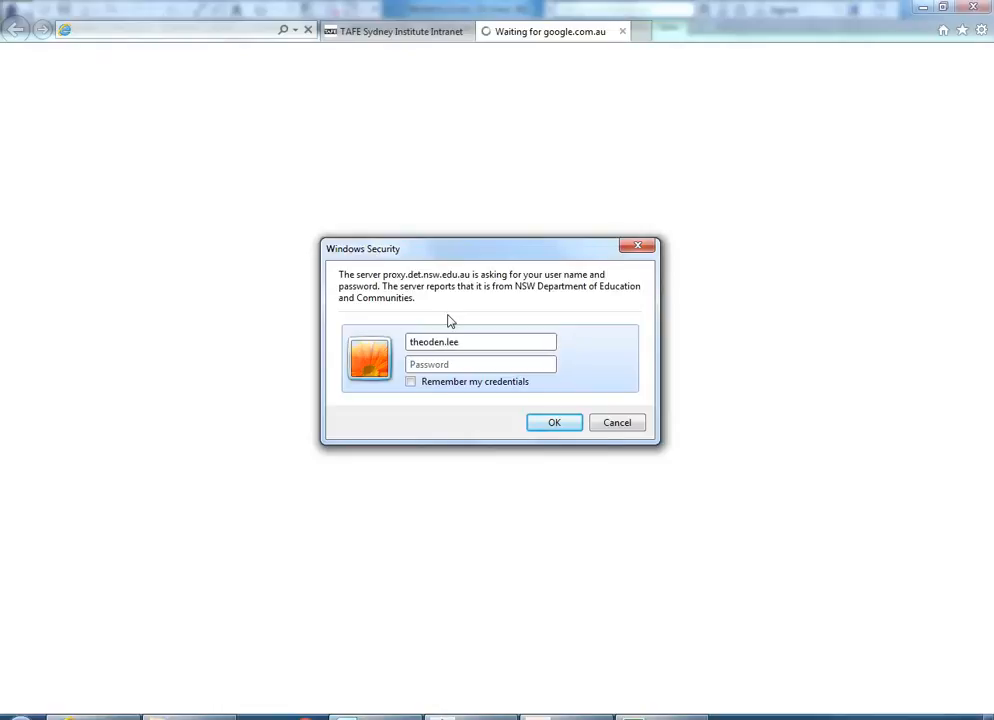
# - Enter the proxy user name and password to complete the sign-in
pyautogui.press('capslock')
pyautogui.write('•')
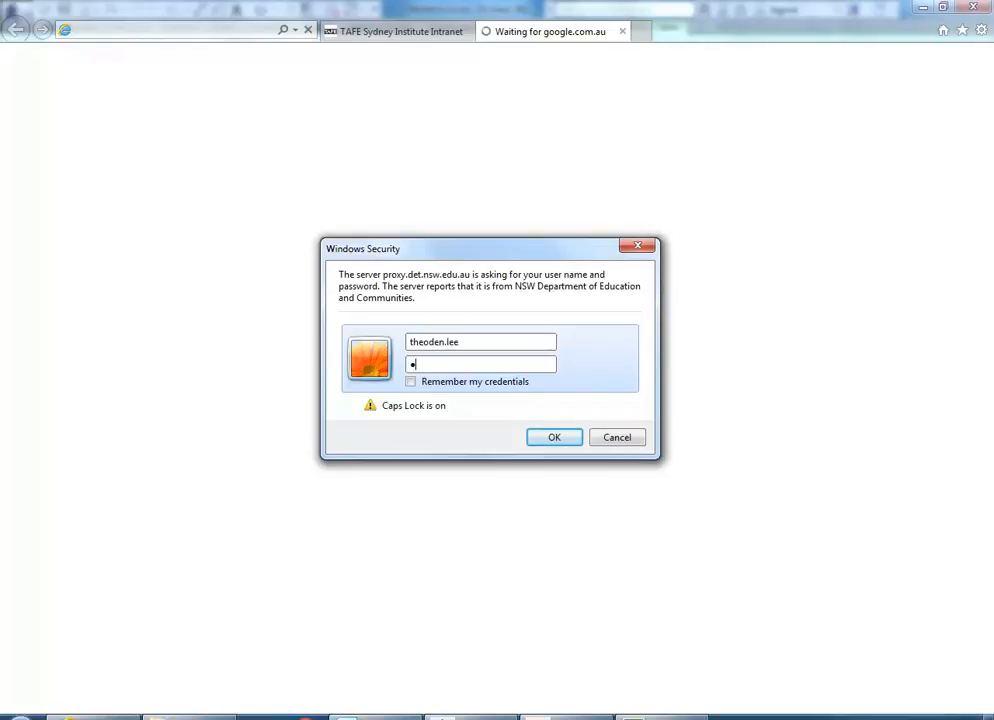
pyautogui.press('capslock')
pyautogui.write('••')
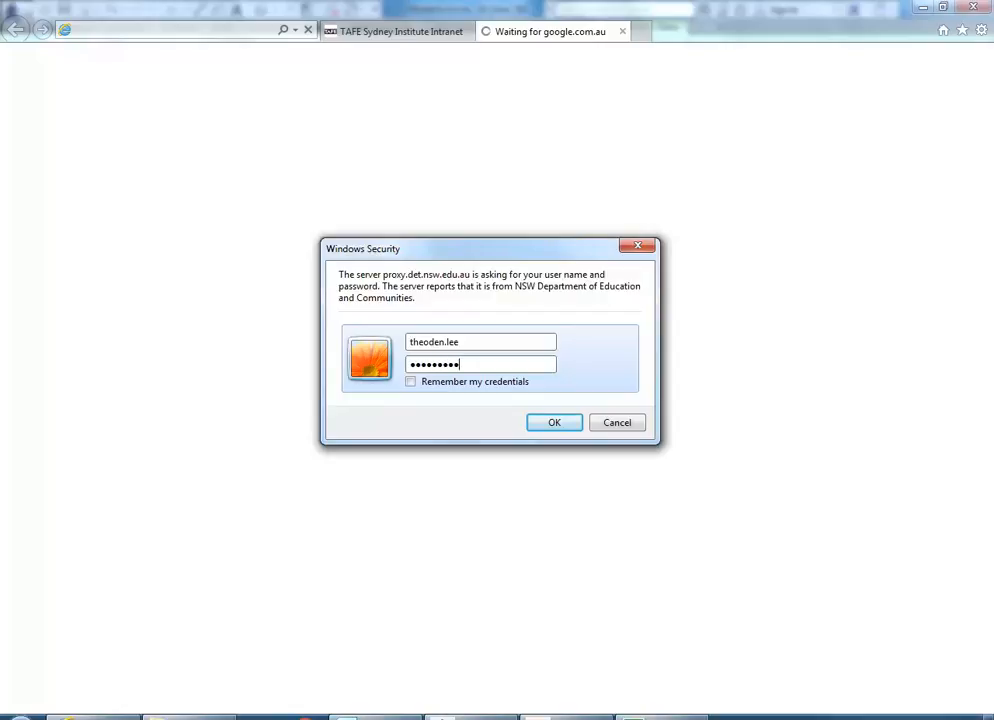
pyautogui.press('Return')
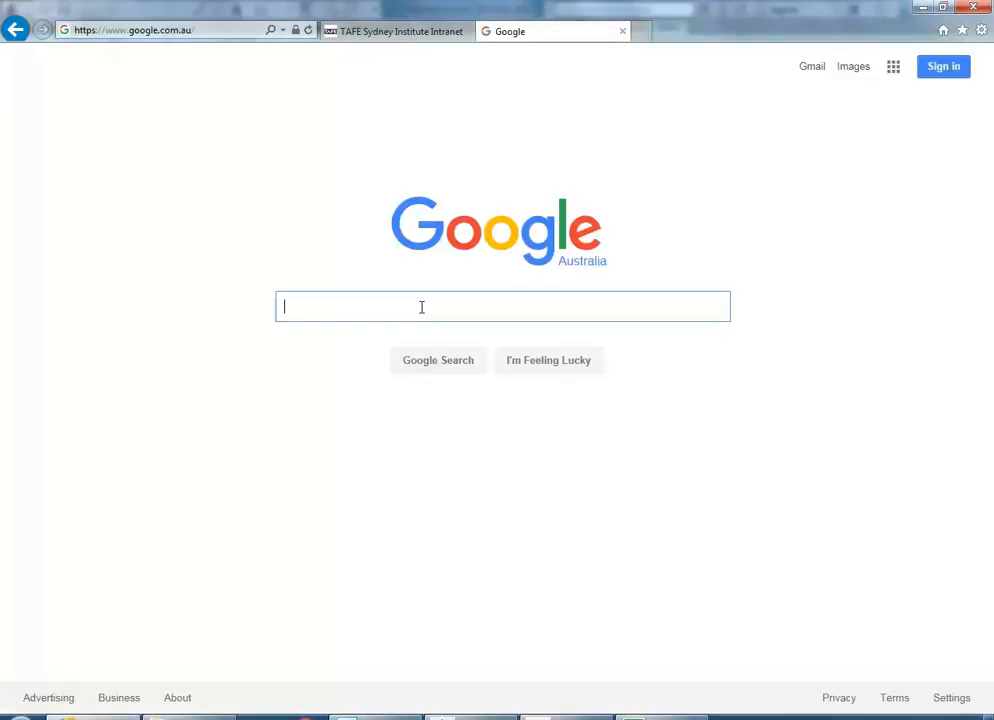
# - Search Google Images for 'sandstone seamless texture'
pyautogui.write('sands')
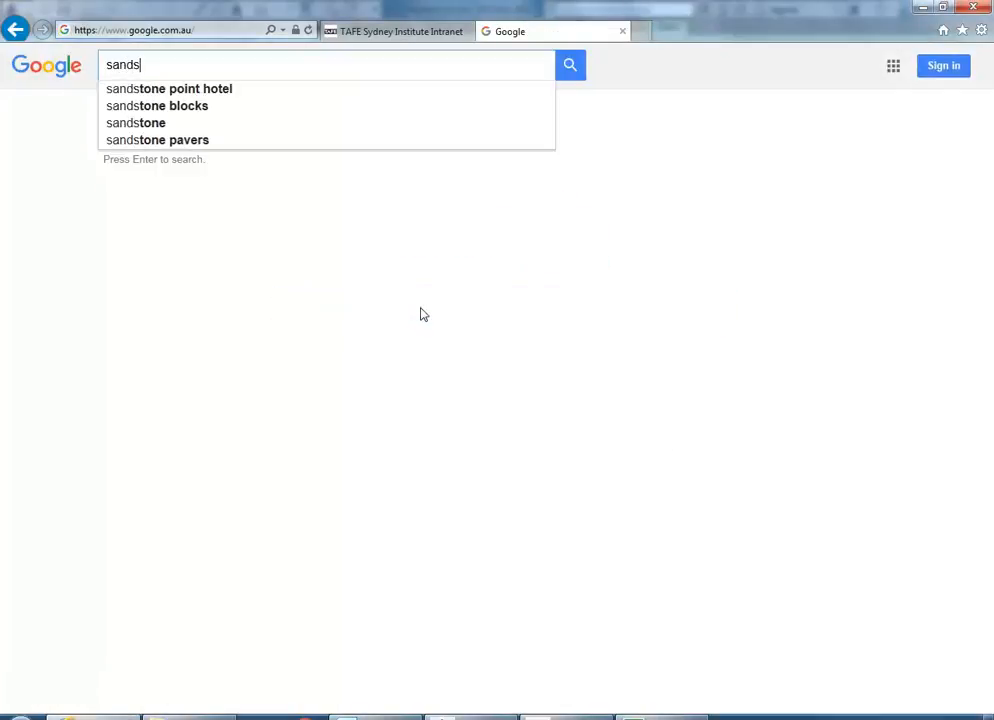
pyautogui.write('tone seam')
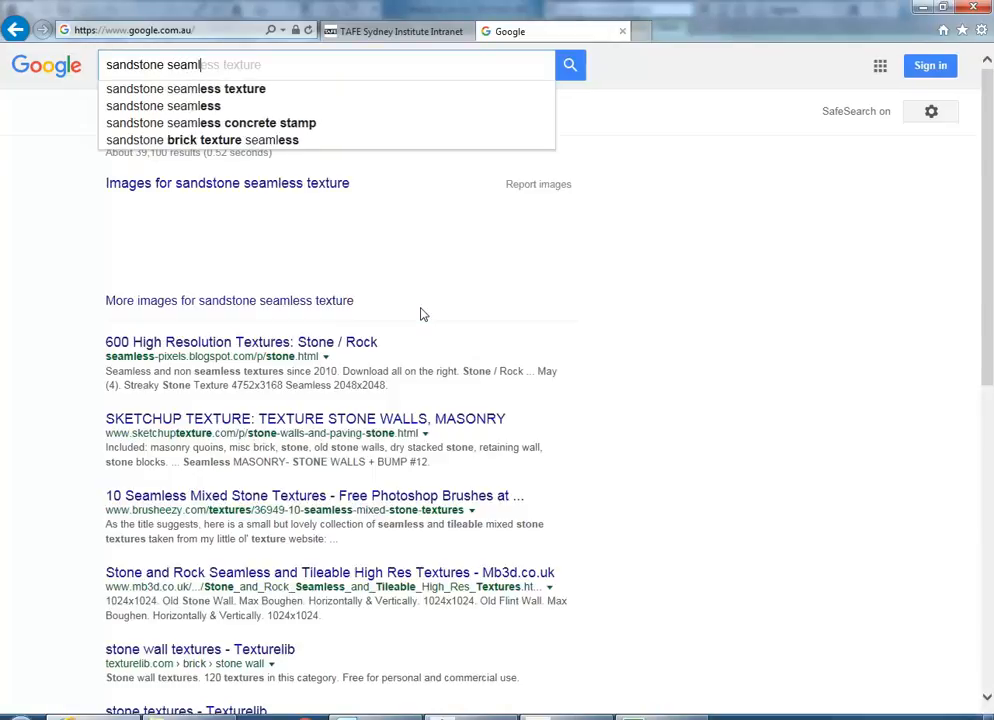
pyautogui.write('l')
pyautogui.press('Down')
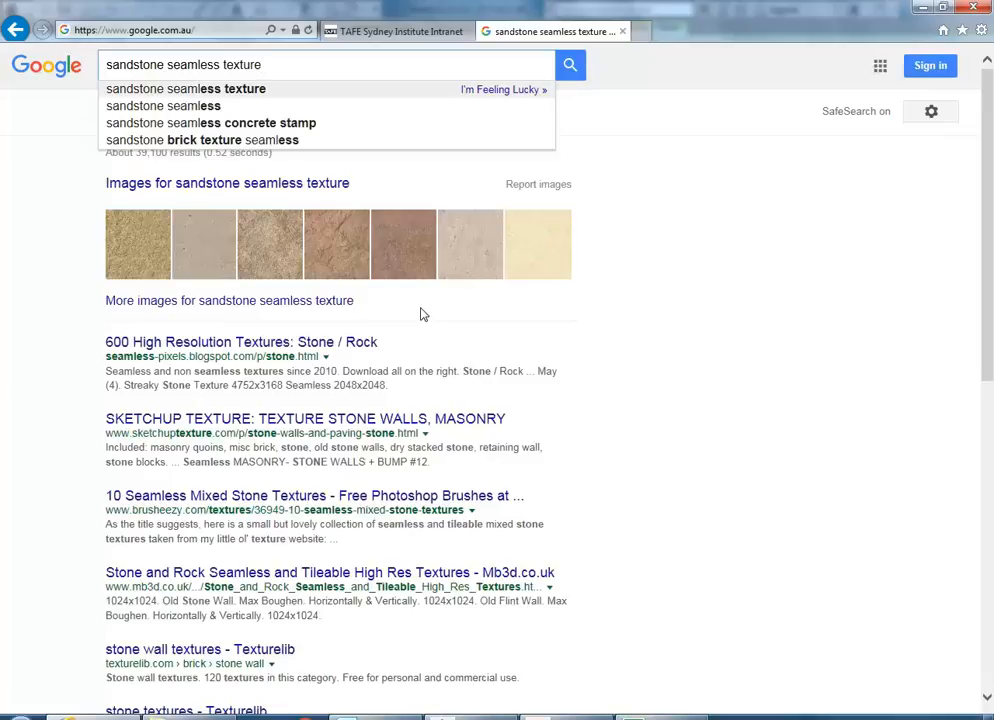
pyautogui.press('Return')
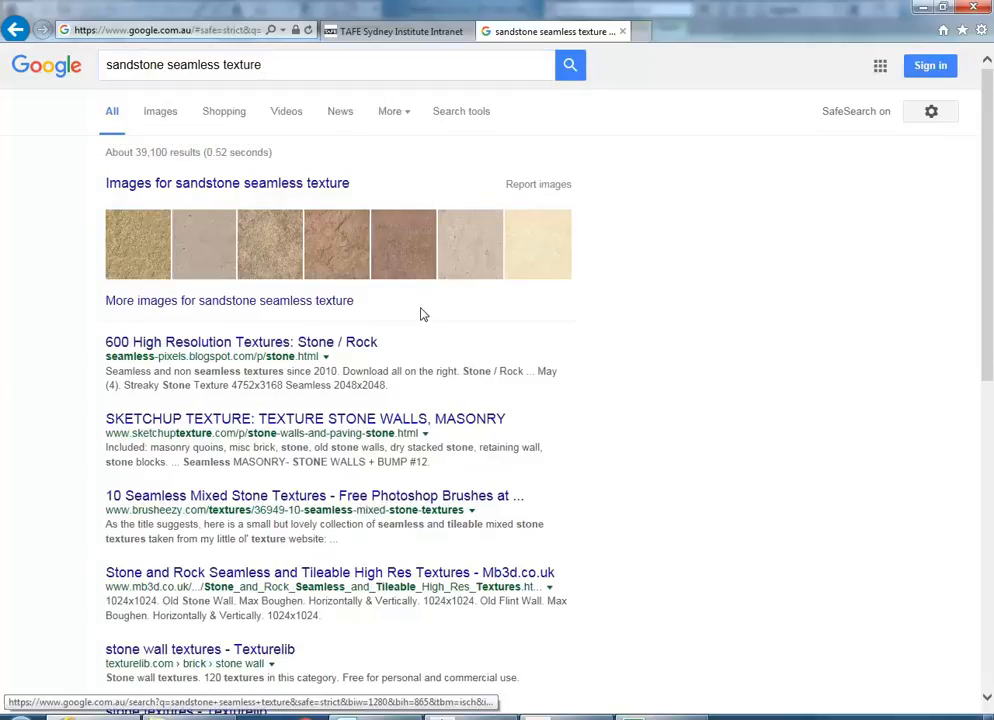
pyautogui.click(170, 185)
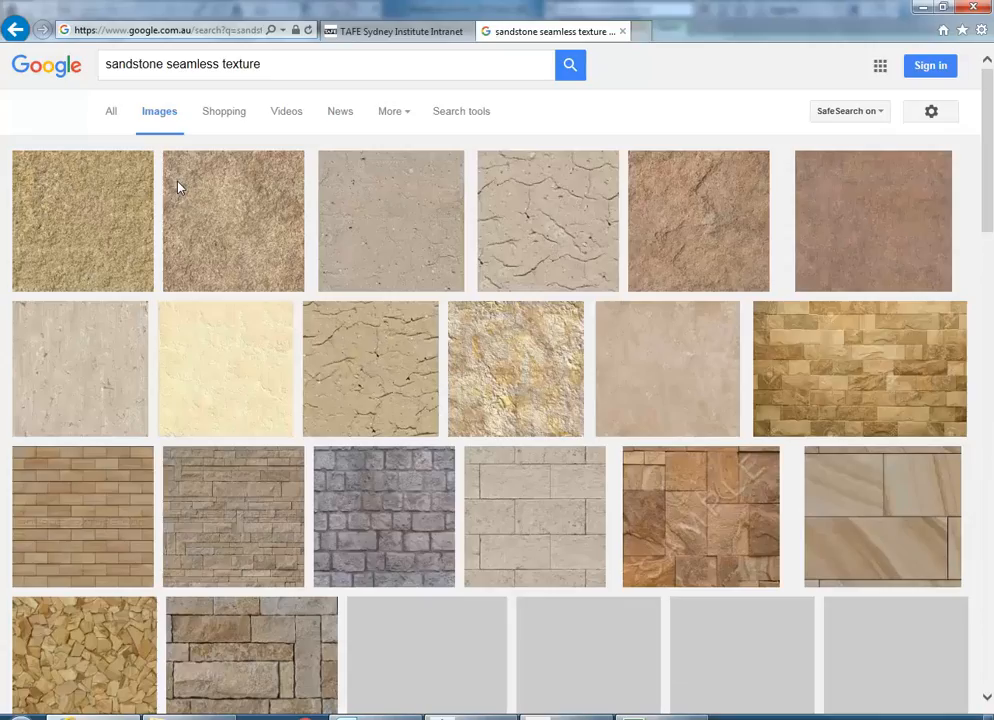
pyautogui.scroll(-15, 376, 351)
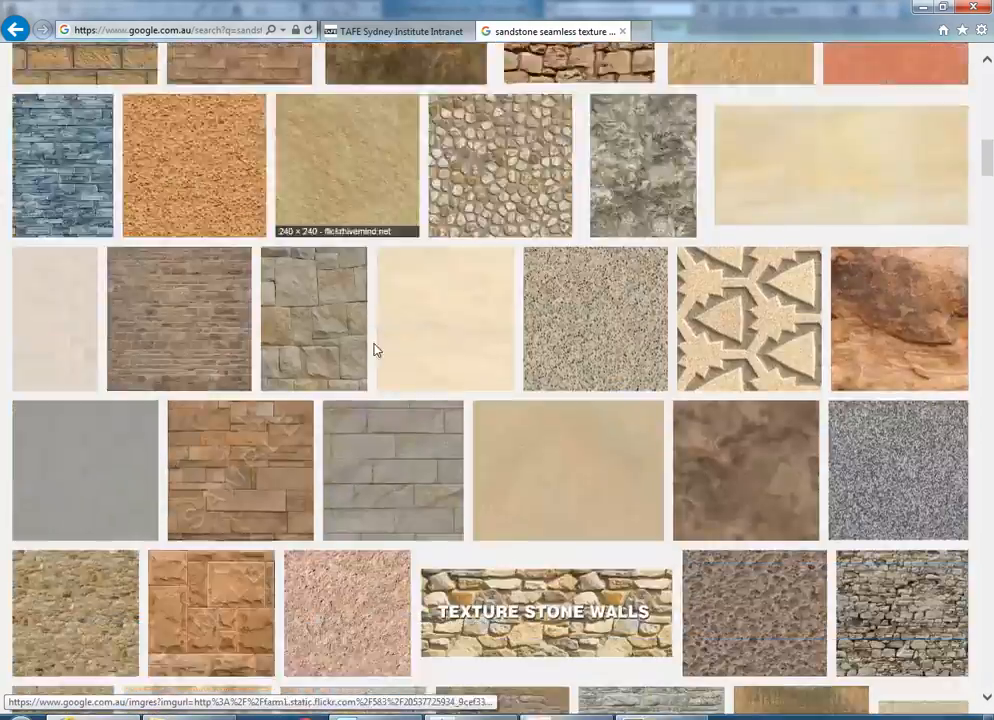
pyautogui.scroll(-10, 376, 351)
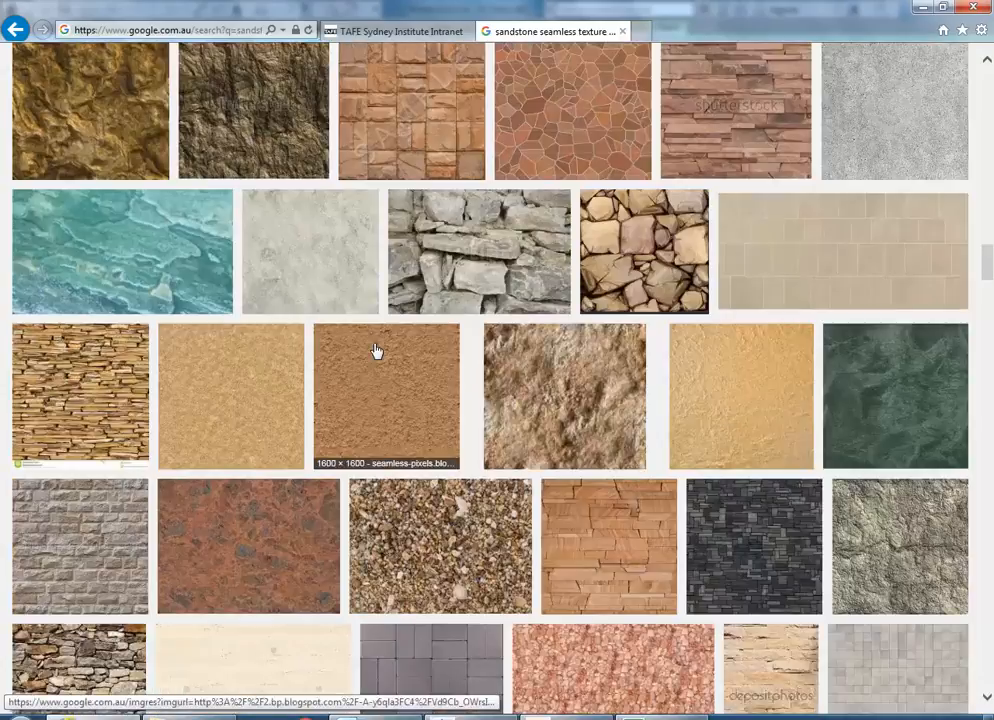
pyautogui.scroll(4, 378, 310)
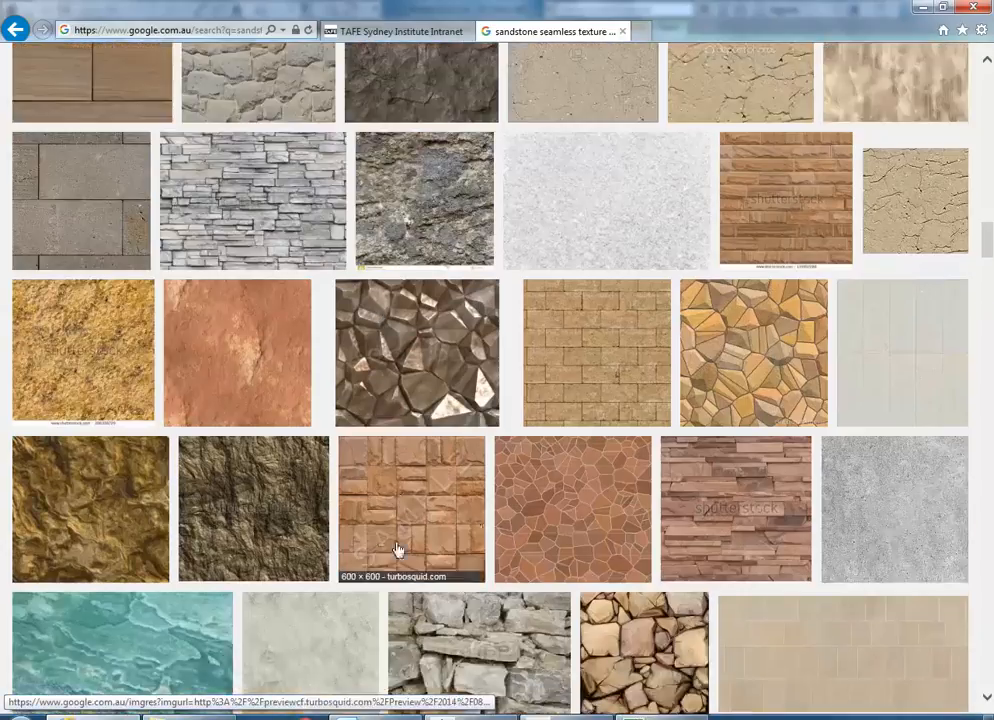
# - Preview candidate textures: tiled brick, jagged, red, golden, crazy-paving, brown and red stone wall
pyautogui.click(599, 350)
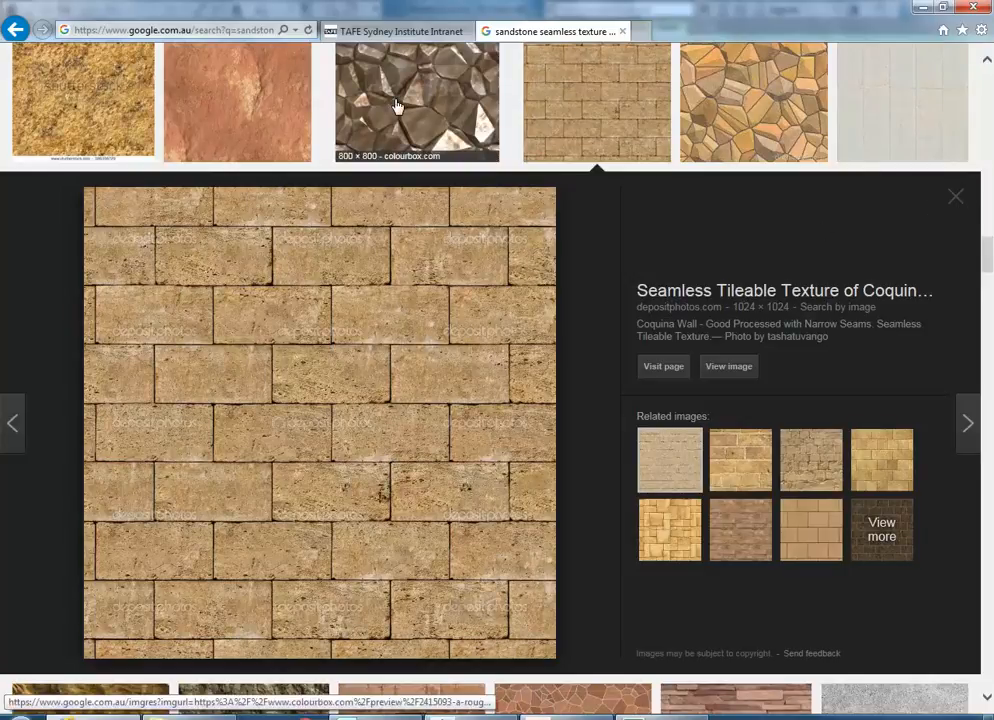
pyautogui.click(444, 84)
pyautogui.click(220, 109)
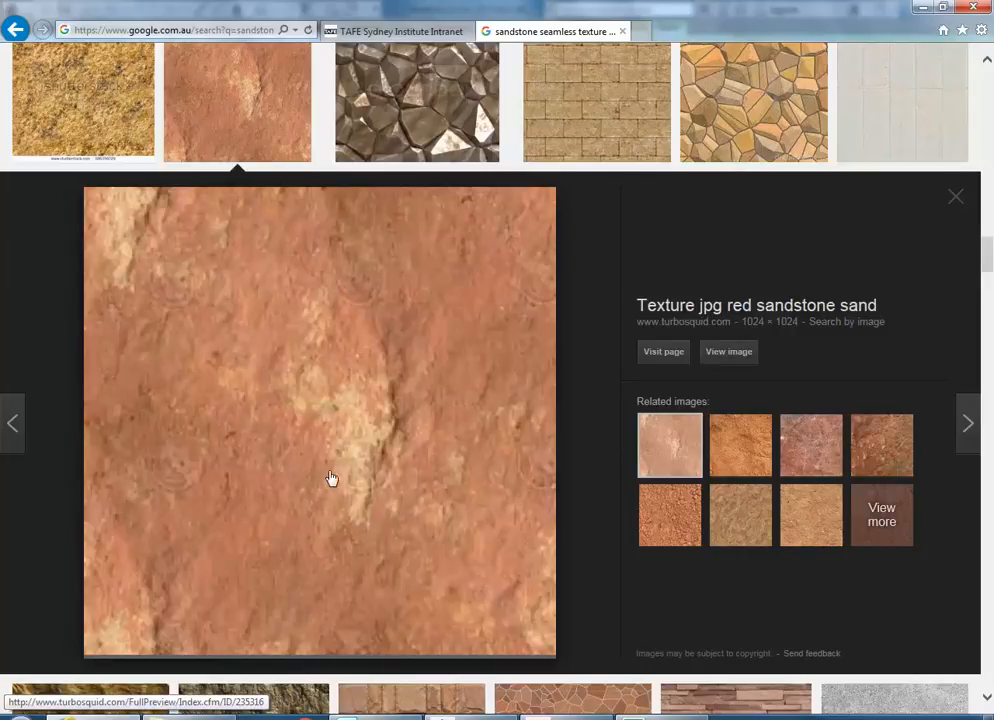
pyautogui.click(83, 99)
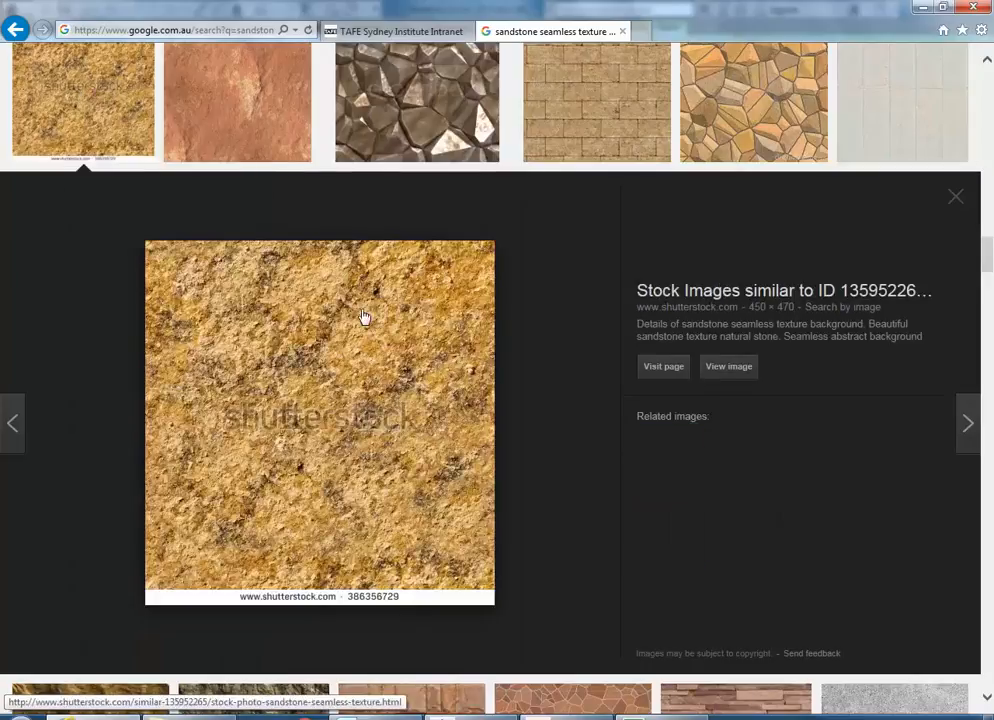
pyautogui.click(752, 100)
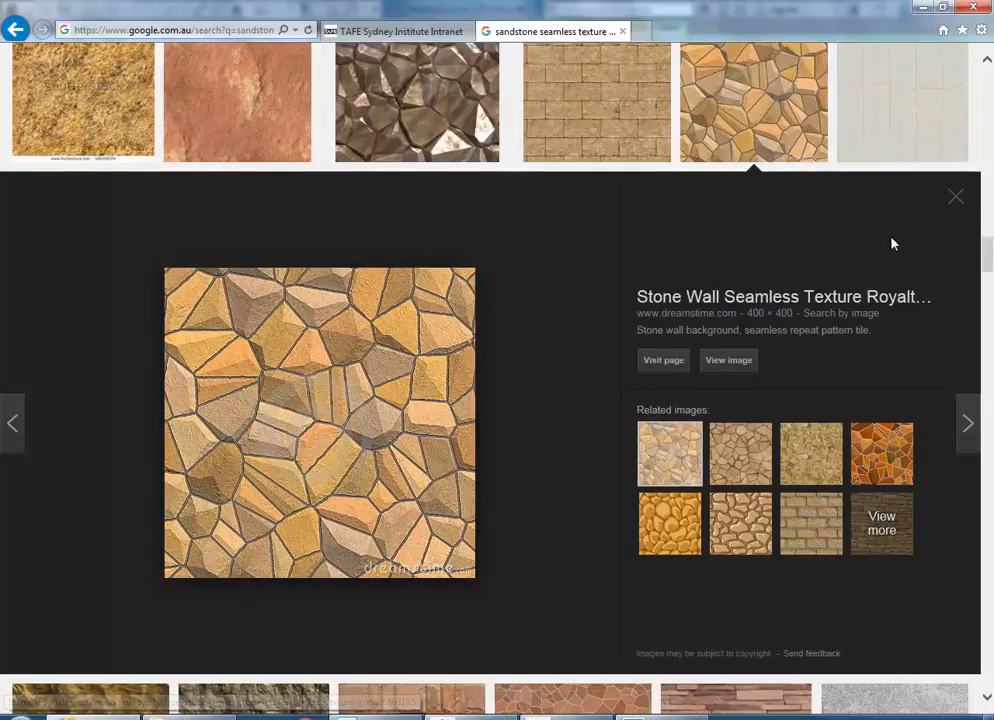
pyautogui.click(955, 198)
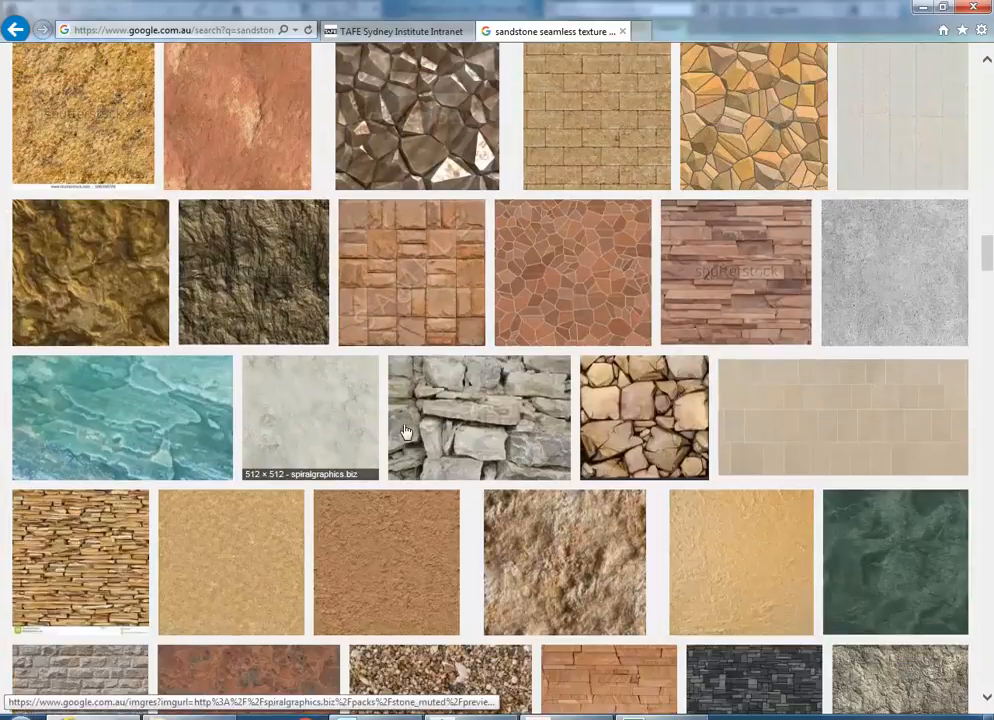
pyautogui.click(625, 435)
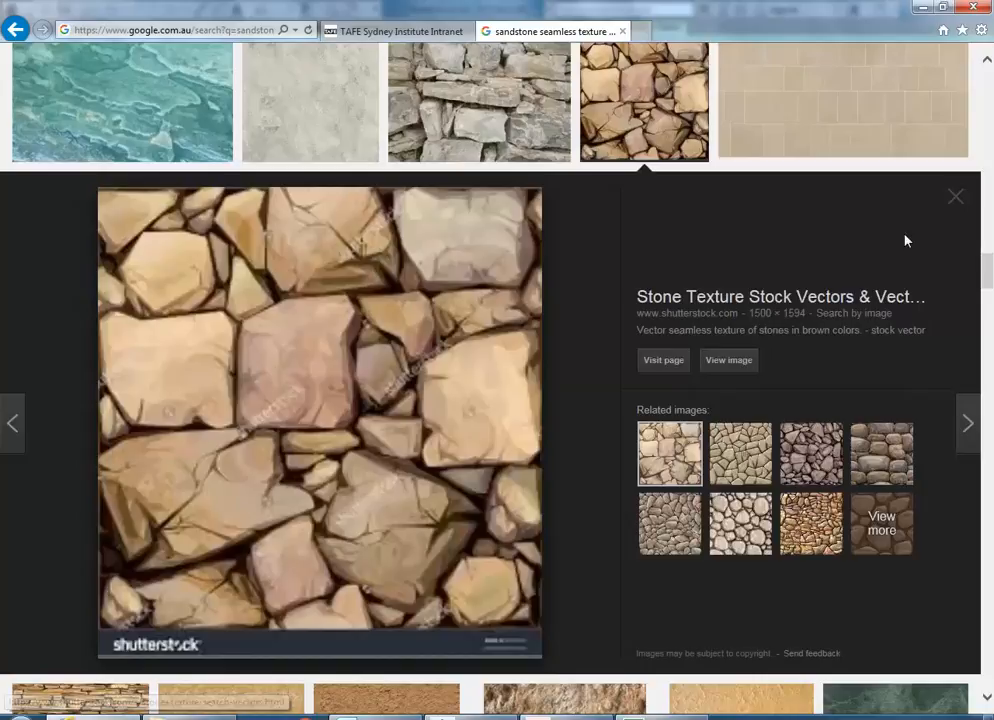
pyautogui.click(955, 198)
pyautogui.click(557, 583)
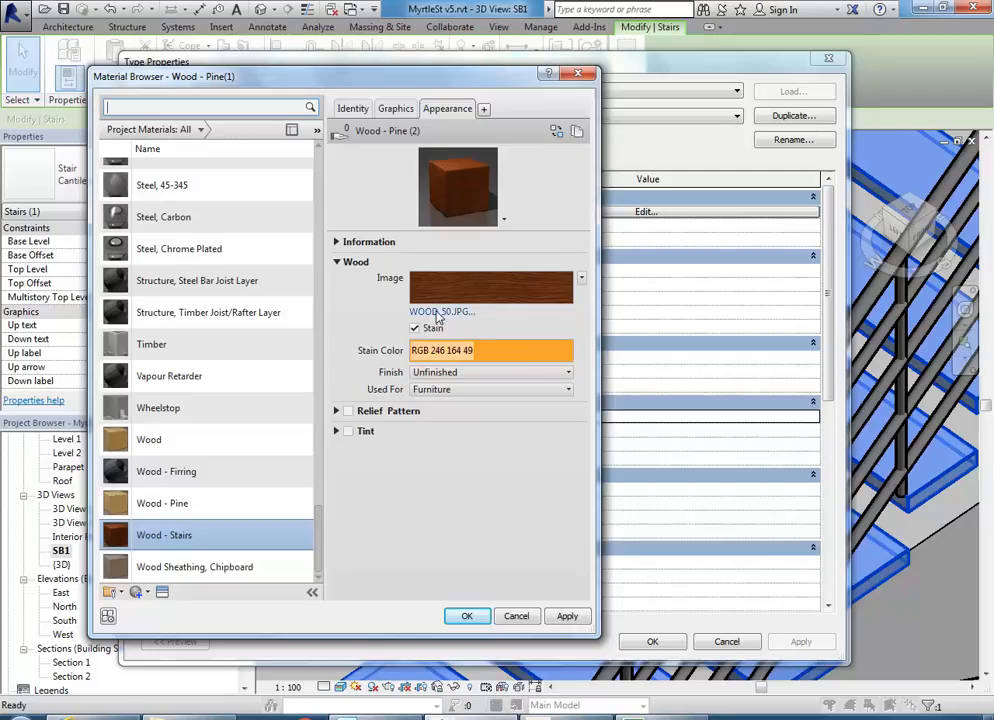
# - Accept Wood - Stairs as the tread material and apply the stair type changes
pyautogui.moveTo(460, 291)
pyautogui.click(470, 616)
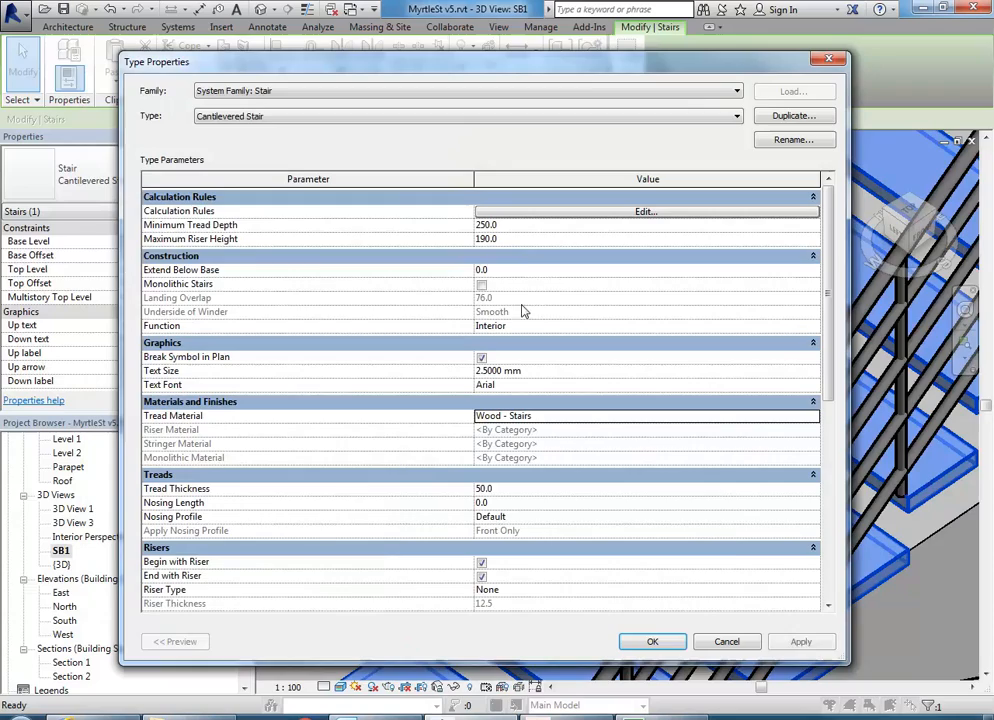
pyautogui.click(651, 641)
pyautogui.click(426, 377)
pyautogui.scroll(-1, 460, 420)
pyautogui.moveTo(478, 436); pyautogui.dragTo(485, 326, button='middle')
# - Zoom and pan around the stair to inspect the timber treads and upper landing
pyautogui.scroll(3, 490, 520)
pyautogui.scroll(2, 491, 541)
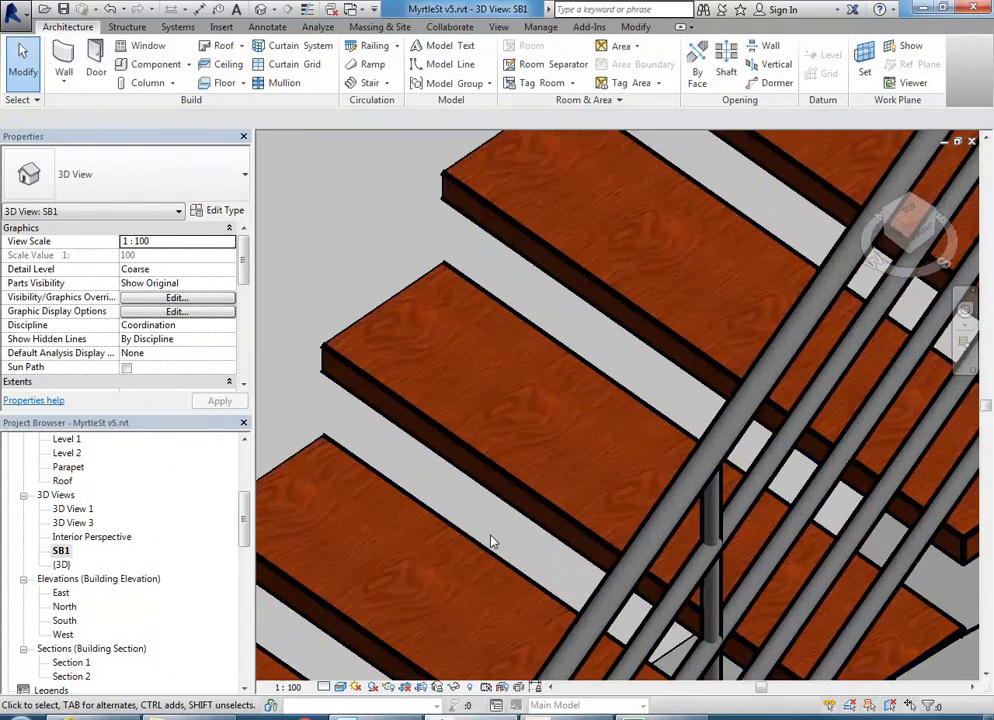
pyautogui.scroll(-4, 550, 366)
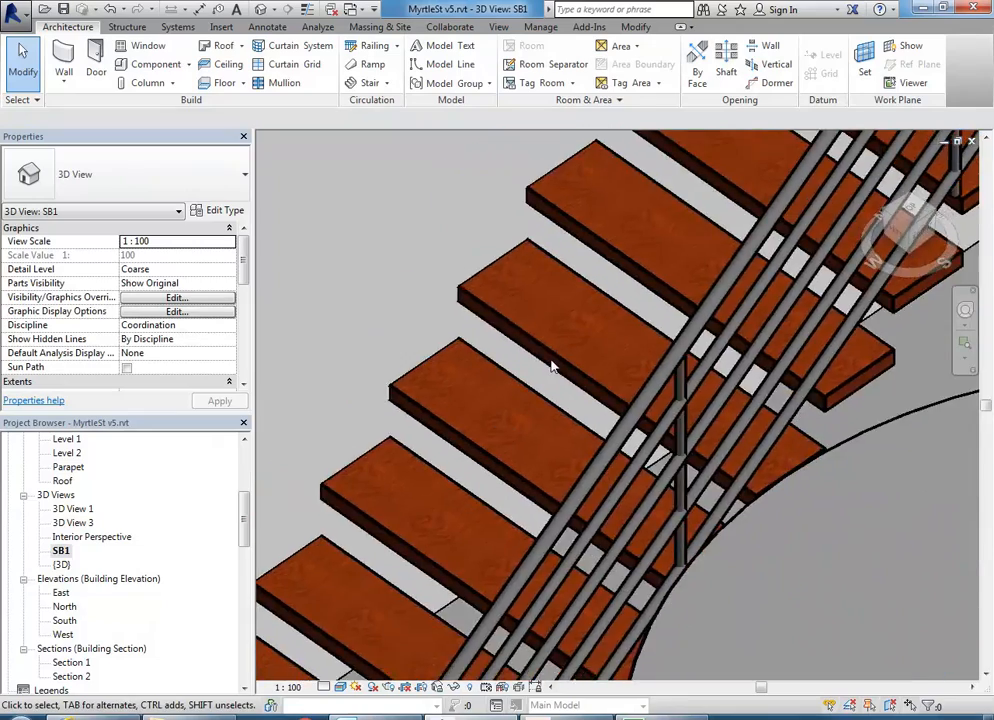
pyautogui.scroll(-5, 551, 365)
pyautogui.moveTo(551, 366); pyautogui.dragTo(529, 420, button='middle')
pyautogui.scroll(-1, 638, 480)
pyautogui.moveTo(638, 480); pyautogui.dragTo(570, 544, button='middle')
pyautogui.scroll(-1, 615, 462)
pyautogui.moveTo(615, 462); pyautogui.dragTo(575, 499, button='middle')
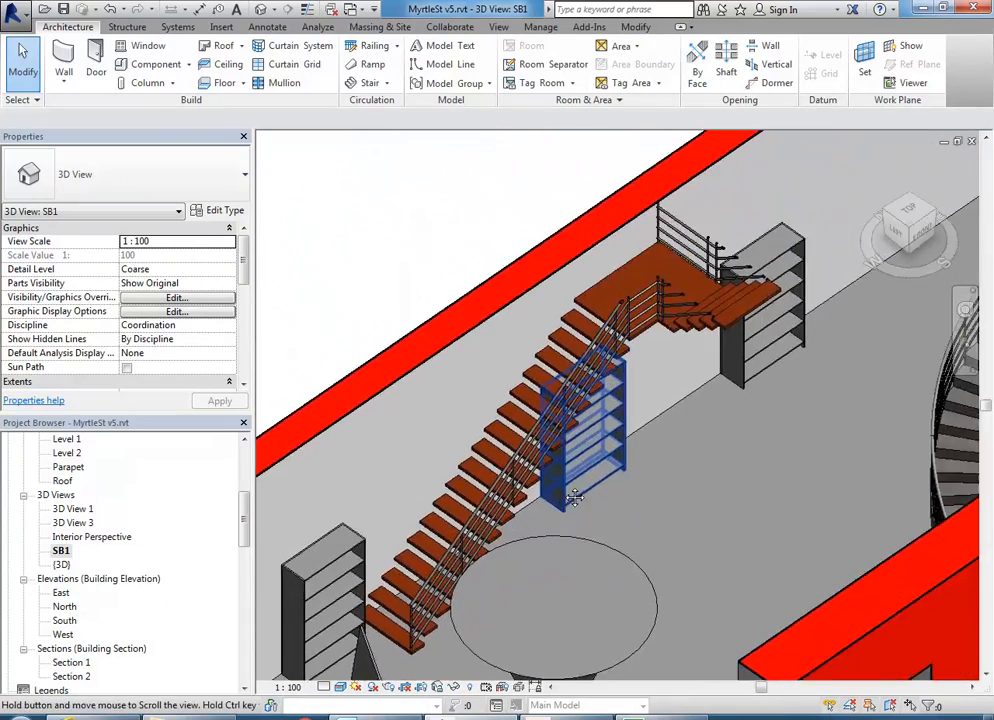
pyautogui.scroll(5, 697, 306)
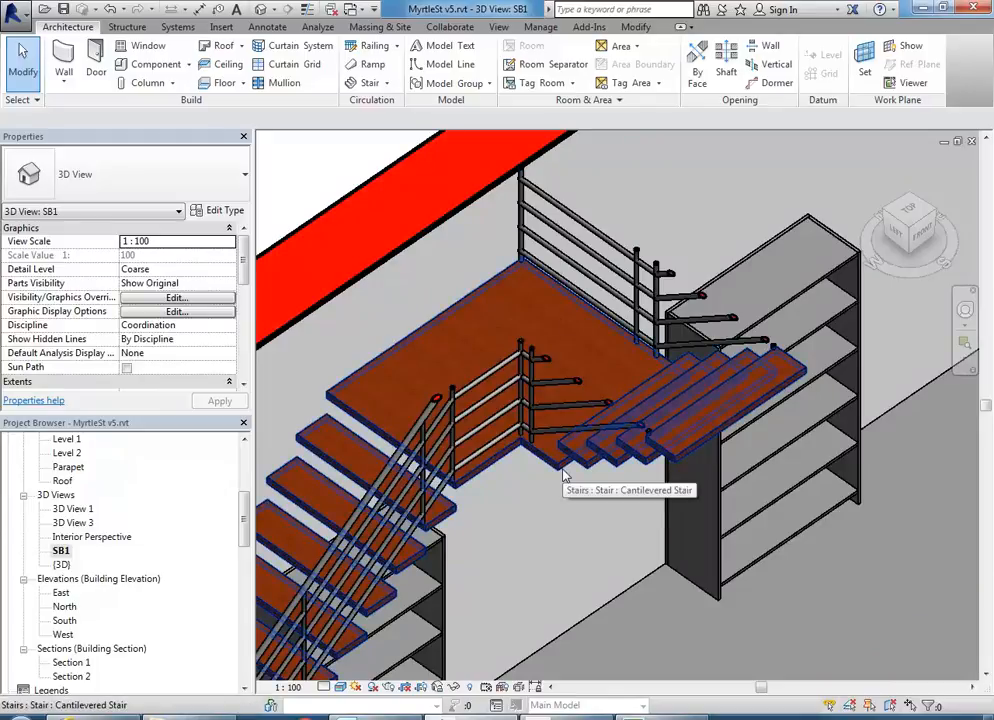
pyautogui.moveTo(601, 492); pyautogui.dragTo(583, 504, button='middle')
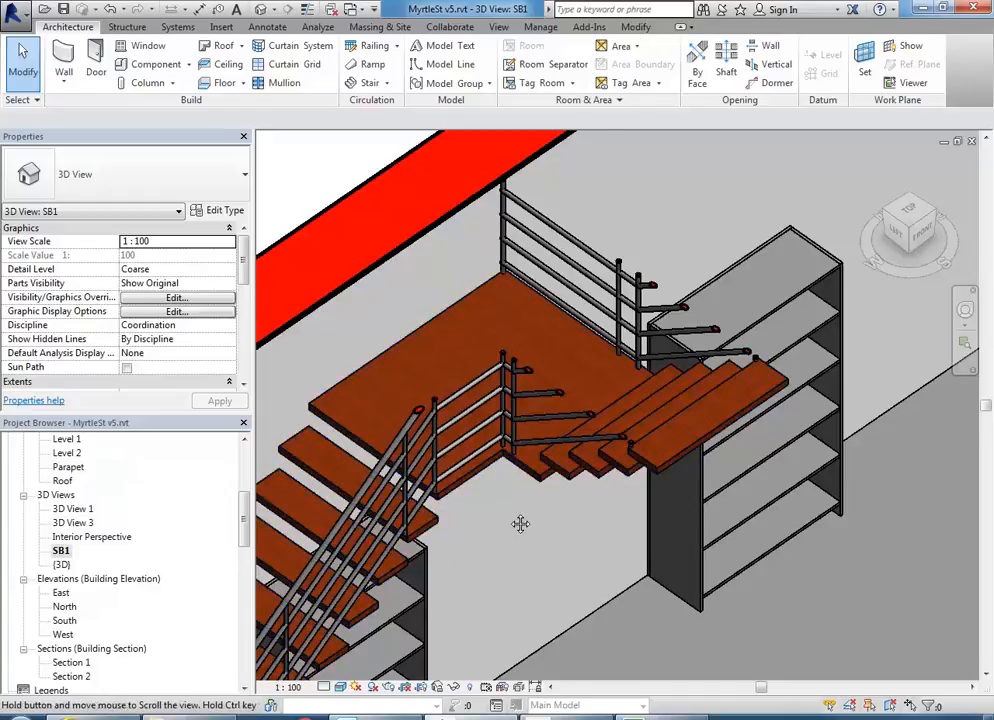
pyautogui.scroll(2, 487, 521)
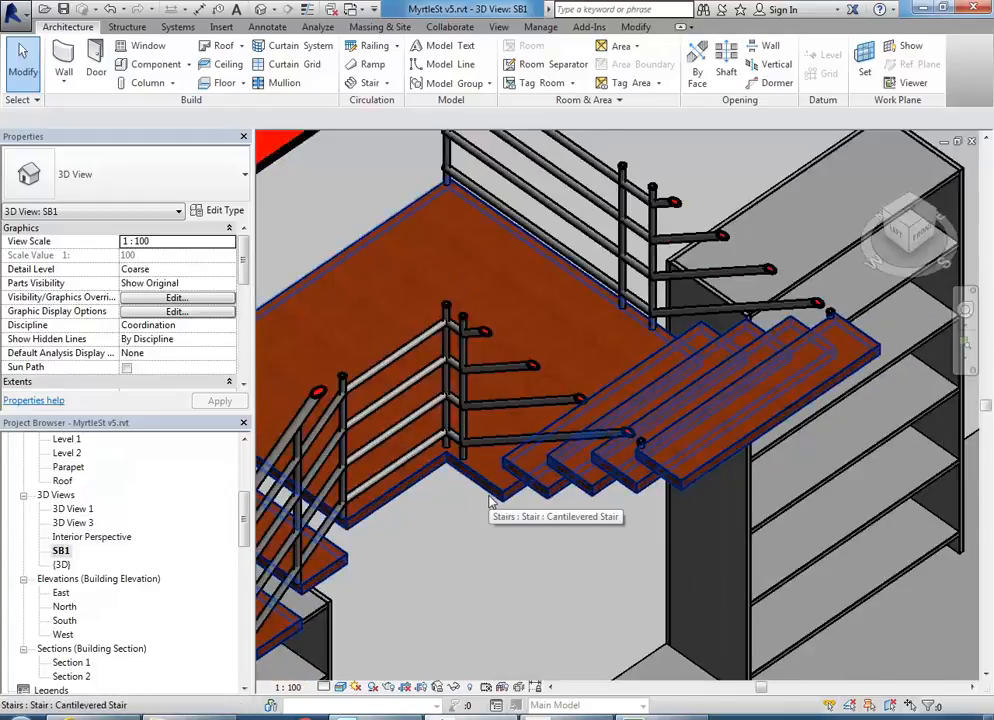
pyautogui.scroll(-3, 488, 503)
pyautogui.scroll(1, 549, 485)
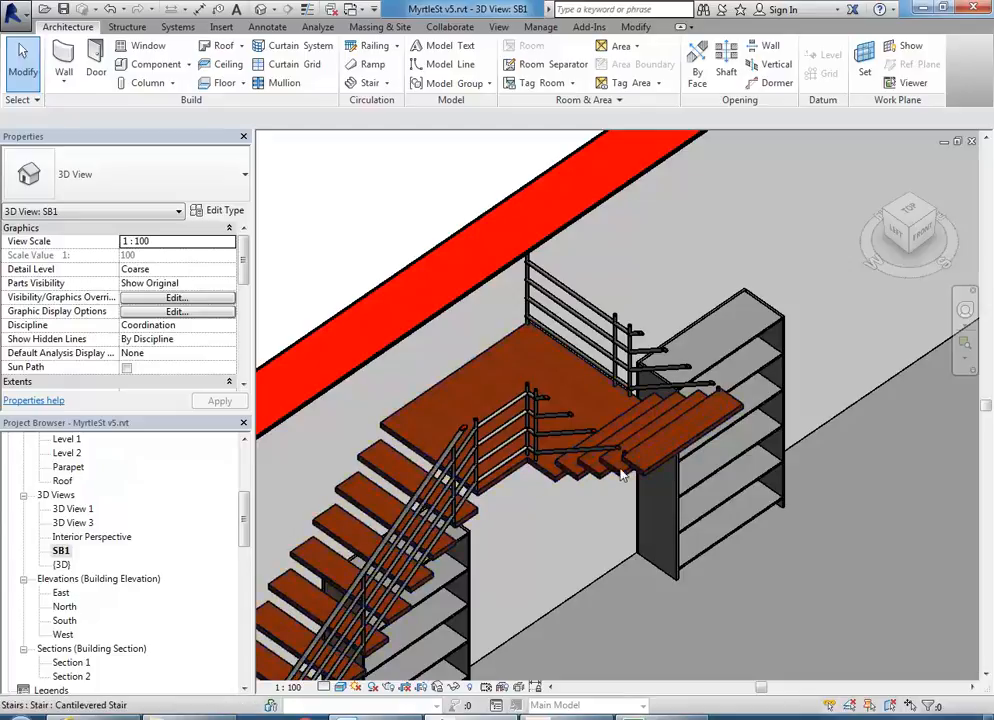
pyautogui.moveTo(610, 485); pyautogui.dragTo(595, 497, button='middle')
pyautogui.scroll(3, 595, 497)
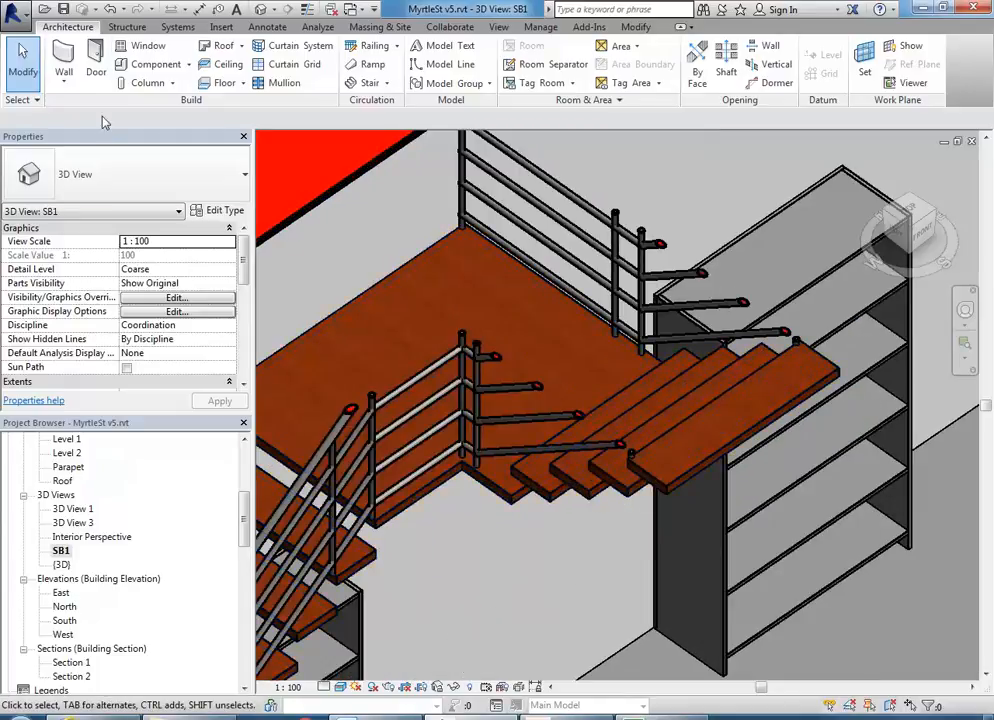
# - Dismiss the Component choices without picking, then select the cantilevered stair
pyautogui.click(189, 65)
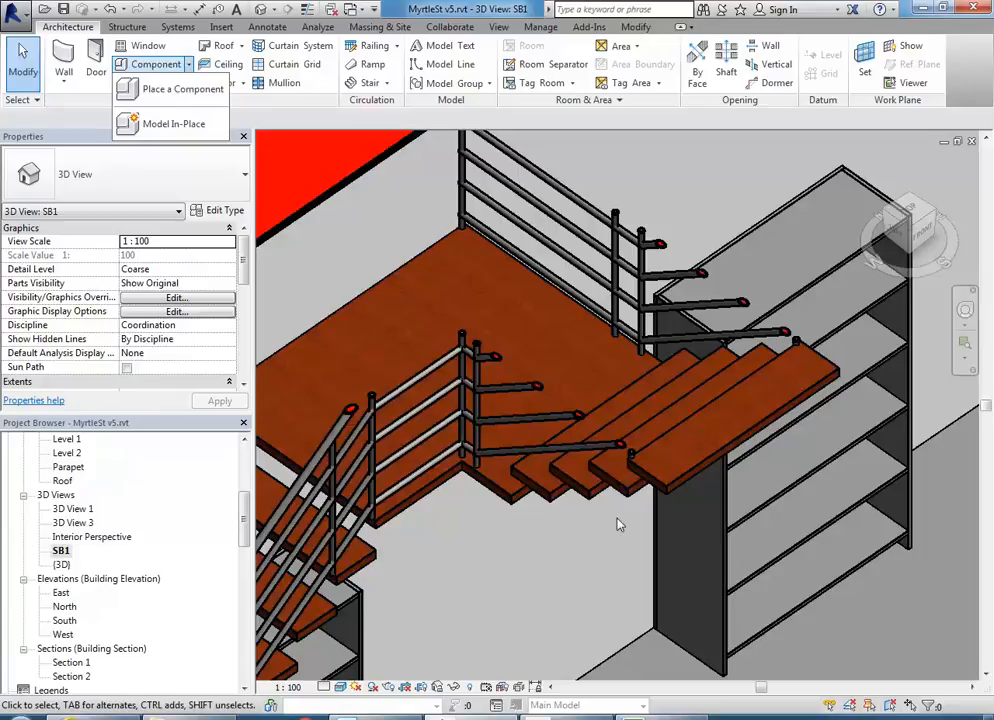
pyautogui.click(543, 560)
pyautogui.scroll(-4, 540, 550)
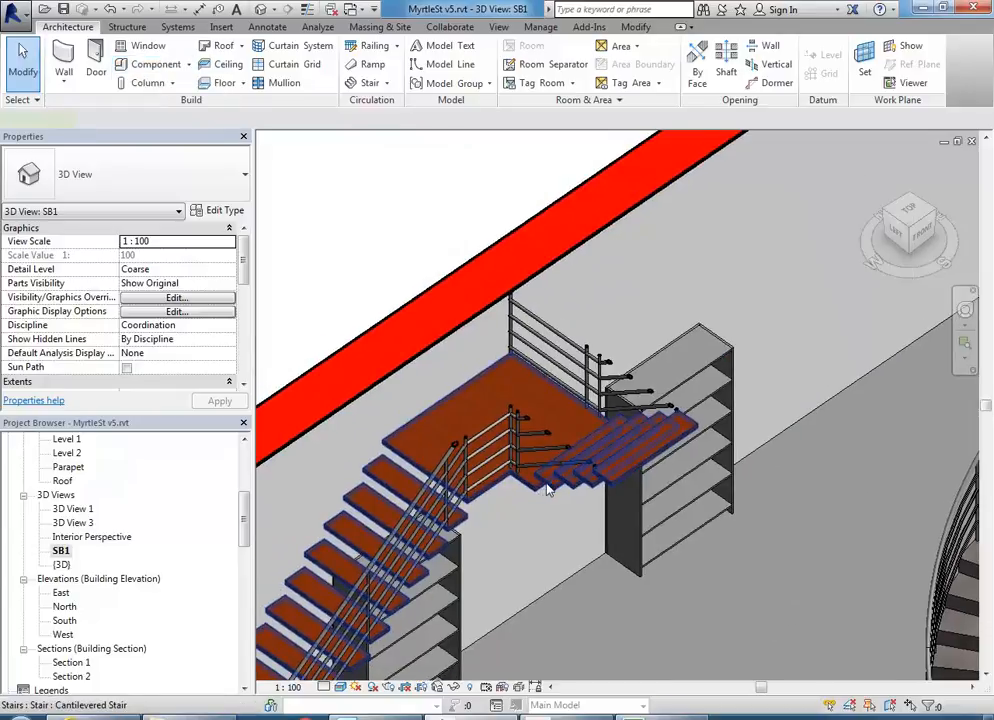
pyautogui.click(547, 489)
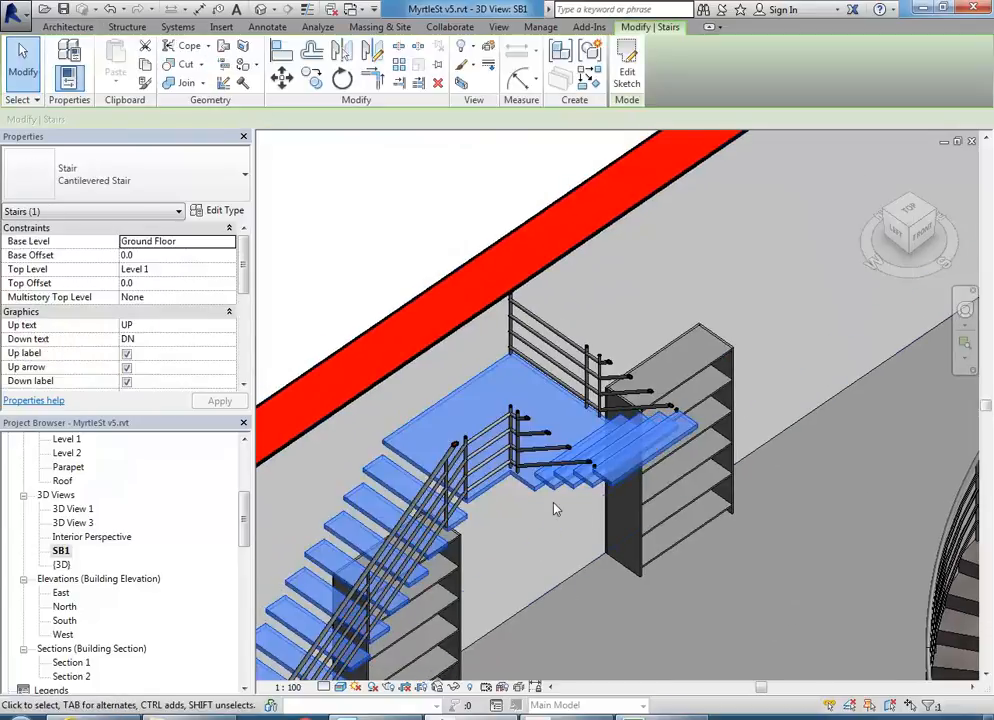
# - Edit the stair in the Ground Floor plan and delete all its old sketch lines
pyautogui.click(627, 68)
pyautogui.moveTo(246, 519); pyautogui.dragTo(241, 472)
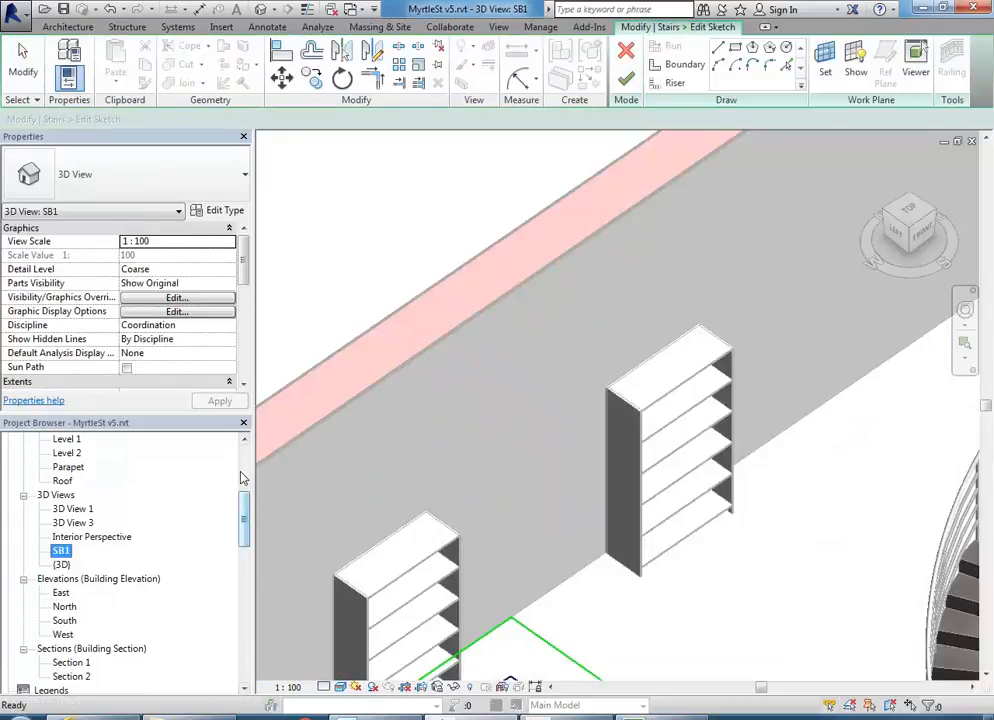
pyautogui.moveTo(245, 519); pyautogui.dragTo(244, 468)
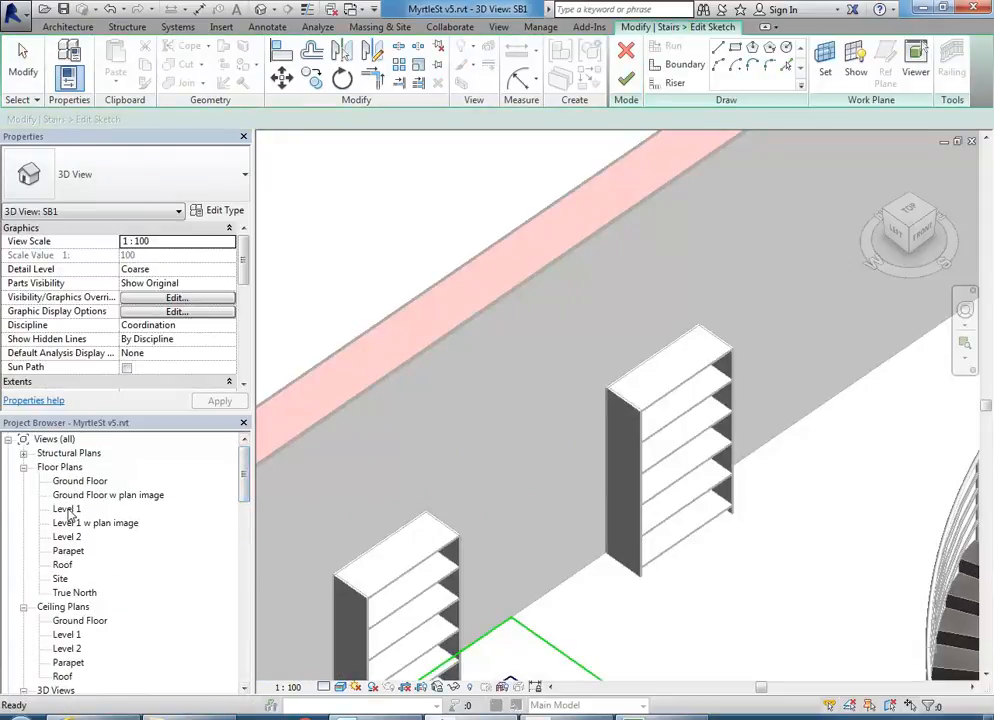
pyautogui.doubleClick(73, 481)
pyautogui.moveTo(546, 443); pyautogui.dragTo(493, 405, button='middle')
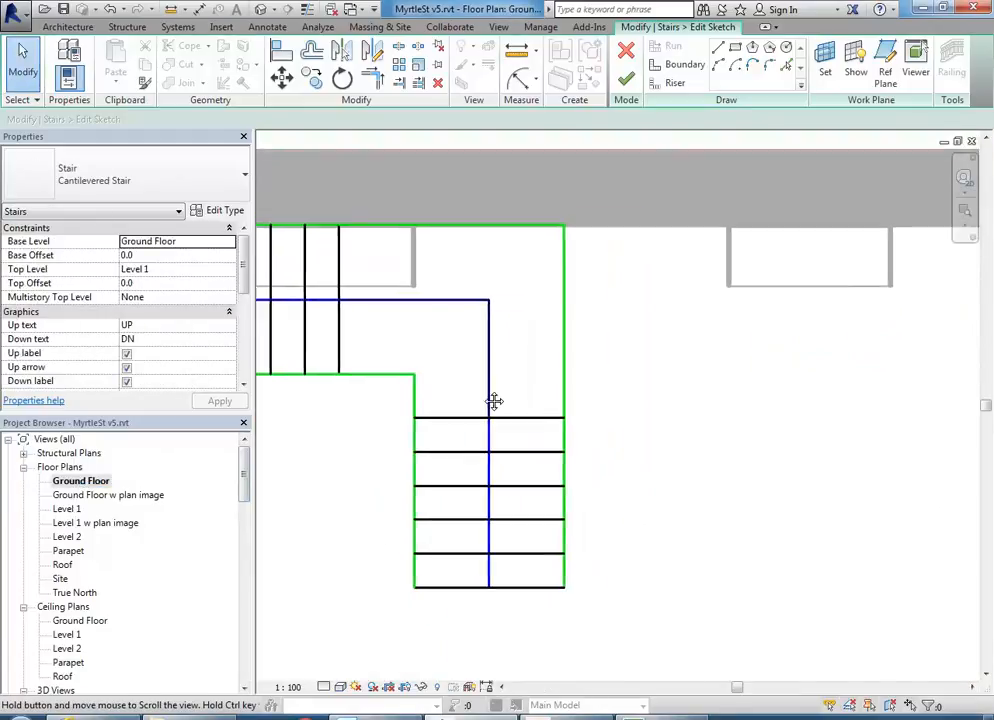
pyautogui.scroll(-2, 489, 401)
pyautogui.scroll(2, 489, 401)
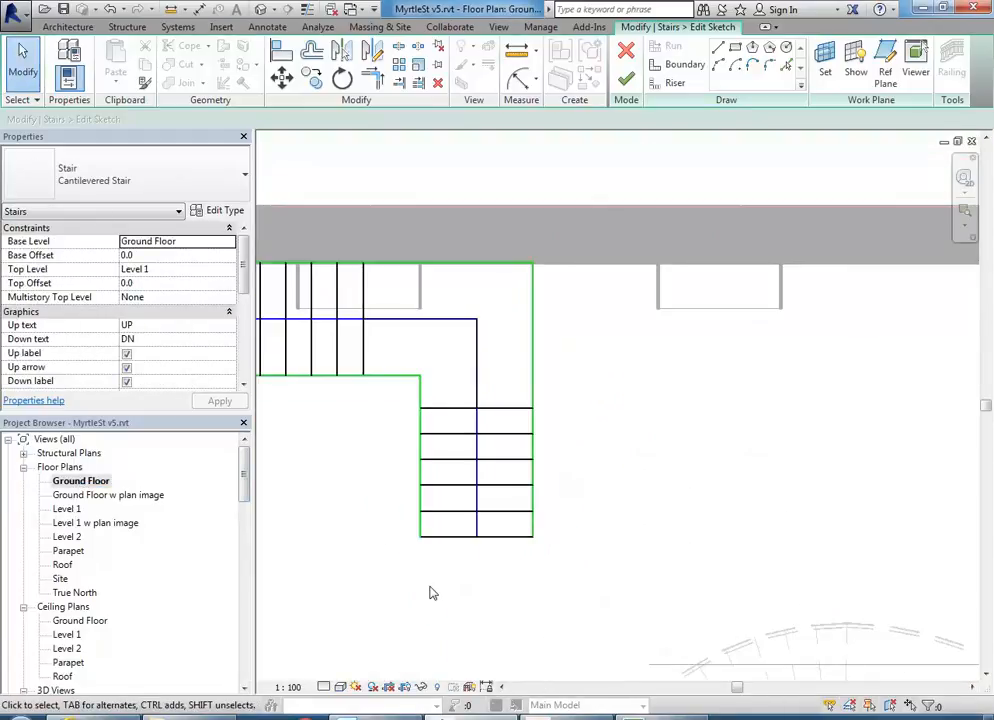
pyautogui.moveTo(555, 572); pyautogui.dragTo(396, 256)
pyautogui.press('Delete')
# - Draw a new straight 1250-wide run placing all 24 risers, then finish the stair edit
pyautogui.moveTo(493, 304); pyautogui.dragTo(506, 372, button='middle')
pyautogui.click(670, 46)
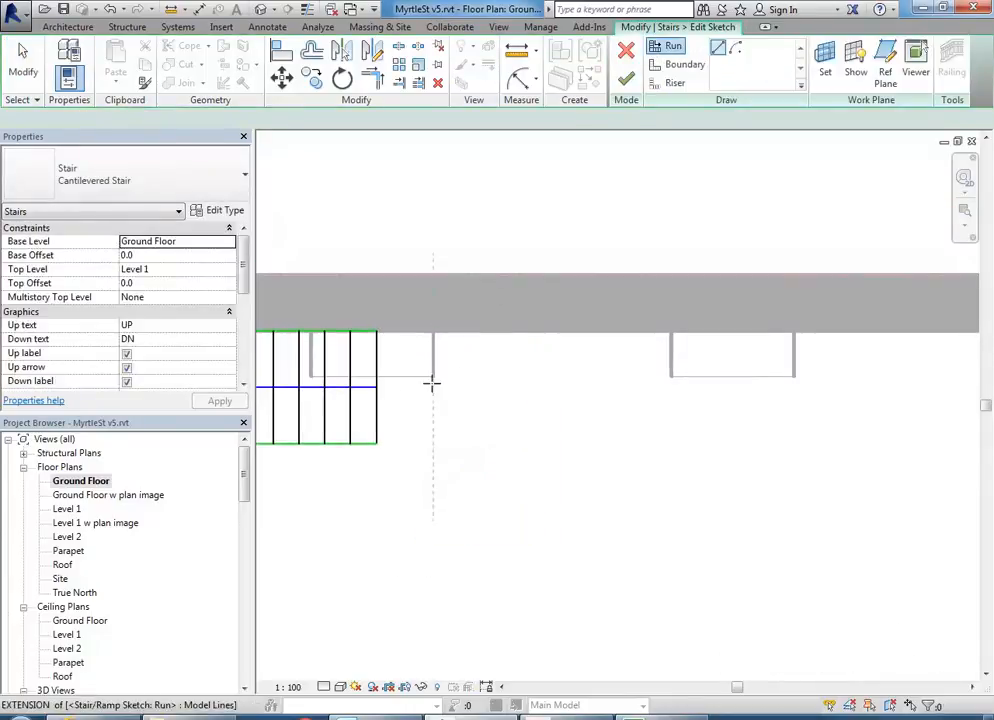
pyautogui.click(516, 388)
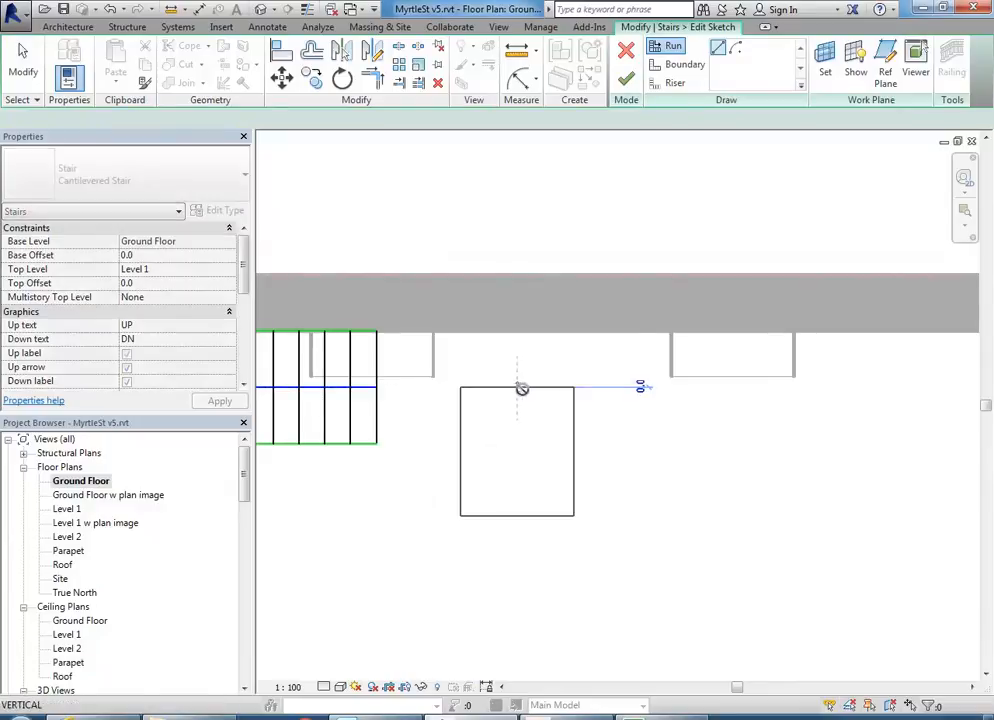
pyautogui.click(706, 386)
pyautogui.press('Escape')
pyautogui.scroll(-1, 490, 472)
pyautogui.moveTo(403, 456); pyautogui.dragTo(597, 464, button='middle')
pyautogui.scroll(-1, 597, 464)
pyautogui.scroll(-2, 422, 435)
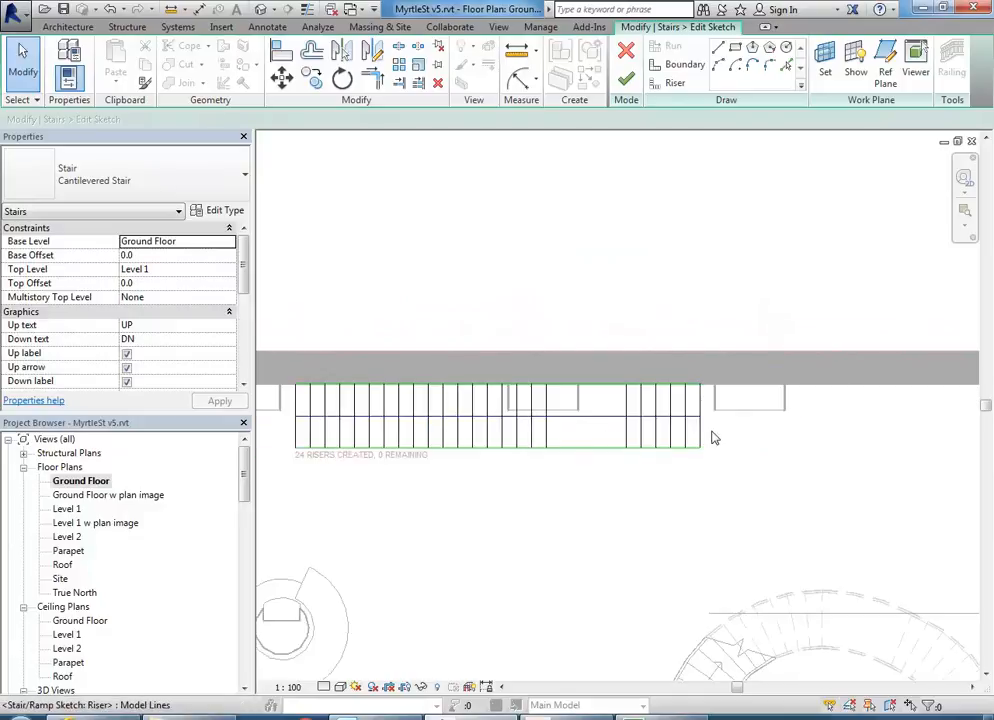
pyautogui.click(628, 80)
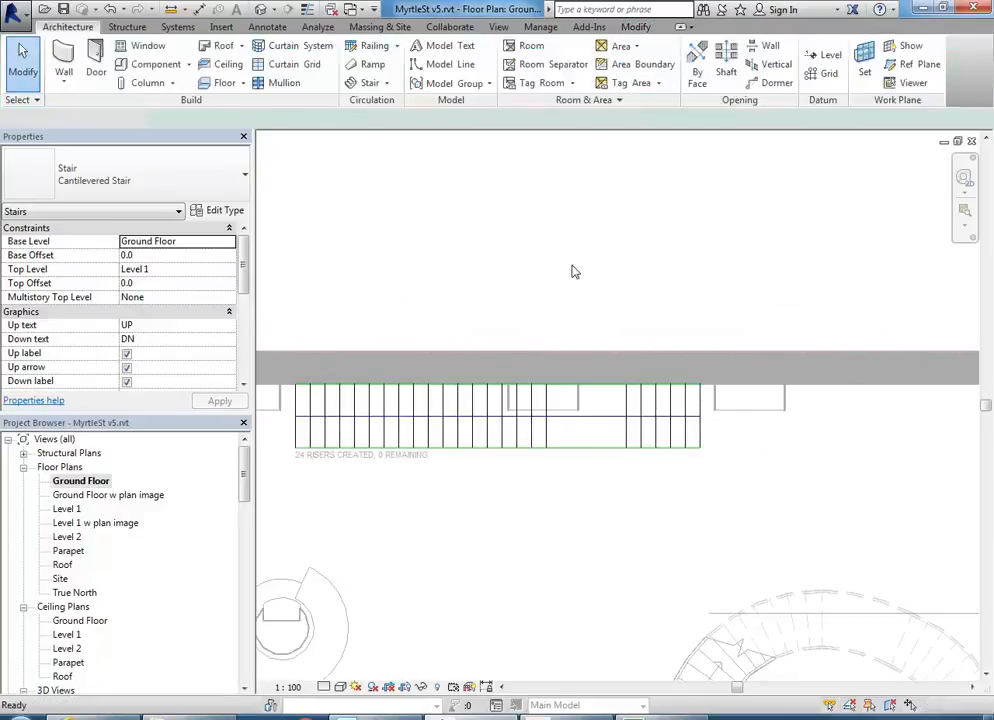
pyautogui.click(545, 586)
pyautogui.click(62, 649)
pyautogui.scroll(-2, 61, 656)
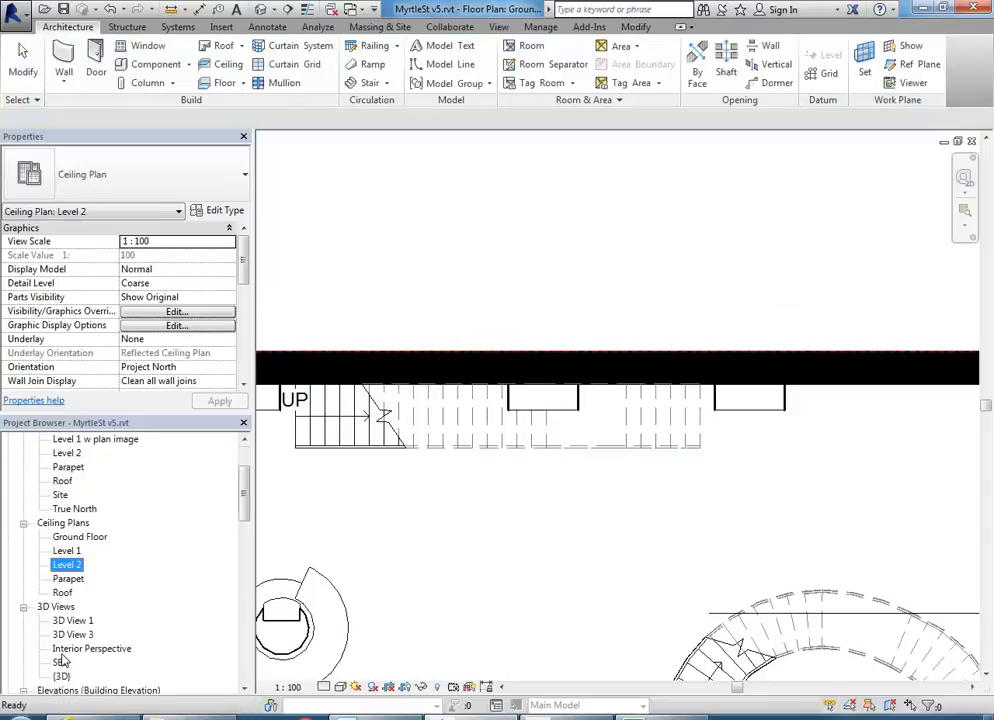
# - Open the SB1 3D view, zoom in to check the railing, then recentre the model
pyautogui.doubleClick(60, 663)
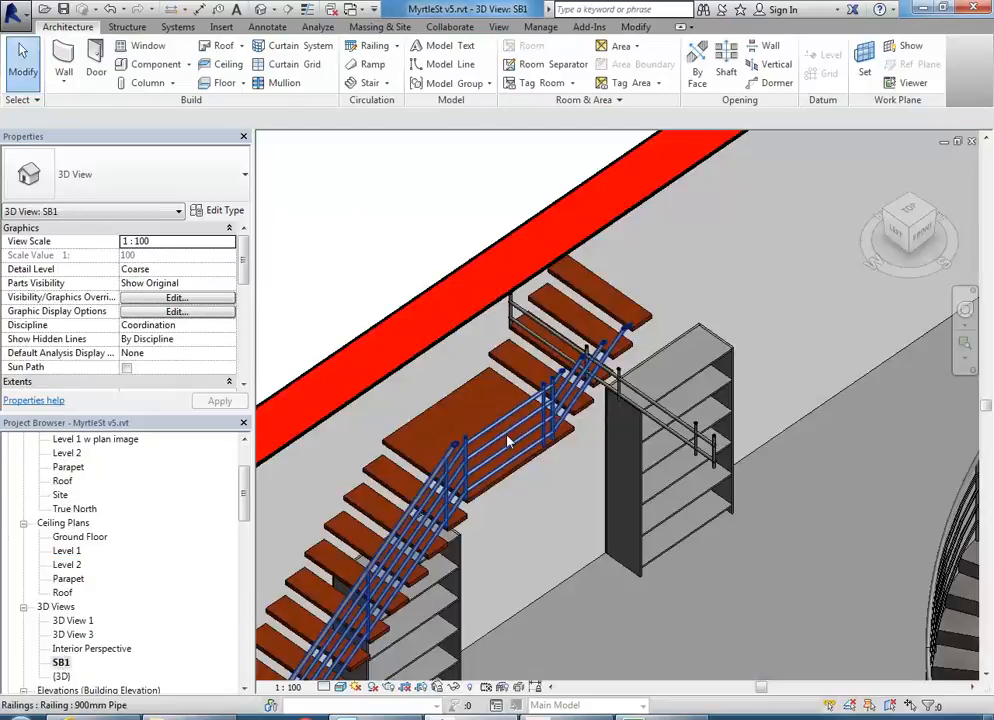
pyautogui.scroll(3, 551, 391)
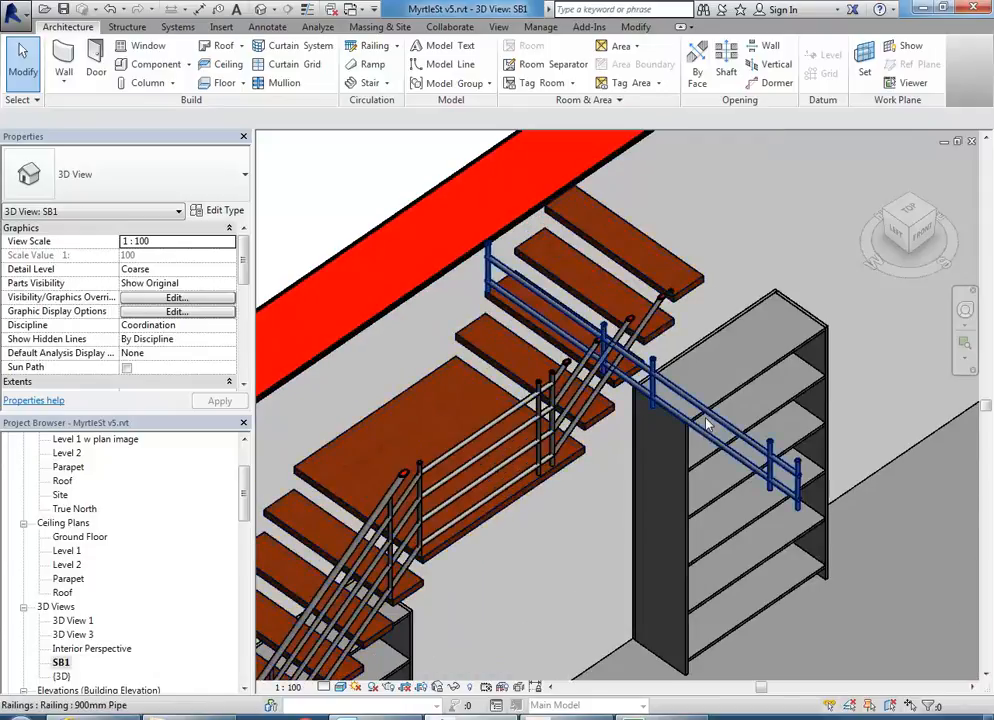
pyautogui.click(706, 425)
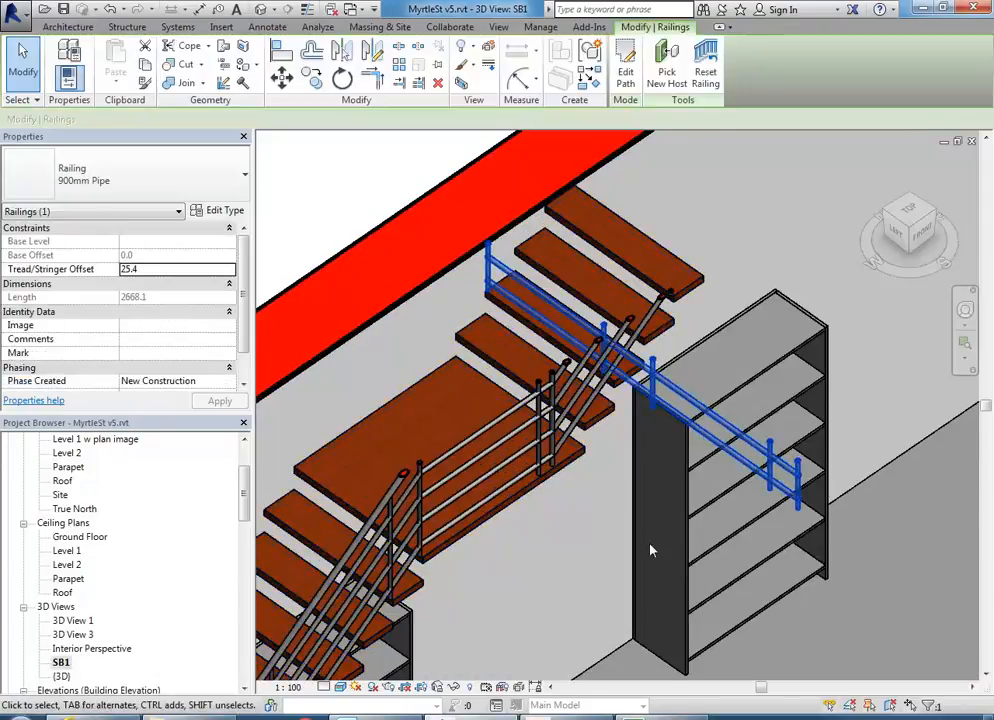
pyautogui.press('Escape')
pyautogui.scroll(-5, 515, 359)
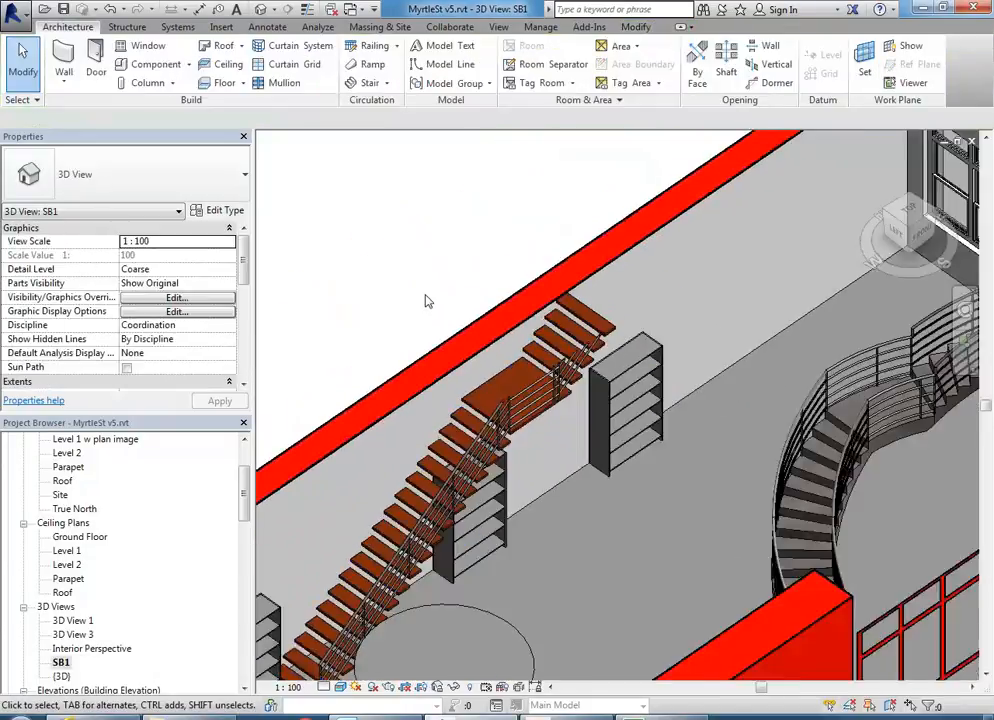
pyautogui.scroll(-4, 433, 297)
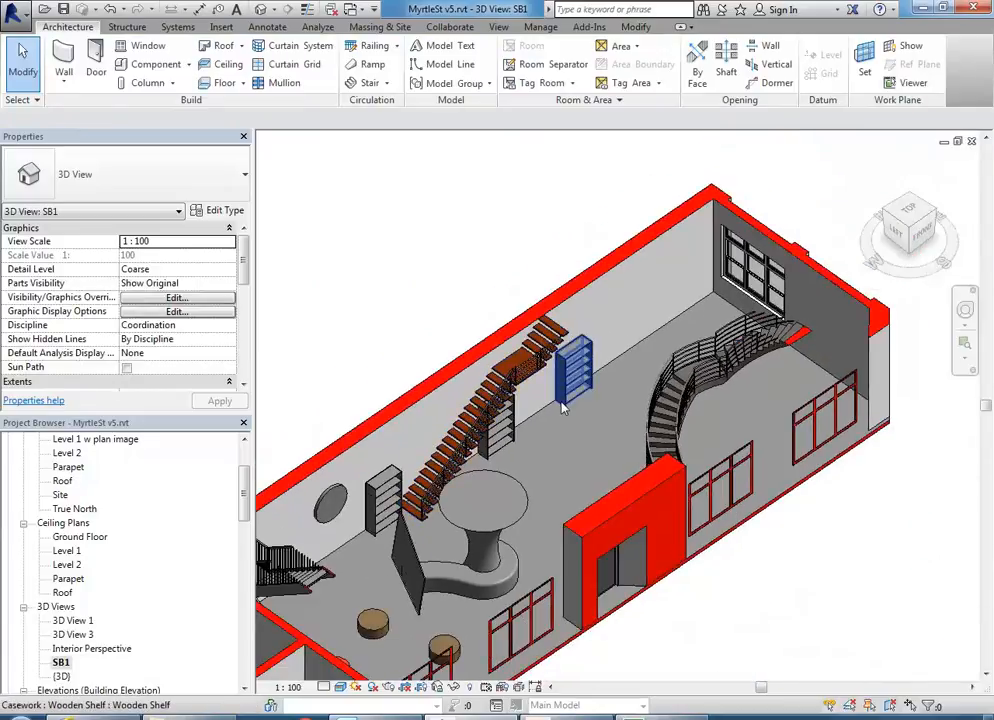
pyautogui.moveTo(521, 439); pyautogui.dragTo(629, 410, button='middle')
pyautogui.moveTo(241, 265)
pyautogui.mouseDown()
pyautogui.moveTo(244, 311)
pyautogui.moveTo(250, 271)
pyautogui.mouseUp()
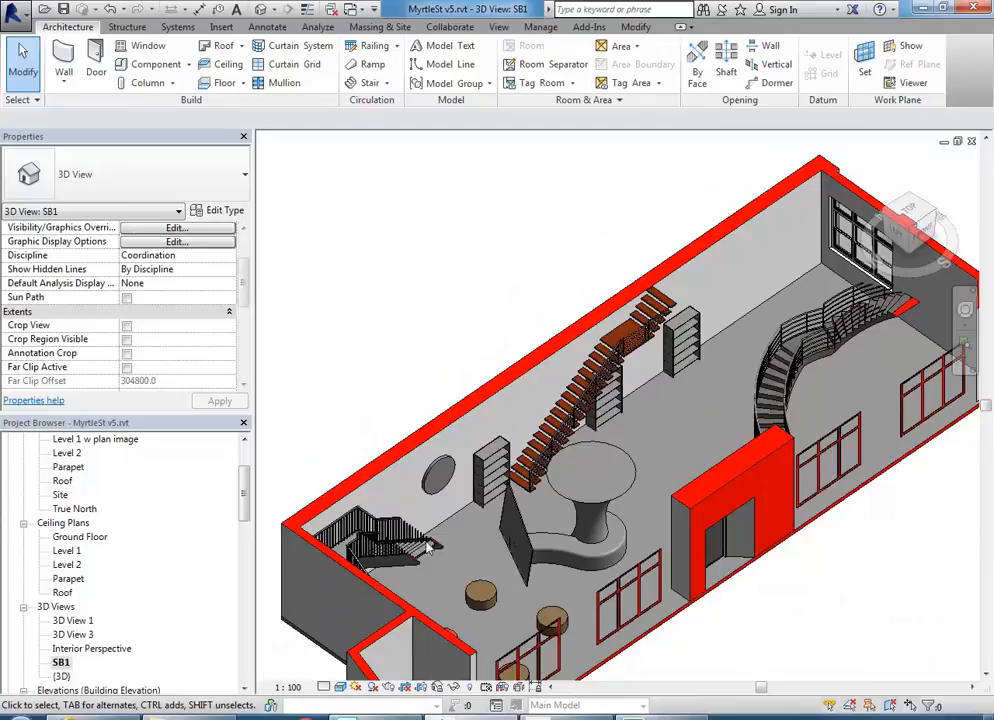
# - Reveal hidden elements and raise the top of the SB1 section box
pyautogui.press('r')
pyautogui.press('h')
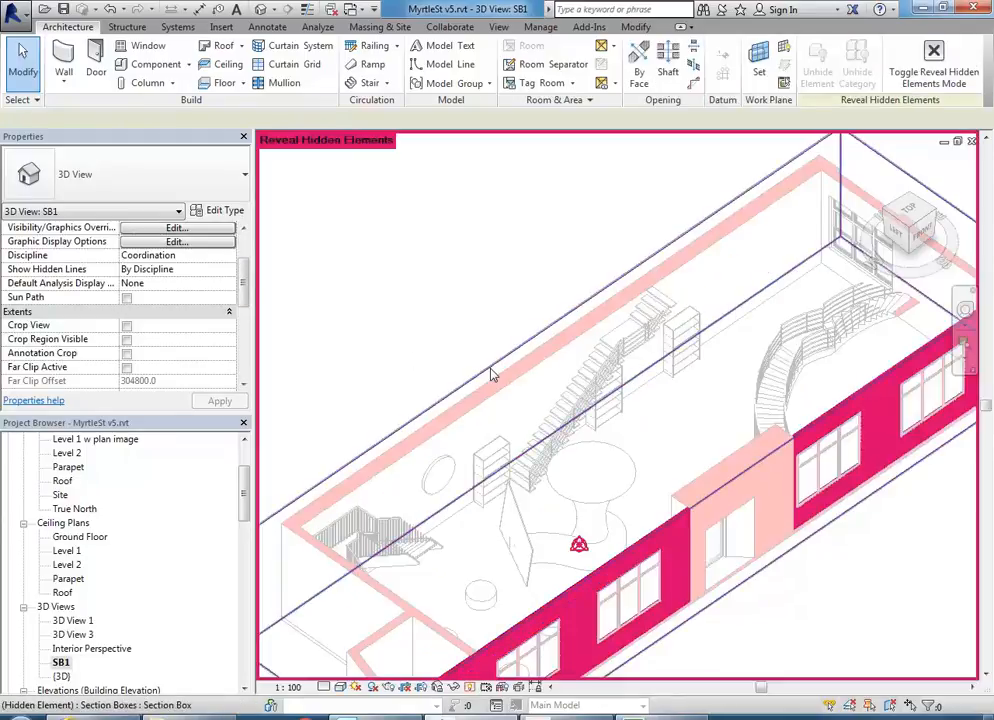
pyautogui.click(497, 375)
pyautogui.moveTo(598, 412); pyautogui.dragTo(598, 400)
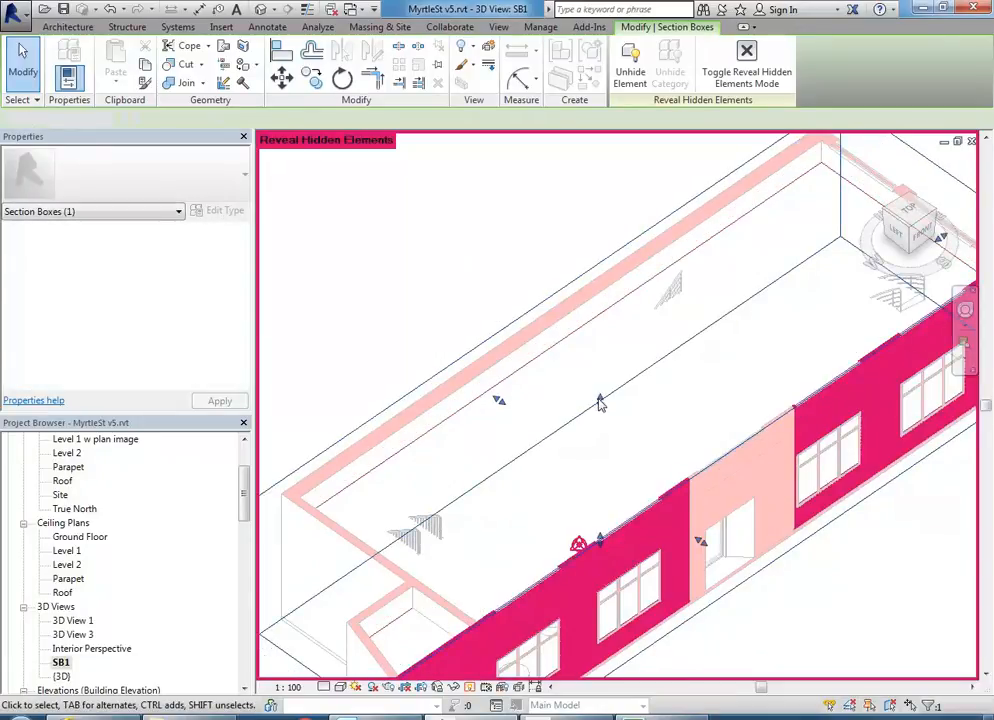
pyautogui.click(600, 411)
# - Stretch the section box's end face outward and push its front face back
pyautogui.scroll(-2, 630, 416)
pyautogui.keyDown('shift'); pyautogui.moveTo(630, 416); pyautogui.dragTo(528, 393, button='middle'); pyautogui.keyUp('shift')
pyautogui.click(351, 470)
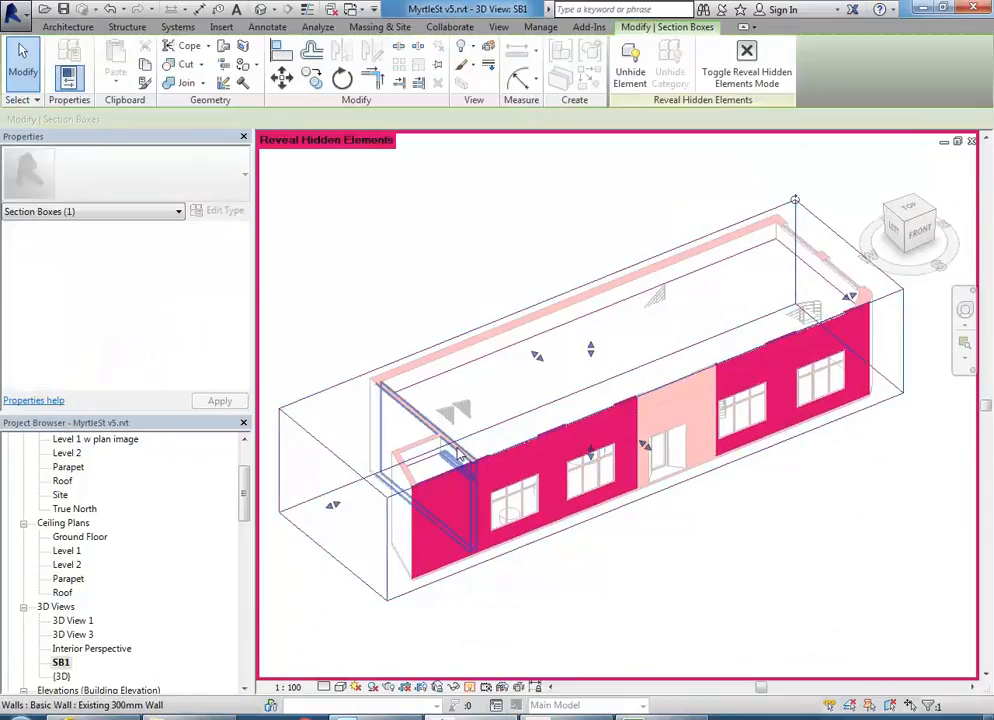
pyautogui.moveTo(333, 506); pyautogui.dragTo(571, 405)
pyautogui.moveTo(768, 399); pyautogui.dragTo(661, 340)
pyautogui.scroll(8, 661, 340)
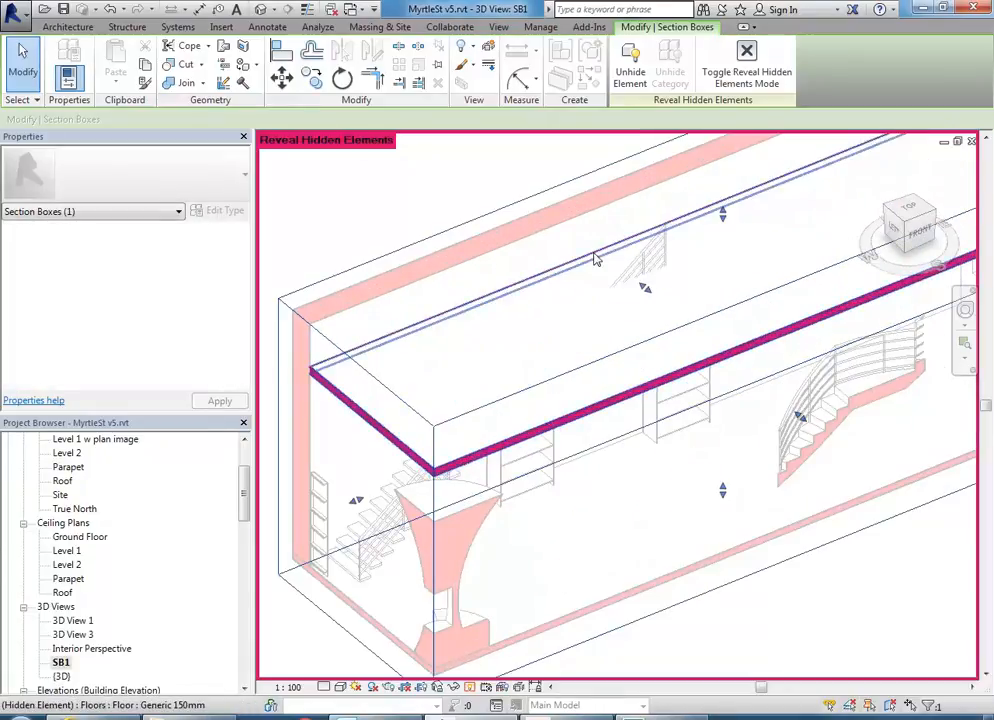
pyautogui.scroll(-6, 594, 259)
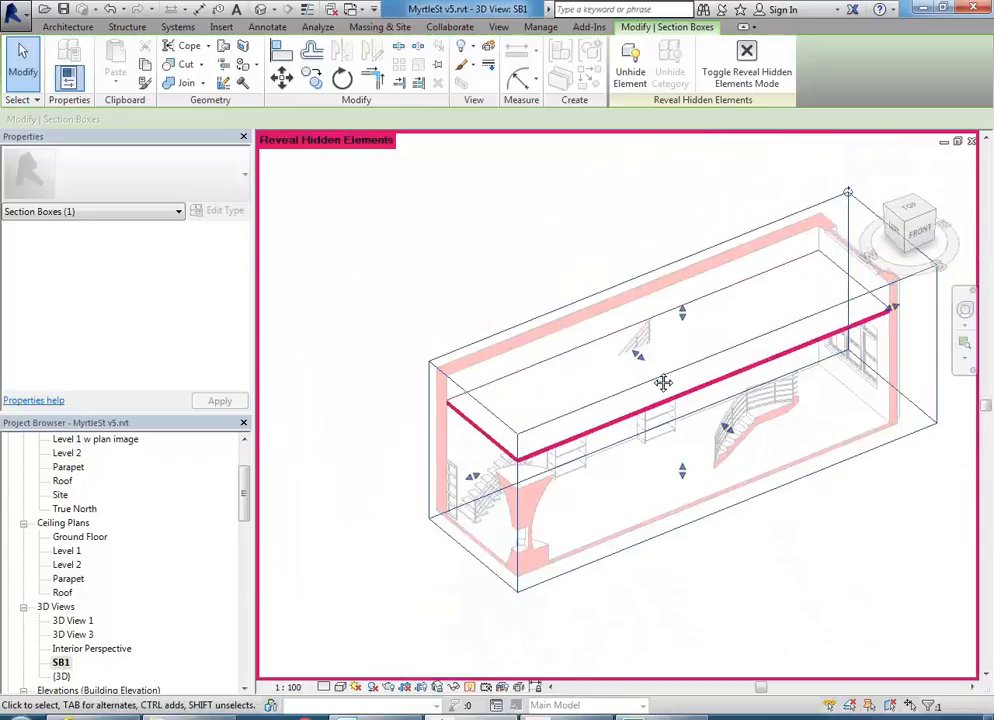
pyautogui.moveTo(655, 379); pyautogui.dragTo(639, 394, button='middle')
pyautogui.click(617, 494)
pyautogui.keyDown('shift'); pyautogui.moveTo(637, 497); pyautogui.dragTo(619, 462, button='middle'); pyautogui.keyUp('shift')
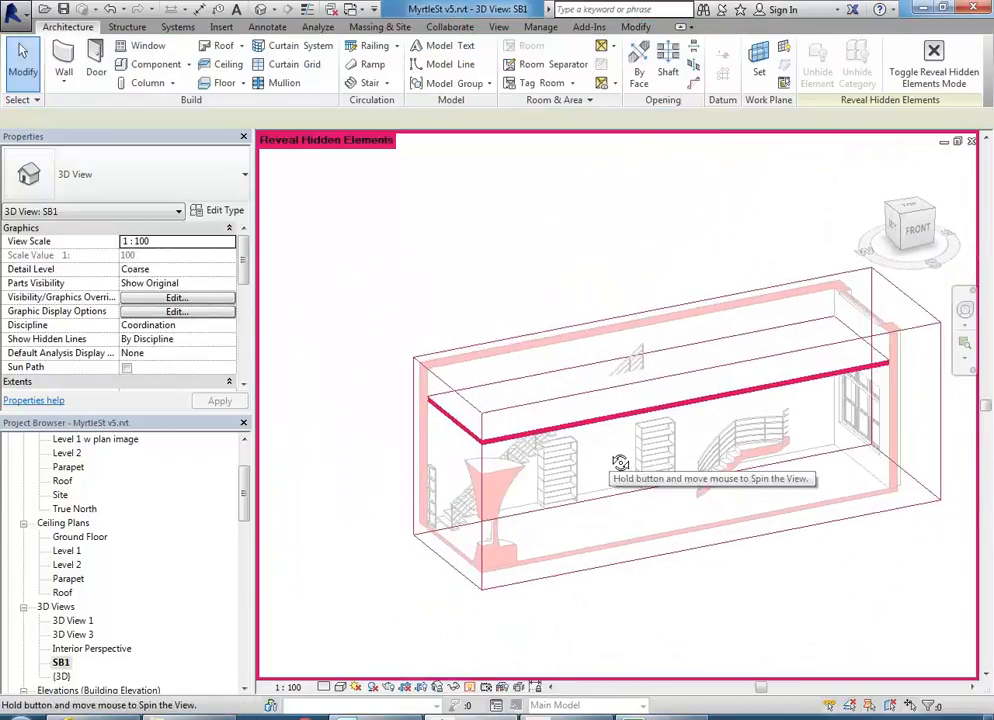
# - Unhide the Generic 150mm Level 1 floor slab, then turn reveal hidden elements off
pyautogui.click(470, 687)
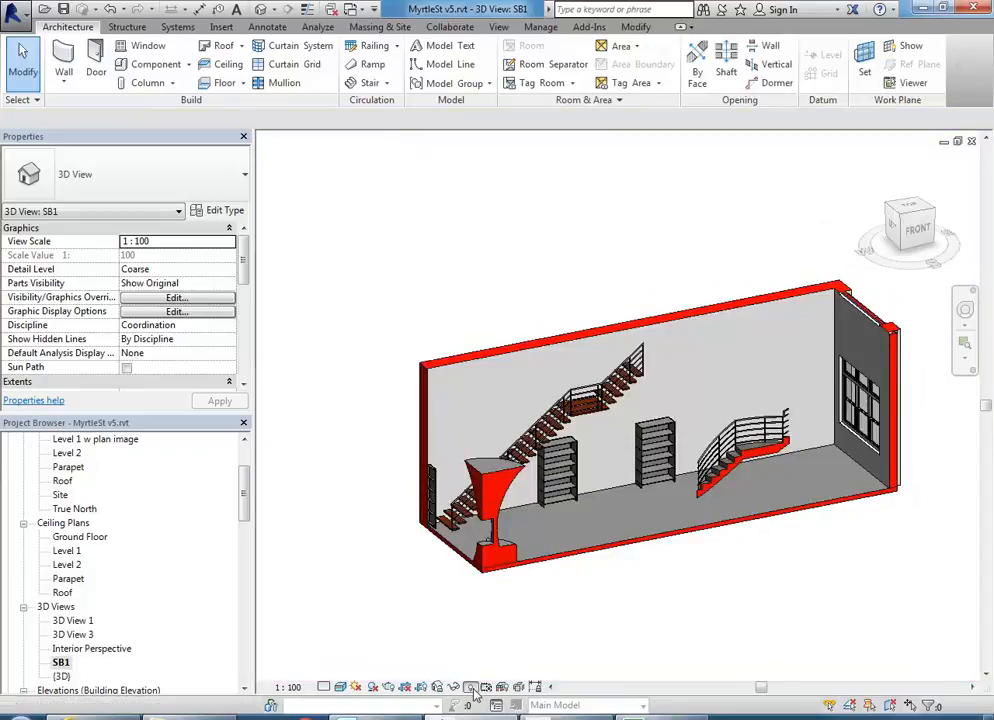
pyautogui.click(470, 687)
pyautogui.click(557, 432)
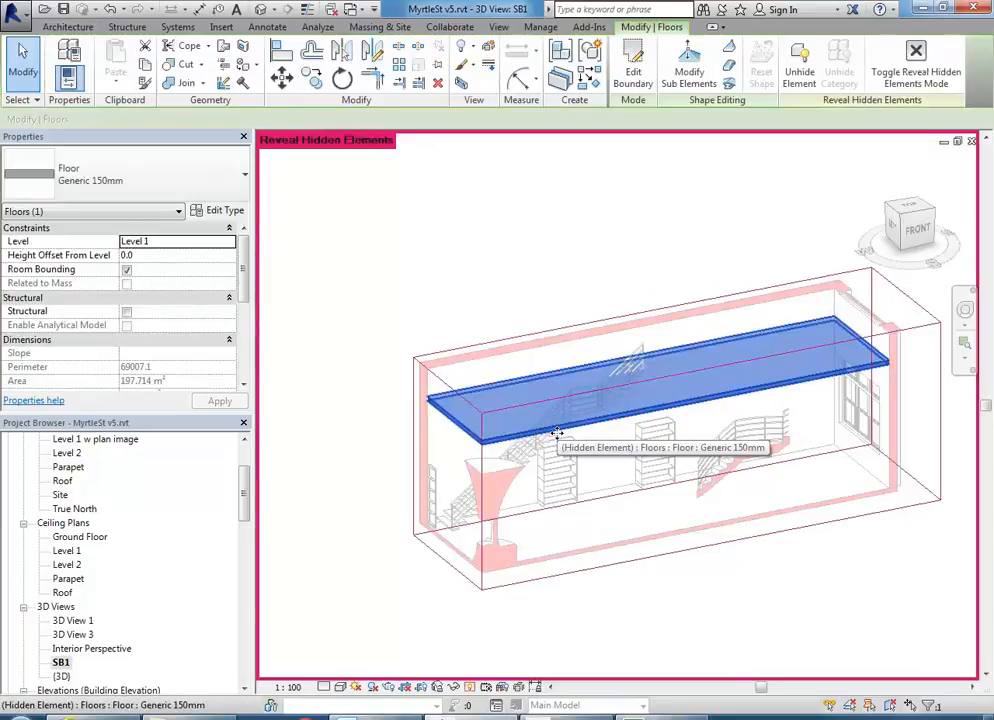
pyautogui.click(799, 77)
pyautogui.click(519, 226)
pyautogui.scroll(1, 545, 443)
pyautogui.scroll(1, 552, 447)
pyautogui.click(469, 688)
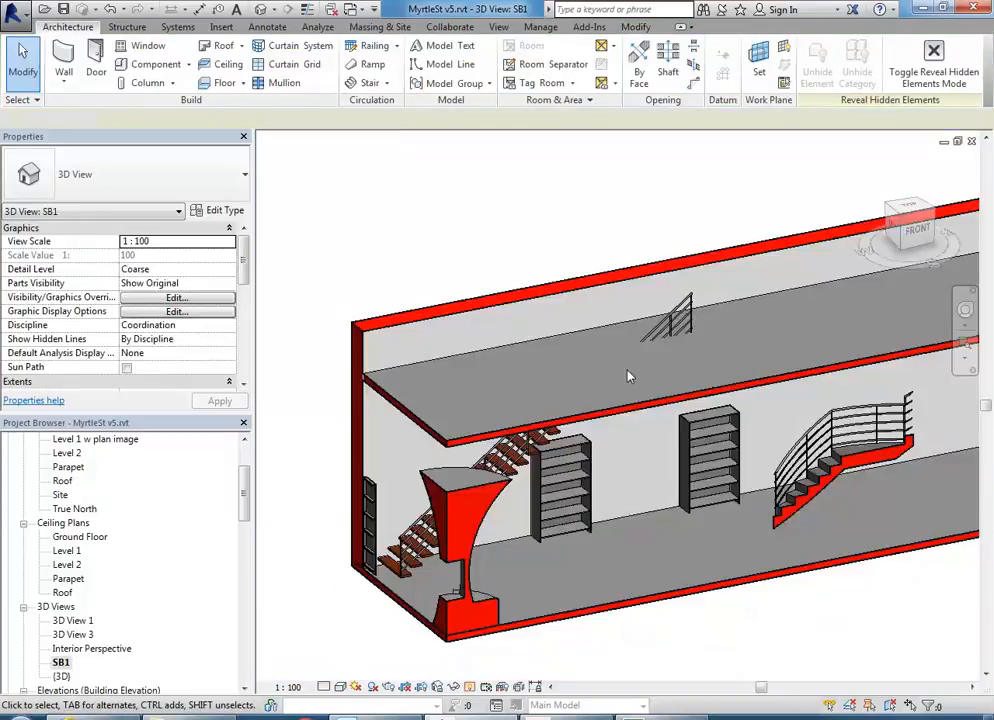
# - View the model from above and select the Generic 150mm Level 1 floor over the stair
pyautogui.moveTo(487, 286)
pyautogui.keyDown('shift'); pyautogui.mouseDown(button='middle')
pyautogui.moveTo(493, 260)
pyautogui.moveTo(586, 412)
pyautogui.moveTo(701, 366)
pyautogui.moveTo(668, 252)
pyautogui.moveTo(650, 444)
pyautogui.mouseUp(button='middle'); pyautogui.keyUp('shift')
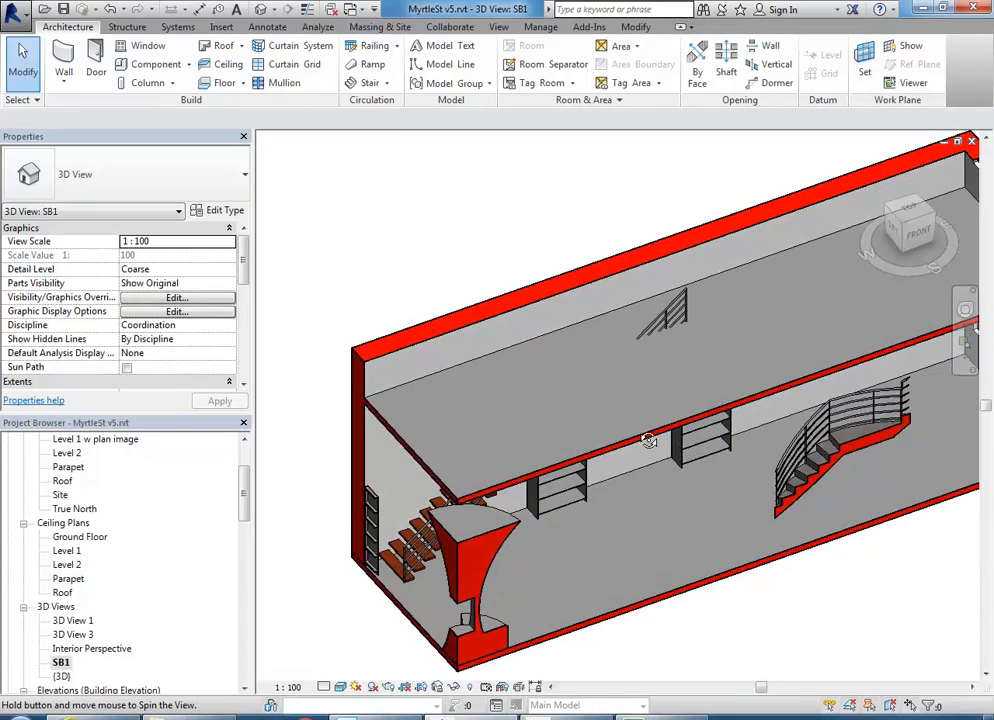
pyautogui.scroll(4, 512, 255)
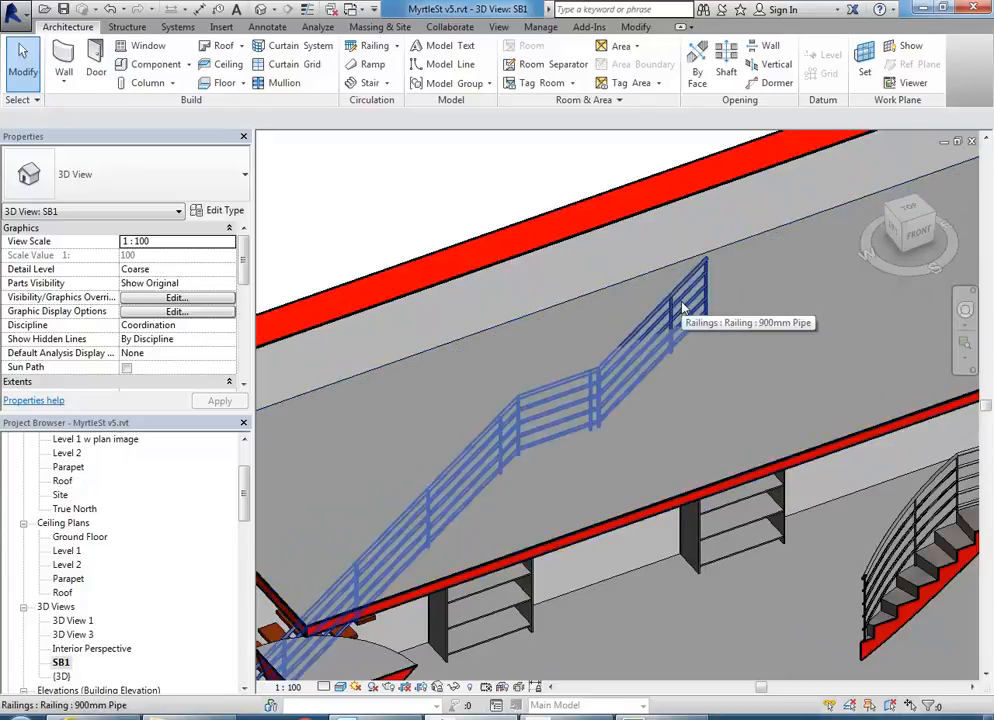
pyautogui.scroll(-3, 682, 308)
pyautogui.moveTo(690, 312); pyautogui.dragTo(662, 342, button='middle')
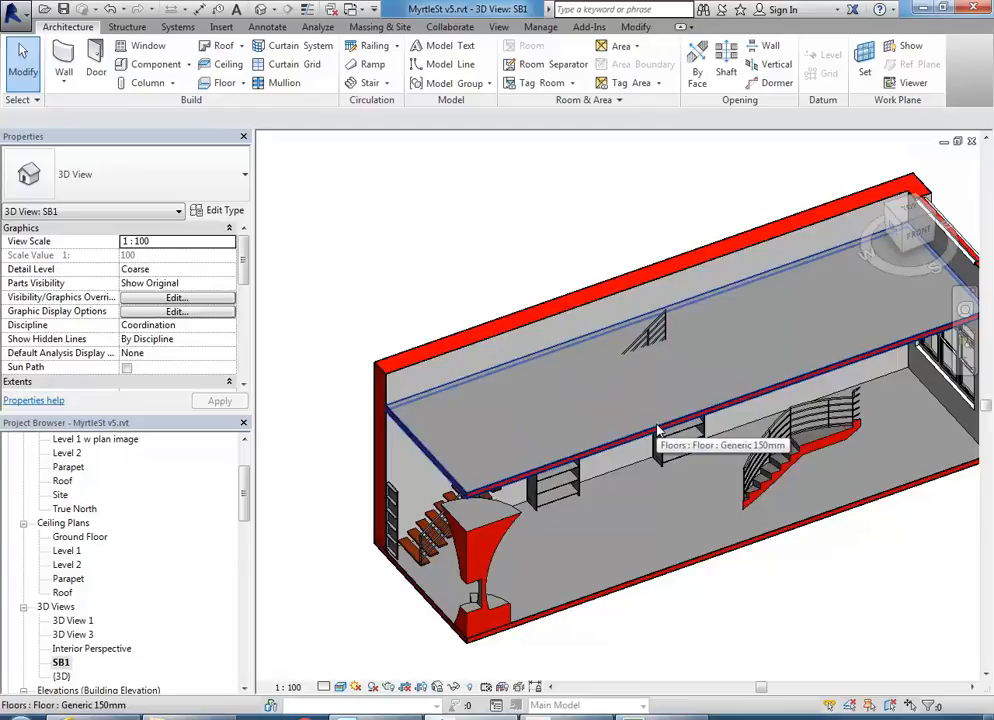
pyautogui.moveTo(468, 211); pyautogui.dragTo(456, 240, button='middle')
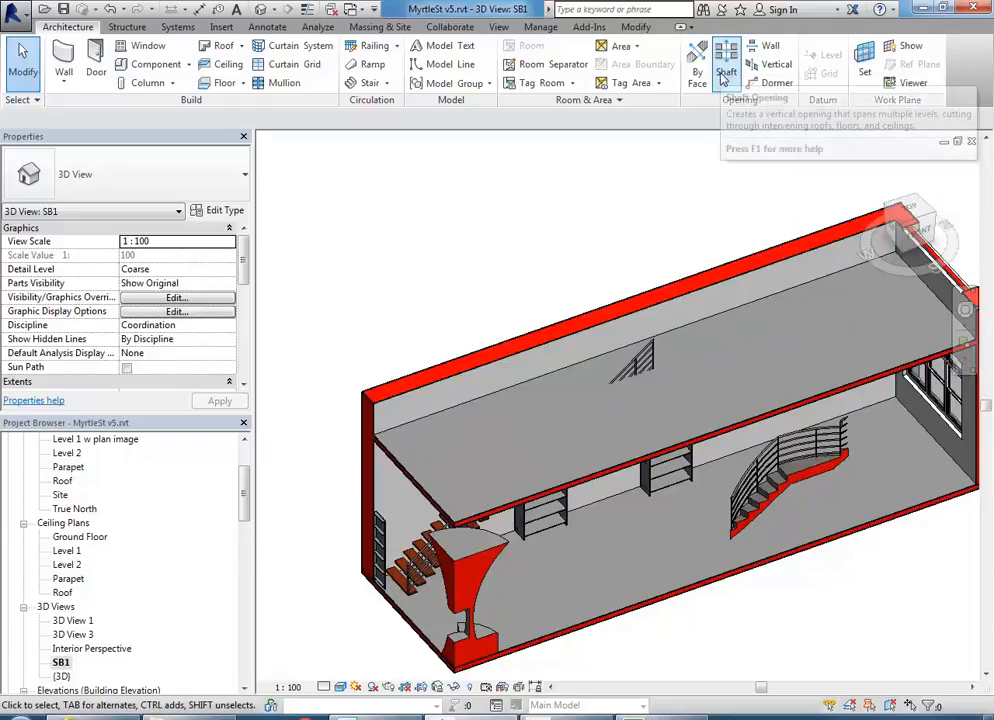
pyautogui.scroll(4, 573, 395)
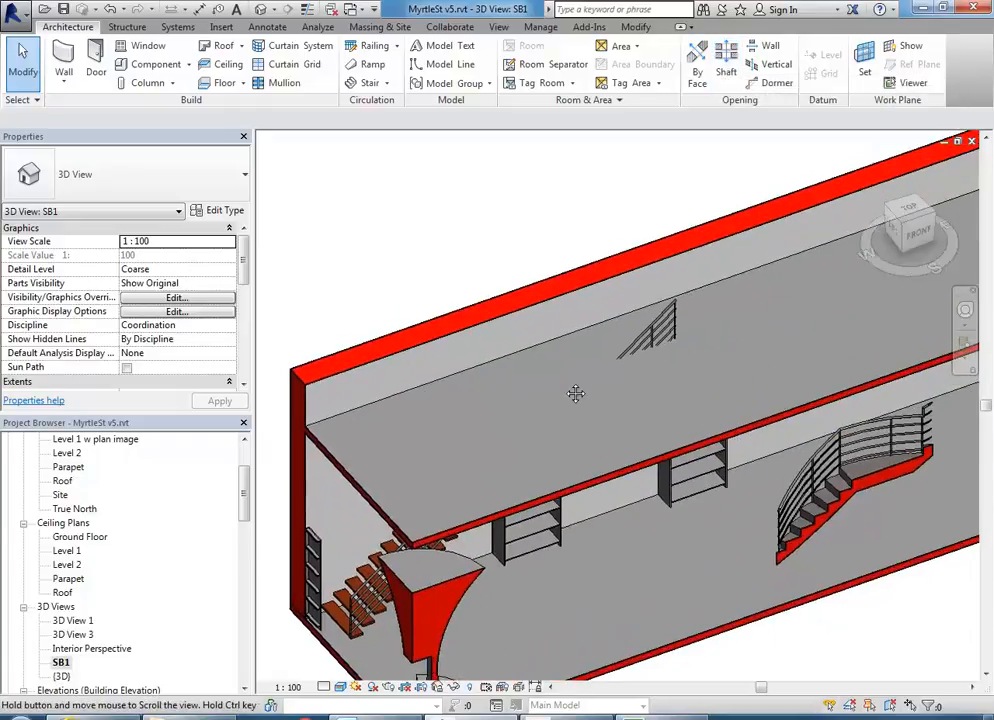
pyautogui.click(524, 367)
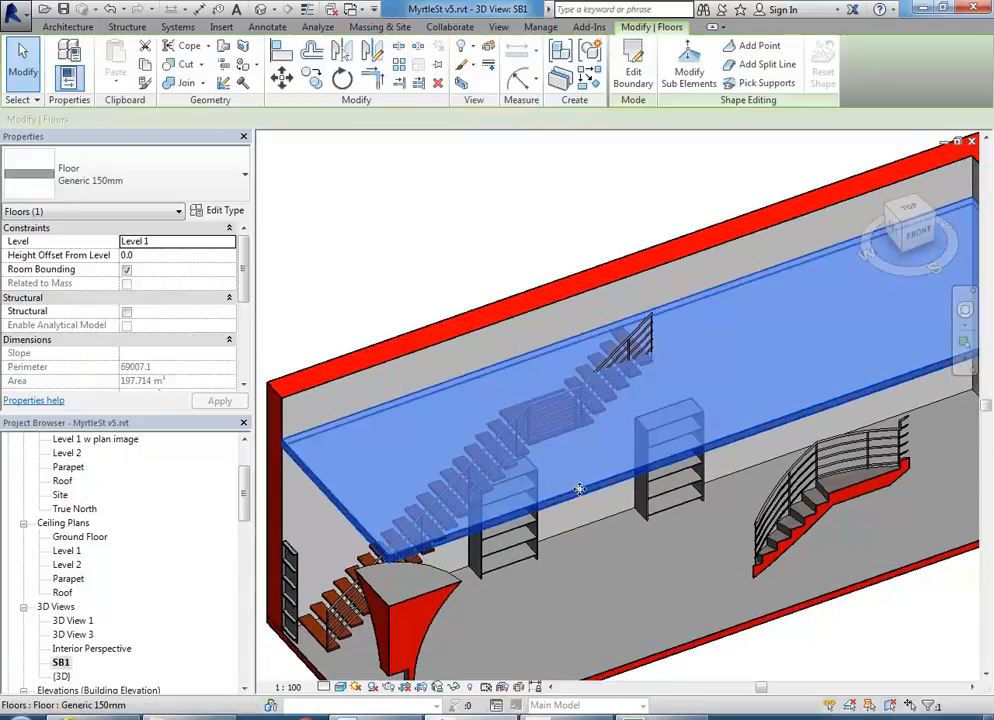
# - Enter boundary editing for the Level 1 floor and open the Level 1 plan
pyautogui.click(636, 66)
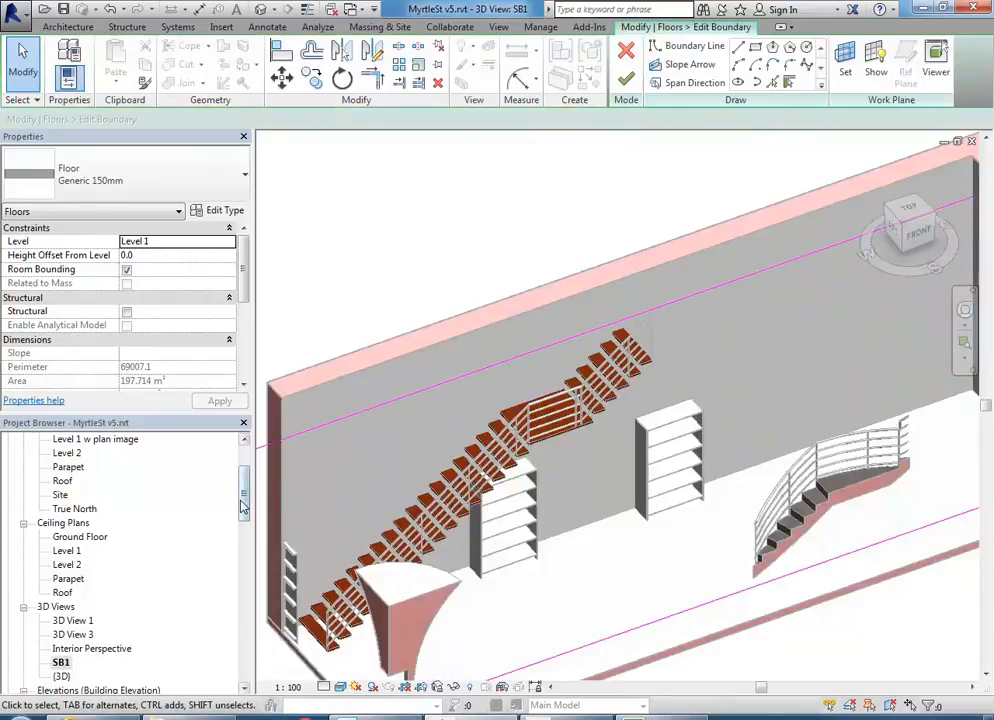
pyautogui.scroll(3, 240, 507)
pyautogui.doubleClick(68, 509)
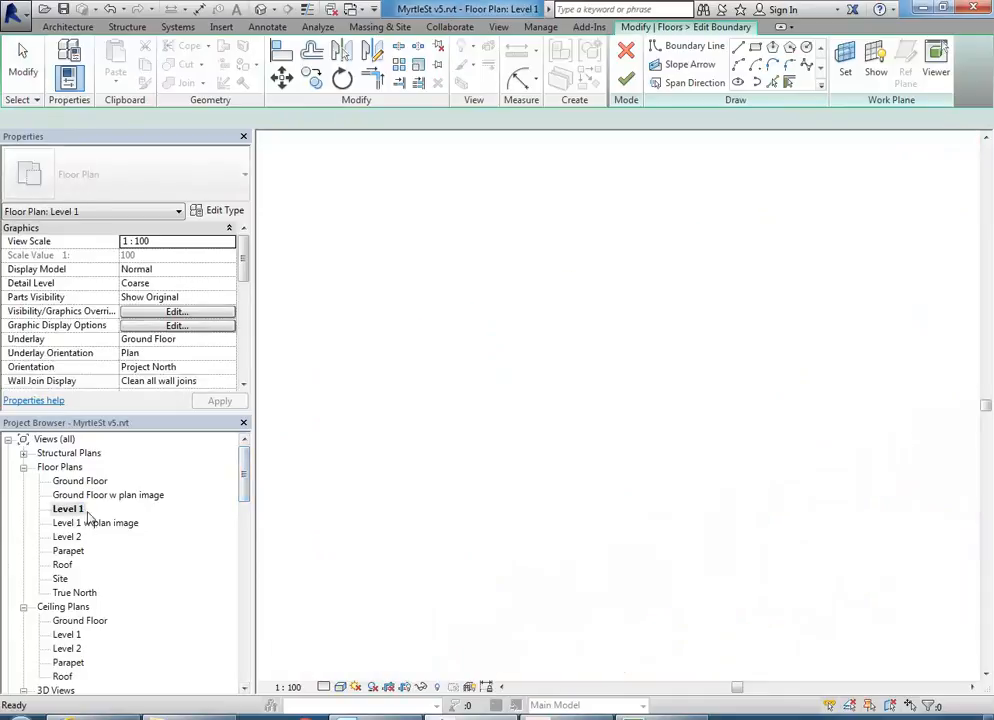
pyautogui.scroll(-5, 620, 440)
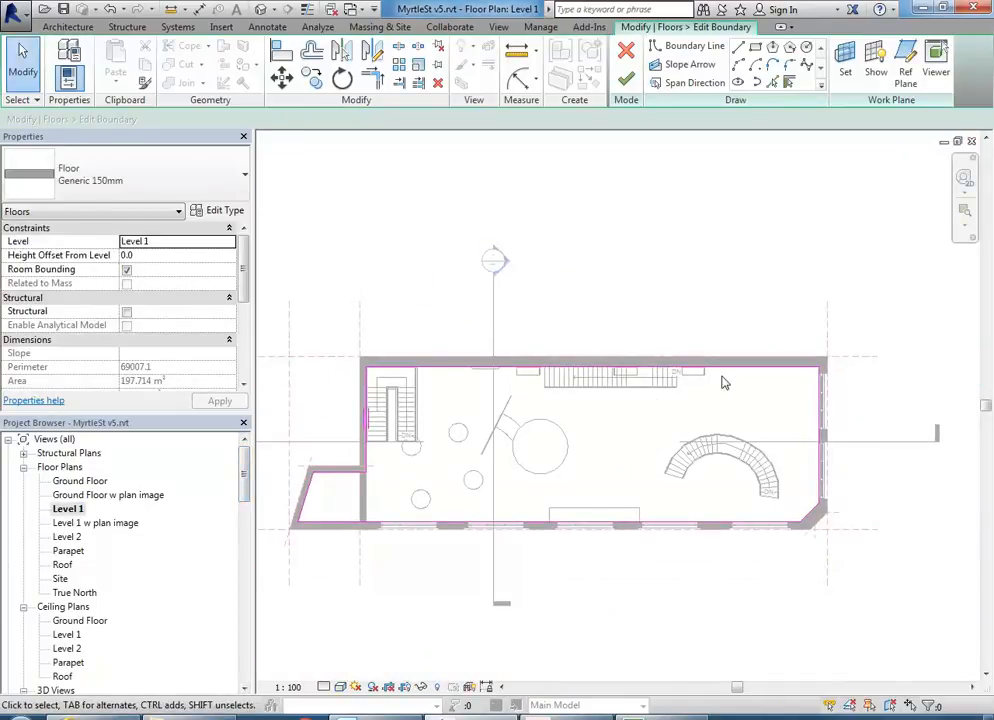
pyautogui.scroll(4, 631, 363)
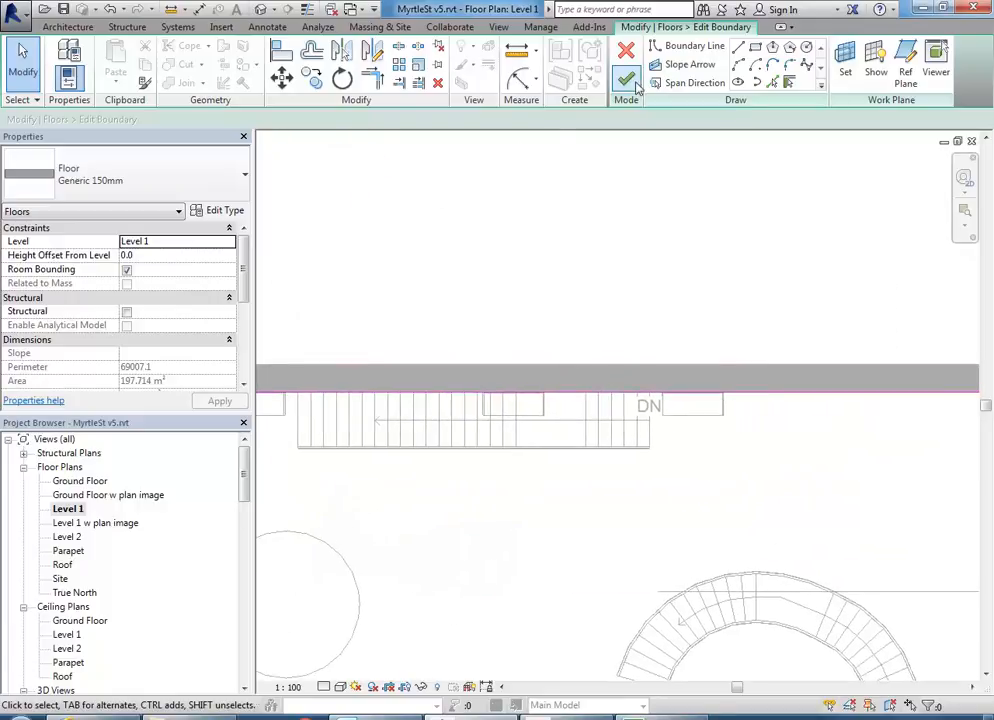
# - Sketch a vertical boundary line from the top wall down to the stair's corner
pyautogui.click(690, 46)
pyautogui.scroll(1, 625, 420)
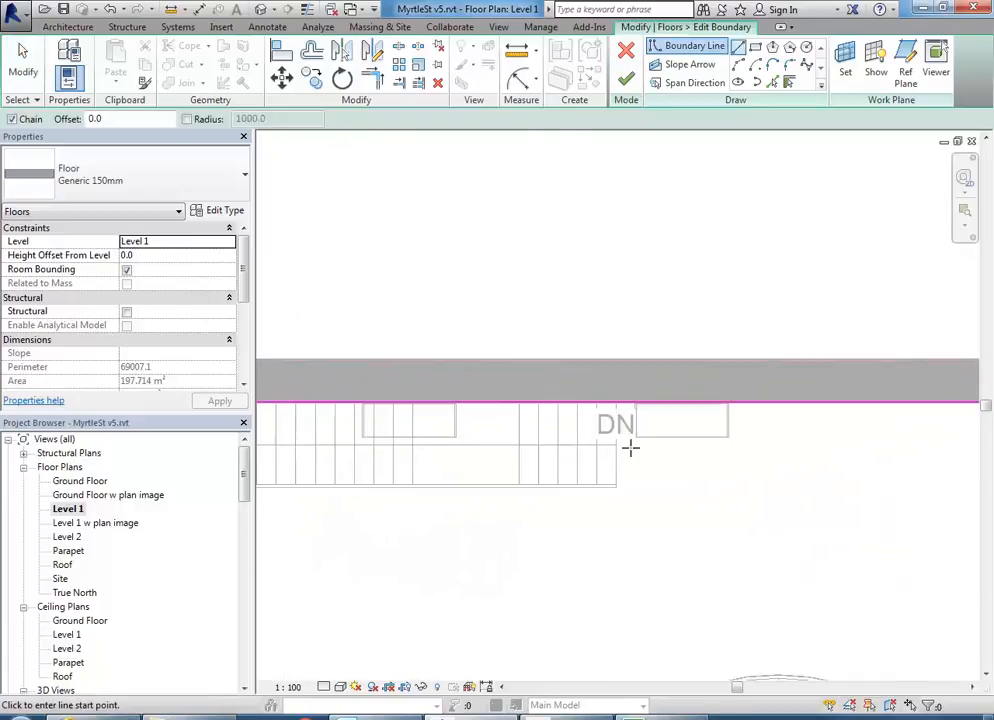
pyautogui.scroll(5, 620, 455)
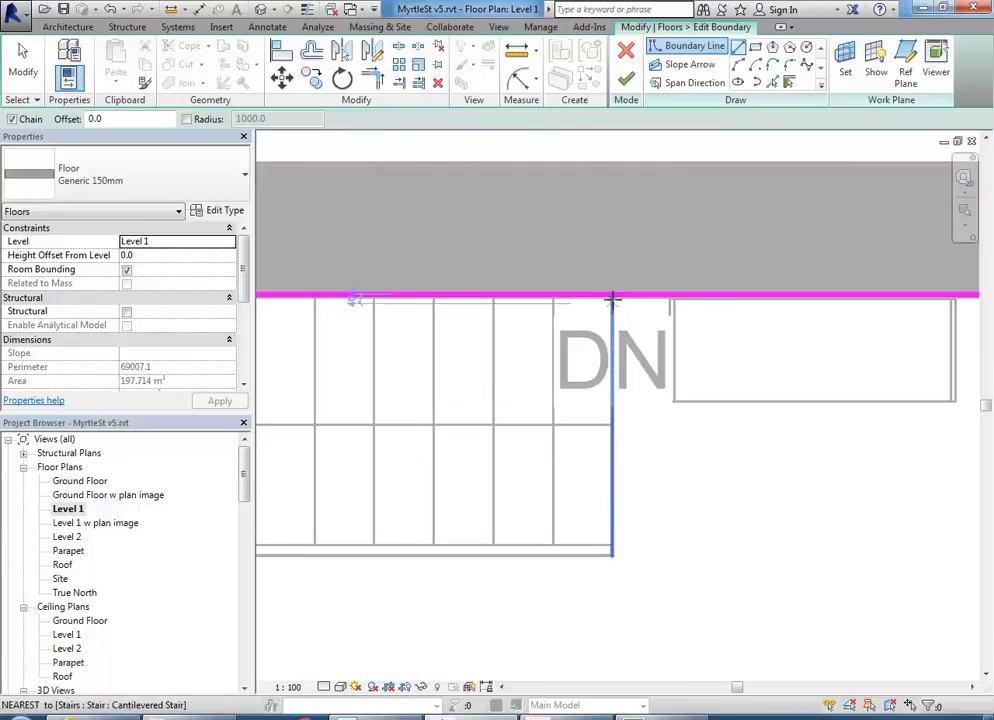
pyautogui.click(612, 298)
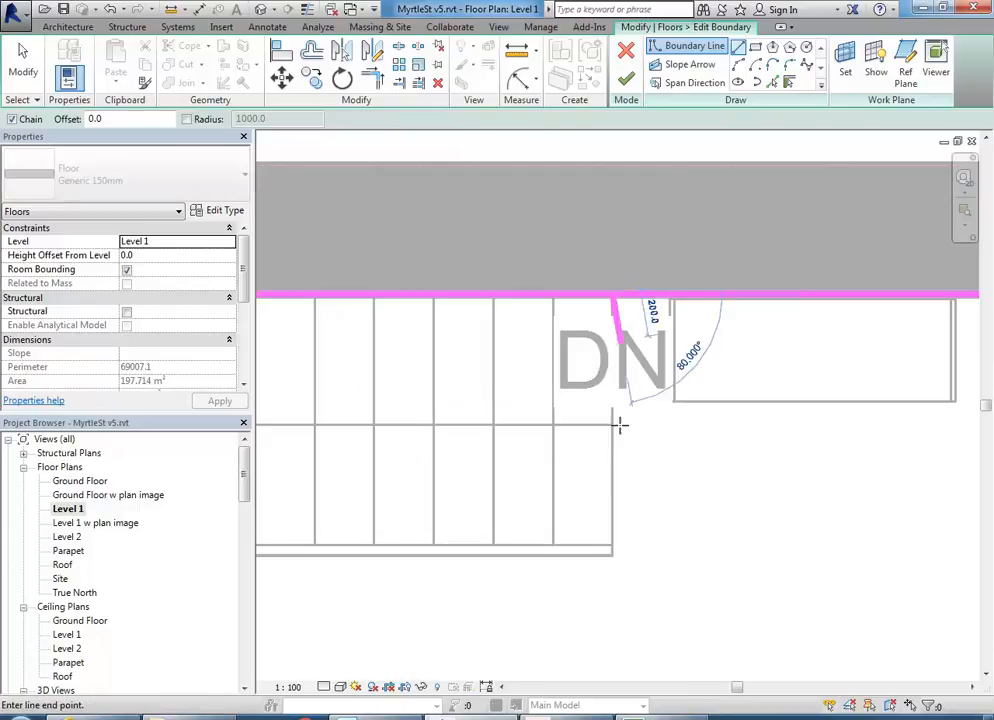
pyautogui.click(612, 557)
pyautogui.scroll(-3, 464, 559)
# - Continue the boundary along the stair's lower edge and close it back at the top wall
pyautogui.moveTo(270, 570); pyautogui.dragTo(698, 534, button='middle')
pyautogui.scroll(-1, 517, 544)
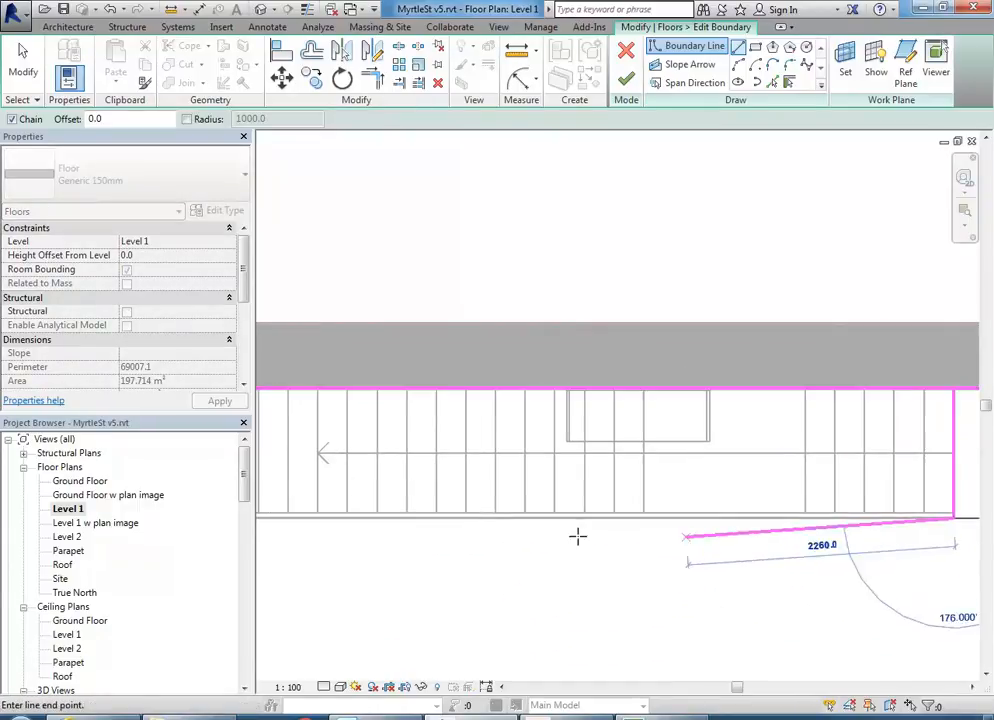
pyautogui.moveTo(433, 516); pyautogui.dragTo(615, 537, button='middle')
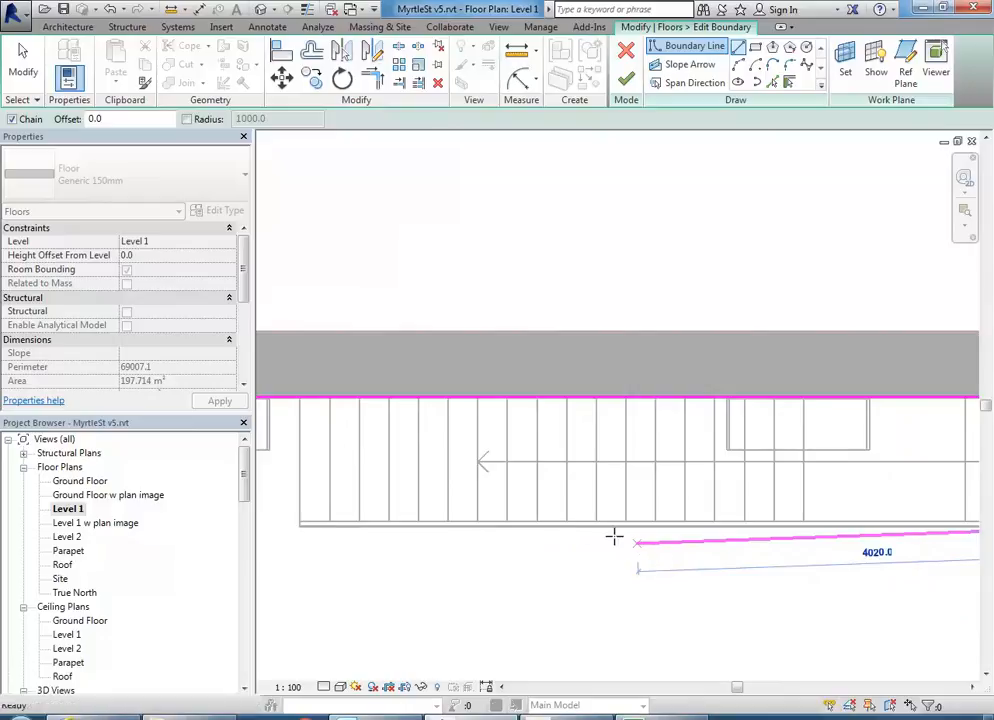
pyautogui.click(537, 529)
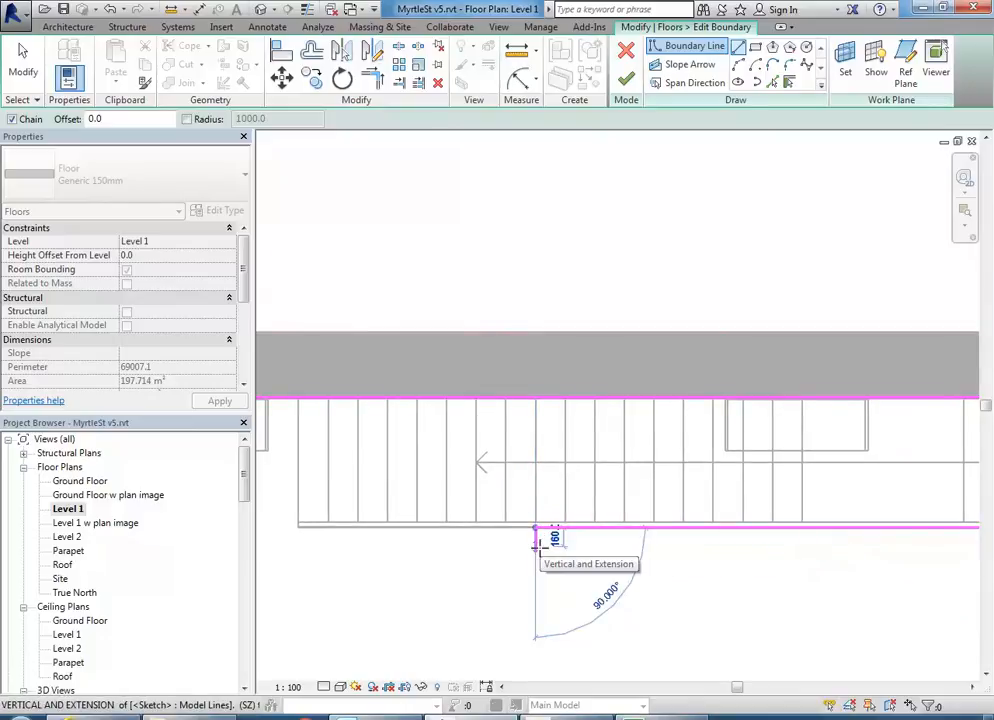
pyautogui.scroll(3, 547, 402)
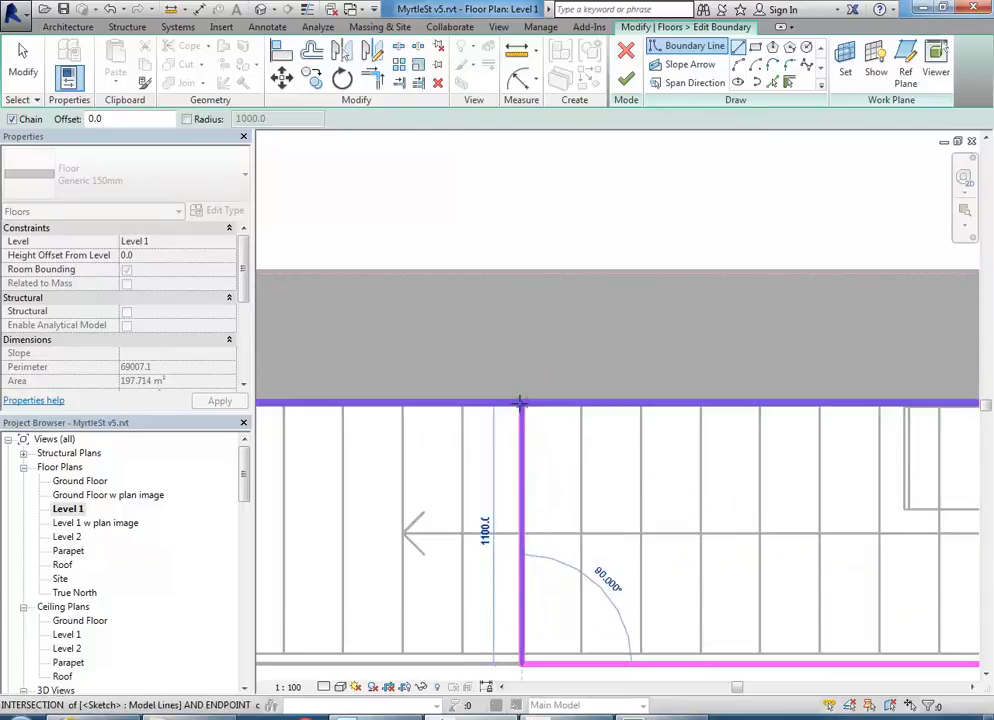
pyautogui.click(520, 403)
pyautogui.scroll(-5, 527, 395)
pyautogui.moveTo(520, 398); pyautogui.dragTo(420, 408, button='middle')
pyautogui.scroll(-1, 600, 480)
pyautogui.moveTo(628, 502)
pyautogui.mouseDown(button='middle')
pyautogui.moveTo(498, 490)
pyautogui.moveTo(545, 467)
pyautogui.mouseUp(button='middle')
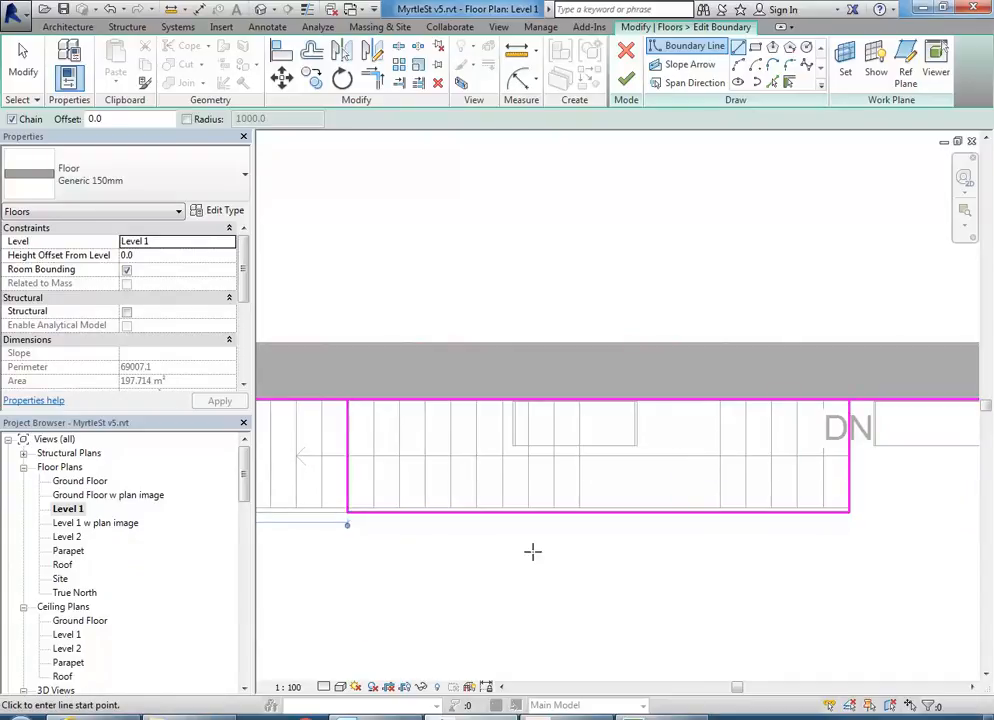
# - Split the top boundary line above the stair and trim both parts to the stair edges
pyautogui.click(398, 47)
pyautogui.click(560, 399)
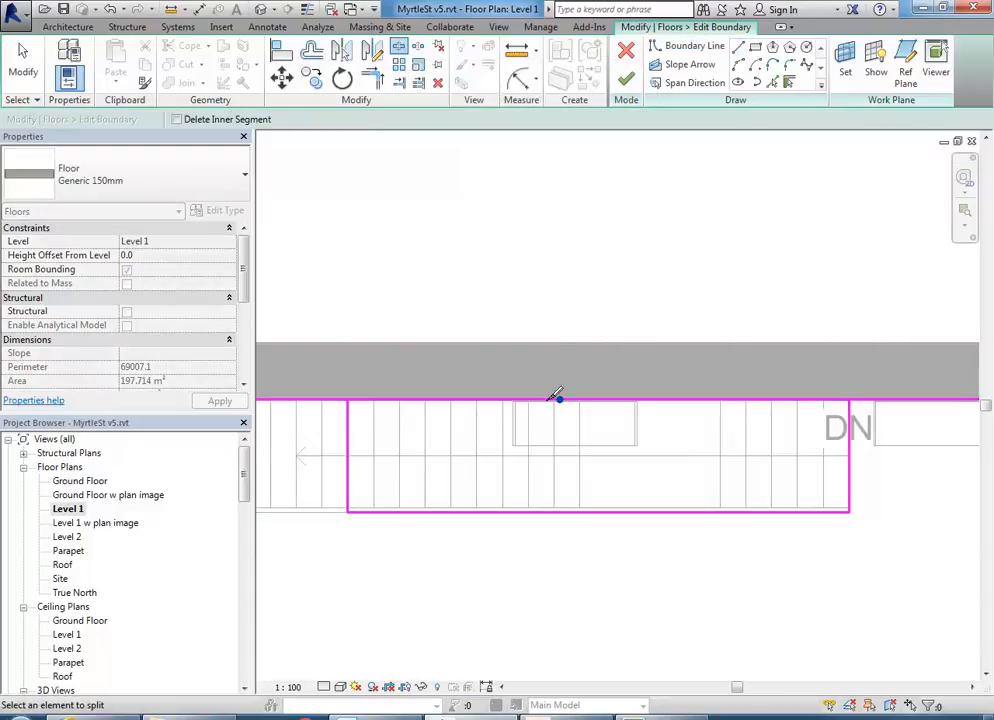
pyautogui.click(371, 75)
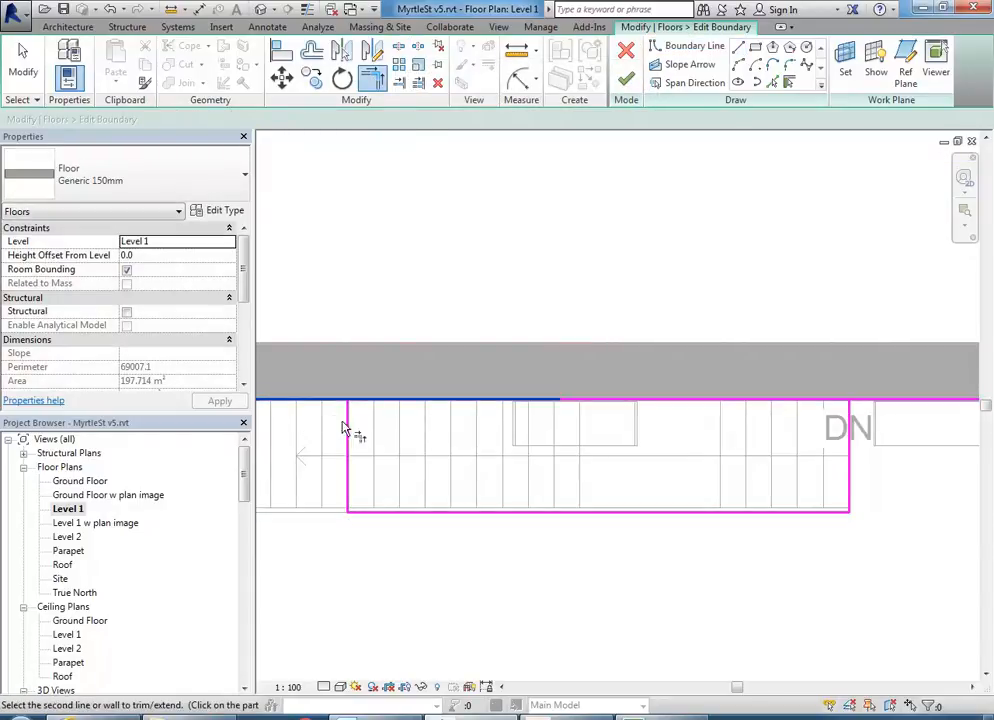
pyautogui.click(351, 430)
pyautogui.click(880, 401)
pyautogui.click(850, 428)
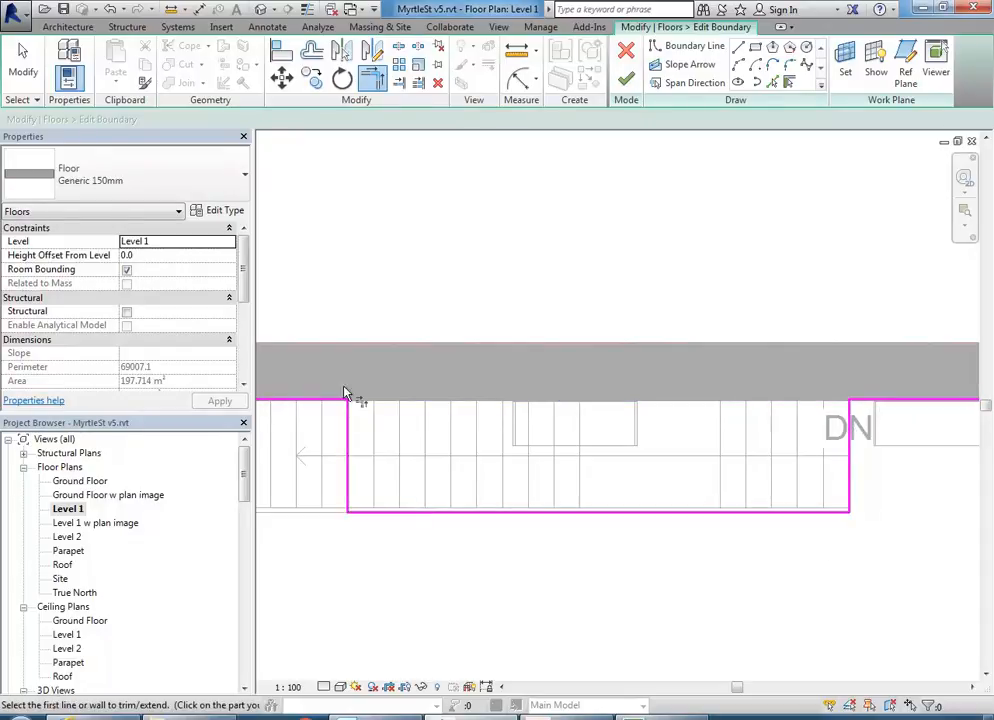
pyautogui.scroll(-2, 530, 480)
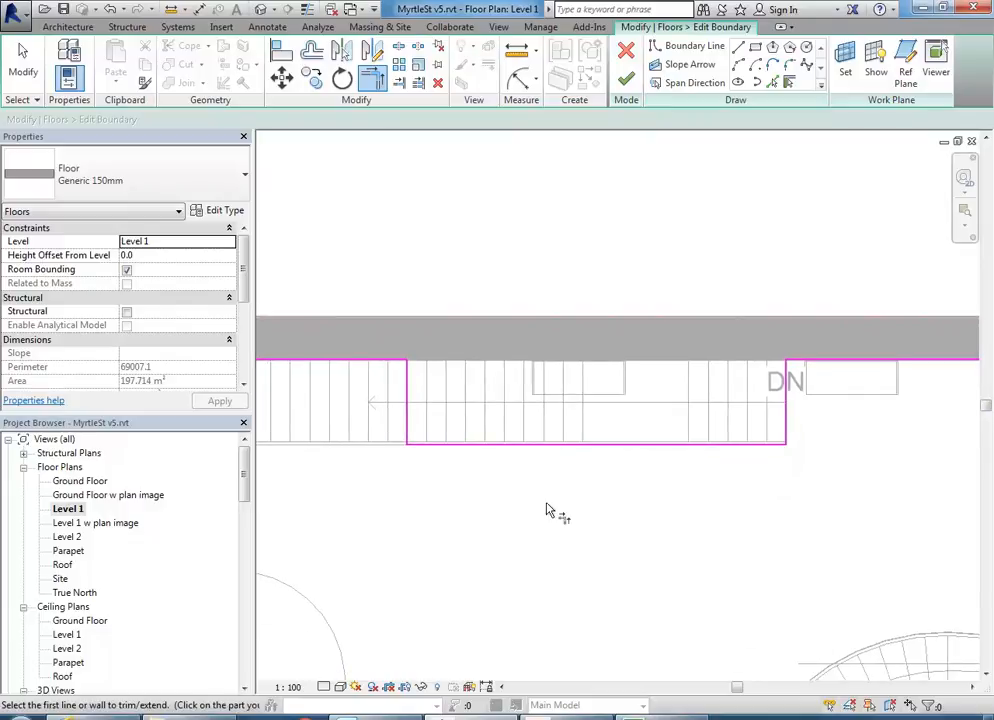
pyautogui.scroll(-3, 565, 490)
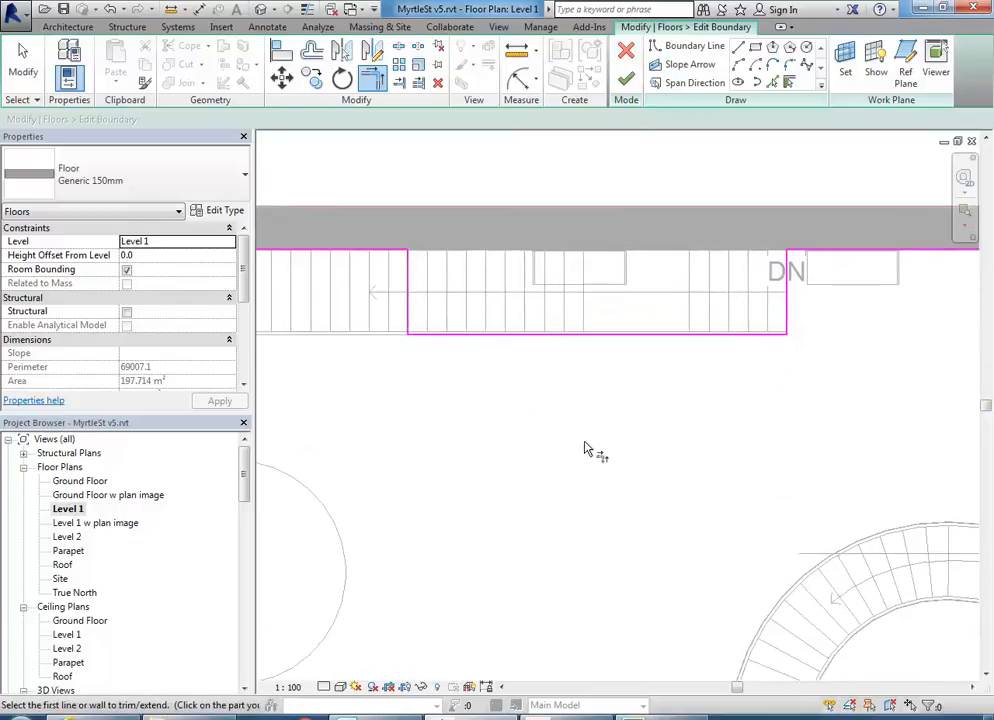
# - Draw a 3100 × 1200 rectangular boundary and finish the floor sketch
pyautogui.click(755, 48)
pyautogui.click(762, 409)
pyautogui.click(520, 502)
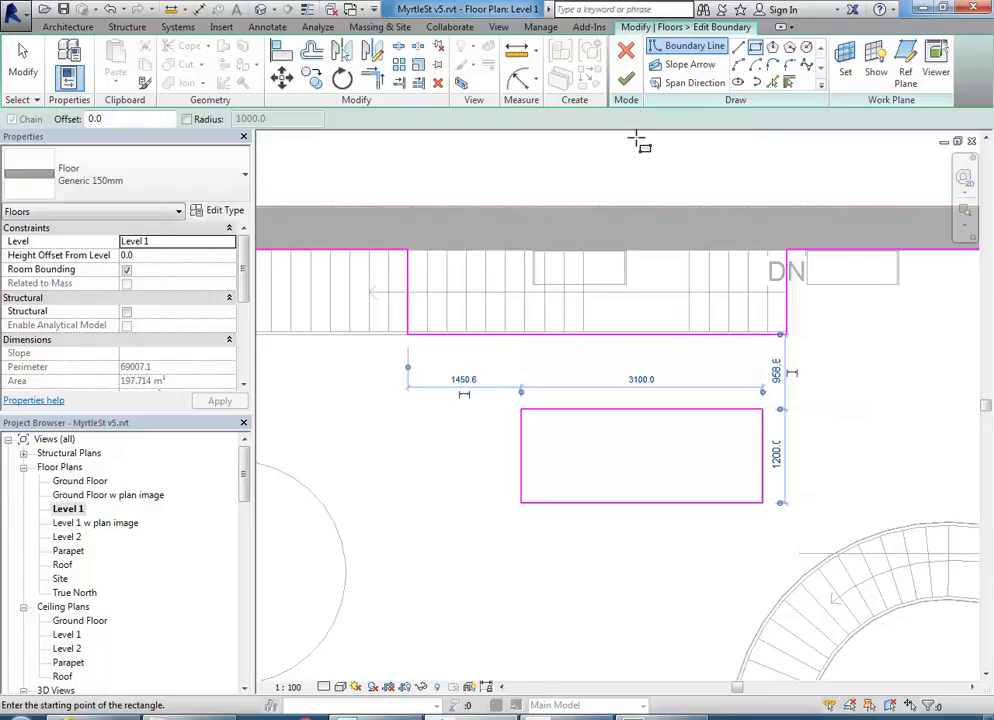
pyautogui.click(626, 79)
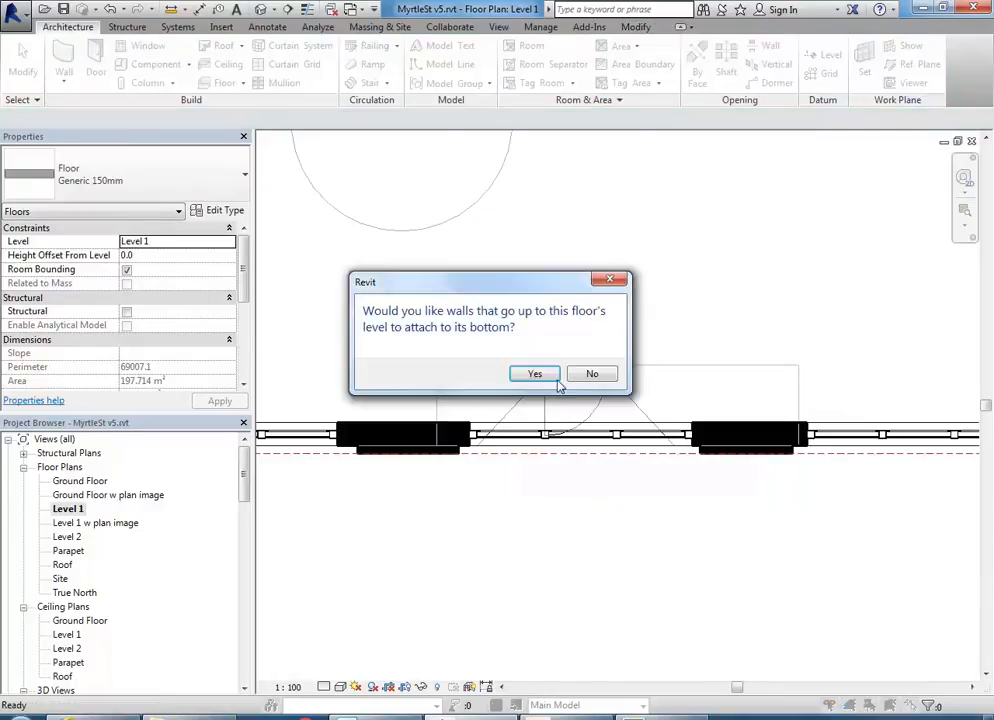
# - Decline attaching walls and bring the floor openings into view in 3D view SB1
pyautogui.click(591, 374)
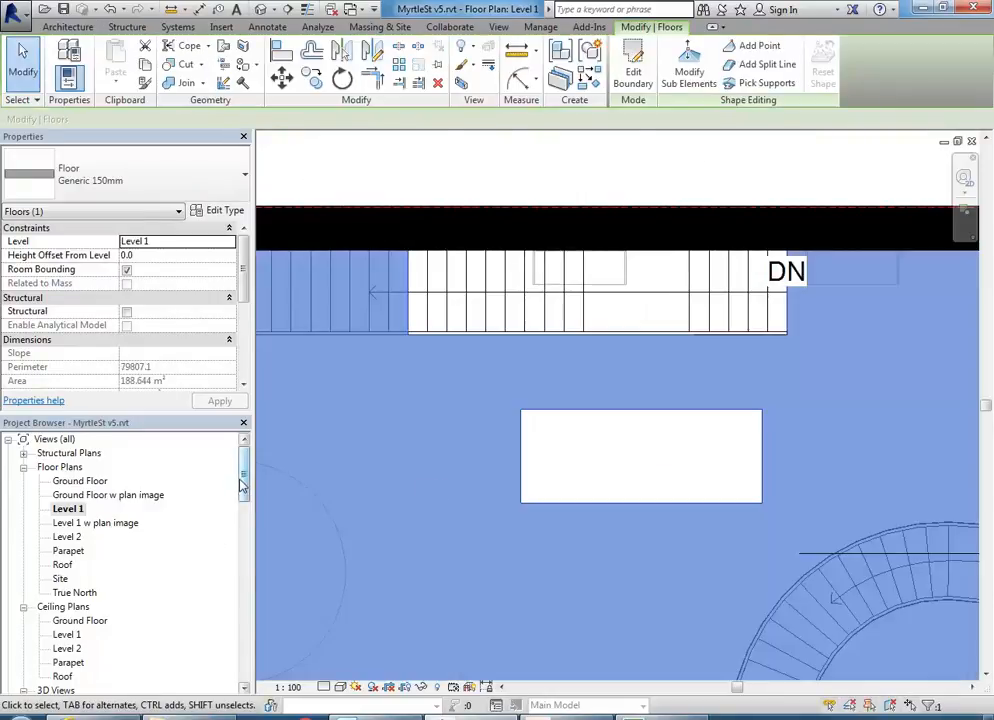
pyautogui.moveTo(243, 486); pyautogui.dragTo(244, 509)
pyautogui.doubleClick(59, 637)
pyautogui.click(562, 449)
pyautogui.scroll(2, 590, 443)
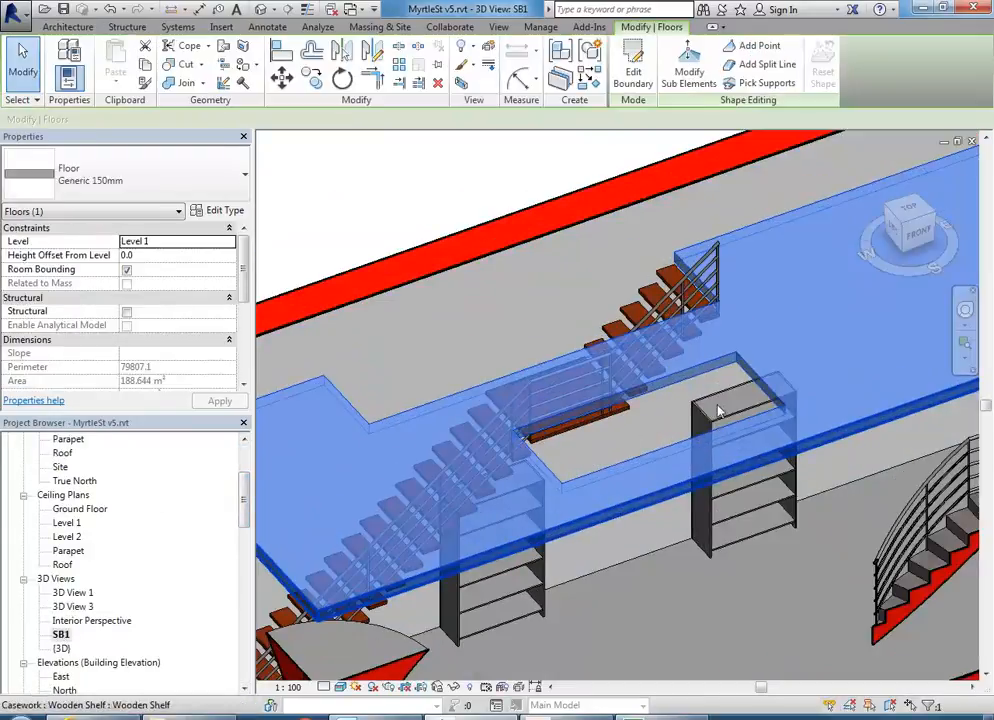
pyautogui.moveTo(620, 441); pyautogui.dragTo(659, 503, button='middle')
pyautogui.click(652, 478)
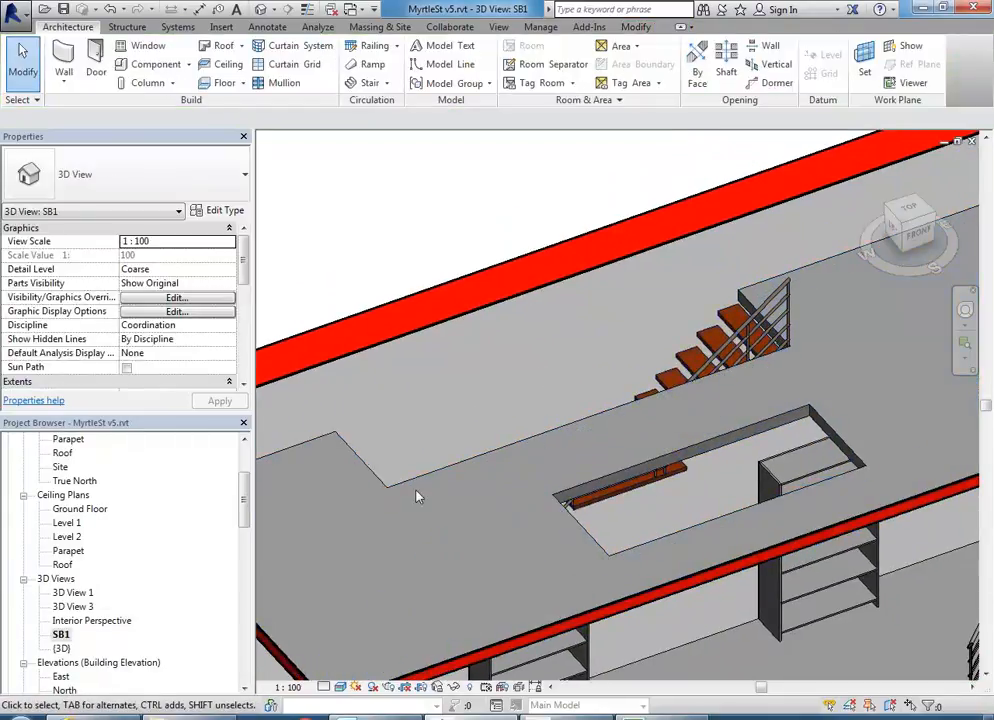
pyautogui.scroll(-2, 444, 399)
pyautogui.moveTo(444, 399); pyautogui.dragTo(470, 388, button='middle')
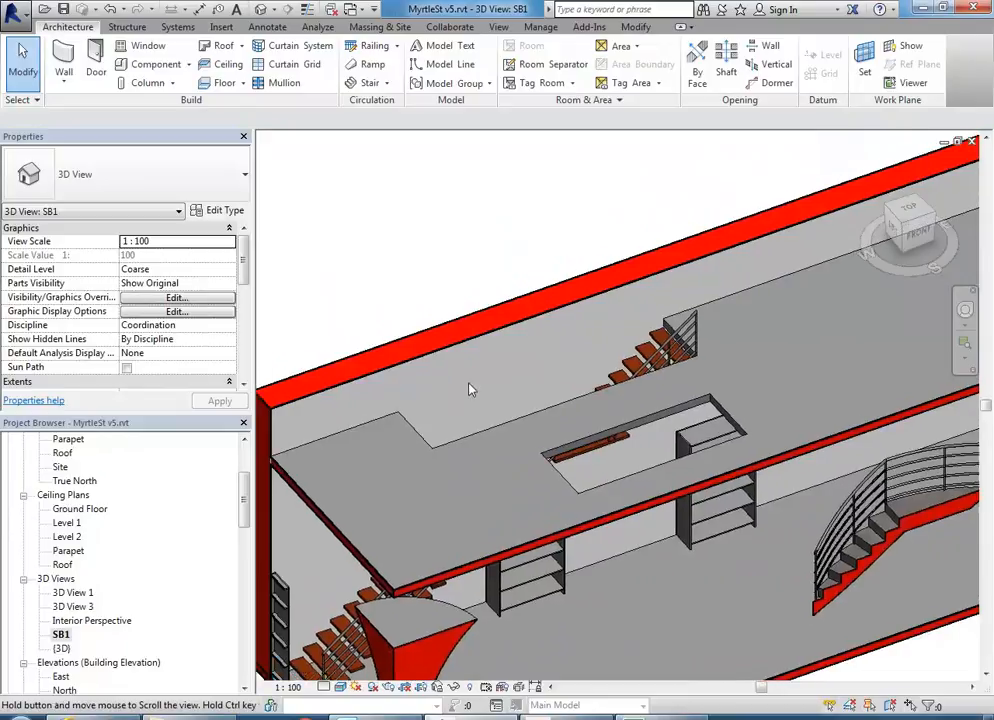
# - Delete the 3100 × 1200 rectangle from the Level 1 floor boundary and finish the sketch
pyautogui.click(580, 493)
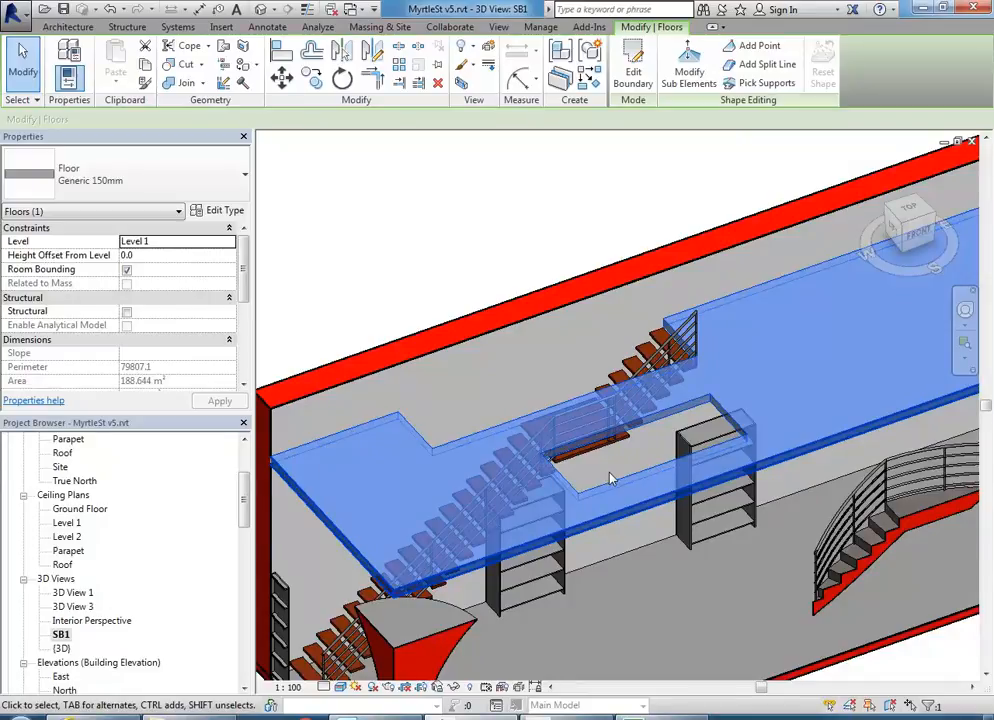
pyautogui.click(633, 65)
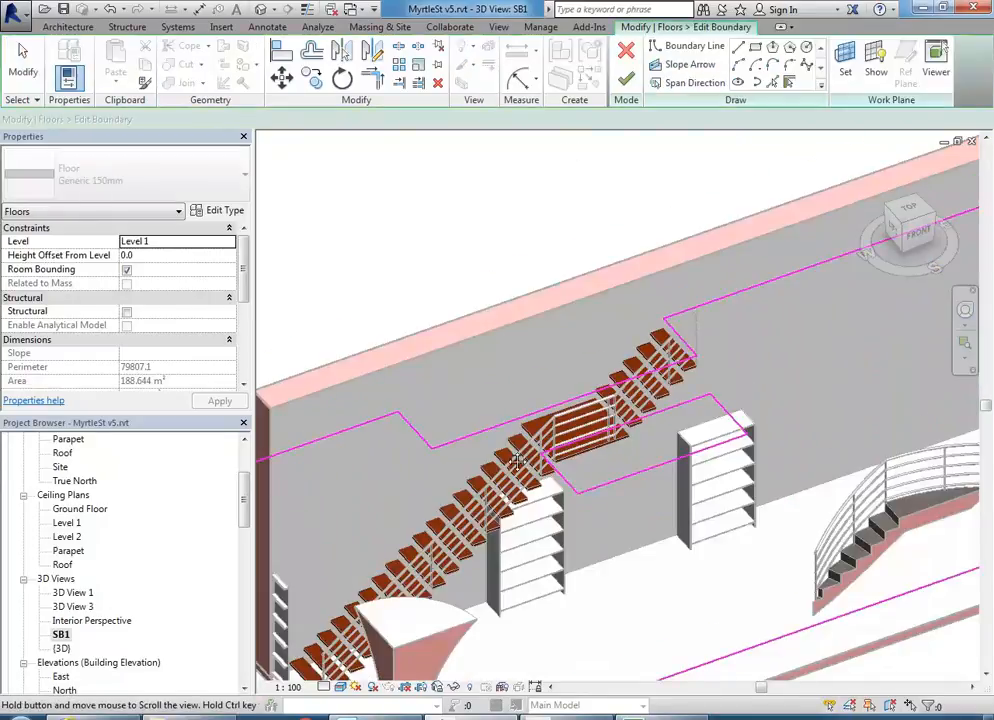
pyautogui.click(622, 452)
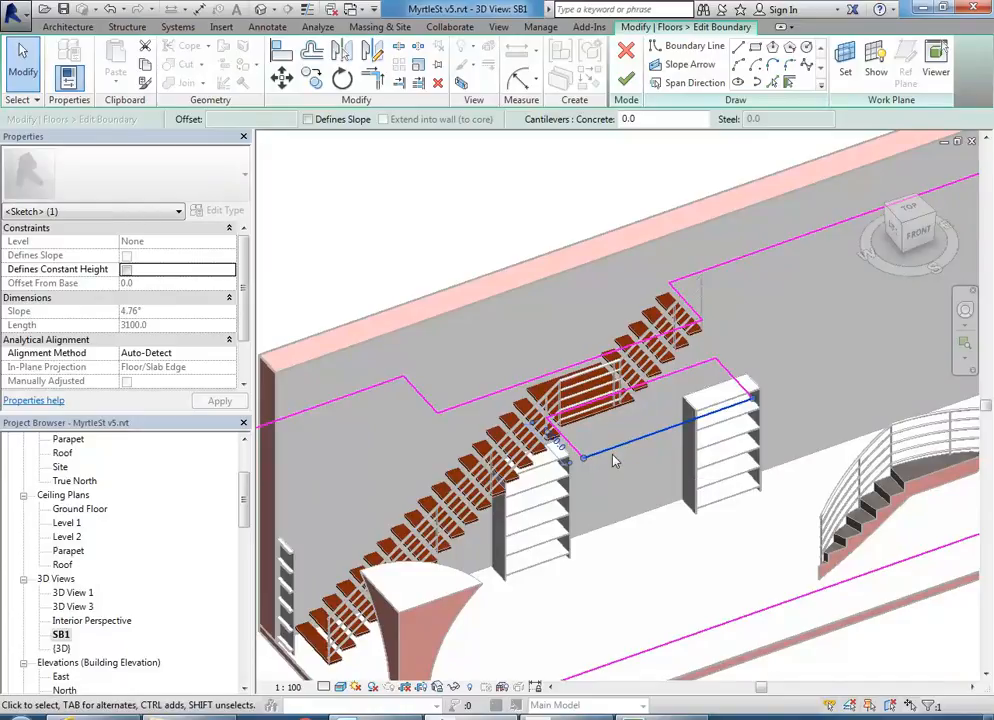
pyautogui.press('Tab')
pyautogui.click(575, 452)
pyautogui.press('Delete')
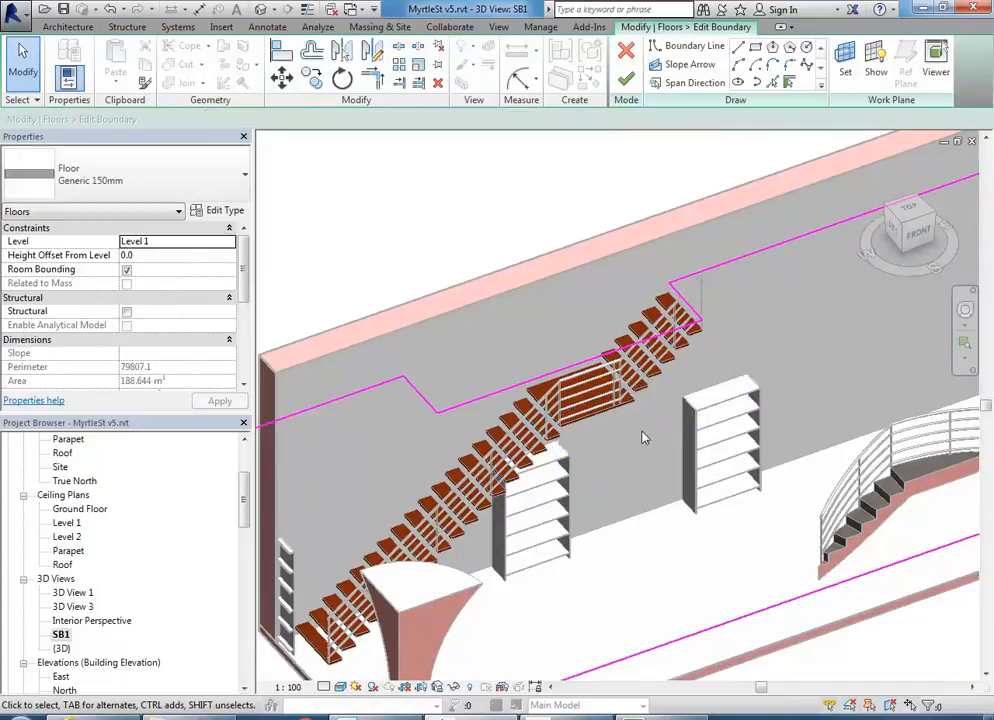
pyautogui.click(626, 81)
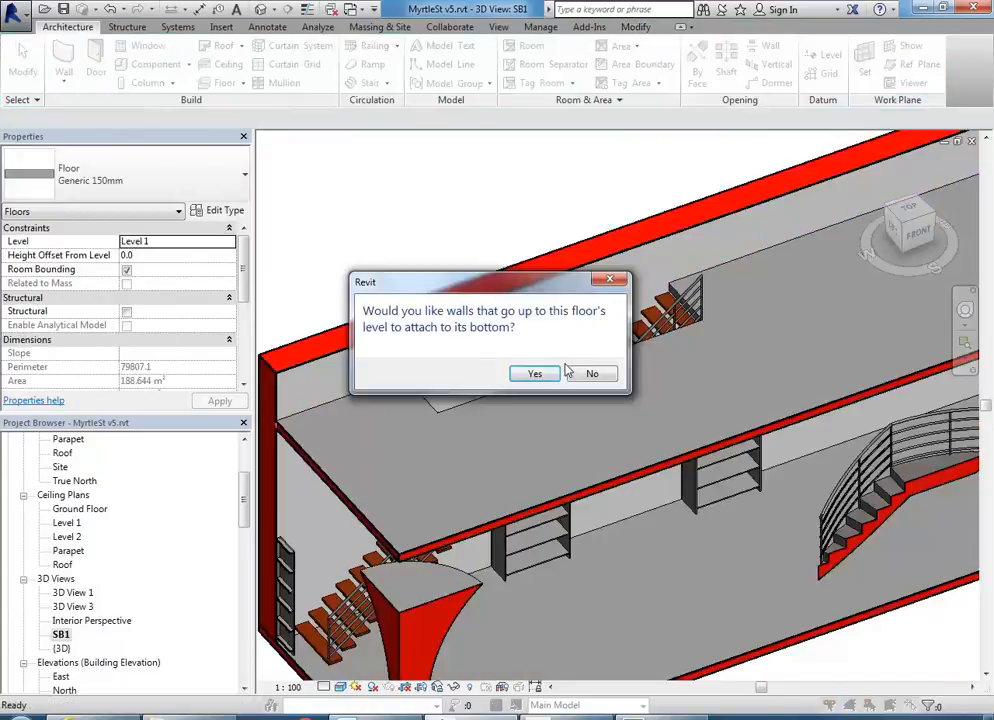
# - Decline attaching walls and open the Ground Floor plan
pyautogui.click(588, 374)
pyautogui.click(440, 216)
pyautogui.scroll(-2, 661, 296)
pyautogui.moveTo(242, 494); pyautogui.dragTo(242, 458)
pyautogui.doubleClick(80, 481)
pyautogui.scroll(-5, 566, 284)
pyautogui.moveTo(586, 300); pyautogui.dragTo(658, 355, button='middle')
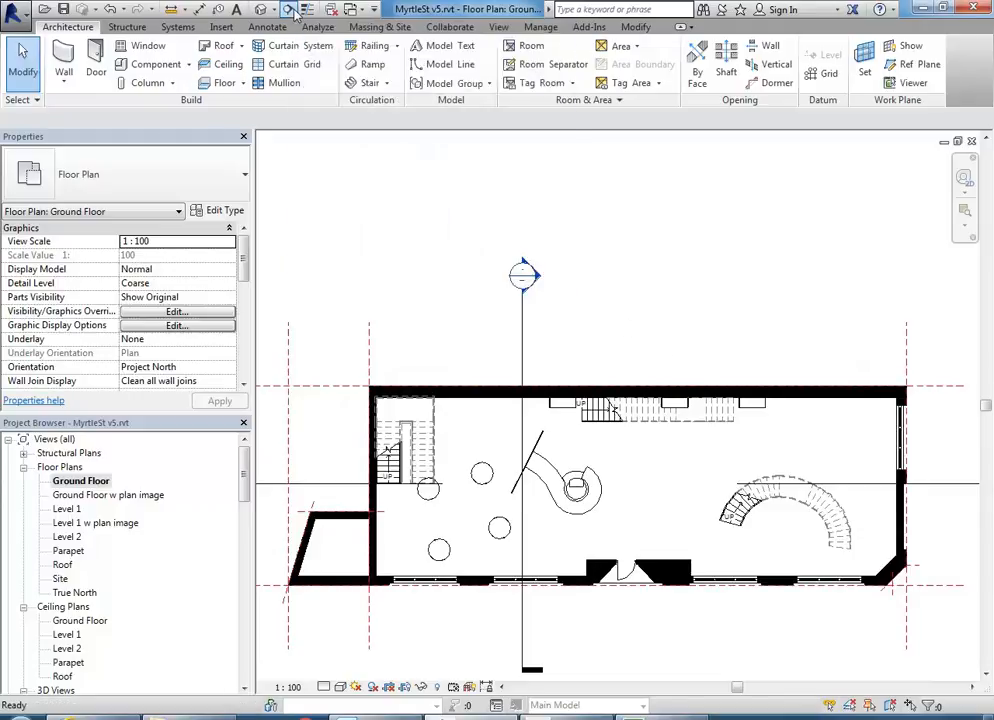
# - Draw a section line across the building through the stair and open Section 3
pyautogui.click(600, 425)
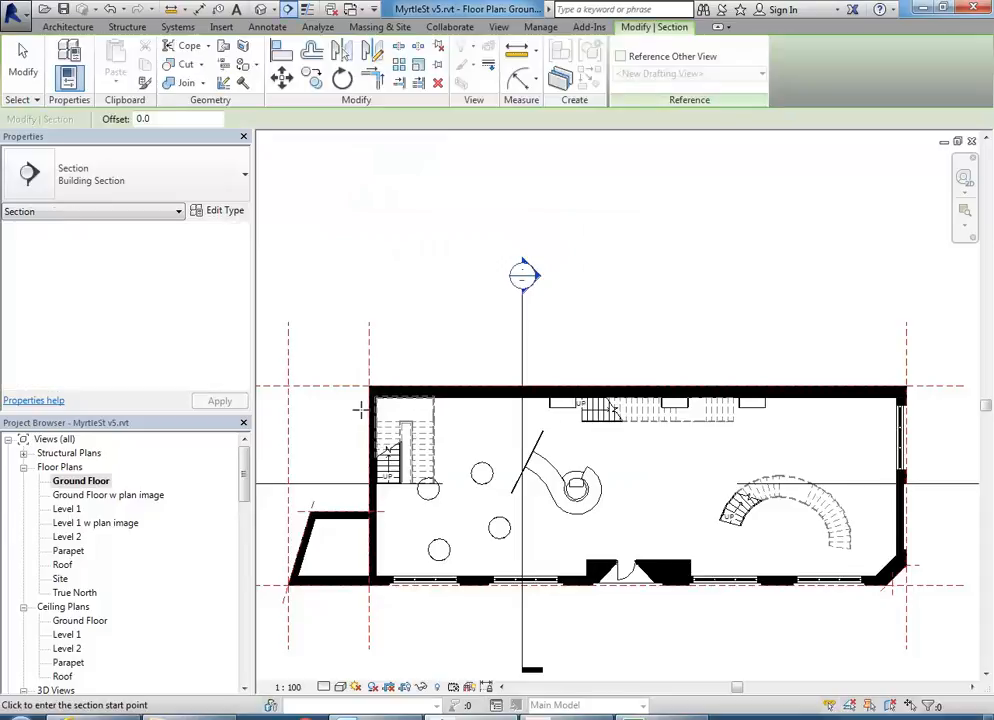
pyautogui.click(320, 404)
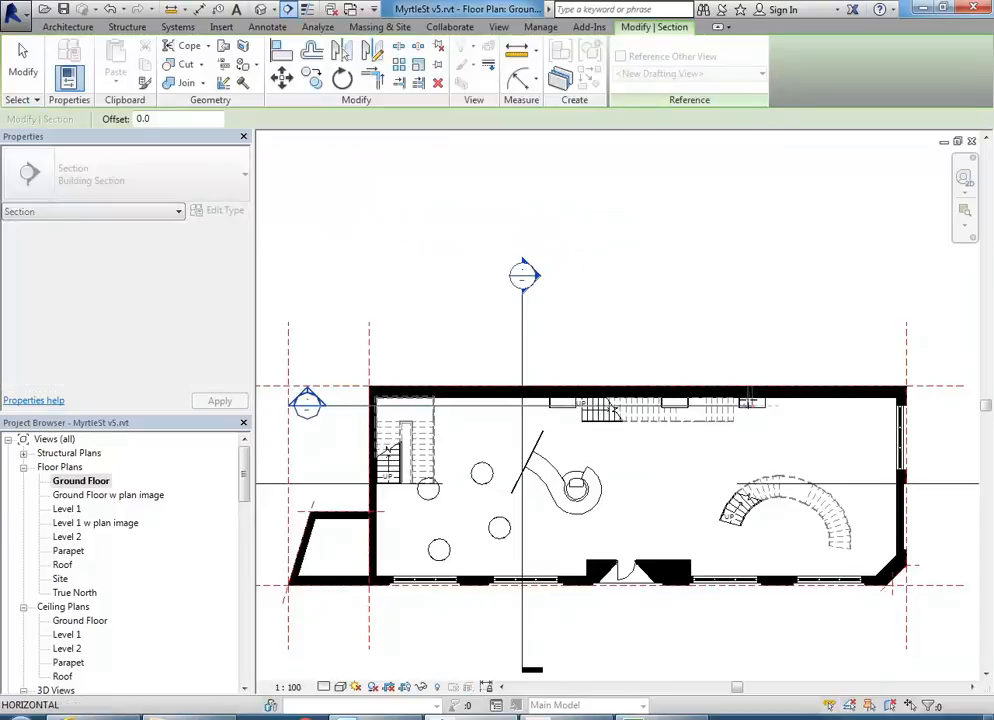
pyautogui.click(940, 404)
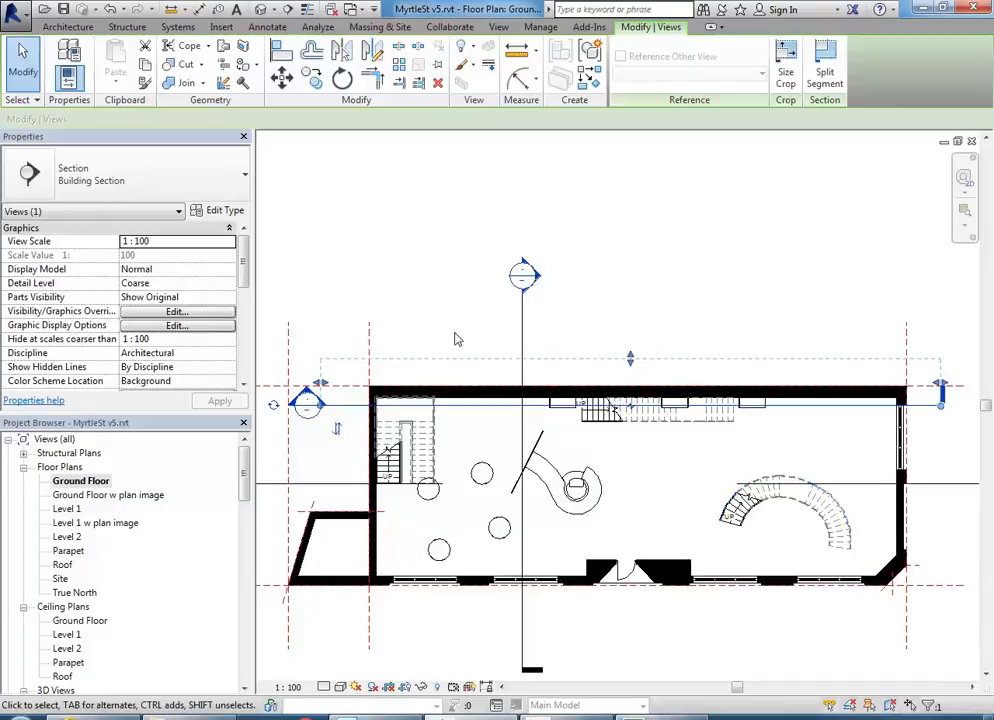
pyautogui.moveTo(506, 408); pyautogui.dragTo(510, 417)
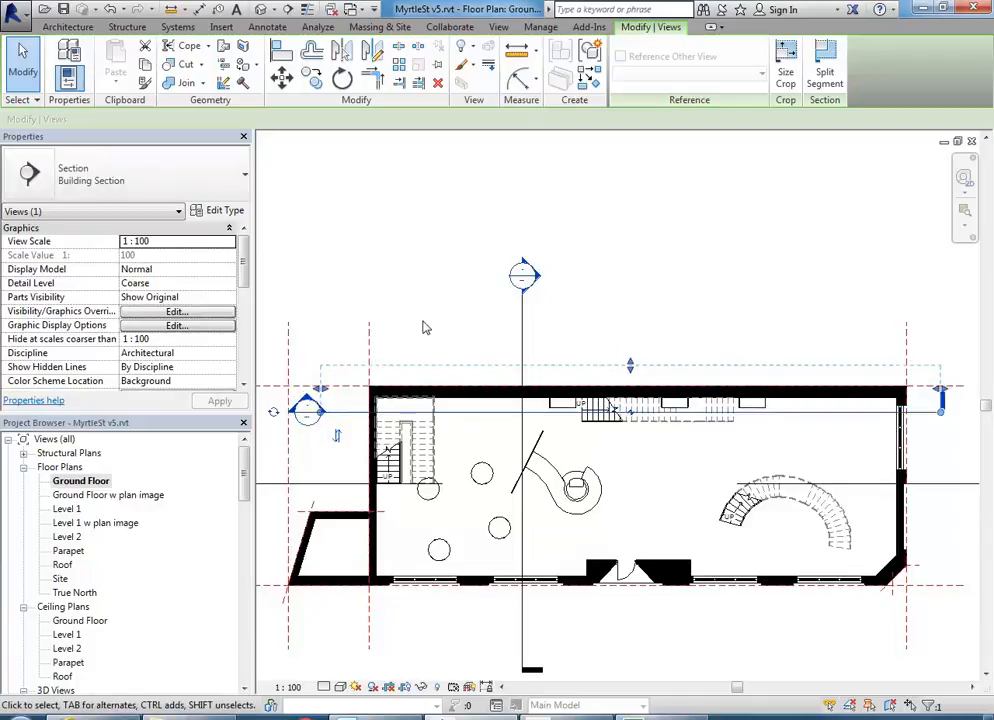
pyautogui.press('Escape')
pyautogui.doubleClick(307, 405)
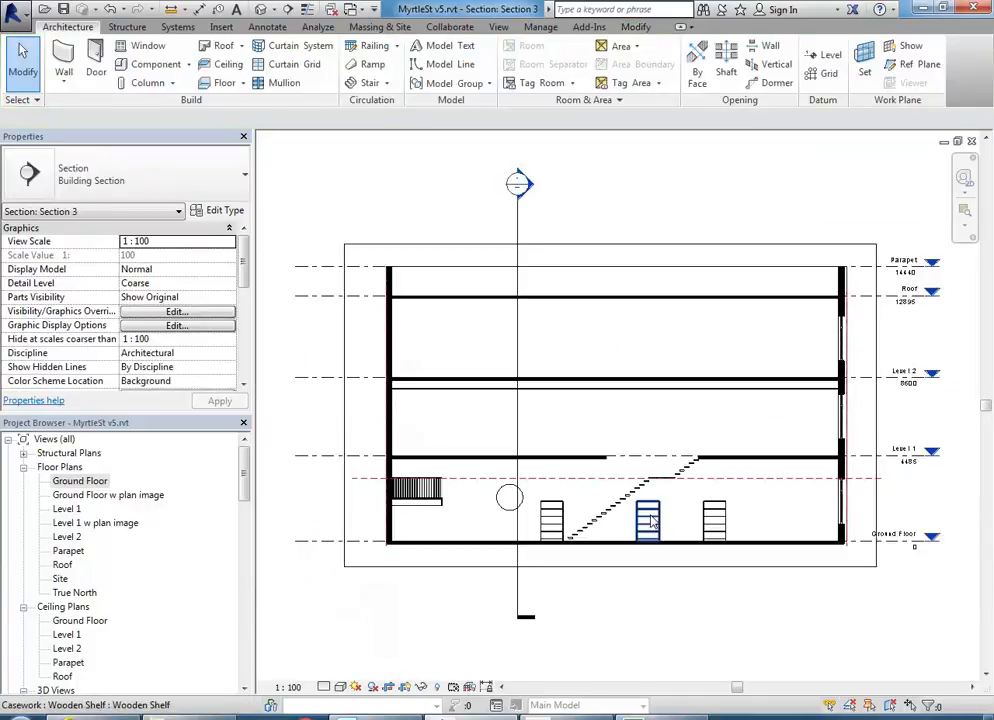
pyautogui.scroll(4, 653, 494)
pyautogui.moveTo(656, 499); pyautogui.dragTo(766, 499, button='middle')
pyautogui.moveTo(574, 506); pyautogui.dragTo(497, 395, button='middle')
pyautogui.scroll(1, 522, 462)
pyautogui.scroll(1, 508, 413)
pyautogui.scroll(-3, 517, 415)
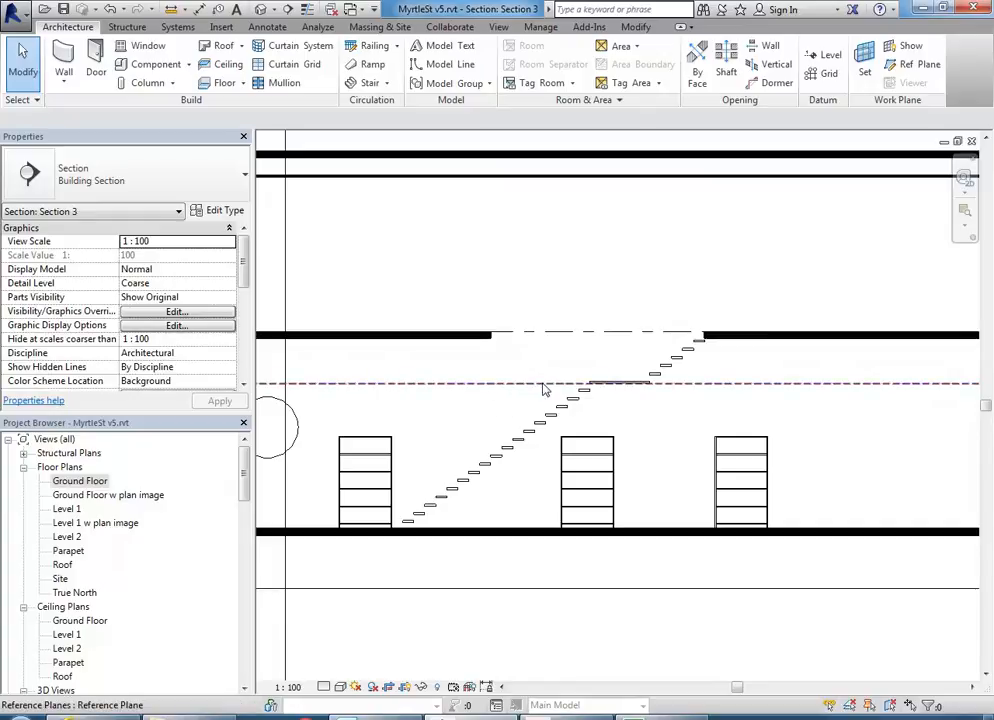
pyautogui.scroll(-1, 510, 390)
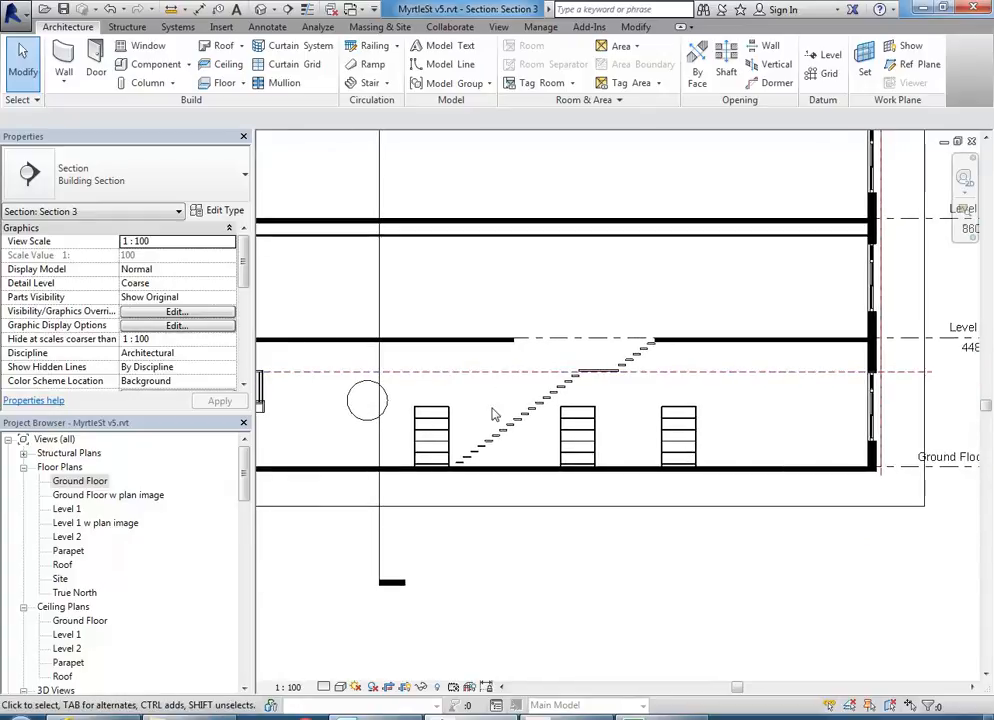
pyautogui.scroll(1, 505, 375)
pyautogui.scroll(1, 503, 370)
pyautogui.moveTo(503, 370); pyautogui.dragTo(480, 353, button='middle')
pyautogui.scroll(2, 493, 330)
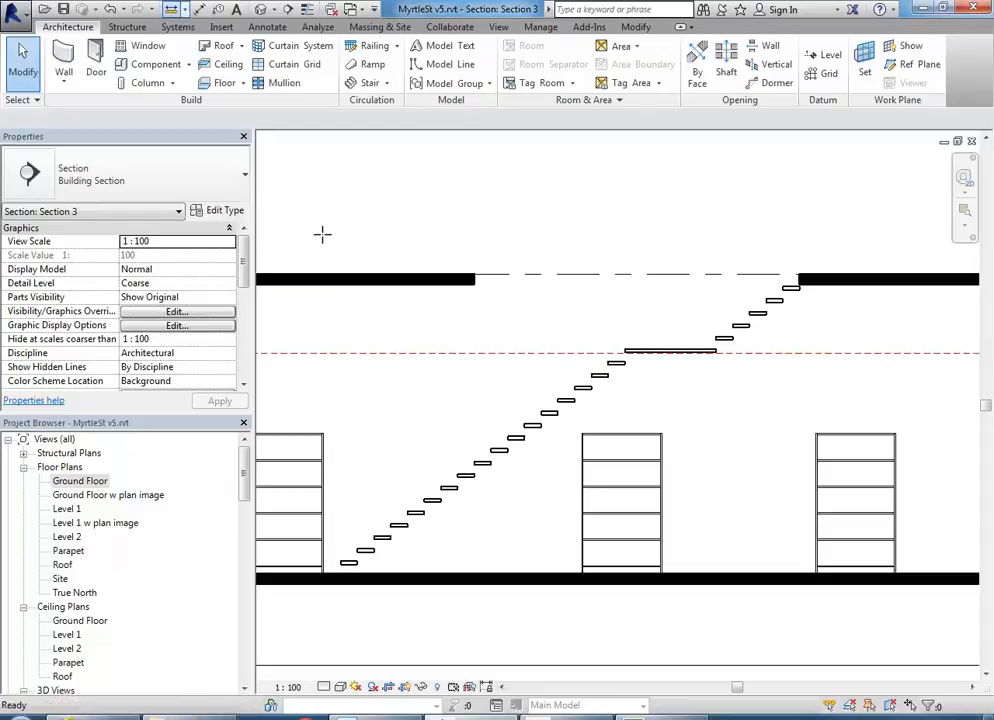
# - Measure the 2653.1 headroom from the floor slab's end down to a stair tread
pyautogui.click(170, 10)
pyautogui.click(475, 279)
pyautogui.moveTo(481, 415); pyautogui.dragTo(461, 364, button='middle')
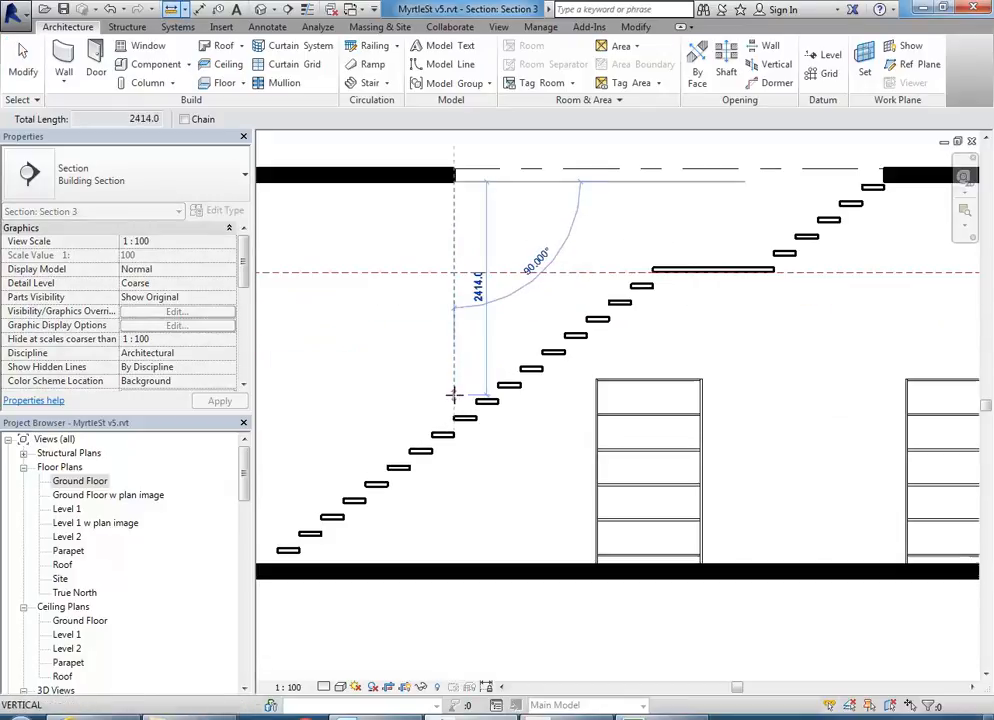
pyautogui.scroll(5, 450, 406)
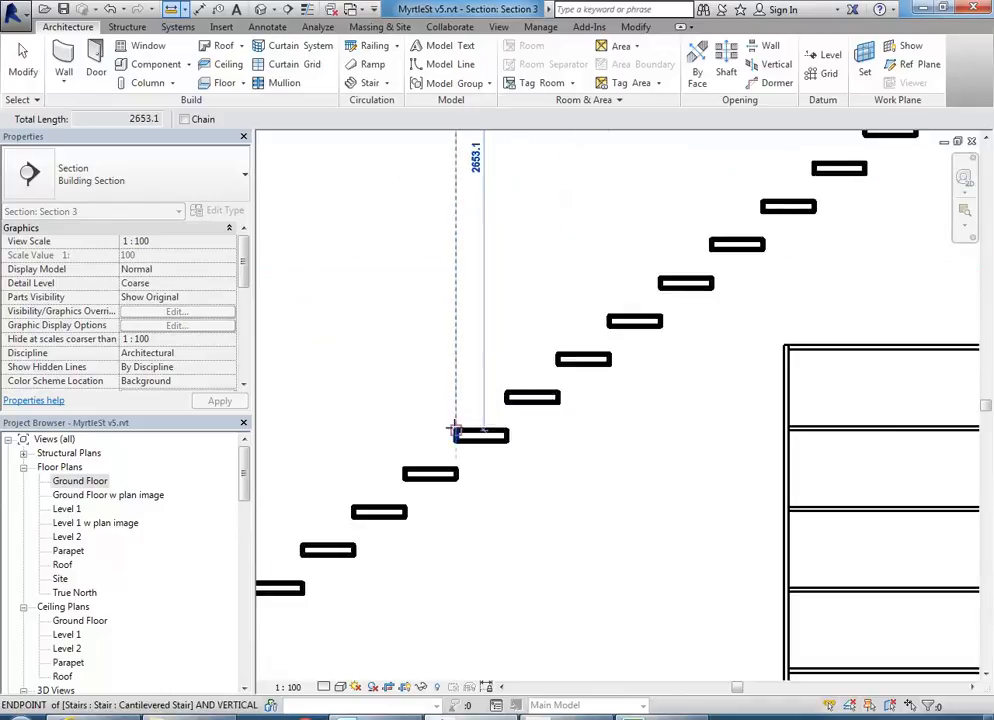
pyautogui.click(455, 432)
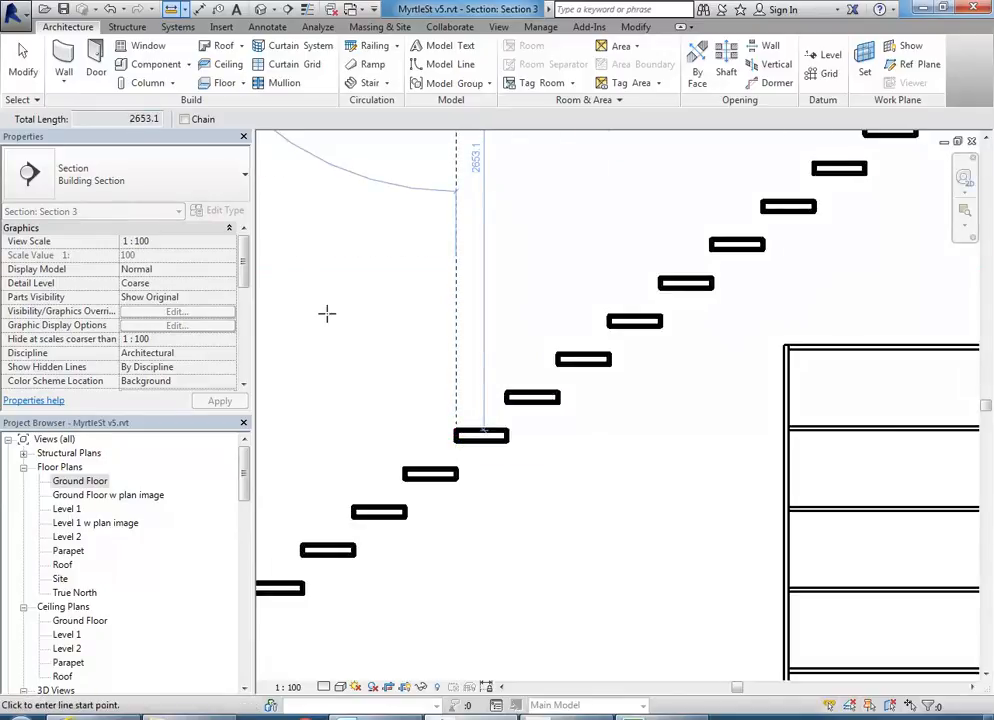
pyautogui.scroll(-4, 402, 388)
pyautogui.rightClick(372, 291)
pyautogui.click(400, 304)
pyautogui.scroll(-2, 473, 386)
# - Set the headroom reference plane 700 below the Level 1 floor slab
pyautogui.click(490, 392)
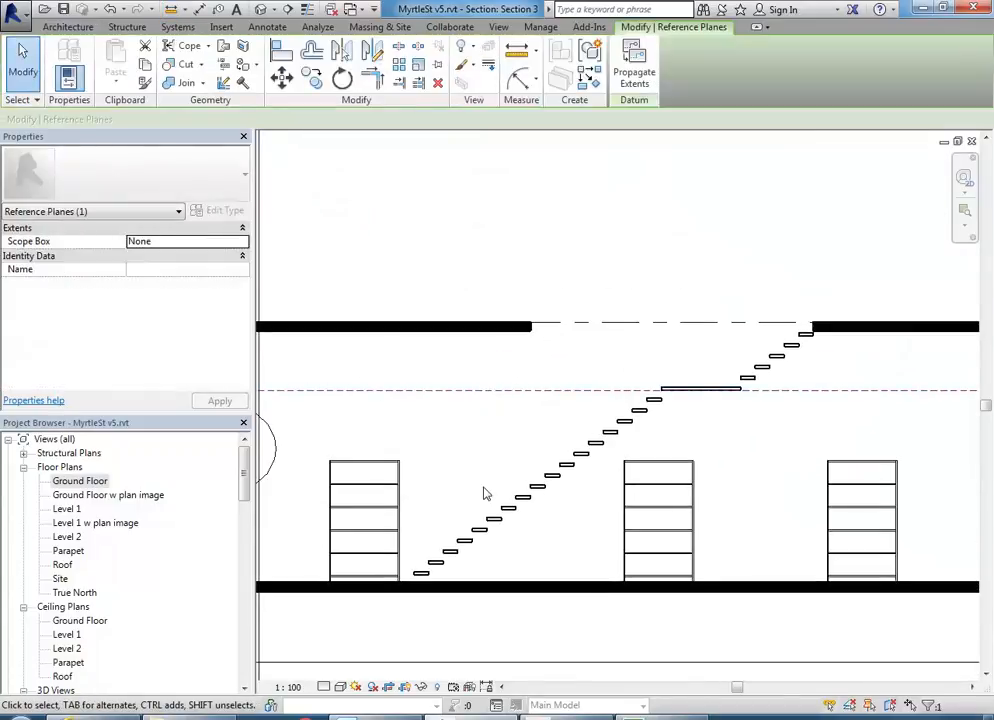
pyautogui.scroll(-2, 572, 401)
pyautogui.moveTo(572, 401); pyautogui.dragTo(655, 401, button='middle')
pyautogui.scroll(2, 372, 345)
pyautogui.scroll(3, 430, 402)
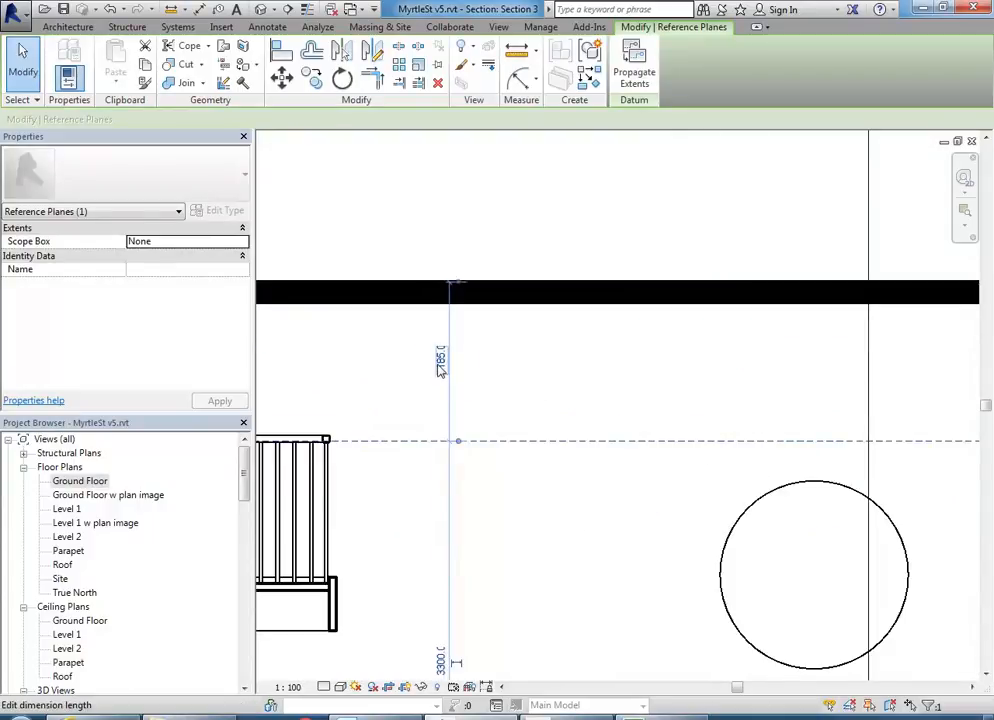
pyautogui.click(439, 363)
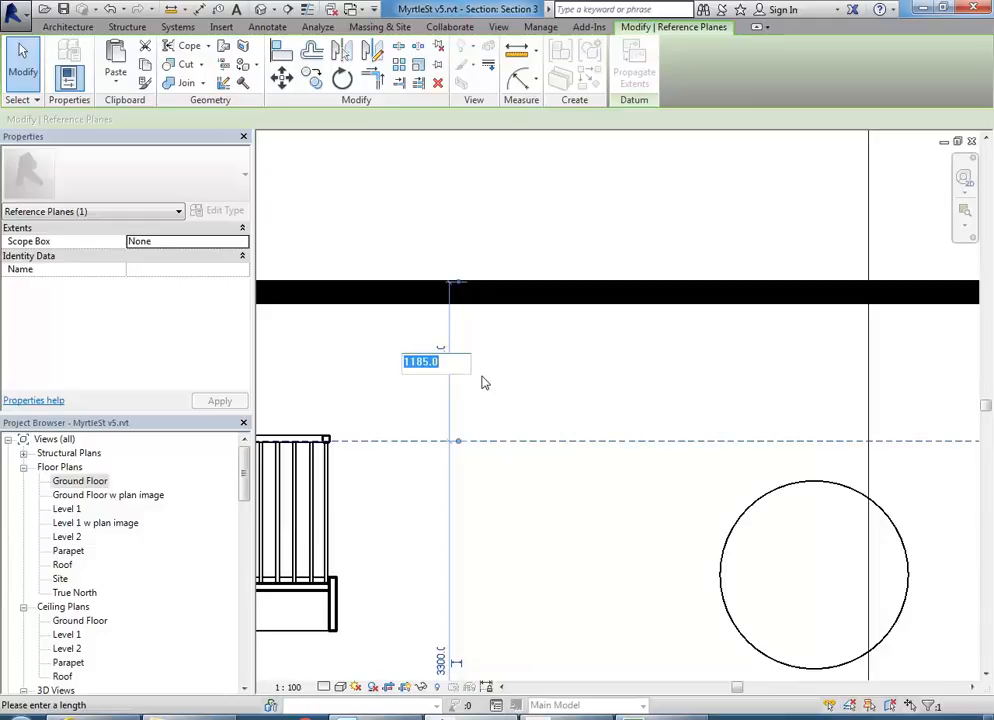
pyautogui.write('700')
pyautogui.press('Return')
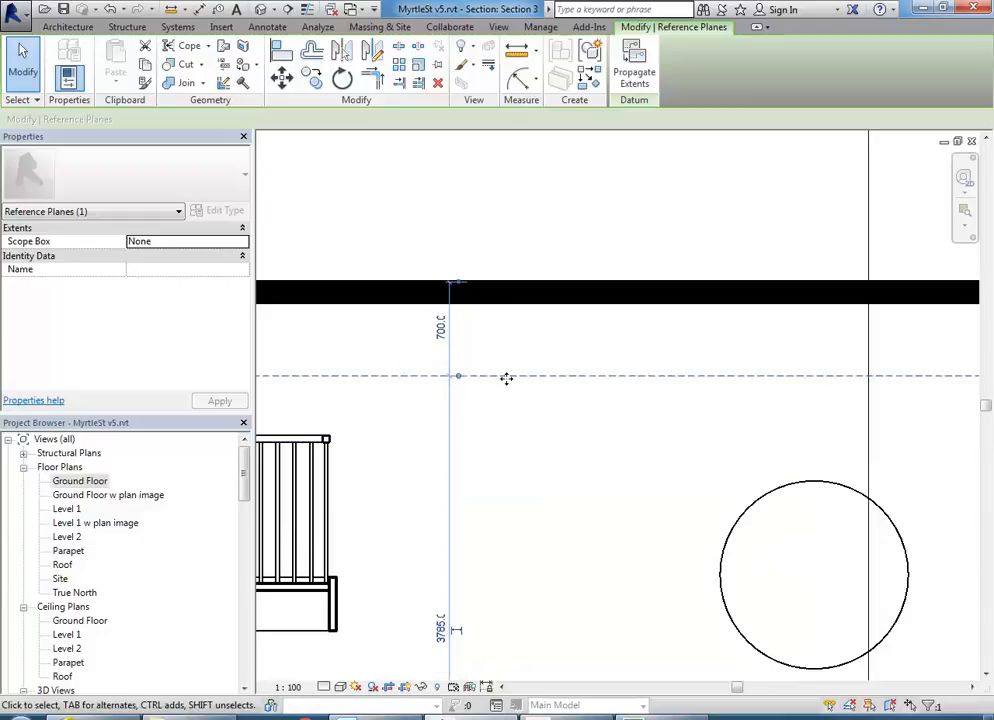
pyautogui.click(512, 346)
pyautogui.scroll(-4, 668, 398)
pyautogui.moveTo(668, 398); pyautogui.dragTo(388, 388, button='middle')
pyautogui.scroll(-1, 722, 406)
pyautogui.moveTo(722, 406); pyautogui.dragTo(506, 413, button='middle')
pyautogui.scroll(1, 660, 388)
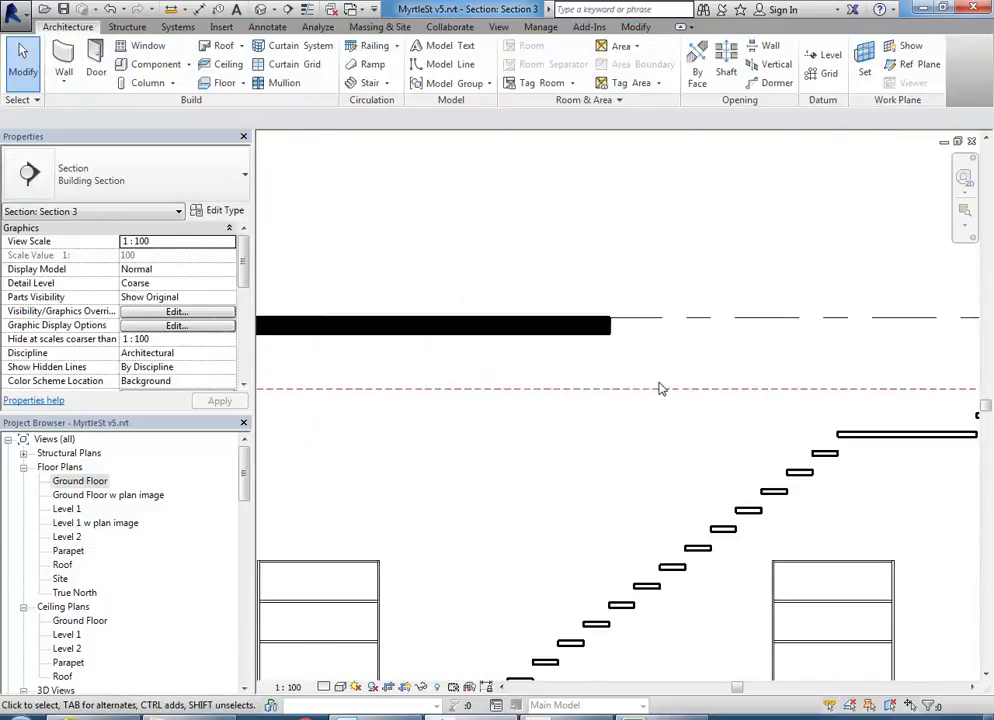
# - Measure the clearance from the 700 reference plane down to the treads (2103.1, then 1916.3)
pyautogui.moveTo(615, 393); pyautogui.dragTo(588, 344, button='middle')
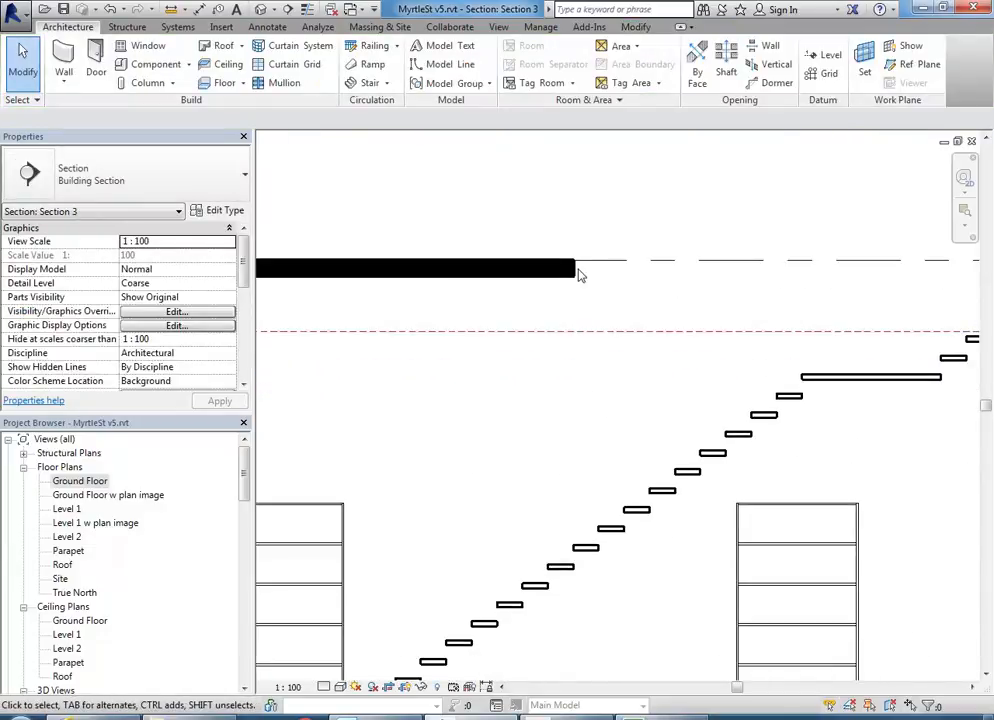
pyautogui.click(175, 10)
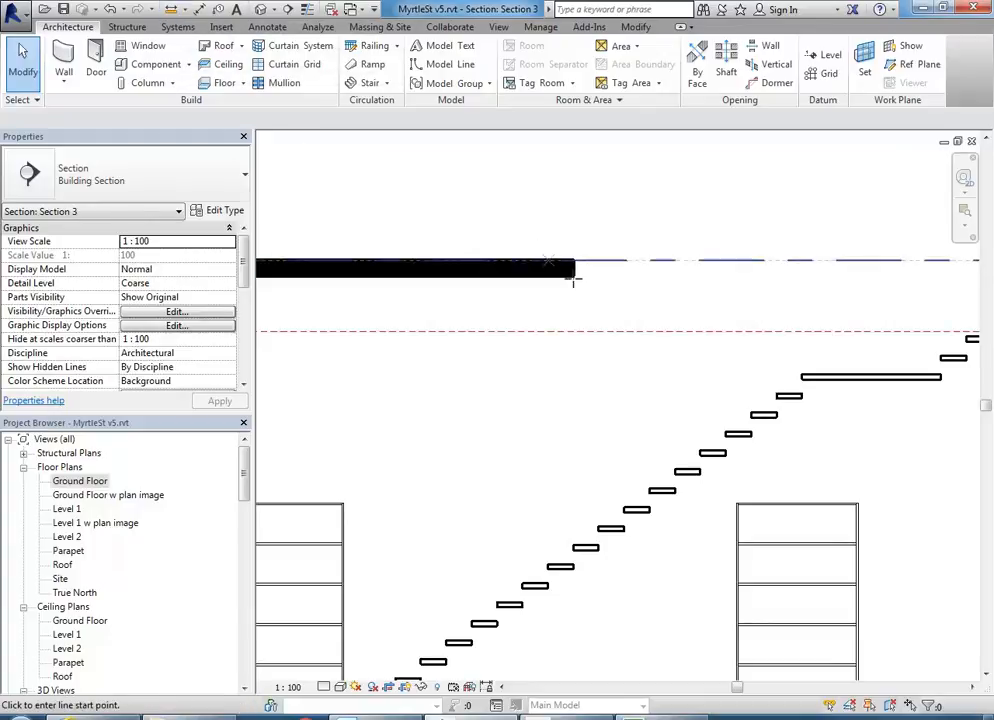
pyautogui.click(572, 330)
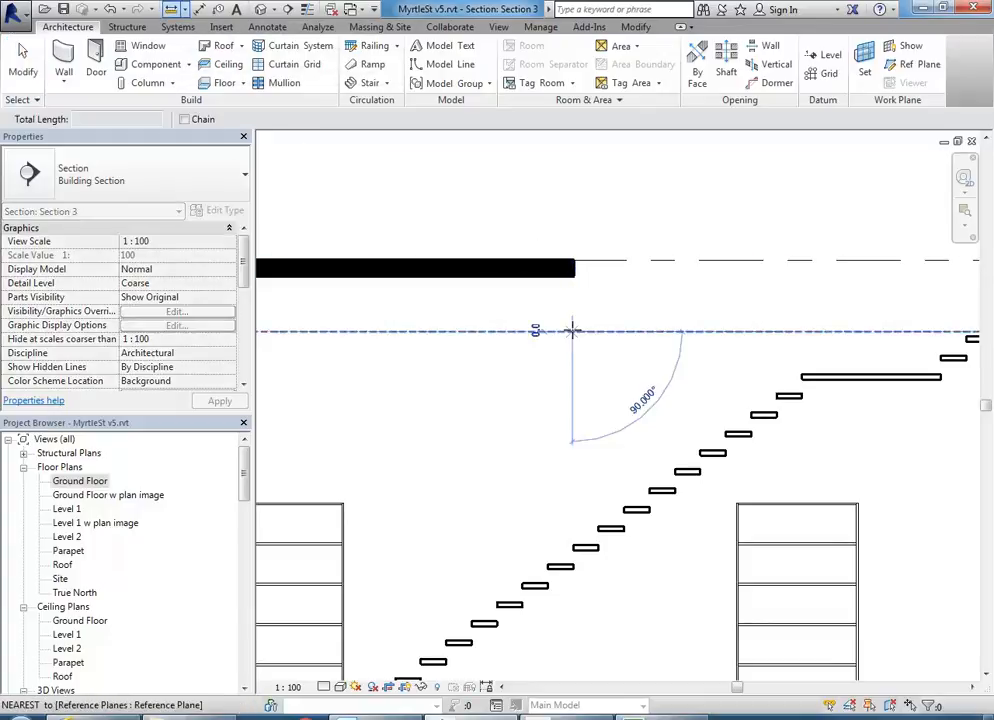
pyautogui.click(572, 548)
pyautogui.scroll(-2, 572, 548)
pyautogui.scroll(6, 550, 484)
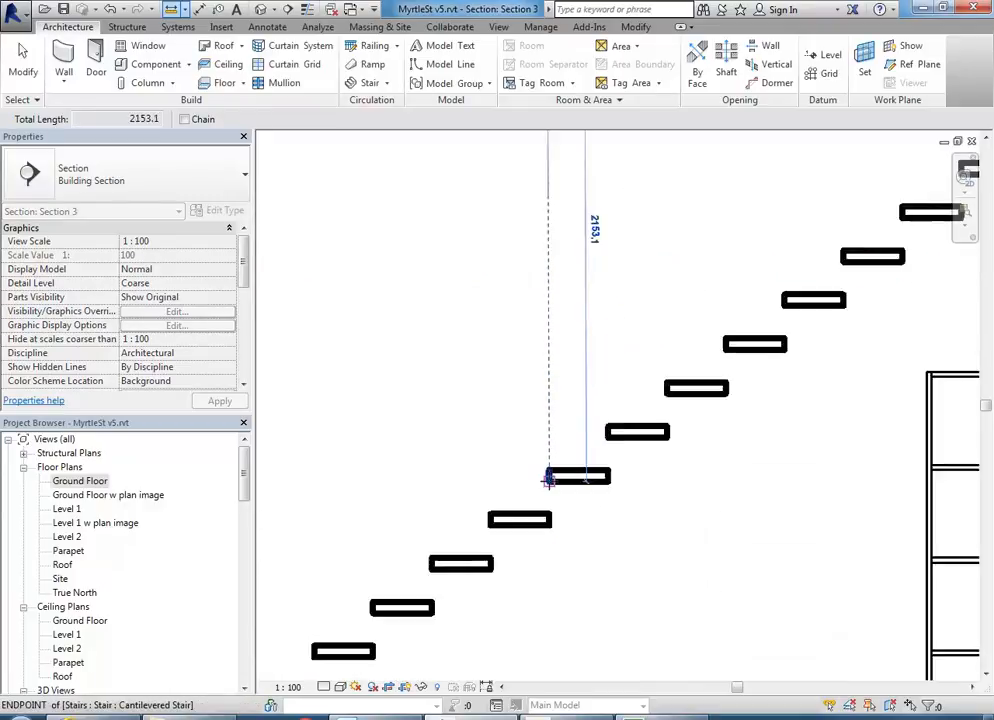
pyautogui.scroll(-3, 550, 455)
pyautogui.scroll(5, 552, 508)
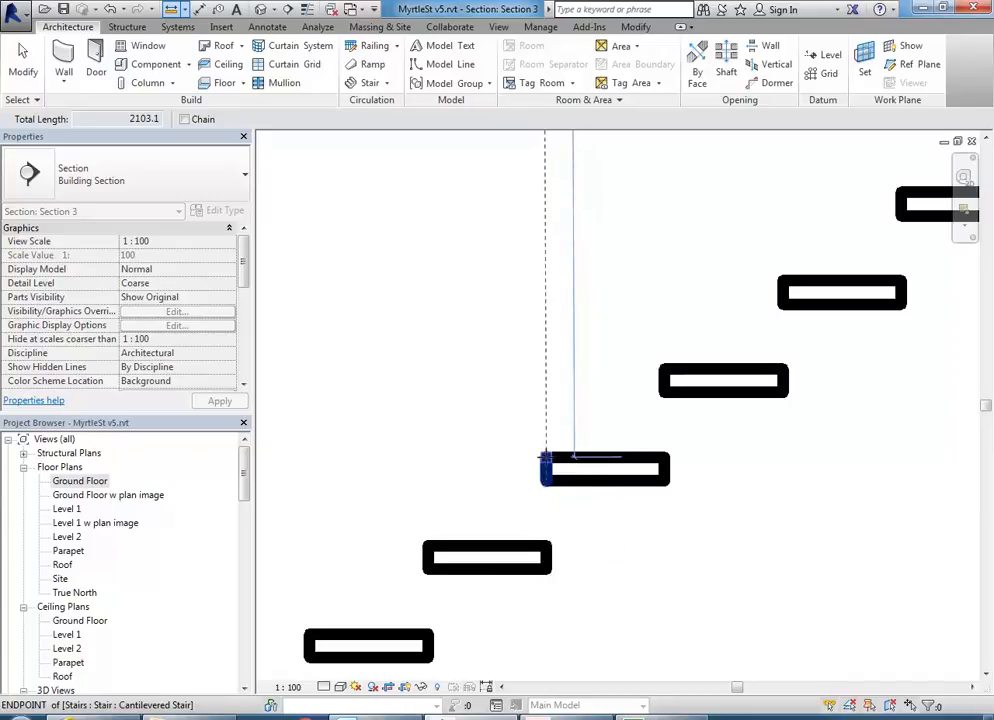
pyautogui.click(545, 458)
# - Reframe the view on the lower treads and slab, and begin another measurement from a tread's end
pyautogui.scroll(-2, 510, 366)
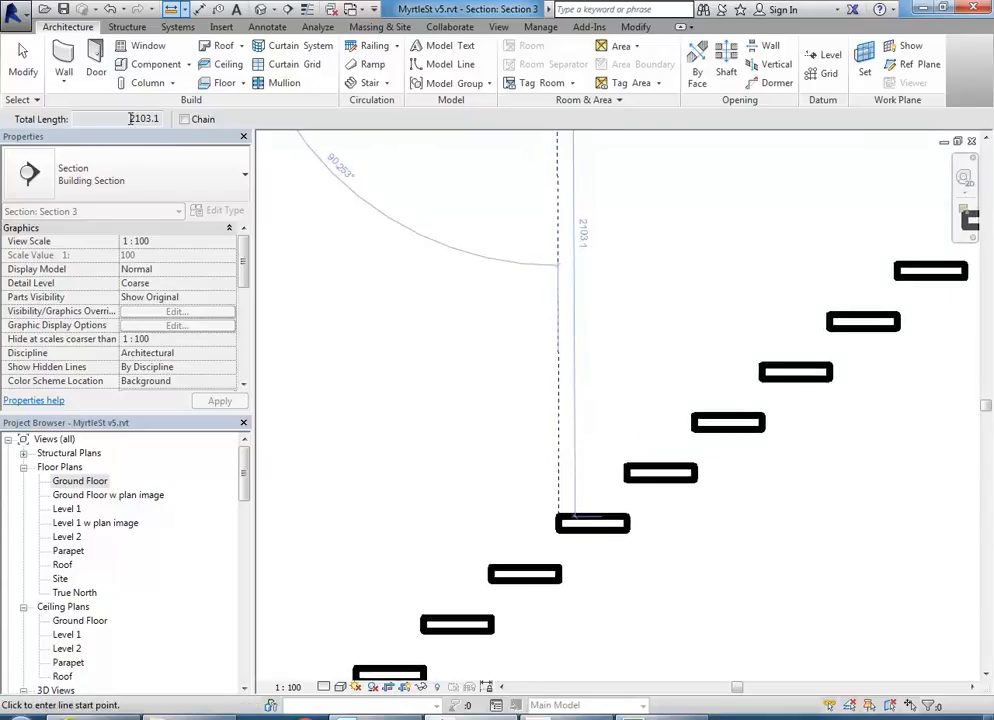
pyautogui.scroll(-2, 439, 377)
pyautogui.moveTo(439, 377); pyautogui.dragTo(477, 444, button='middle')
pyautogui.scroll(-1, 575, 515)
pyautogui.moveTo(575, 517); pyautogui.dragTo(544, 555, button='middle')
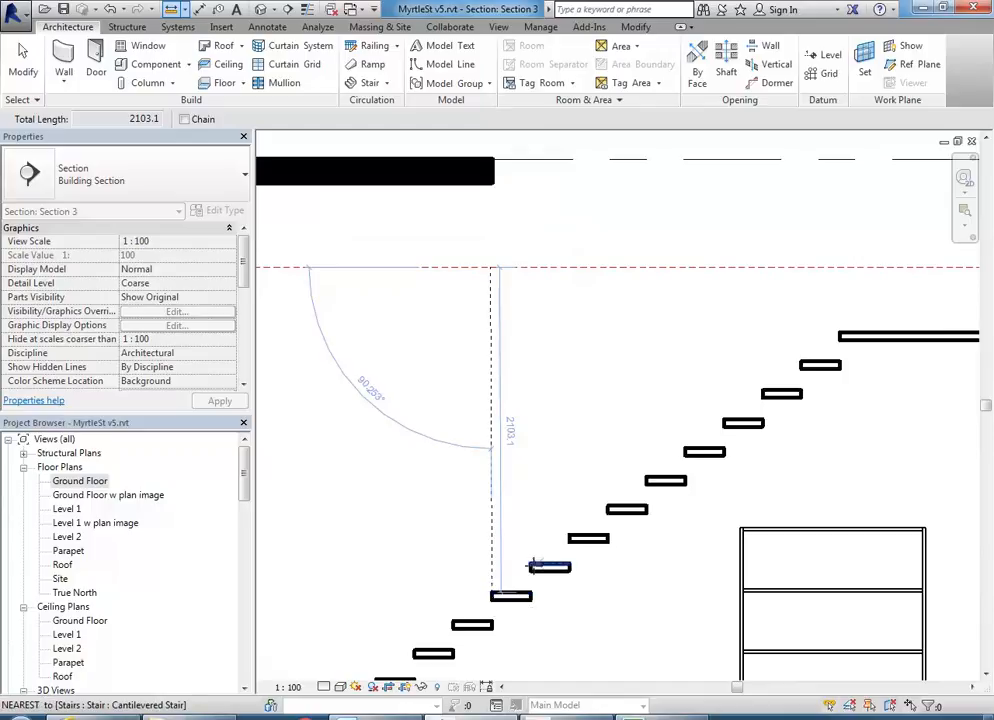
pyautogui.click(531, 564)
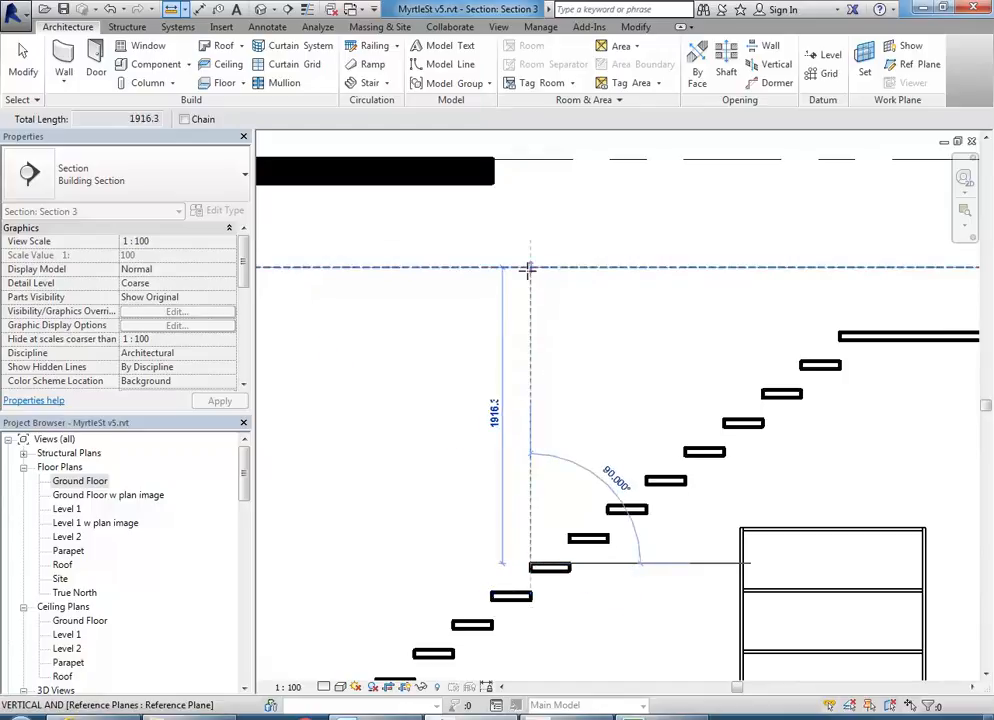
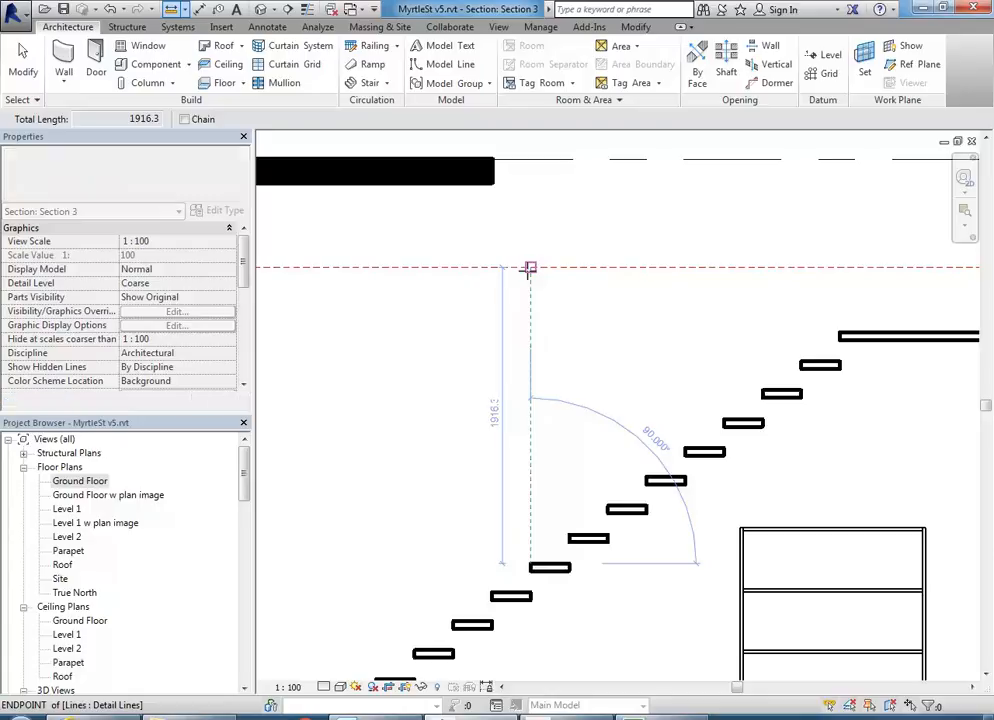
# - Cancel the unfinished detail line and frame the whole cantilevered stair in Section 3
pyautogui.press('Escape')
pyautogui.press('Escape')
pyautogui.scroll(-4, 581, 351)
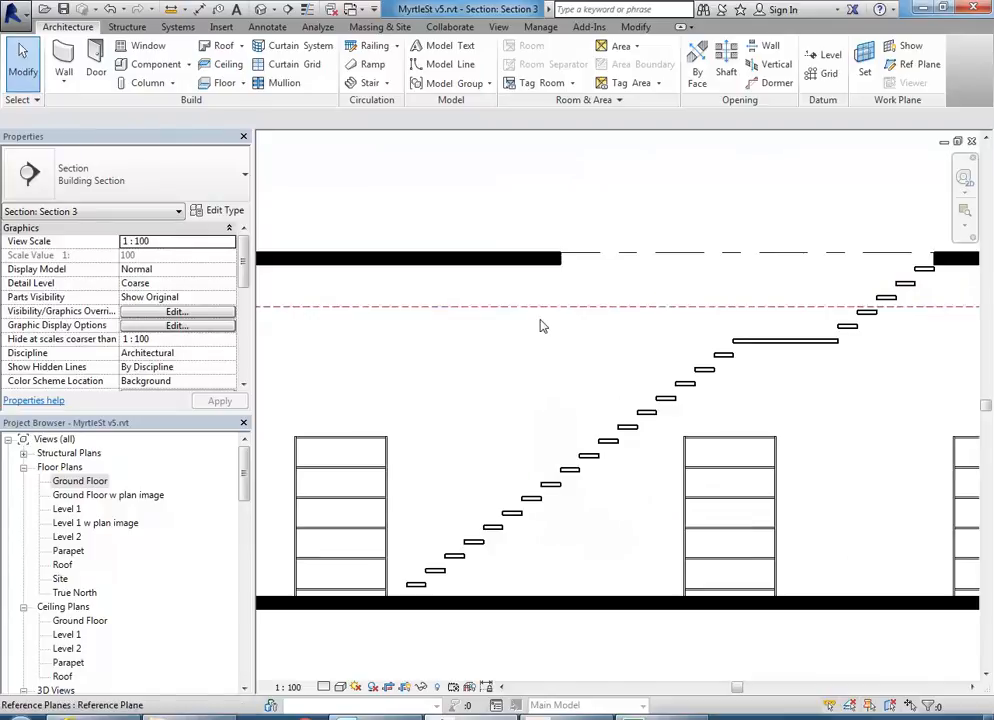
pyautogui.scroll(-3, 510, 345)
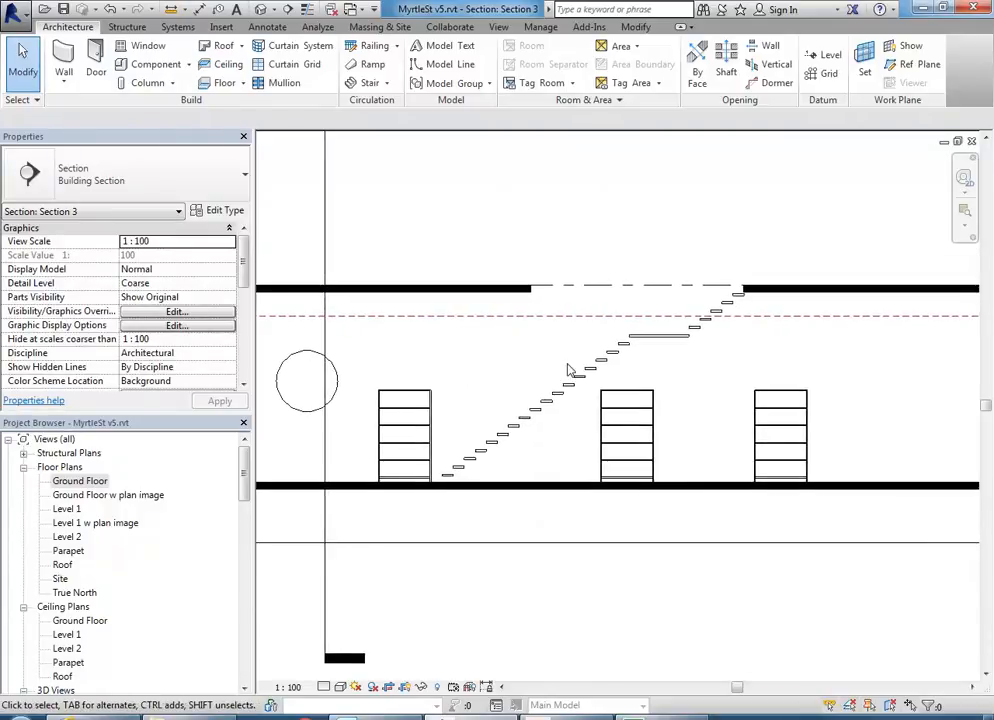
pyautogui.moveTo(501, 394); pyautogui.dragTo(479, 364, button='middle')
pyautogui.scroll(2, 510, 373)
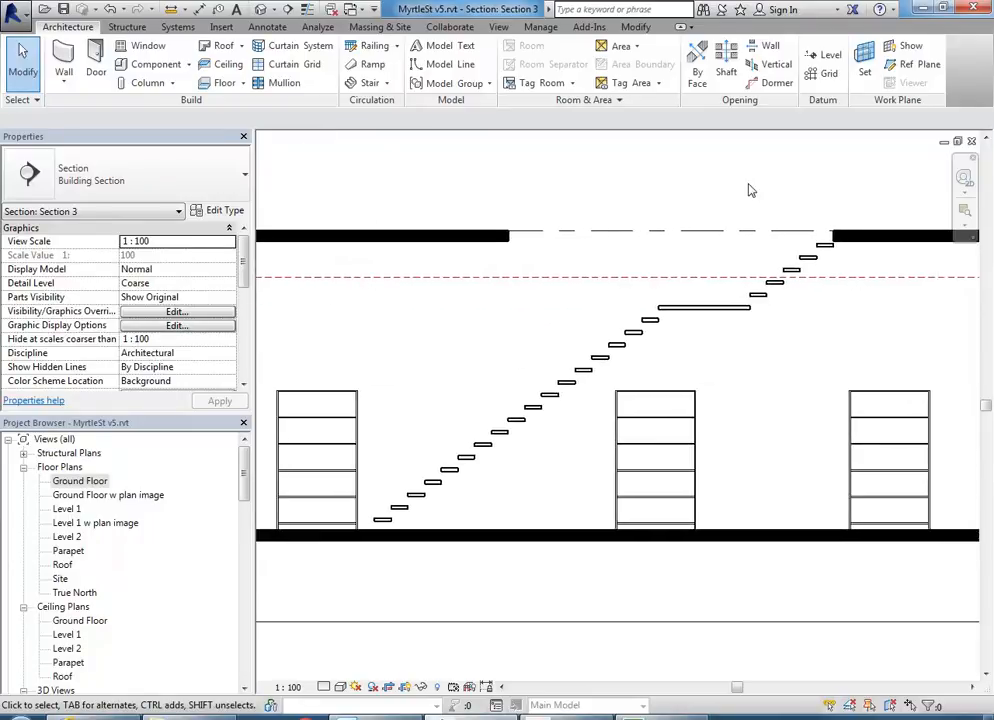
# - Draw a vertical reference plane from the tread's end straight up past the upper floor
pyautogui.click(925, 66)
pyautogui.scroll(1, 450, 351)
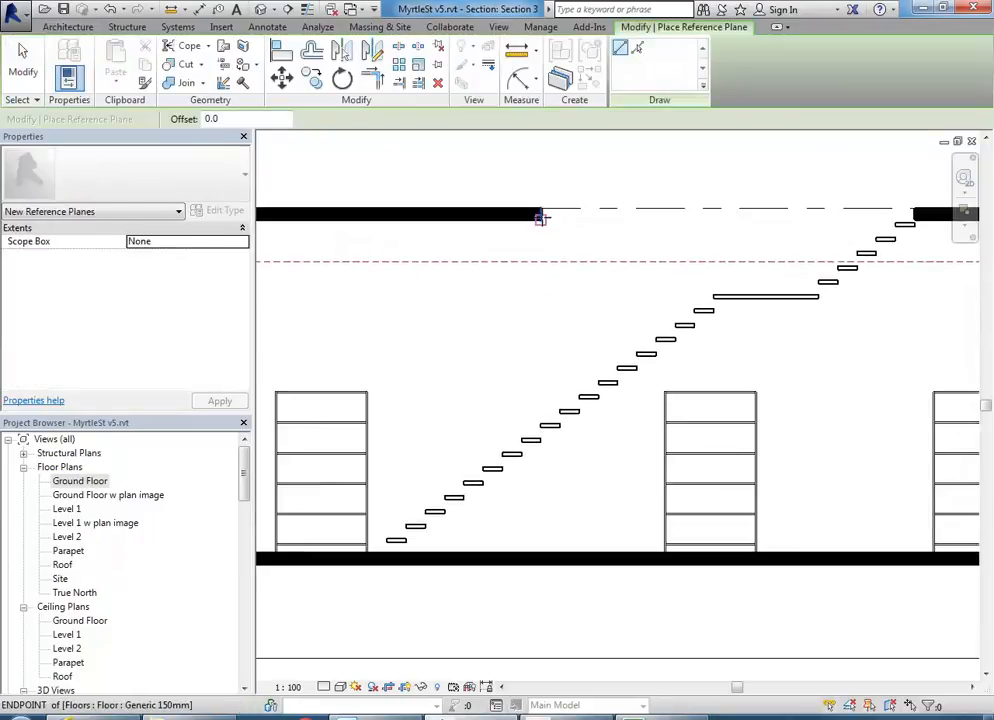
pyautogui.scroll(3, 539, 425)
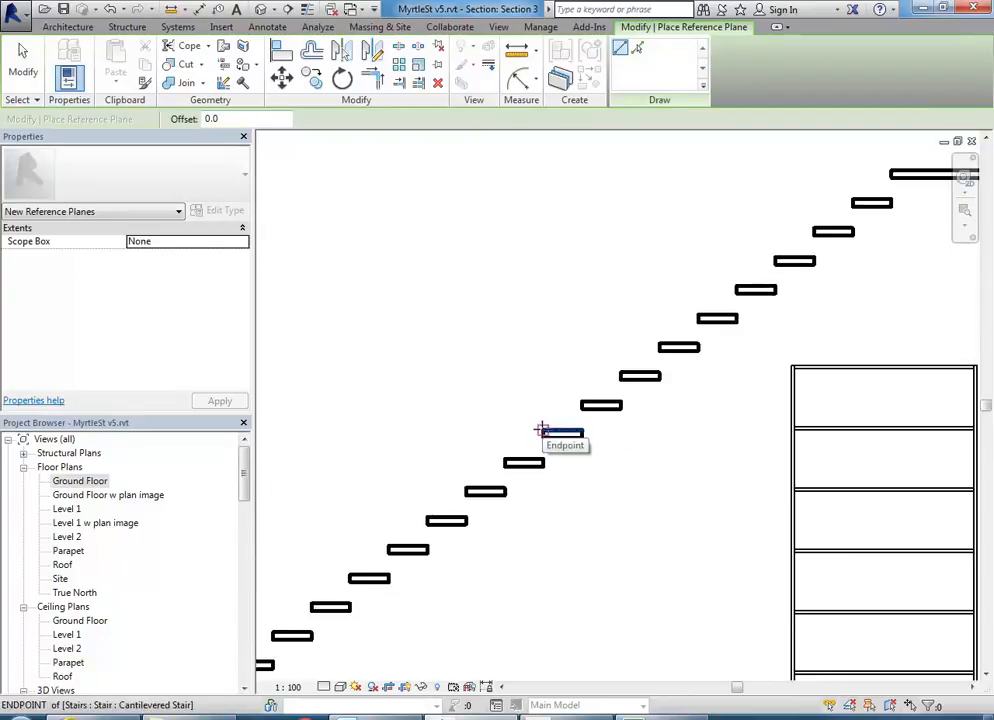
pyautogui.click(540, 429)
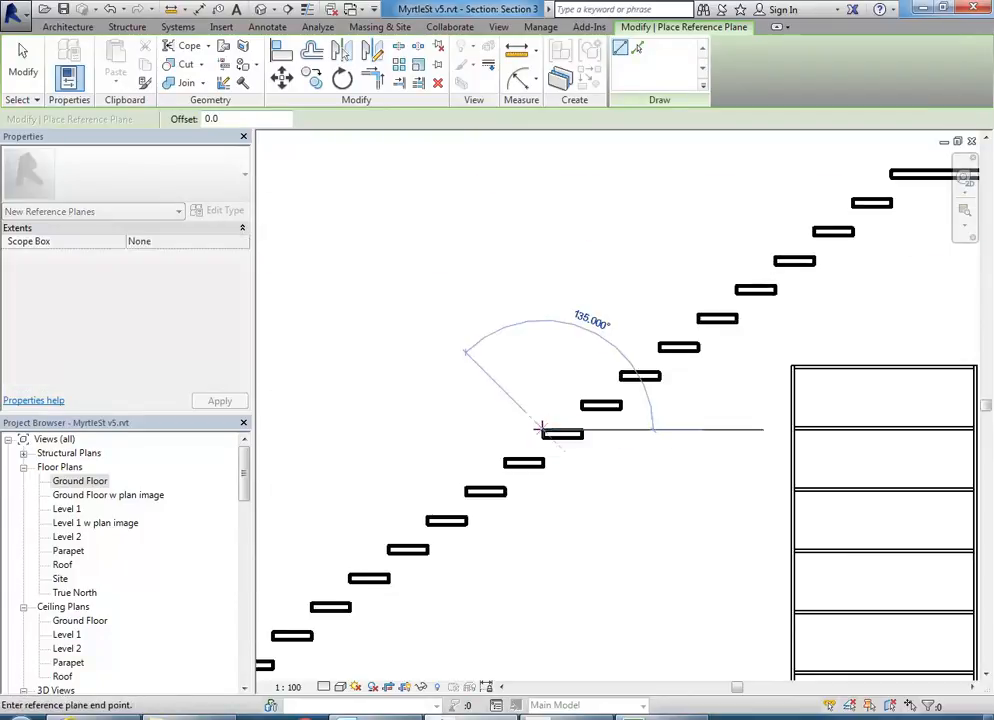
pyautogui.scroll(-2, 543, 290)
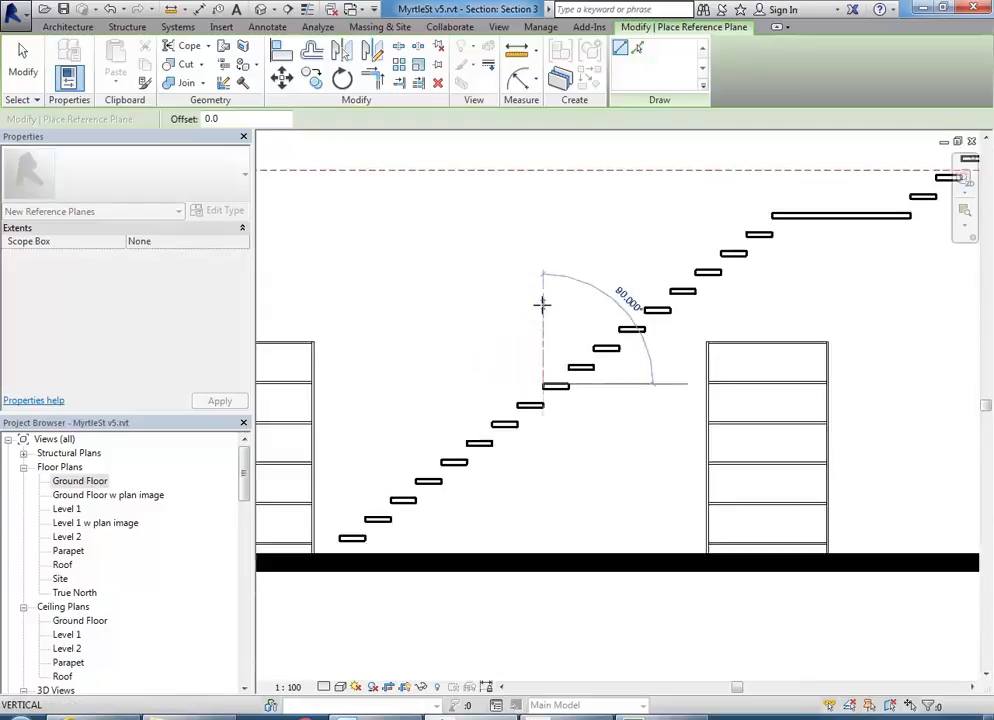
pyautogui.click(529, 220)
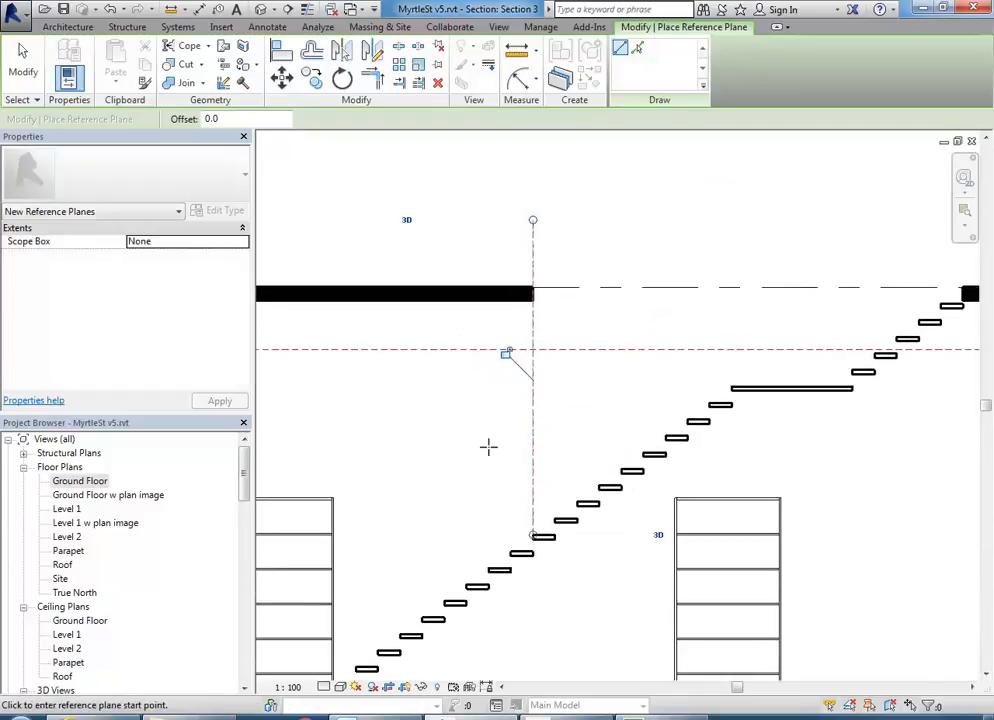
pyautogui.rightClick(462, 404)
pyautogui.click(512, 419)
# - Extend the reference plane's lower end down below the tread
pyautogui.moveTo(498, 425); pyautogui.dragTo(438, 365, button='middle')
pyautogui.click(480, 466)
pyautogui.moveTo(480, 482); pyautogui.dragTo(479, 535)
pyautogui.click(365, 382)
# - In the Ground Floor plan, trim both ends of the reference plane to the stair
pyautogui.doubleClick(97, 483)
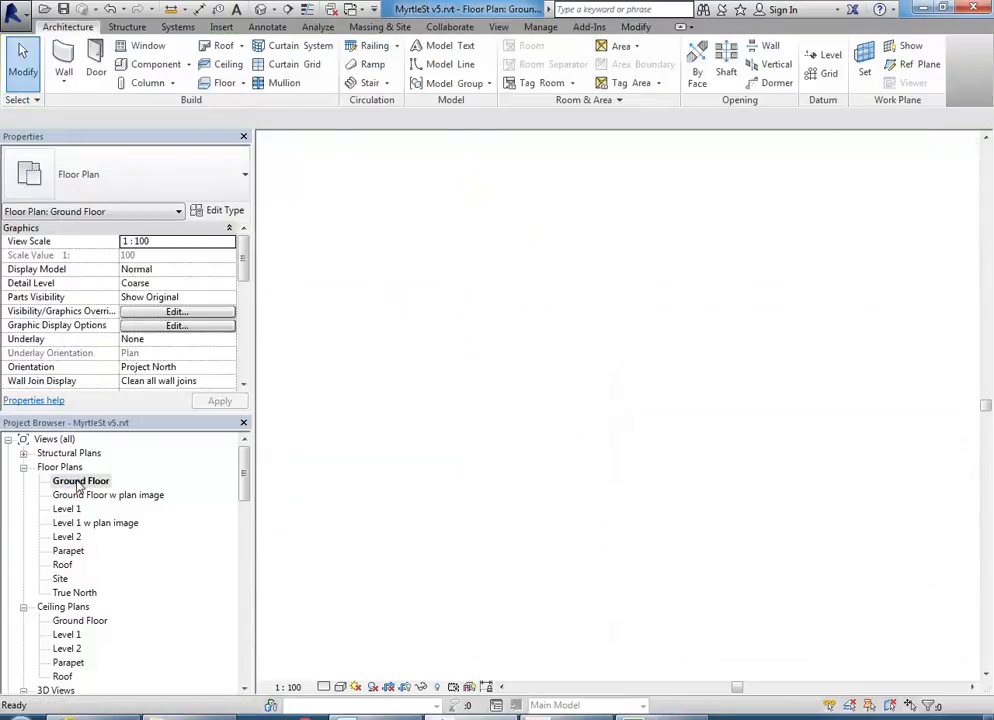
pyautogui.scroll(2, 562, 475)
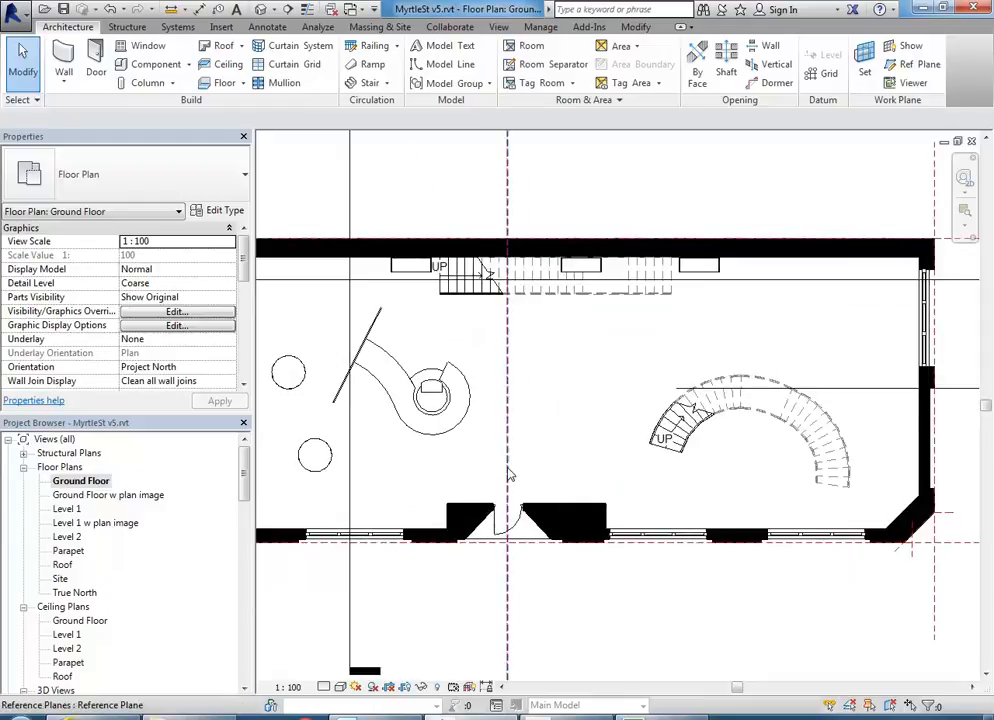
pyautogui.click(508, 472)
pyautogui.scroll(-3, 497, 569)
pyautogui.scroll(-2, 497, 571)
pyautogui.moveTo(497, 571); pyautogui.dragTo(476, 400, button='middle')
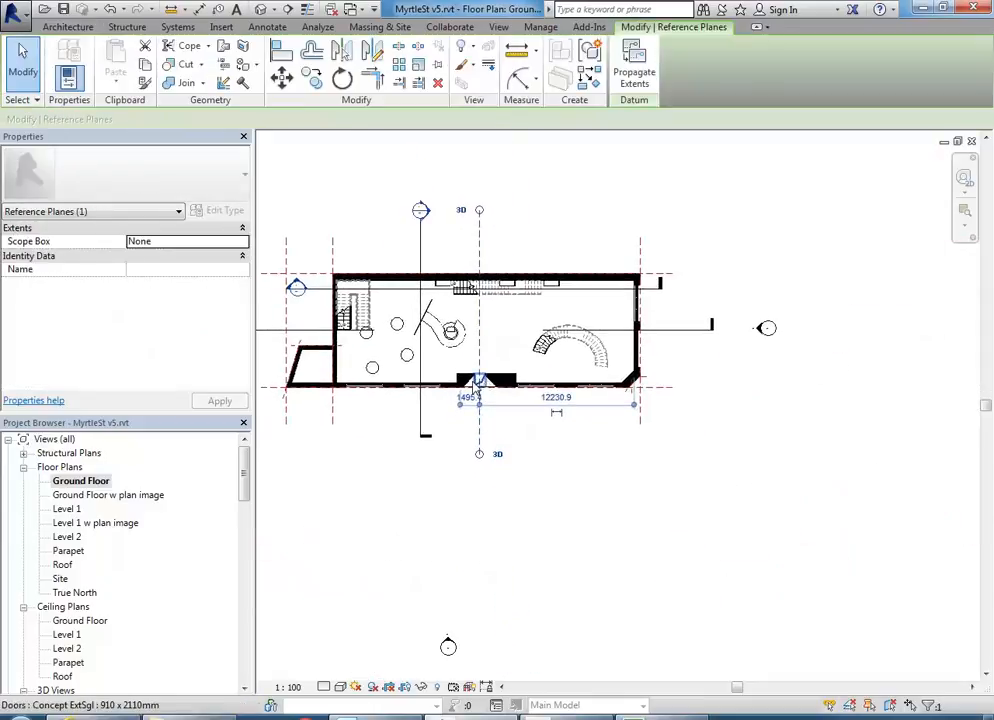
pyautogui.moveTo(479, 456); pyautogui.dragTo(477, 278)
pyautogui.moveTo(484, 224); pyautogui.dragTo(481, 260, button='middle')
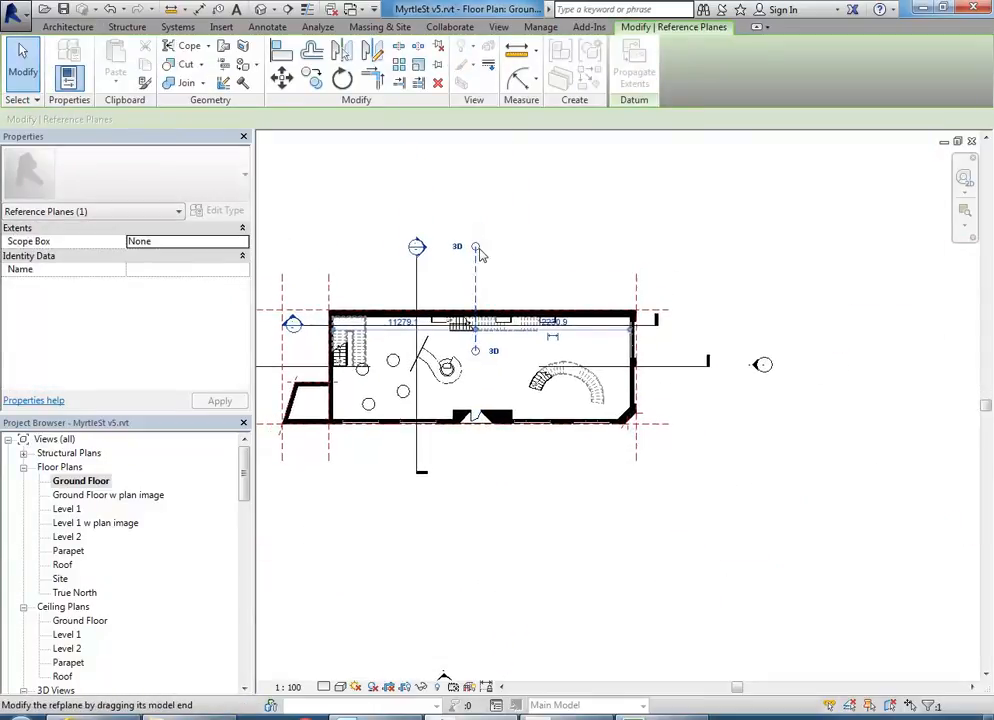
pyautogui.scroll(2, 479, 249)
pyautogui.moveTo(473, 247); pyautogui.dragTo(460, 327)
pyautogui.click(519, 310)
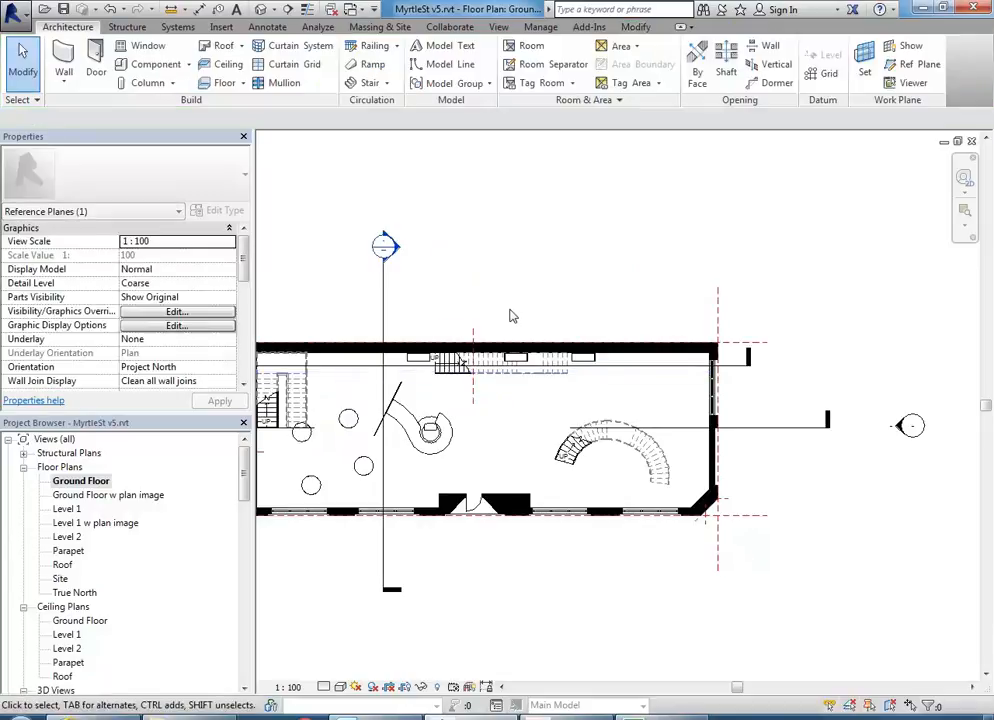
# - Open the Level 1 plan and inspect the floor slab around the stair
pyautogui.scroll(1, 504, 309)
pyautogui.scroll(1, 504, 310)
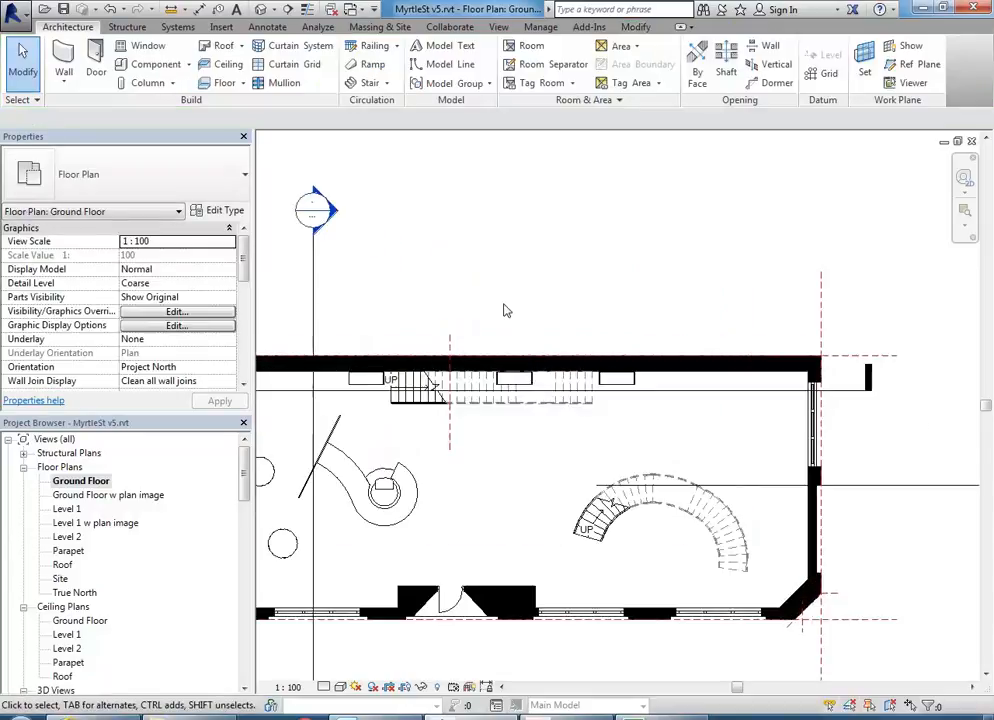
pyautogui.doubleClick(66, 508)
pyautogui.moveTo(511, 430); pyautogui.dragTo(582, 538, button='middle')
pyautogui.scroll(2, 513, 499)
pyautogui.scroll(1, 457, 410)
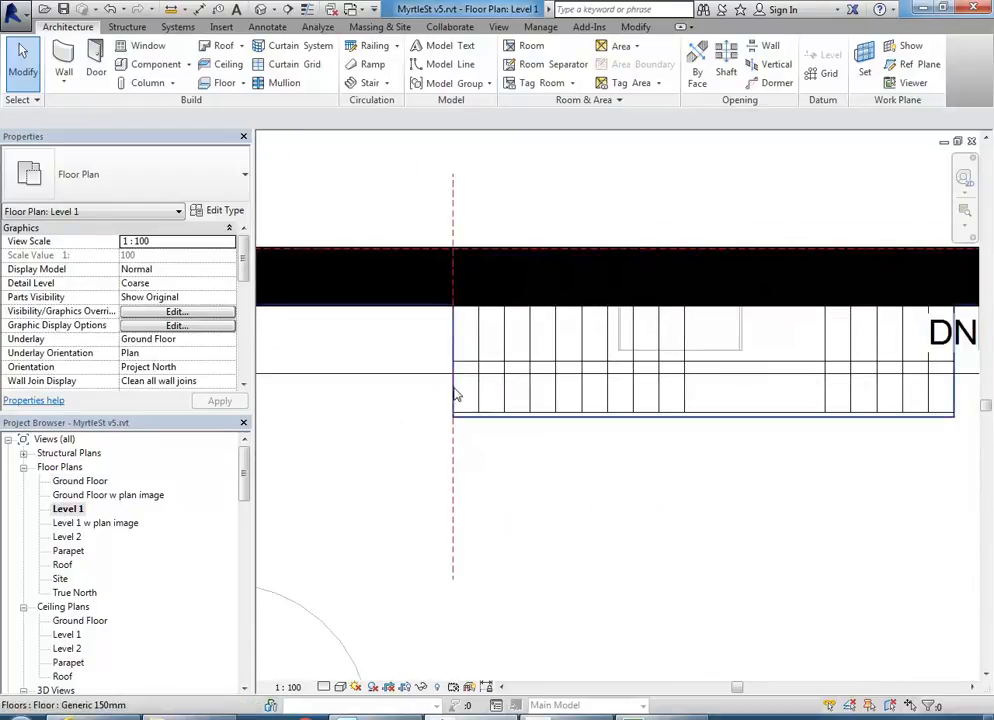
pyautogui.click(455, 393)
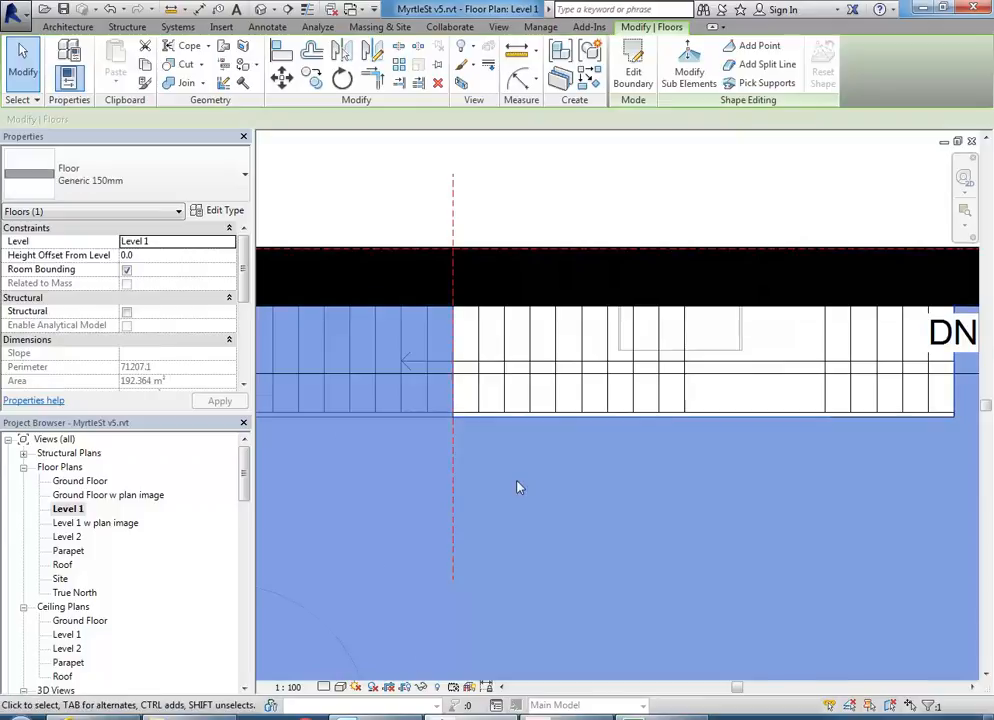
pyautogui.scroll(-1, 515, 468)
pyautogui.press('Escape')
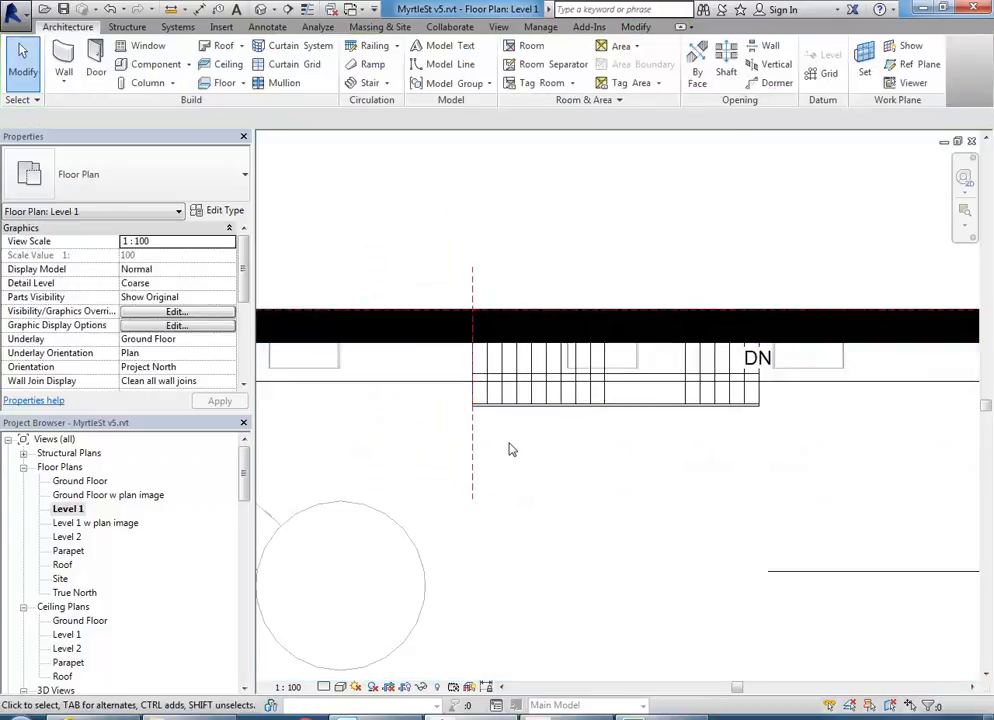
pyautogui.scroll(-2, 510, 450)
pyautogui.moveTo(517, 454); pyautogui.dragTo(533, 393, button='middle')
pyautogui.moveTo(245, 484)
pyautogui.mouseDown()
pyautogui.moveTo(246, 497)
pyautogui.moveTo(246, 473)
pyautogui.mouseUp()
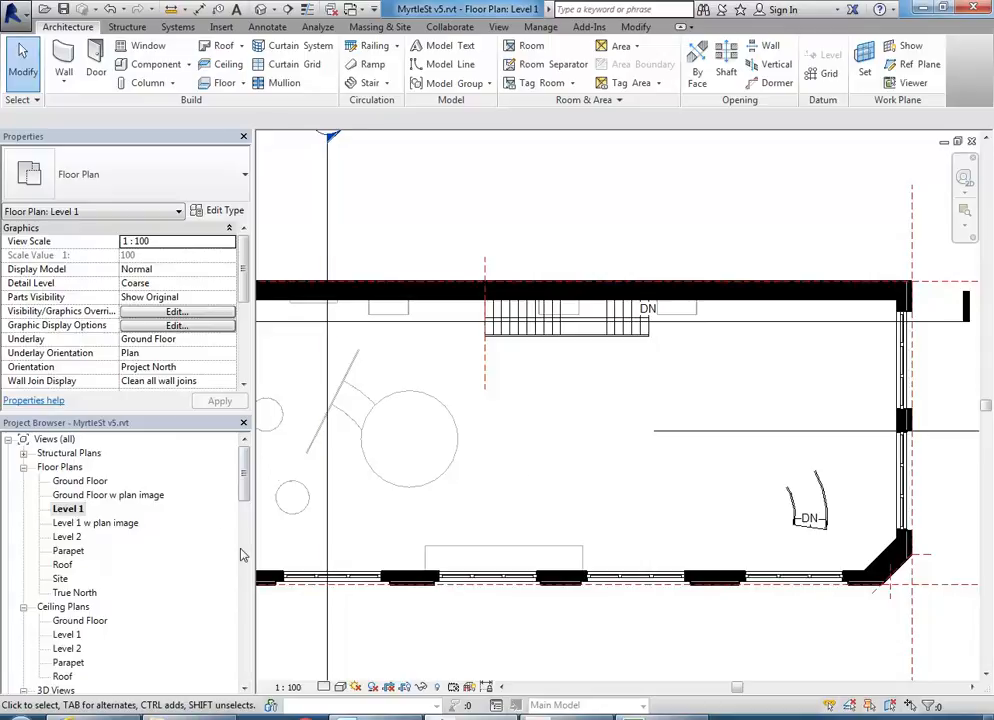
pyautogui.moveTo(244, 477)
pyautogui.mouseDown()
pyautogui.moveTo(243, 527)
pyautogui.moveTo(244, 476)
pyautogui.mouseUp()
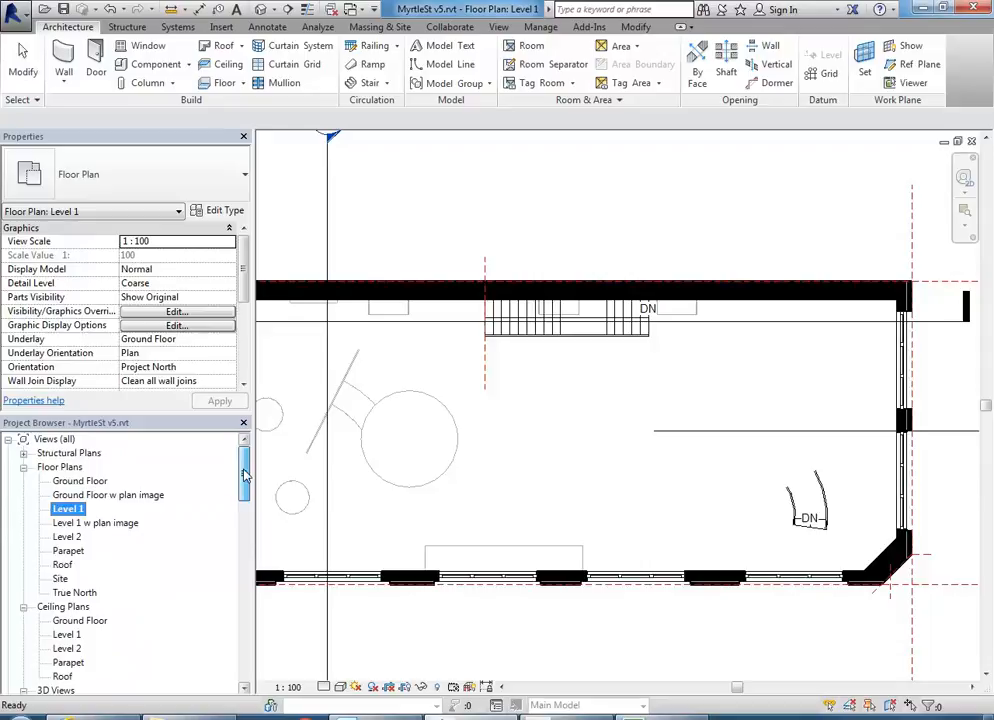
# - In the Ground Floor ceiling plan, start a sketched Compound Ceiling Plain
pyautogui.doubleClick(75, 621)
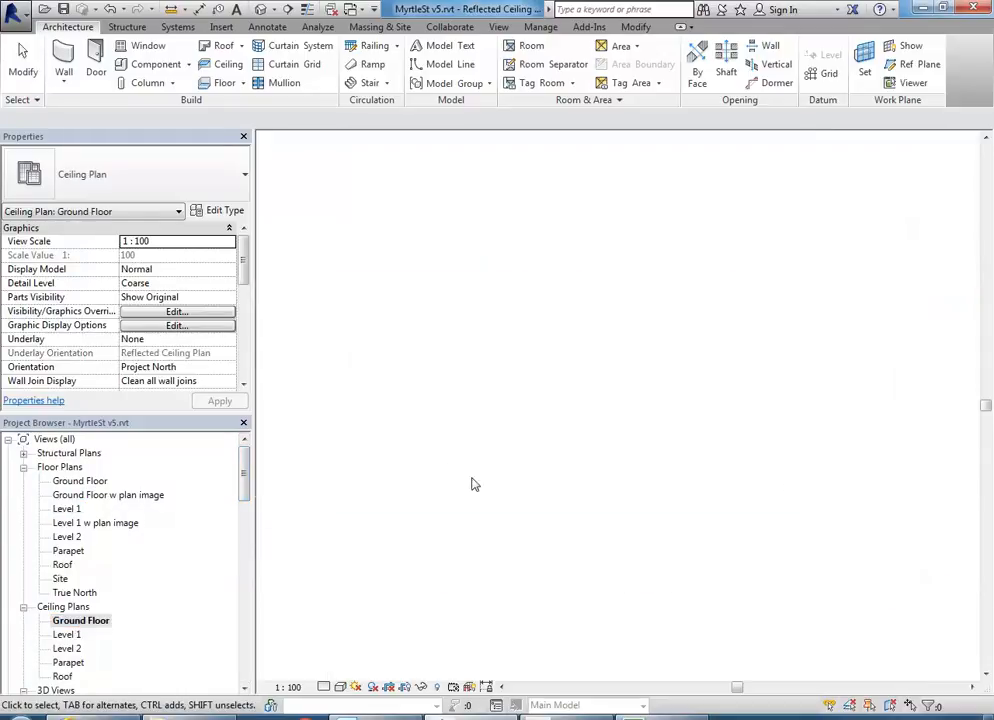
pyautogui.moveTo(524, 475); pyautogui.dragTo(619, 520, button='middle')
pyautogui.moveTo(616, 328); pyautogui.dragTo(601, 326, button='middle')
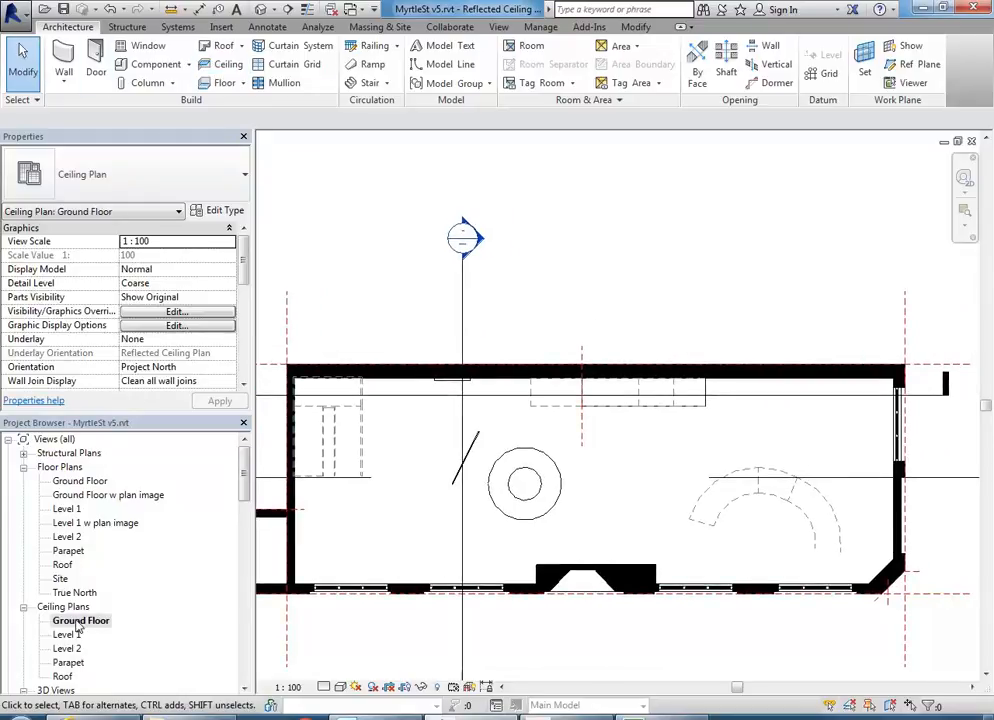
pyautogui.click(220, 65)
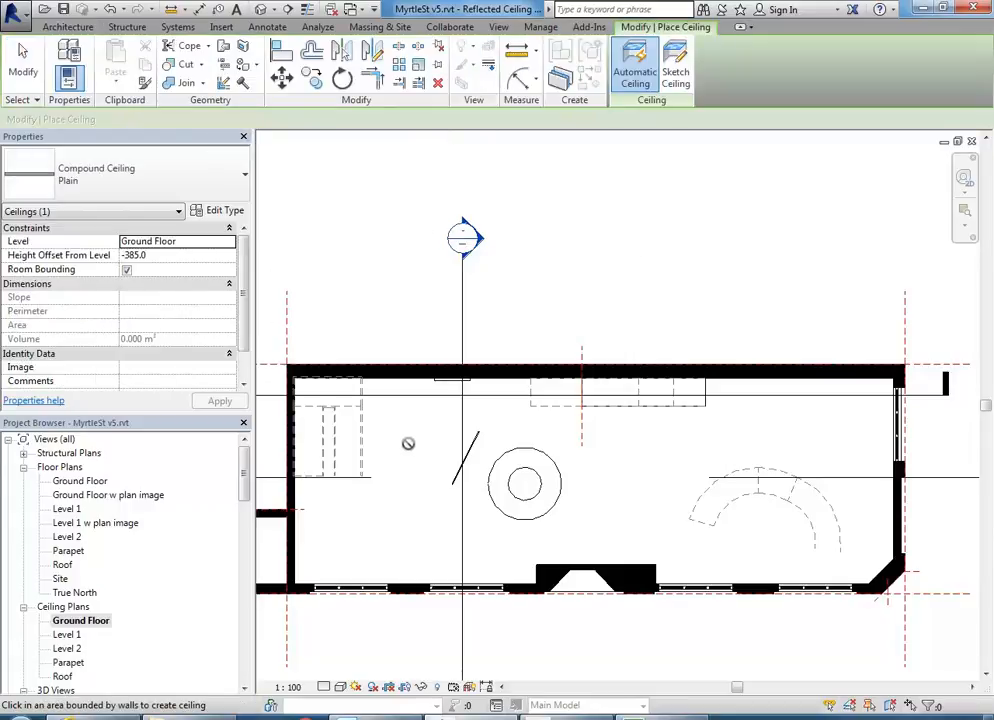
pyautogui.moveTo(430, 433)
pyautogui.mouseDown(button='middle')
pyautogui.moveTo(461, 428)
pyautogui.moveTo(435, 450)
pyautogui.mouseUp(button='middle')
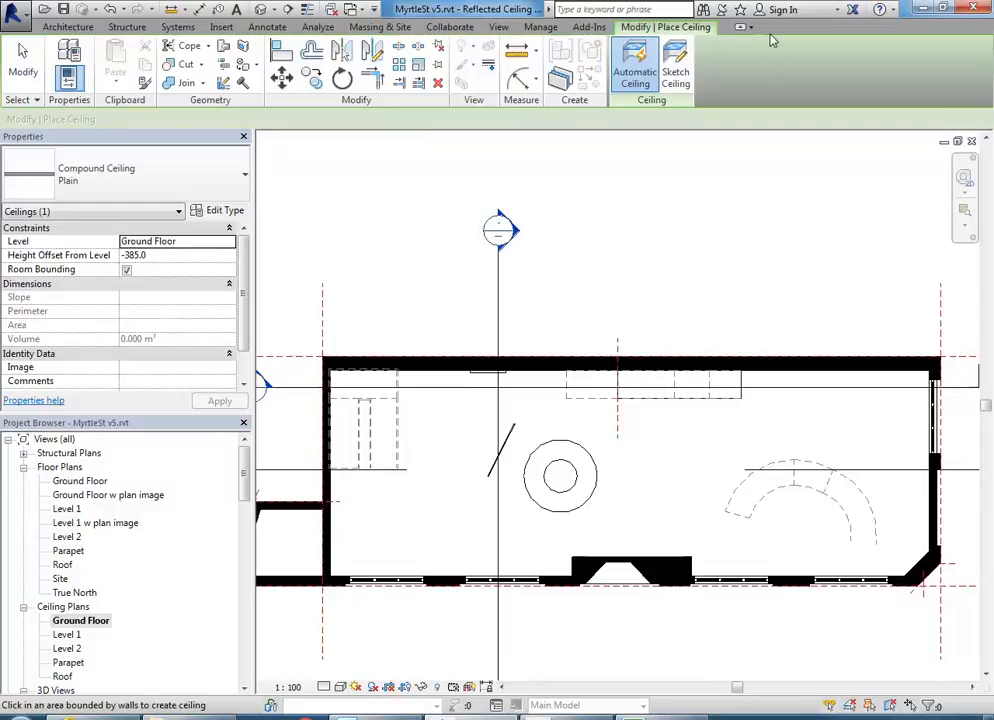
pyautogui.click(675, 70)
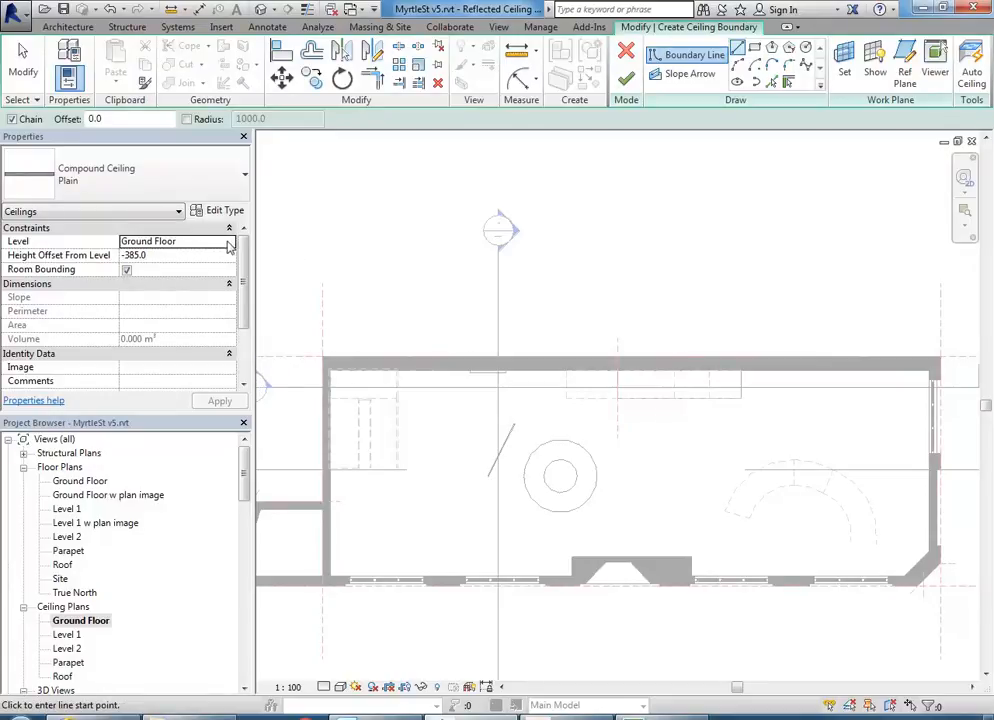
# - Host the ceiling on Level 1 with a -700 height offset
pyautogui.click(229, 243)
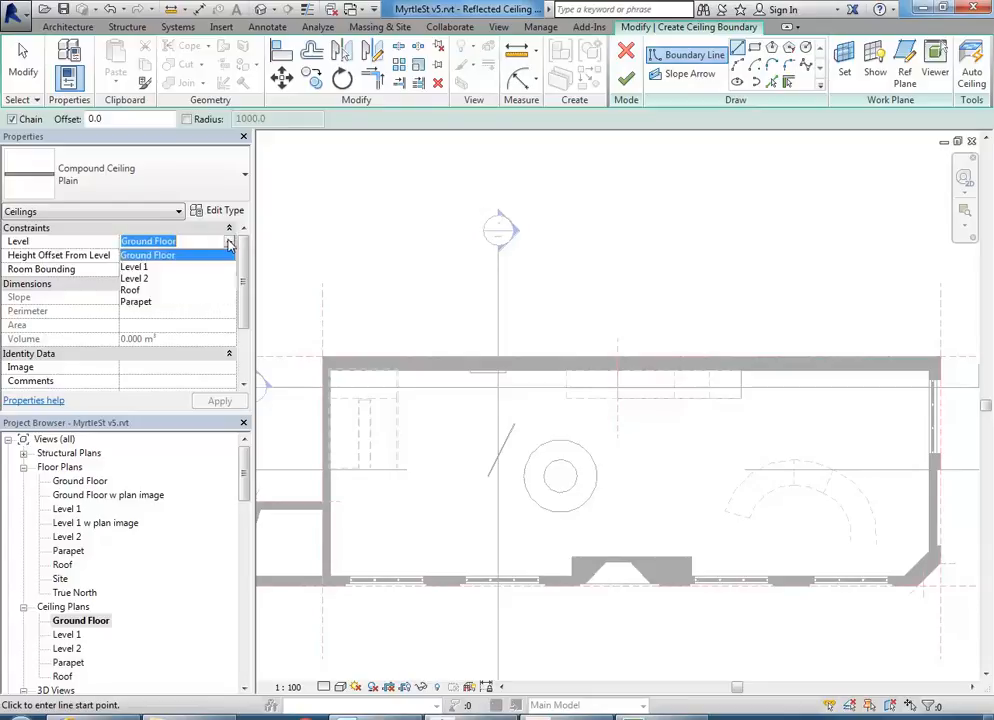
pyautogui.click(139, 268)
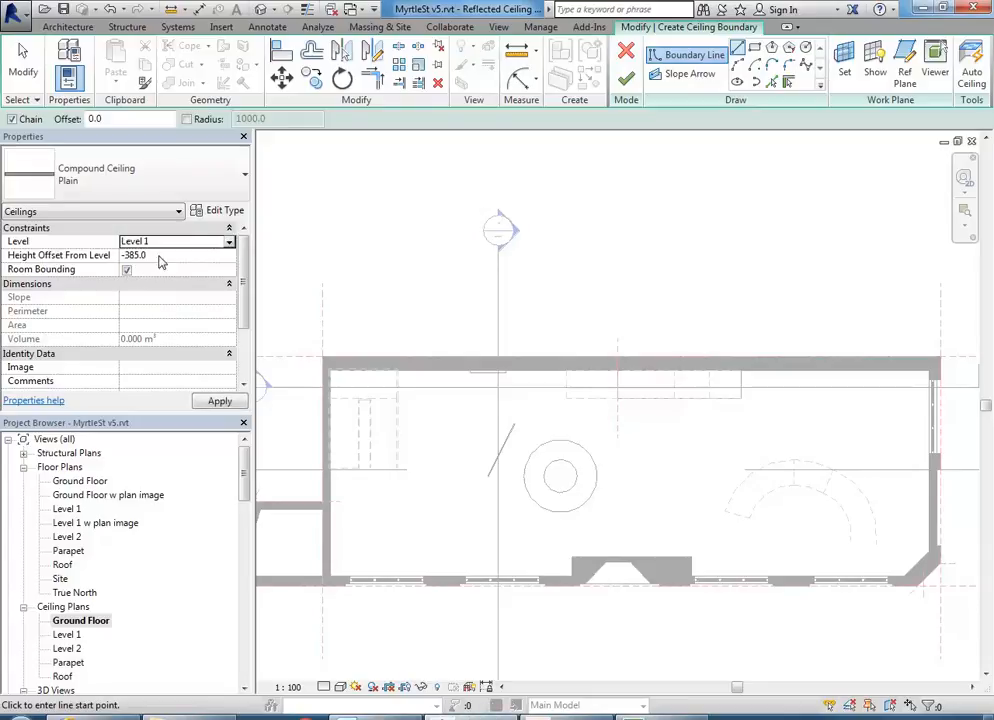
pyautogui.click(159, 256)
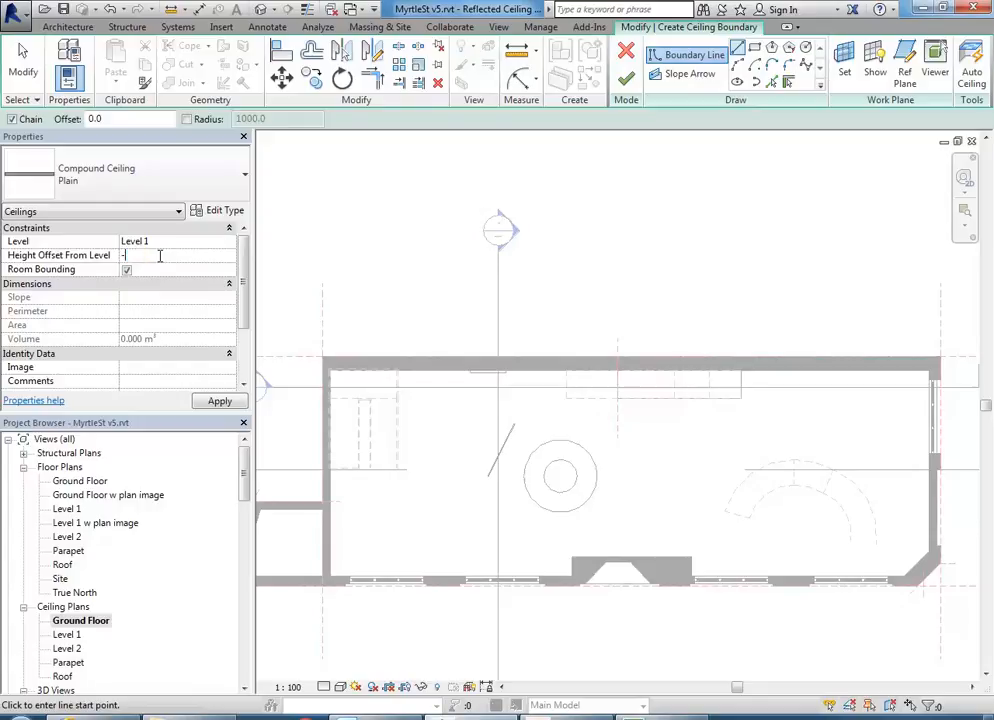
pyautogui.press('Return')
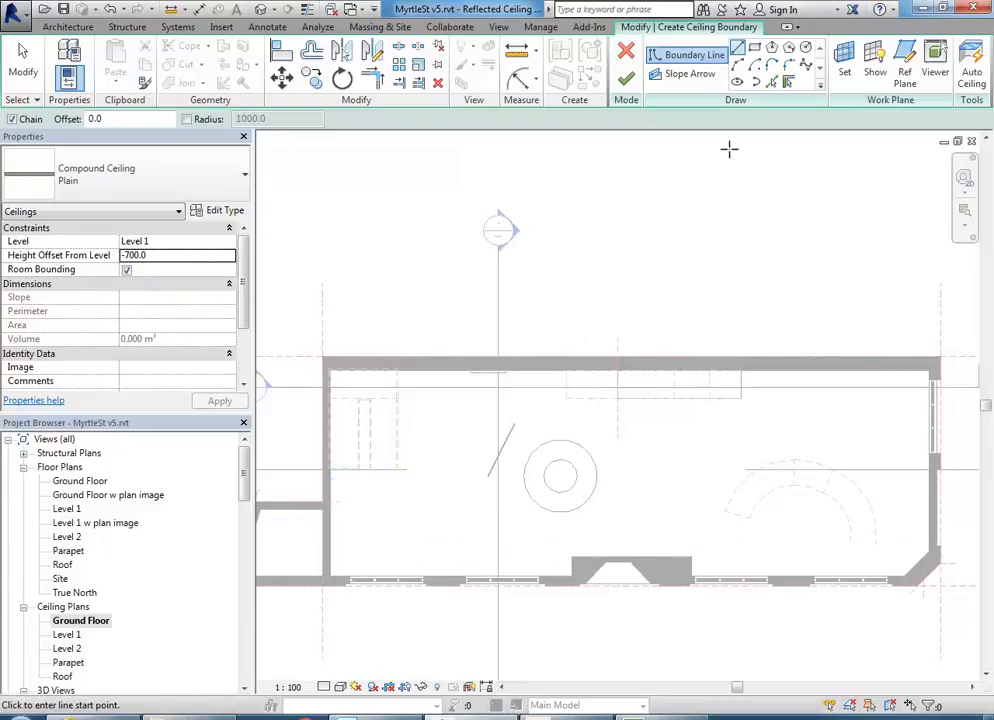
# - Pick the top, right, diagonal, bottom, chimney and left walls as the ceiling boundary
pyautogui.click(788, 85)
pyautogui.click(803, 372)
pyautogui.click(928, 502)
pyautogui.moveTo(888, 519); pyautogui.dragTo(718, 474, button='middle')
pyautogui.scroll(1, 708, 475)
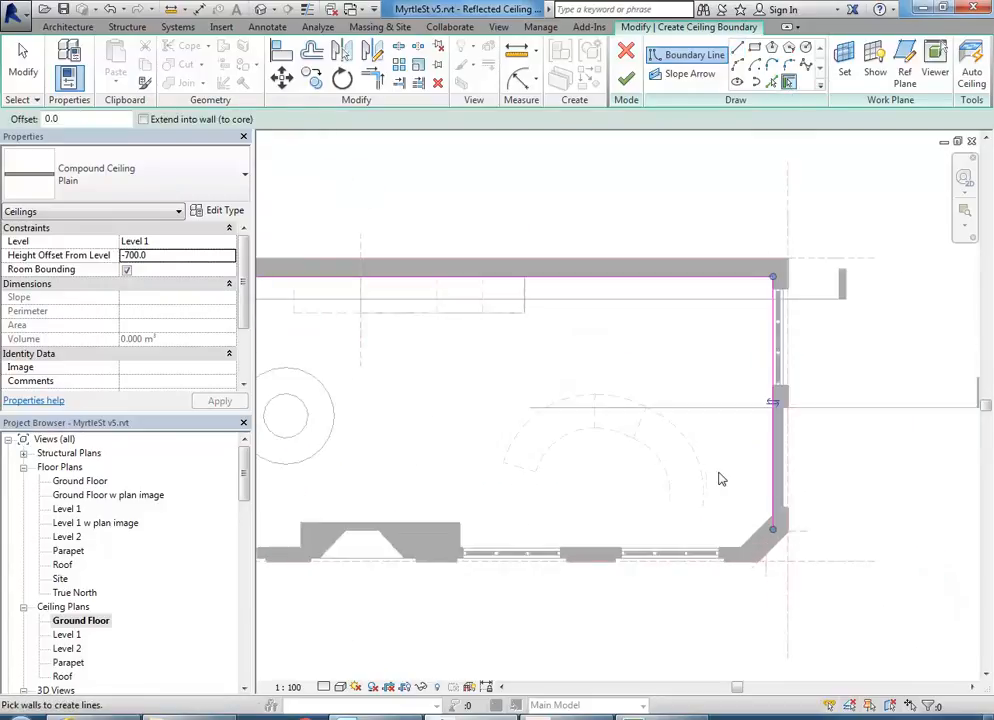
pyautogui.click(761, 542)
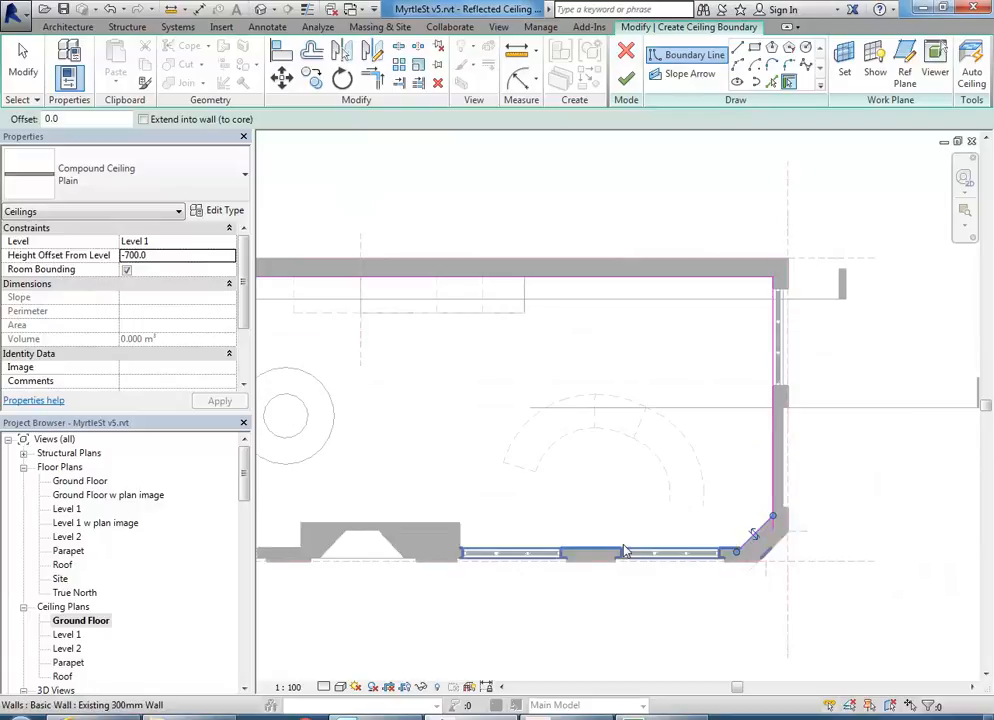
pyautogui.click(599, 554)
pyautogui.scroll(-1, 488, 490)
pyautogui.moveTo(486, 490); pyautogui.dragTo(735, 482, button='middle')
pyautogui.scroll(1, 674, 530)
pyautogui.click(696, 506)
pyautogui.click(517, 545)
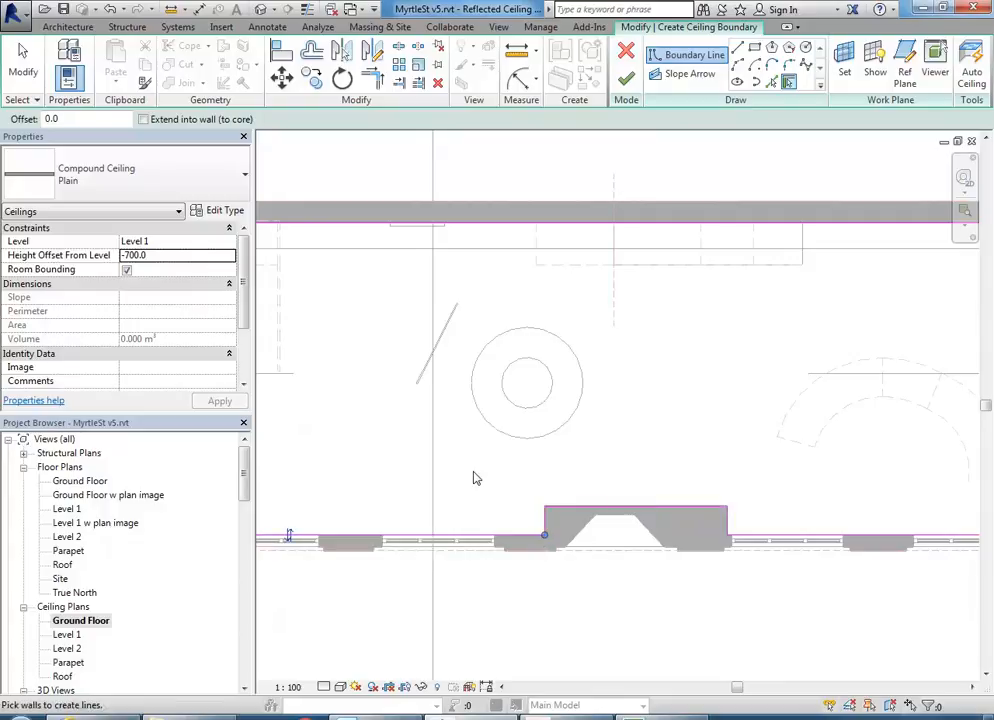
pyautogui.moveTo(481, 484); pyautogui.dragTo(615, 515, button='middle')
pyautogui.click(385, 514)
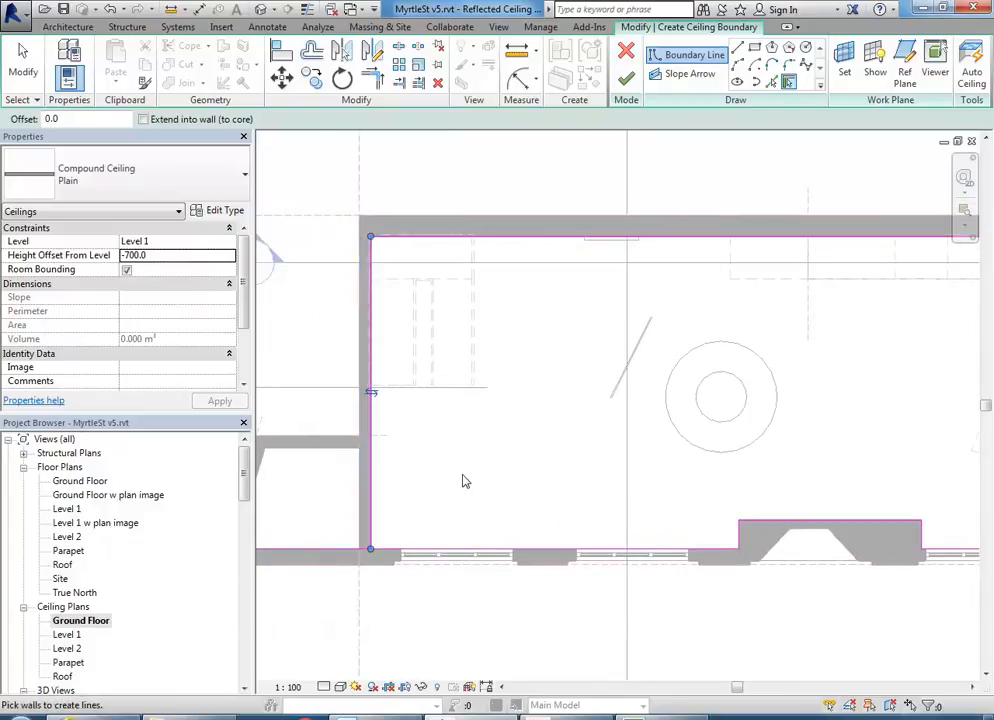
# - Trim the boundary lines into clean corners and finish the ceiling
pyautogui.click(374, 82)
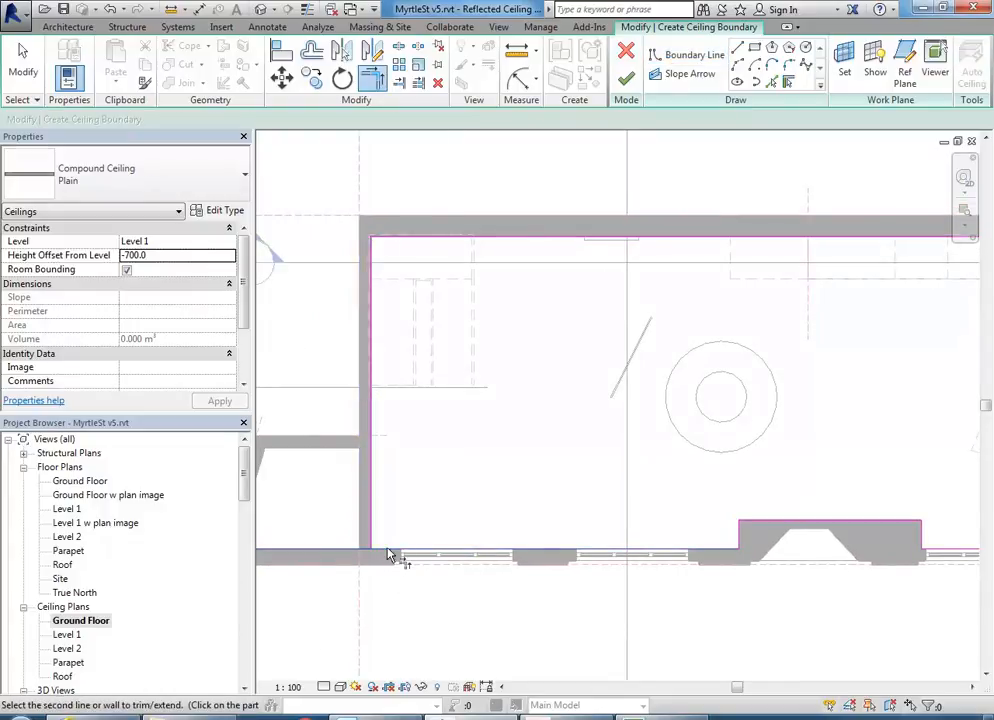
pyautogui.scroll(-1, 373, 537)
pyautogui.moveTo(600, 467); pyautogui.dragTo(453, 462, button='middle')
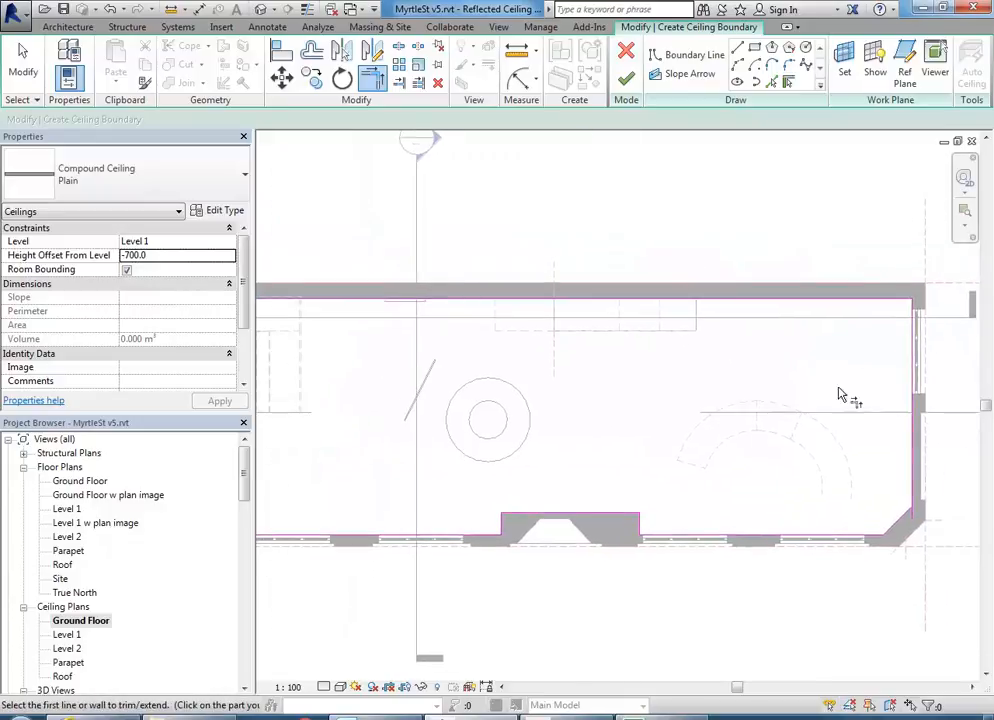
pyautogui.scroll(-1, 740, 480)
pyautogui.moveTo(676, 445); pyautogui.dragTo(648, 455, button='middle')
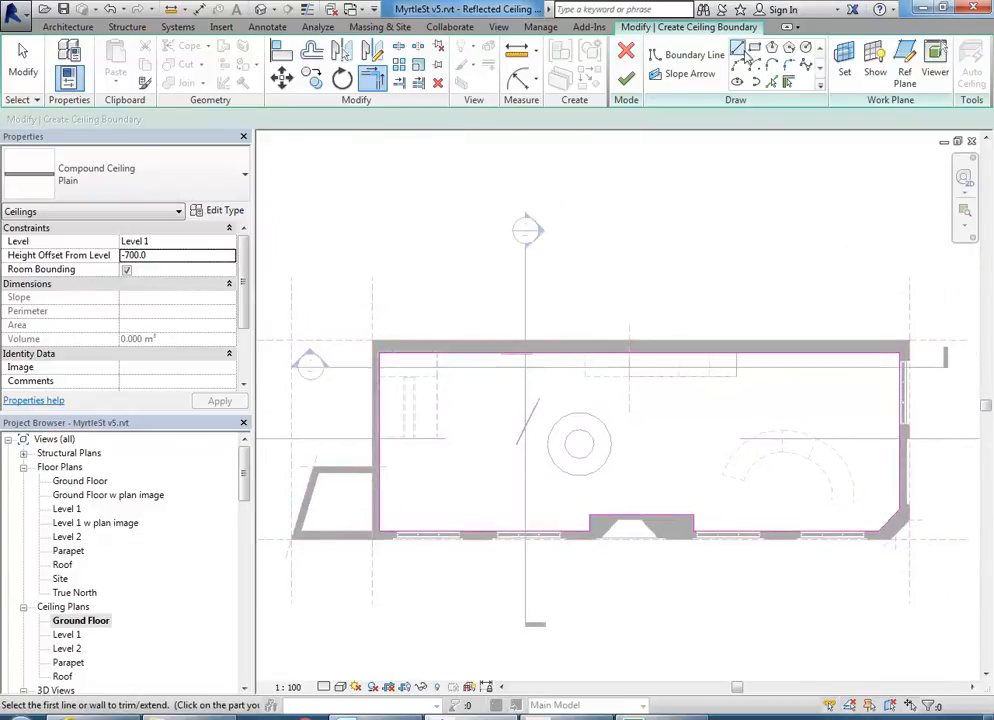
pyautogui.click(740, 50)
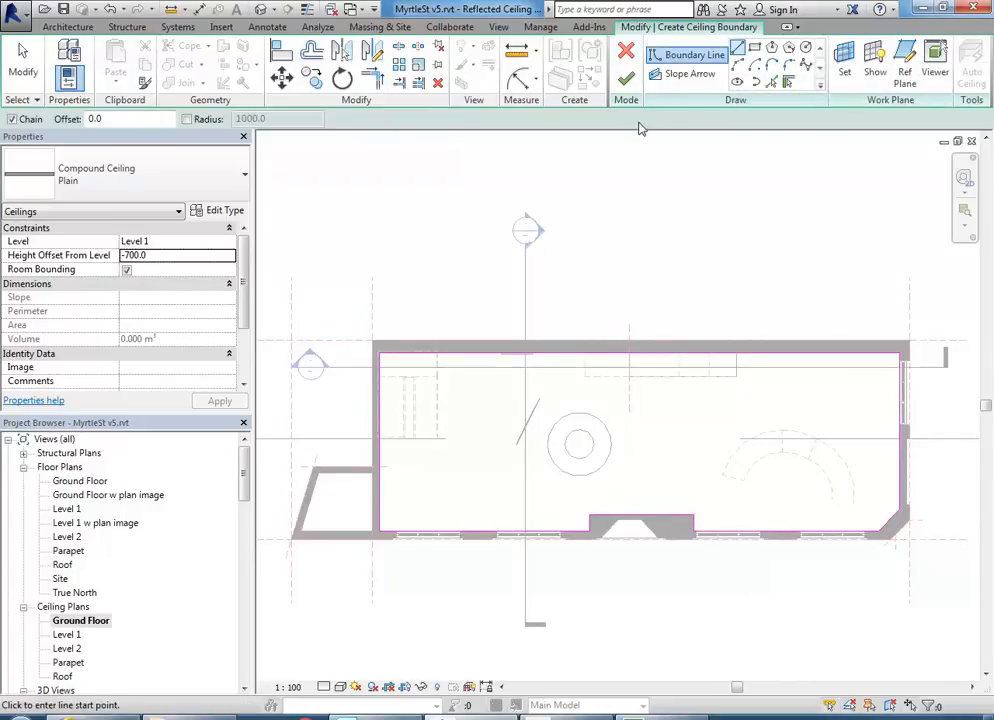
pyautogui.click(627, 81)
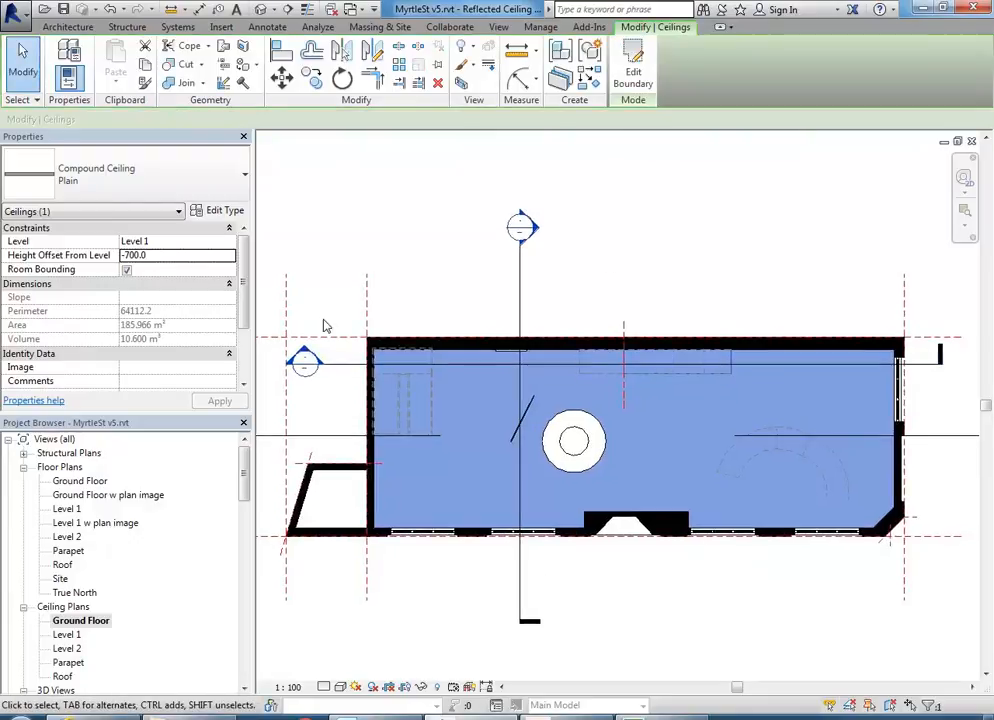
# - Open Section 3 and frame the stair top where the new ceiling crosses it
pyautogui.doubleClick(314, 364)
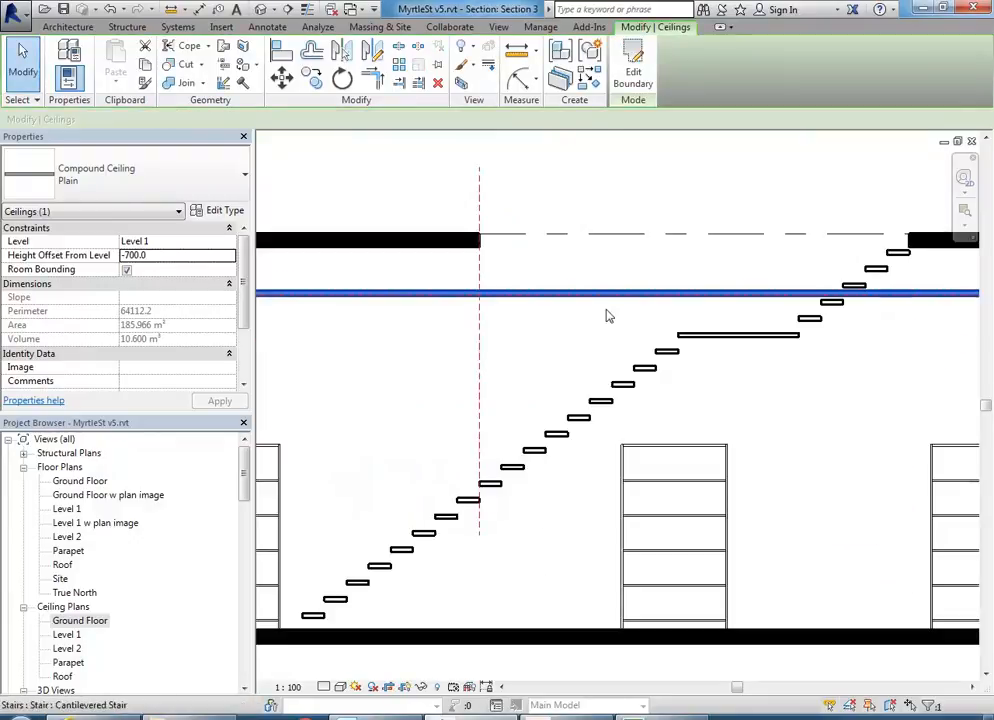
pyautogui.scroll(-1, 524, 340)
pyautogui.scroll(2, 577, 346)
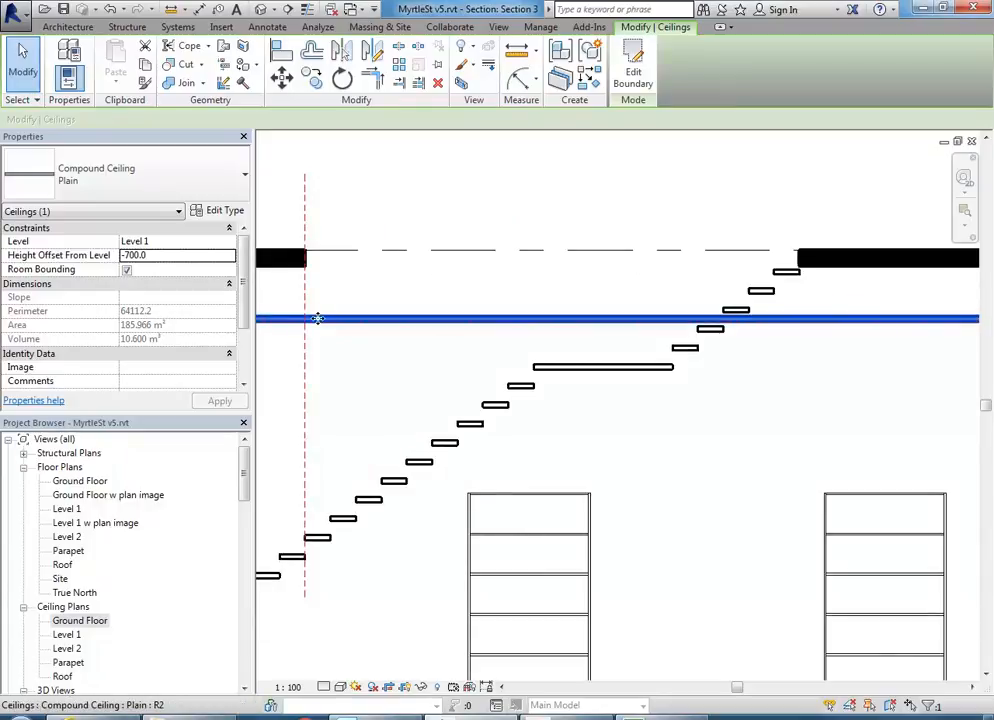
pyautogui.moveTo(317, 318); pyautogui.dragTo(640, 399, button='middle')
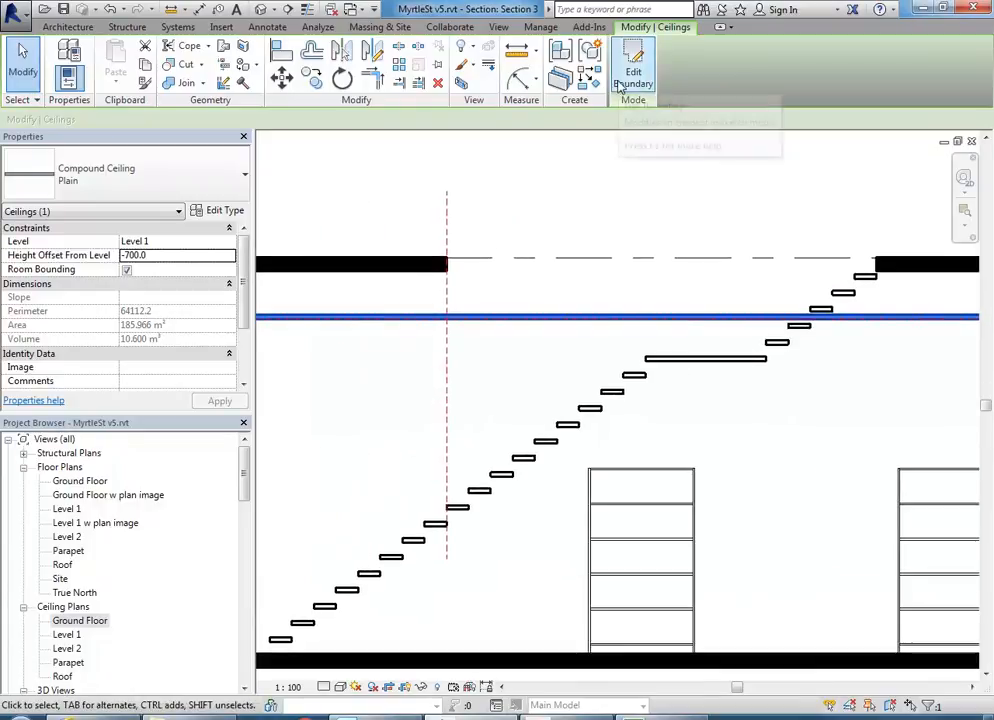
# - Edit the Ground Floor ceiling boundary, picking the reference lines as the stair notch edges
pyautogui.doubleClick(62, 620)
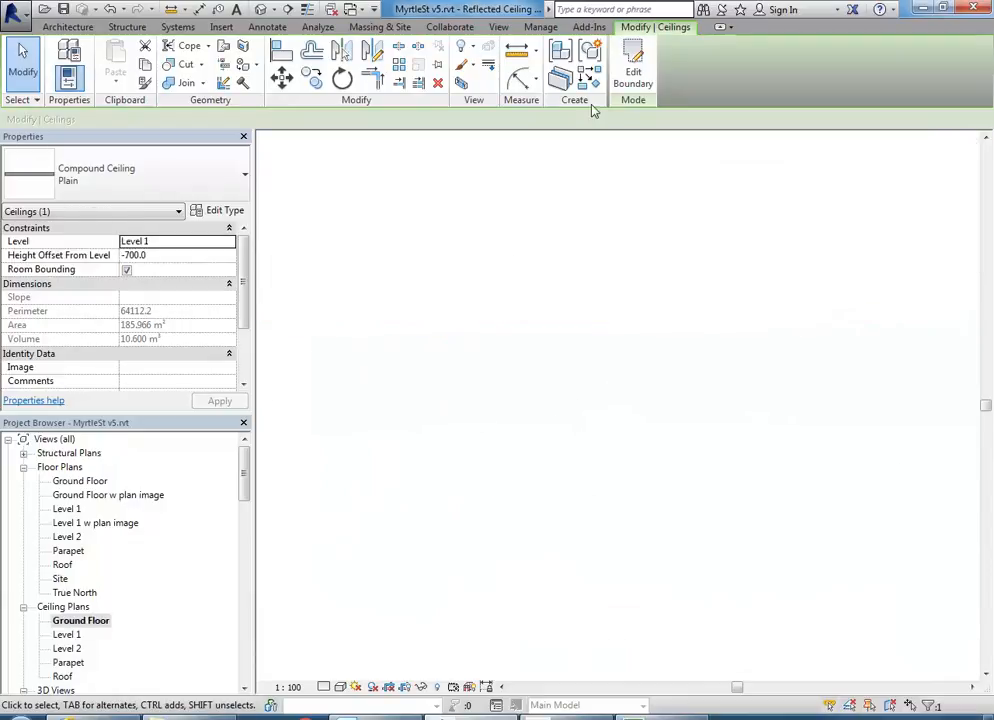
pyautogui.doubleClick(697, 349)
pyautogui.scroll(6, 572, 371)
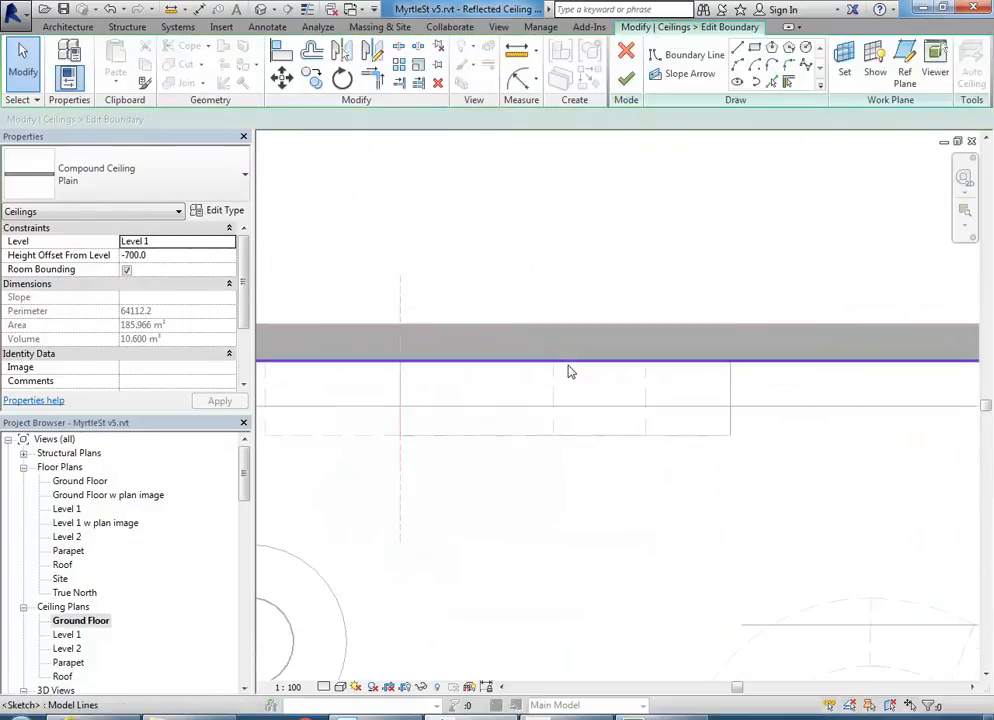
pyautogui.click(771, 81)
pyautogui.click(428, 329)
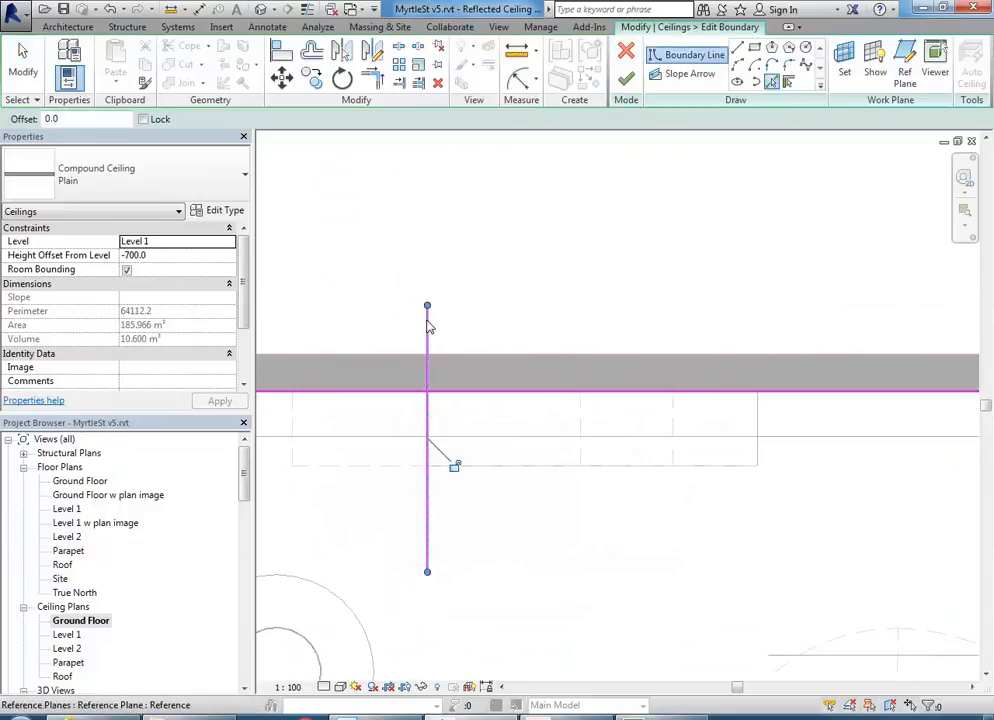
pyautogui.click(640, 466)
pyautogui.click(757, 456)
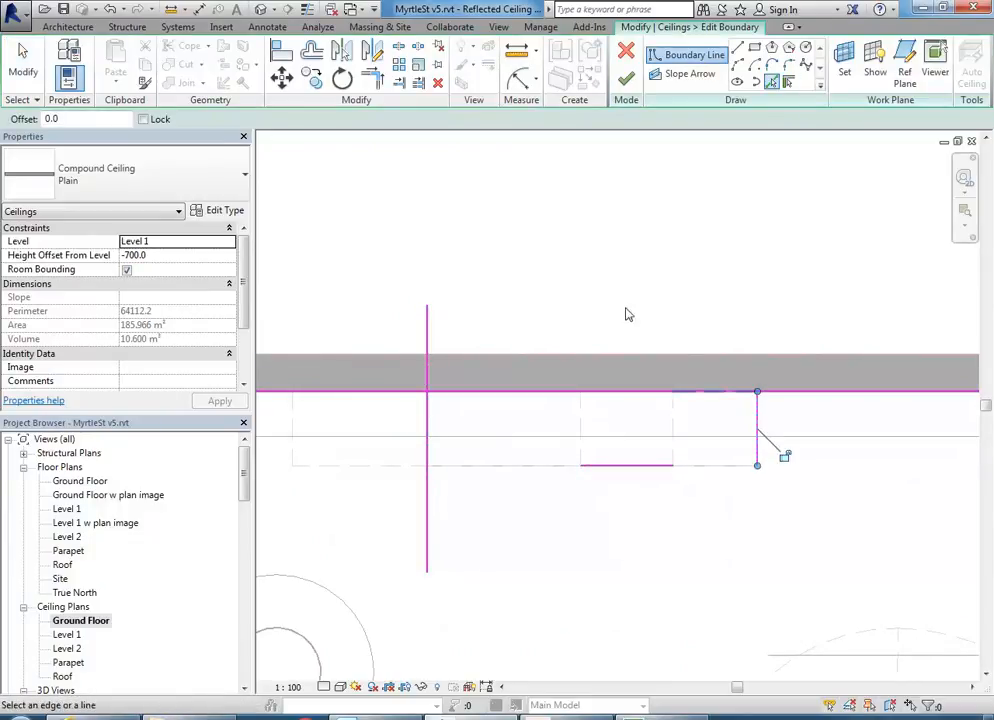
# - Trim the notch lines into corners with TR and finish the ceiling at 180.616 m²
pyautogui.press('s')
pyautogui.press('l')
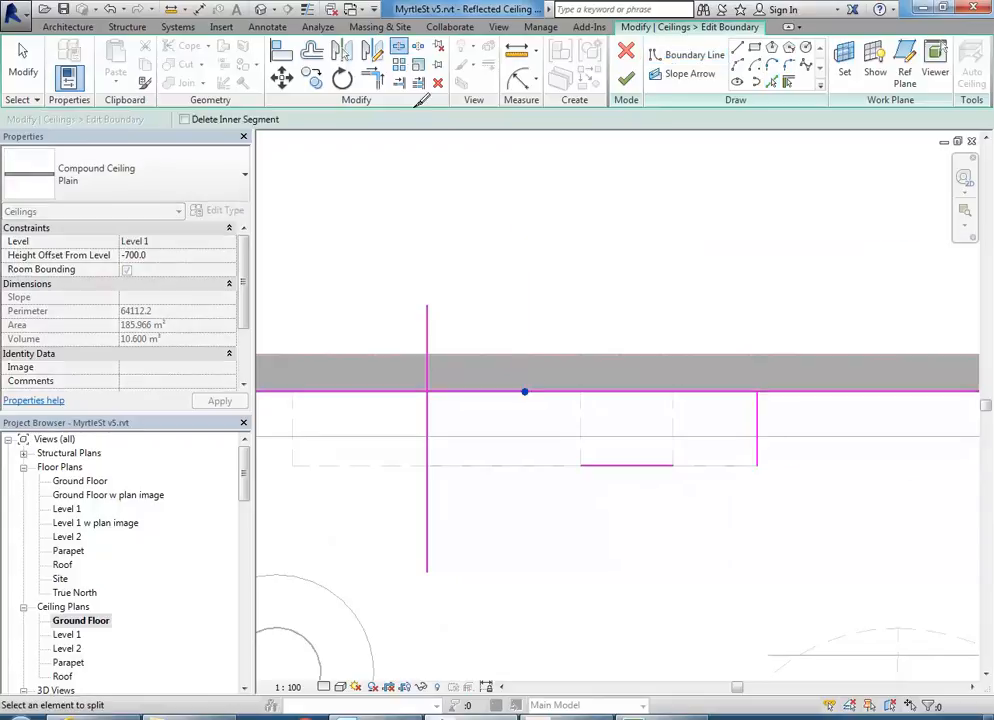
pyautogui.press('t')
pyautogui.press('r')
pyautogui.click(408, 398)
pyautogui.click(427, 423)
pyautogui.click(427, 426)
pyautogui.click(616, 466)
pyautogui.click(620, 466)
pyautogui.click(758, 438)
pyautogui.click(758, 437)
pyautogui.click(774, 392)
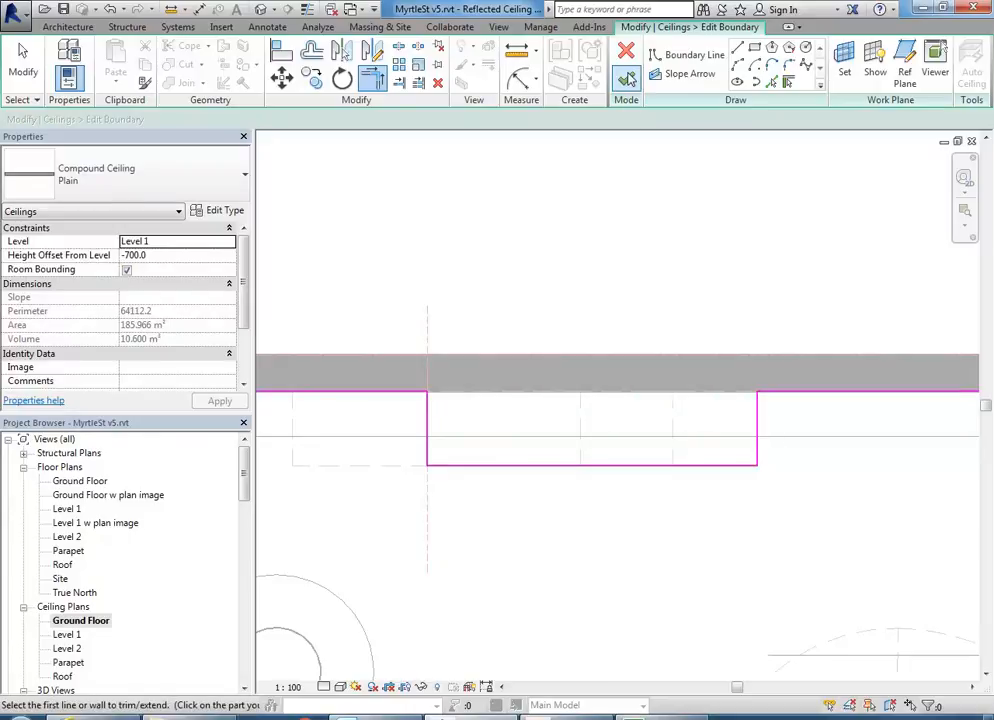
pyautogui.click(626, 80)
pyautogui.moveTo(243, 485); pyautogui.dragTo(243, 522)
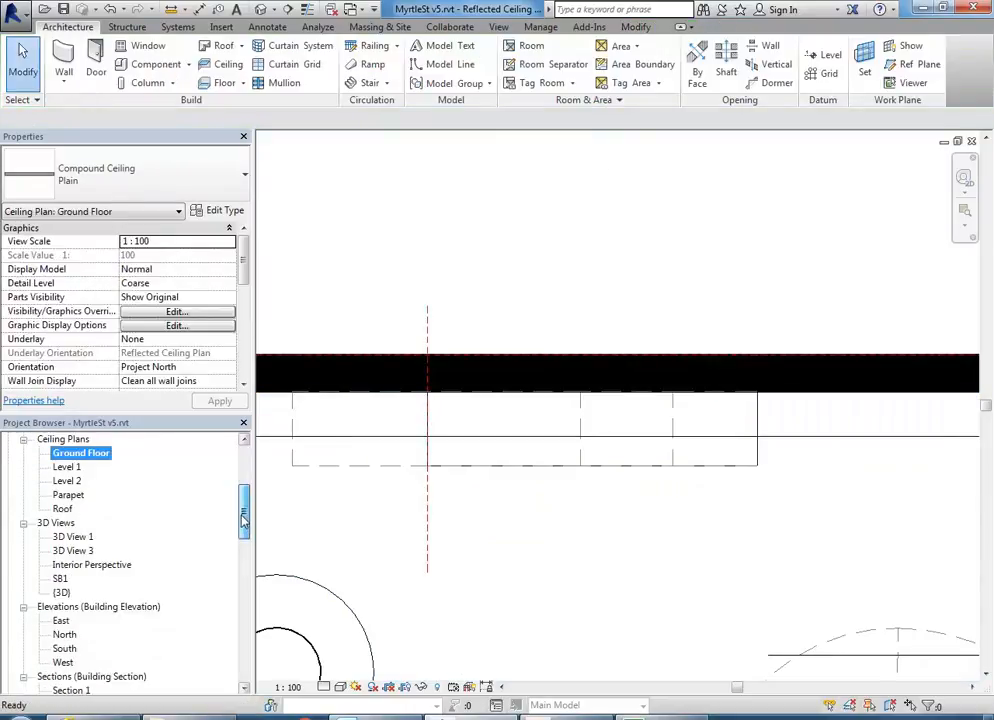
pyautogui.doubleClick(60, 579)
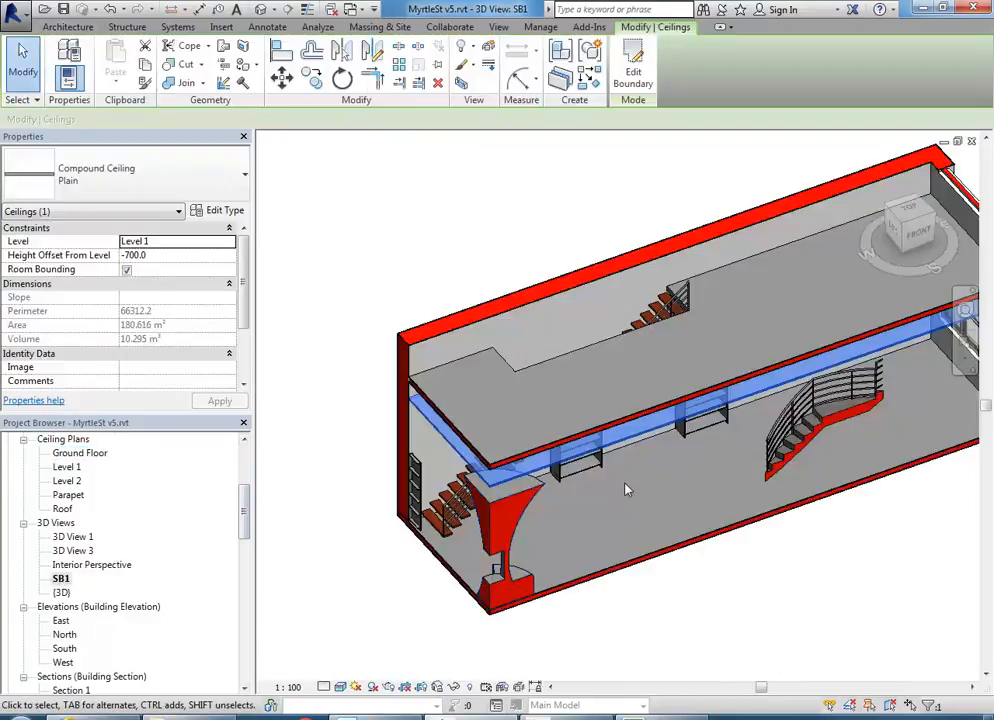
pyautogui.keyDown('shift'); pyautogui.moveTo(626, 488); pyautogui.dragTo(572, 328, button='middle'); pyautogui.keyUp('shift')
pyautogui.press('Escape')
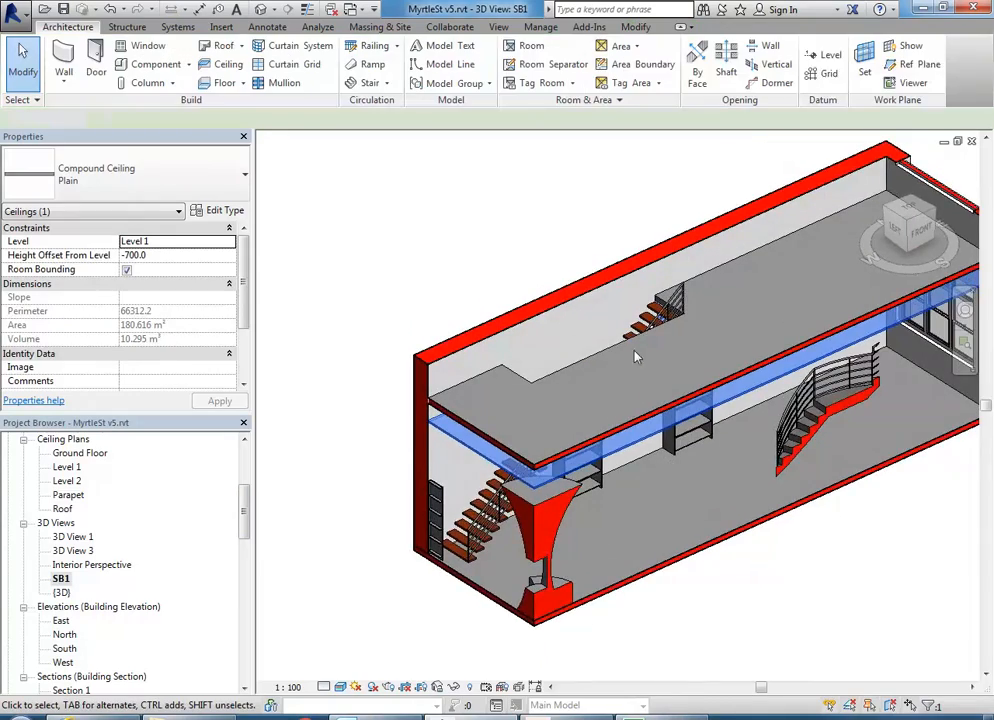
pyautogui.scroll(4, 642, 390)
pyautogui.keyDown('shift'); pyautogui.moveTo(642, 390); pyautogui.dragTo(503, 433, button='middle'); pyautogui.keyUp('shift')
pyautogui.scroll(2, 555, 439)
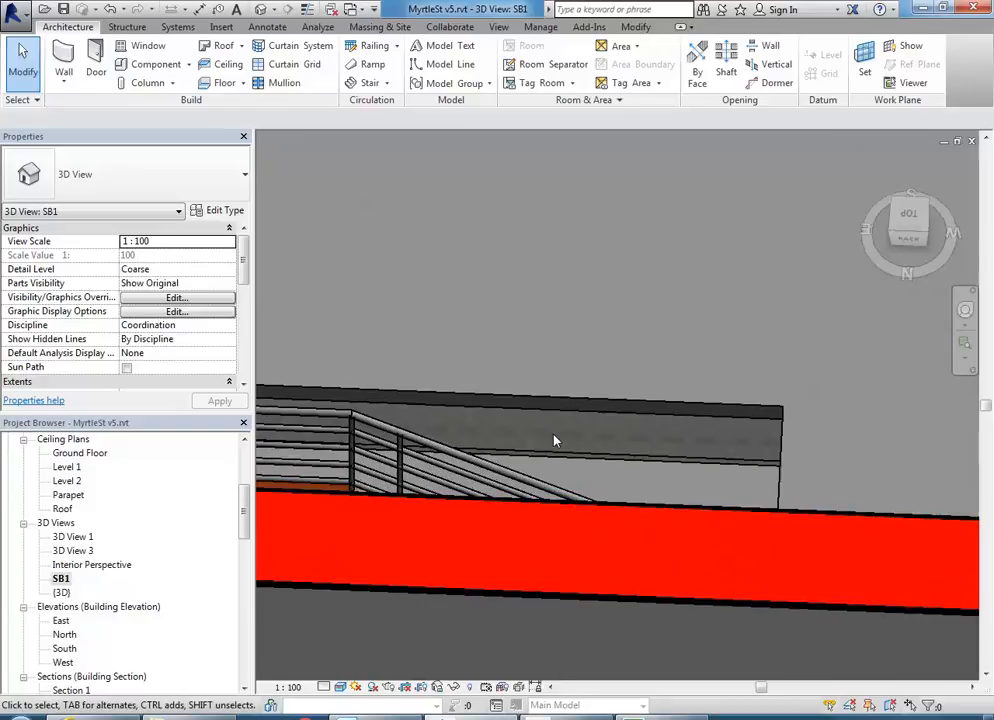
pyautogui.click(599, 465)
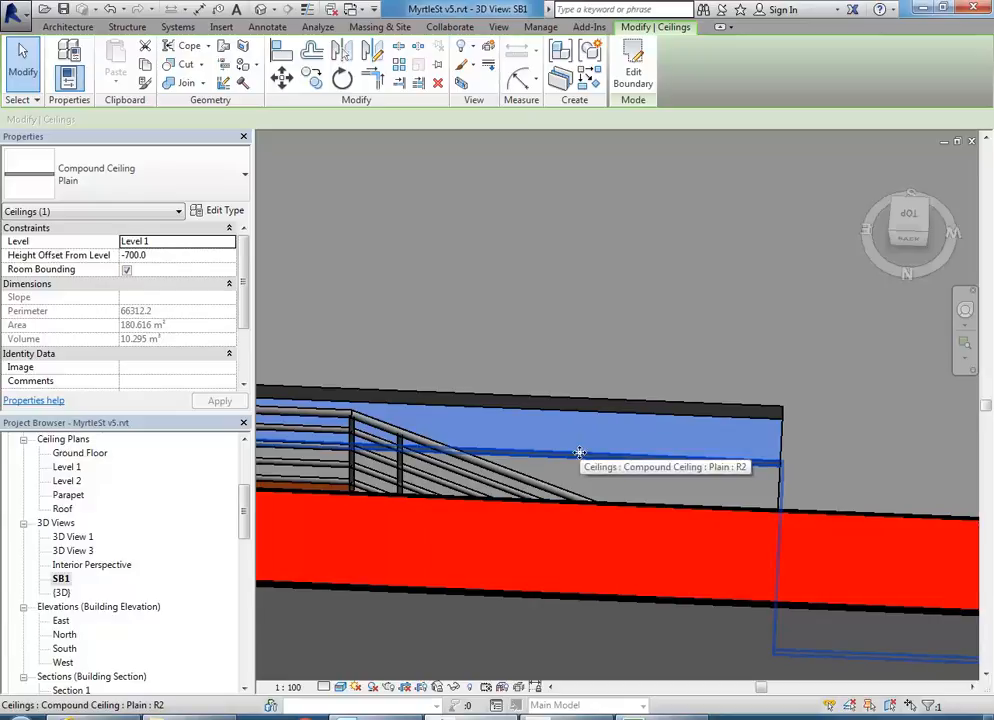
pyautogui.scroll(2, 590, 464)
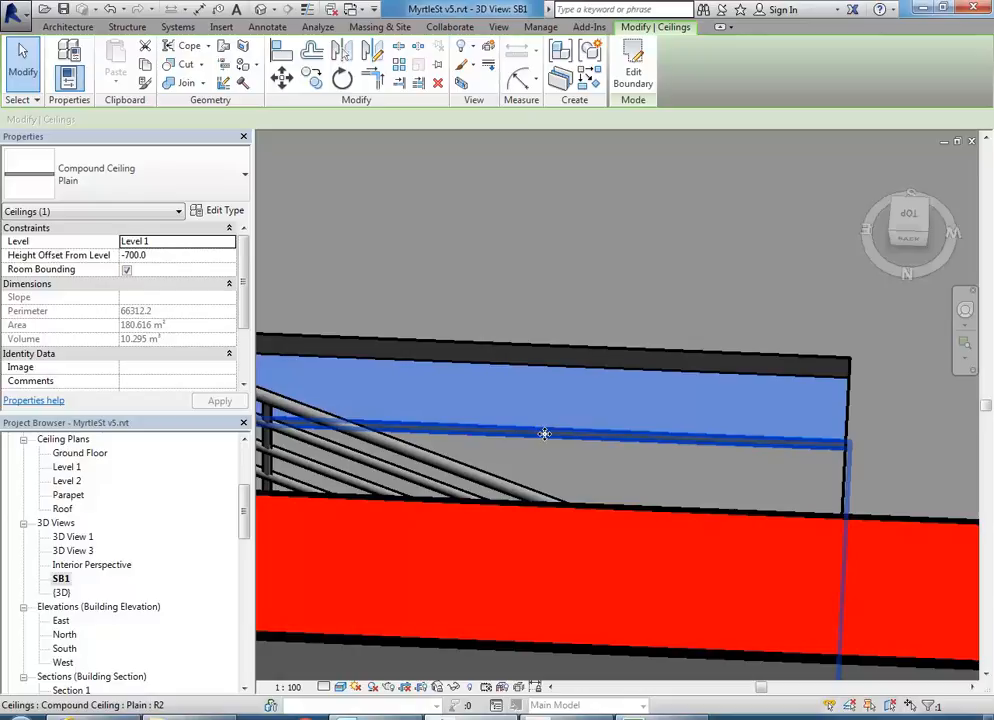
pyautogui.moveTo(245, 523); pyautogui.dragTo(245, 472)
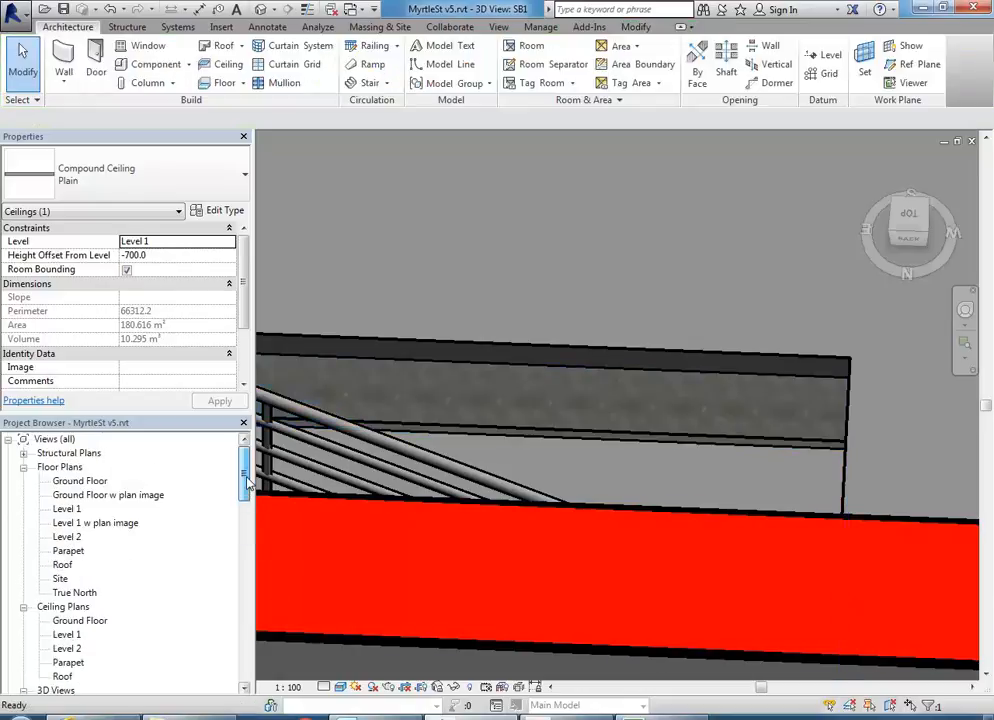
pyautogui.doubleClick(80, 481)
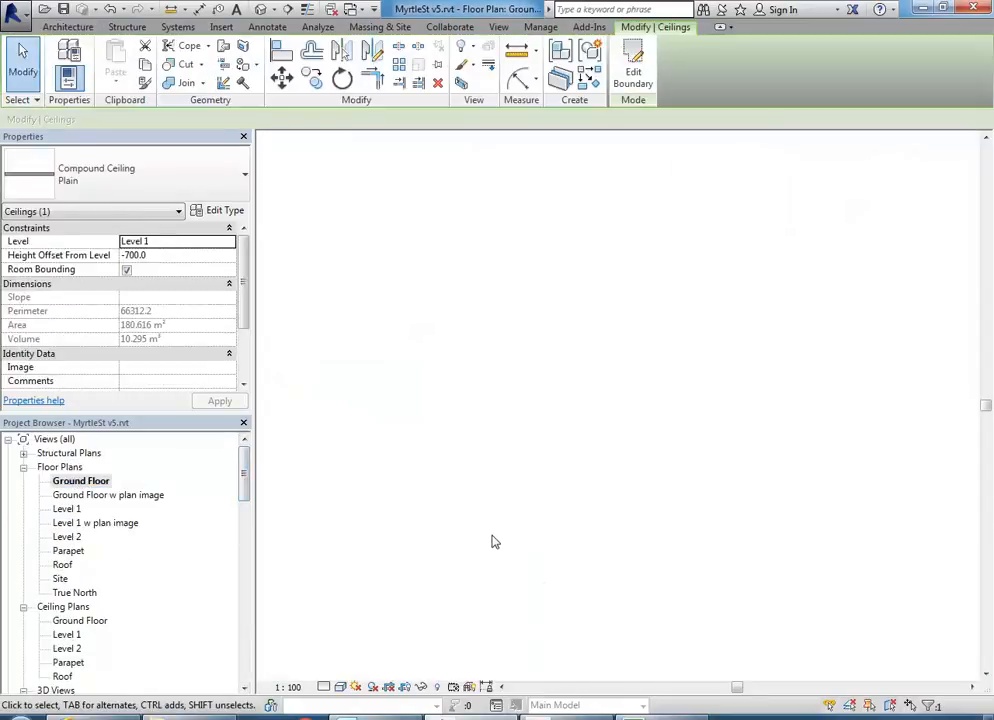
pyautogui.click(468, 463)
pyautogui.scroll(2, 583, 486)
pyautogui.scroll(-1, 488, 361)
pyautogui.moveTo(488, 361); pyautogui.dragTo(535, 364, button='middle')
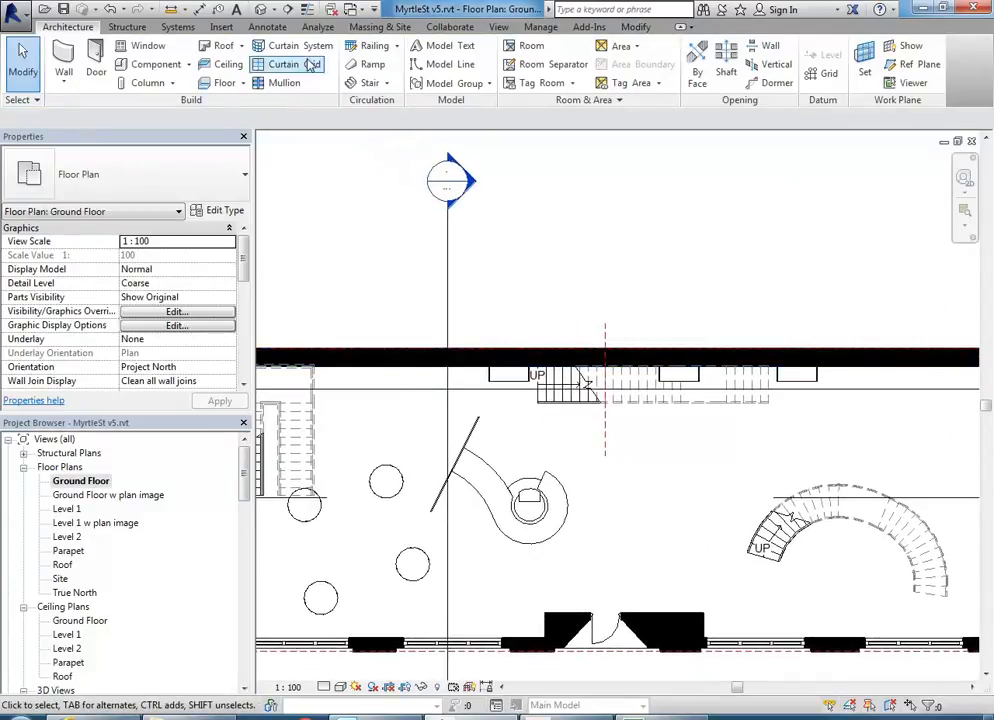
pyautogui.click(269, 9)
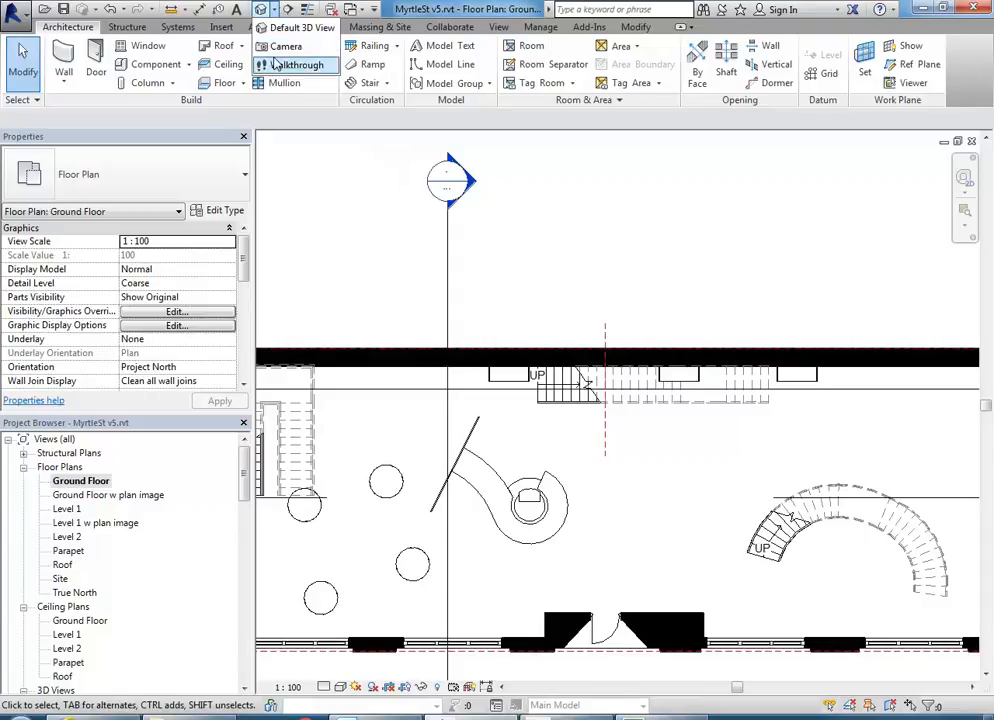
pyautogui.click(341, 226)
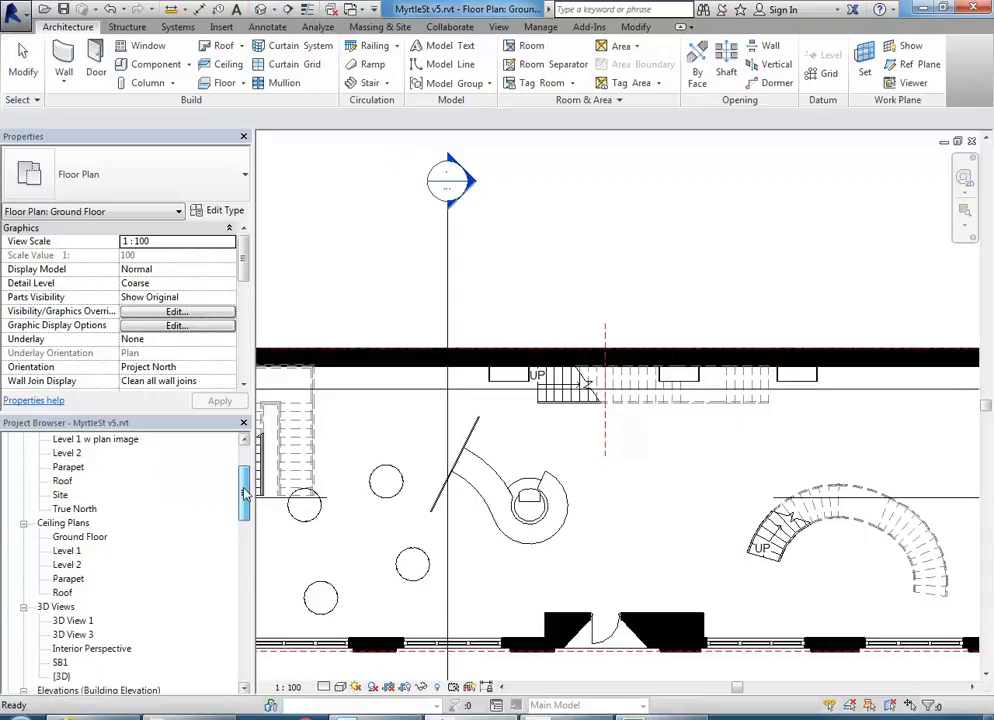
pyautogui.scroll(-5, 233, 480)
# - Open the Interior Perspective view and zoom around to inspect the stairs
pyautogui.doubleClick(95, 550)
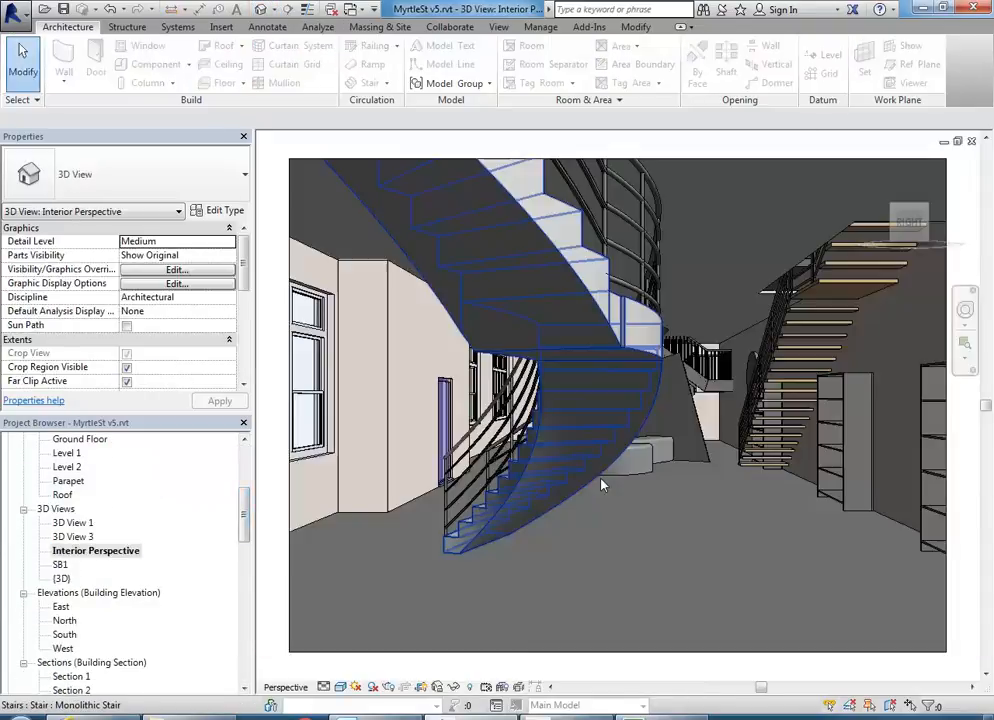
pyautogui.scroll(8, 700, 450)
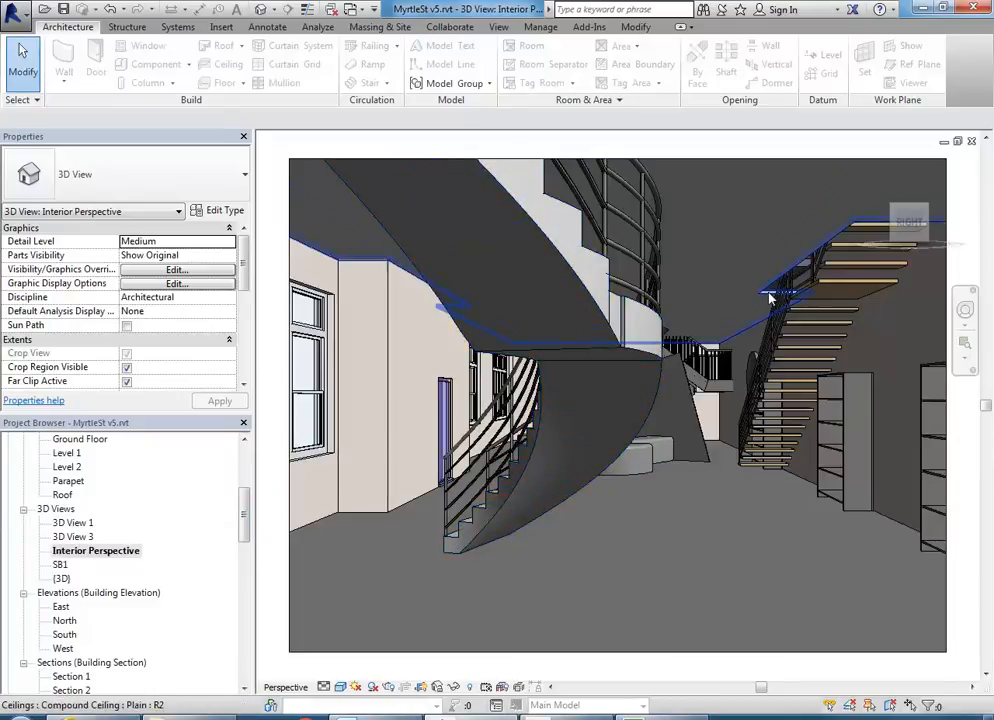
pyautogui.scroll(4, 620, 360)
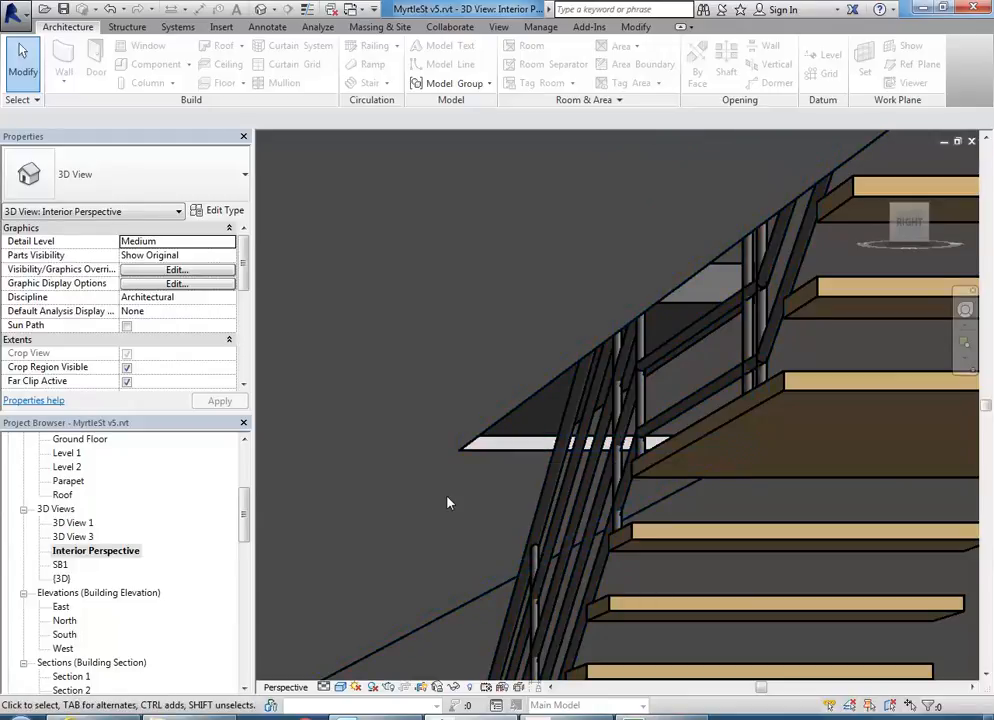
pyautogui.scroll(-6, 447, 503)
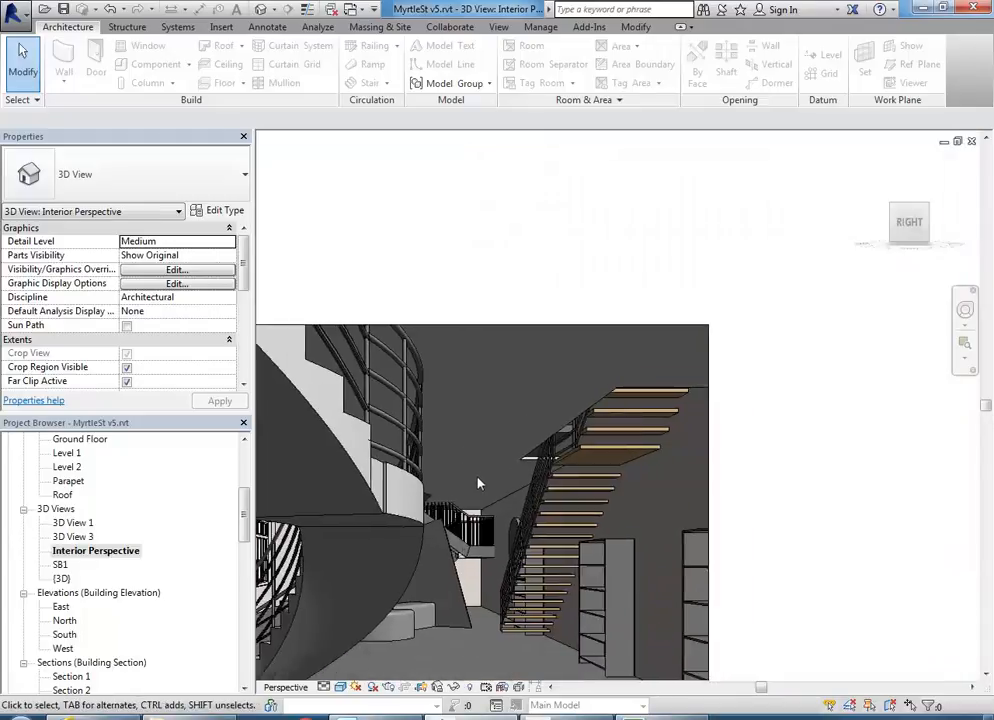
pyautogui.scroll(-6, 658, 445)
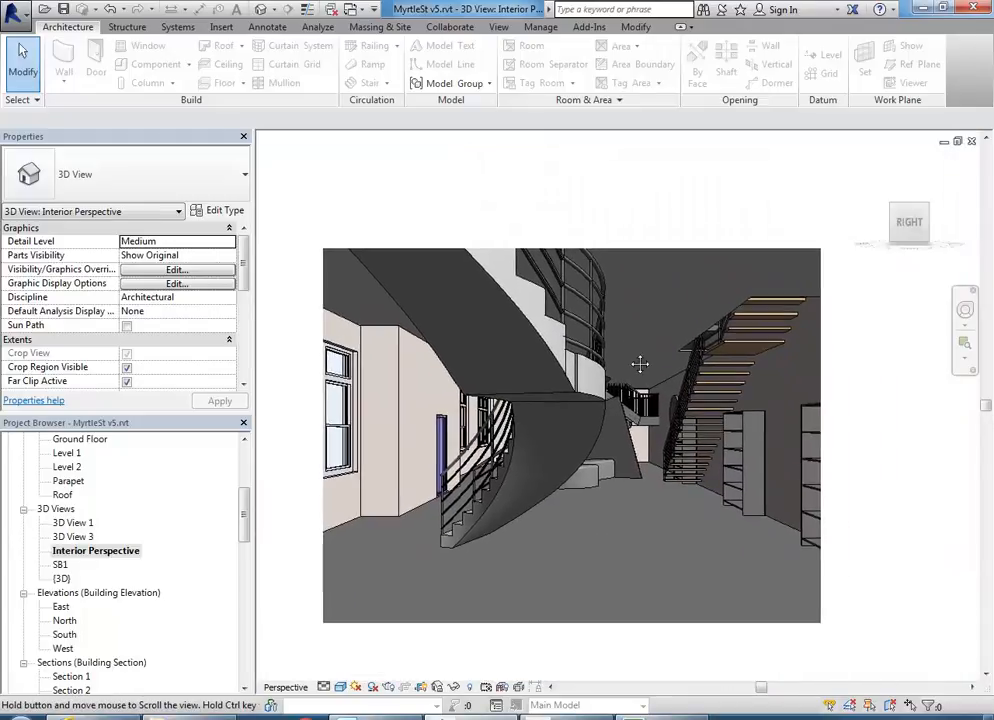
pyautogui.scroll(5, 599, 373)
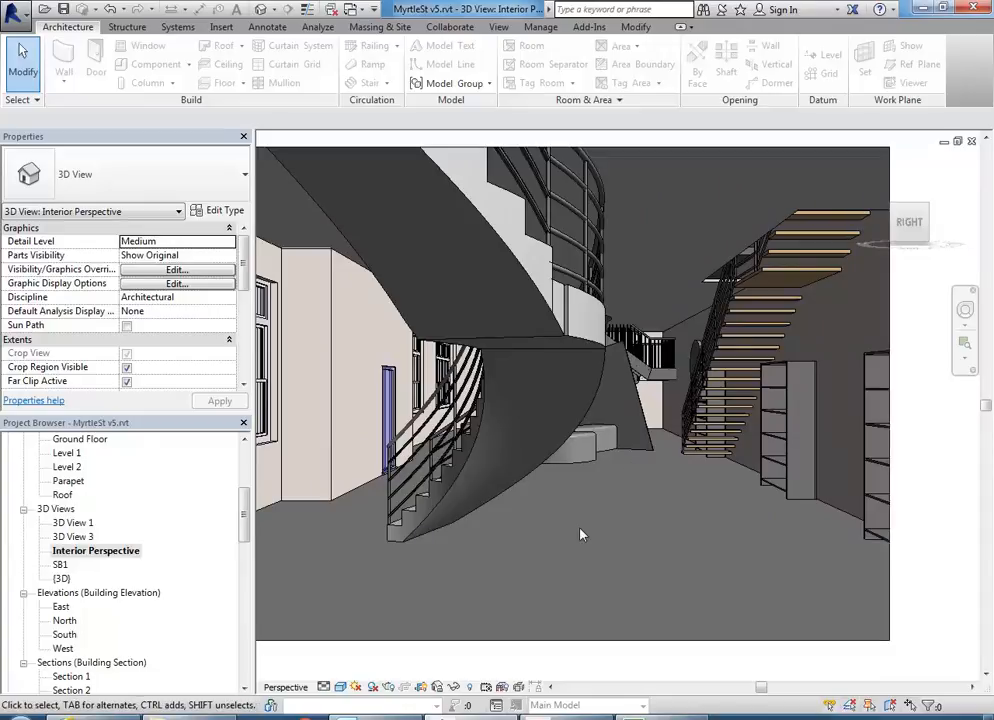
pyautogui.scroll(2, 581, 533)
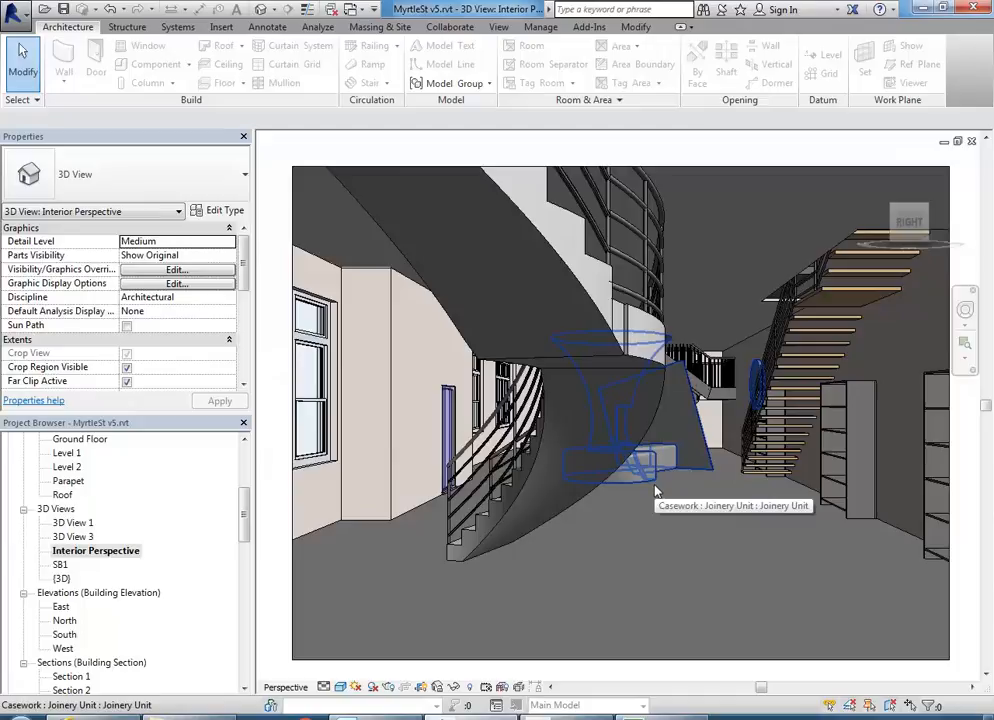
# - Delete the curved monolithic stair and the other unwanted stair
pyautogui.click(591, 503)
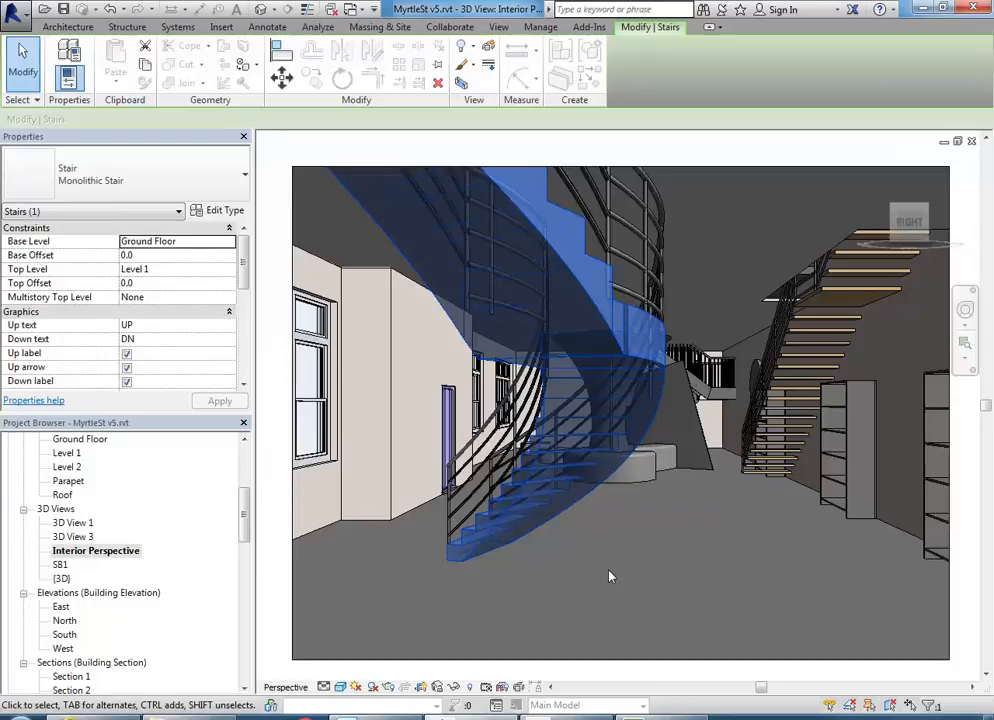
pyautogui.press('Delete')
pyautogui.click(710, 410)
pyautogui.press('Delete')
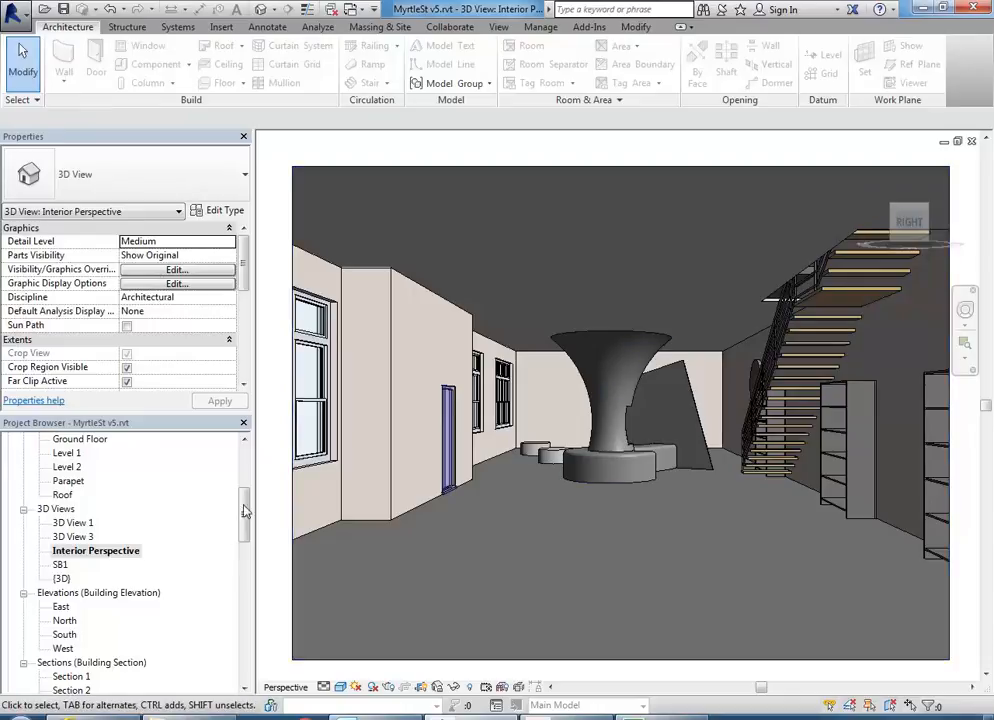
pyautogui.moveTo(245, 513); pyautogui.dragTo(245, 460)
# - In the Ground Floor plan, slide a wooden shelf left along the top wall
pyautogui.doubleClick(80, 481)
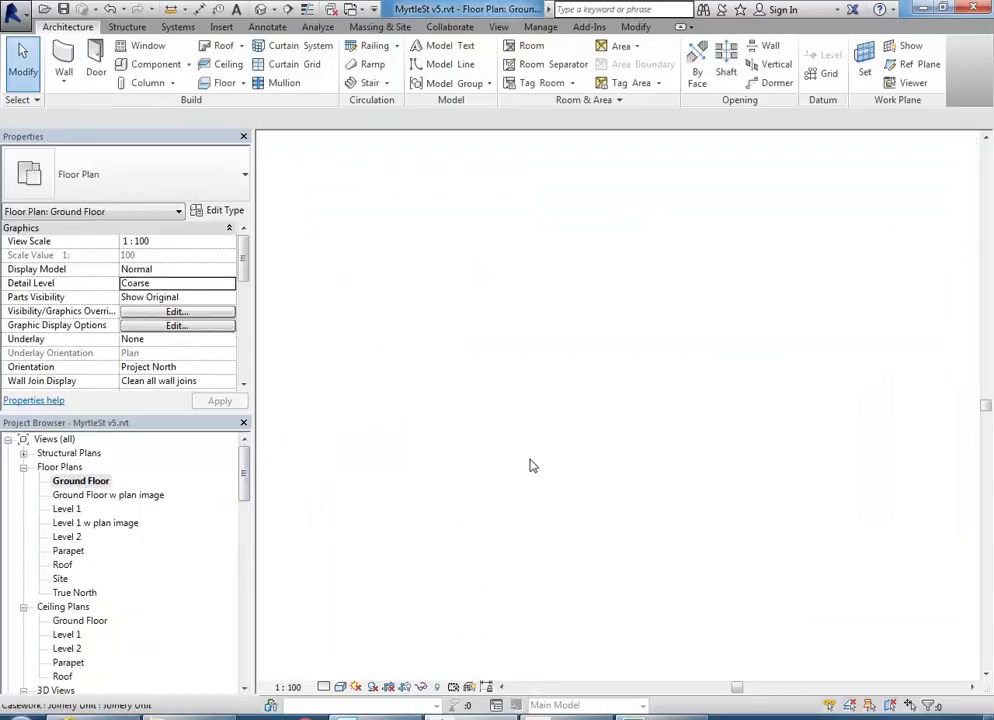
pyautogui.moveTo(545, 465); pyautogui.dragTo(688, 497, button='middle')
pyautogui.scroll(2, 688, 497)
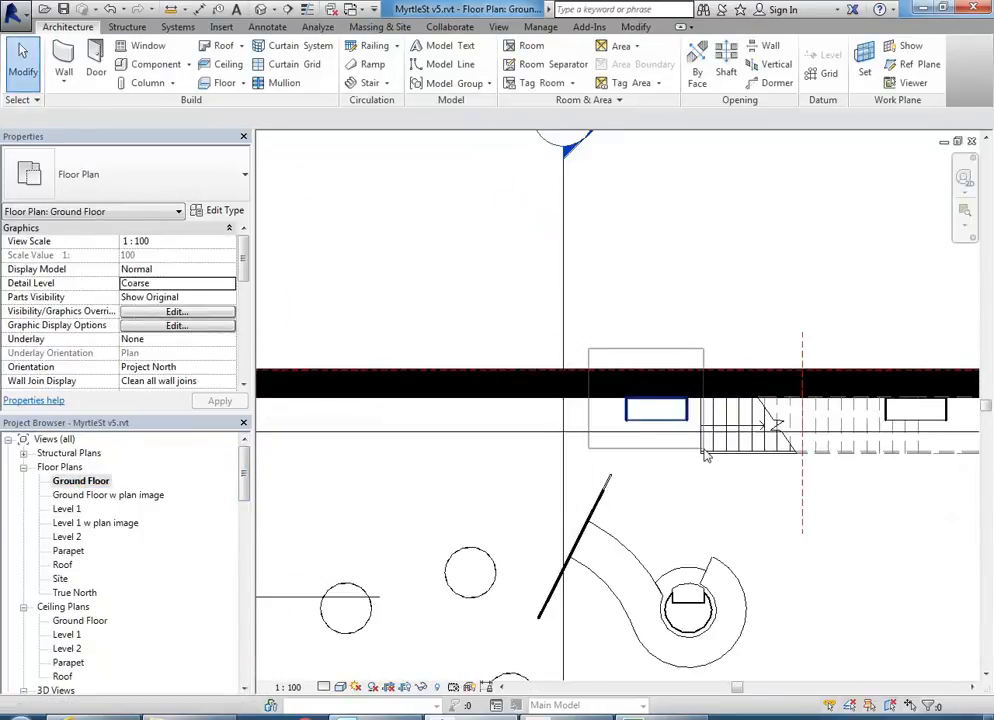
pyautogui.moveTo(697, 451); pyautogui.dragTo(509, 513)
pyautogui.hotkey('shift', 'Left')
pyautogui.hotkey('shift', 'Left')
# - Nudge the other wooden shelves right along the wall, clear of the stair run
pyautogui.scroll(-1, 703, 526)
pyautogui.moveTo(706, 532); pyautogui.dragTo(487, 523, button='middle')
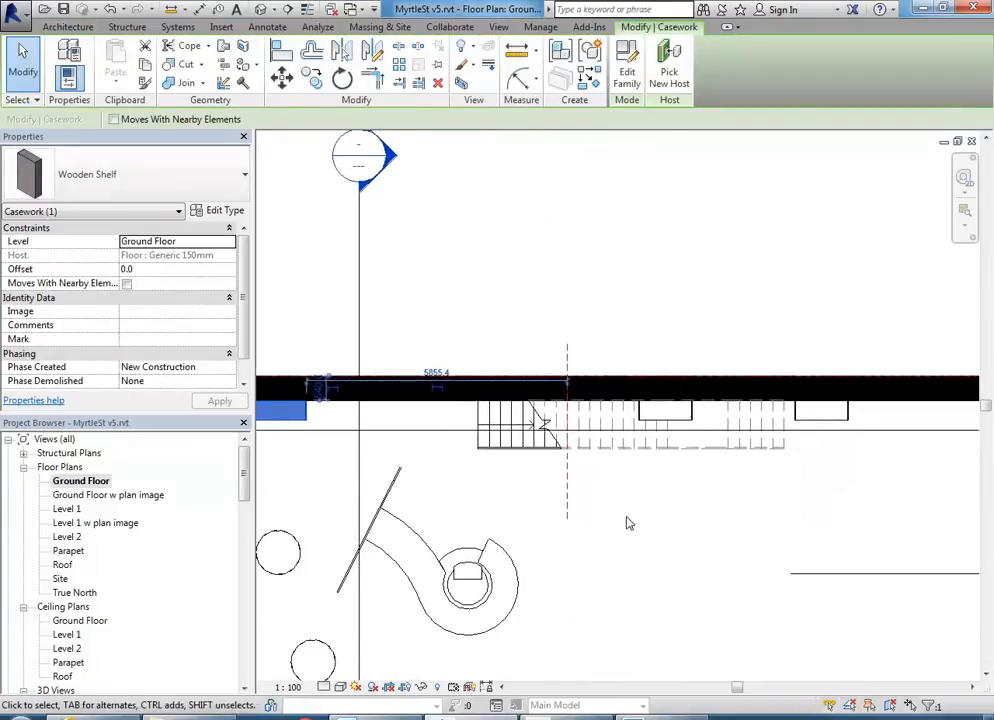
pyautogui.moveTo(643, 515); pyautogui.dragTo(486, 539, button='middle')
pyautogui.moveTo(483, 508); pyautogui.dragTo(734, 384)
pyautogui.hotkey('shift', 'Right')
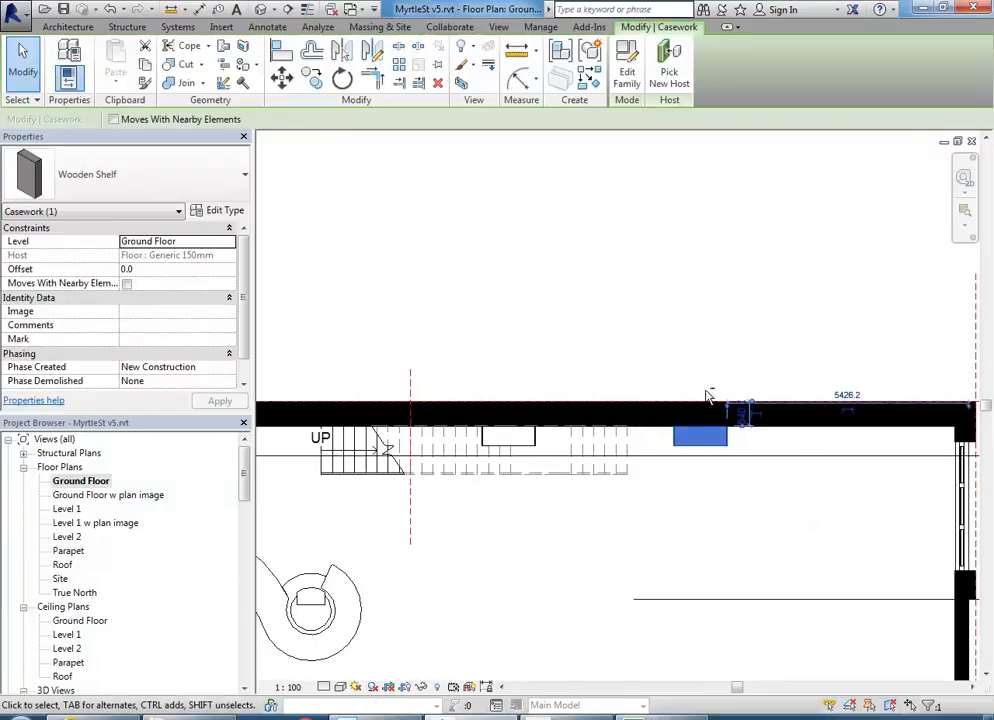
pyautogui.hotkey('shift', 'Right')
pyautogui.moveTo(432, 536); pyautogui.dragTo(592, 359)
pyautogui.hotkey('shift', 'Right')
pyautogui.hotkey('shift', 'Right')
pyautogui.hotkey('shift', 'Right')
pyautogui.hotkey('shift', 'Right')
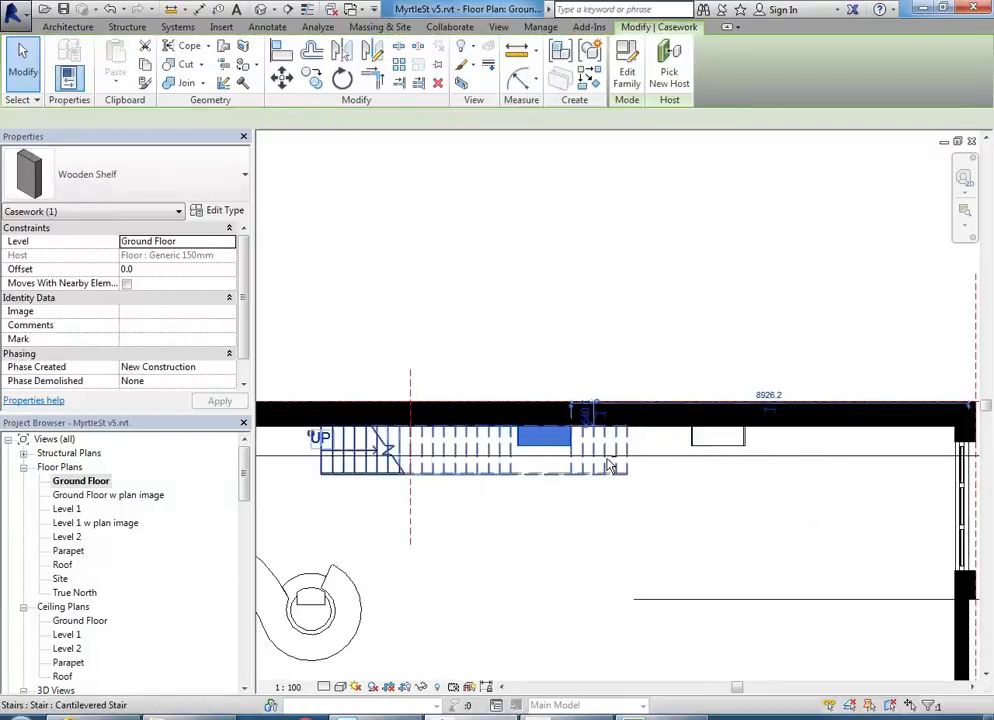
pyautogui.moveTo(508, 468); pyautogui.dragTo(841, 330)
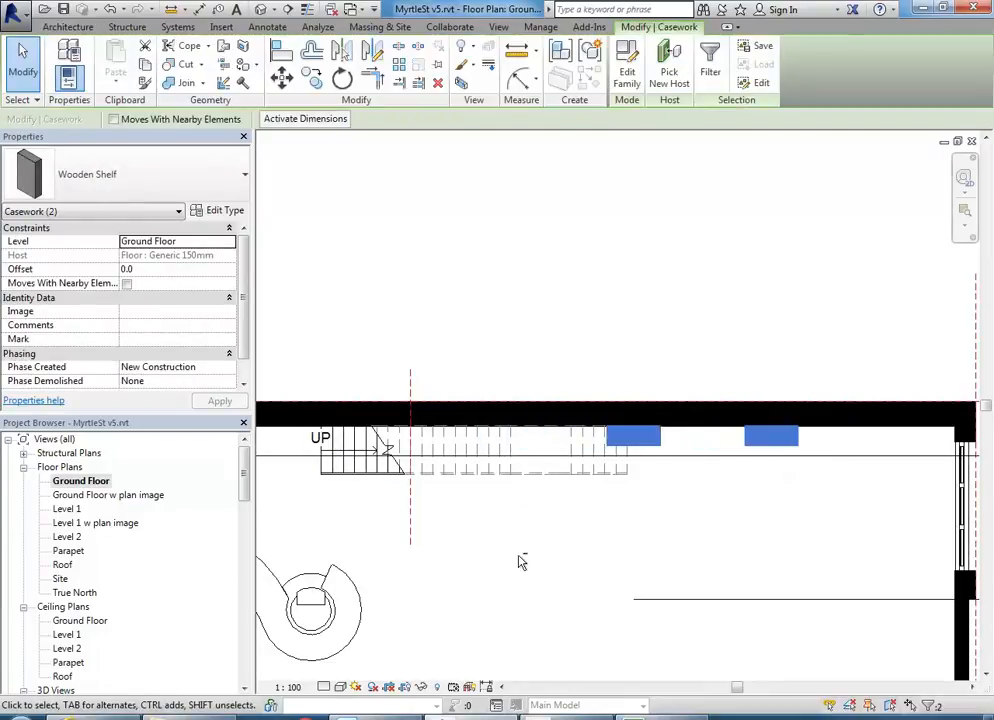
pyautogui.moveTo(521, 561); pyautogui.dragTo(659, 535, button='middle')
pyautogui.press('Escape')
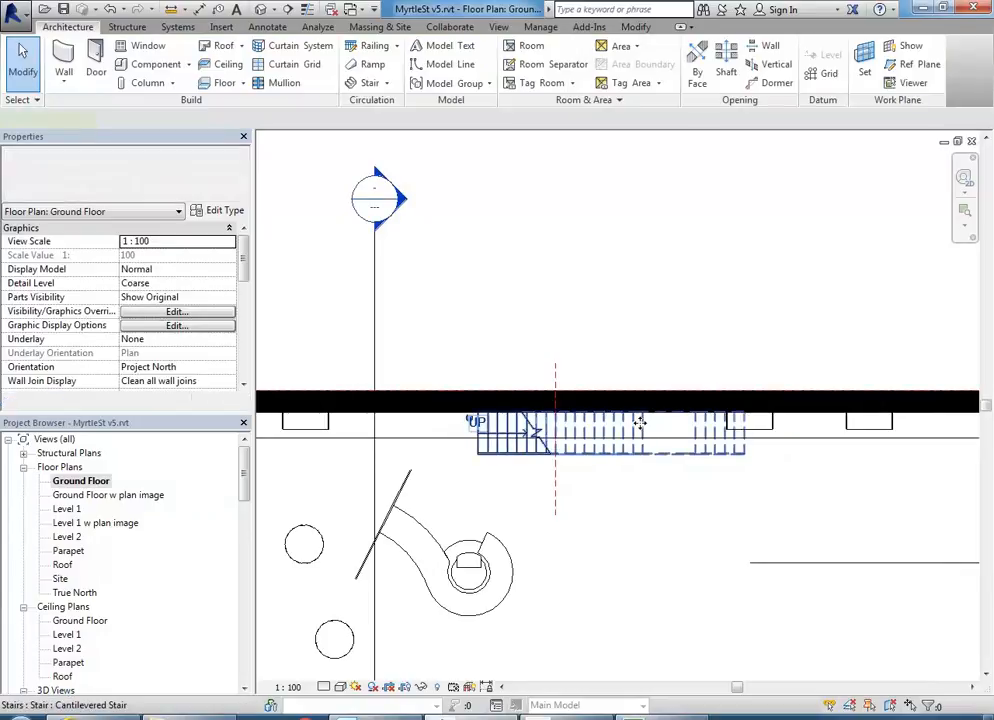
# - Select the cantilevered stair and keep its Multistory Top Level set to None
pyautogui.click(475, 416)
pyautogui.moveTo(590, 410); pyautogui.dragTo(536, 405, button='middle')
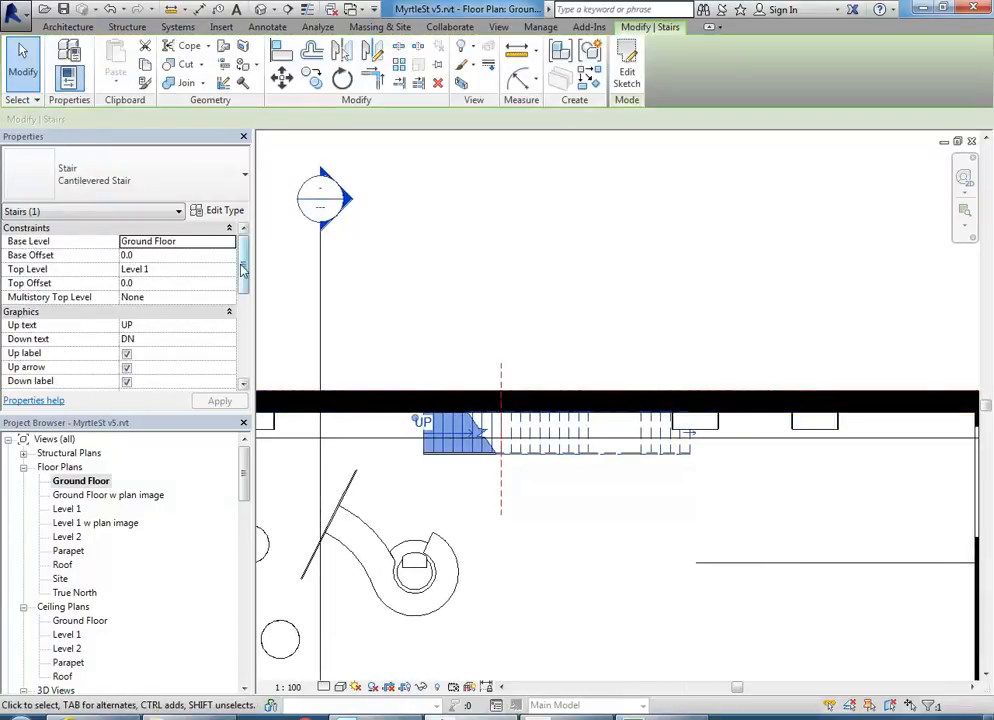
pyautogui.moveTo(247, 269); pyautogui.dragTo(246, 268)
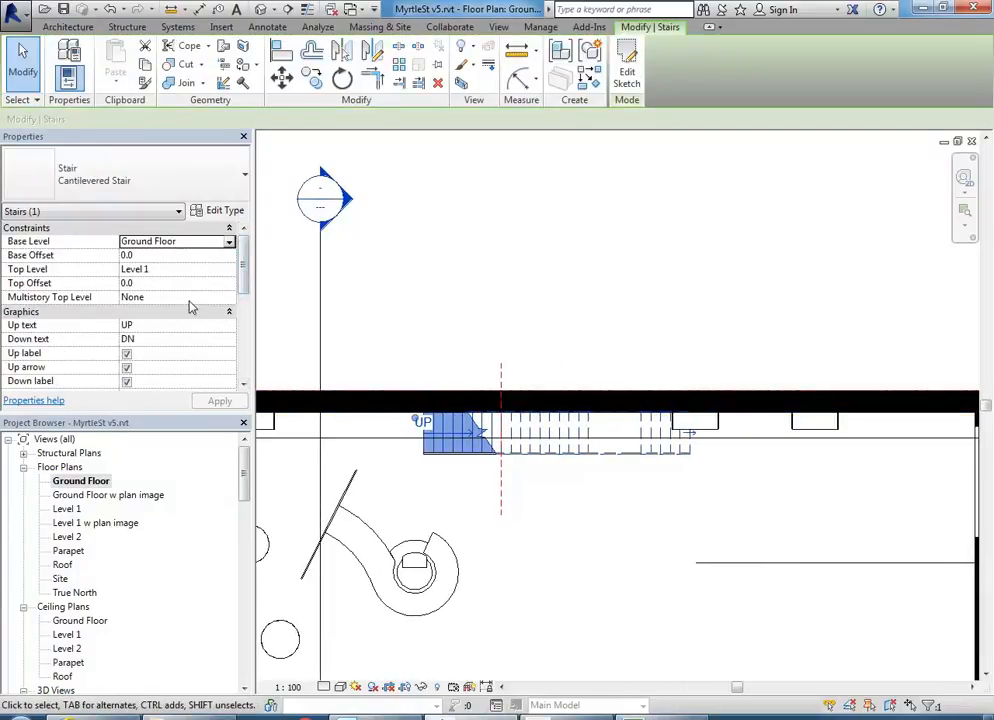
pyautogui.click(220, 298)
pyautogui.click(229, 300)
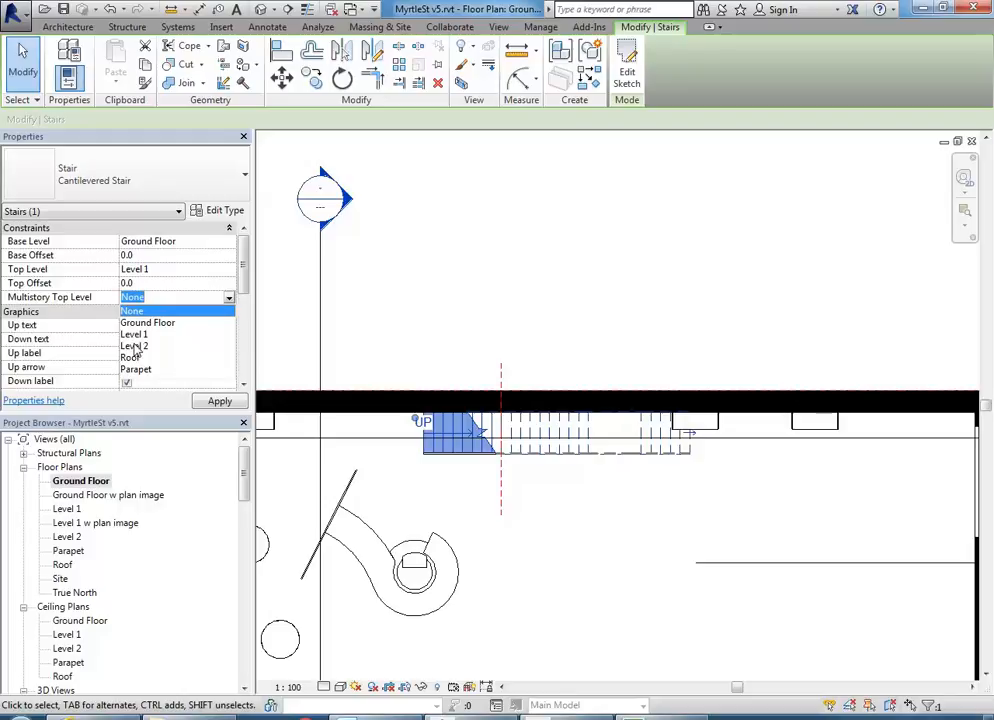
pyautogui.click(160, 311)
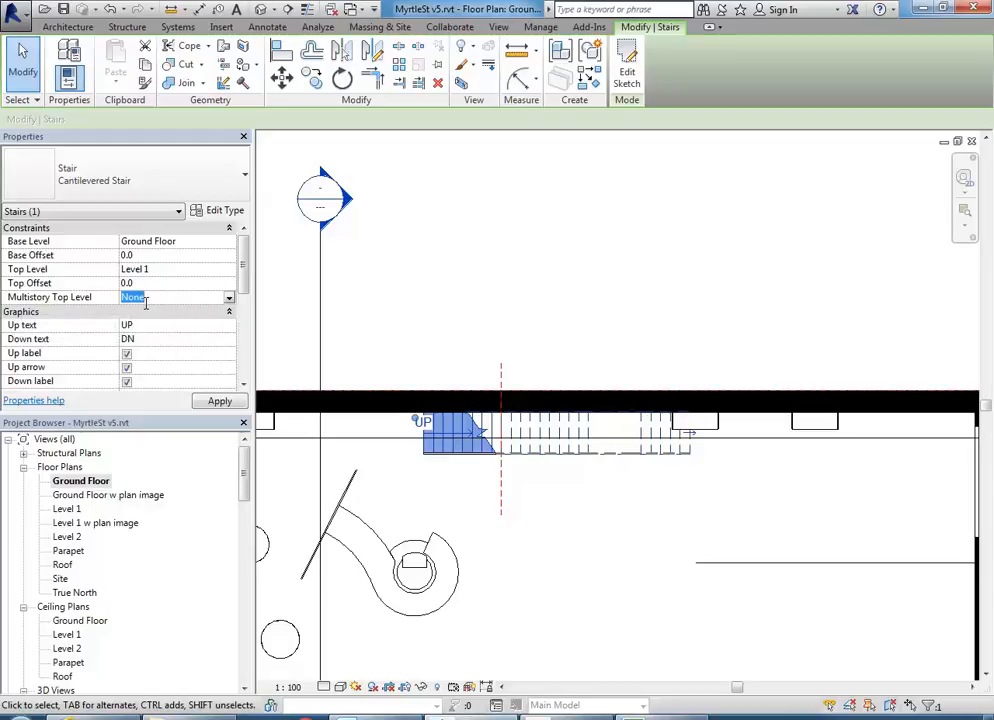
# - Copy the cantilevered stair and paste it into the Level 1 plan aligned to the current view
pyautogui.click(143, 65)
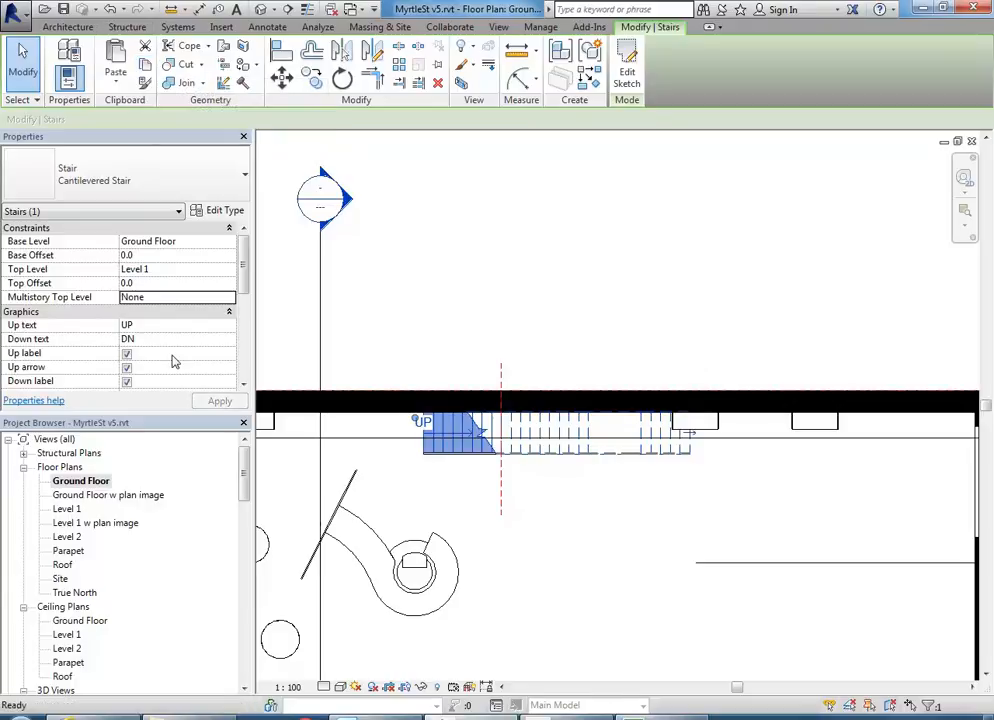
pyautogui.click(112, 76)
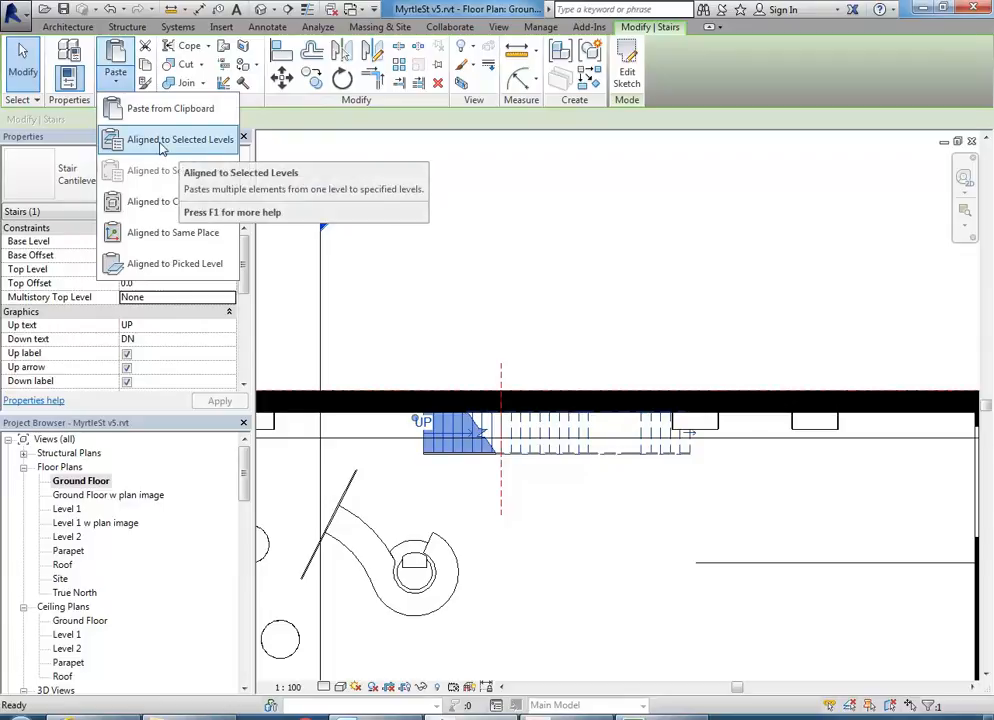
pyautogui.doubleClick(66, 510)
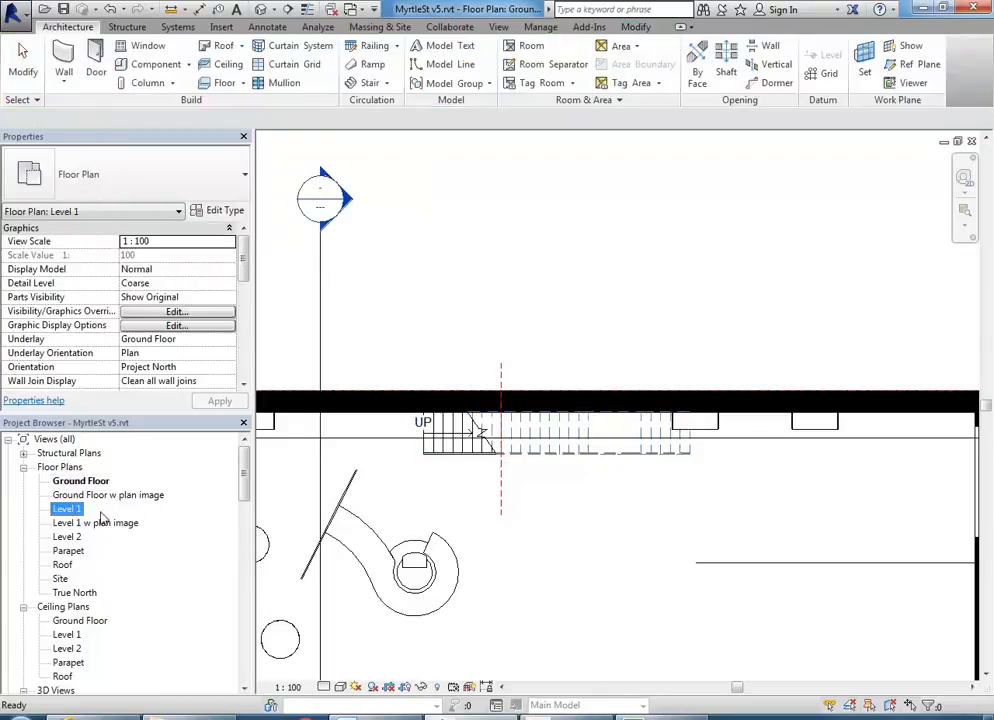
pyautogui.doubleClick(70, 508)
pyautogui.moveTo(421, 468); pyautogui.dragTo(393, 532, button='middle')
pyautogui.click(393, 532)
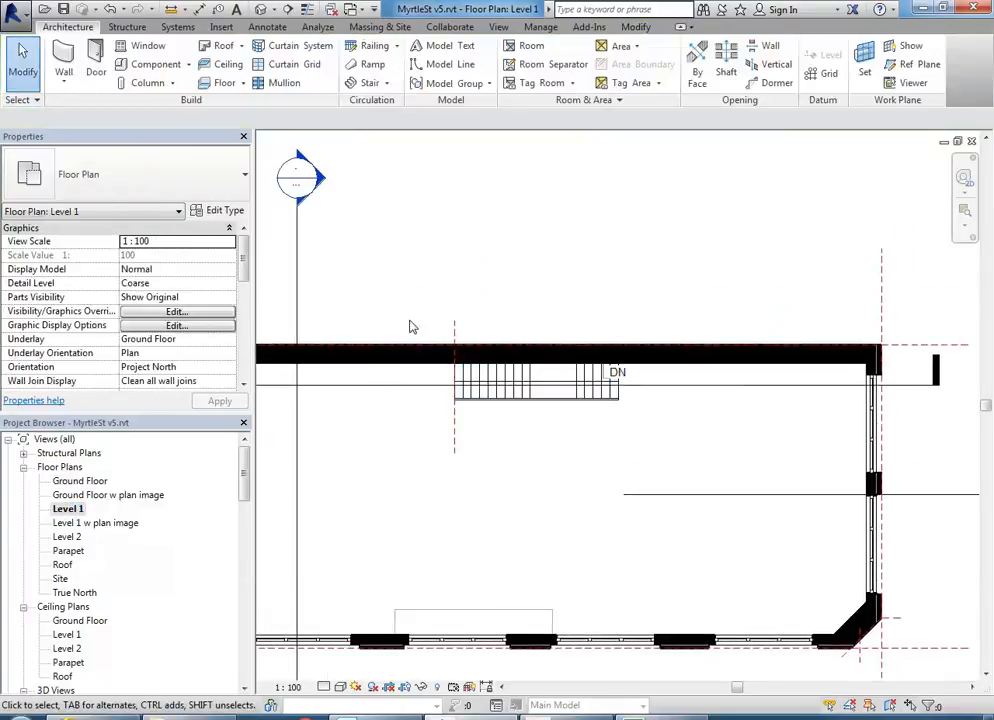
pyautogui.moveTo(421, 351); pyautogui.dragTo(391, 385, button='middle')
pyautogui.click(635, 27)
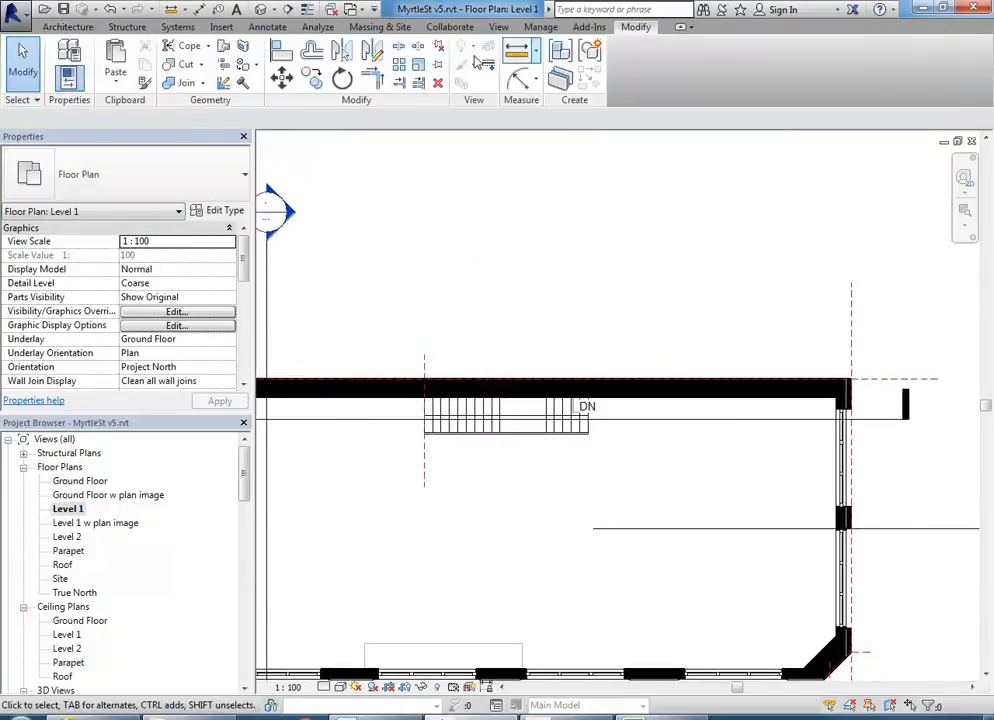
pyautogui.click(115, 86)
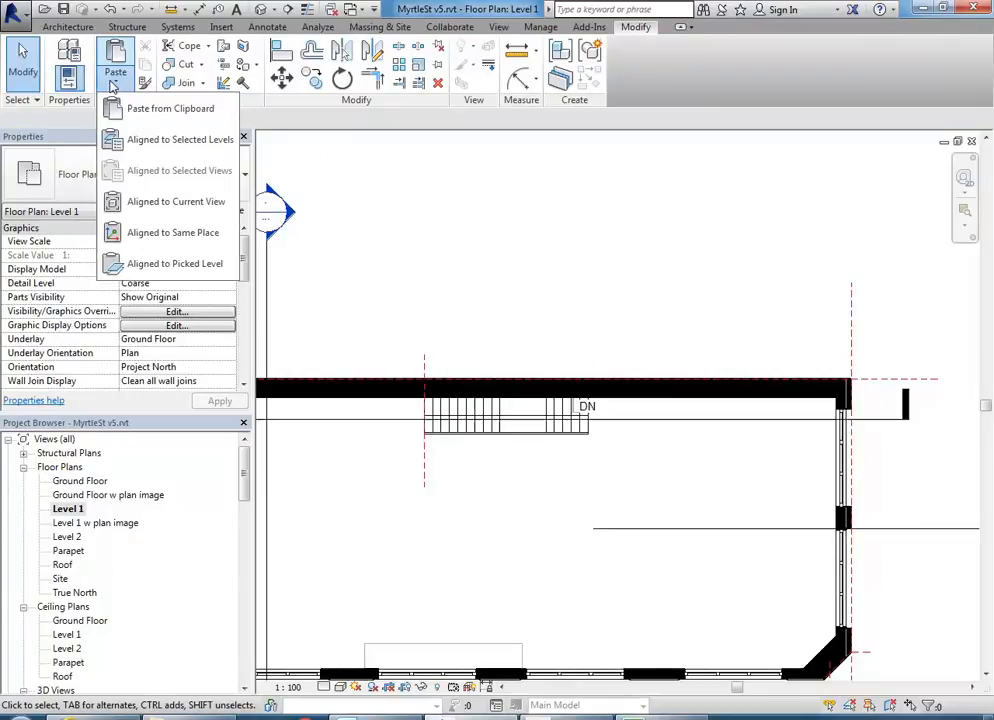
pyautogui.click(152, 203)
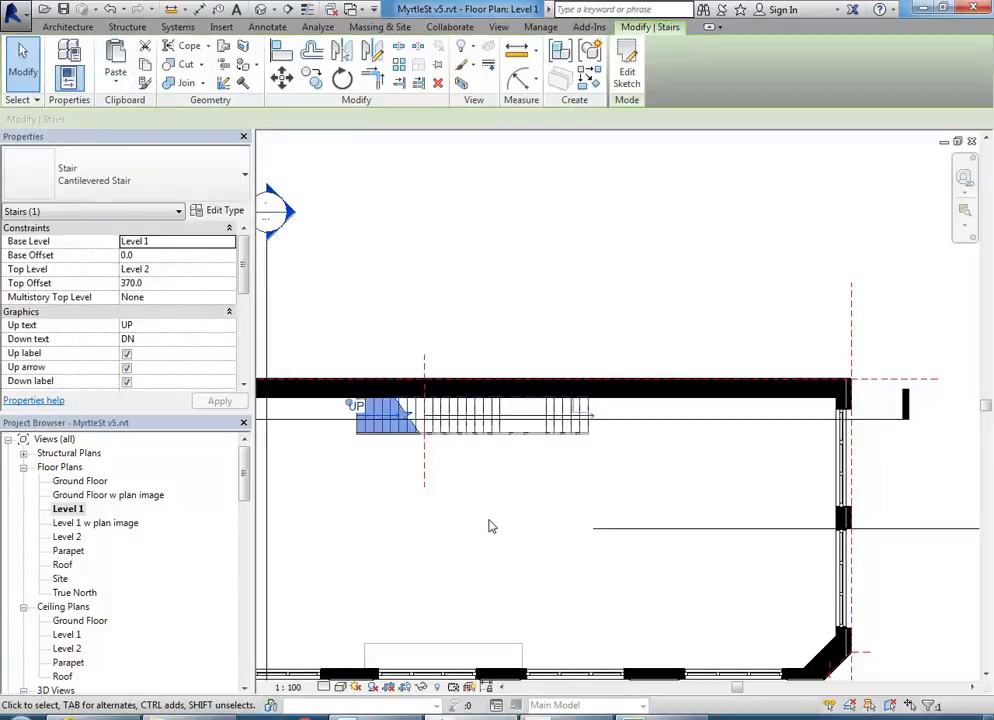
# - Deselect the pasted stair and open Section 3, panned to the stacked stairs
pyautogui.moveTo(491, 526); pyautogui.dragTo(601, 510, button='middle')
pyautogui.scroll(-5, 579, 513)
pyautogui.press('Escape')
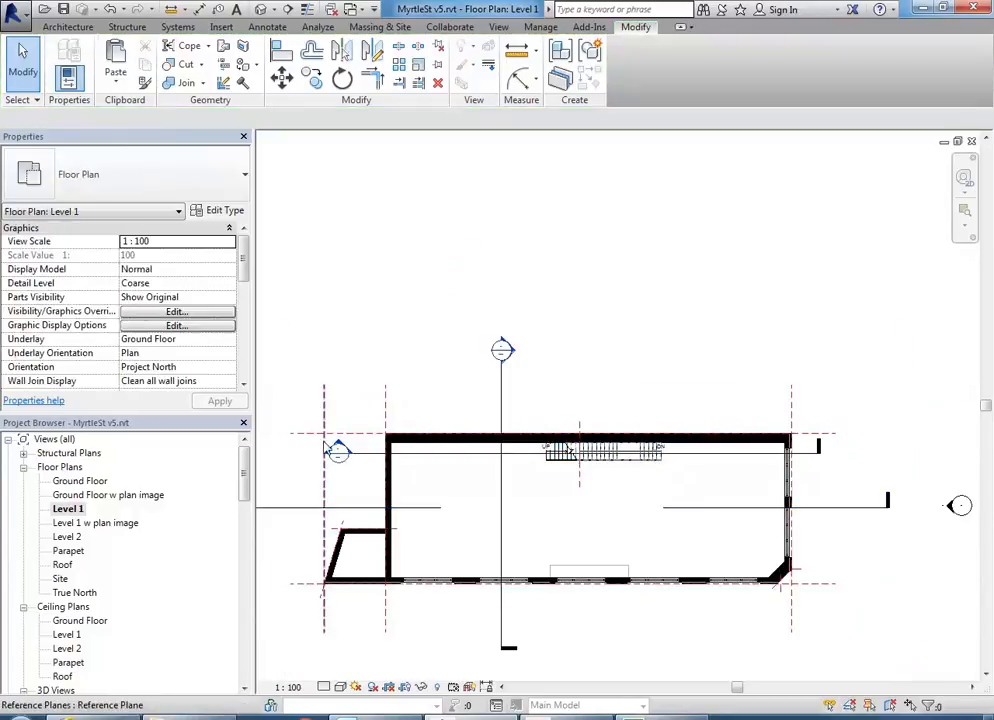
pyautogui.doubleClick(337, 450)
pyautogui.moveTo(590, 535); pyautogui.dragTo(515, 454, button='middle')
pyautogui.scroll(-2, 572, 561)
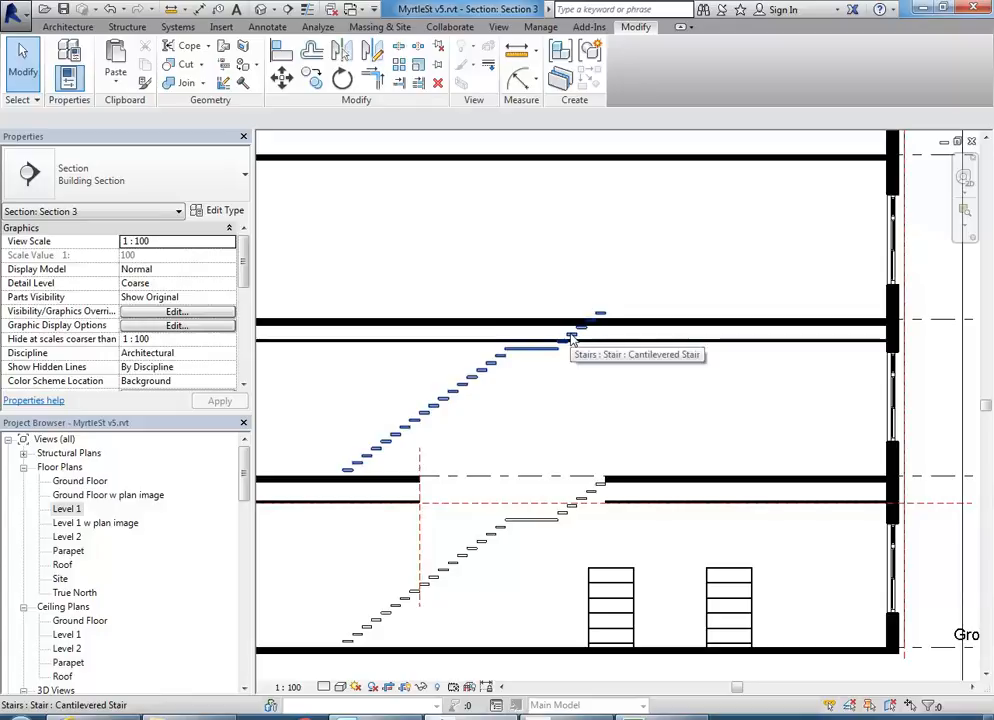
# - Set the upper cantilevered stair's Top Offset to 0.0 in Section 3
pyautogui.click(598, 313)
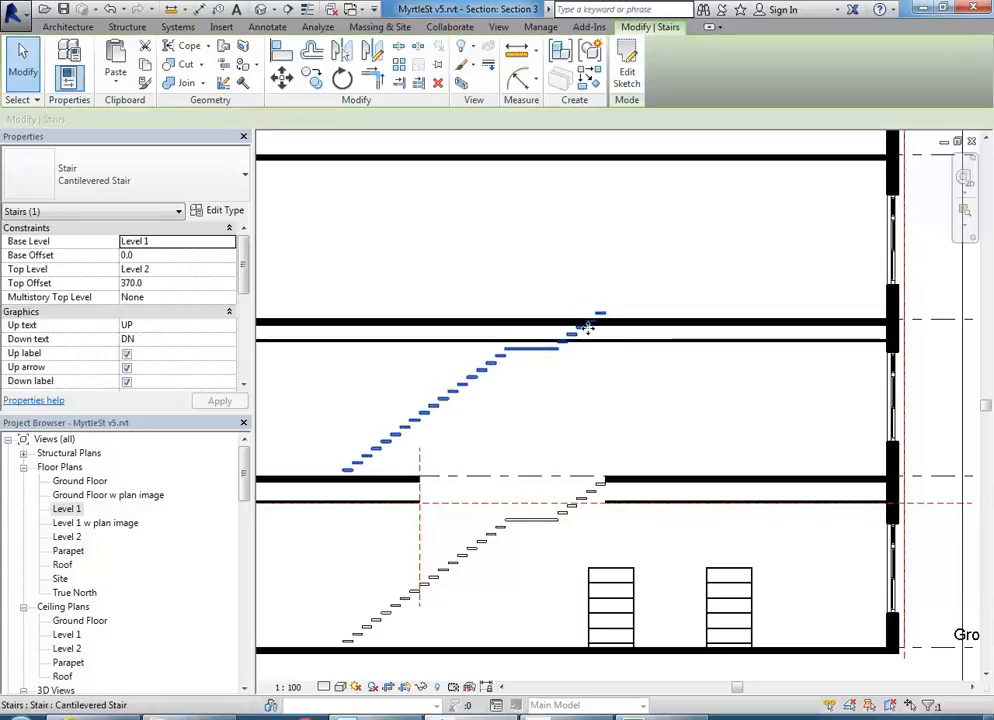
pyautogui.scroll(-2, 518, 403)
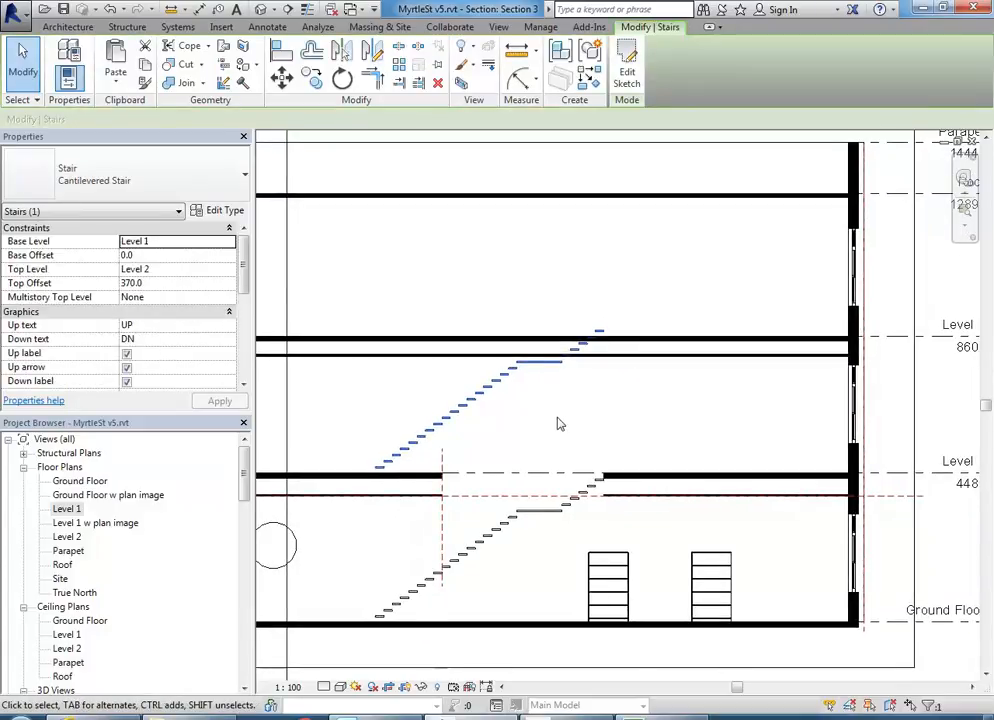
pyautogui.scroll(2, 561, 421)
pyautogui.moveTo(245, 275); pyautogui.dragTo(244, 301)
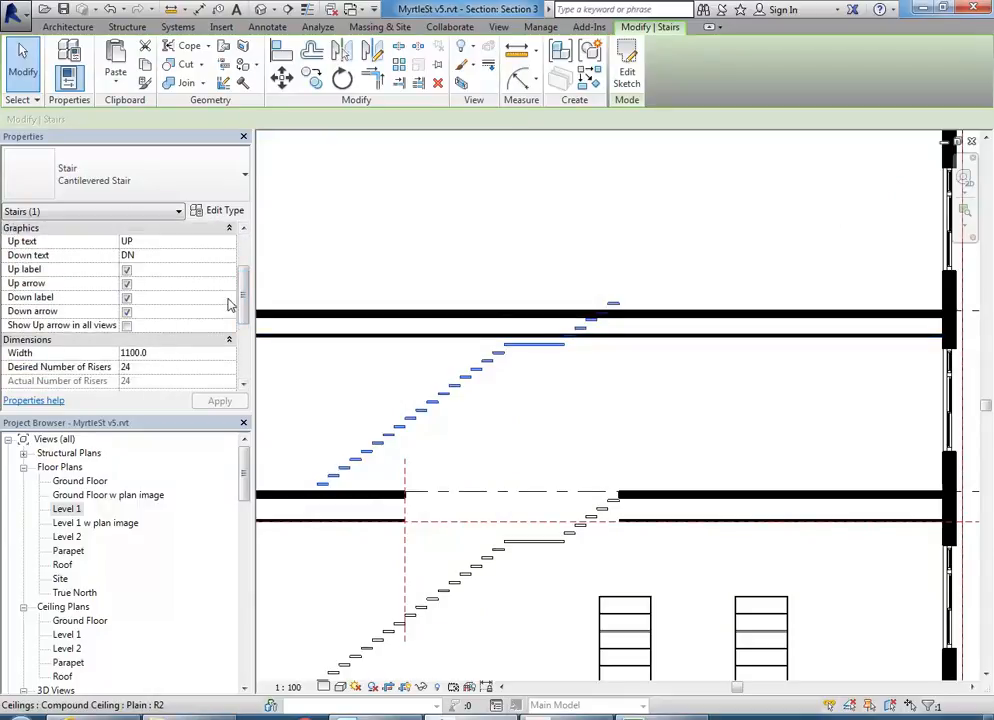
pyautogui.moveTo(244, 304); pyautogui.dragTo(244, 277)
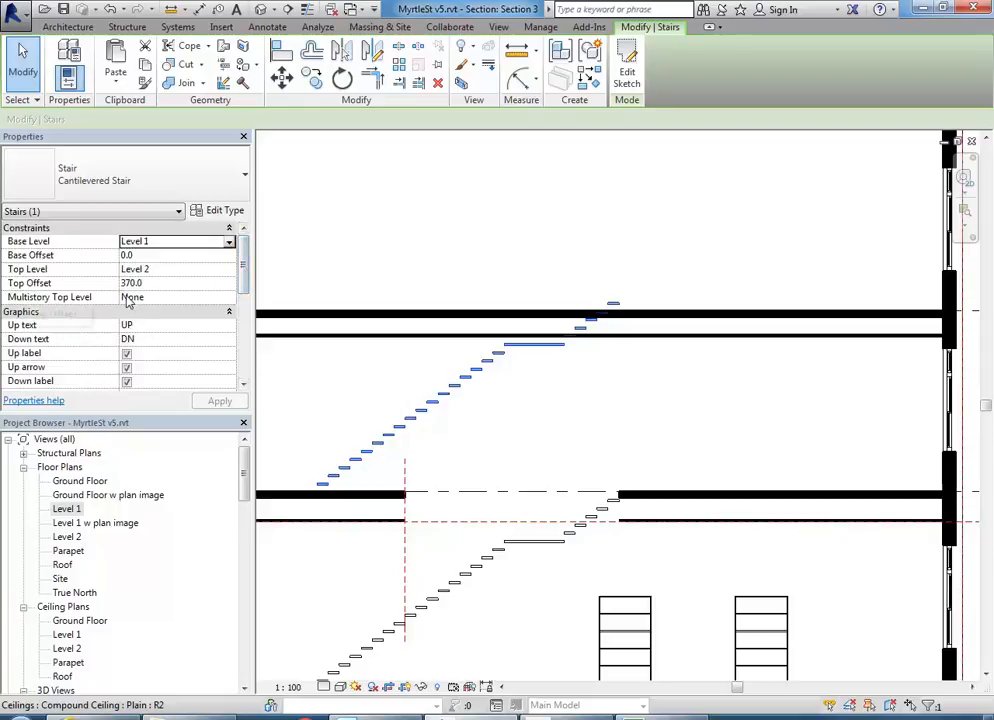
pyautogui.click(163, 284)
pyautogui.write('0')
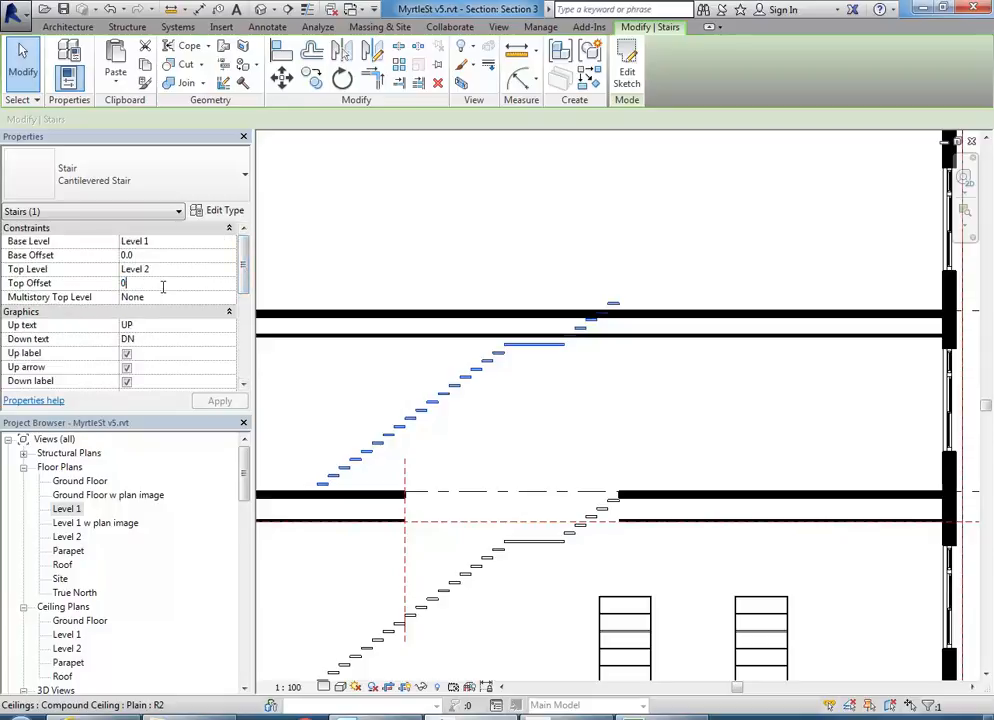
pyautogui.press('Return')
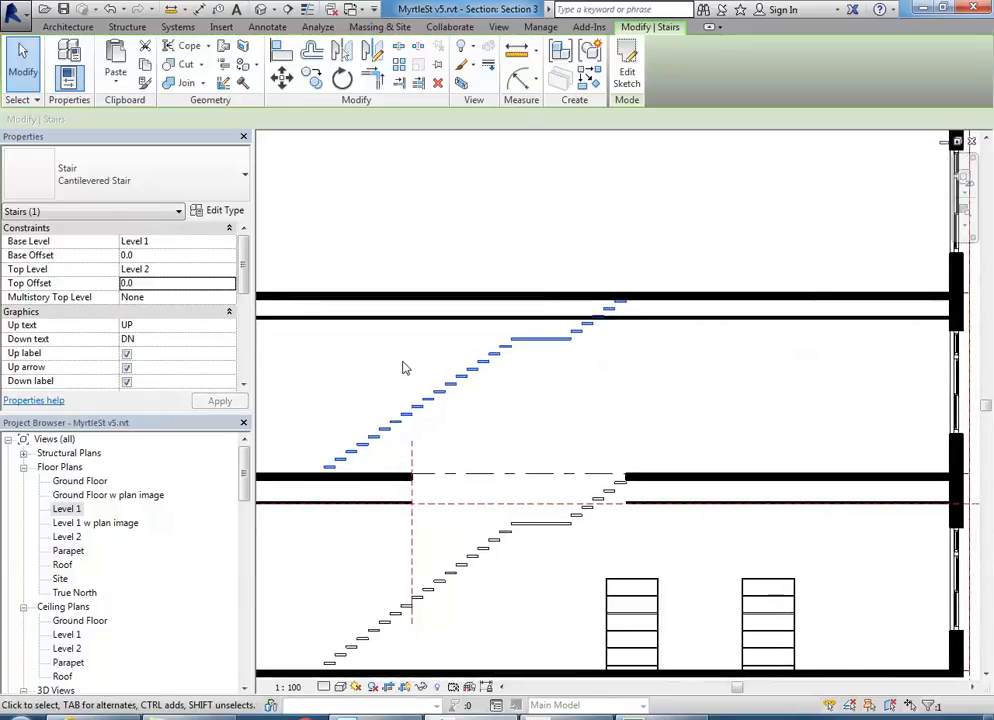
# - Reselect the upper stair, then return to the Level 1 floor plan
pyautogui.press('Escape')
pyautogui.scroll(-2, 575, 390)
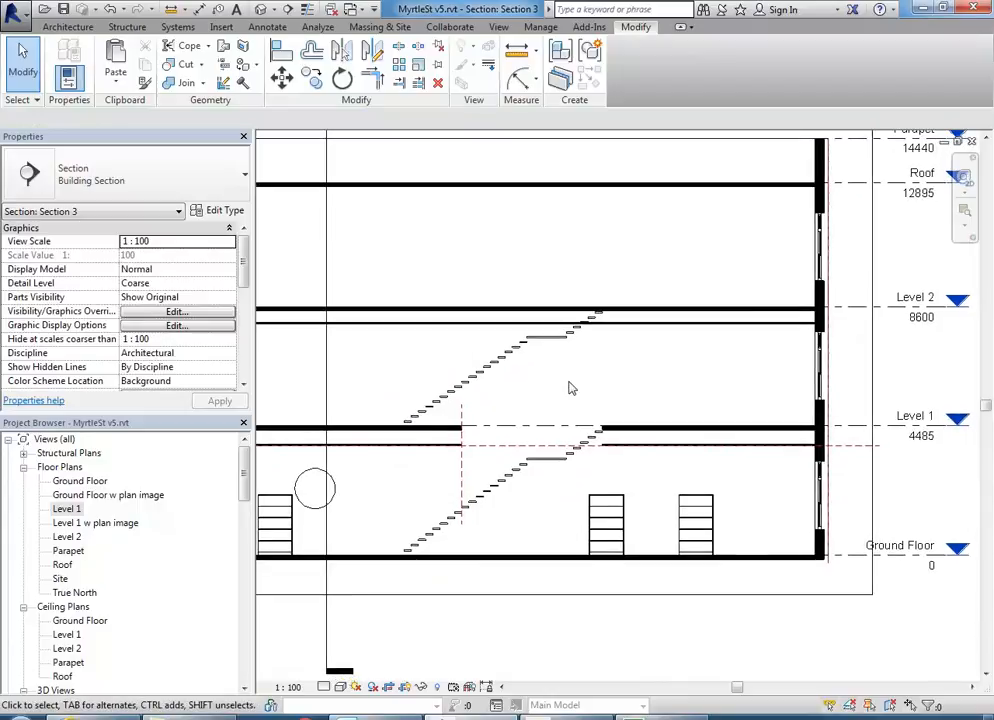
pyautogui.click(488, 390)
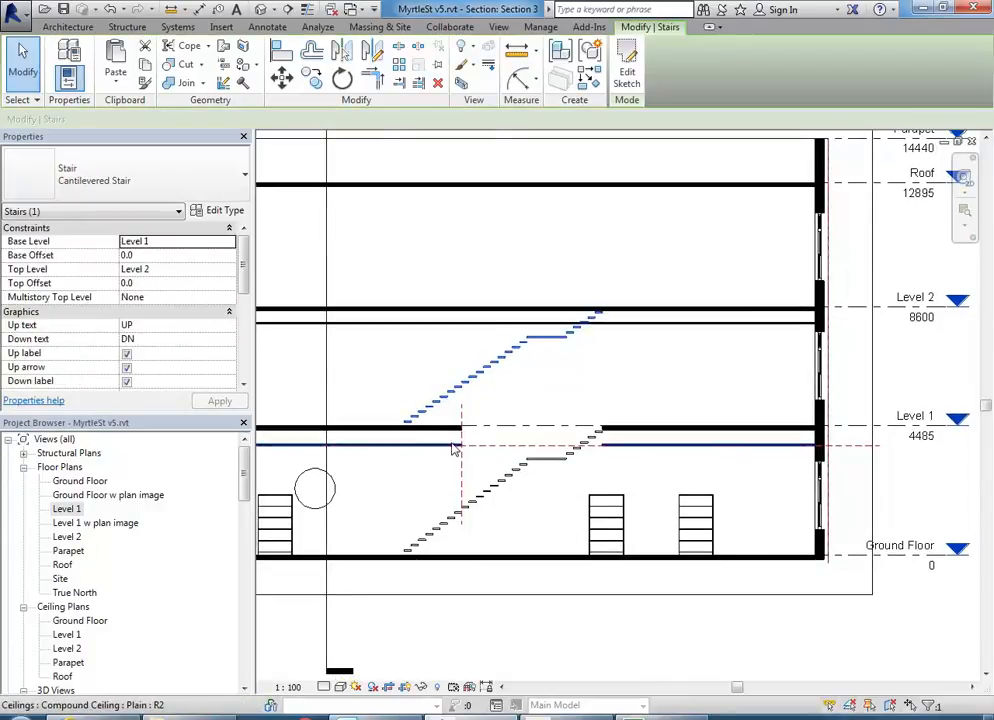
pyautogui.doubleClick(70, 510)
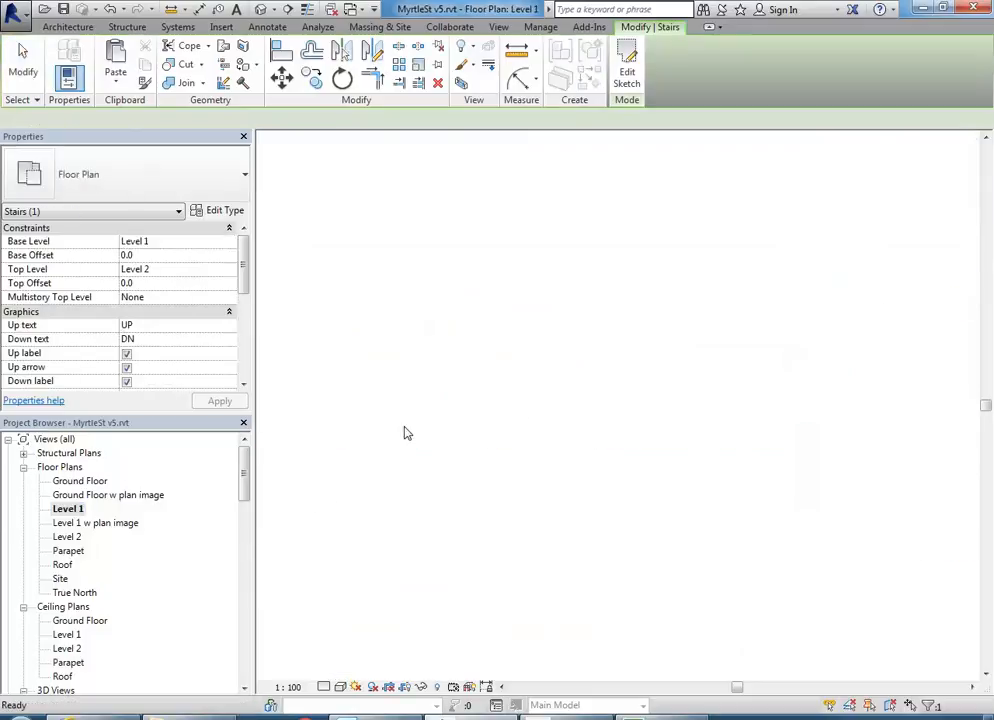
# - Paste the copied stair into the Level 2 plan aligned to the current view
pyautogui.click(121, 86)
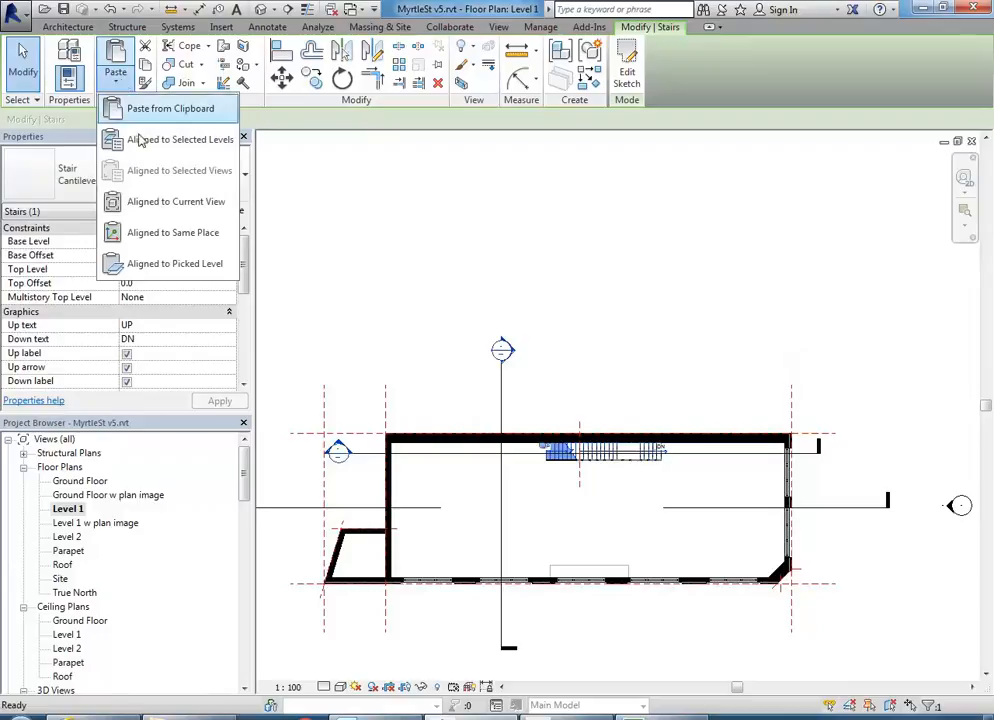
pyautogui.doubleClick(66, 537)
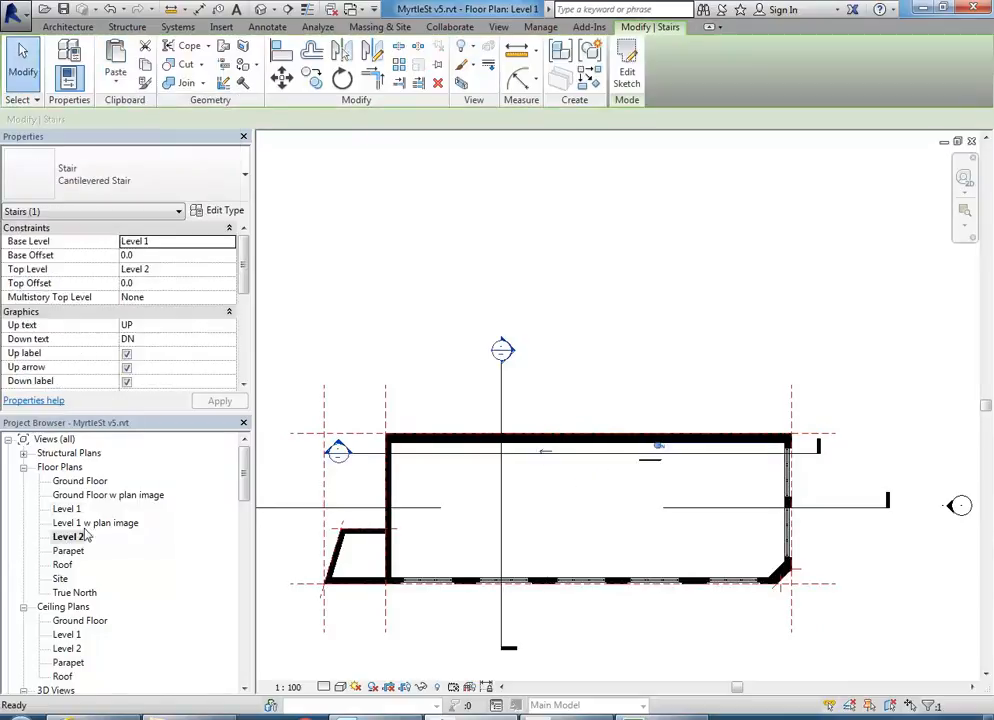
pyautogui.click(116, 80)
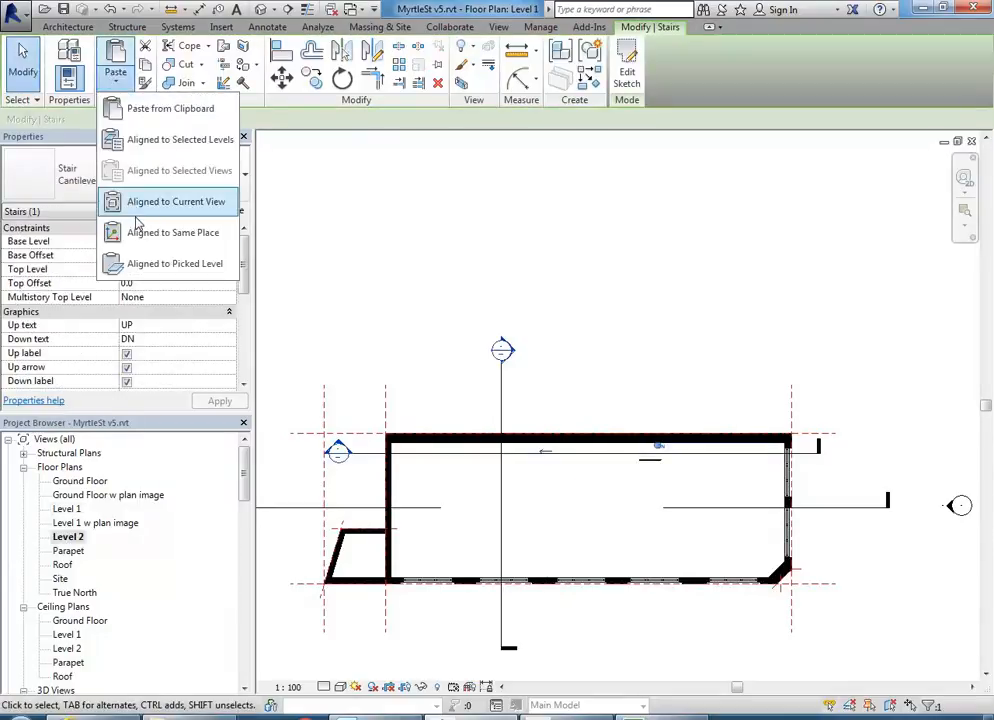
pyautogui.click(149, 203)
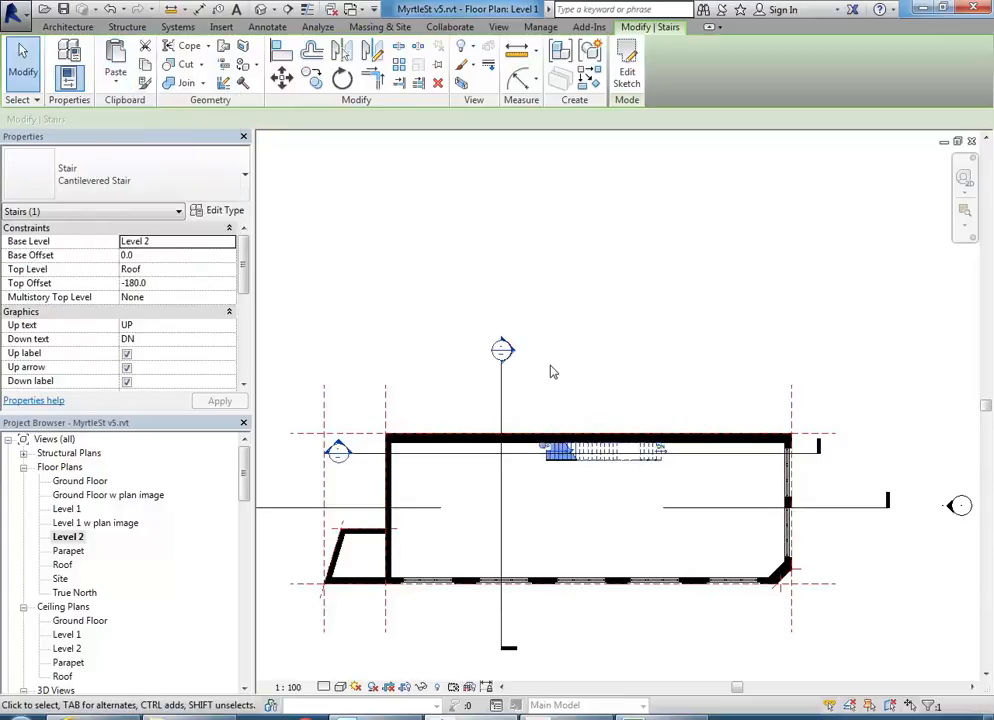
pyautogui.click(550, 371)
# - In Section 3, give the new Level 2 stair a Top Offset of 0.0
pyautogui.doubleClick(338, 451)
pyautogui.scroll(5, 572, 355)
pyautogui.scroll(4, 628, 326)
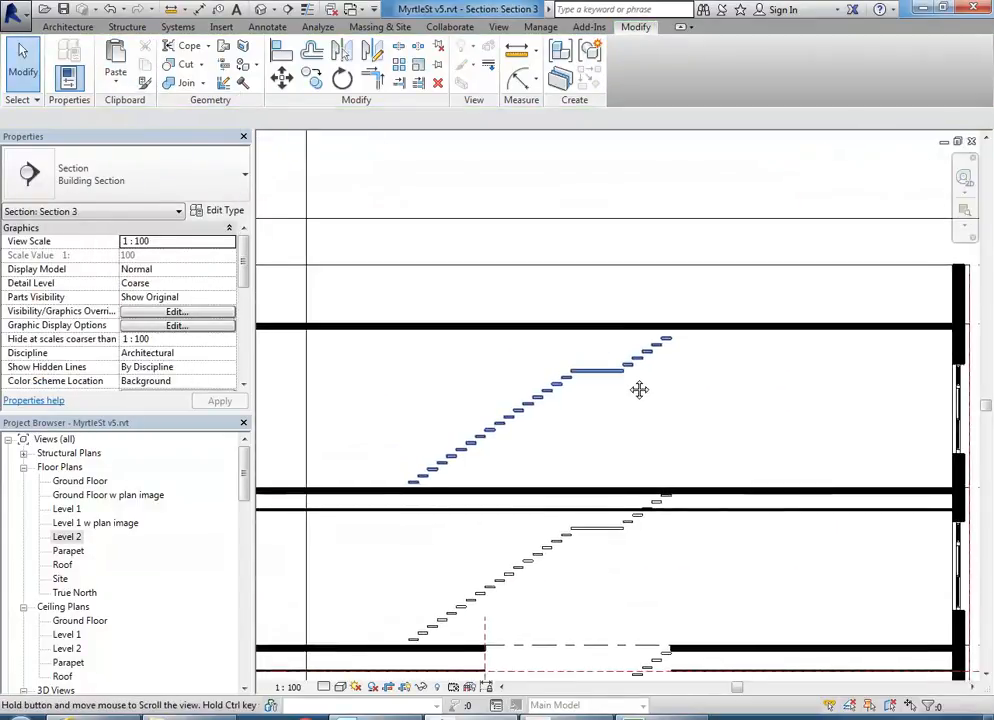
pyautogui.click(658, 367)
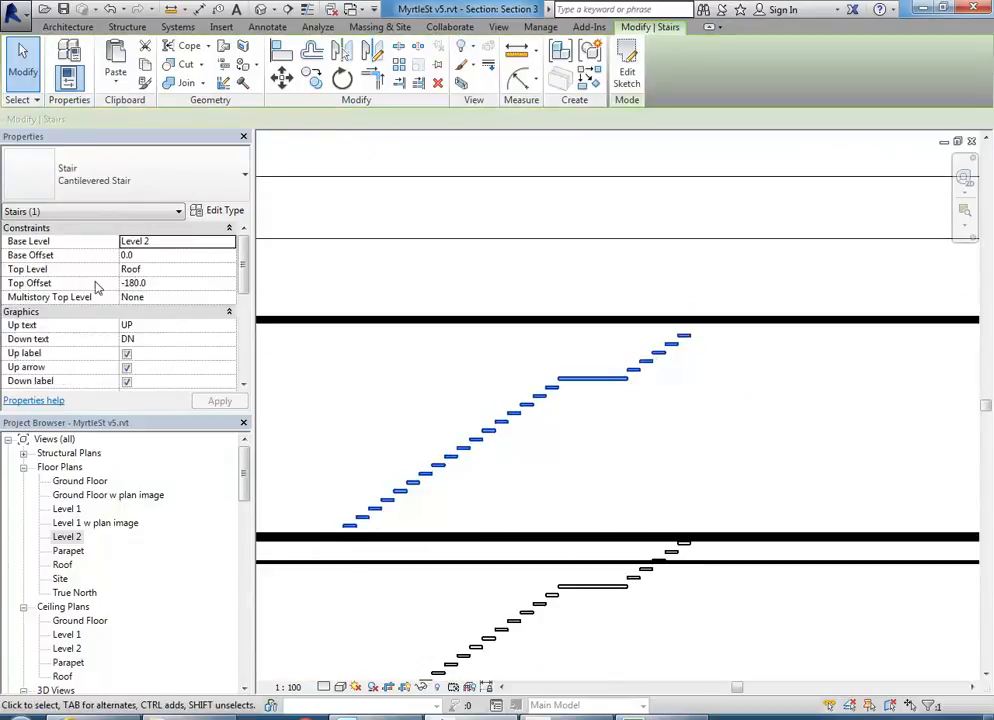
pyautogui.click(156, 284)
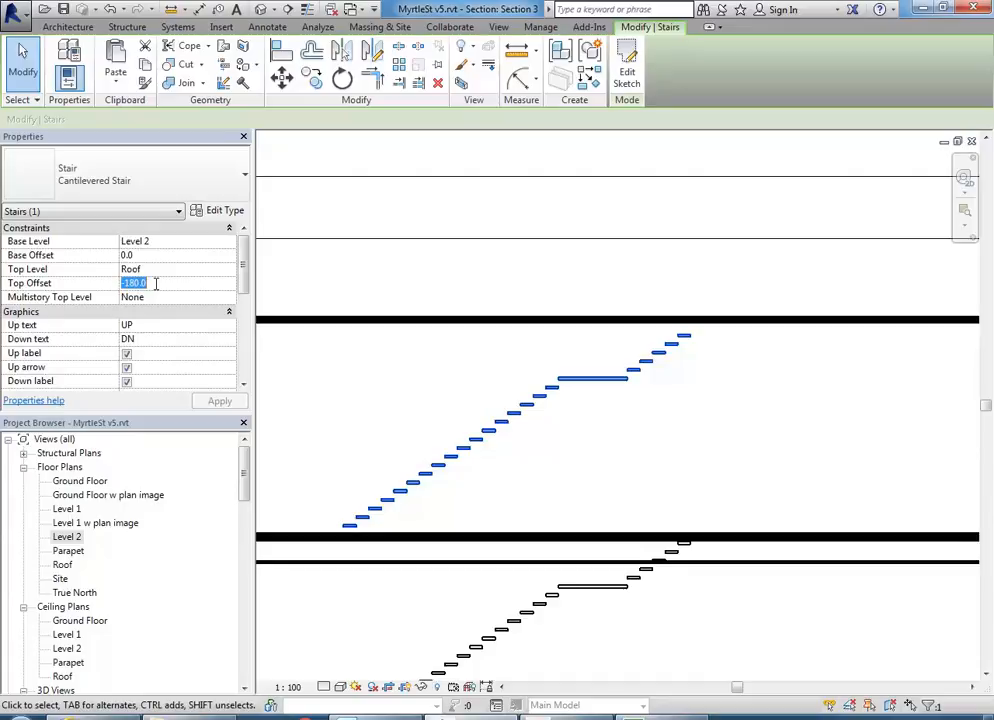
pyautogui.write('0.0')
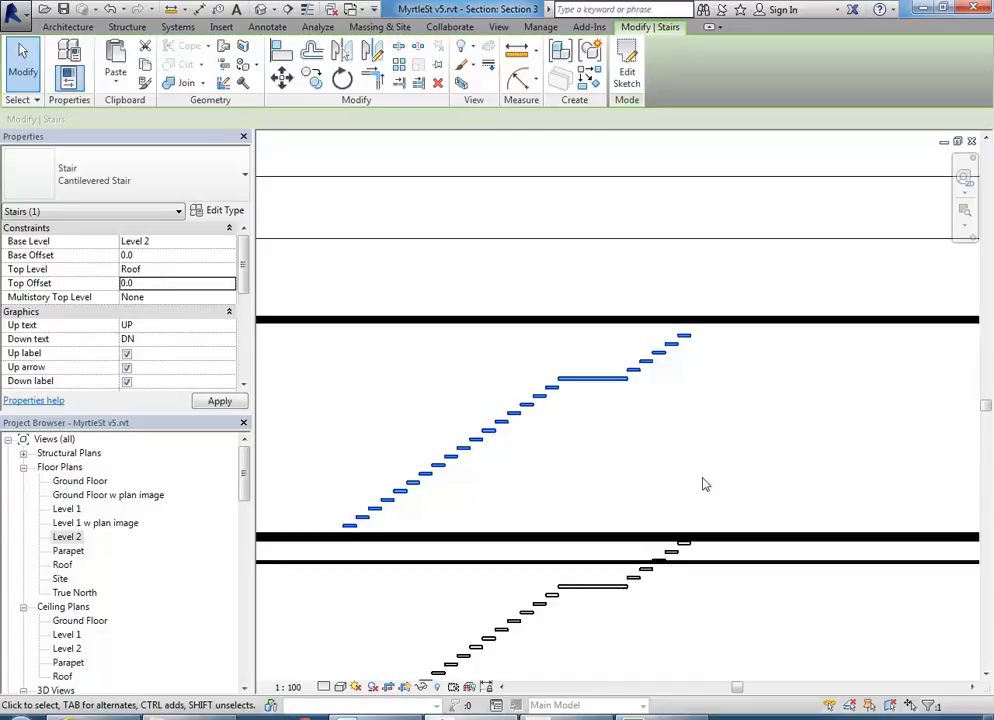
pyautogui.click(640, 430)
pyautogui.scroll(-3, 640, 430)
pyautogui.moveTo(640, 430); pyautogui.dragTo(616, 407, button='middle')
pyautogui.scroll(-1, 604, 395)
pyautogui.scroll(-1, 604, 401)
pyautogui.moveTo(247, 476); pyautogui.dragTo(248, 520)
# - Open 3D view SB1 at an isometric angle with Reveal Hidden Elements on
pyautogui.doubleClick(62, 564)
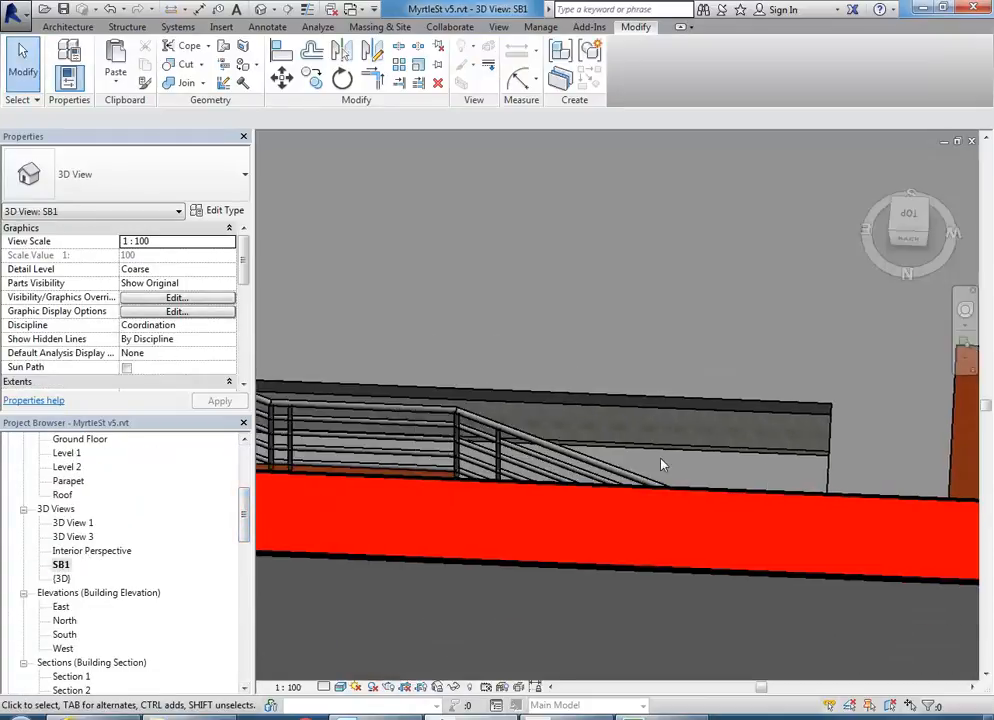
pyautogui.scroll(-5, 660, 464)
pyautogui.keyDown('shift'); pyautogui.moveTo(625, 425); pyautogui.dragTo(284, 375, button='middle'); pyautogui.keyUp('shift')
pyautogui.moveTo(492, 404); pyautogui.dragTo(497, 455, button='middle')
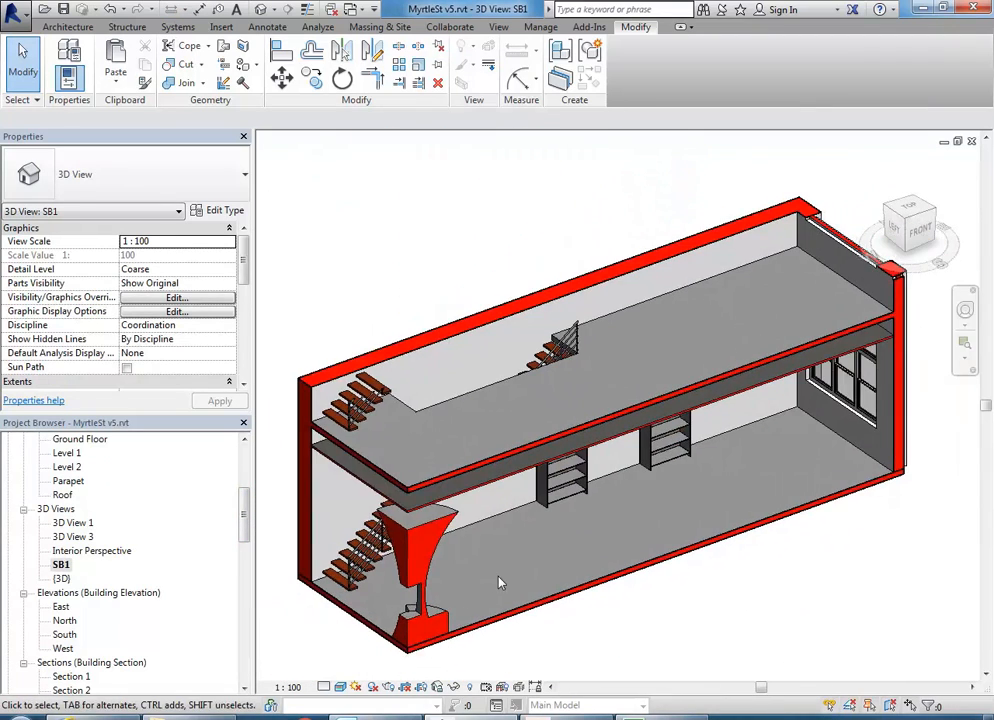
pyautogui.click(469, 687)
pyautogui.scroll(-4, 522, 314)
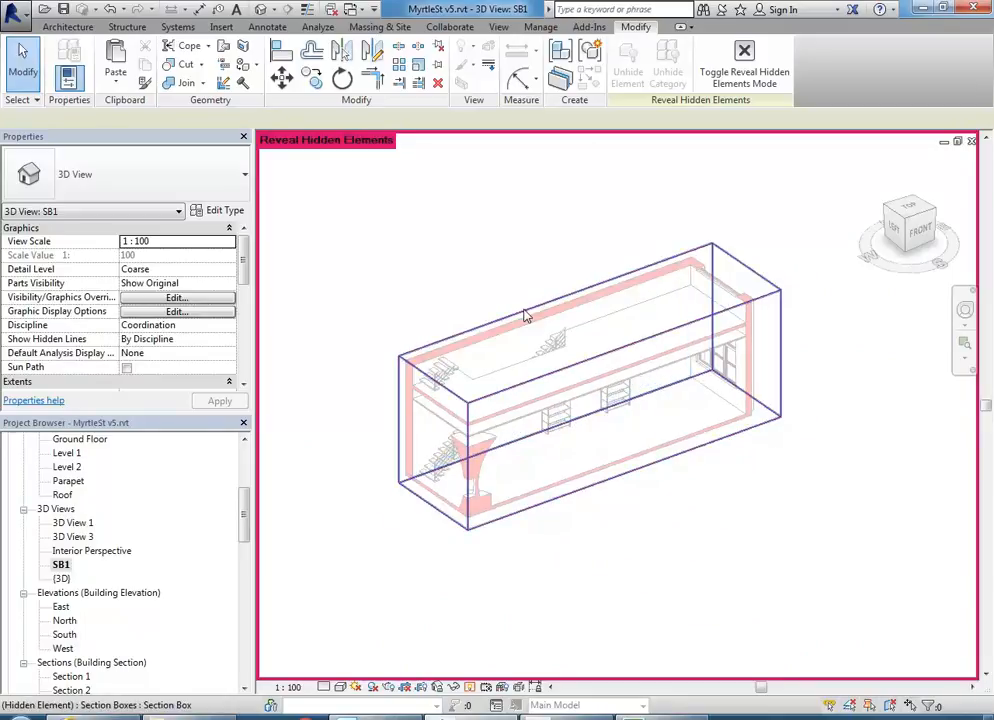
# - Drag the section box's top grip up over all storeys, then turn Reveal Hidden Elements off
pyautogui.click(526, 315)
pyautogui.moveTo(591, 325); pyautogui.dragTo(575, 210)
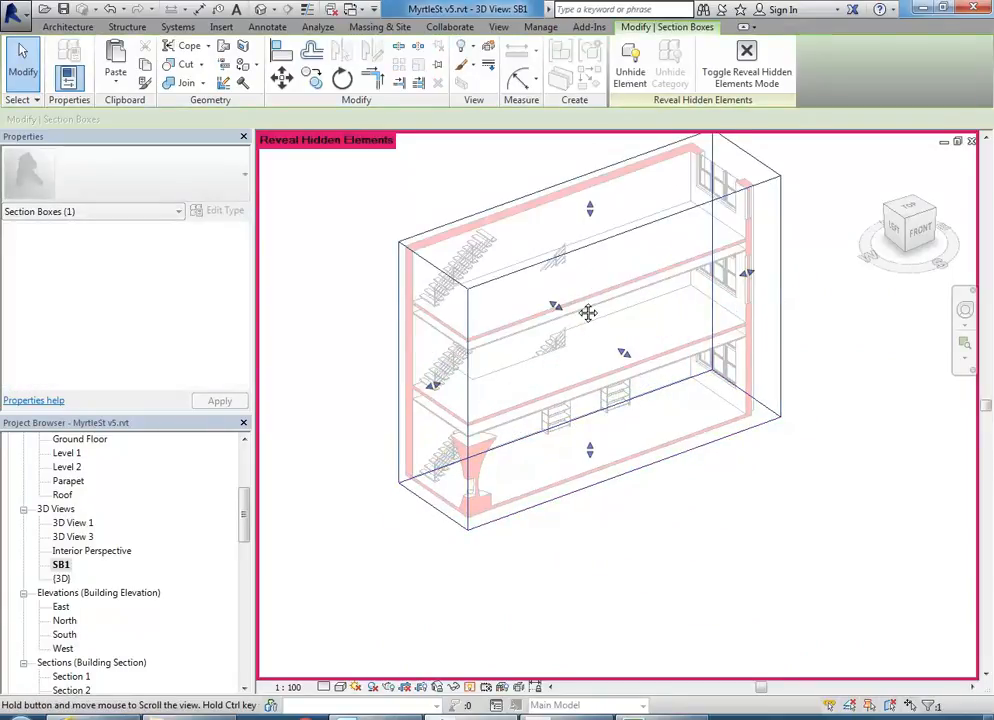
pyautogui.moveTo(579, 291); pyautogui.dragTo(577, 370, button='middle')
pyautogui.moveTo(586, 292); pyautogui.dragTo(588, 200)
pyautogui.click(384, 304)
pyautogui.moveTo(550, 515)
pyautogui.keyDown('shift'); pyautogui.mouseDown(button='middle')
pyautogui.moveTo(507, 494)
pyautogui.moveTo(533, 508)
pyautogui.mouseUp(button='middle'); pyautogui.keyUp('shift')
pyautogui.click(470, 687)
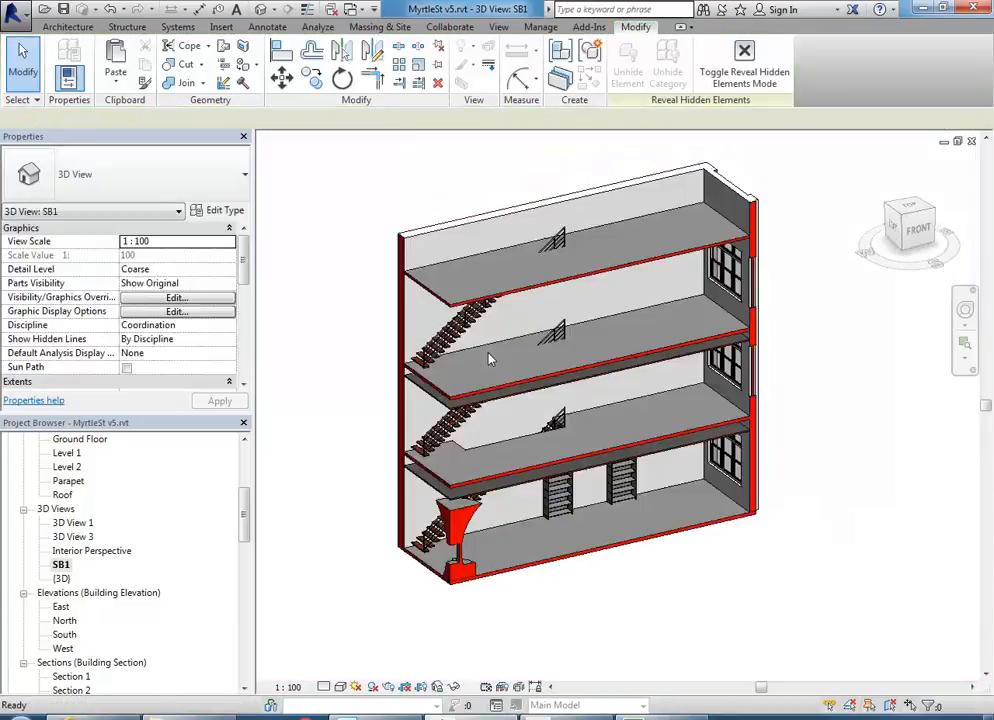
pyautogui.moveTo(510, 395)
pyautogui.keyDown('shift'); pyautogui.mouseDown(button='middle')
pyautogui.moveTo(517, 360)
pyautogui.moveTo(578, 374)
pyautogui.mouseUp(button='middle'); pyautogui.keyUp('shift')
pyautogui.scroll(2, 576, 311)
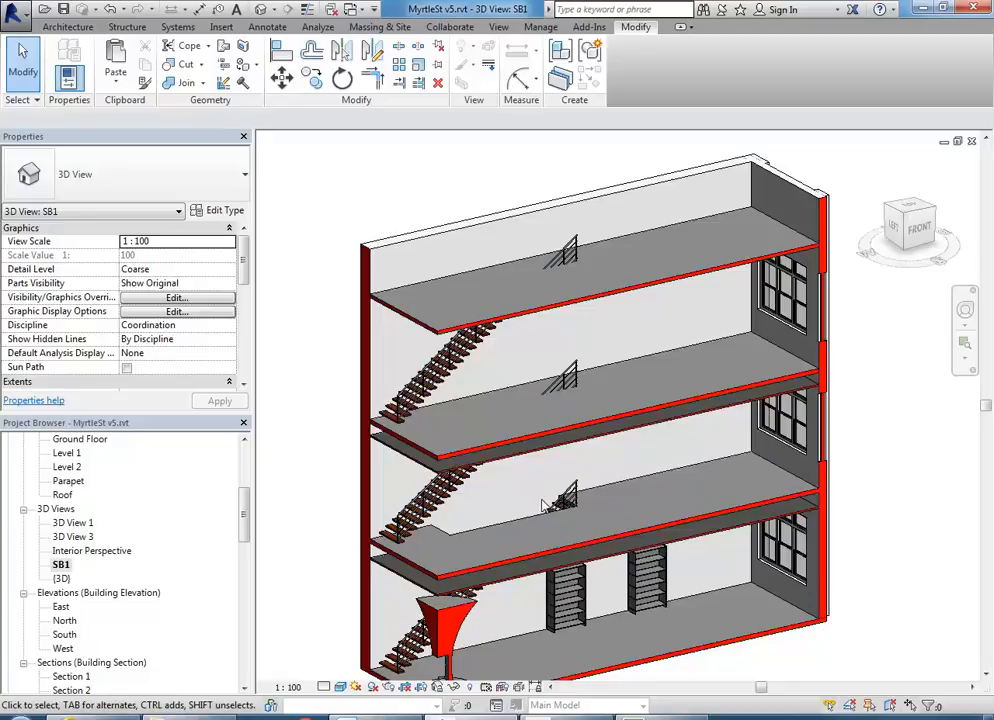
# - Remove the stair notch from the Level 1 floor boundary using Trim/Extend to Corner, declining wall attachment
pyautogui.moveTo(244, 523); pyautogui.dragTo(245, 475)
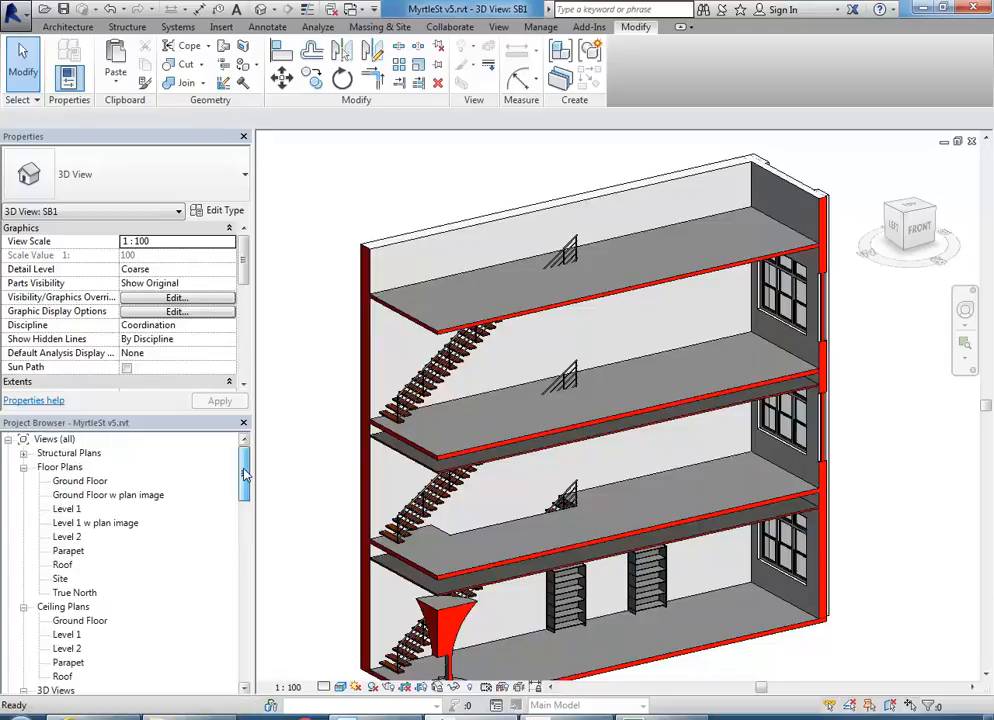
pyautogui.click(486, 526)
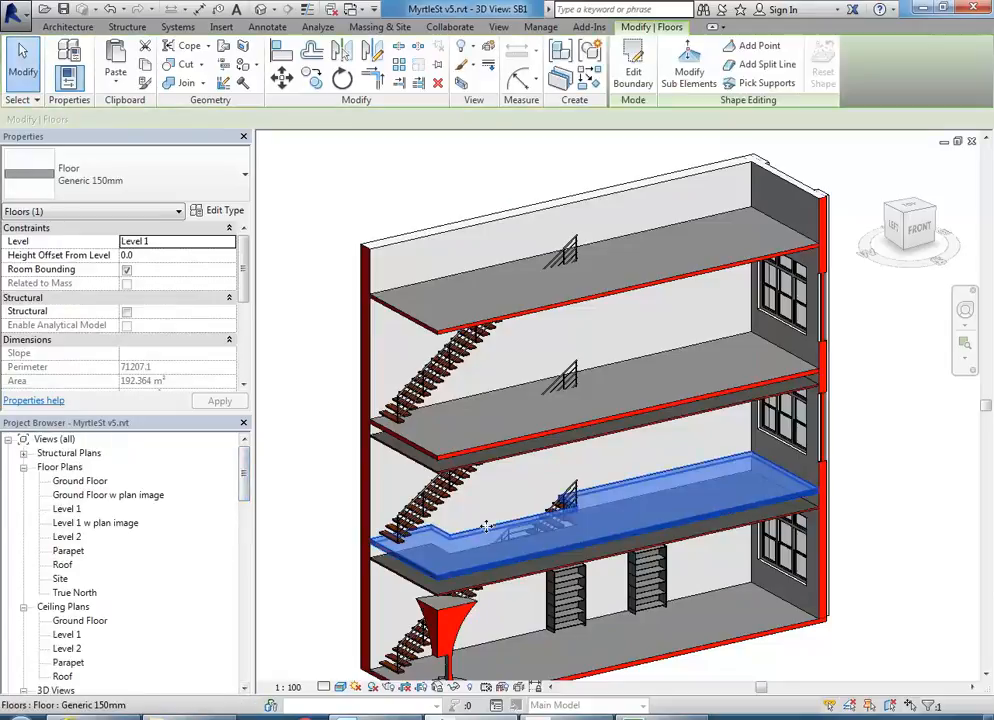
pyautogui.click(650, 62)
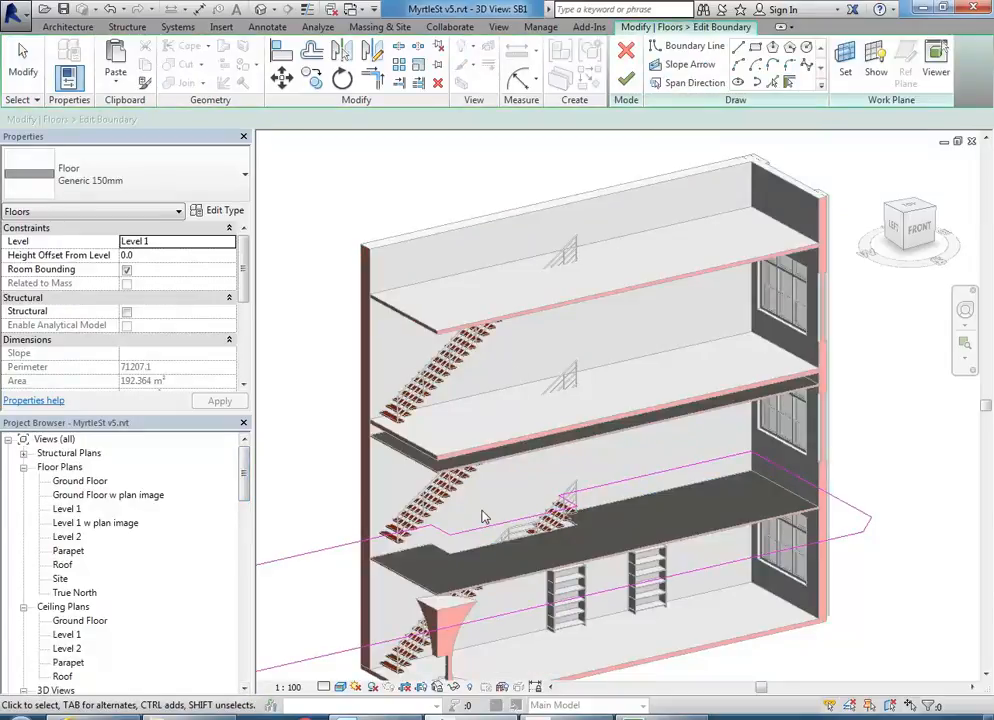
pyautogui.moveTo(636, 564); pyautogui.dragTo(650, 580)
pyautogui.press('Delete')
pyautogui.moveTo(592, 274); pyautogui.dragTo(597, 256, button='middle')
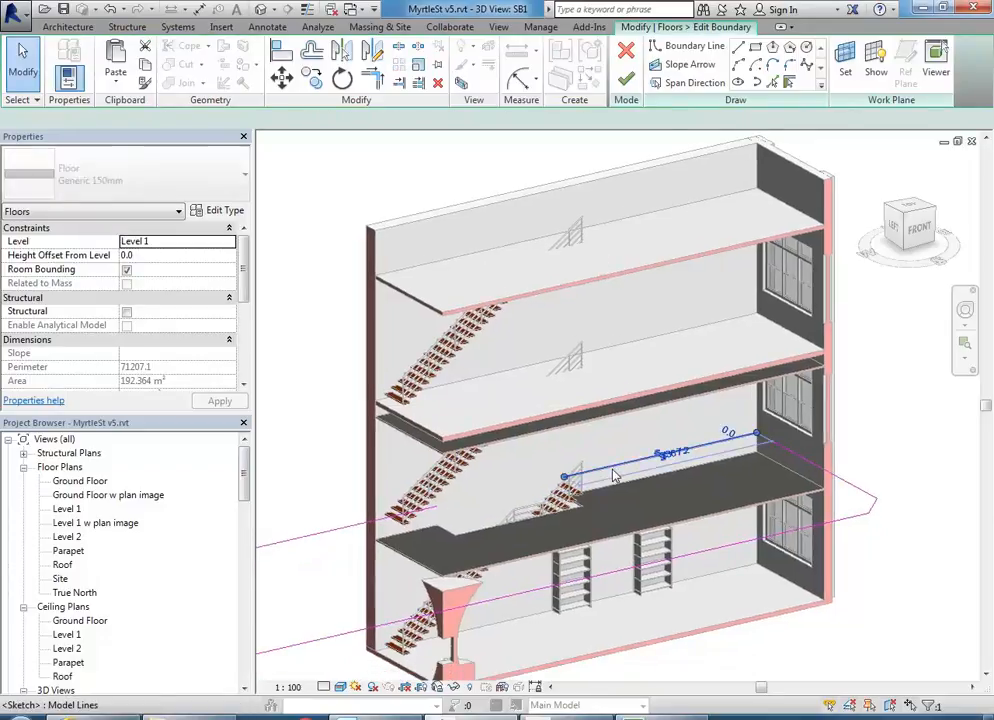
pyautogui.press('t')
pyautogui.press('r')
pyautogui.click(375, 521)
pyautogui.click(780, 447)
pyautogui.click(628, 79)
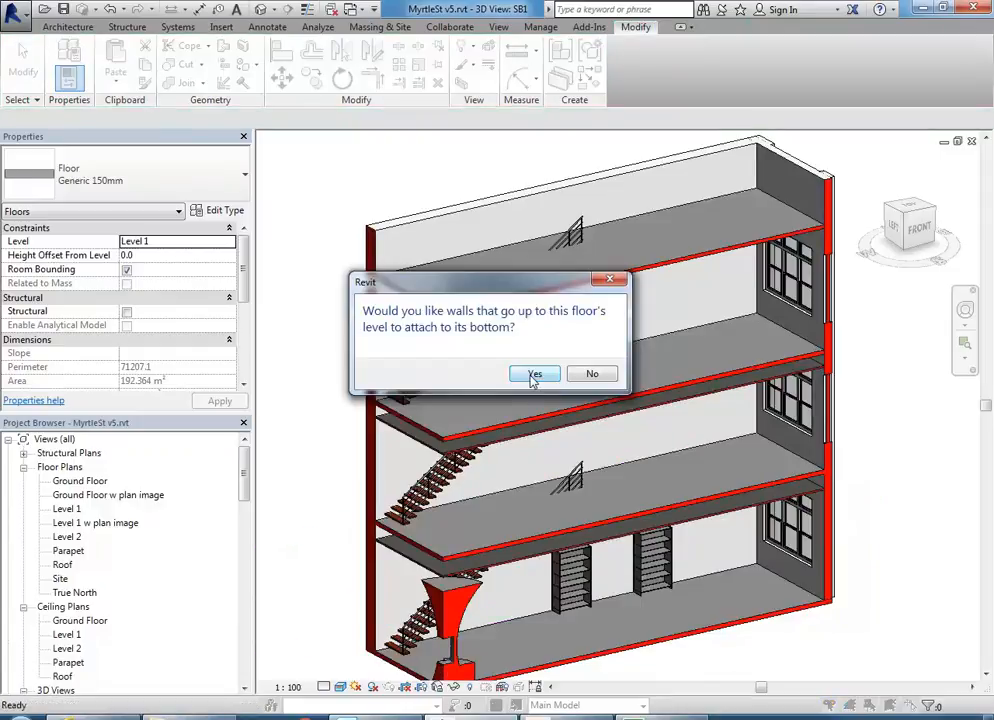
pyautogui.click(592, 374)
# - Straighten the Level 1 ceiling boundary by deleting its notch lines and trimming the corner
pyautogui.click(531, 560)
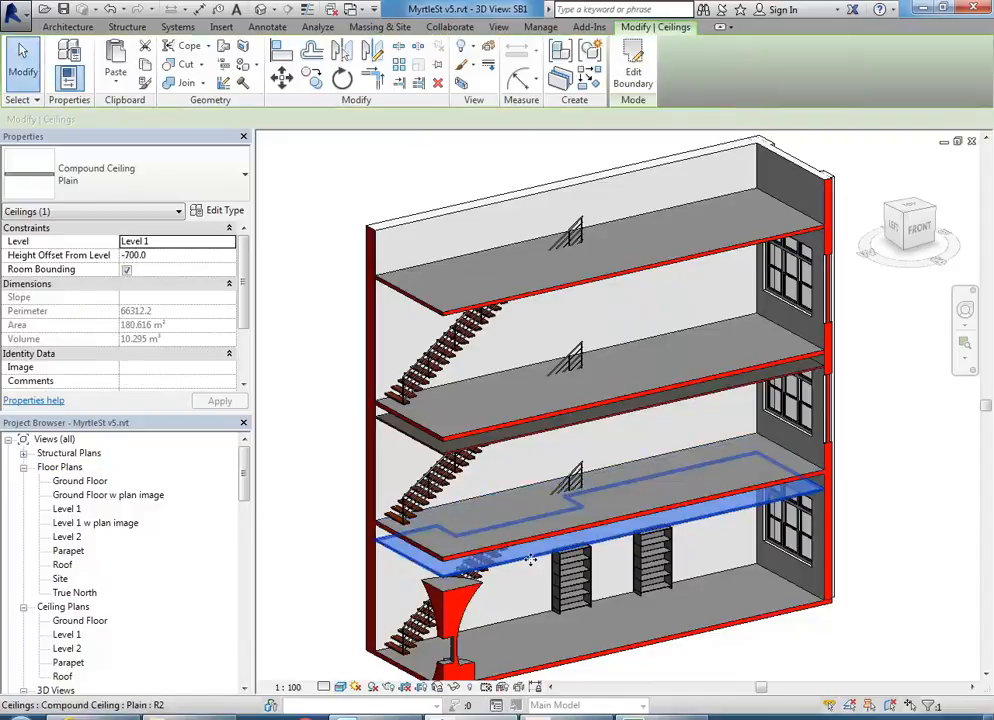
pyautogui.click(633, 70)
pyautogui.moveTo(489, 587); pyautogui.dragTo(517, 498, button='middle')
pyautogui.moveTo(371, 440)
pyautogui.mouseDown()
pyautogui.moveTo(665, 588)
pyautogui.moveTo(661, 578)
pyautogui.mouseUp()
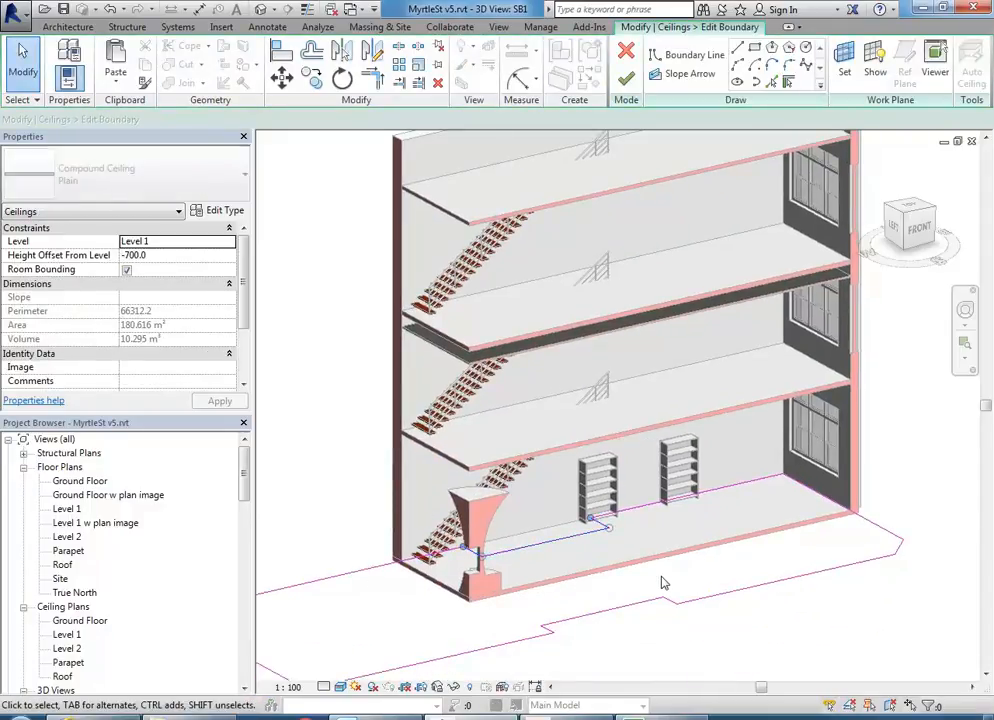
pyautogui.press('Delete')
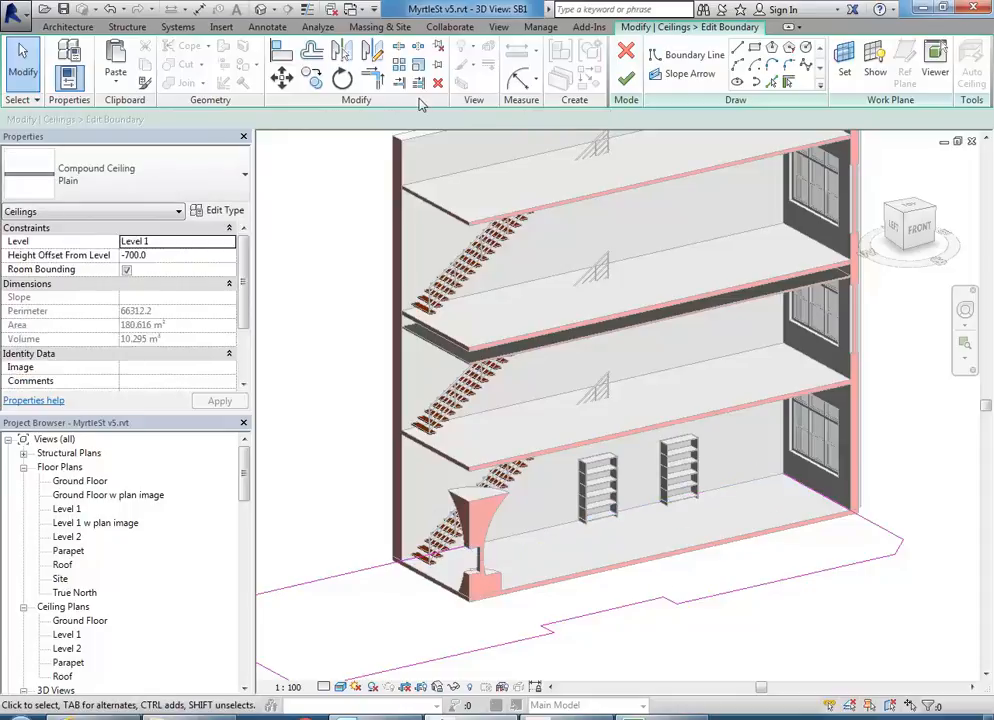
pyautogui.click(371, 80)
pyautogui.click(380, 566)
pyautogui.click(862, 517)
pyautogui.click(626, 79)
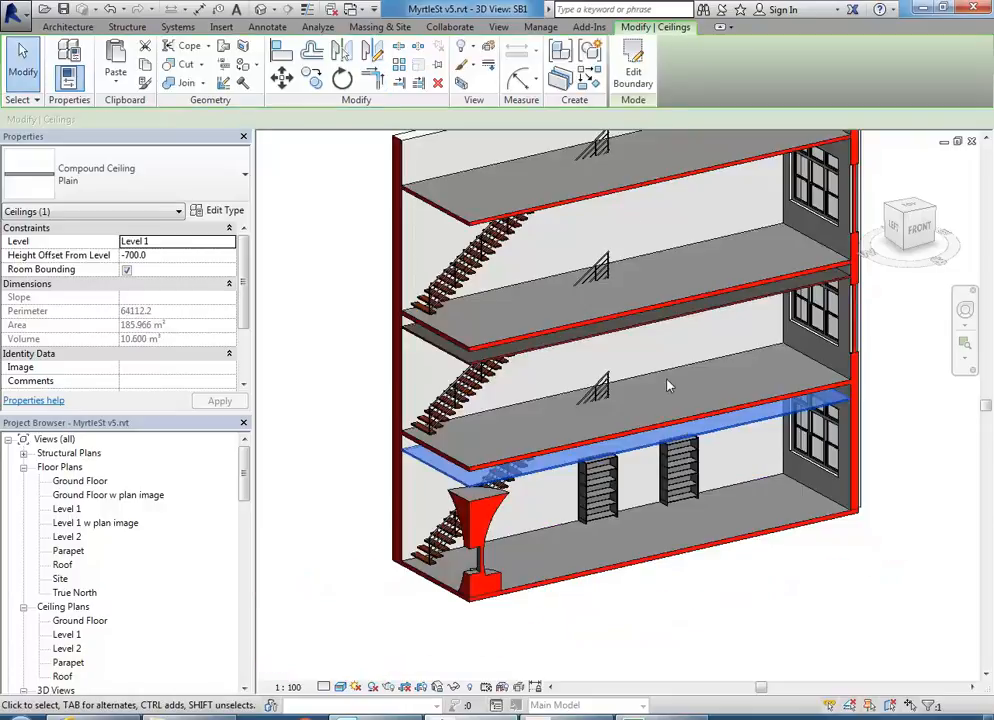
pyautogui.press('Escape')
pyautogui.click(80, 482)
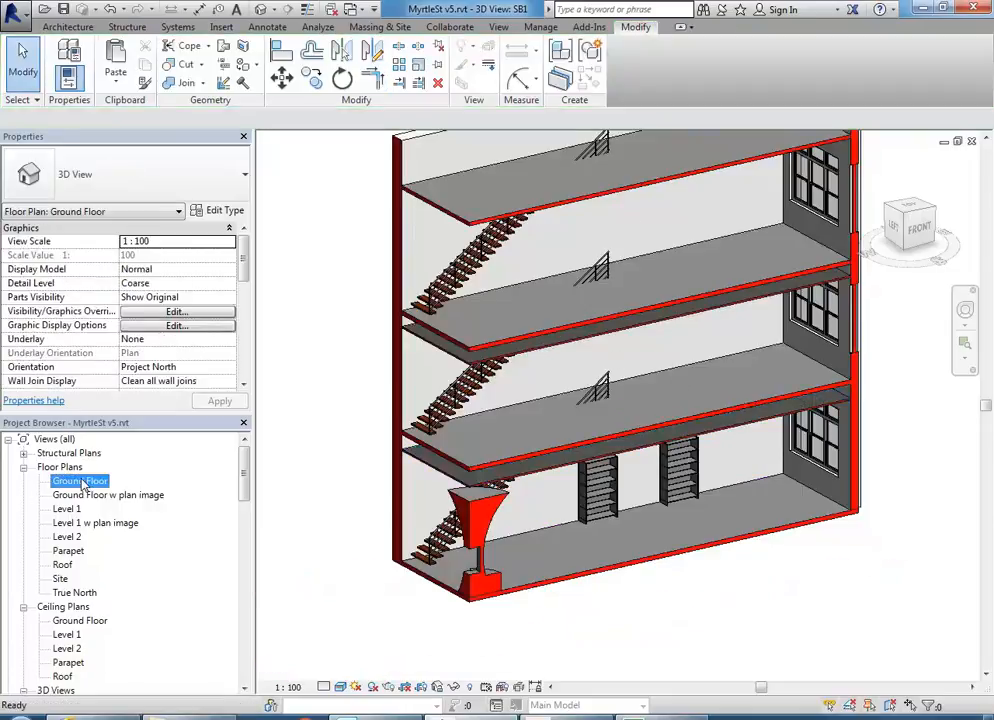
# - On the Ground Floor plan, start a Shaft opening sketch with the rectangle tool
pyautogui.doubleClick(80, 482)
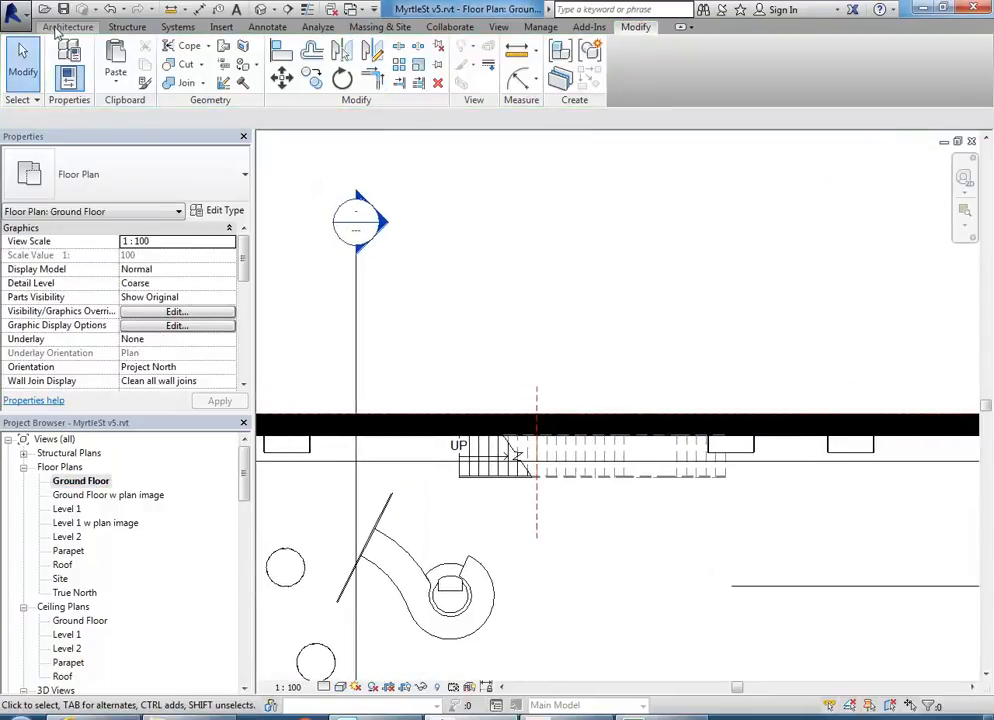
pyautogui.click(66, 27)
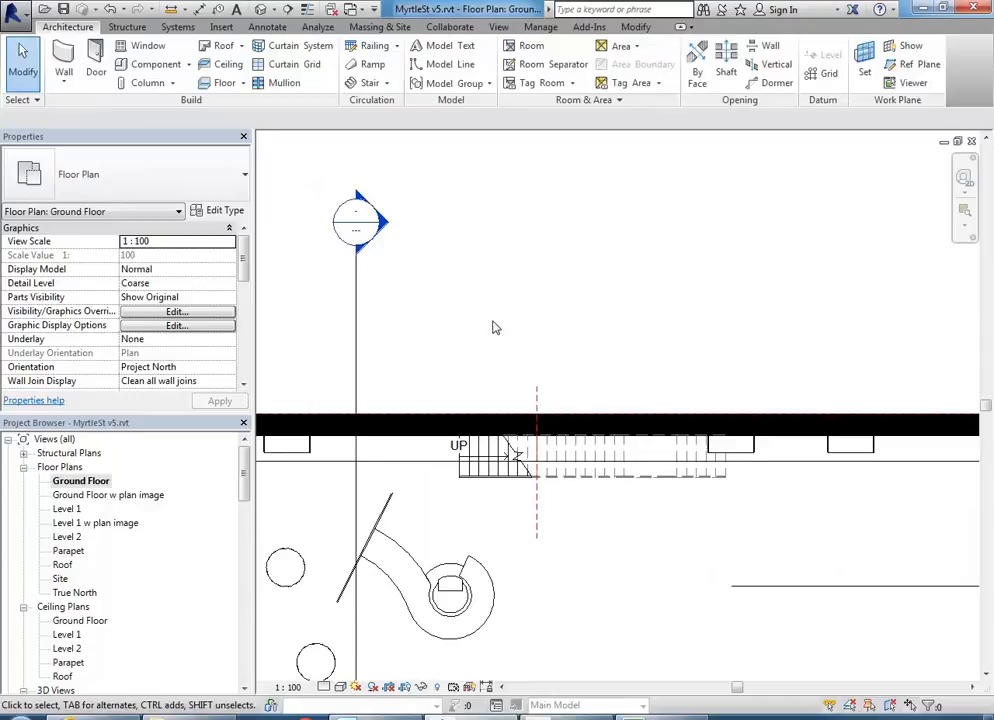
pyautogui.click(726, 75)
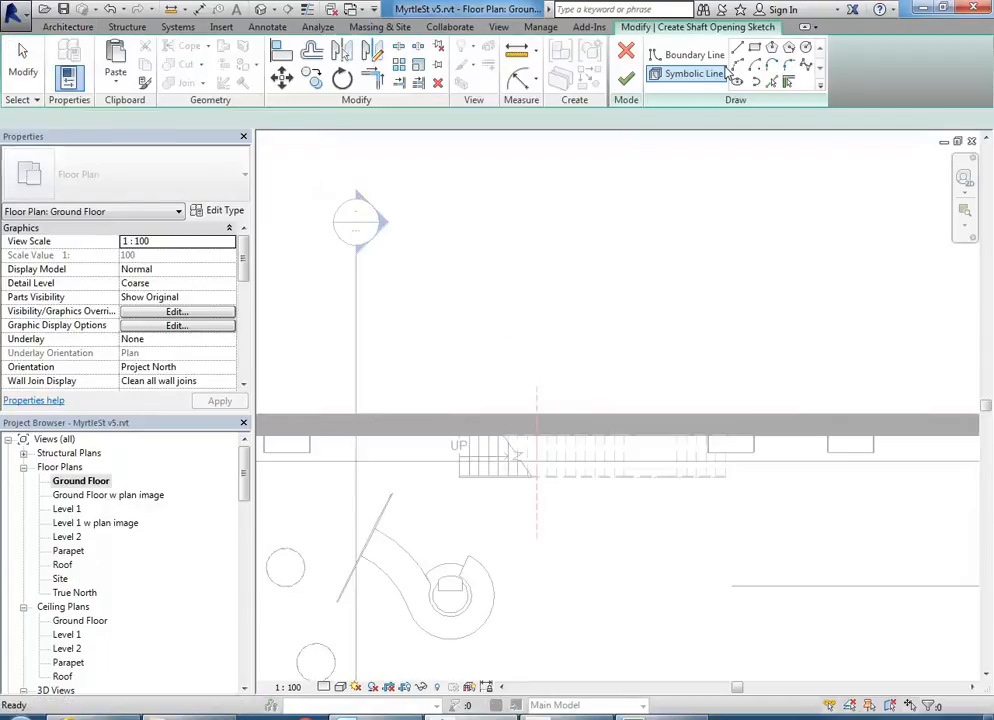
pyautogui.click(755, 47)
# - Draw the shaft rectangle over the ground-floor stair, from the stair end to its far corner
pyautogui.scroll(2, 721, 401)
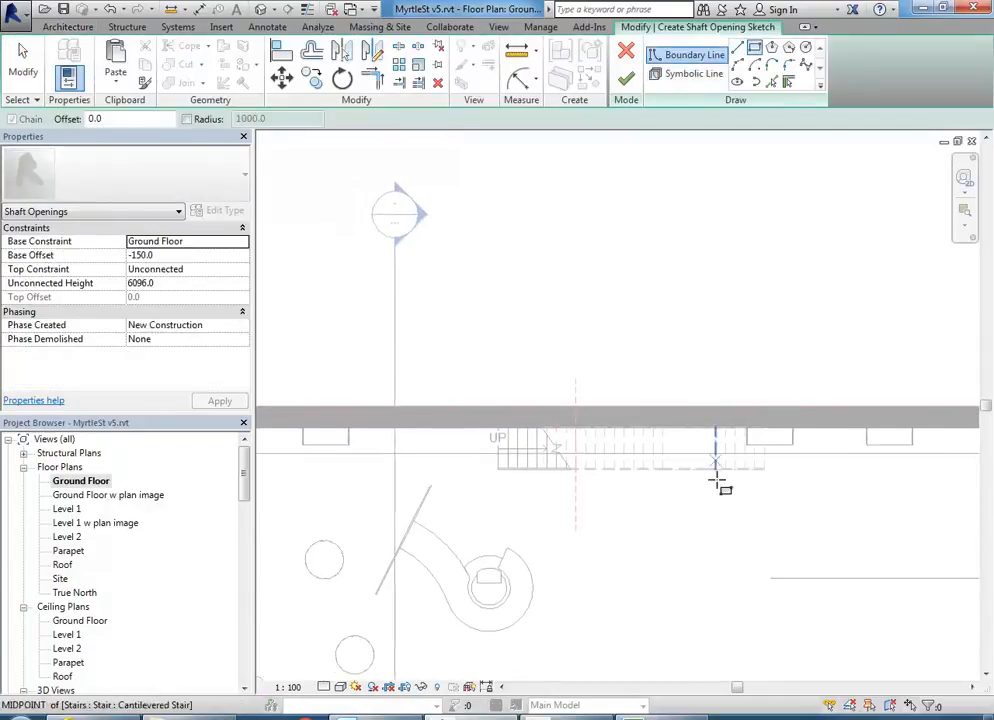
pyautogui.scroll(1, 790, 455)
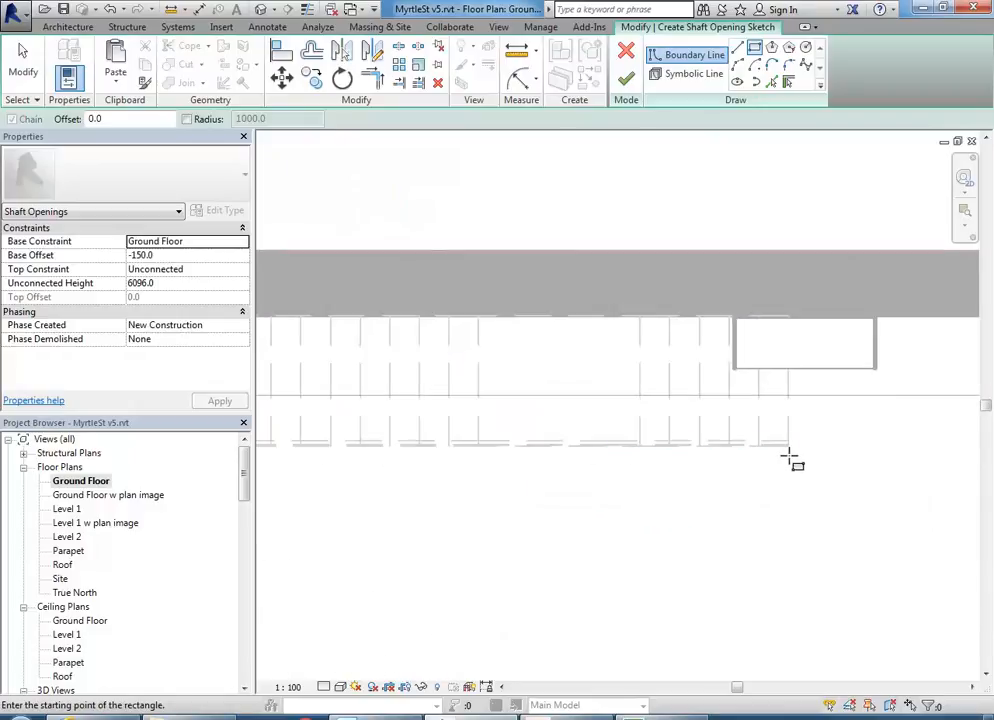
pyautogui.scroll(3, 790, 450)
pyautogui.scroll(2, 789, 445)
pyautogui.click(789, 450)
pyautogui.scroll(-3, 608, 372)
pyautogui.moveTo(358, 355); pyautogui.dragTo(756, 464, button='middle')
pyautogui.scroll(-2, 756, 464)
pyautogui.scroll(-1, 499, 393)
pyautogui.scroll(3, 370, 373)
pyautogui.click(380, 367)
pyautogui.scroll(-4, 473, 422)
pyautogui.rightClick(511, 260)
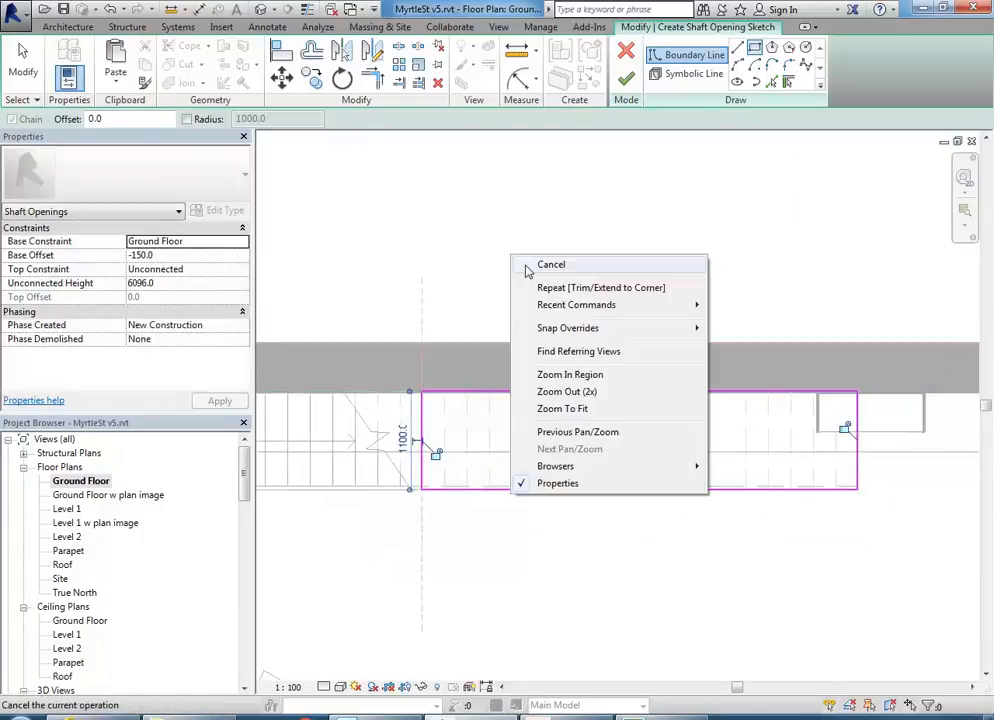
pyautogui.click(566, 275)
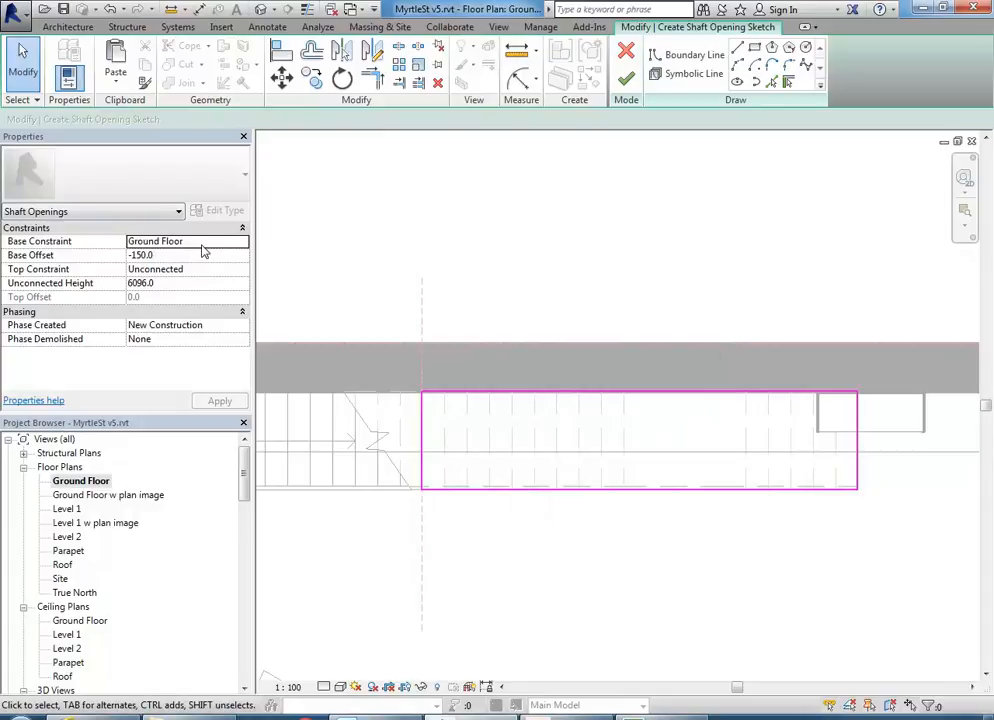
# - Set the shaft's Base Offset to 500 and Top Constraint to Parapet, then finish it
pyautogui.click(180, 255)
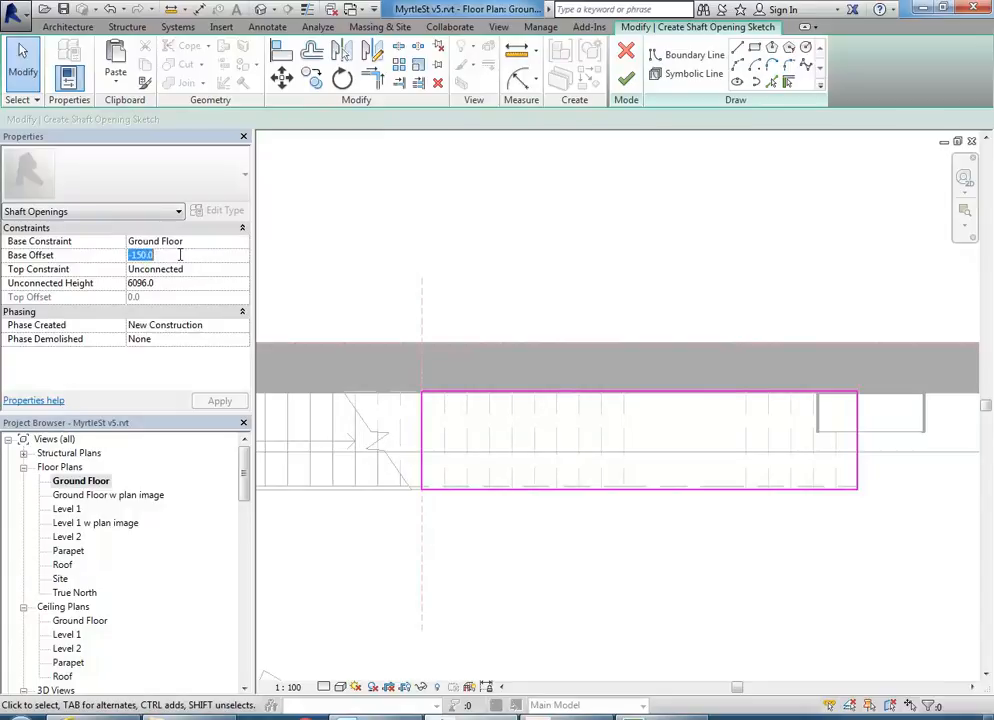
pyautogui.write('500')
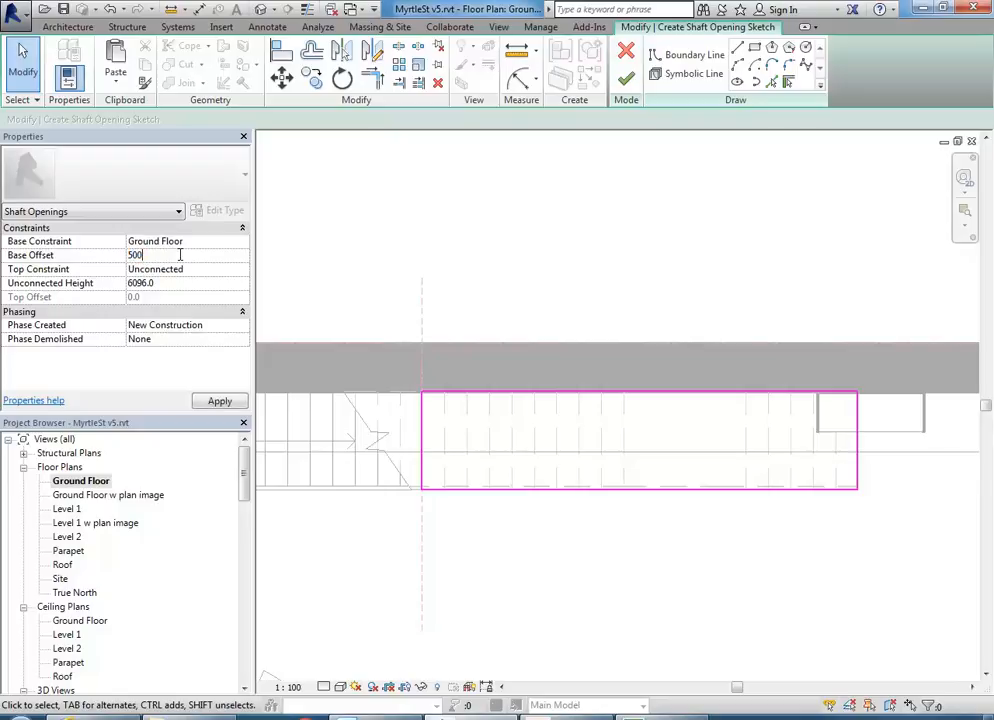
pyautogui.press('Return')
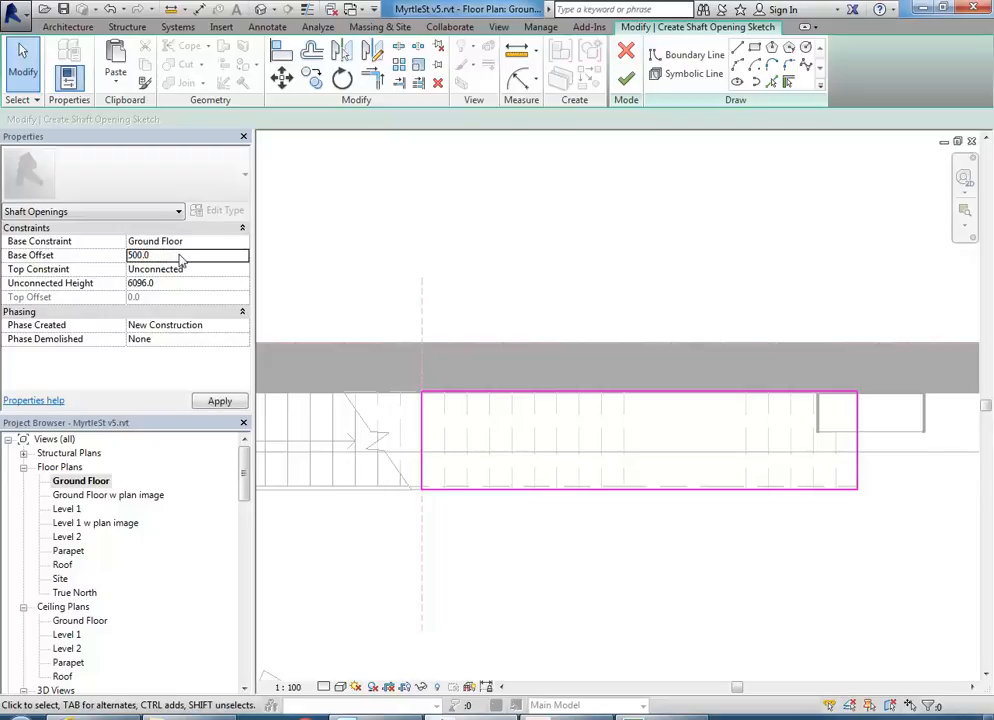
pyautogui.click(243, 271)
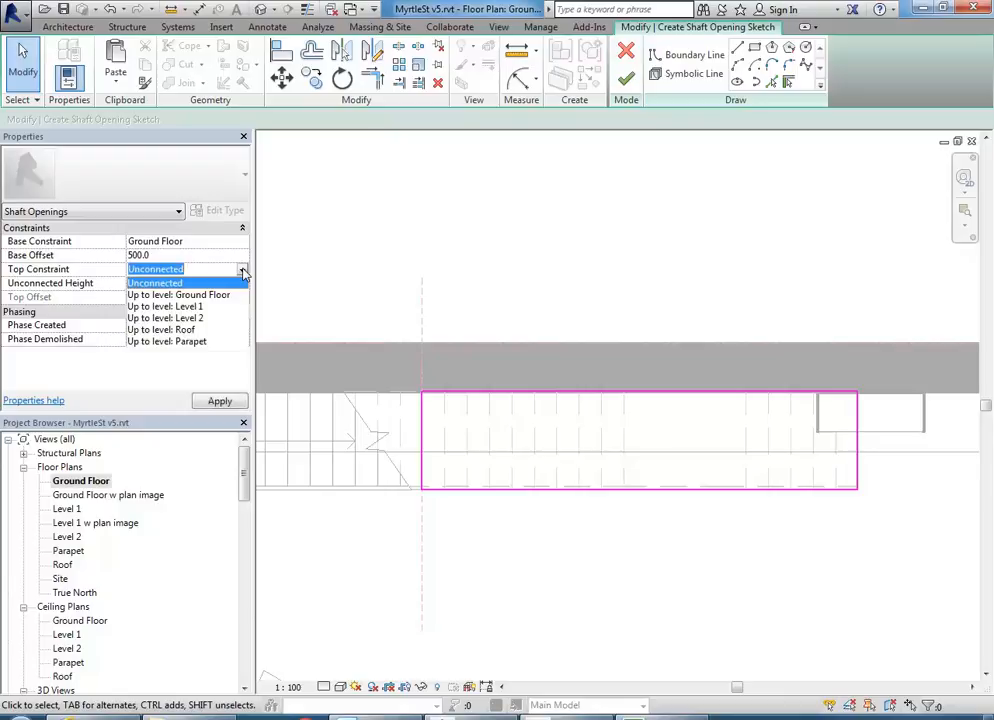
pyautogui.click(183, 343)
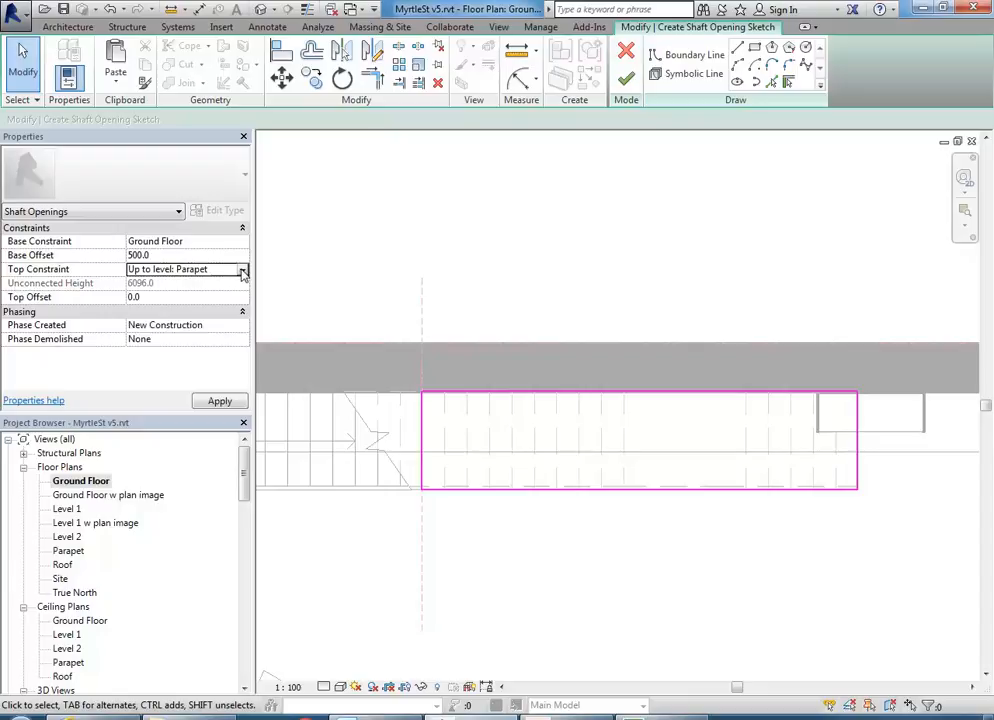
pyautogui.click(626, 79)
pyautogui.press('Escape')
pyautogui.scroll(-5, 105, 535)
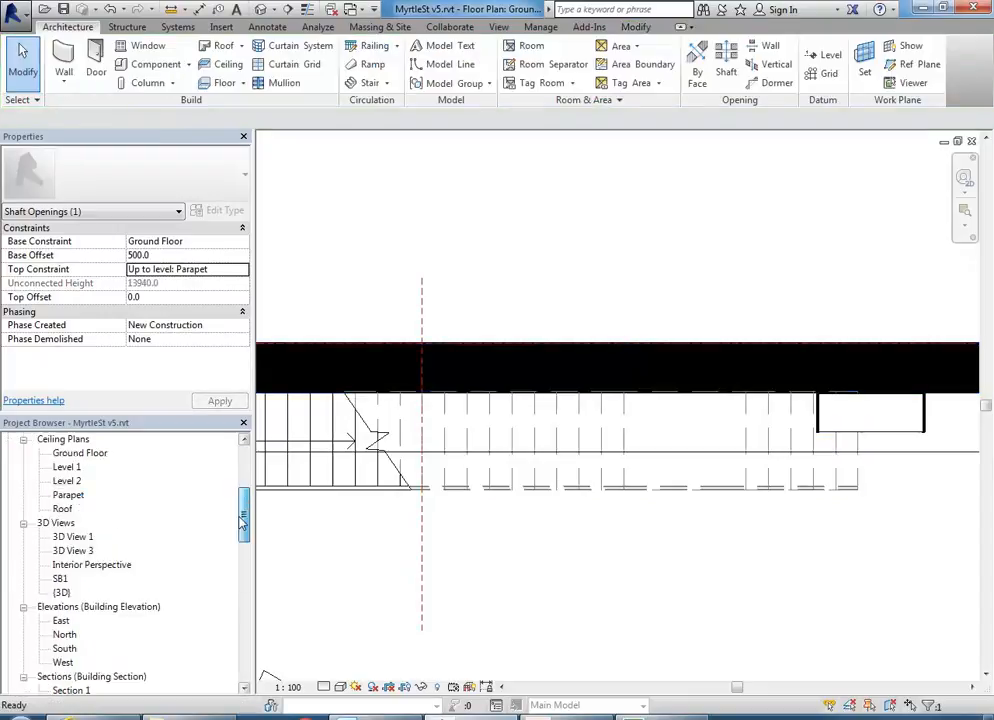
# - Orbit, zoom and pan the SB1 3D view to inspect the shaft openings in each floor slab
pyautogui.doubleClick(60, 537)
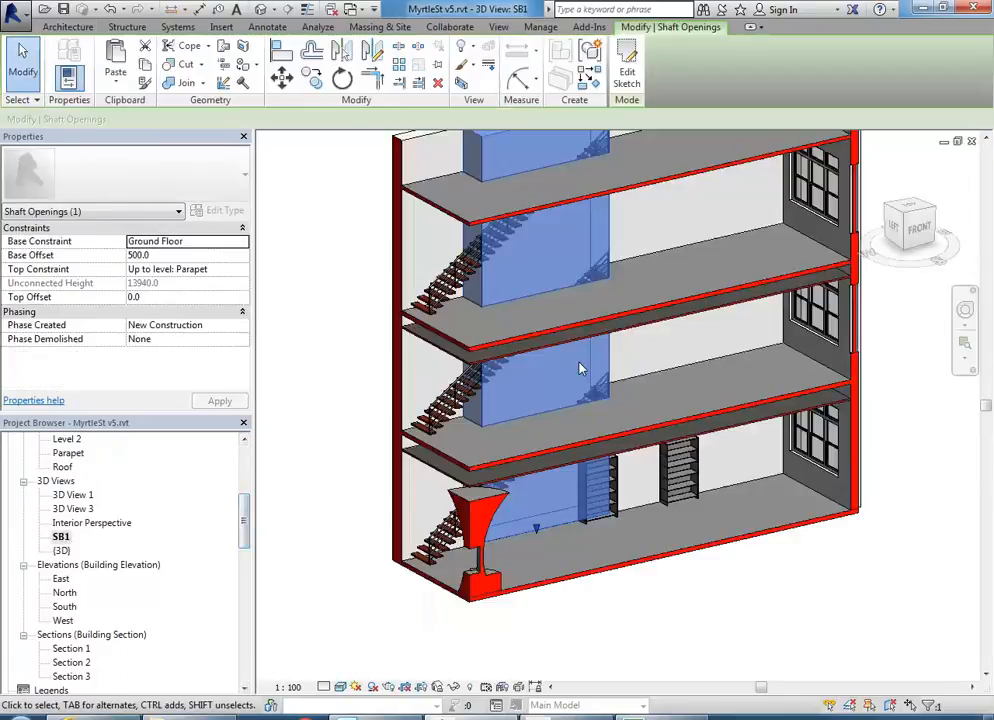
pyautogui.press('Escape')
pyautogui.moveTo(322, 282)
pyautogui.keyDown('shift'); pyautogui.mouseDown(button='middle')
pyautogui.moveTo(437, 357)
pyautogui.moveTo(336, 300)
pyautogui.mouseUp(button='middle'); pyautogui.keyUp('shift')
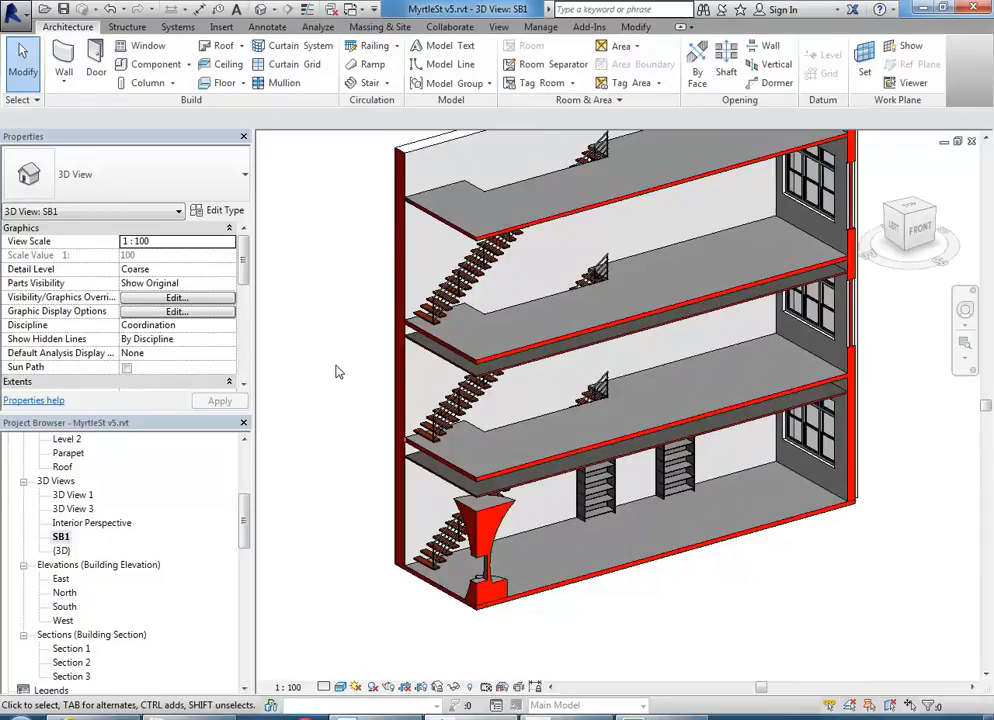
pyautogui.scroll(-1, 336, 366)
pyautogui.moveTo(336, 366); pyautogui.dragTo(338, 409, button='middle')
pyautogui.scroll(1, 338, 409)
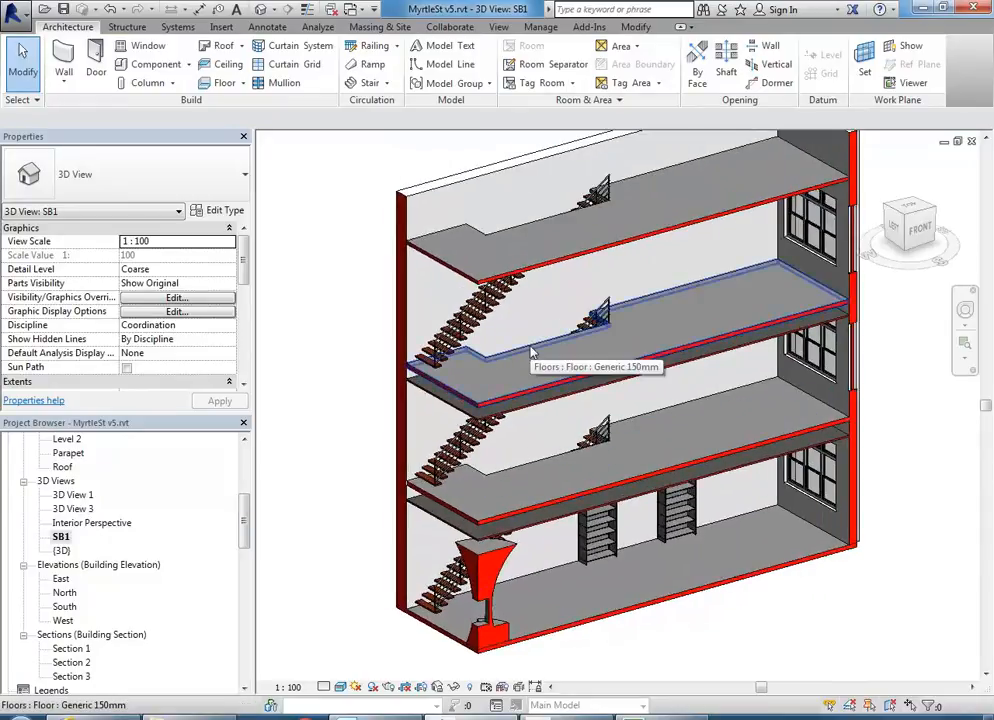
pyautogui.scroll(2, 535, 321)
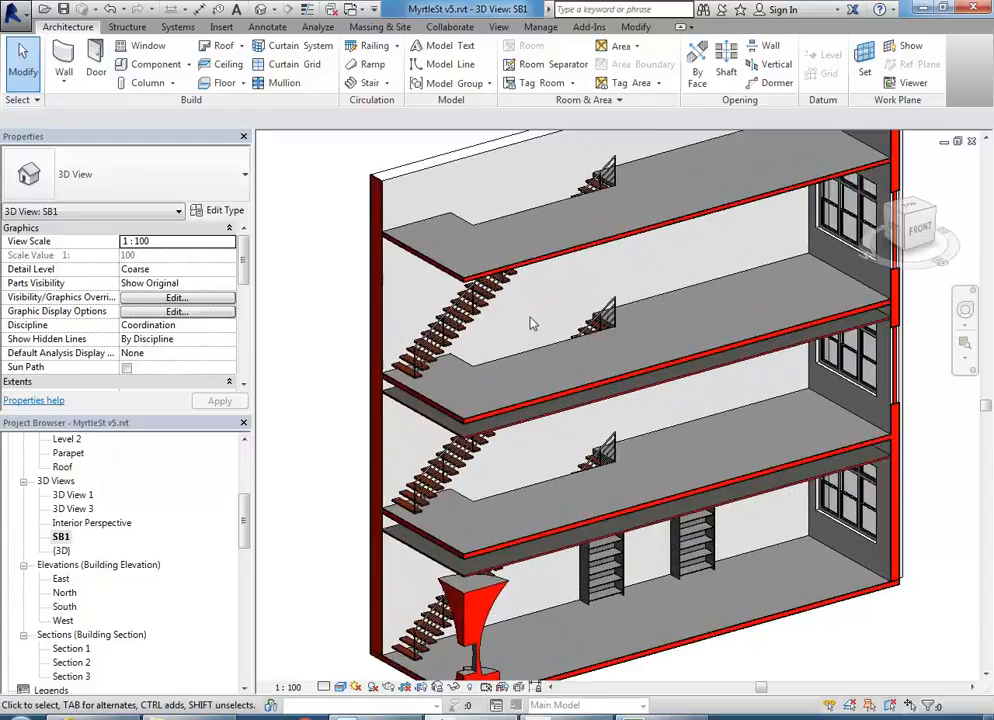
pyautogui.scroll(5, 532, 323)
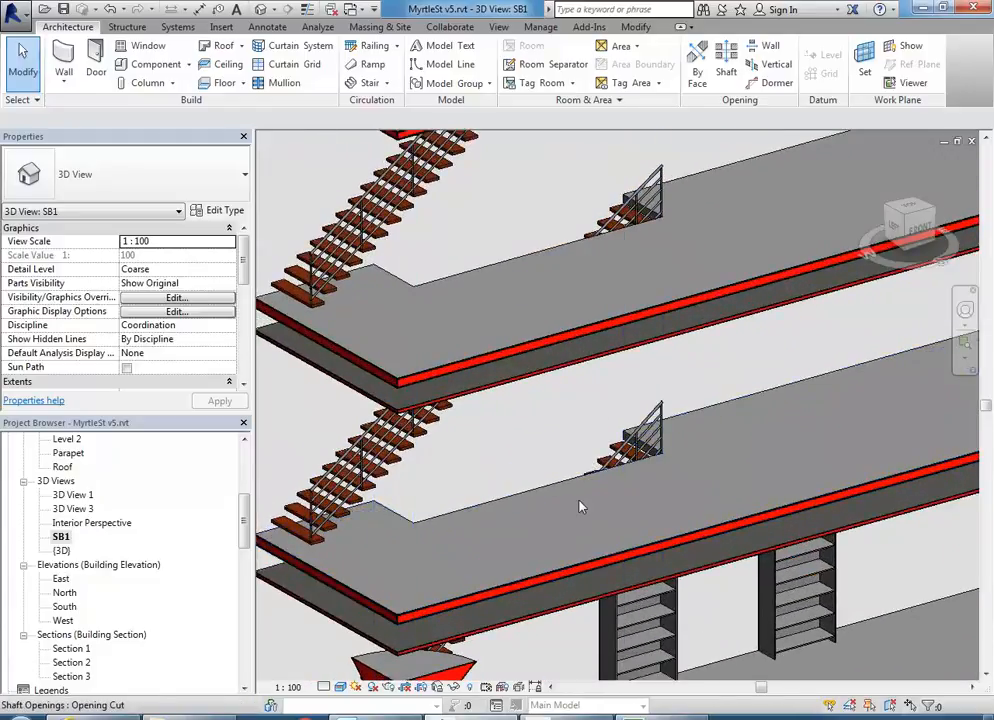
pyautogui.moveTo(672, 466); pyautogui.dragTo(578, 367, button='middle')
pyautogui.moveTo(408, 402); pyautogui.dragTo(482, 357, button='middle')
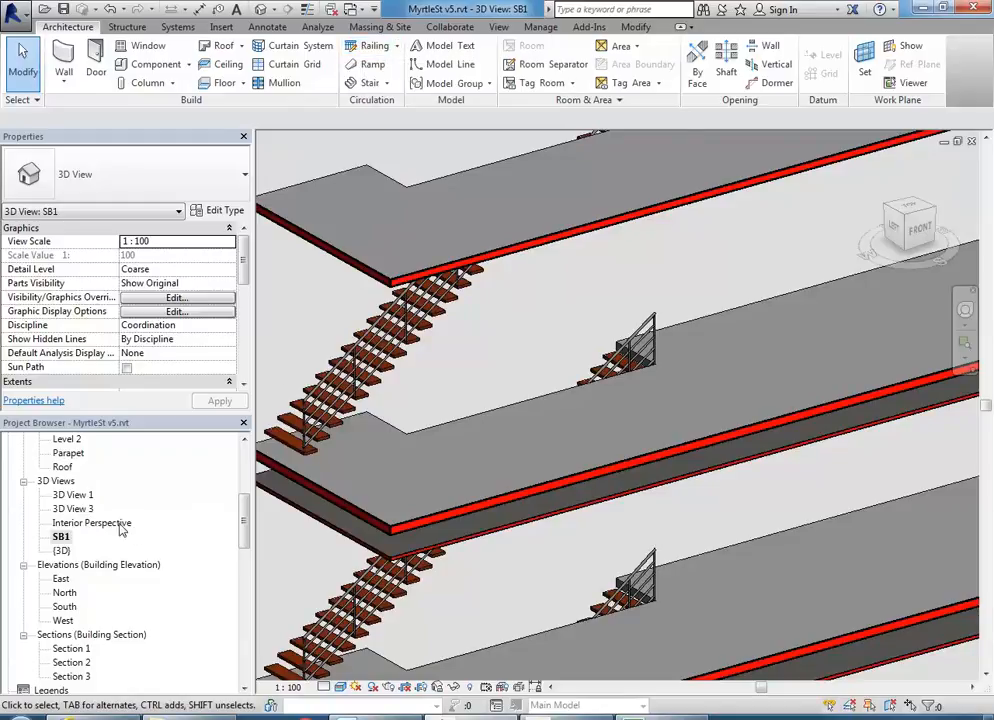
pyautogui.scroll(5, 100, 520)
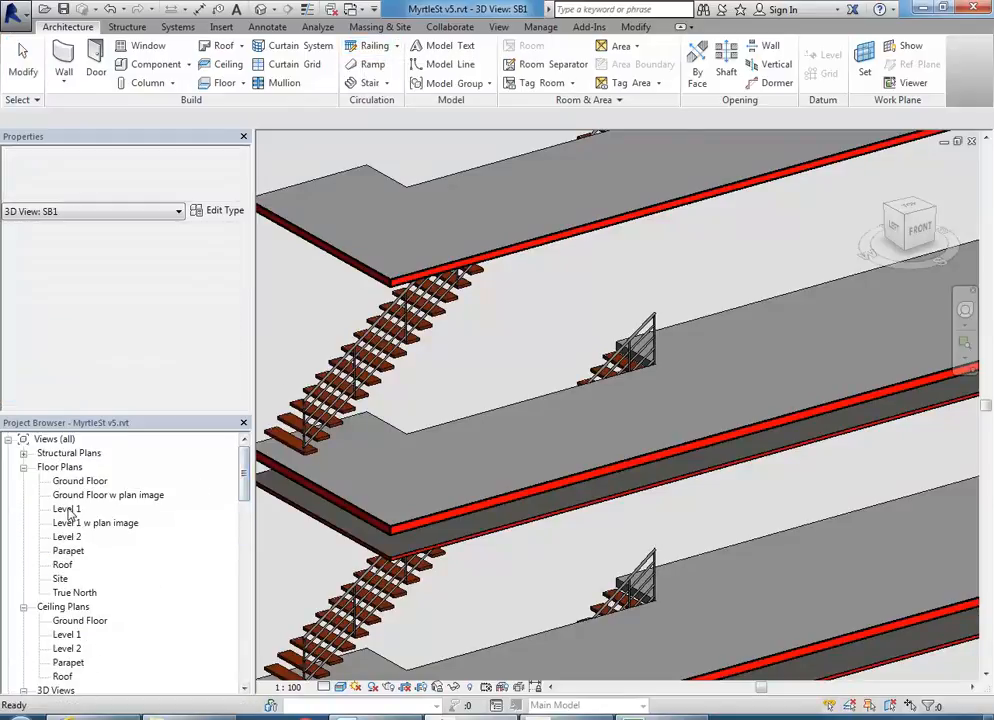
# - On the Level 1 plan, start a railing path sketch using the 900mm Pipe type
pyautogui.doubleClick(67, 510)
pyautogui.scroll(5, 625, 440)
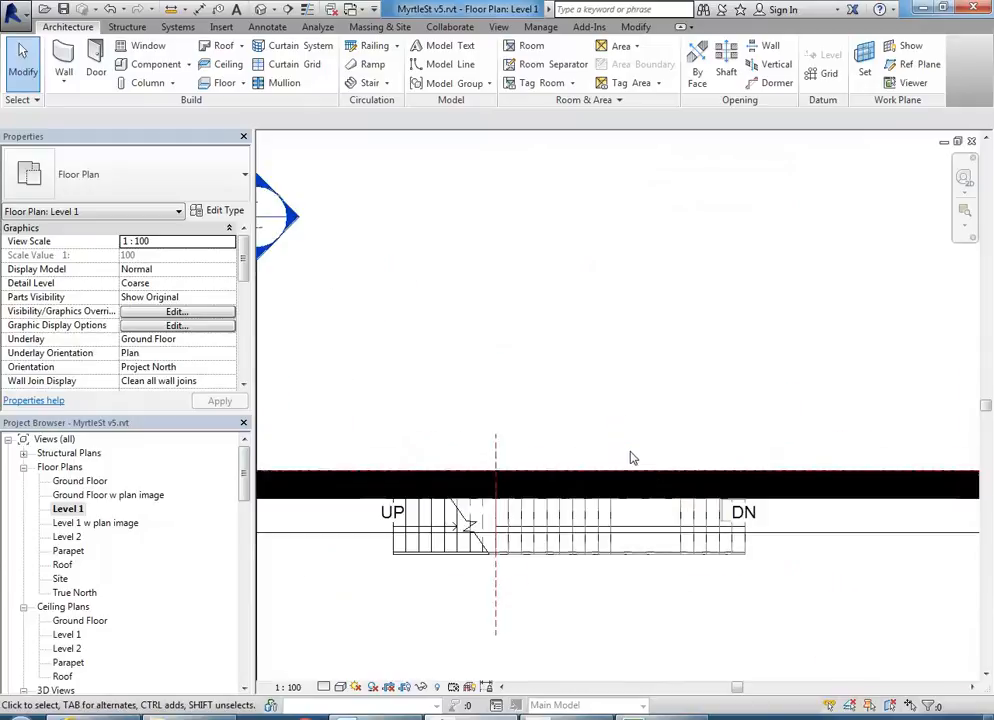
pyautogui.scroll(3, 481, 355)
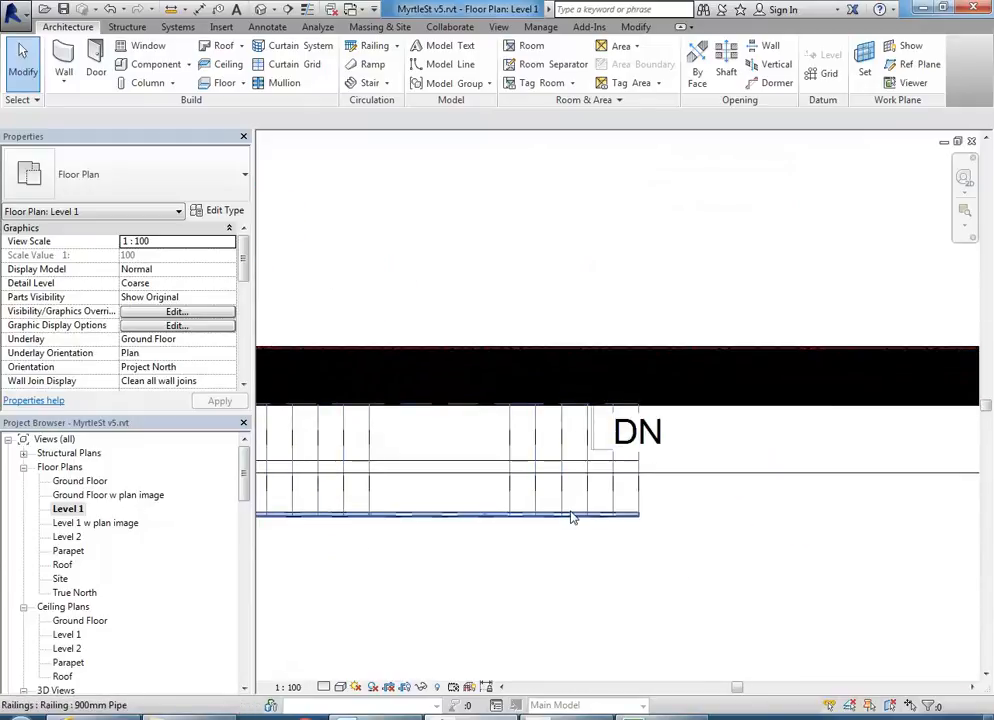
pyautogui.scroll(-3, 491, 296)
pyautogui.moveTo(493, 299); pyautogui.dragTo(738, 331, button='middle')
pyautogui.scroll(1, 735, 331)
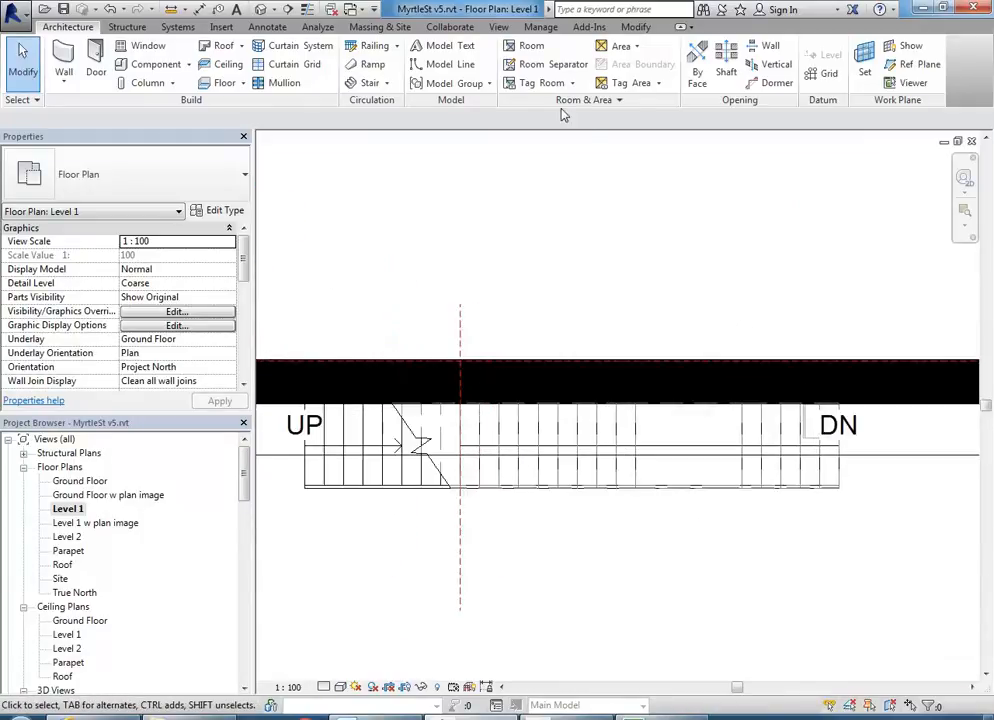
pyautogui.click(357, 50)
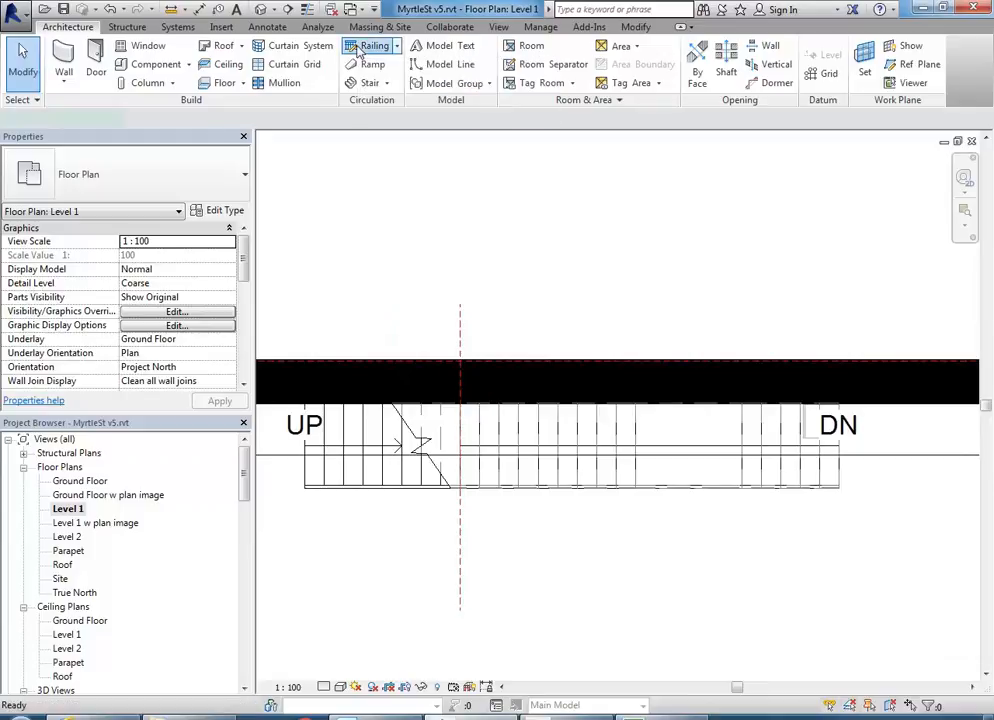
pyautogui.click(127, 190)
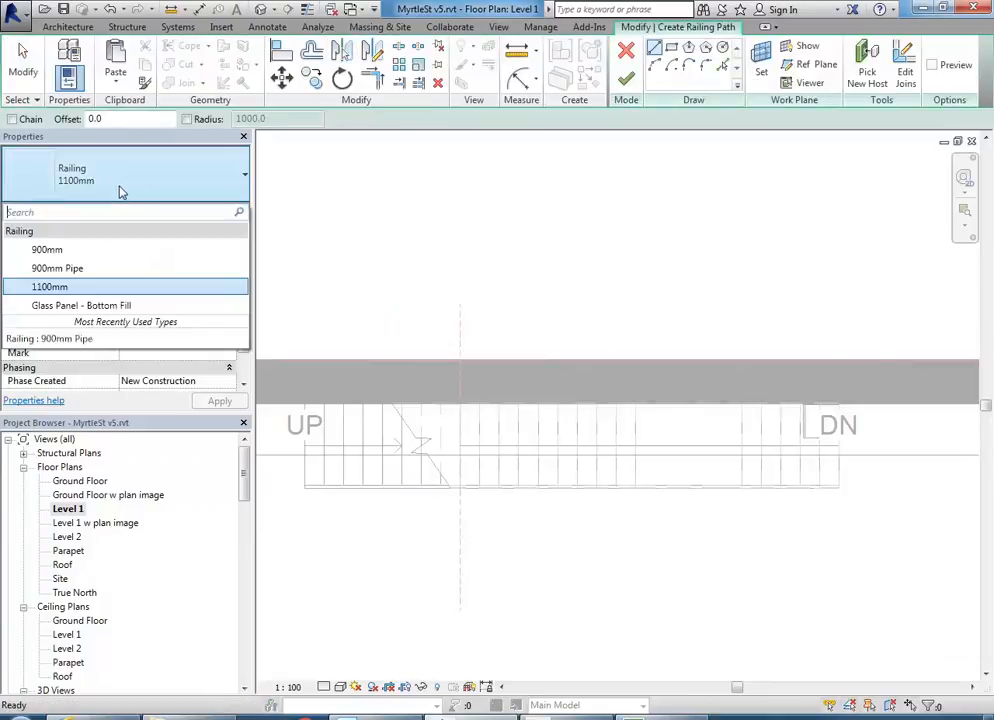
pyautogui.click(70, 268)
# - Draw two railing lines along the stair's edge and opening, then finish the railing
pyautogui.scroll(4, 462, 453)
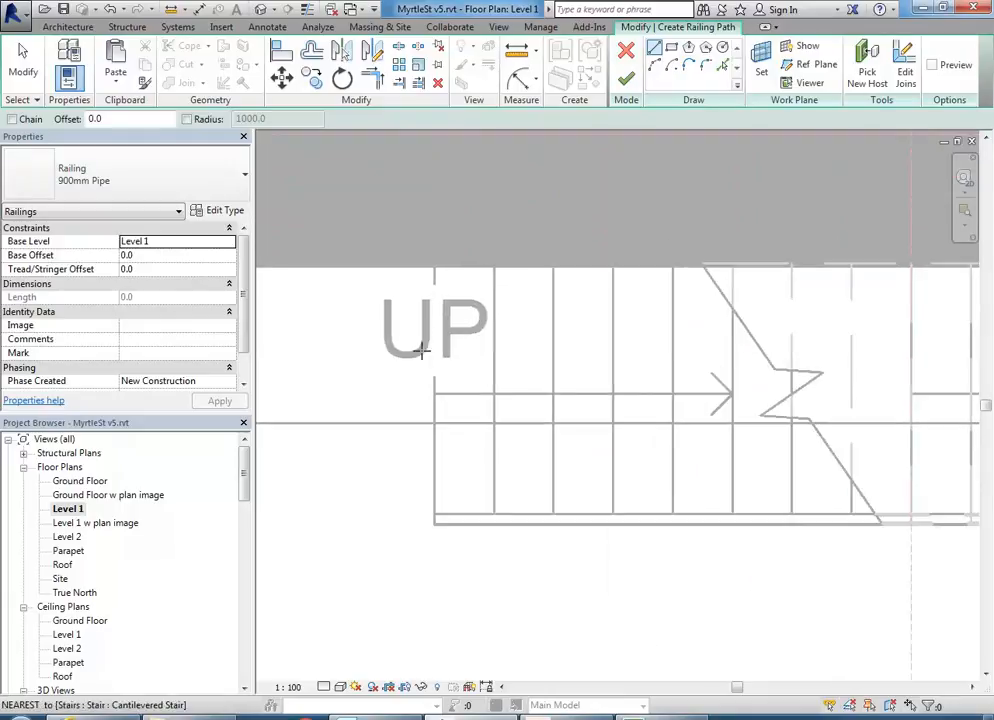
pyautogui.click(433, 264)
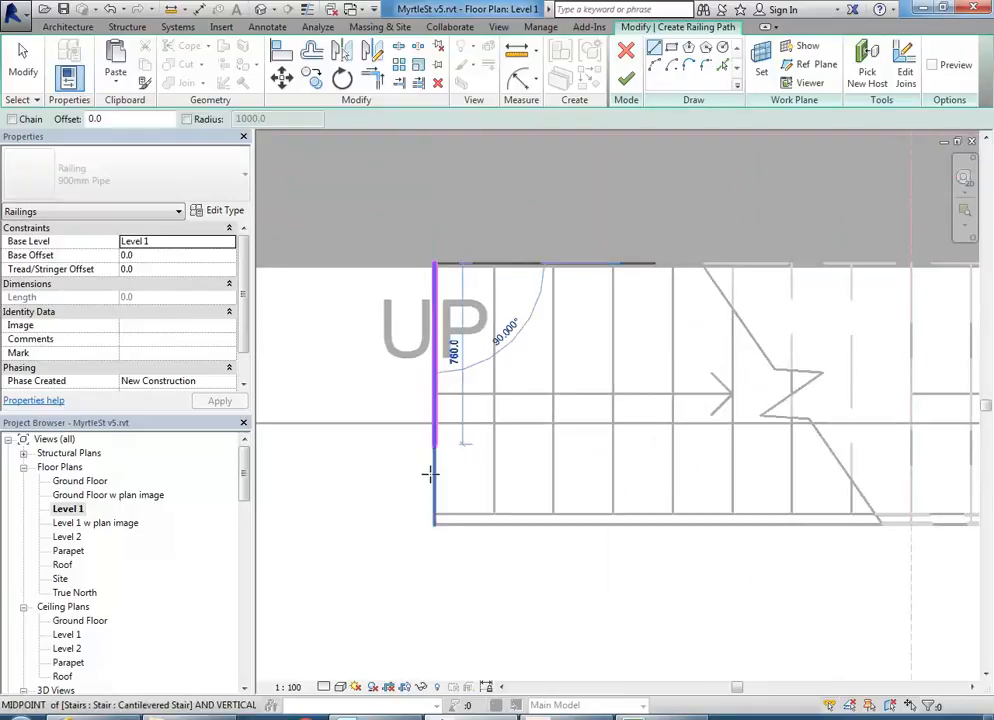
pyautogui.click(433, 522)
pyautogui.scroll(-2, 433, 524)
pyautogui.moveTo(551, 541); pyautogui.dragTo(259, 583, button='middle')
pyautogui.scroll(-2, 535, 558)
pyautogui.moveTo(480, 562); pyautogui.dragTo(577, 519, button='middle')
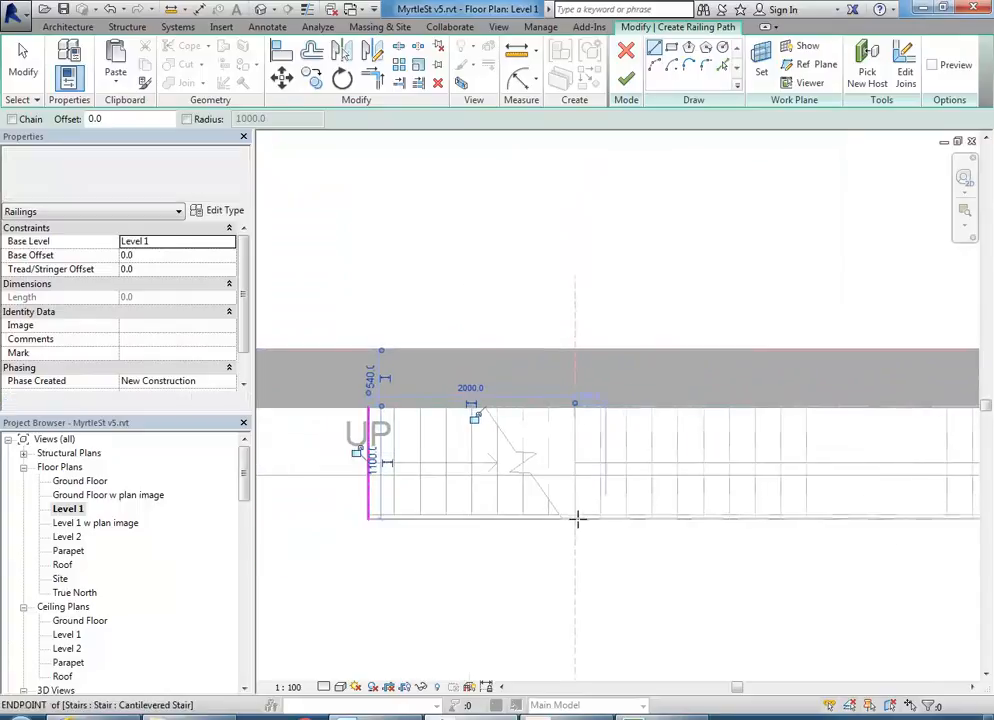
pyautogui.click(368, 519)
pyautogui.scroll(-2, 600, 527)
pyautogui.moveTo(733, 525); pyautogui.dragTo(517, 510, button='middle')
pyautogui.scroll(3, 712, 506)
pyautogui.moveTo(716, 503); pyautogui.dragTo(594, 490, button='middle')
pyautogui.scroll(1, 594, 487)
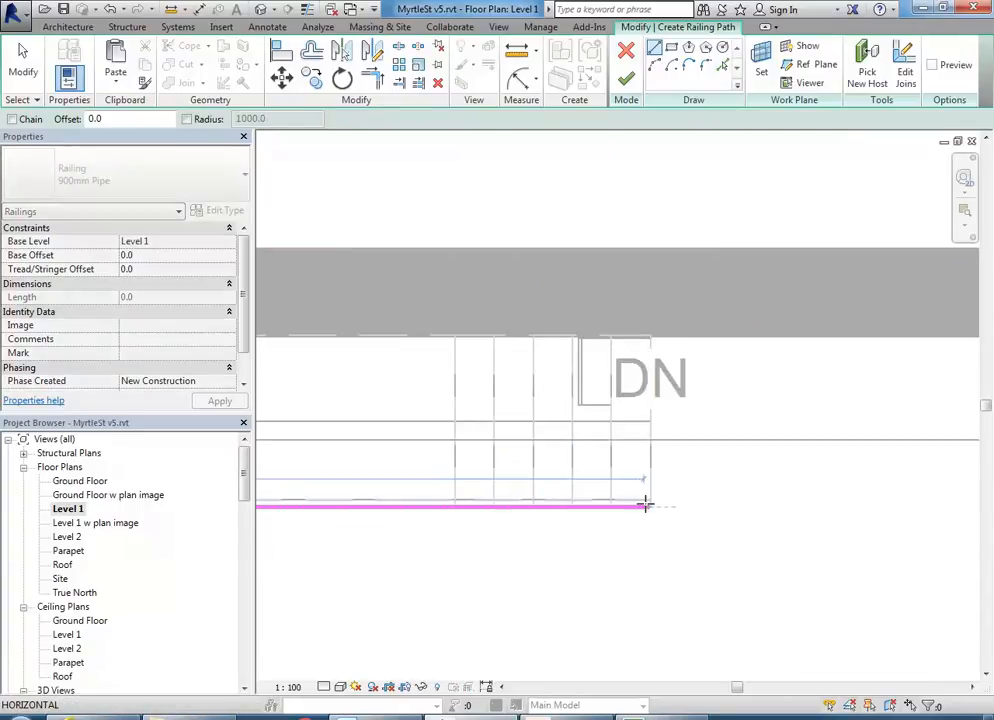
pyautogui.click(650, 507)
pyautogui.click(626, 80)
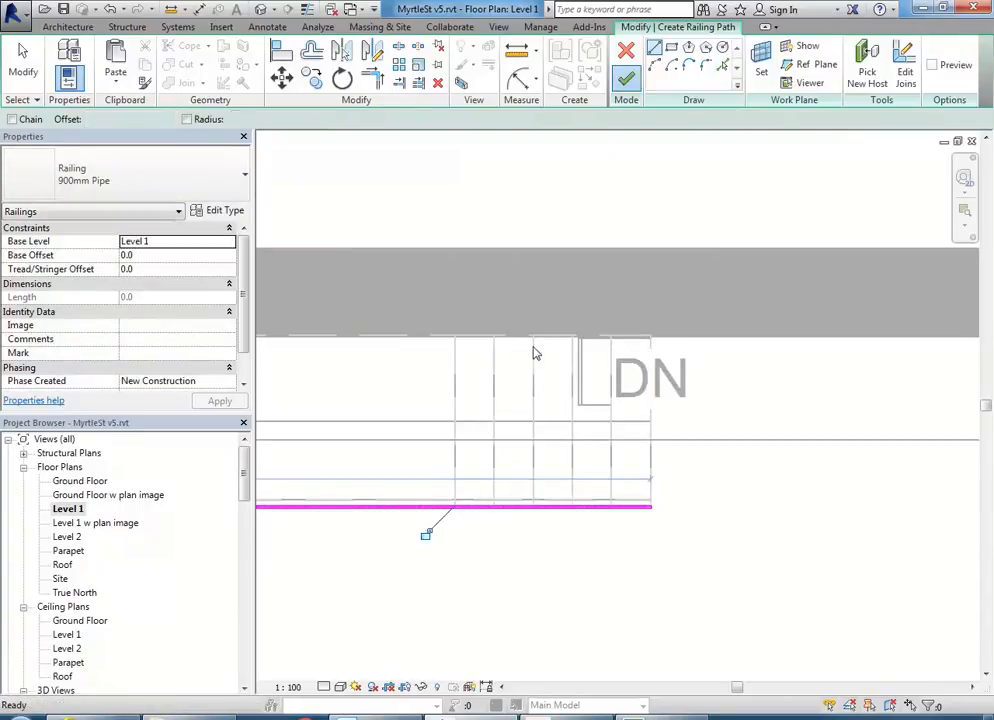
pyautogui.click(63, 663)
pyautogui.scroll(-2, 61, 662)
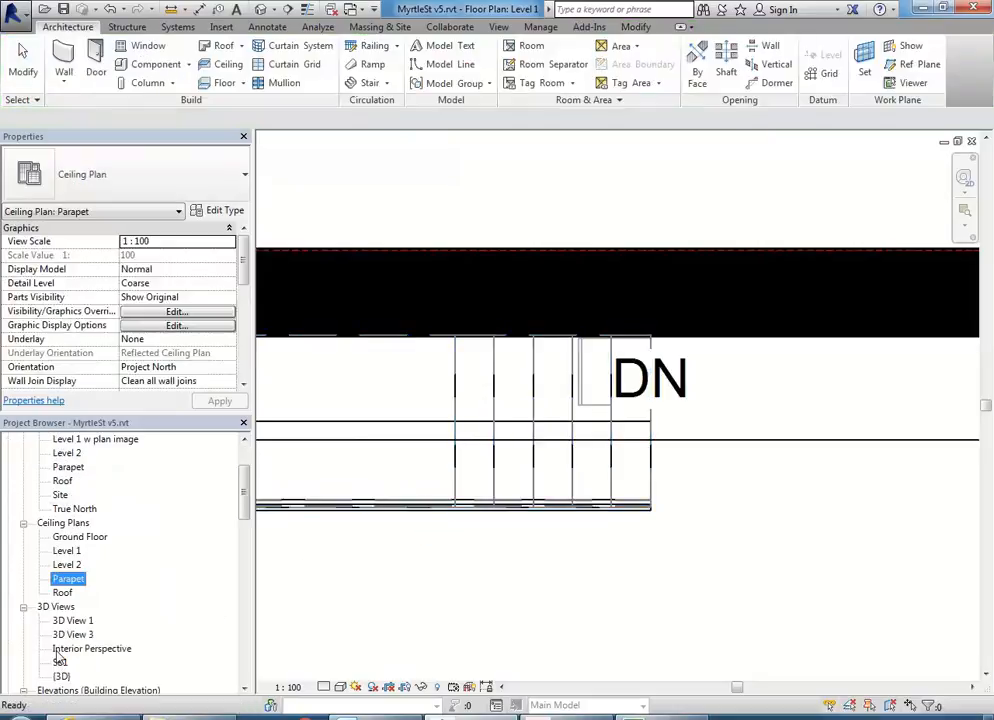
# - In 3D view SB1, edit the railing path and align its short segment to the floor edge
pyautogui.doubleClick(60, 663)
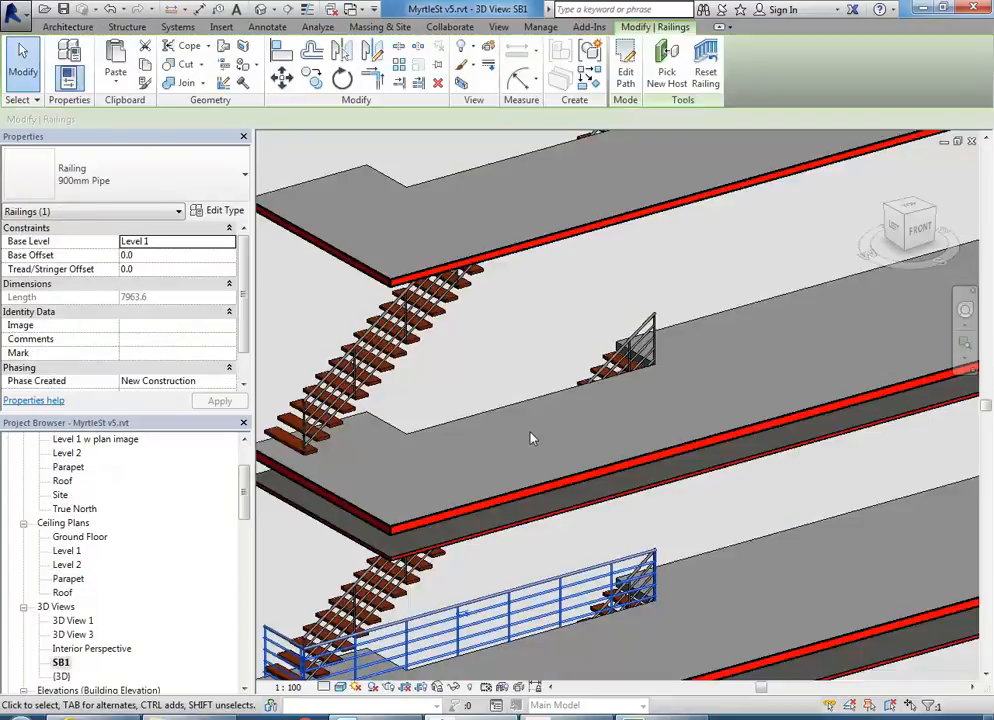
pyautogui.scroll(-3, 563, 484)
pyautogui.scroll(5, 560, 480)
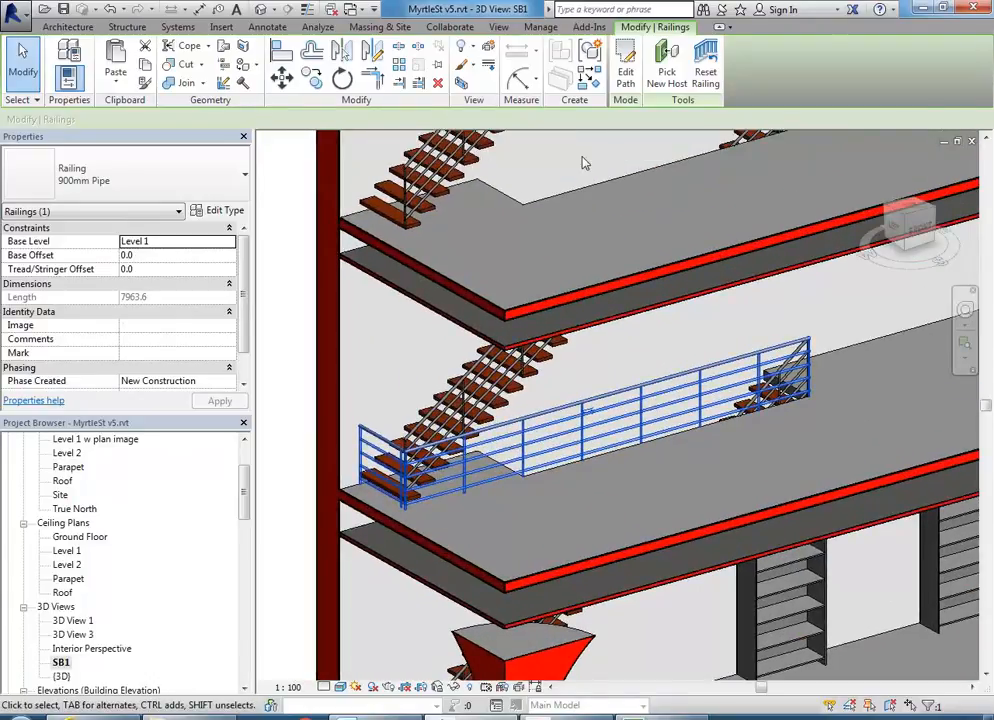
pyautogui.click(626, 72)
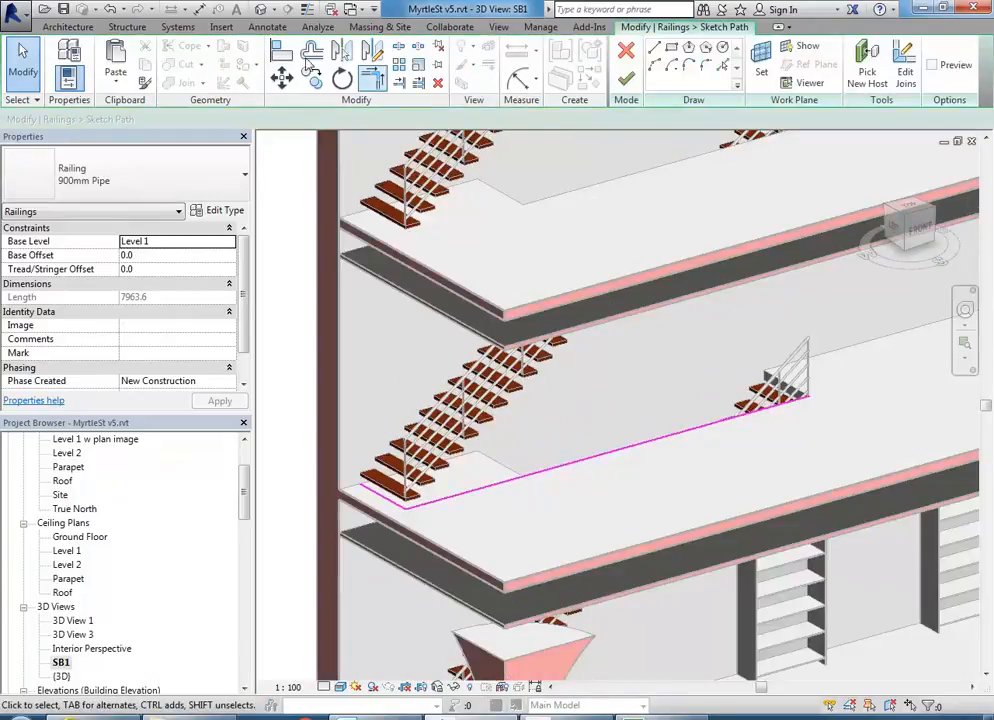
pyautogui.press('a')
pyautogui.press('l')
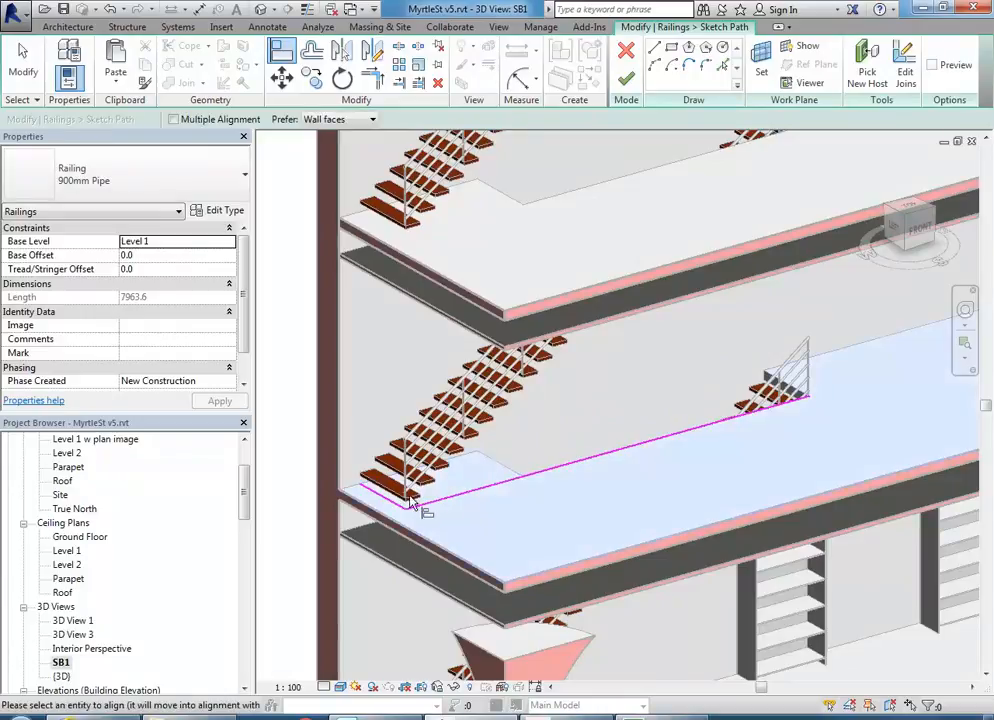
pyautogui.press('Escape')
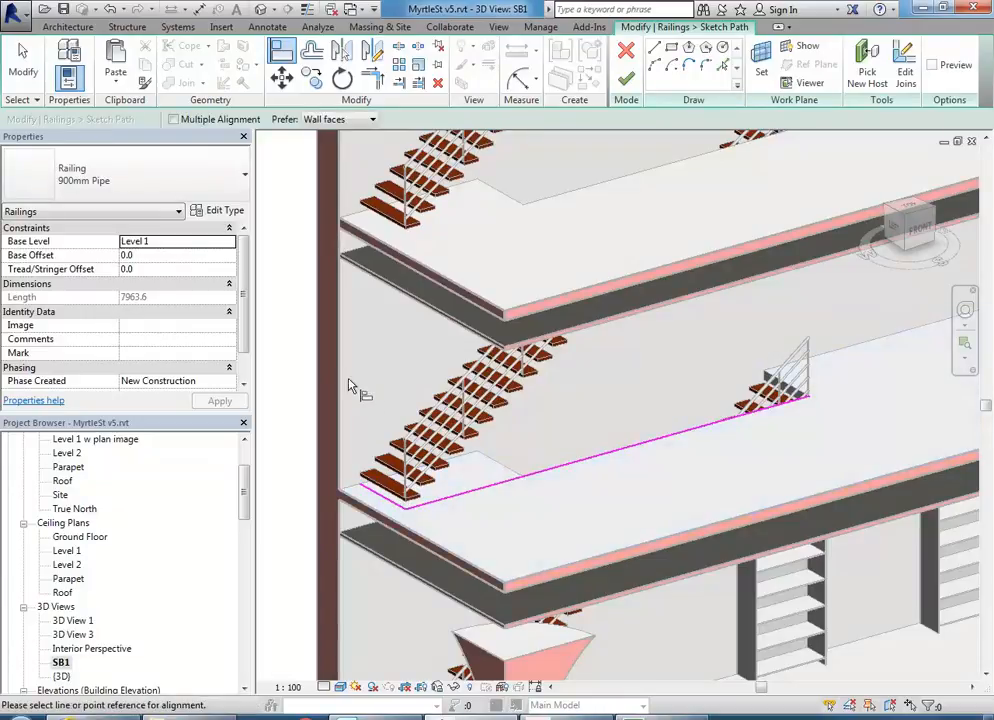
pyautogui.click(503, 467)
pyautogui.click(384, 499)
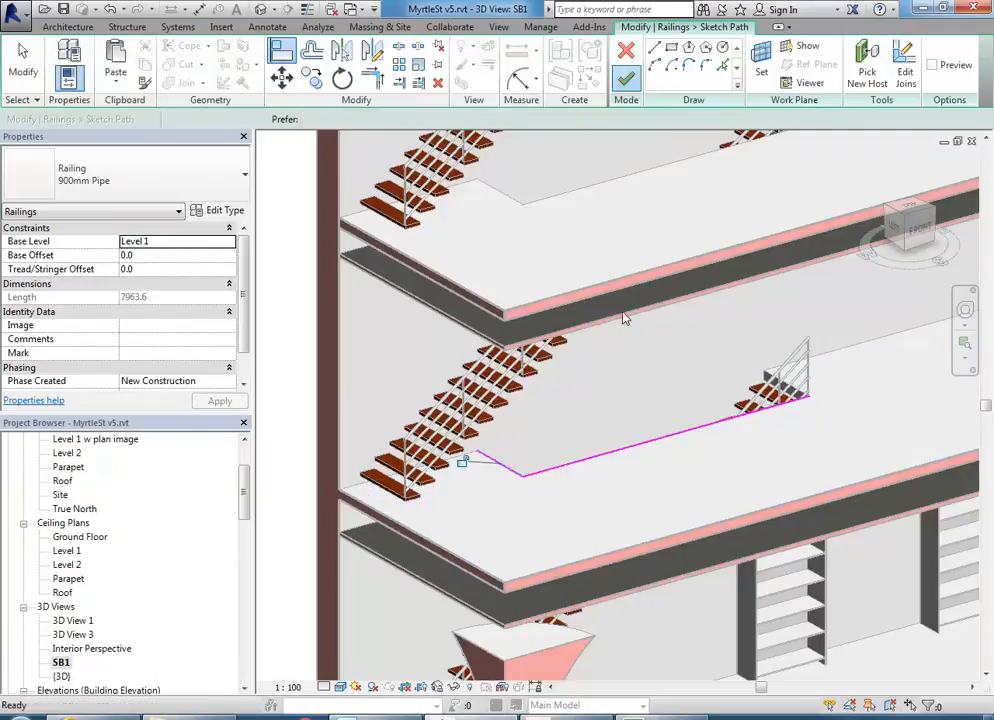
pyautogui.click(626, 80)
# - Orbit the model to inspect the new pipe railing around the Level 1 stair opening
pyautogui.press('Escape')
pyautogui.scroll(-2, 676, 355)
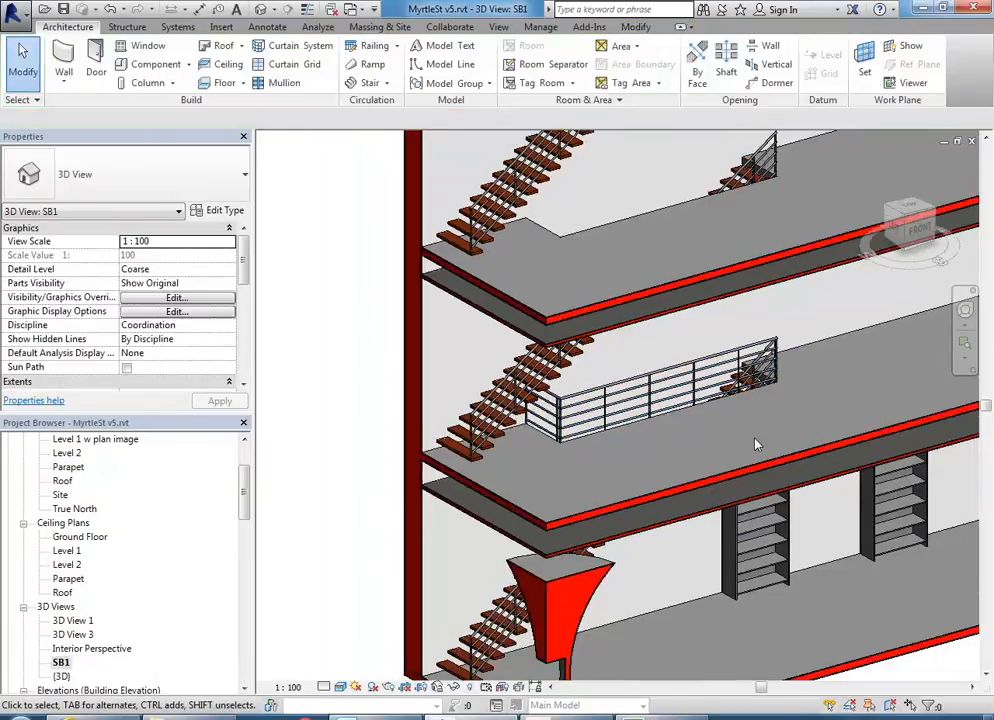
pyautogui.keyDown('shift'); pyautogui.moveTo(748, 411); pyautogui.dragTo(700, 420, button='middle'); pyautogui.keyUp('shift')
pyautogui.scroll(4, 770, 345)
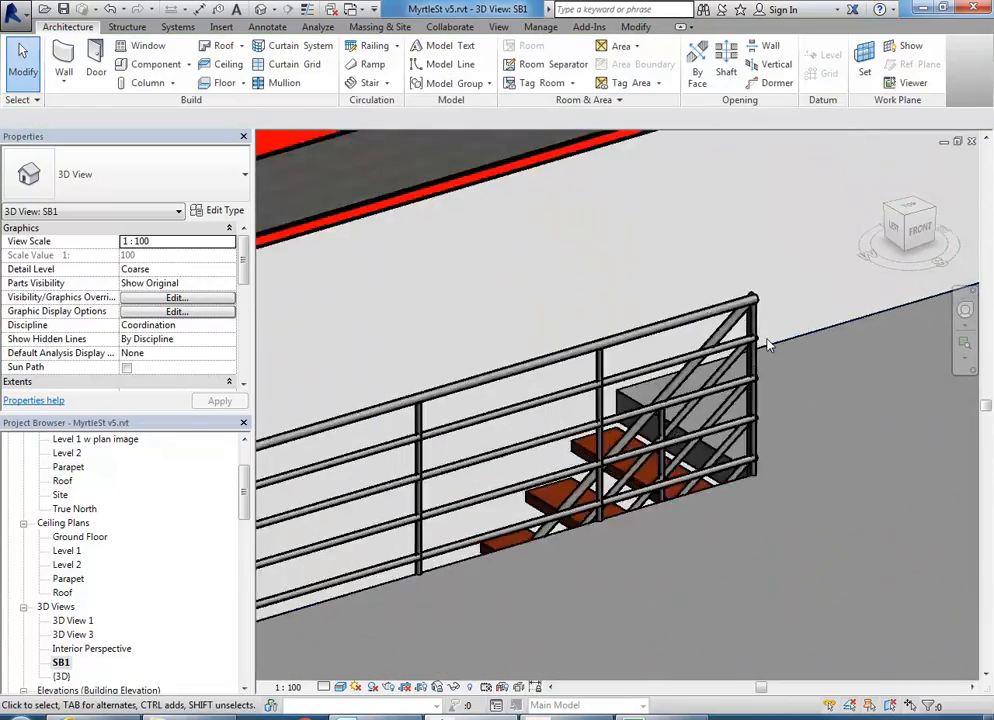
pyautogui.keyDown('shift'); pyautogui.moveTo(790, 352); pyautogui.dragTo(553, 395, button='middle'); pyautogui.keyUp('shift')
pyautogui.scroll(2, 746, 377)
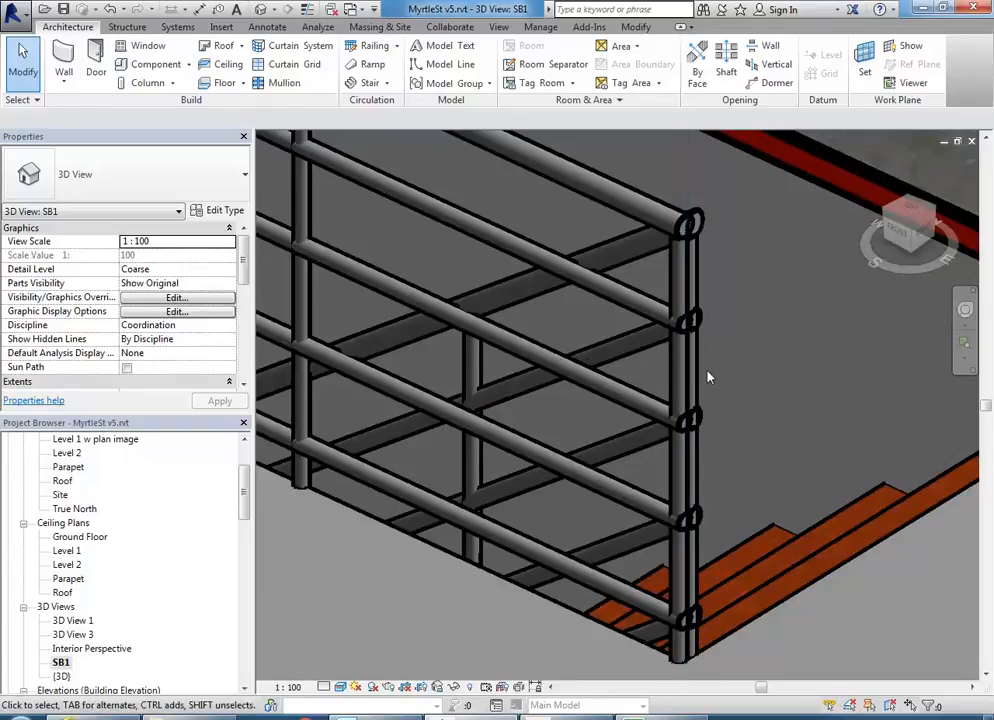
pyautogui.scroll(-4, 707, 377)
pyautogui.keyDown('shift'); pyautogui.moveTo(619, 377); pyautogui.dragTo(859, 333, button='middle'); pyautogui.keyUp('shift')
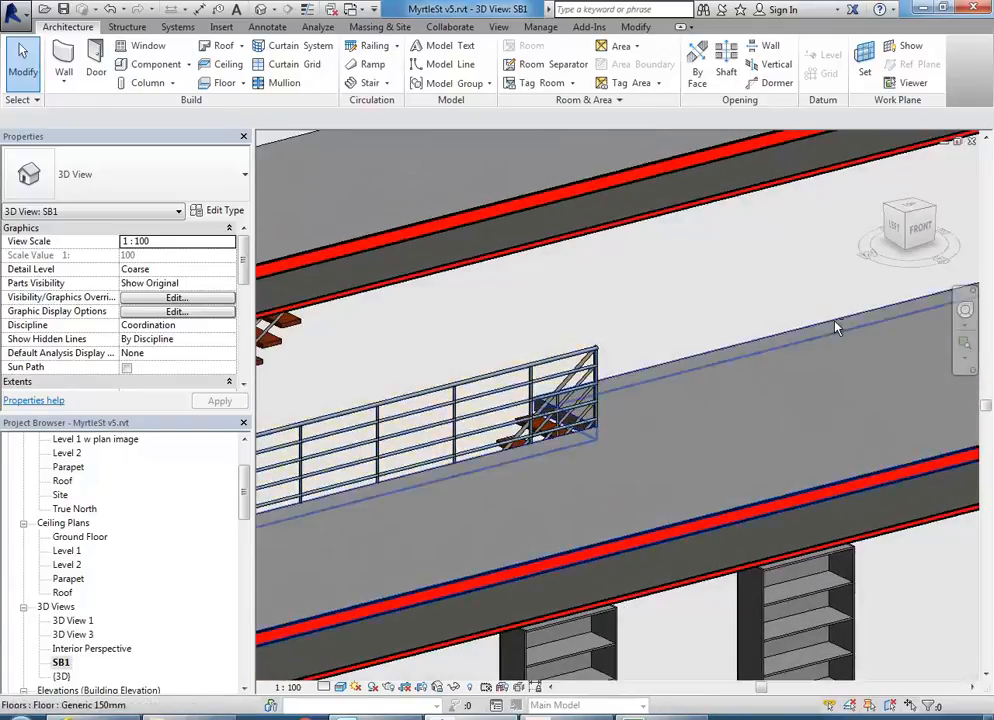
pyautogui.scroll(-3, 677, 306)
pyautogui.moveTo(677, 306); pyautogui.dragTo(586, 368, button='middle')
pyautogui.scroll(-1, 702, 300)
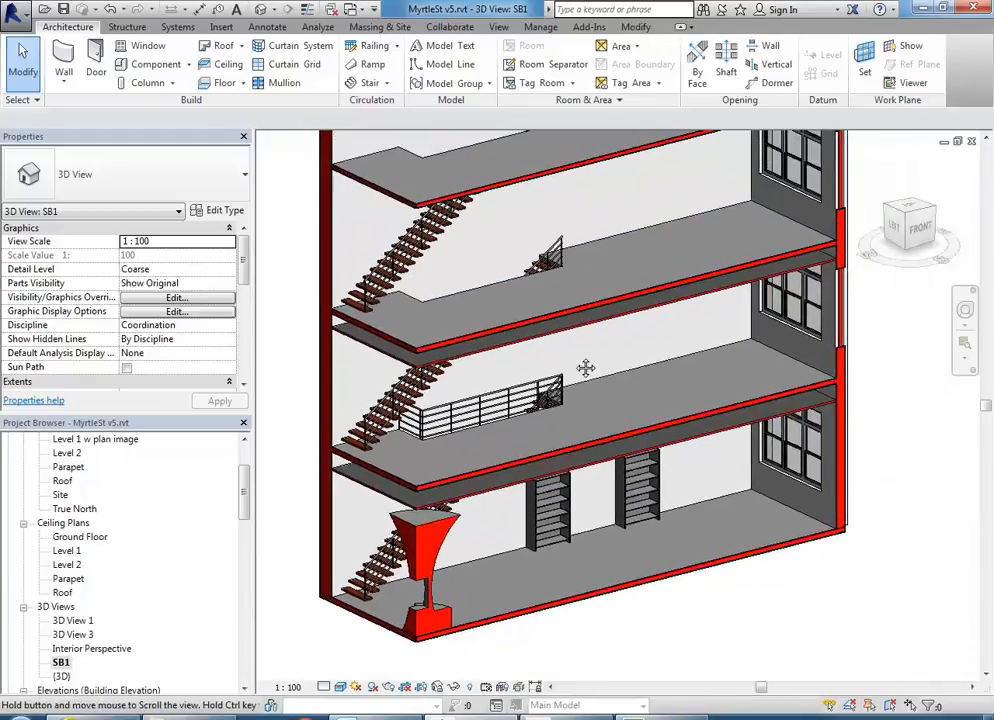
pyautogui.scroll(-2, 586, 368)
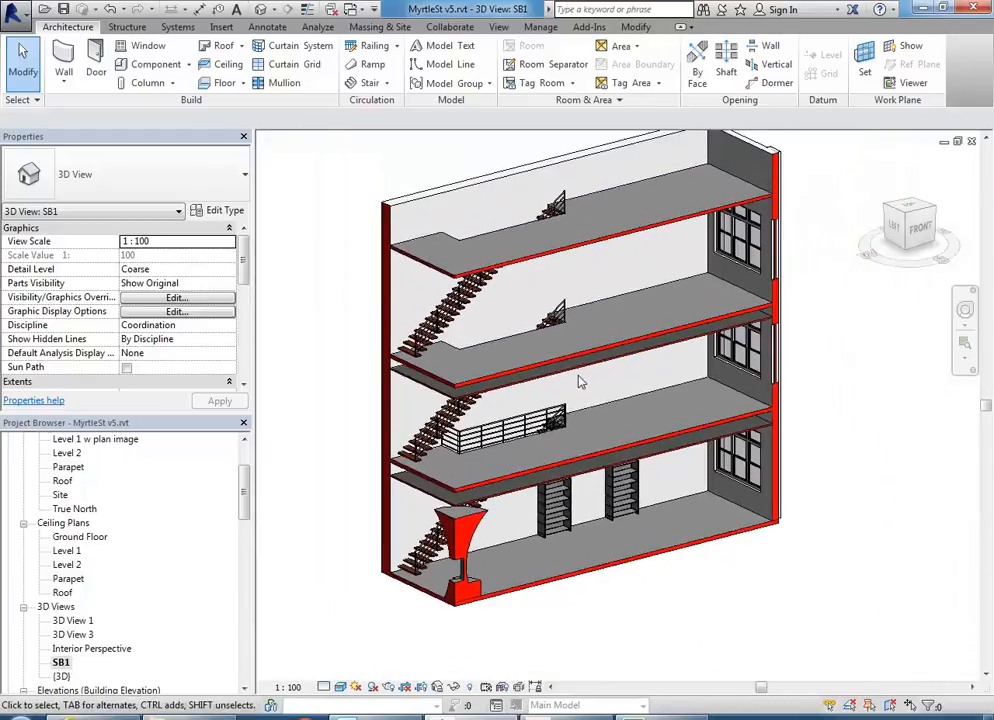